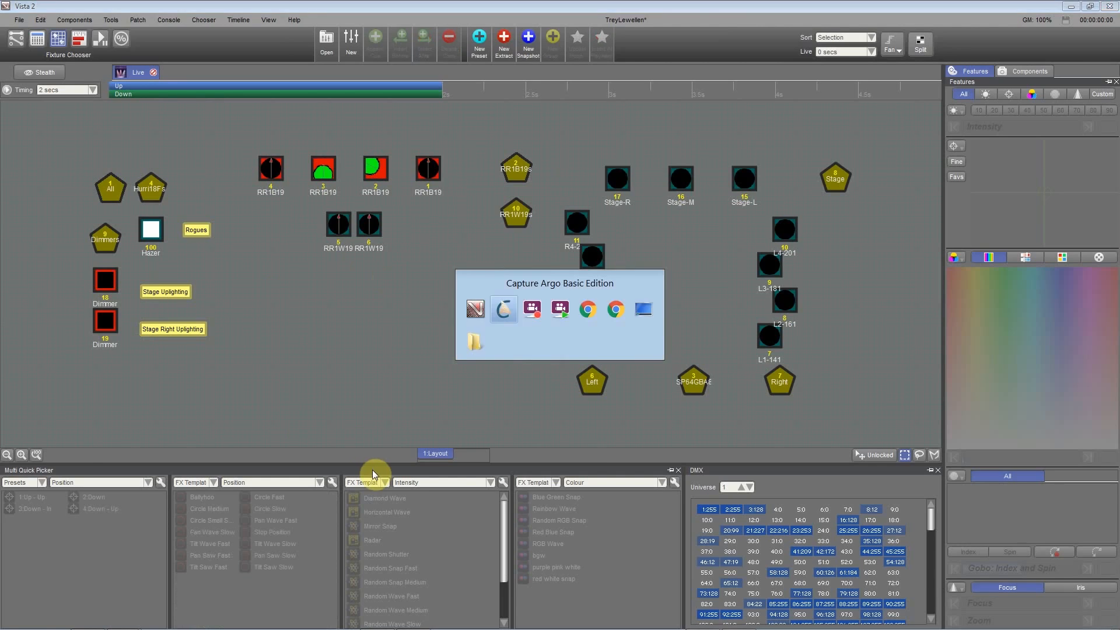
# Step: Switch to Capture and examine the stage plot in the Alpha, Beta and Gamma views
pyautogui.hotkey('alt', 'Tab')
pyautogui.hotkey('alt', 'Tab')
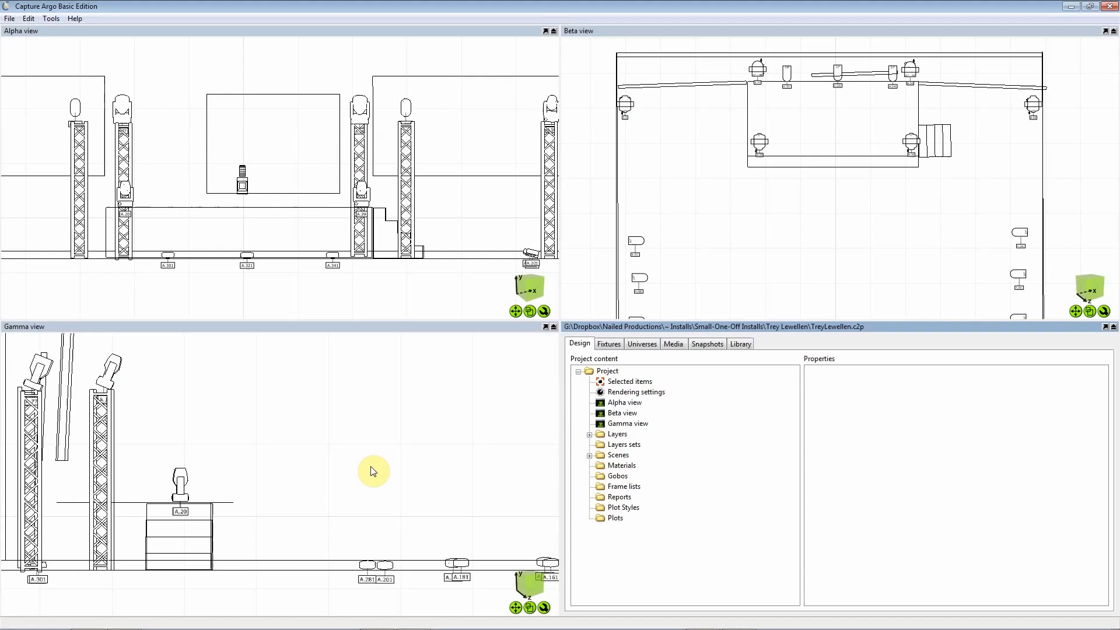
pyautogui.scroll(-5, 238, 220)
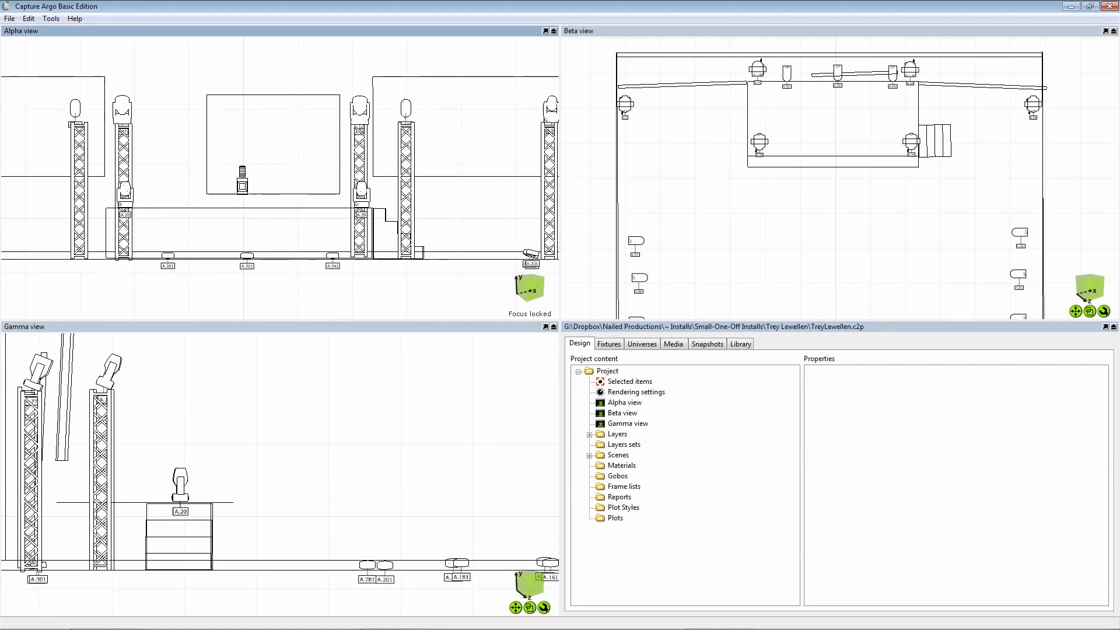
pyautogui.click(236, 182)
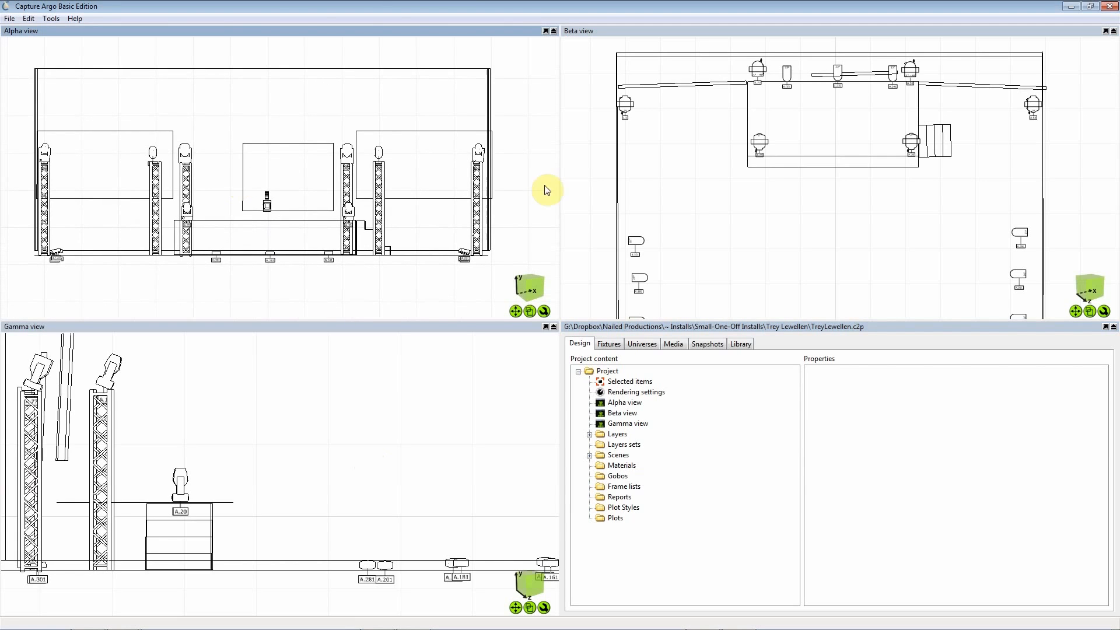
pyautogui.moveTo(373, 467); pyautogui.dragTo(362, 452, button='right')
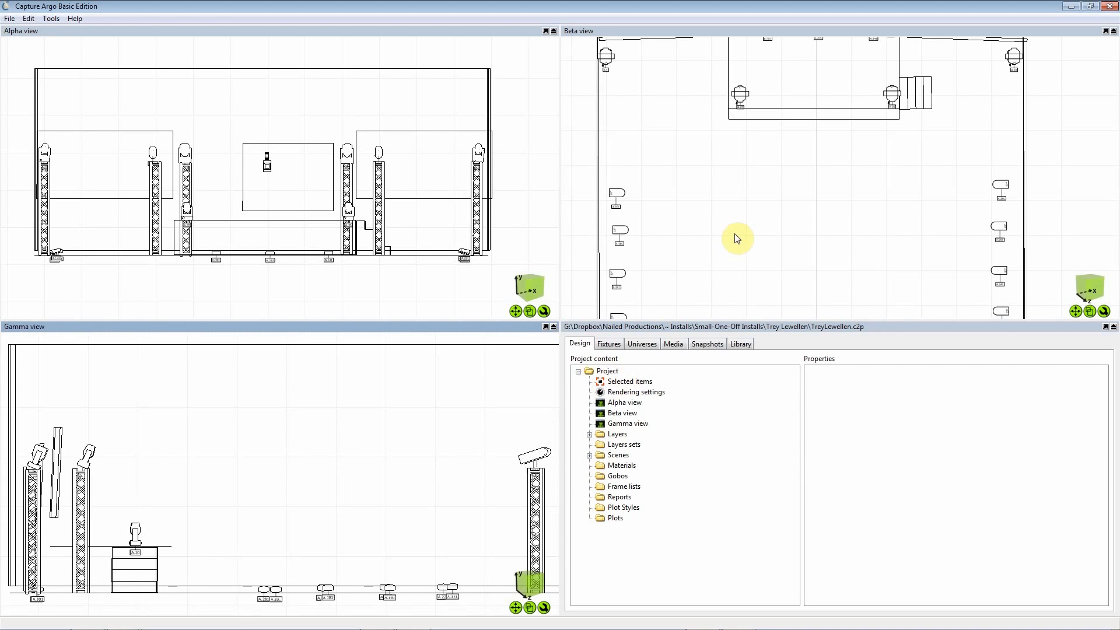
# Step: Switch back to Vista 2, check which fixtures the All group covers, and clear the selection
pyautogui.hotkey('alt', 'Tab')
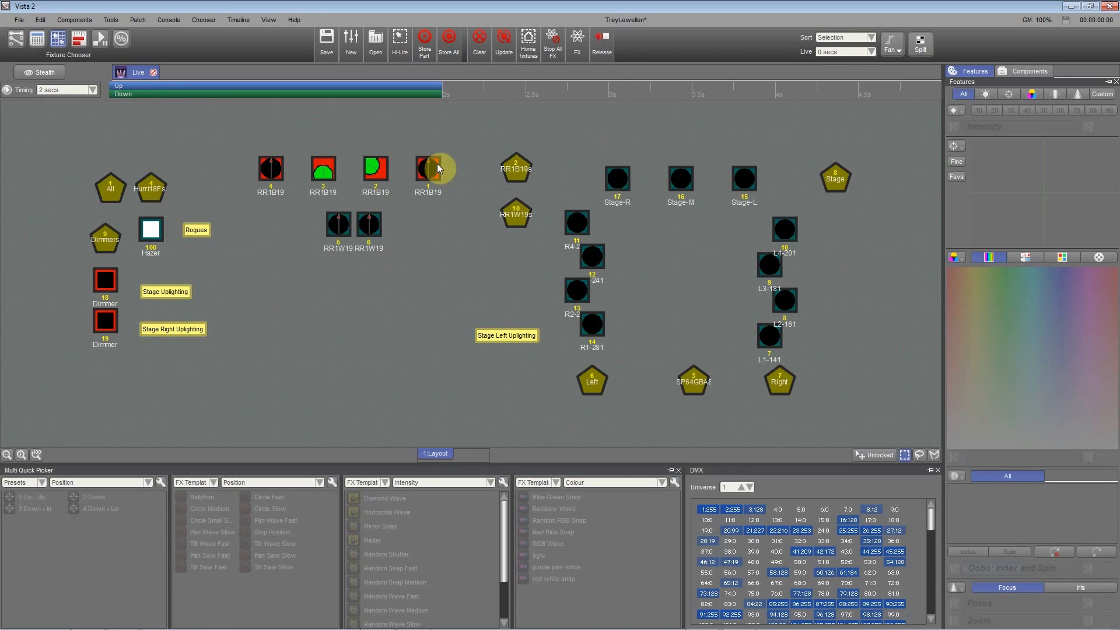
pyautogui.click(111, 187)
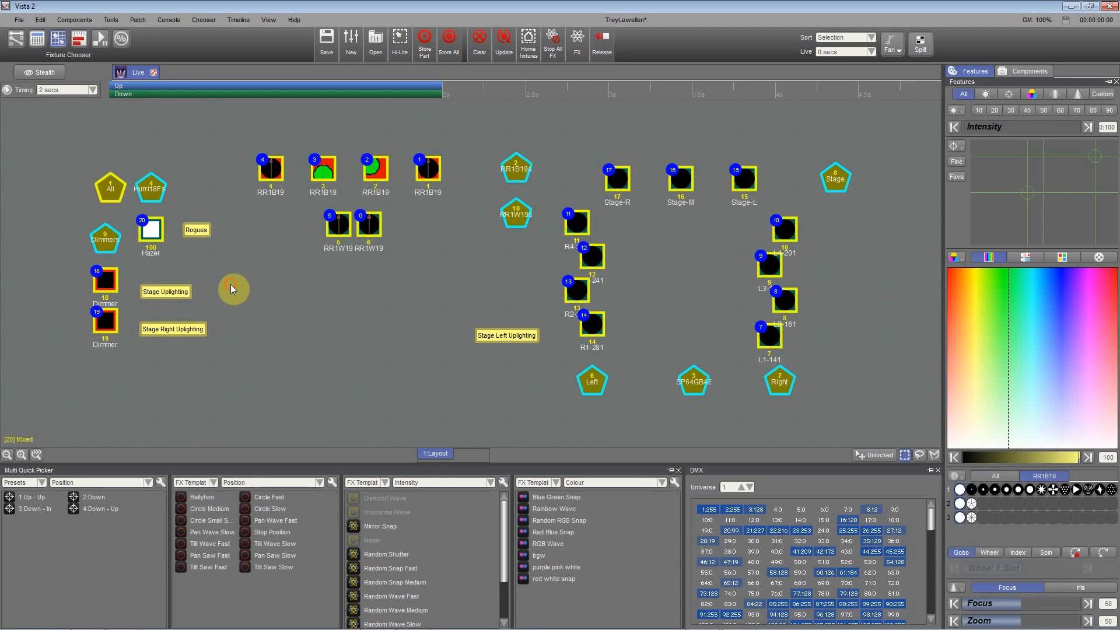
pyautogui.click(230, 285)
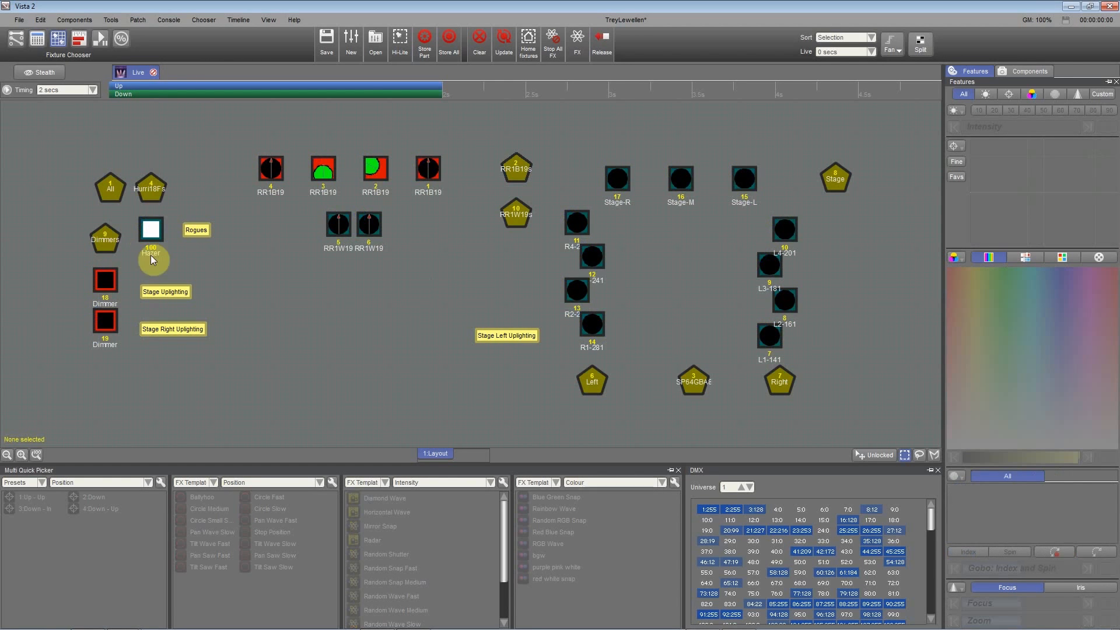
# Step: Move the Rogues, Stage Uplighting and Stage Right Uplighting labels into the open area below the Rogue fixtures
pyautogui.moveTo(811, 403); pyautogui.dragTo(287, 367)
pyautogui.click(65, 146)
pyautogui.moveTo(184, 296); pyautogui.dragTo(297, 333)
pyautogui.moveTo(190, 233); pyautogui.dragTo(262, 293)
pyautogui.moveTo(452, 192); pyautogui.dragTo(484, 219)
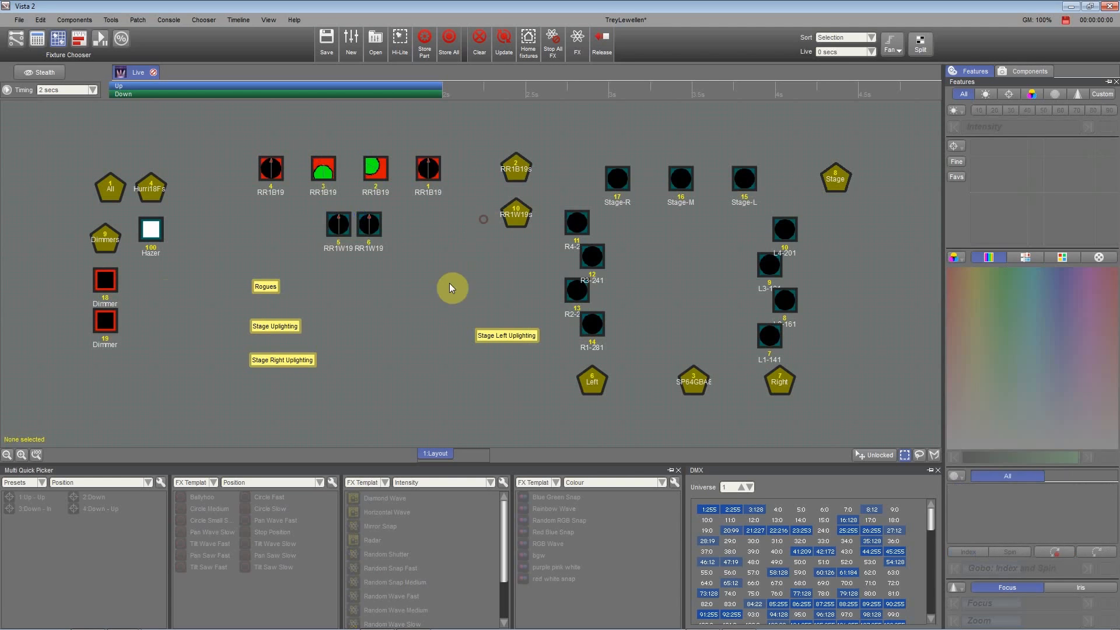
pyautogui.click(447, 285)
# Step: Move the All, Hurri18Fs and Dimmers groups, the hazer and both dimmers closer to the Rogue fixtures and the labels
pyautogui.click(298, 234)
pyautogui.moveTo(130, 362)
pyautogui.mouseDown()
pyautogui.moveTo(76, 233)
pyautogui.moveTo(163, 278)
pyautogui.moveTo(231, 287)
pyautogui.moveTo(122, 205)
pyautogui.moveTo(185, 198)
pyautogui.mouseUp()
pyautogui.click(117, 362)
pyautogui.click(110, 313)
pyautogui.click(255, 235)
pyautogui.moveTo(275, 253); pyautogui.dragTo(184, 206)
pyautogui.moveTo(262, 220); pyautogui.dragTo(185, 168)
pyautogui.click(141, 176)
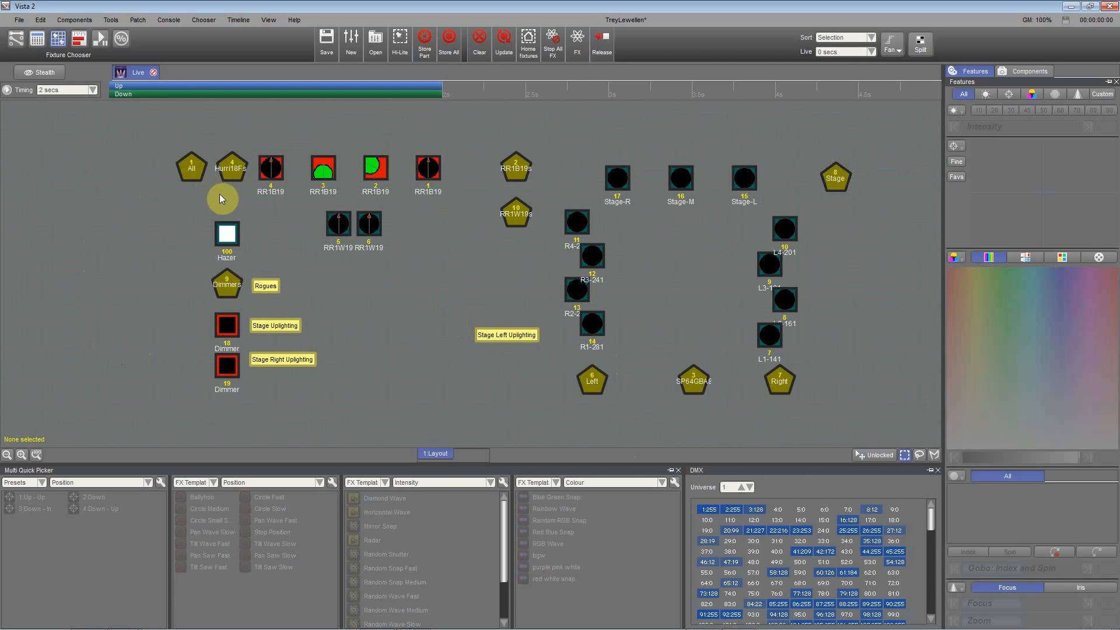
# Step: Move the RR1B19s and RR1W19s groups closer to the Rogue fixtures and nudge the Stage and SP64 groups in the layout
pyautogui.moveTo(514, 212); pyautogui.dragTo(496, 173)
pyautogui.moveTo(838, 182)
pyautogui.mouseDown()
pyautogui.moveTo(845, 199)
pyautogui.moveTo(837, 192)
pyautogui.mouseUp()
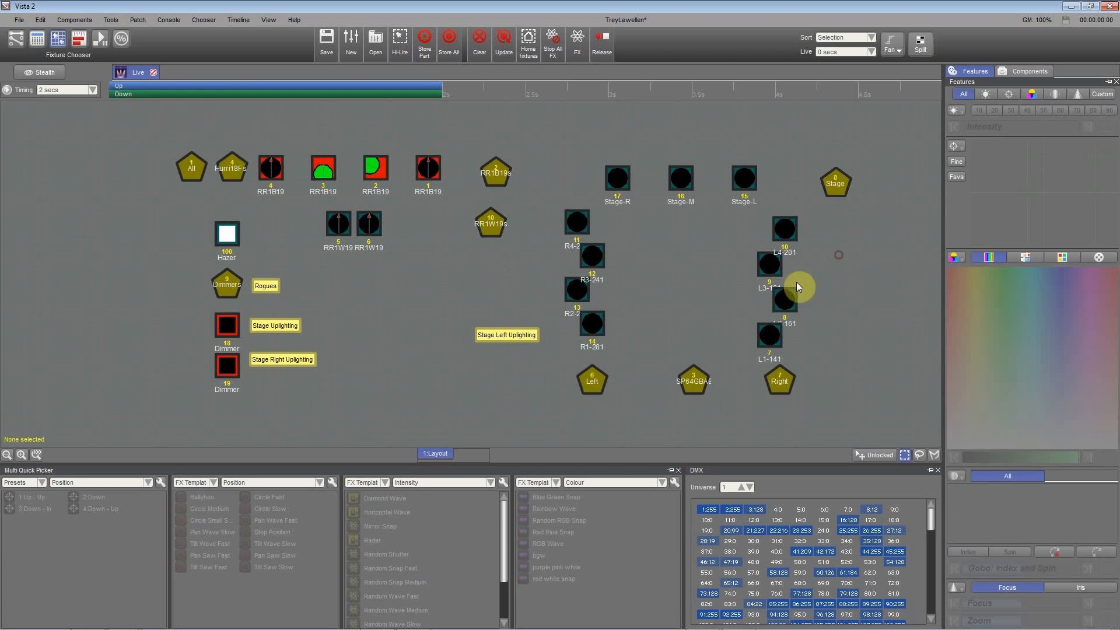
pyautogui.click(696, 387)
pyautogui.click(676, 408)
pyautogui.moveTo(687, 382); pyautogui.dragTo(694, 384)
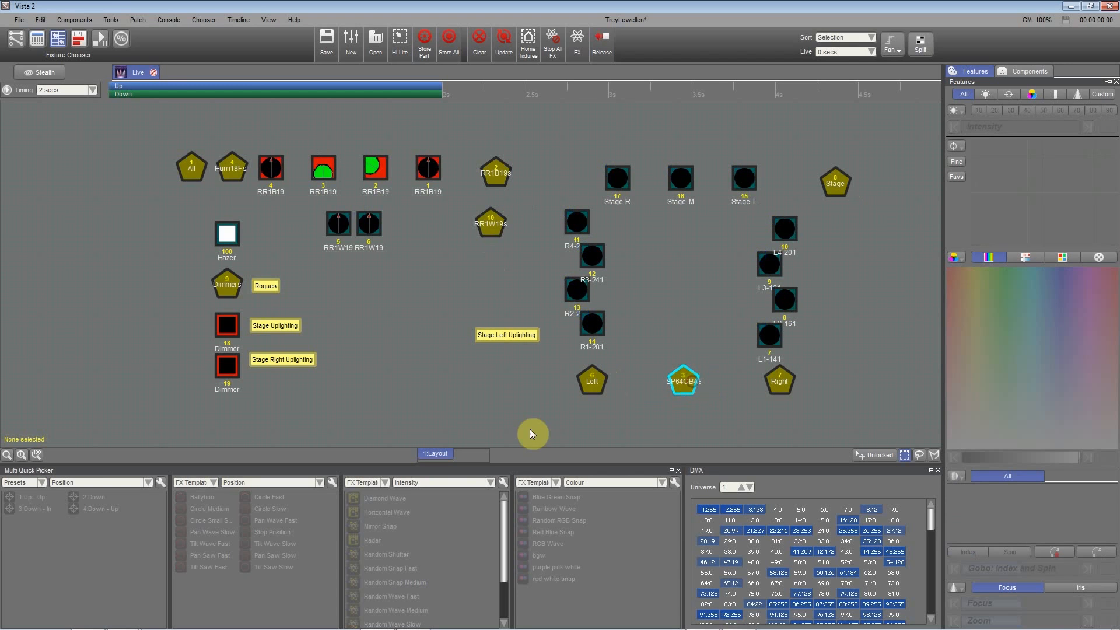
# Step: Clear the live edits and select every fixture and group in the layout
pyautogui.click(161, 76)
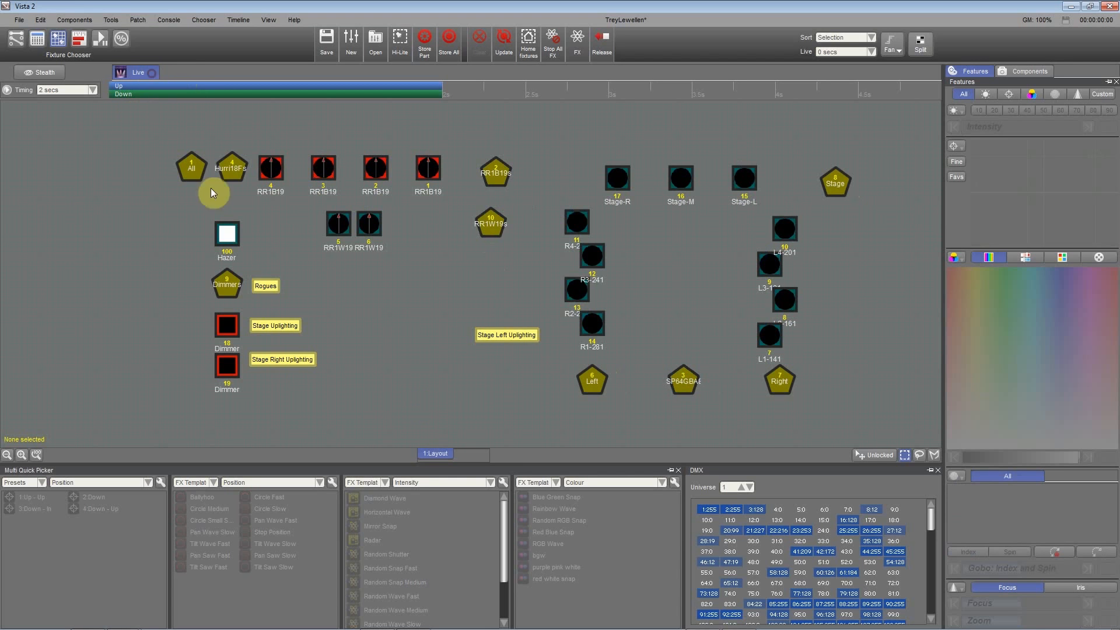
pyautogui.moveTo(57, 139); pyautogui.dragTo(845, 425)
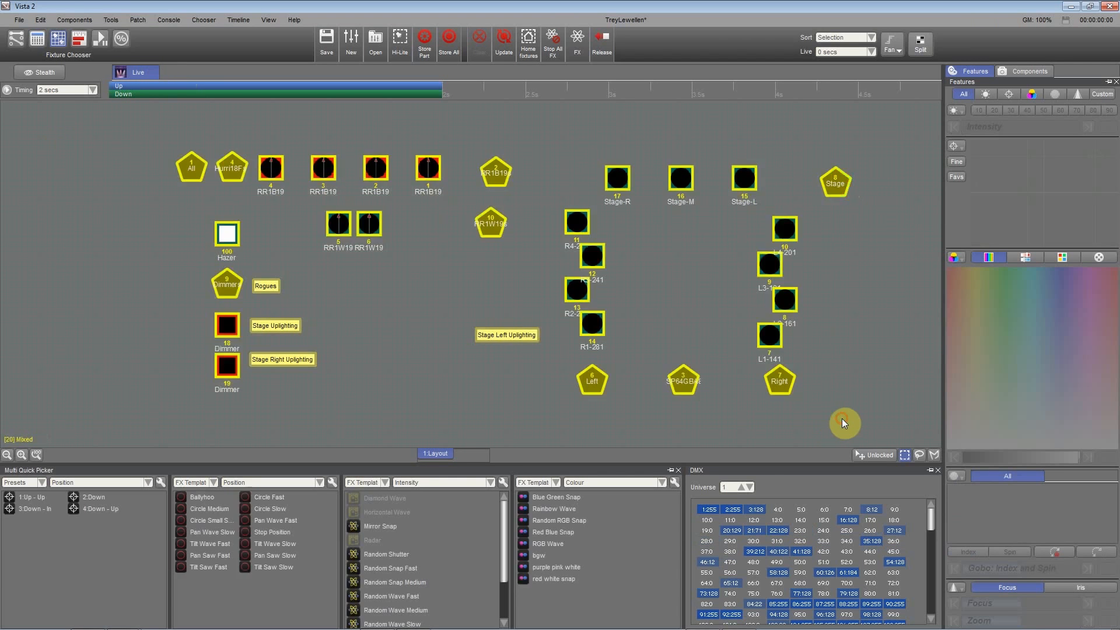
# Step: Open the patch and try to repatch fixtures 7 to 17 back to back starting at DMX address 115
pyautogui.click(18, 39)
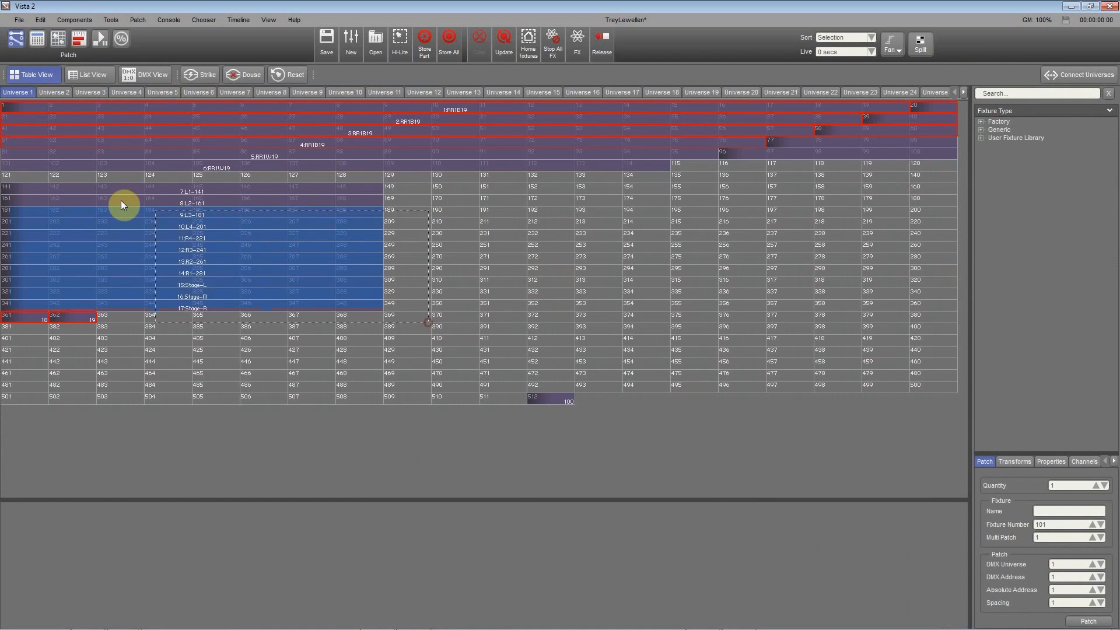
pyautogui.moveTo(337, 290); pyautogui.dragTo(786, 169)
pyautogui.click(538, 211)
pyautogui.moveTo(727, 315); pyautogui.dragTo(191, 557)
pyautogui.click(485, 555)
pyautogui.moveTo(484, 555); pyautogui.dragTo(114, 177)
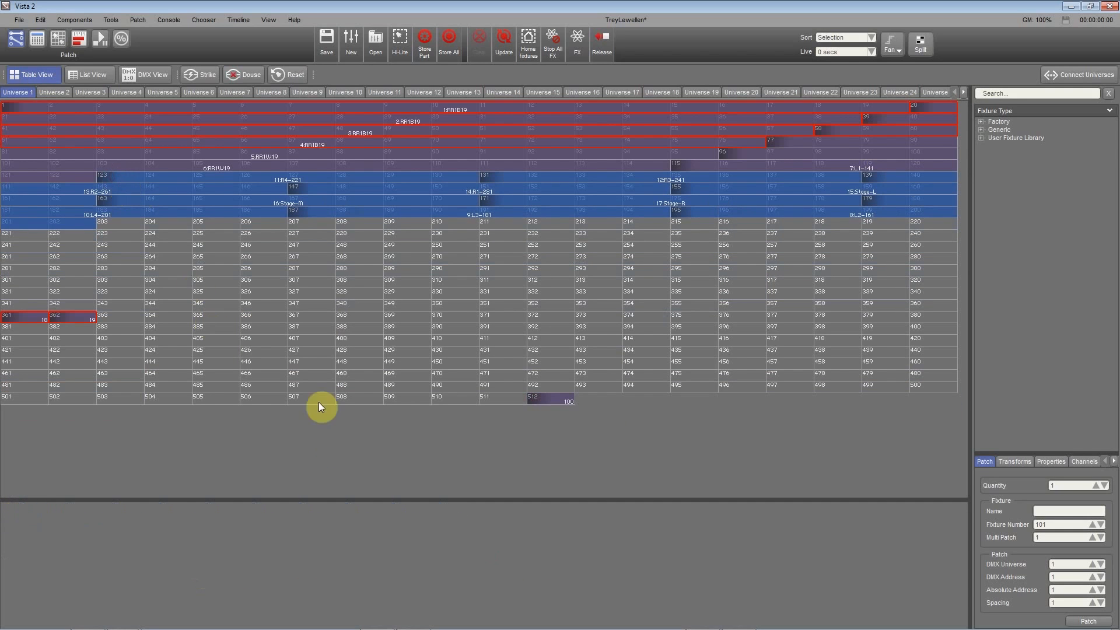
# Step: Undo the repatching of fixtures 7 to 17 and decline undoing the earlier Clear in the Fixture Chooser
pyautogui.hotkey('ctrl', 'z')
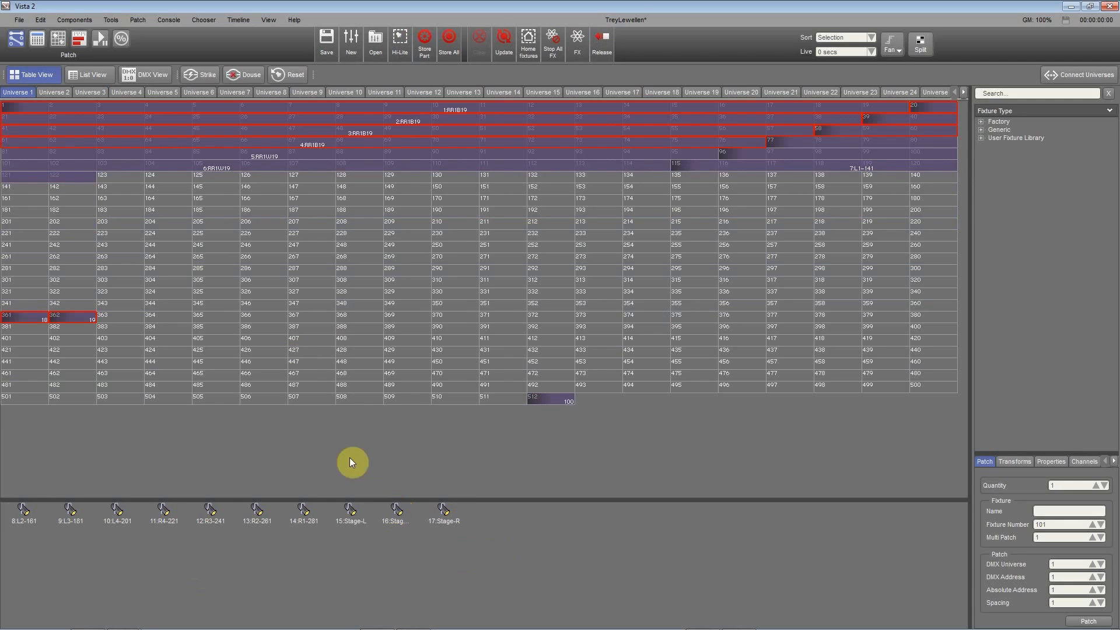
pyautogui.hotkey('ctrl', 'z')
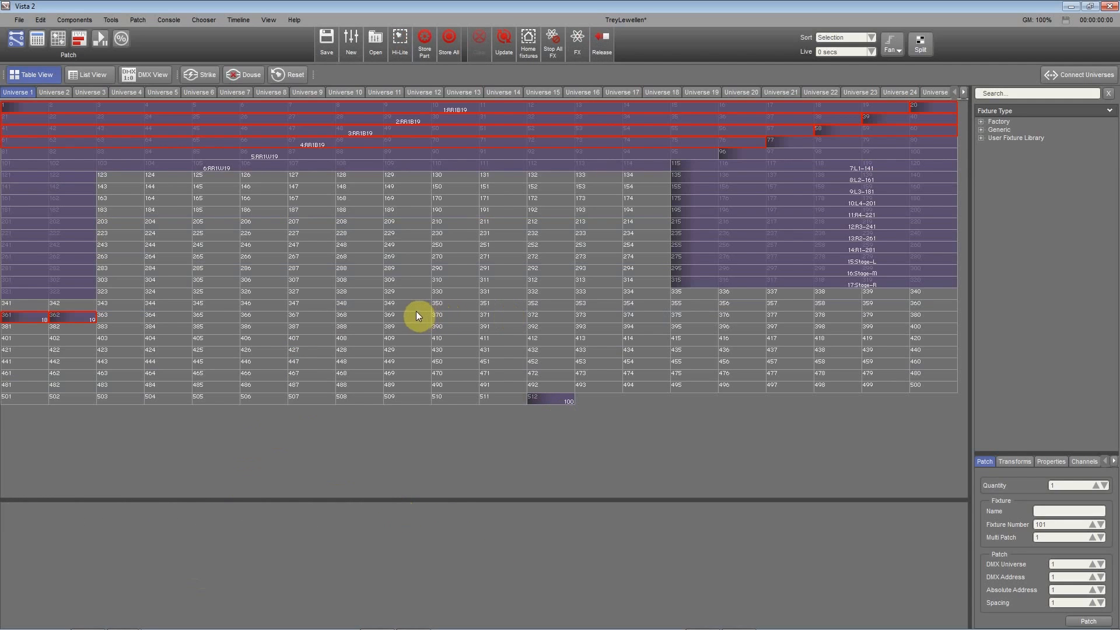
pyautogui.hotkey('ctrl', 'z')
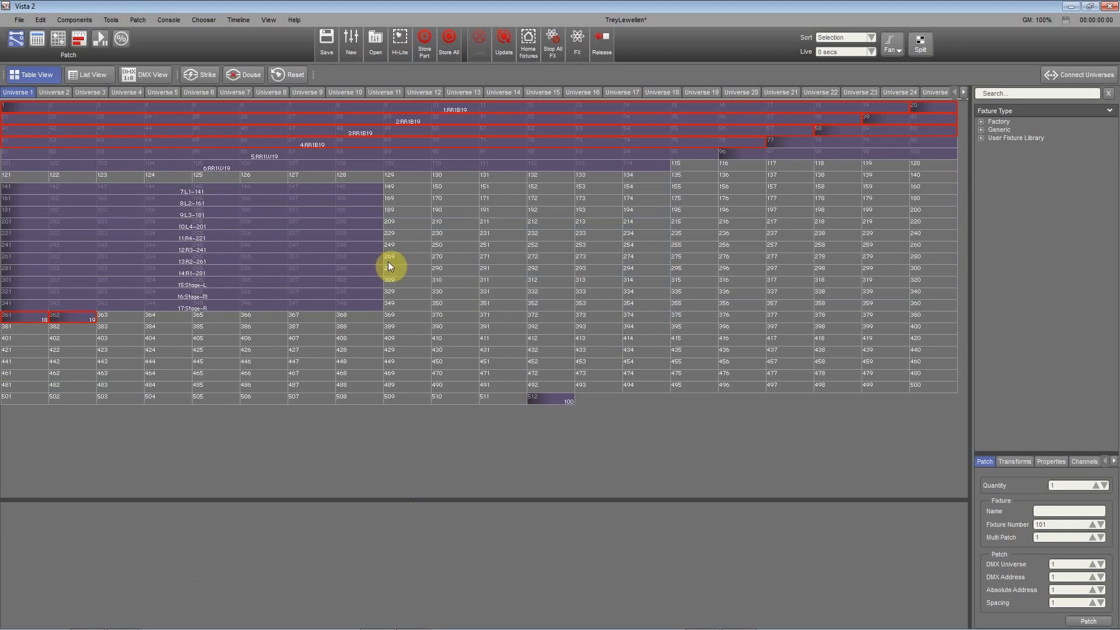
pyautogui.hotkey('ctrl', 'z')
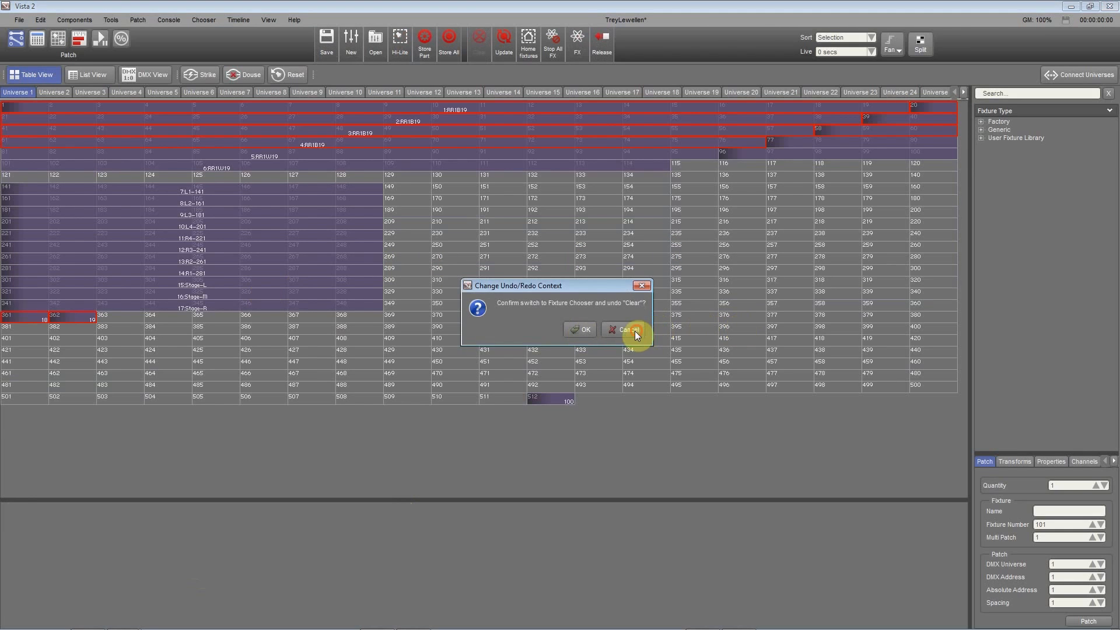
pyautogui.click(629, 330)
# Step: Unpatch fixtures 7 to 17 together and repatch them back to back starting at DMX address 115
pyautogui.moveTo(419, 308); pyautogui.dragTo(166, 187)
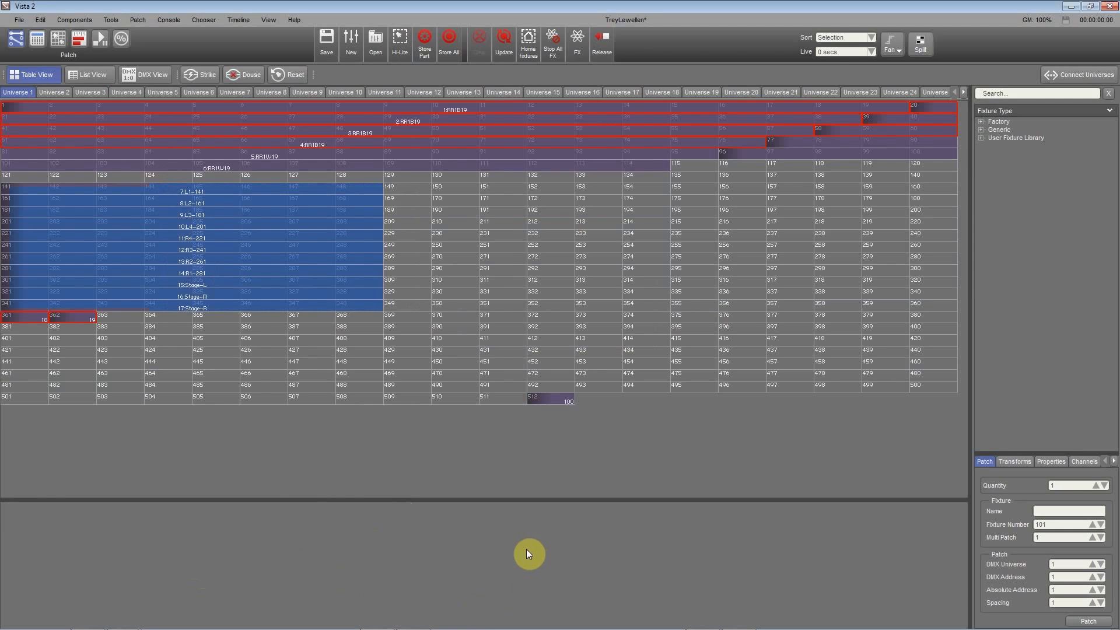
pyautogui.moveTo(206, 203); pyautogui.dragTo(246, 579)
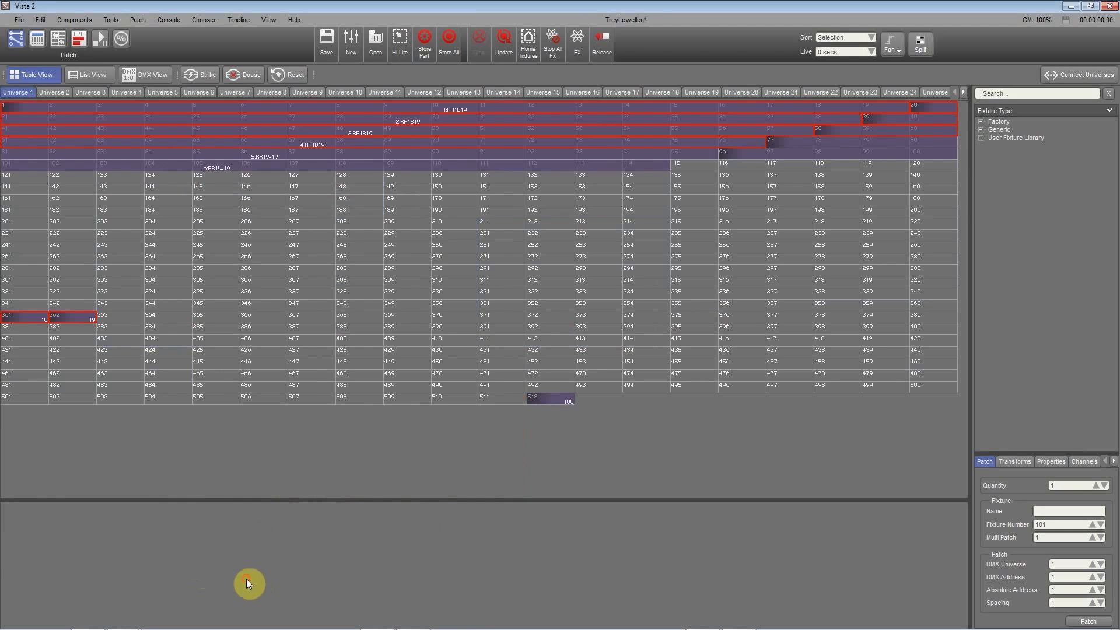
pyautogui.moveTo(29, 517); pyautogui.dragTo(688, 168)
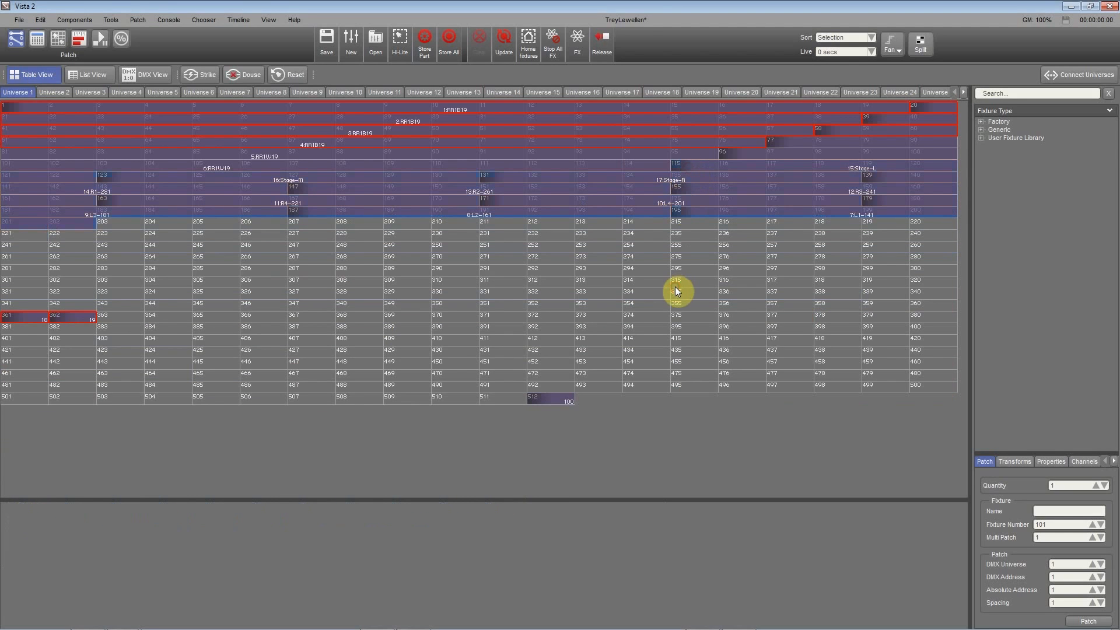
# Step: Move dimmers 18 and 19 to start at DMX address 325 and shift fixtures 1 to 17 to start at address 20
pyautogui.moveTo(131, 351); pyautogui.dragTo(203, 292)
pyautogui.moveTo(781, 252); pyautogui.dragTo(755, 110)
pyautogui.moveTo(16, 115); pyautogui.dragTo(933, 110)
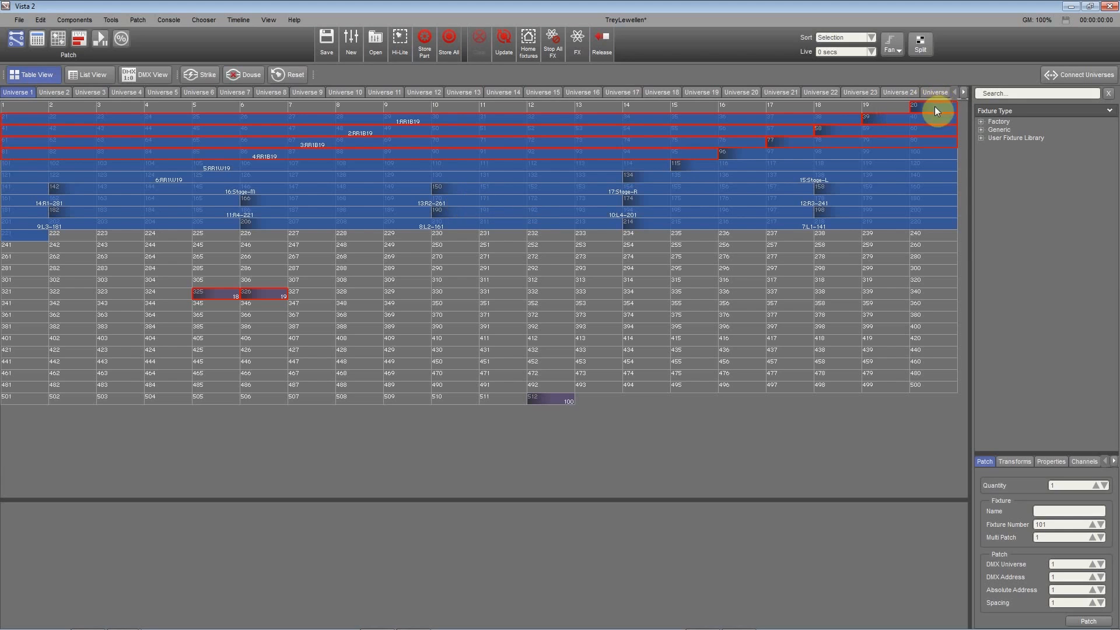
# Step: Select fixtures 1 to 17 in the patch table and shift them to start at DMX address 13
pyautogui.click(828, 295)
pyautogui.moveTo(905, 240); pyautogui.dragTo(118, 117)
pyautogui.moveTo(921, 108); pyautogui.dragTo(550, 113)
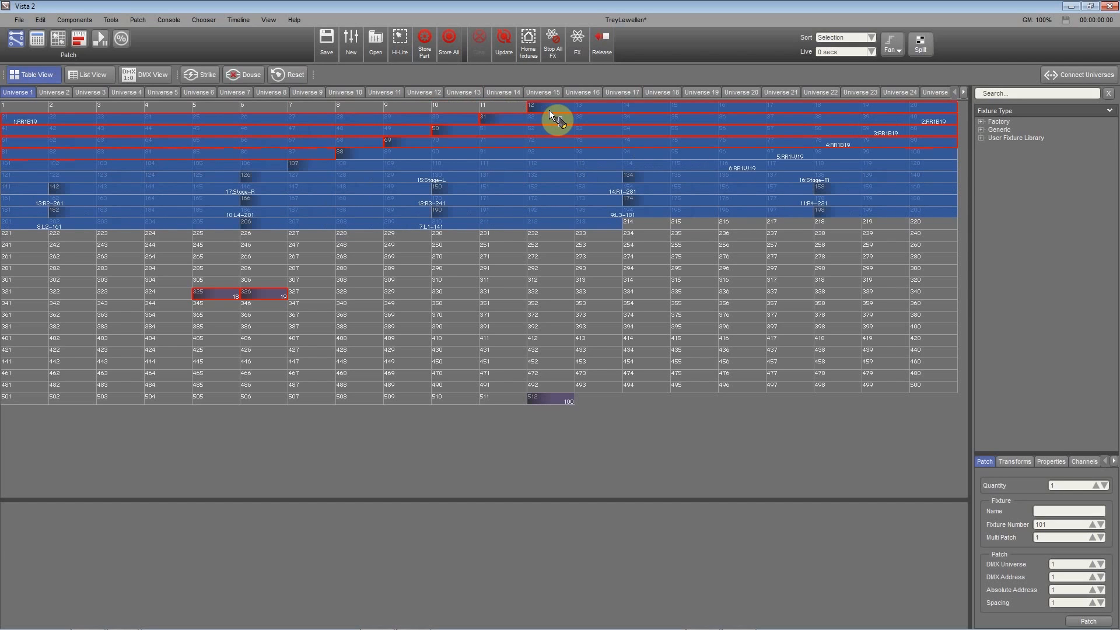
pyautogui.moveTo(549, 110)
pyautogui.mouseDown()
pyautogui.moveTo(596, 113)
pyautogui.moveTo(642, 215)
pyautogui.moveTo(745, 299)
pyautogui.moveTo(548, 132)
pyautogui.mouseUp()
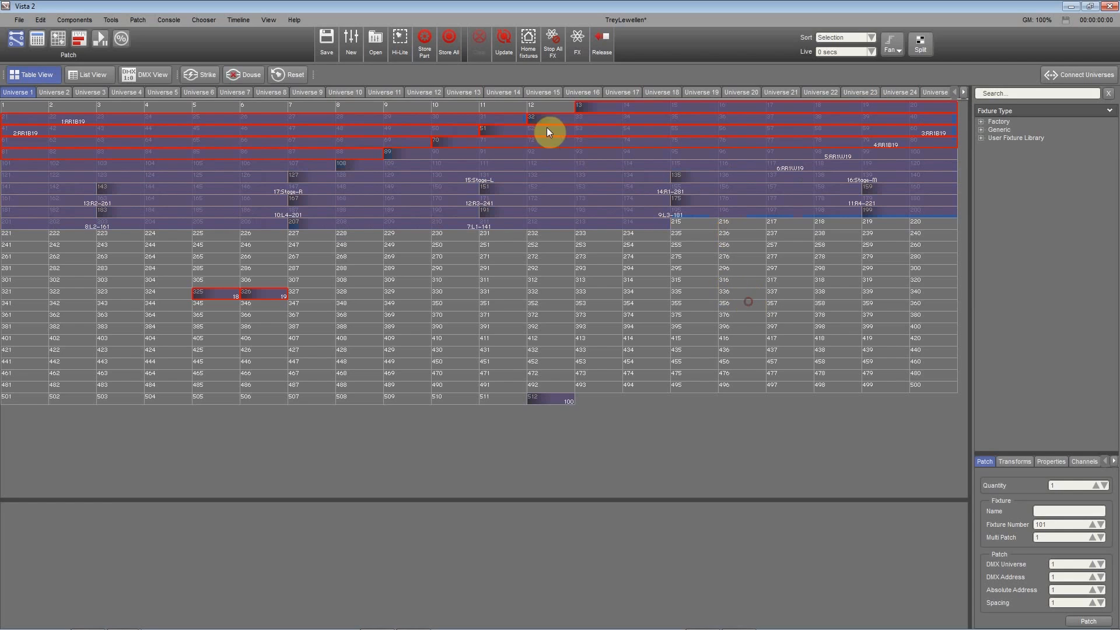
# Step: Move dimmers 18 and 19 to DMX addresses 1 and 2
pyautogui.click(20, 105)
pyautogui.moveTo(215, 294); pyautogui.dragTo(33, 106)
pyautogui.click(549, 397)
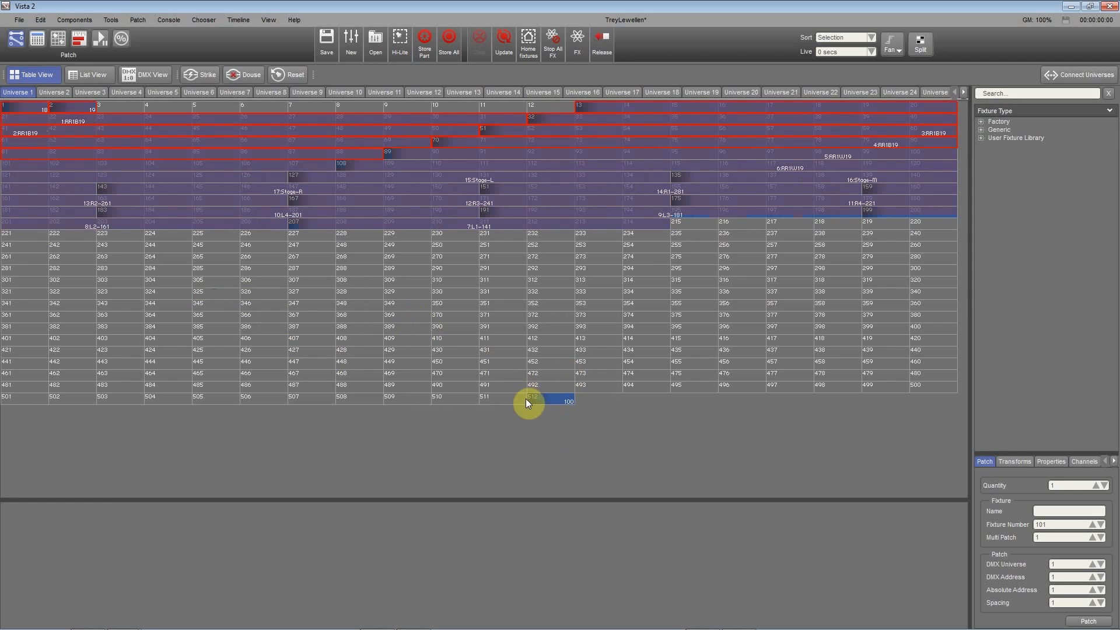
pyautogui.click(640, 432)
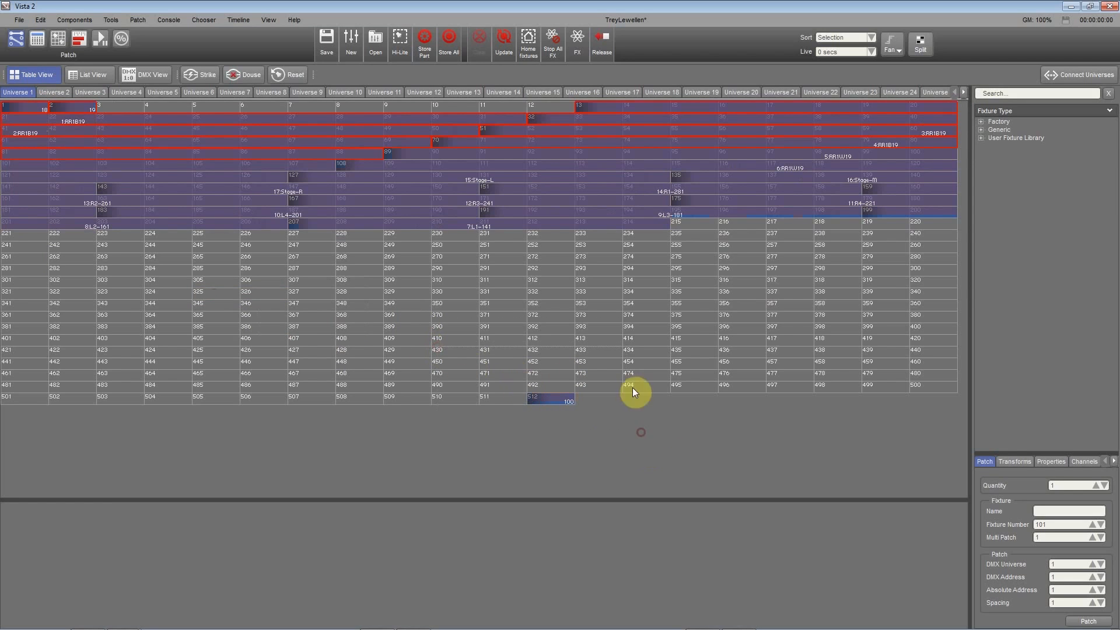
pyautogui.moveTo(352, 268); pyautogui.dragTo(662, 360)
pyautogui.moveTo(550, 109); pyautogui.dragTo(101, 110)
pyautogui.moveTo(80, 111)
pyautogui.mouseDown()
pyautogui.moveTo(9, 105)
pyautogui.moveTo(74, 103)
pyautogui.mouseUp()
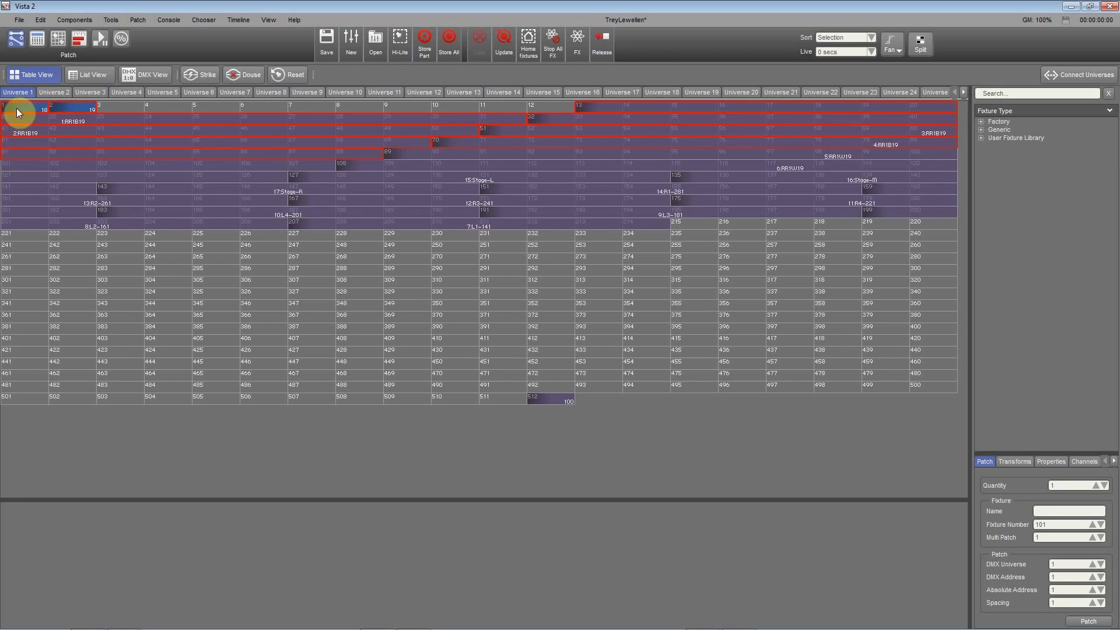
# Step: Show the patch as a list and set the user IDs of the two dimmers to 1 and 2
pyautogui.click(86, 73)
pyautogui.click(77, 322)
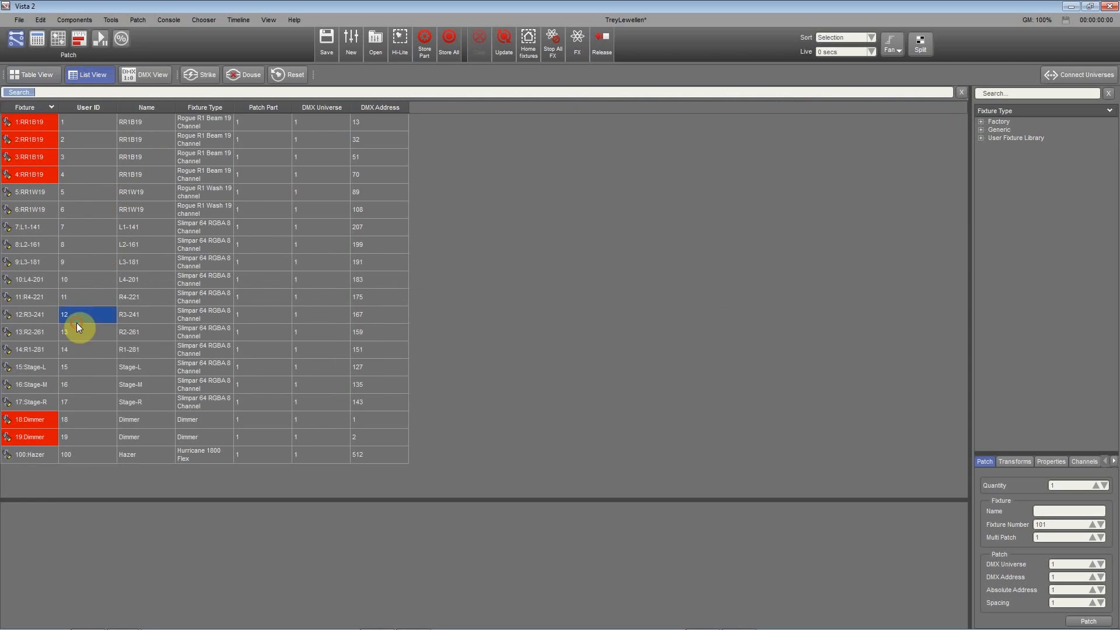
pyautogui.click(76, 422)
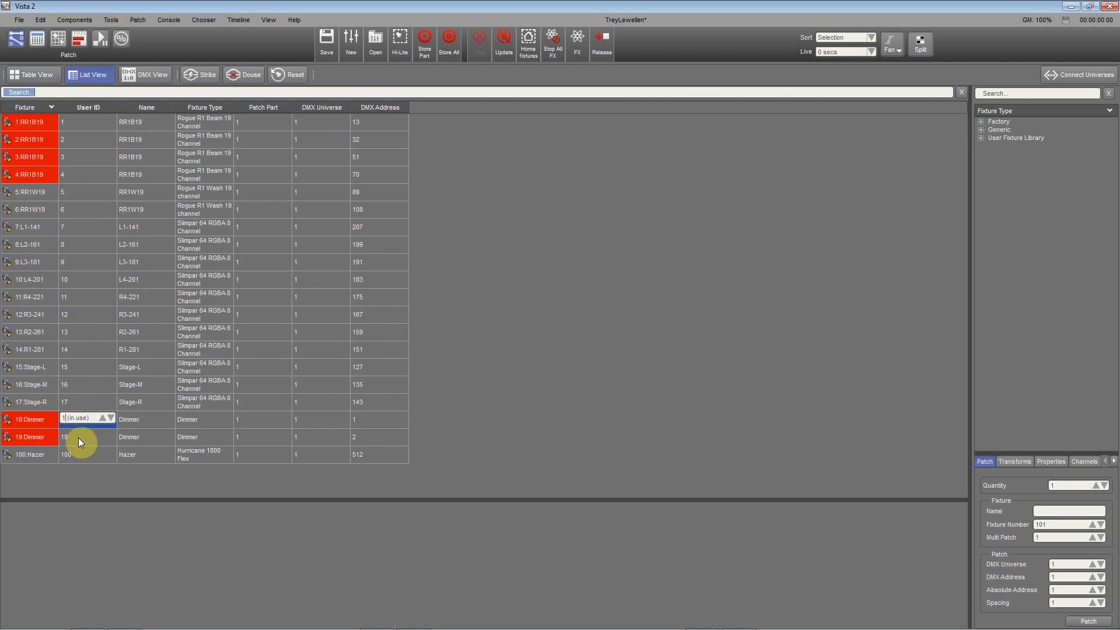
pyautogui.click(89, 409)
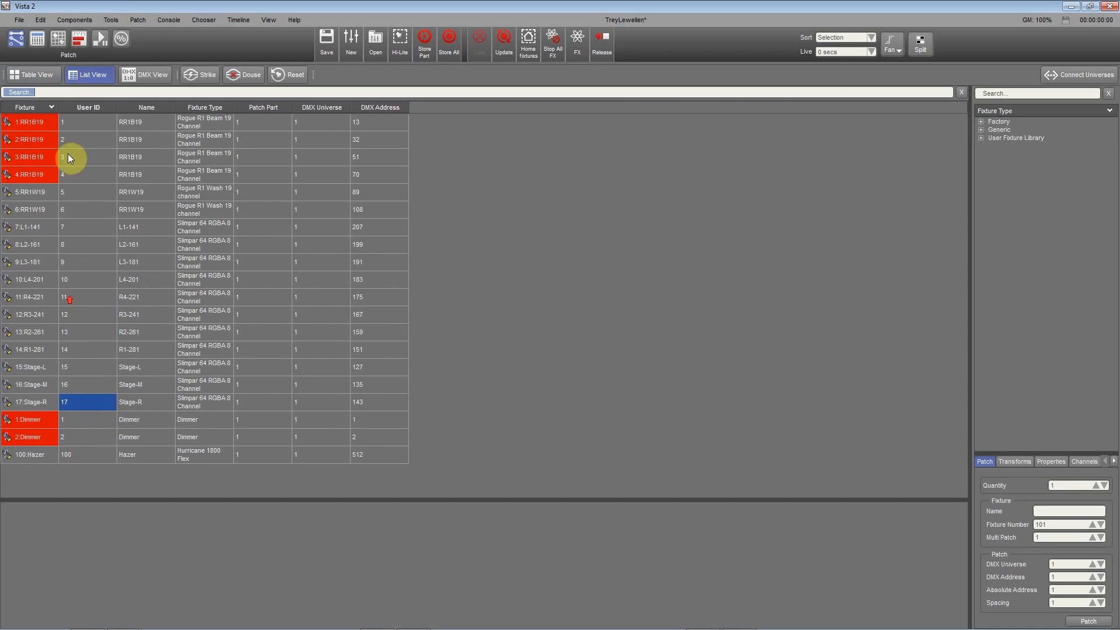
# Step: Sort the patched fixtures by user ID
pyautogui.click(94, 107)
pyautogui.click(99, 107)
pyautogui.click(100, 107)
pyautogui.click(85, 141)
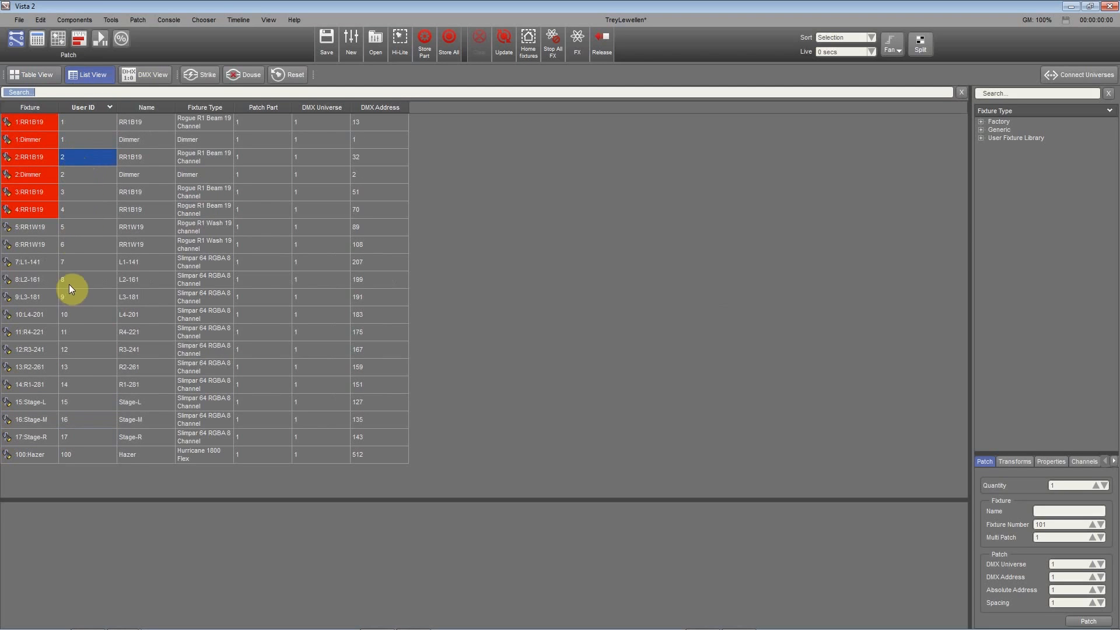
pyautogui.rightClick(78, 160)
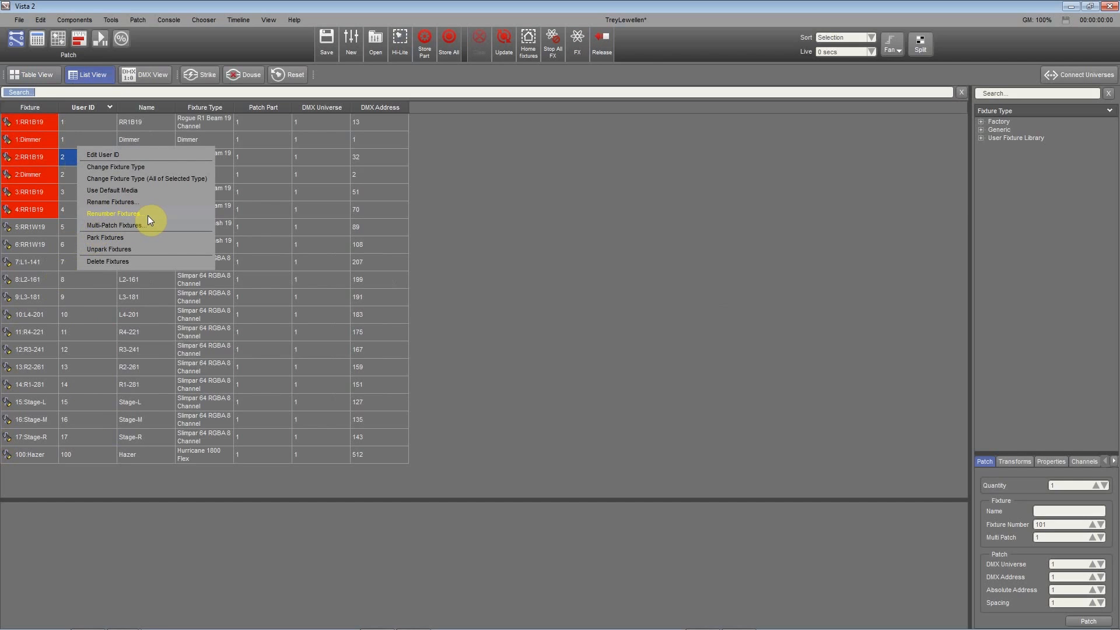
pyautogui.press('Escape')
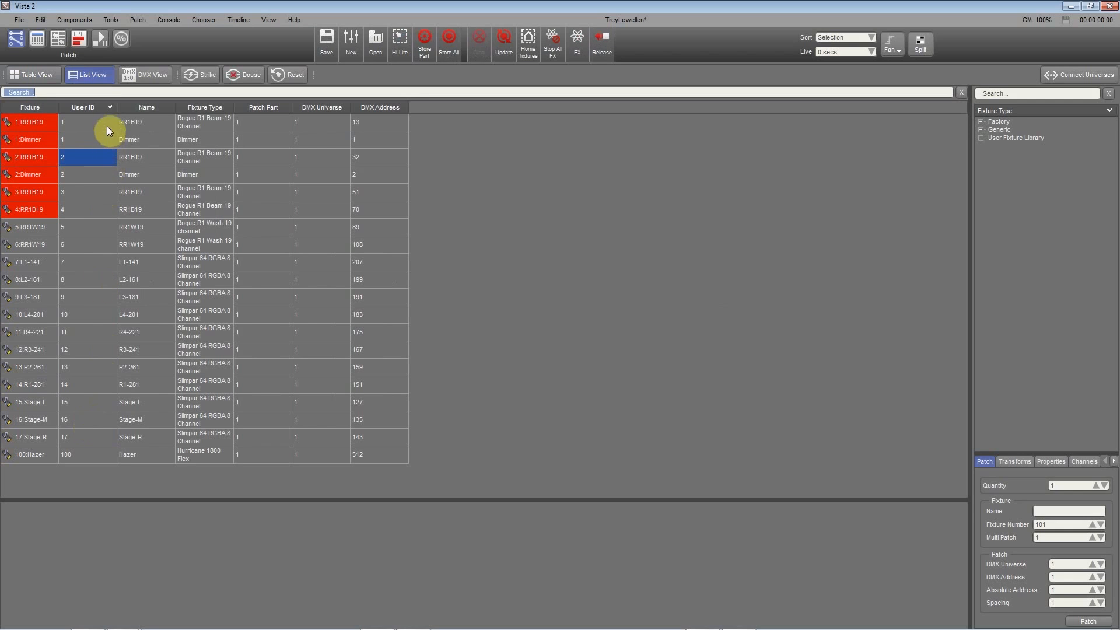
pyautogui.click(81, 122)
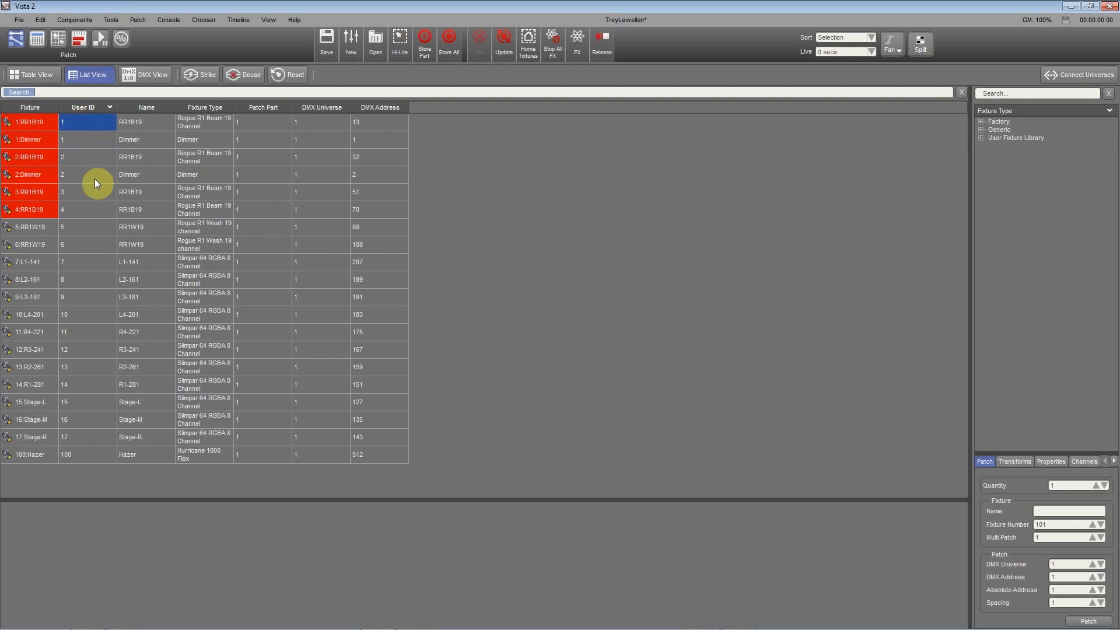
pyautogui.keyDown('ctrl'); pyautogui.click(83, 155); pyautogui.keyUp('ctrl')
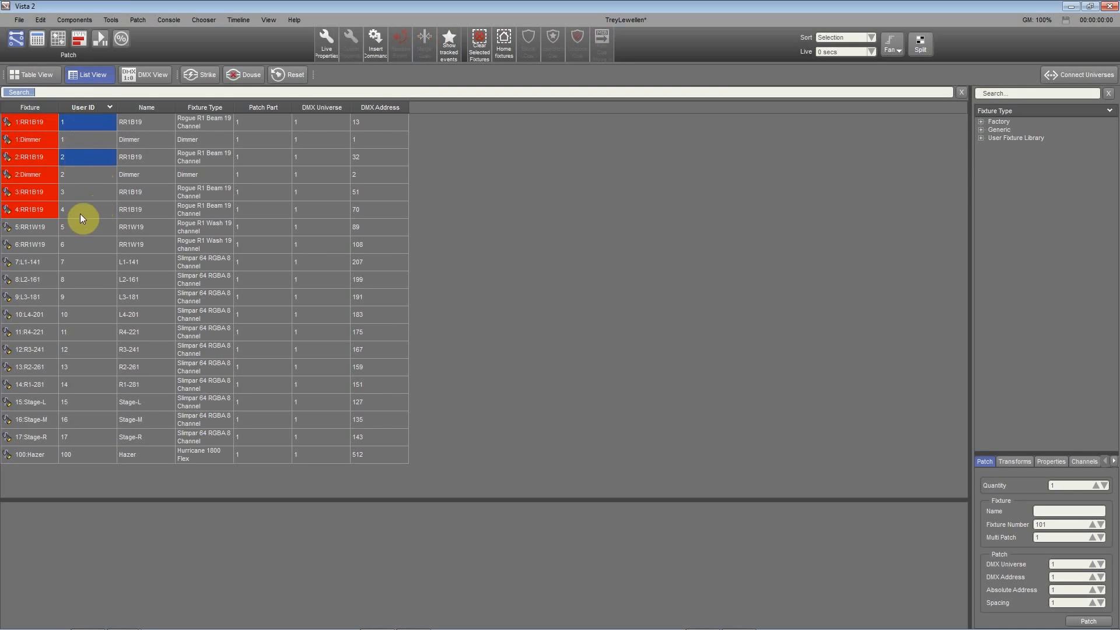
pyautogui.keyDown('shift'); pyautogui.click(90, 436); pyautogui.keyUp('shift')
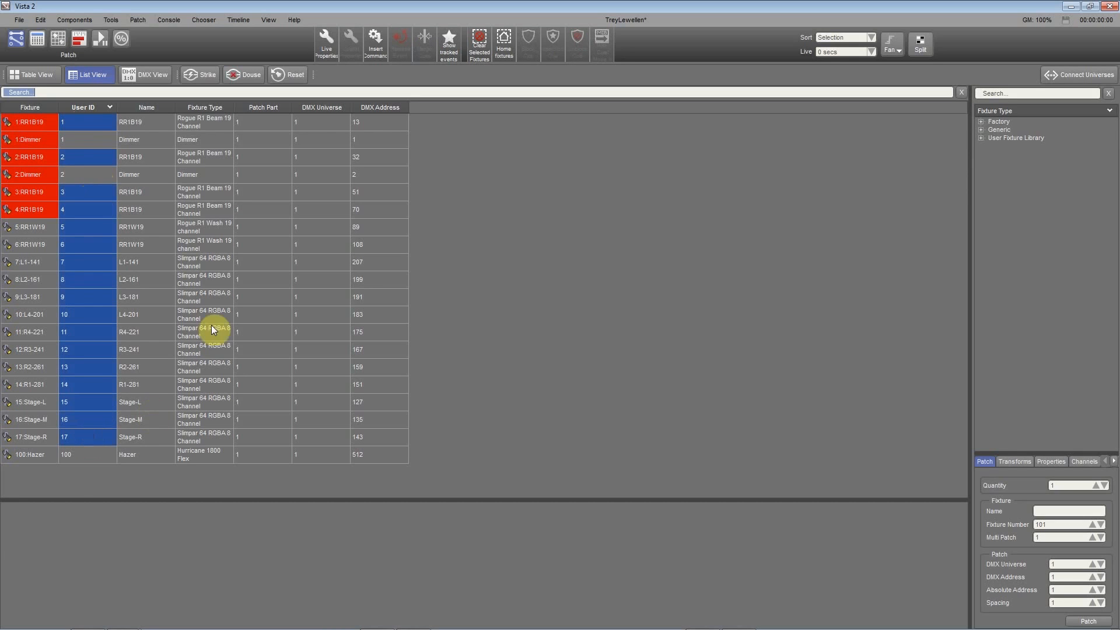
# Step: Select all fixtures with user IDs 1 to 17 except the dimmers and renumber them starting at 13 in increments of 1
pyautogui.click(81, 121)
pyautogui.keyDown('ctrl'); pyautogui.click(93, 156); pyautogui.keyUp('ctrl')
pyautogui.keyDown('ctrl'); pyautogui.click(91, 194); pyautogui.keyUp('ctrl')
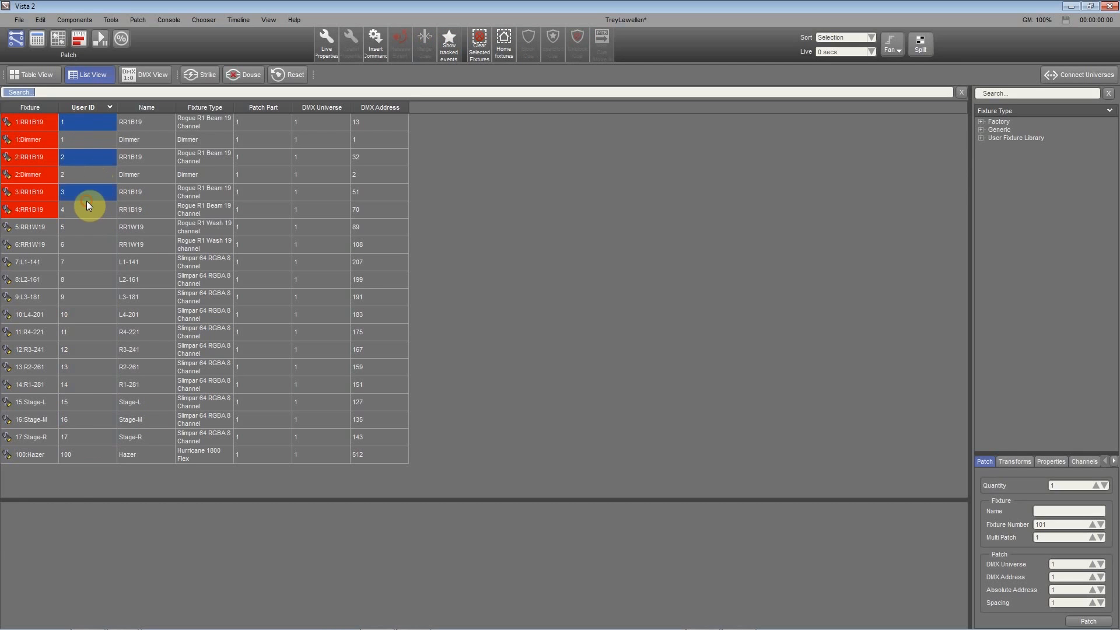
pyautogui.keyDown('shift'); pyautogui.click(90, 435); pyautogui.keyUp('shift')
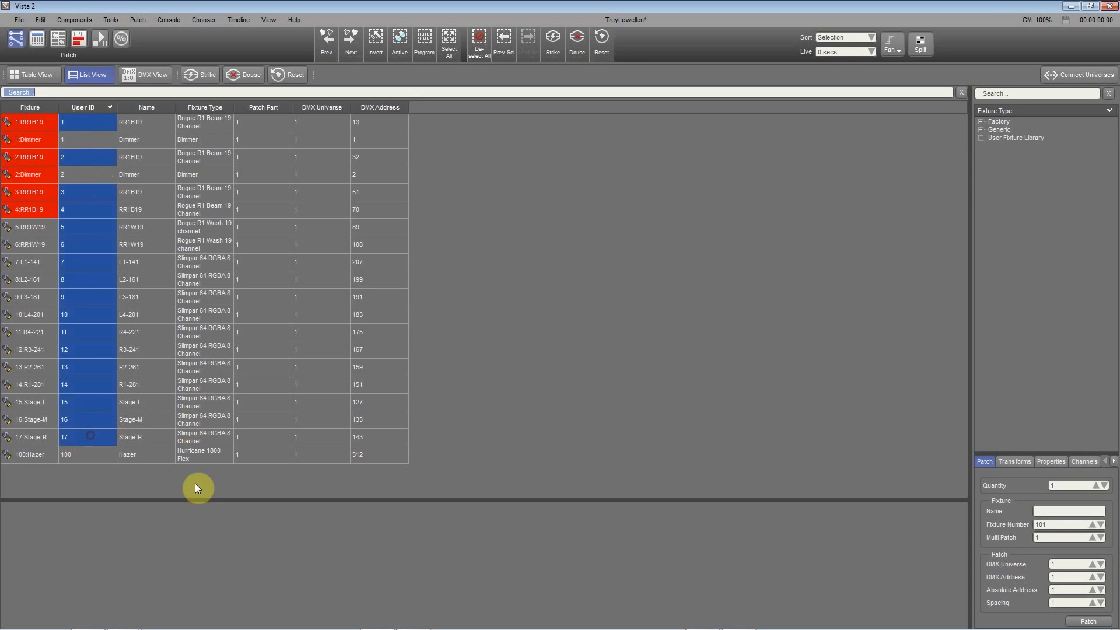
pyautogui.rightClick(79, 233)
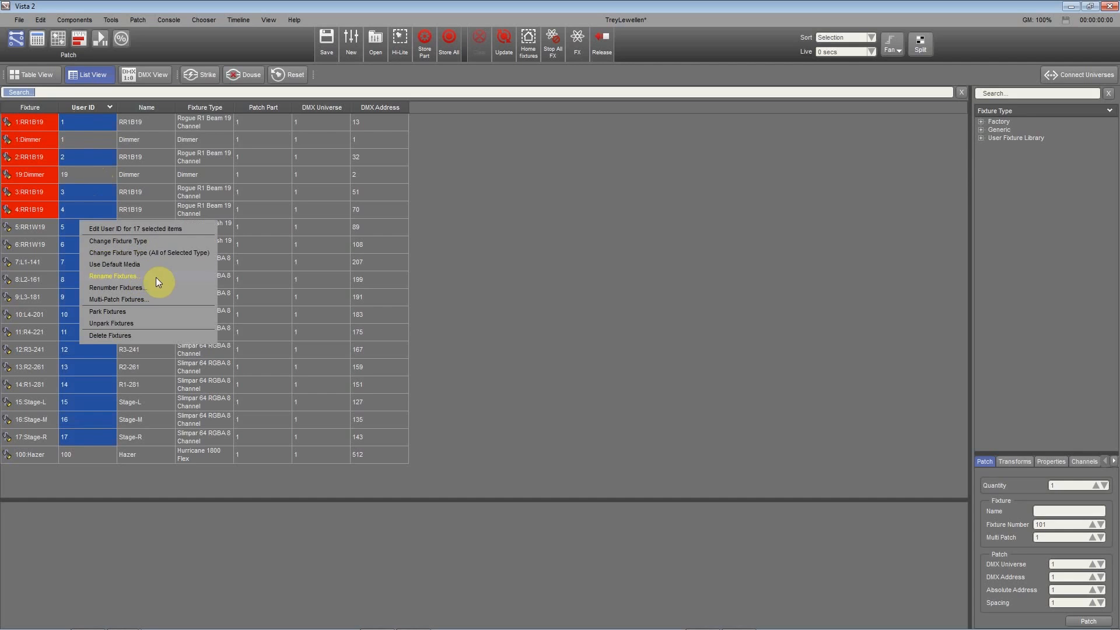
pyautogui.click(140, 288)
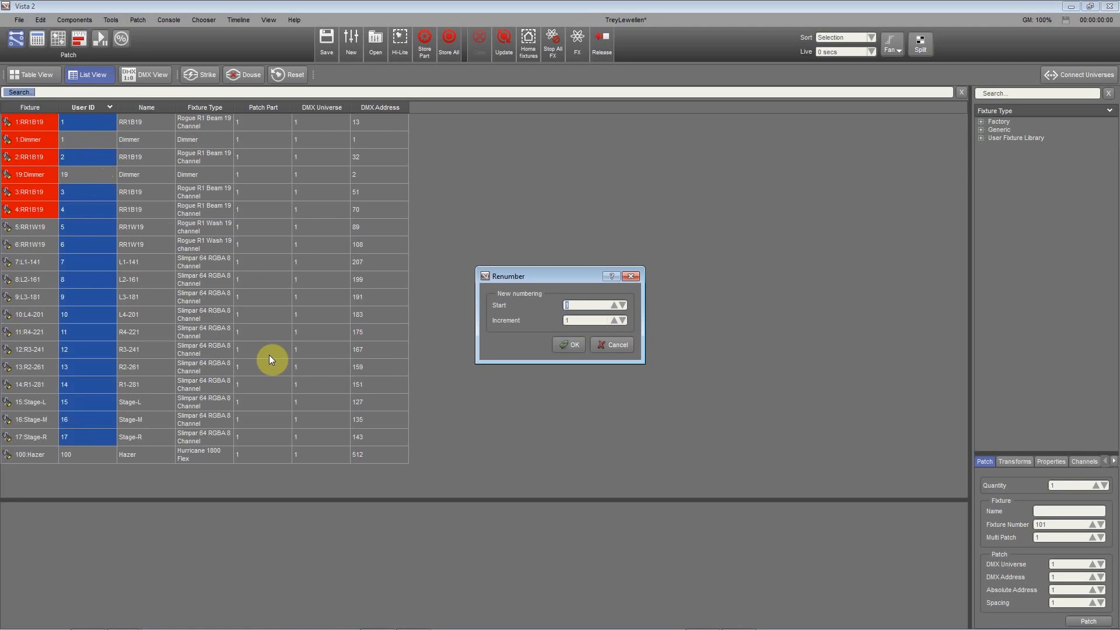
pyautogui.write('13 (in use')
pyautogui.click(568, 345)
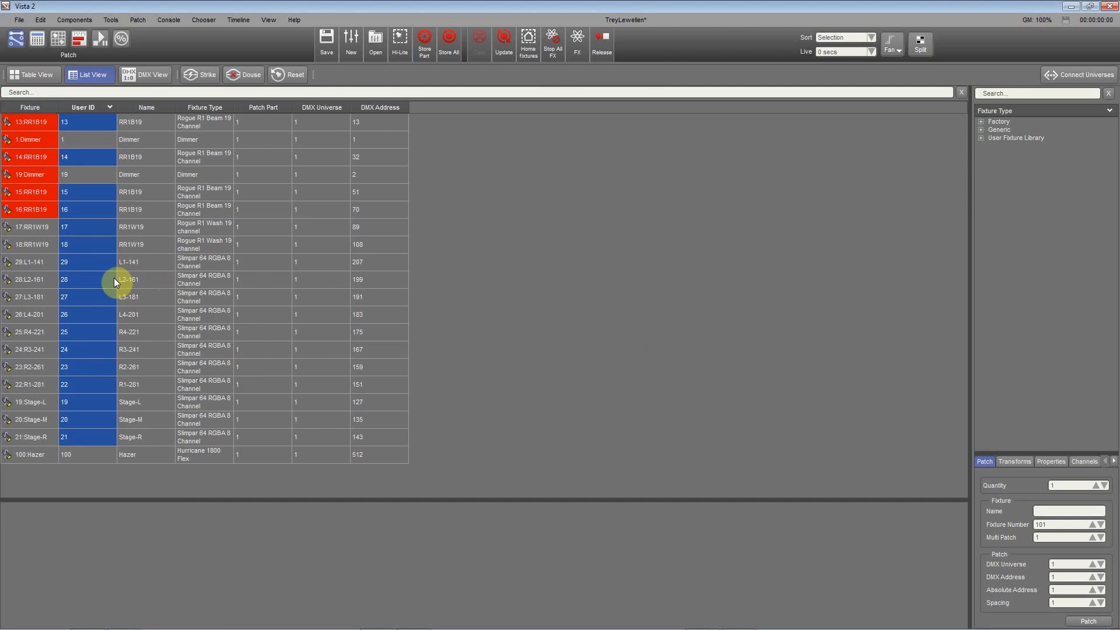
# Step: Set the user ID of the dimmer at DMX address 2 to 2 and re-sort the fixture list by user ID
pyautogui.click(110, 108)
pyautogui.click(111, 107)
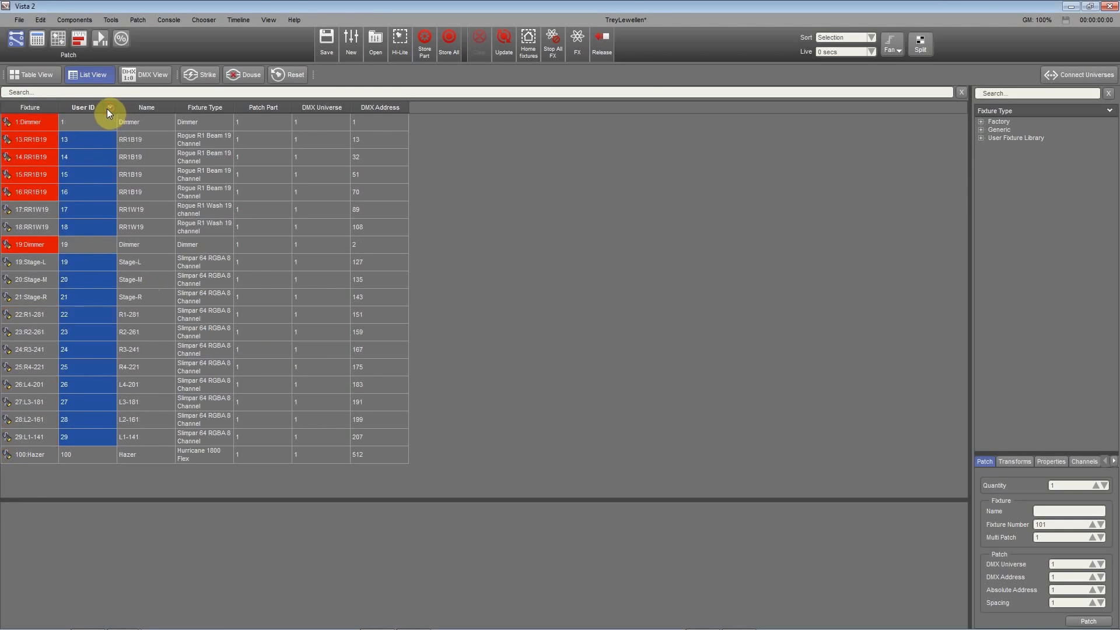
pyautogui.click(78, 124)
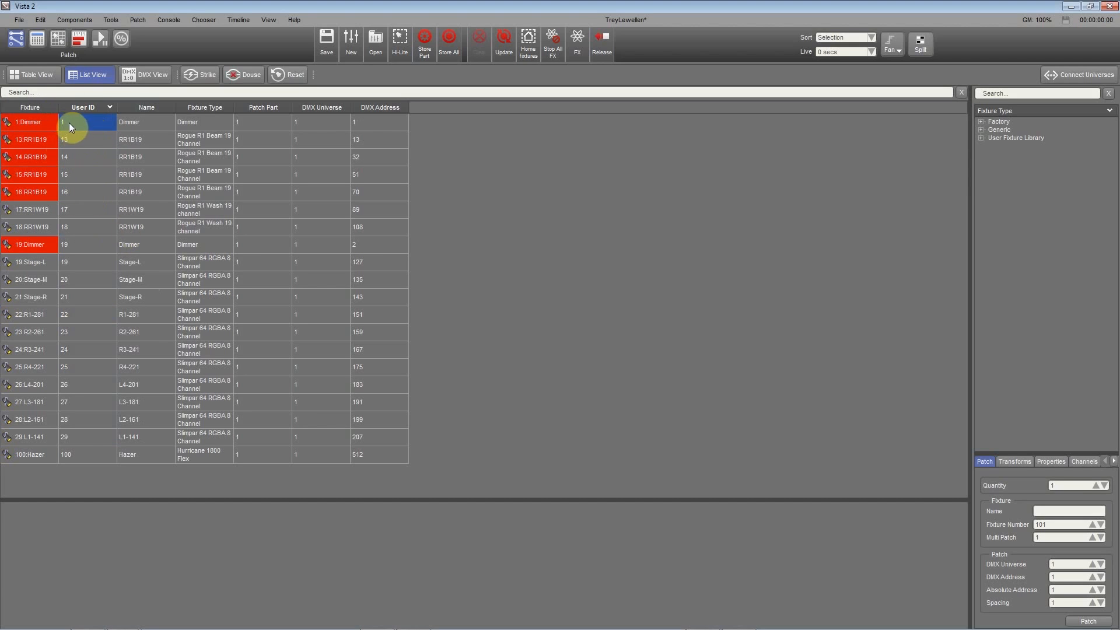
pyautogui.doubleClick(72, 246)
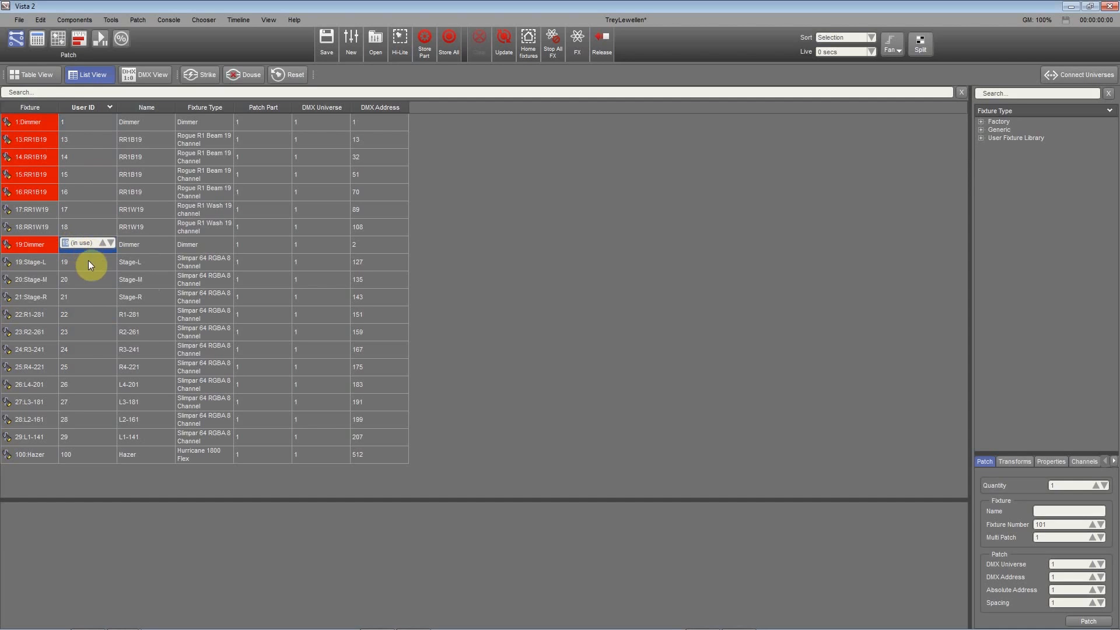
pyautogui.write('2')
pyautogui.click(86, 209)
pyautogui.click(72, 245)
pyautogui.click(111, 107)
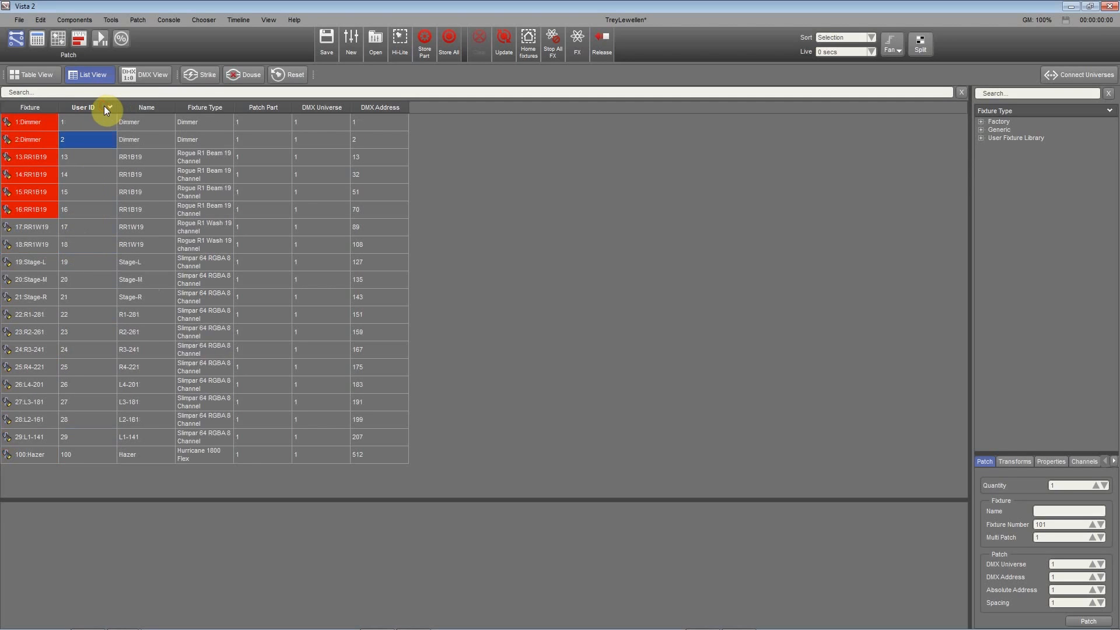
# Step: Review the dimmers' and other fixtures' user IDs in the list and check their DMX addresses in the patch table
pyautogui.click(78, 123)
pyautogui.click(78, 145)
pyautogui.click(88, 422)
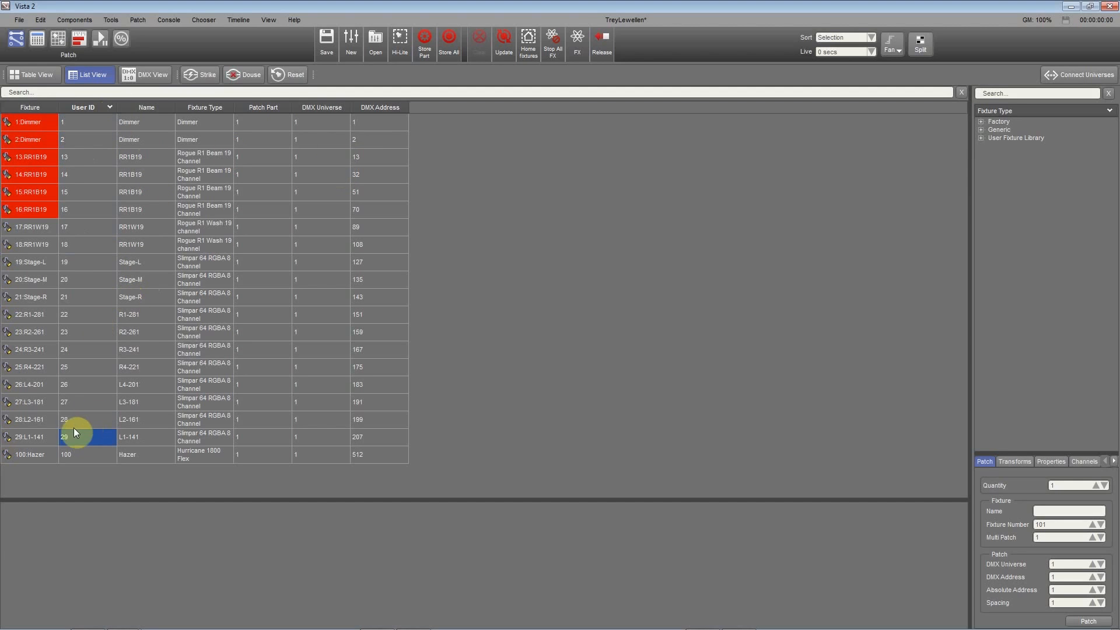
pyautogui.click(77, 158)
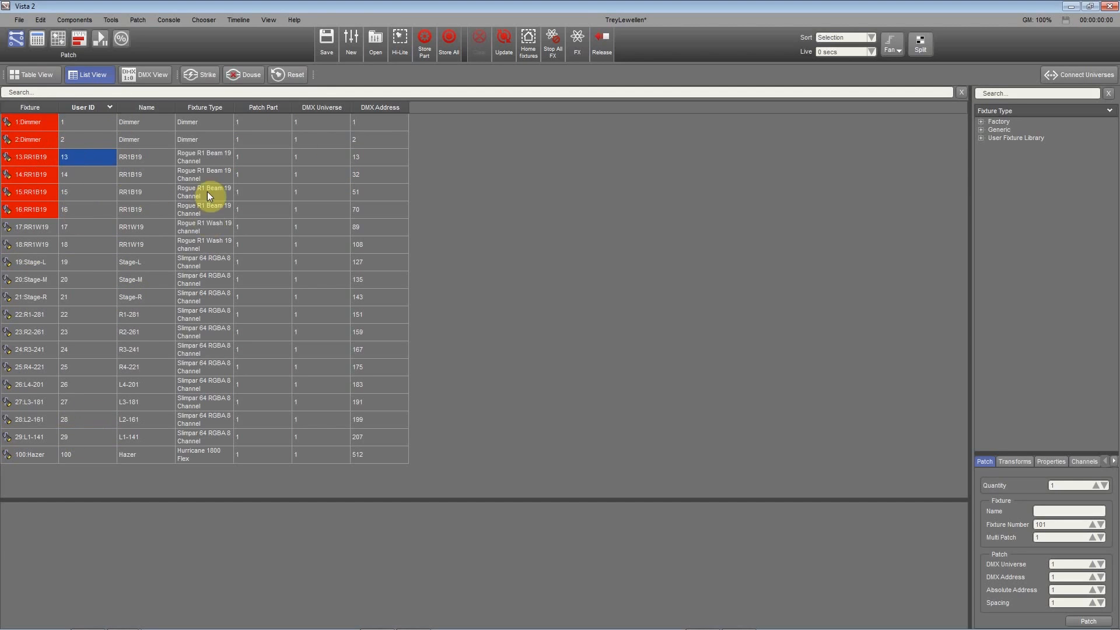
pyautogui.click(67, 140)
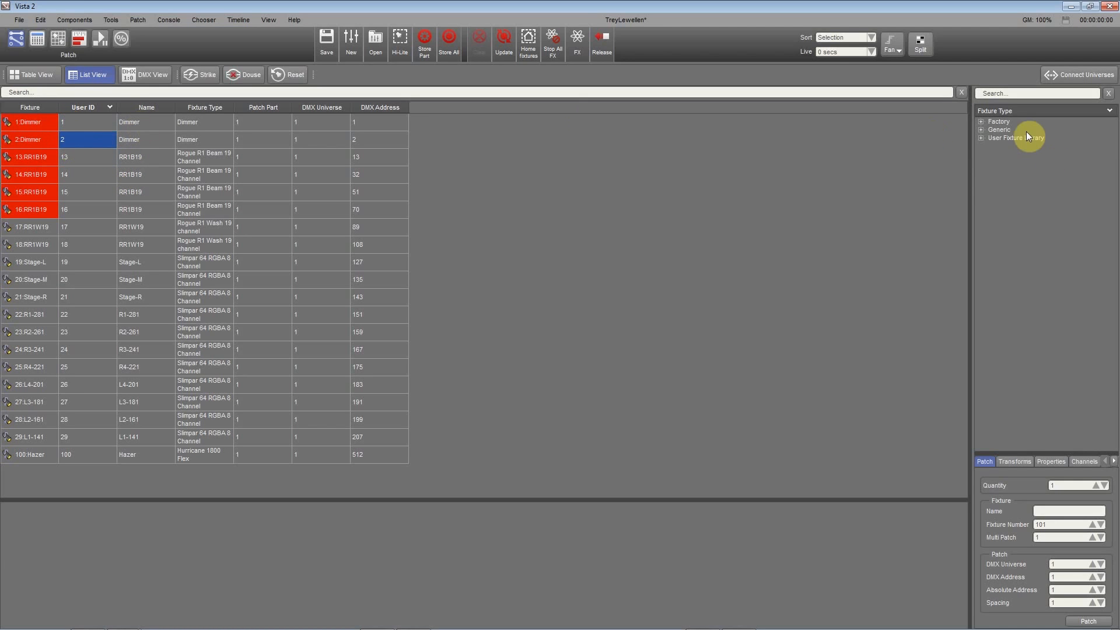
pyautogui.click(41, 76)
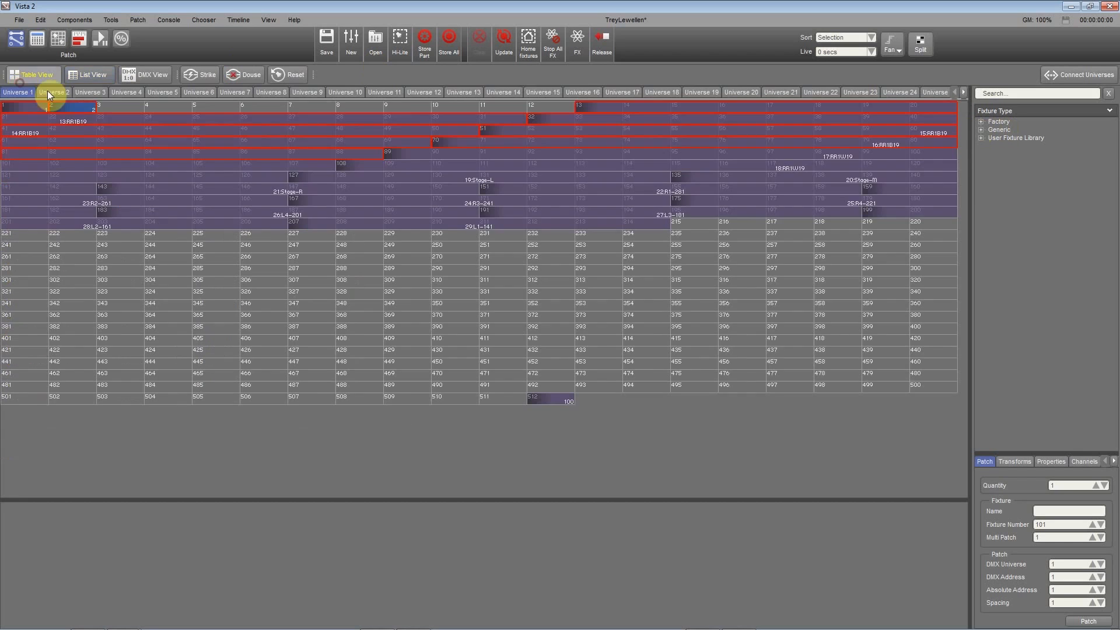
pyautogui.moveTo(471, 100); pyautogui.dragTo(543, 104)
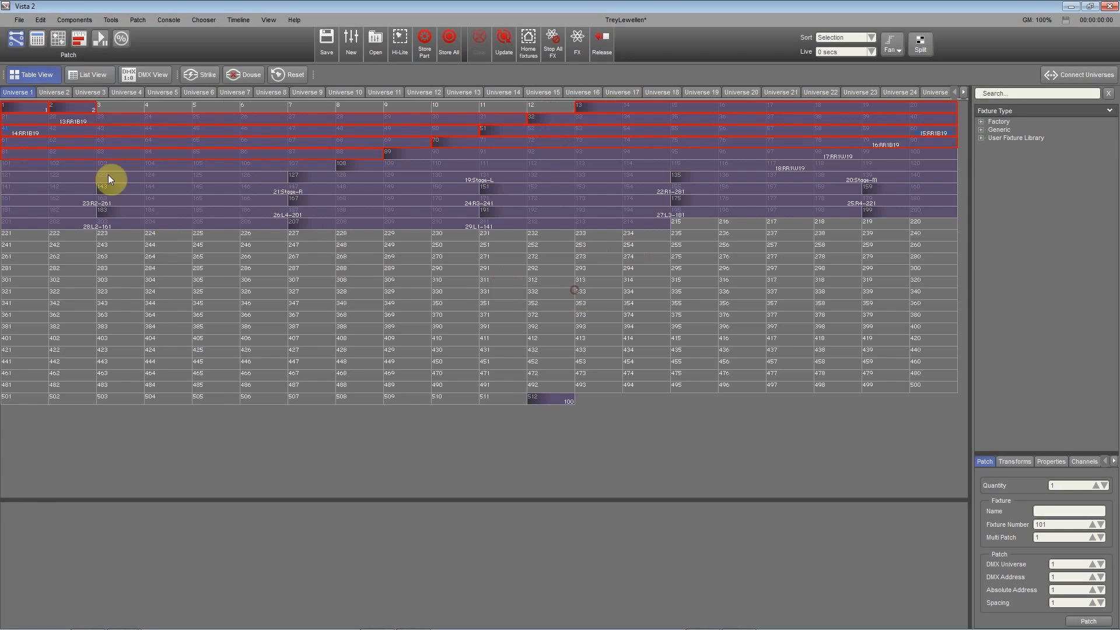
# Step: Show the patch as a list and examine the fixture types from the Rogue beams through the Slimpar 64 units
pyautogui.click(89, 76)
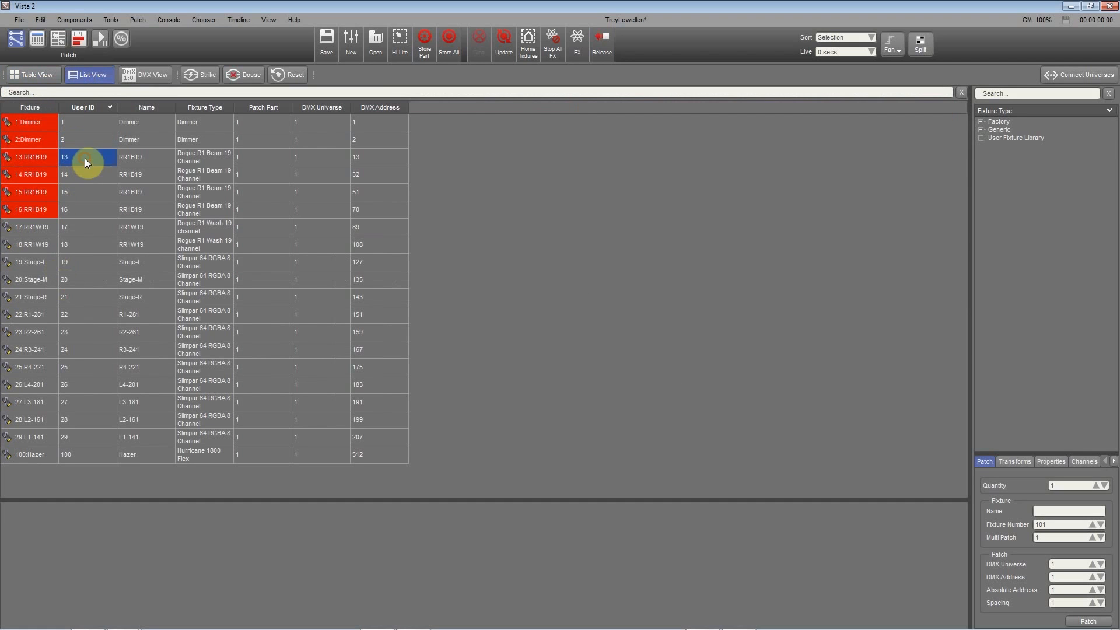
pyautogui.click(204, 156)
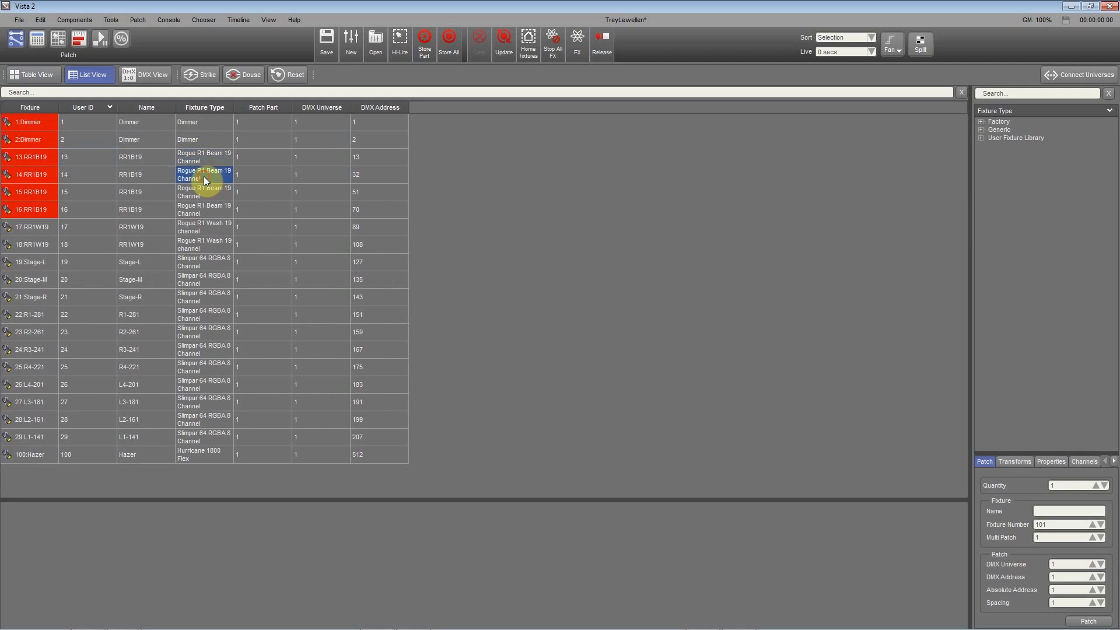
pyautogui.press('Down')
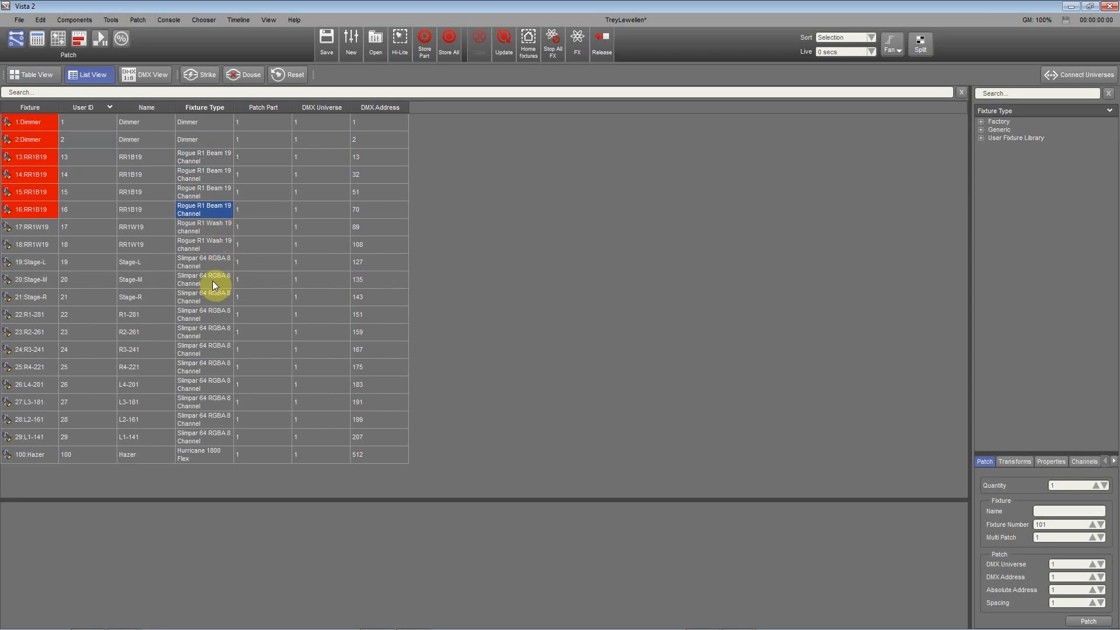
pyautogui.press('Down')
pyautogui.press('Down')
pyautogui.press('Down')
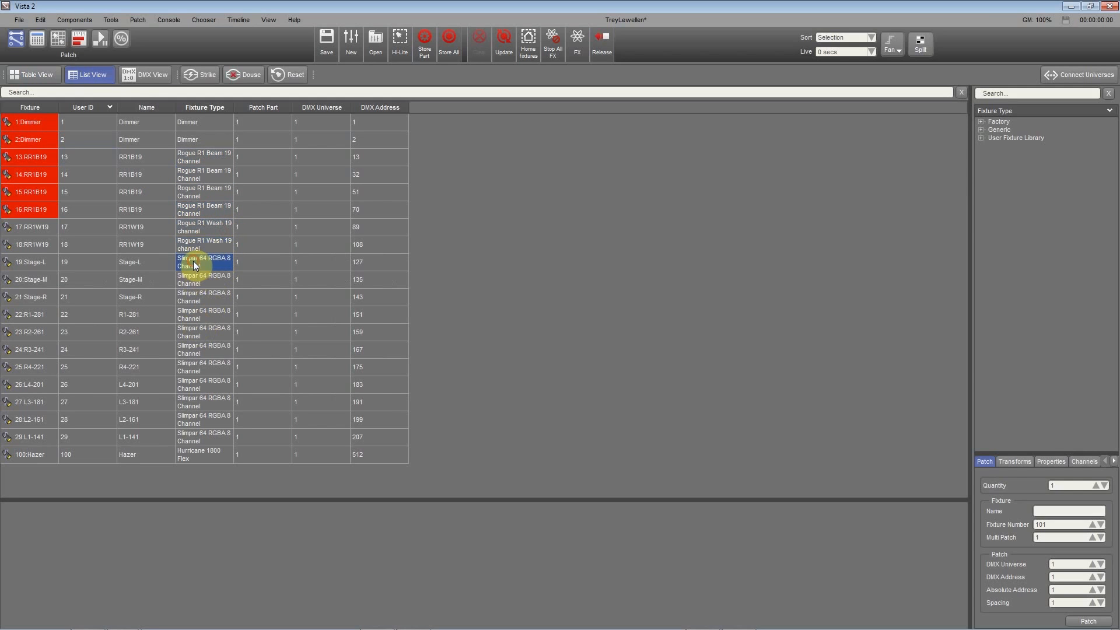
pyautogui.keyDown('shift'); pyautogui.click(207, 437); pyautogui.keyUp('shift')
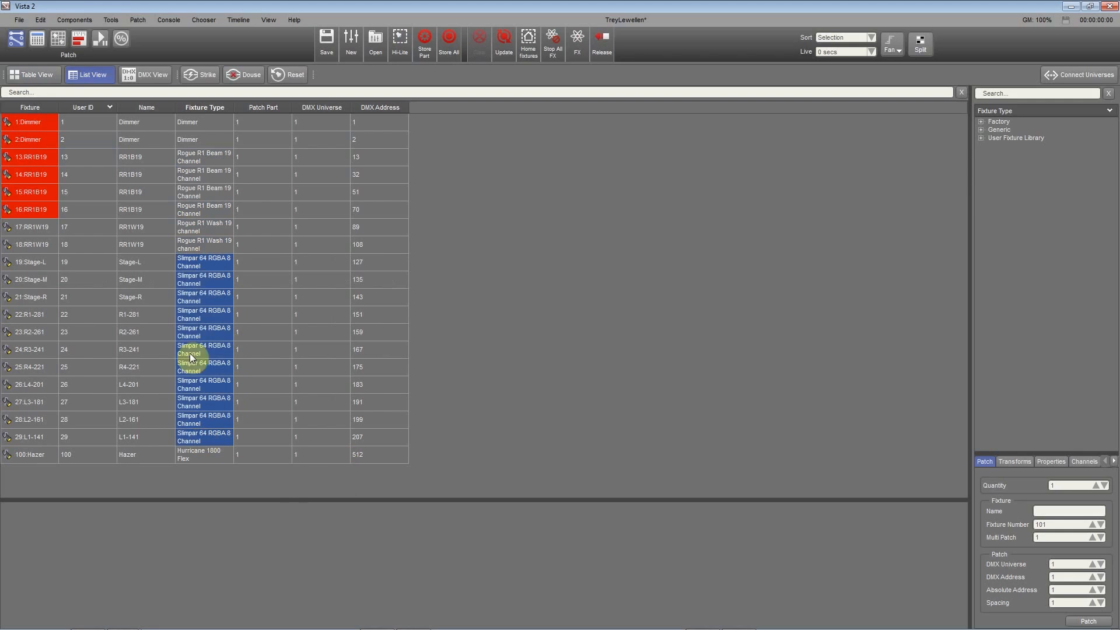
# Step: Rename the Stage-M fixture to Stage-C
pyautogui.click(150, 268)
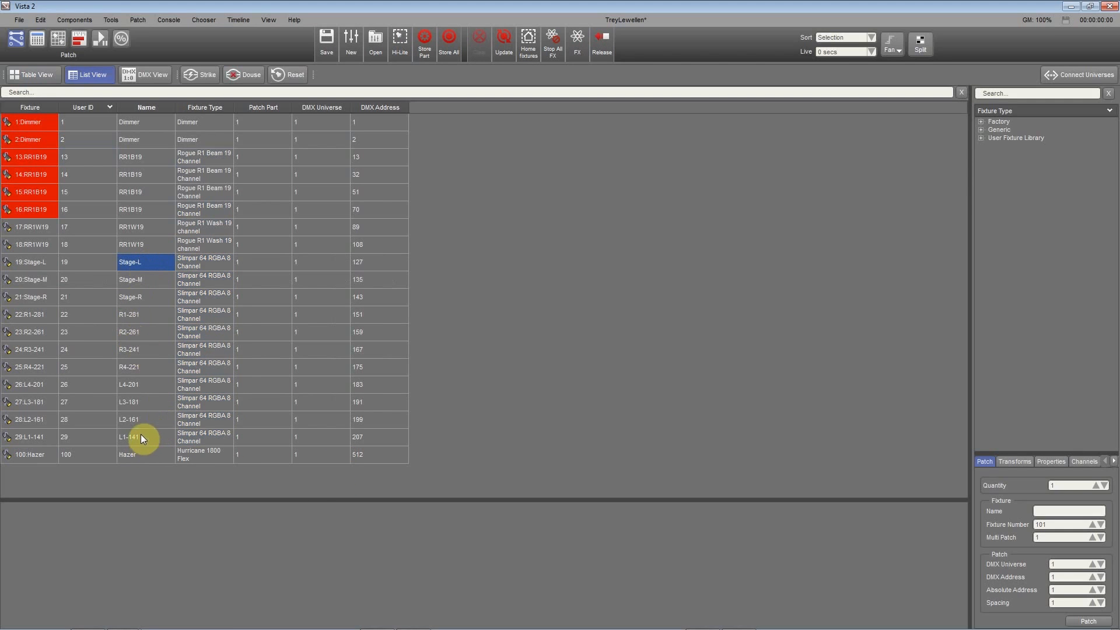
pyautogui.click(146, 283)
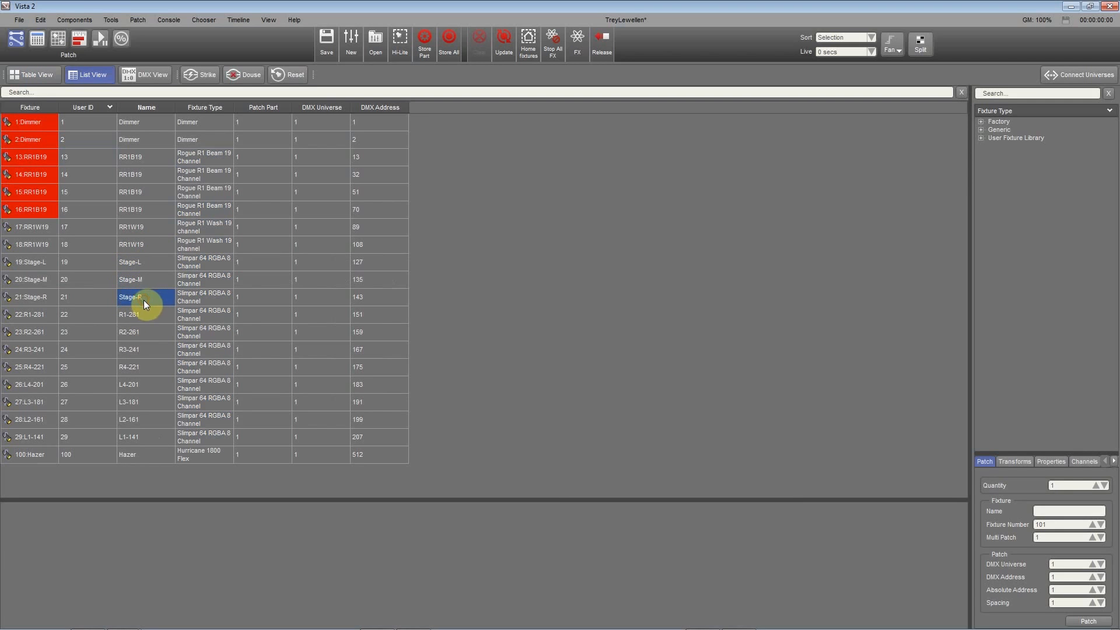
pyautogui.doubleClick(145, 282)
pyautogui.press('BackSpace')
pyautogui.write('C')
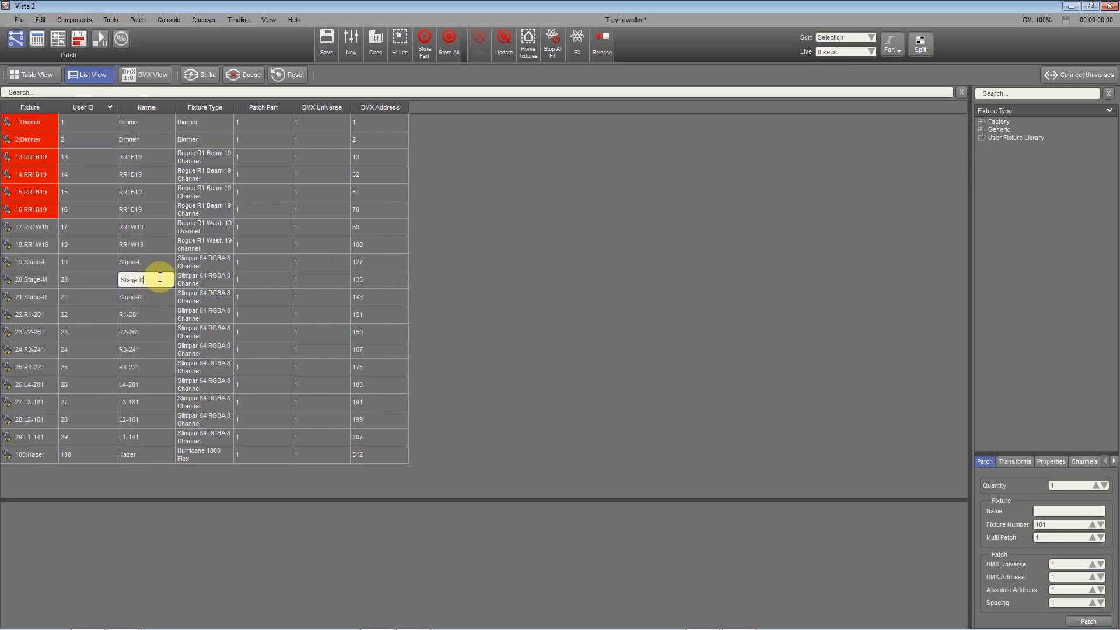
pyautogui.click(140, 283)
# Step: Open the fixture chooser layout and check the Stage-R and Stage-L fixtures, leaving nothing selected
pyautogui.click(56, 37)
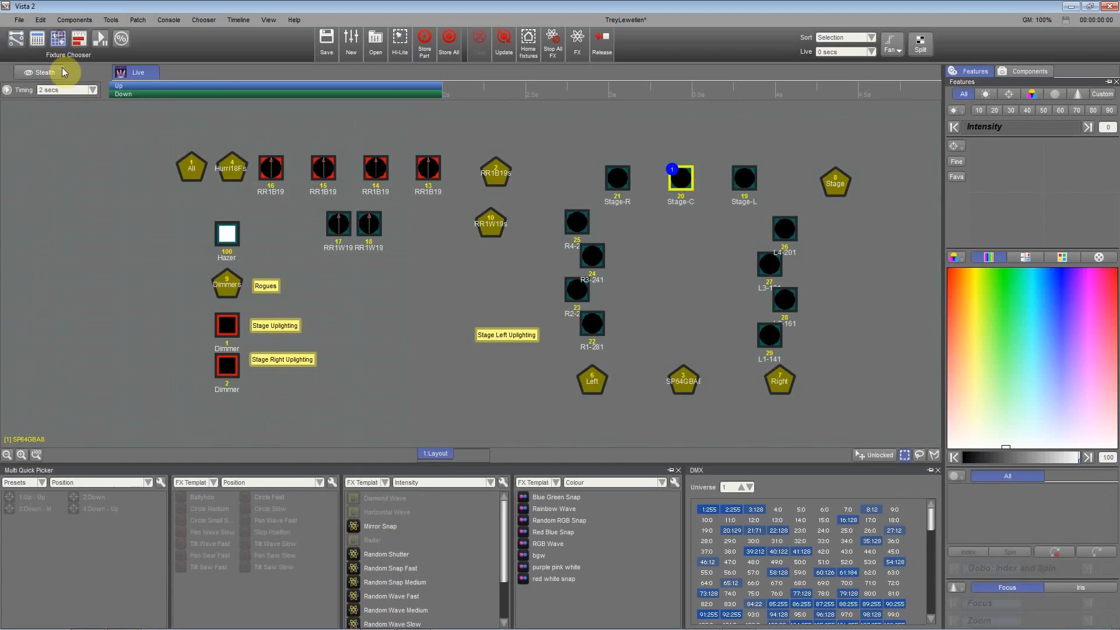
pyautogui.click(621, 174)
pyautogui.click(750, 175)
pyautogui.click(585, 121)
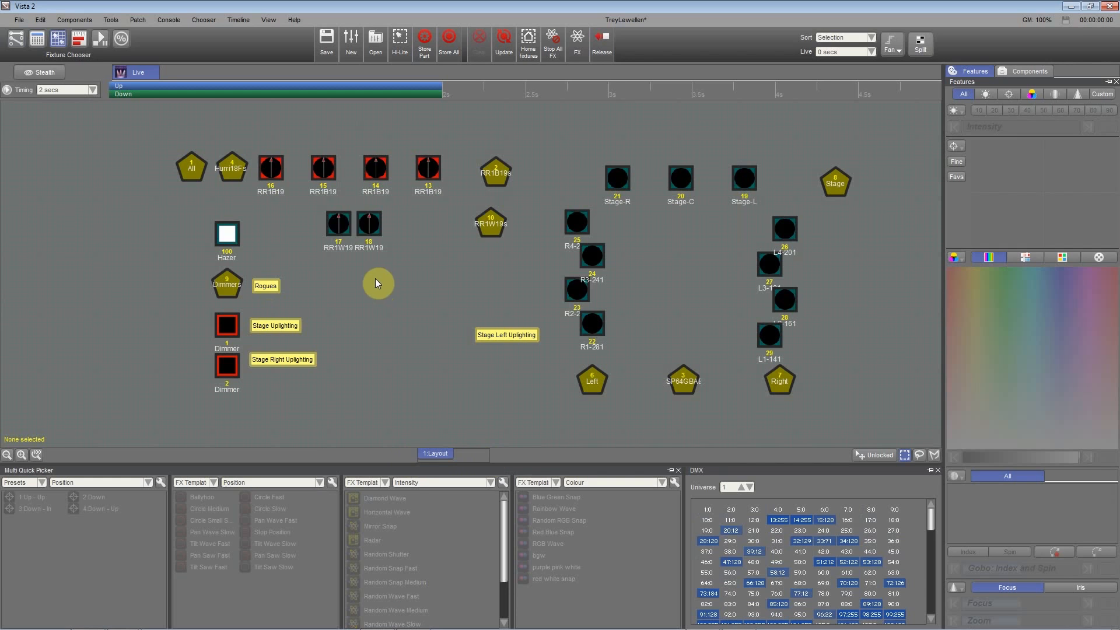
# Step: Select the four RR1B19 beams in the layout and step through them one at a time in selection order
pyautogui.moveTo(243, 143); pyautogui.dragTo(449, 191)
pyautogui.click(449, 191)
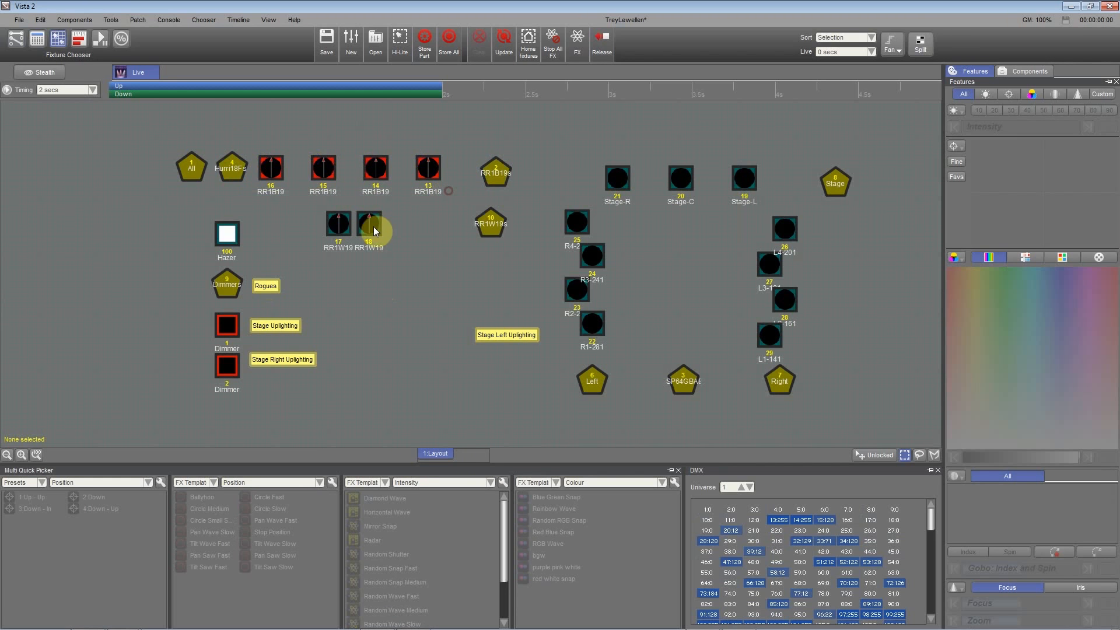
pyautogui.press('Tab')
pyautogui.press('Tab')
pyautogui.press('Tab')
pyautogui.press('Tab')
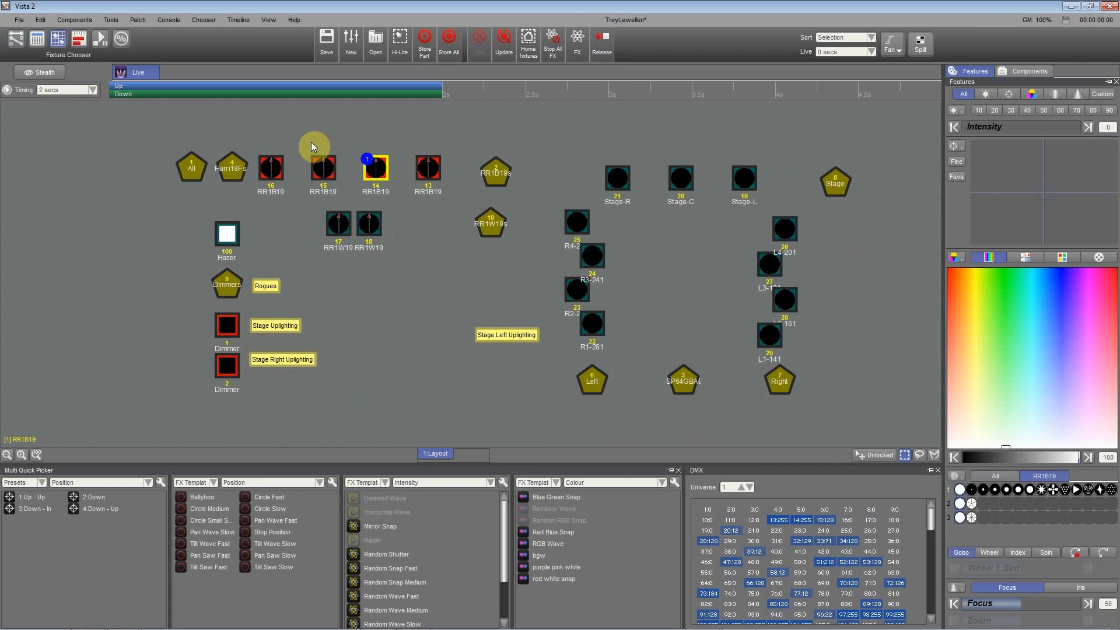
# Step: Set the fixture sort order to ID and step through the fixtures of the RR1B19s group
pyautogui.click(871, 37)
pyautogui.click(856, 45)
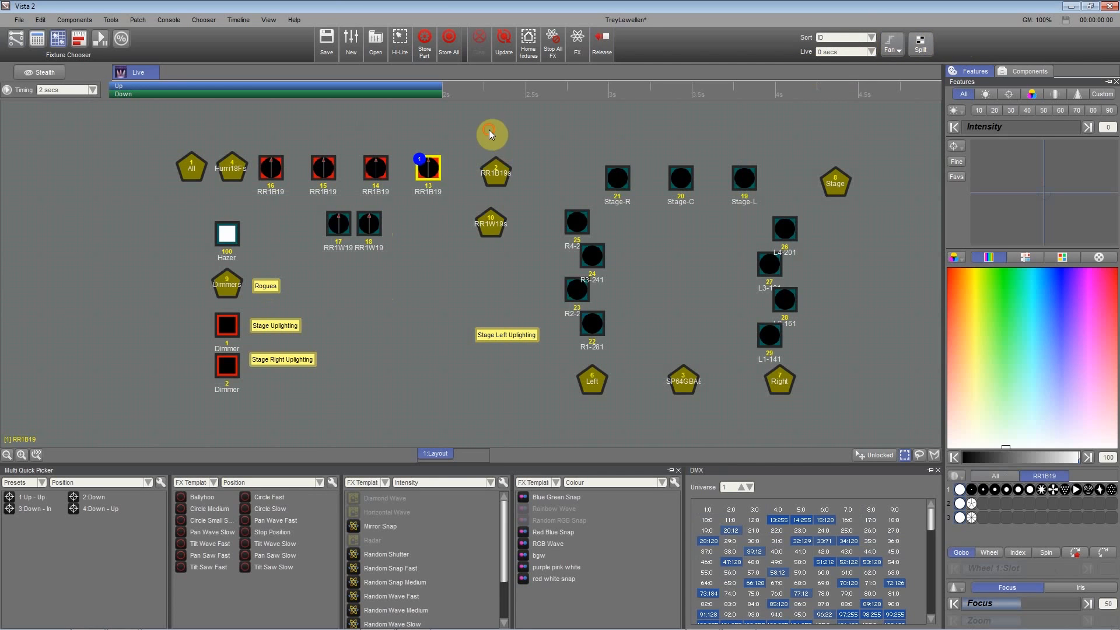
pyautogui.click(267, 136)
pyautogui.press('Tab')
pyautogui.press('Tab')
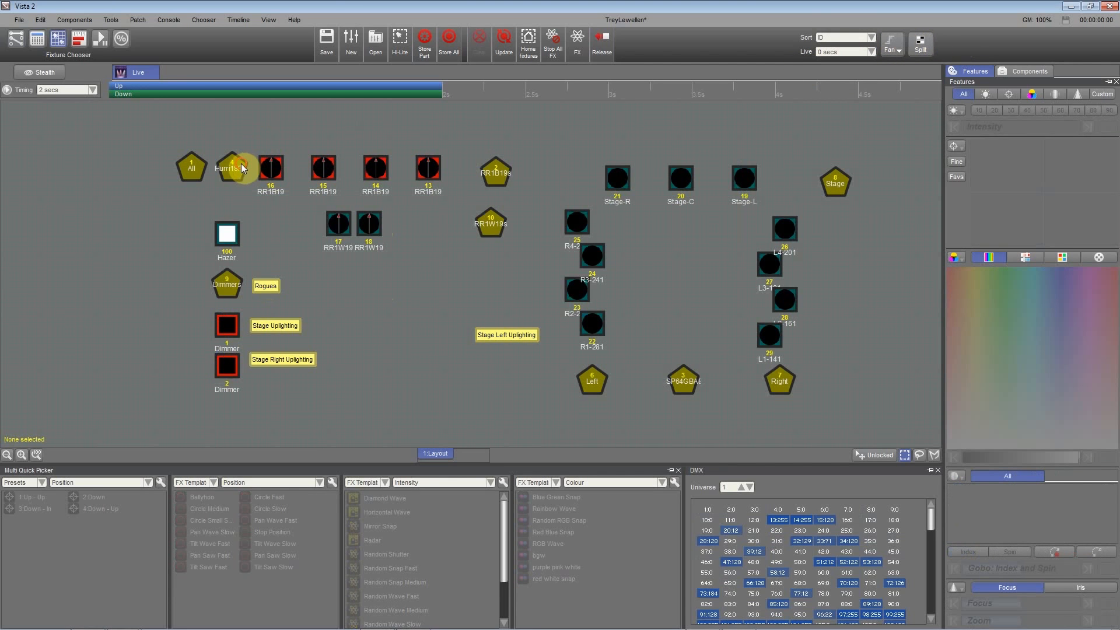
pyautogui.click(496, 166)
pyautogui.press('Tab')
pyautogui.press('Tab')
pyautogui.press('Tab')
# Step: Move the RR1B19 beams 14, 15 and 16 above beam 13's row in the layout and black out the output
pyautogui.click(418, 132)
pyautogui.moveTo(369, 171); pyautogui.dragTo(293, 133)
pyautogui.hotkey('ctrl', 'b')
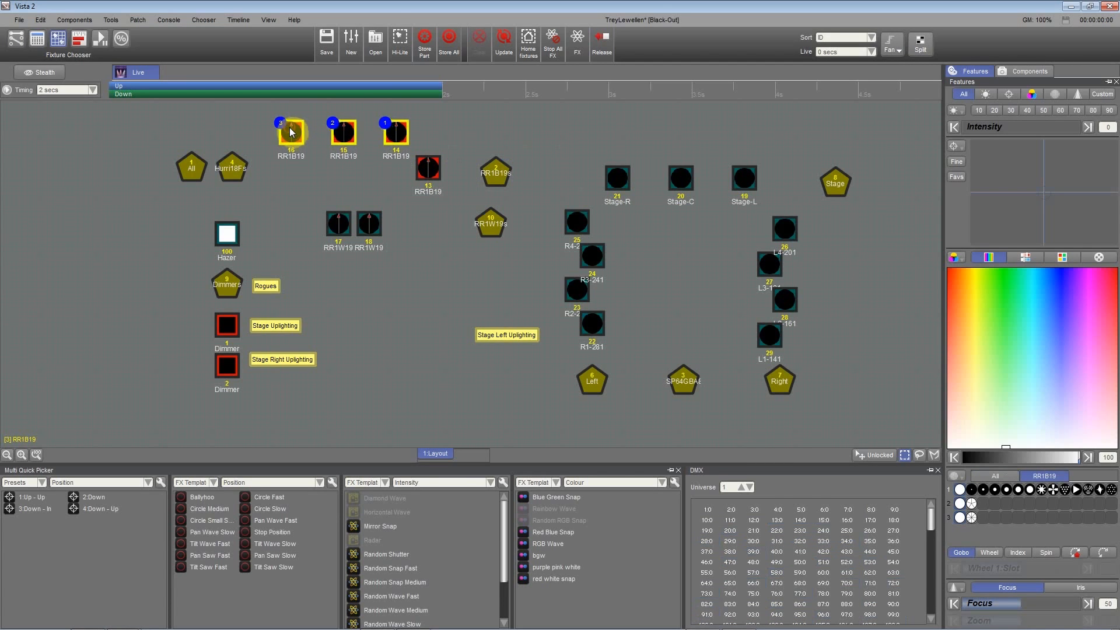
# Step: Rearrange the RR1B19 beams into one row in ascending order 13, 14, 15, 16 and lift the output blackout
pyautogui.click(320, 165)
pyautogui.moveTo(431, 167)
pyautogui.mouseDown()
pyautogui.moveTo(283, 174)
pyautogui.moveTo(430, 169)
pyautogui.mouseUp()
pyautogui.click(350, 170)
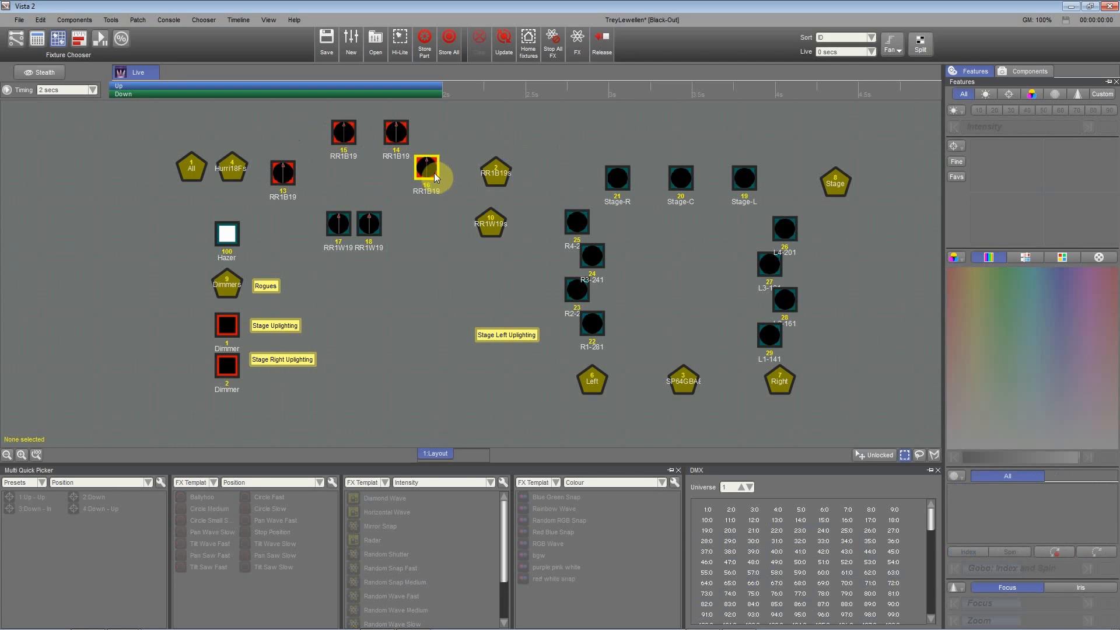
pyautogui.moveTo(387, 138); pyautogui.dragTo(325, 178)
pyautogui.hotkey('ctrl', 'b')
pyautogui.moveTo(344, 132); pyautogui.dragTo(369, 168)
# Step: Select the four RR1B19 beams directly in the layout and again through the RR1B19s group to compare their selection order
pyautogui.moveTo(262, 132); pyautogui.dragTo(436, 196)
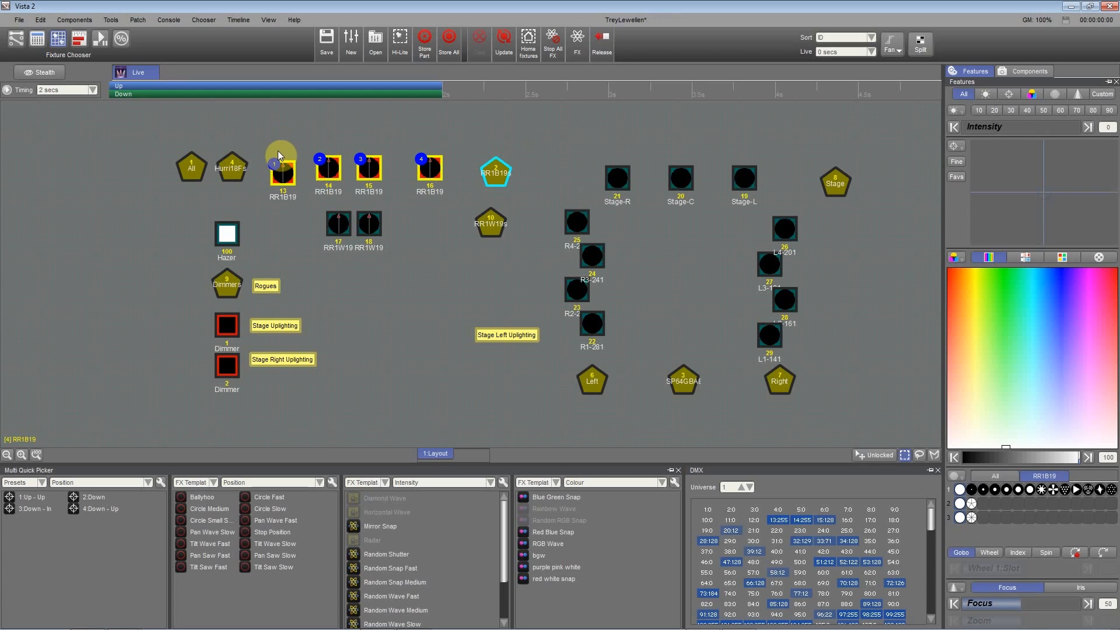
pyautogui.click(299, 127)
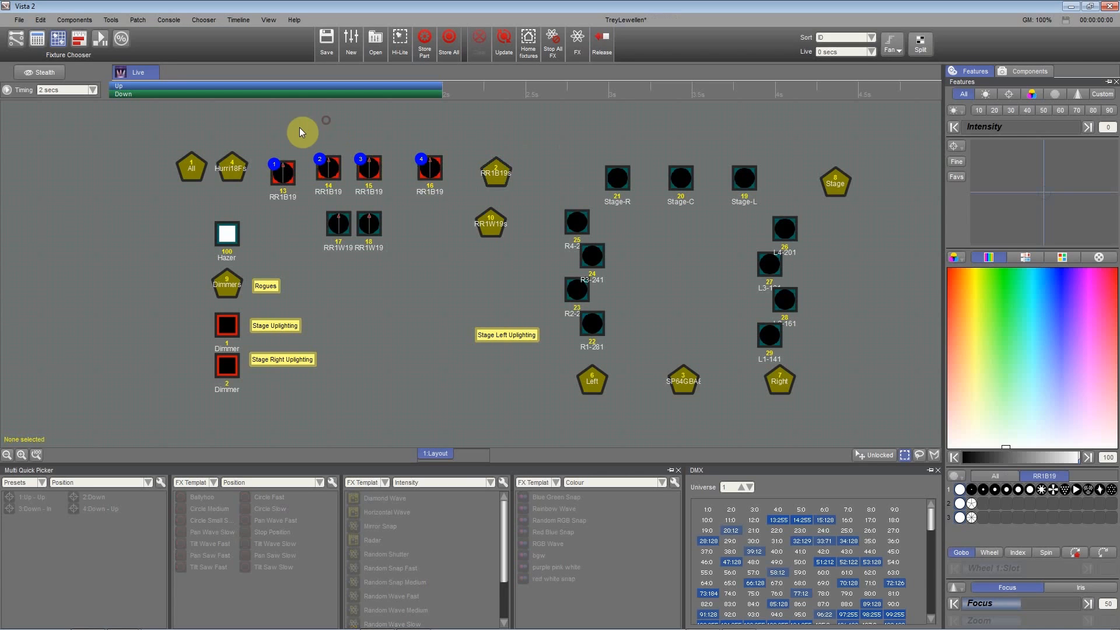
pyautogui.click(491, 169)
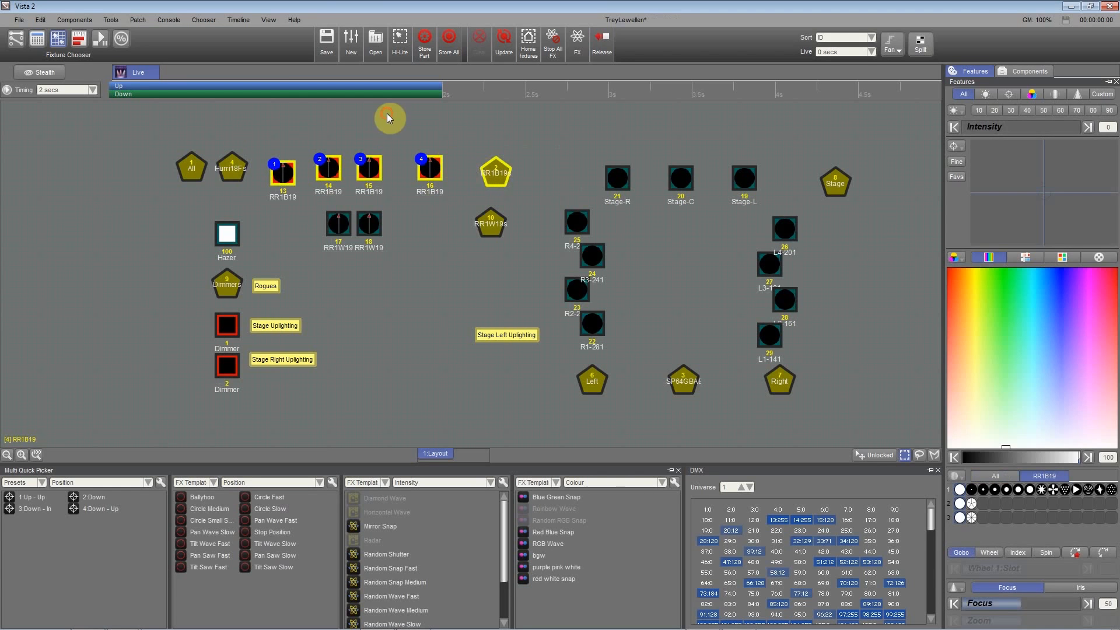
pyautogui.click(387, 114)
pyautogui.click(503, 163)
# Step: Set the fixture sort order to Random, reselect the RR1B19s group several times and clear the selection
pyautogui.click(855, 37)
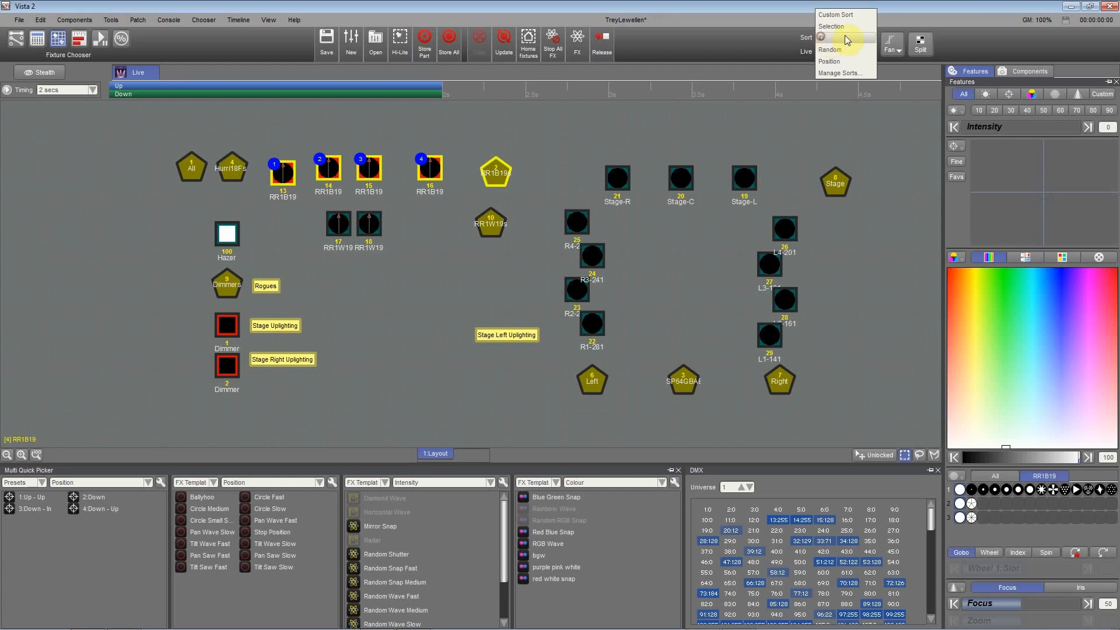
pyautogui.click(830, 49)
pyautogui.click(500, 167)
pyautogui.click(497, 170)
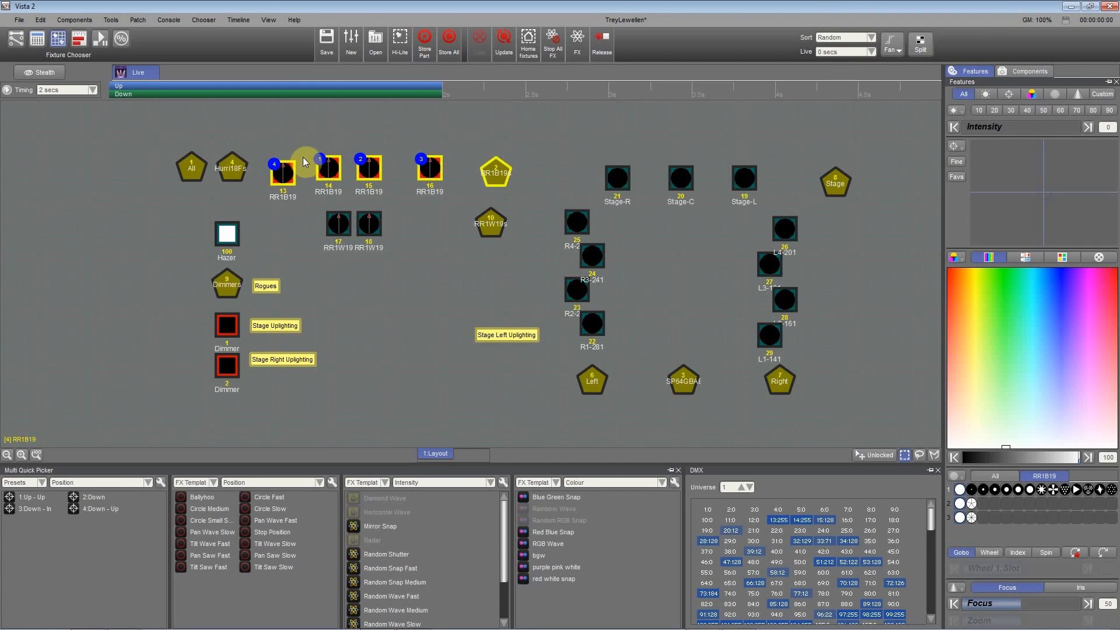
pyautogui.click(496, 171)
pyautogui.click(496, 171)
pyautogui.click(480, 124)
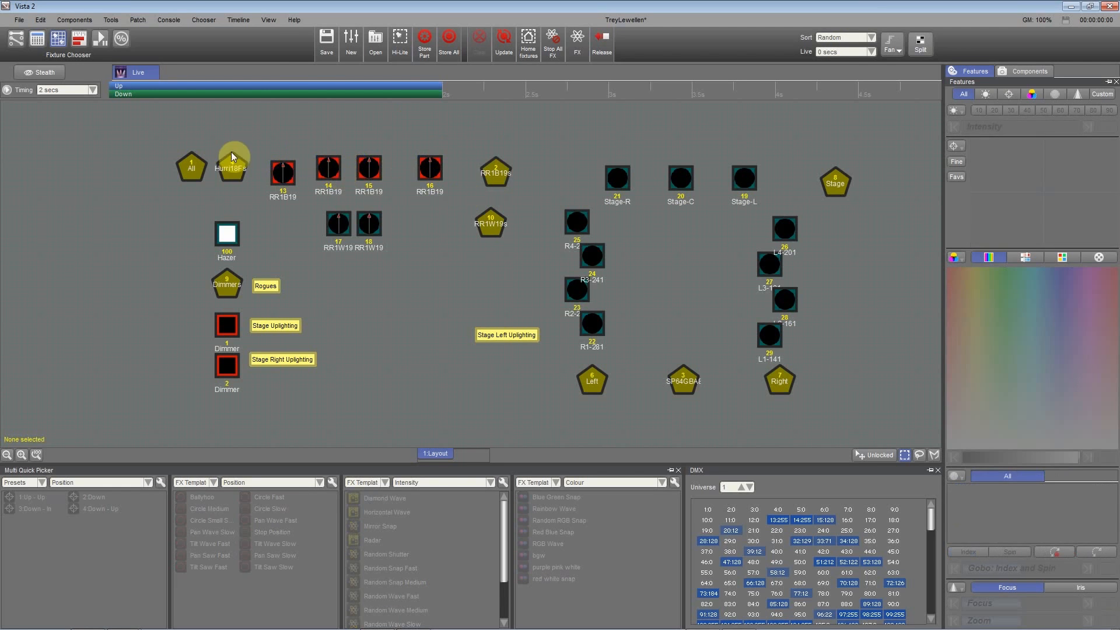
# Step: Select every fixture through the All group repeatedly to examine the random selection order
pyautogui.click(231, 156)
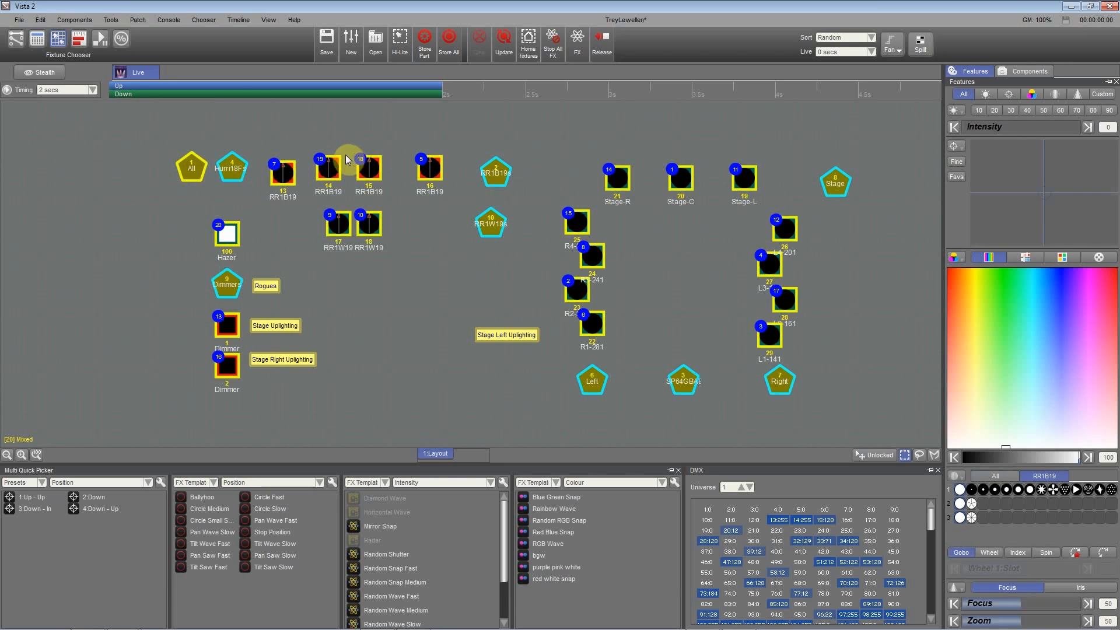
pyautogui.rightClick(622, 260)
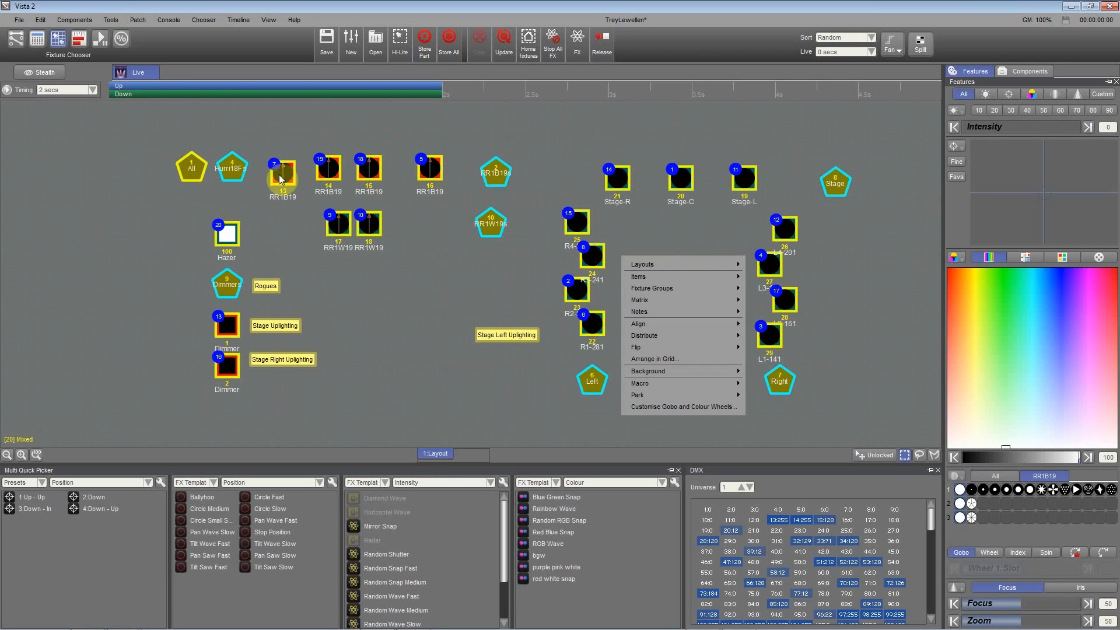
pyautogui.click(185, 153)
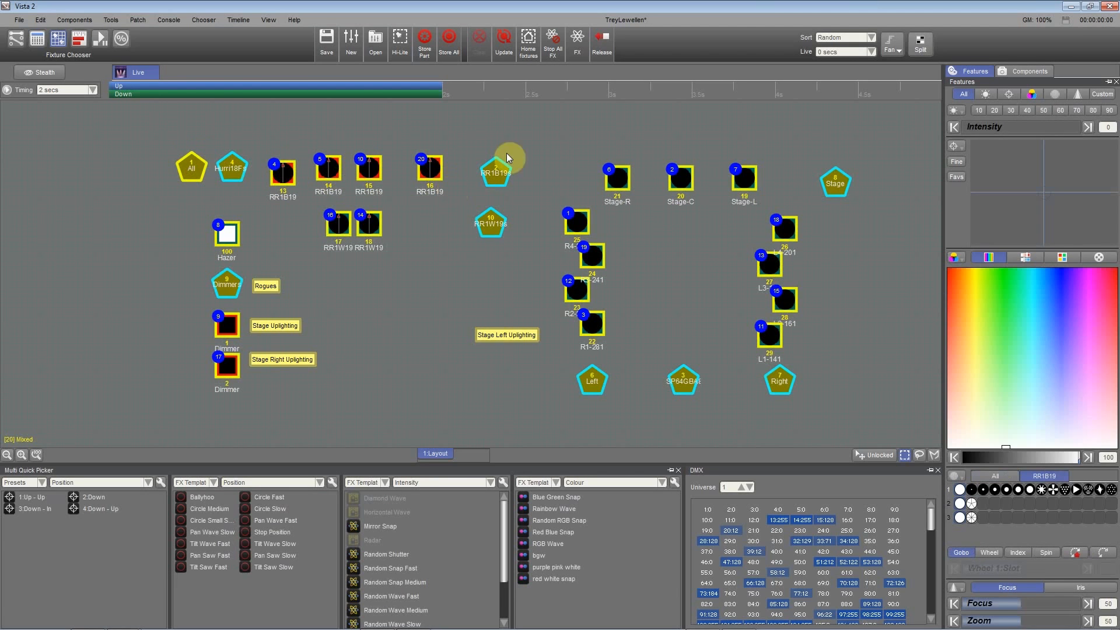
# Step: Set the fixture sort order back to ID and reselect every fixture through the All group
pyautogui.click(868, 37)
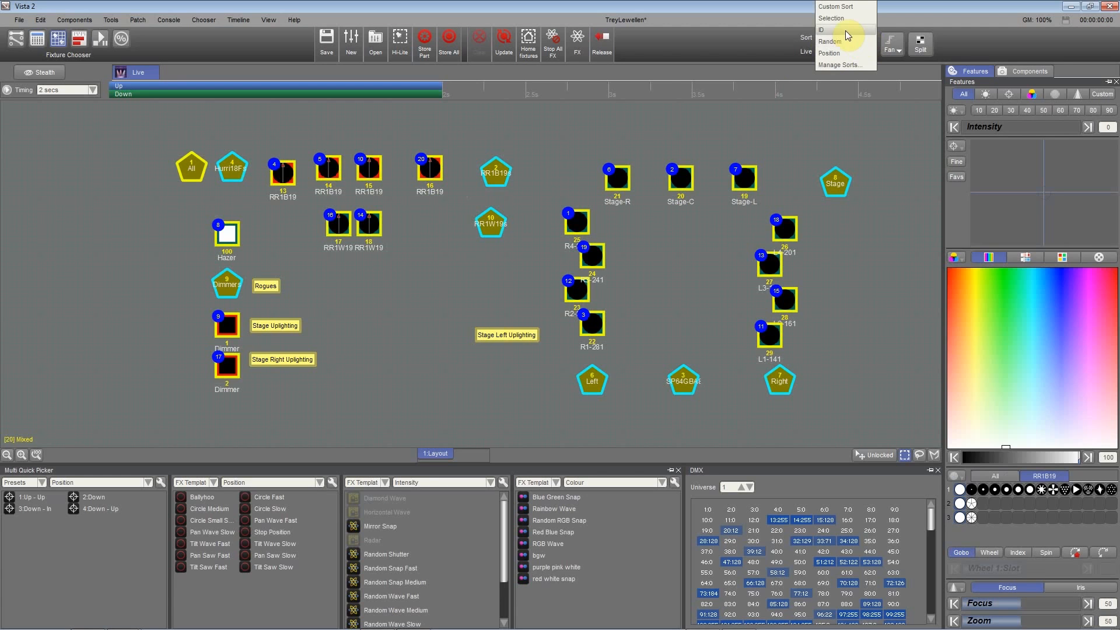
pyautogui.click(848, 32)
pyautogui.click(401, 129)
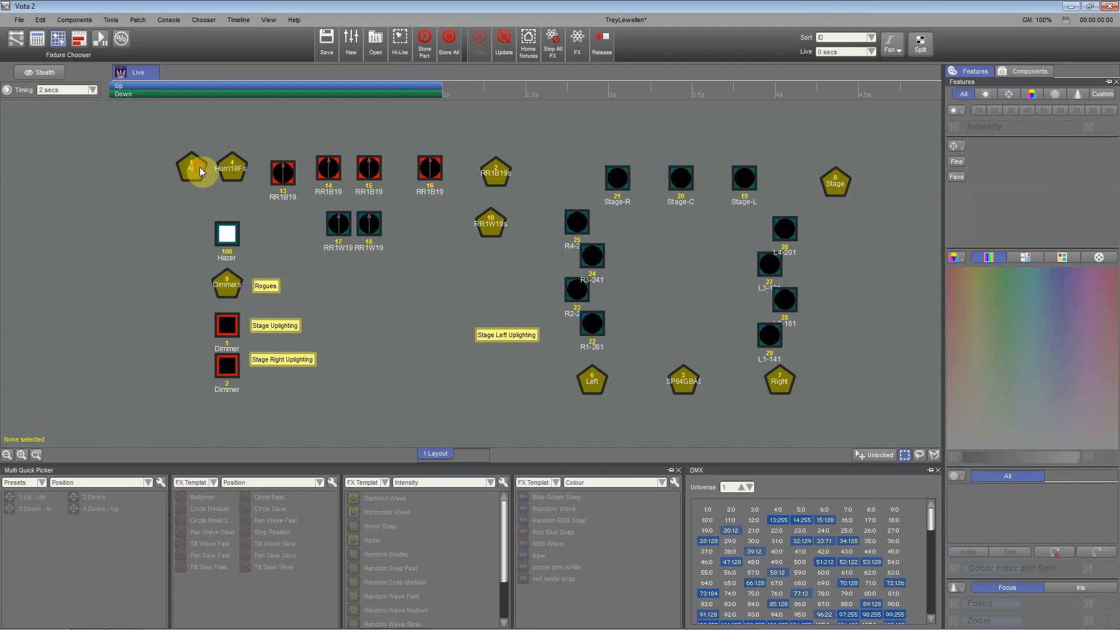
pyautogui.click(196, 167)
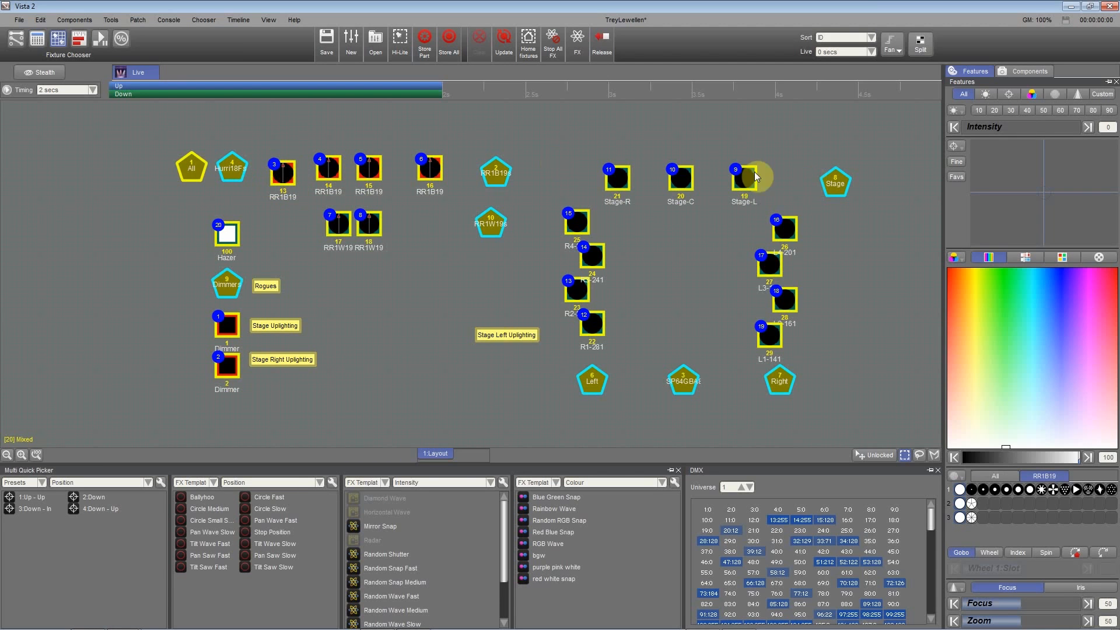
# Step: Replace the current selection with only the four RR1B19 beams 13 to 16 in the layout
pyautogui.click(280, 173)
pyautogui.moveTo(264, 130); pyautogui.dragTo(446, 202)
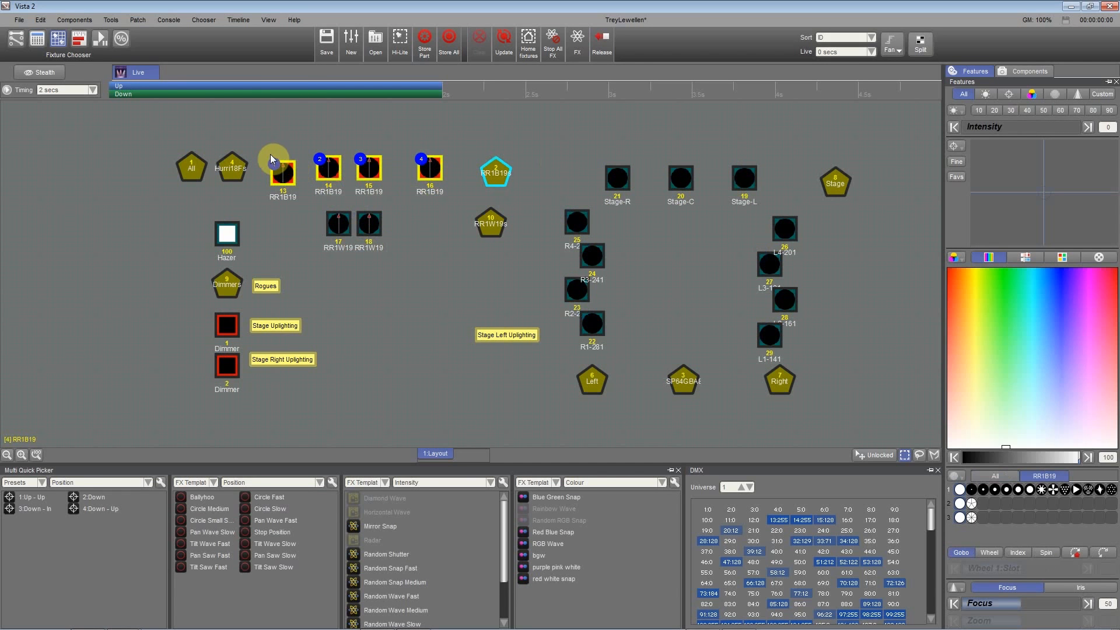
pyautogui.click(347, 119)
pyautogui.moveTo(261, 130); pyautogui.dragTo(446, 192)
# Step: Try to align the four selected RR1B19 beams to the left and undo the alignment
pyautogui.rightClick(429, 167)
pyautogui.moveTo(522, 234)
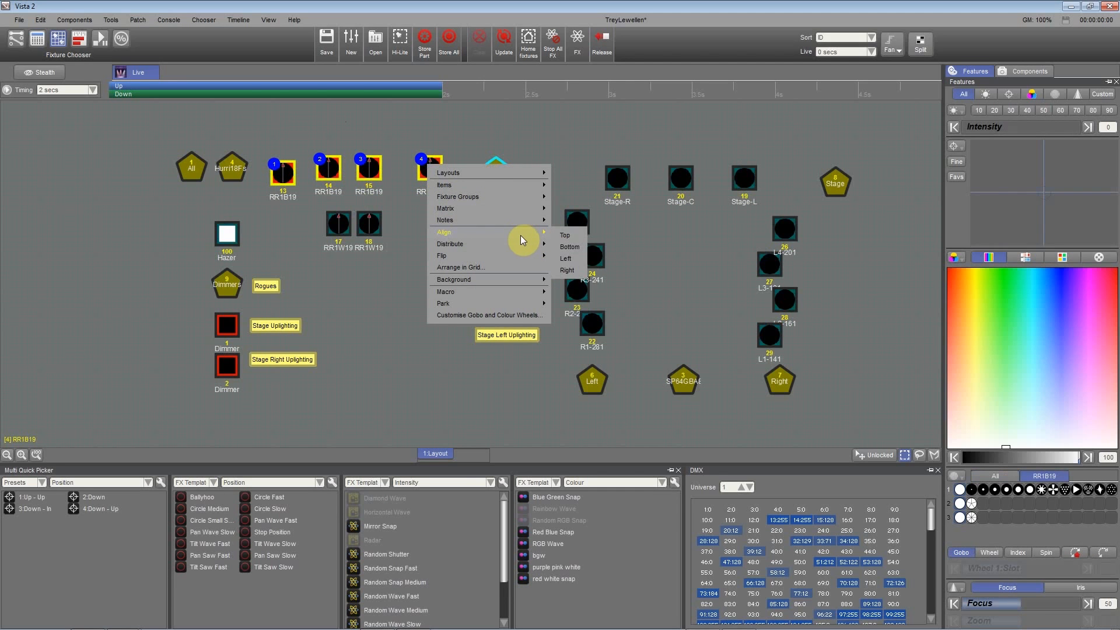
pyautogui.click(569, 259)
pyautogui.hotkey('ctrl', 'z')
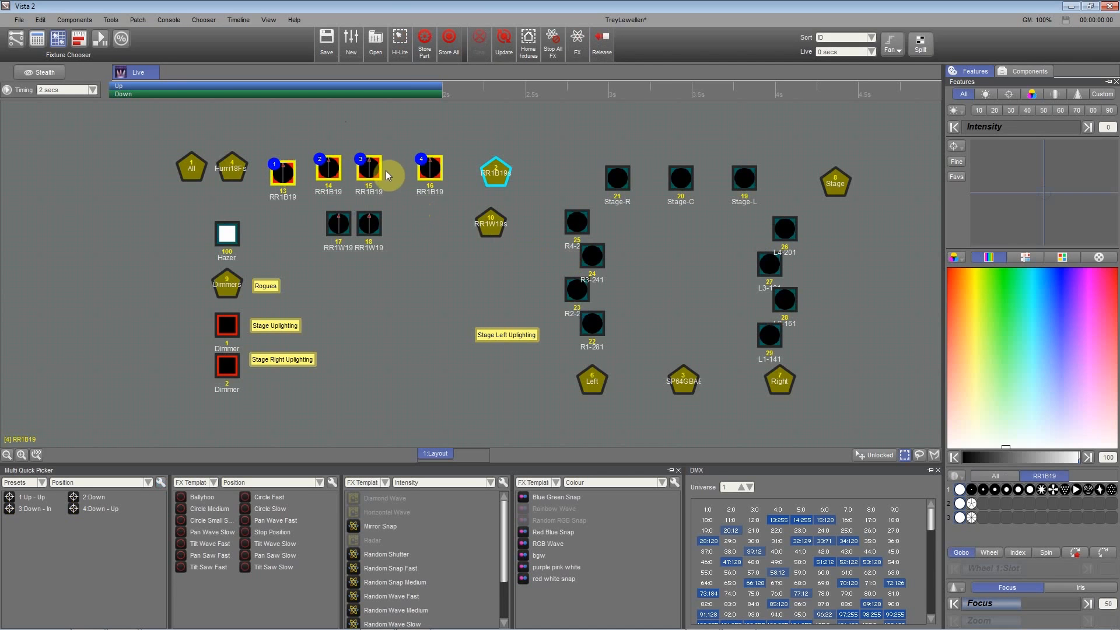
# Step: Align the four RR1B19 beams to the top, distribute them horizontally and leave no fixtures selected
pyautogui.rightClick(376, 172)
pyautogui.moveTo(454, 237)
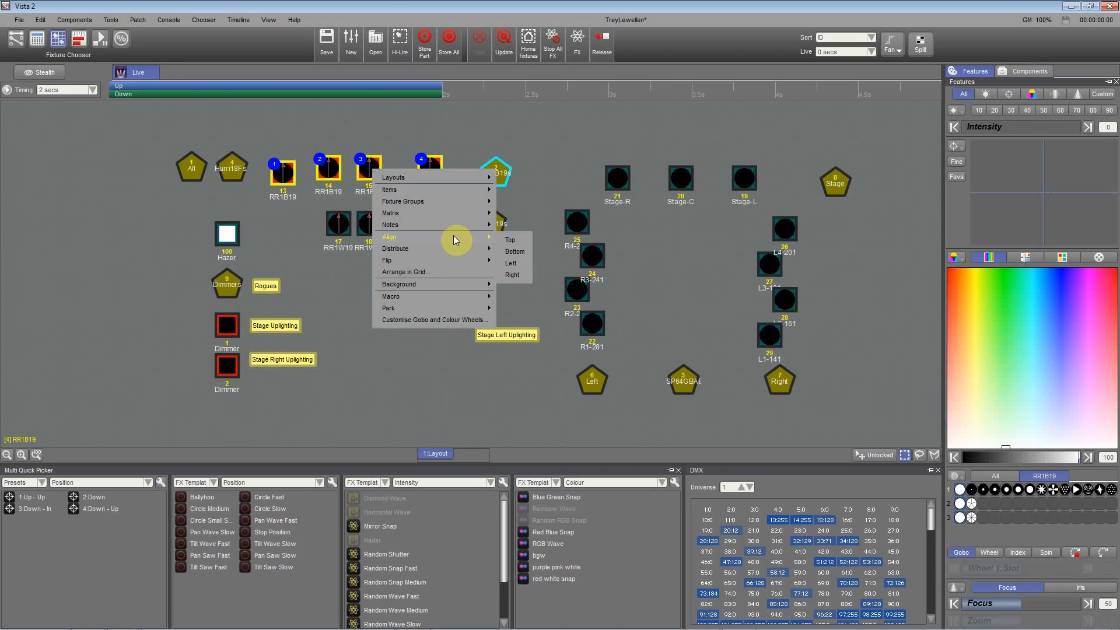
pyautogui.click(514, 263)
pyautogui.rightClick(369, 177)
pyautogui.moveTo(458, 257)
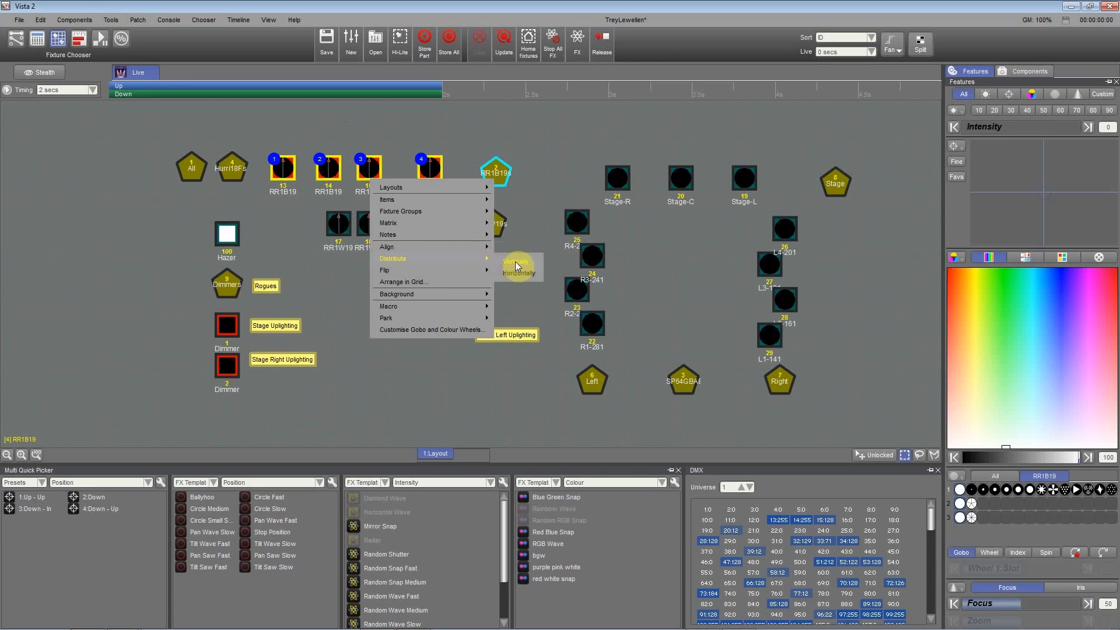
pyautogui.click(518, 286)
pyautogui.moveTo(450, 190); pyautogui.dragTo(258, 150)
pyautogui.click(679, 277)
pyautogui.moveTo(634, 345); pyautogui.dragTo(564, 210)
pyautogui.click(657, 222)
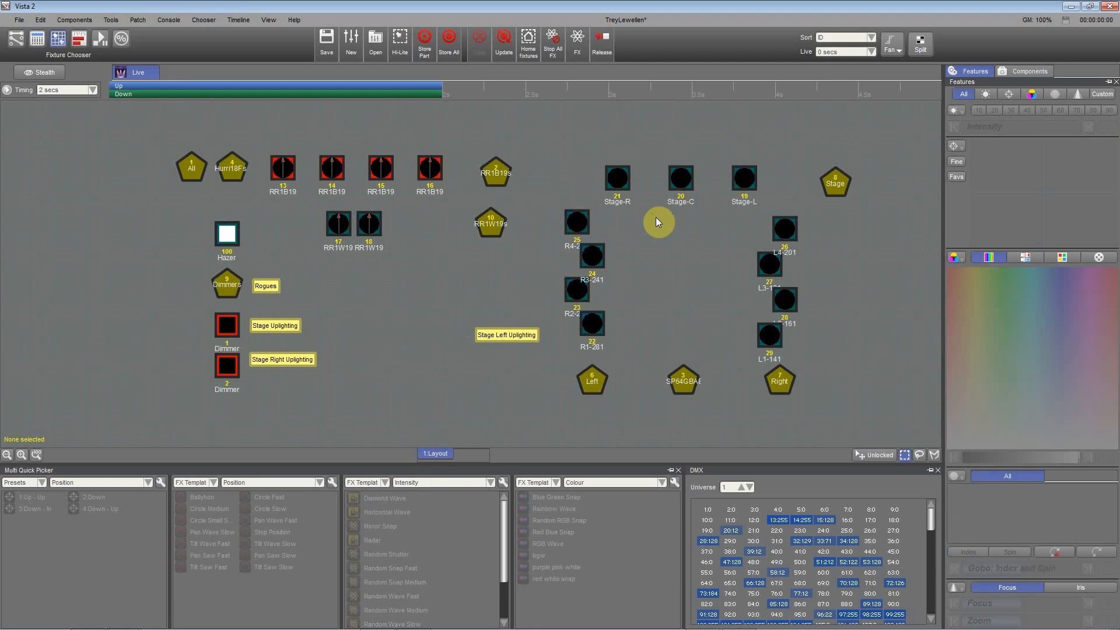
# Step: Switch to Capture Argo and view its version, edition and licence information
pyautogui.hotkey('alt', 'Tab')
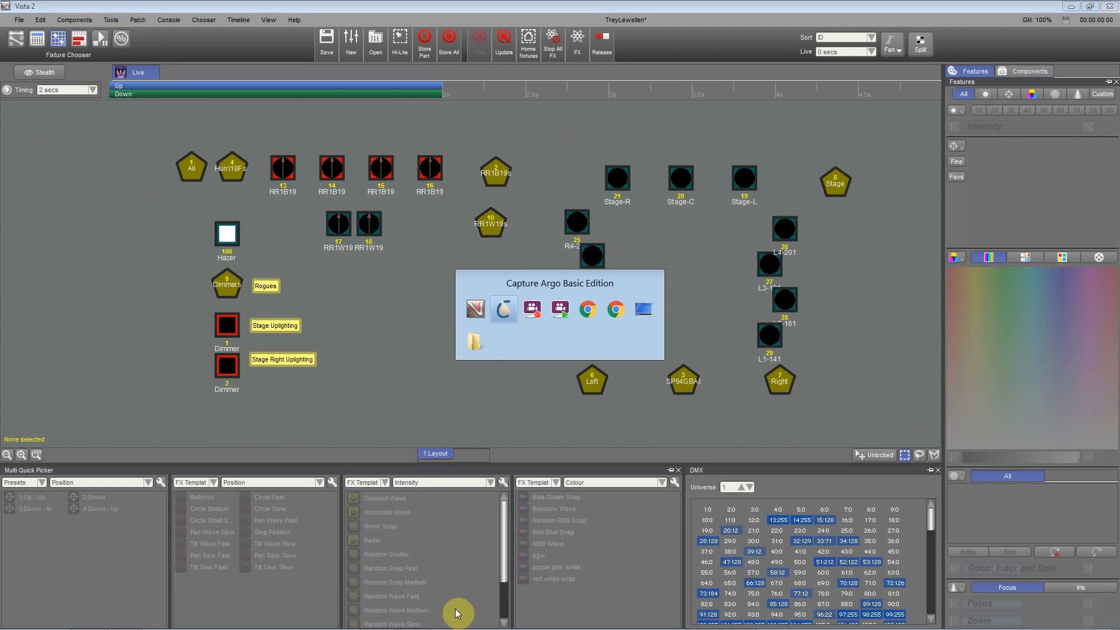
pyautogui.click(315, 303)
pyautogui.moveTo(784, 245); pyautogui.dragTo(809, 168, button='middle')
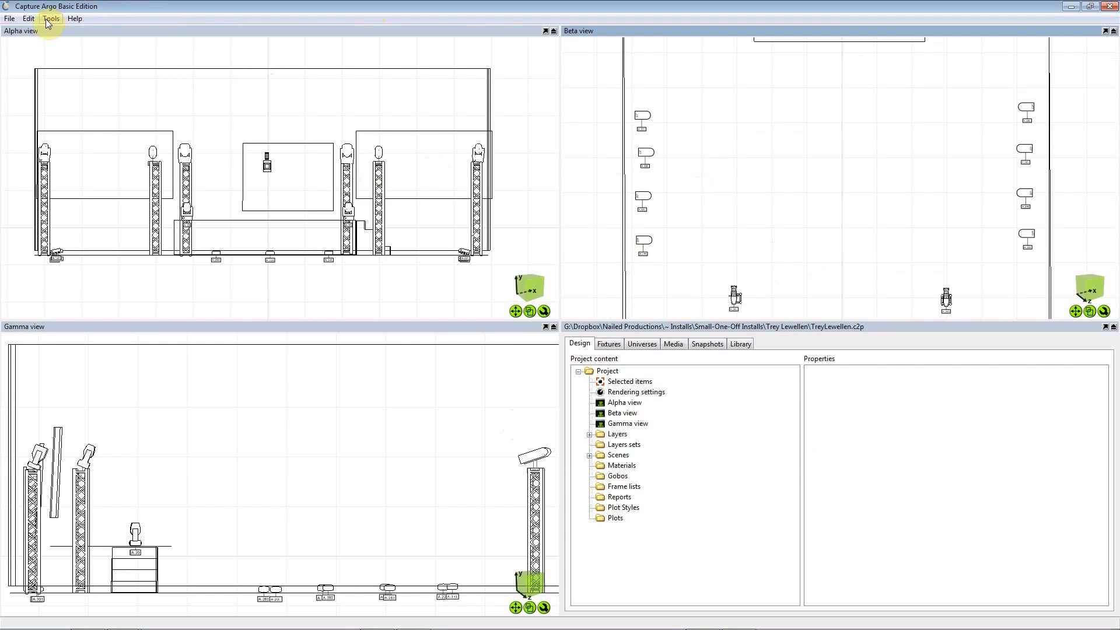
pyautogui.click(75, 19)
pyautogui.click(88, 100)
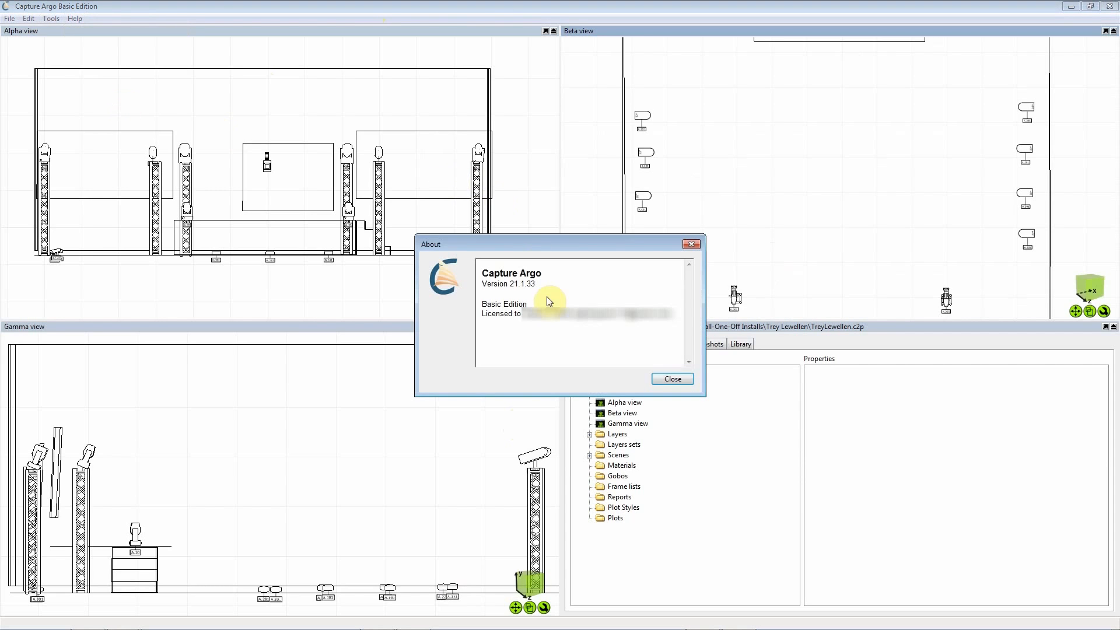
pyautogui.moveTo(650, 243); pyautogui.dragTo(623, 190)
pyautogui.doubleClick(658, 258)
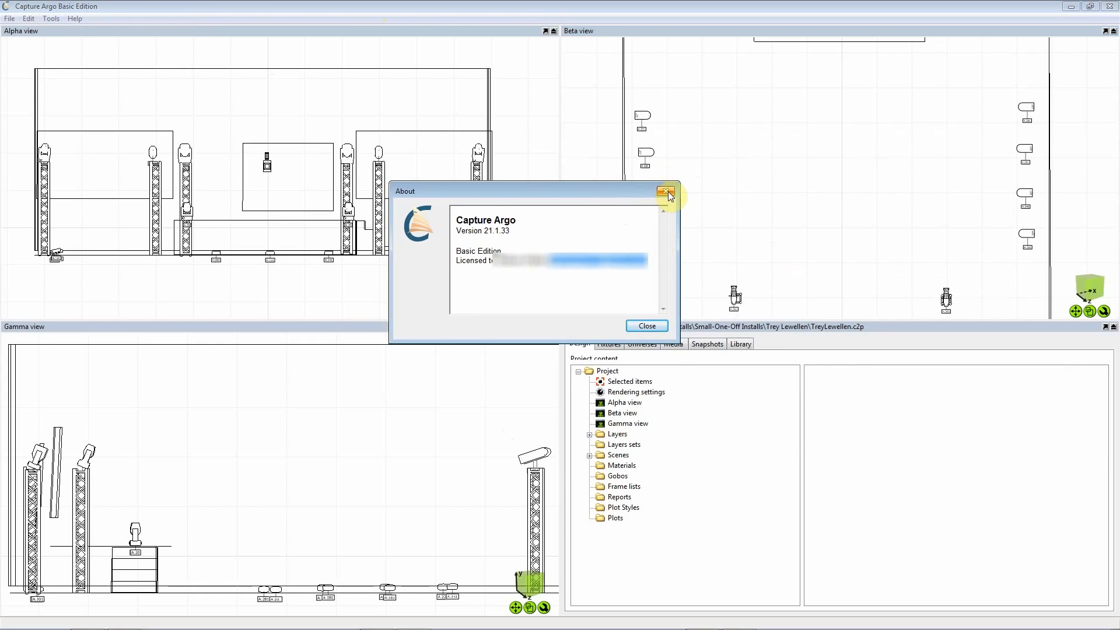
pyautogui.click(665, 191)
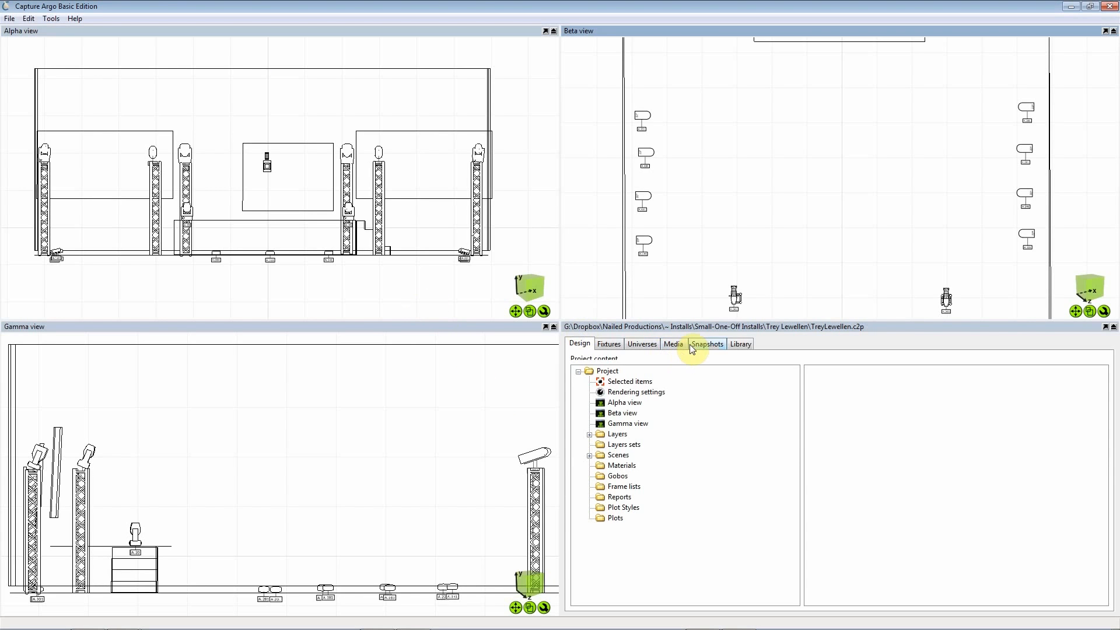
# Step: Open the project's fixture list and look through the available file, edit, tools and help commands
pyautogui.click(610, 344)
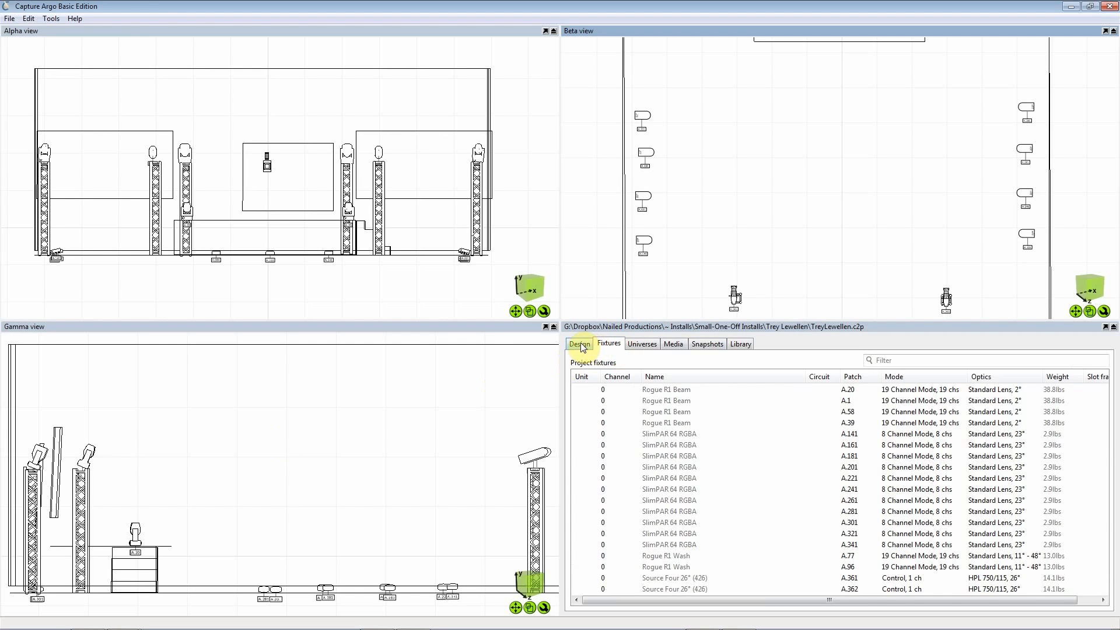
pyautogui.click(51, 19)
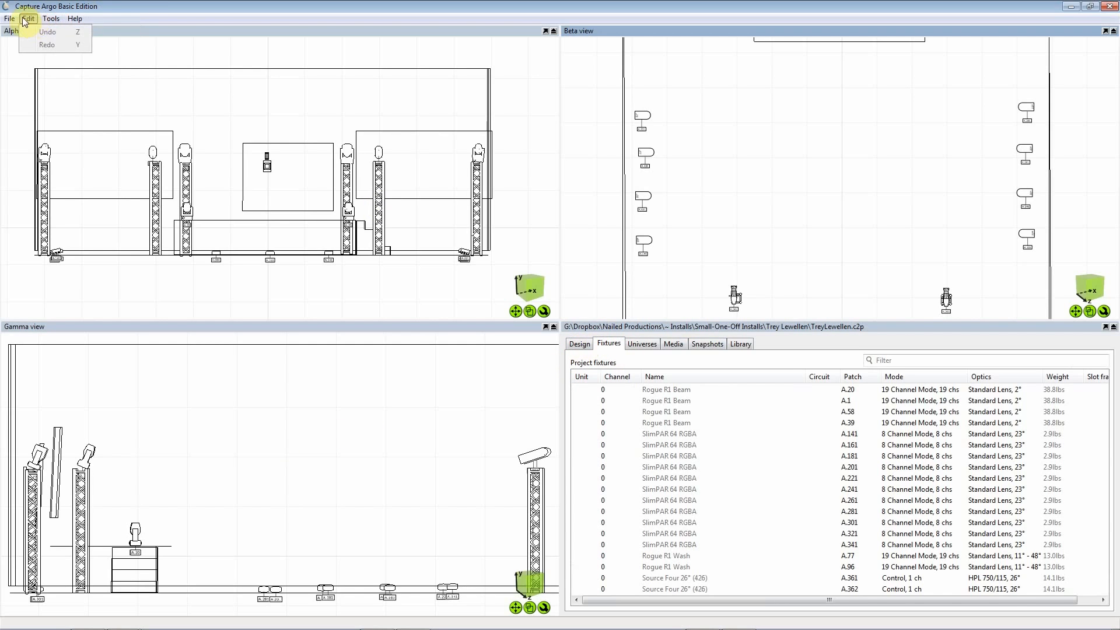
pyautogui.moveTo(10, 20)
pyautogui.click(71, 6)
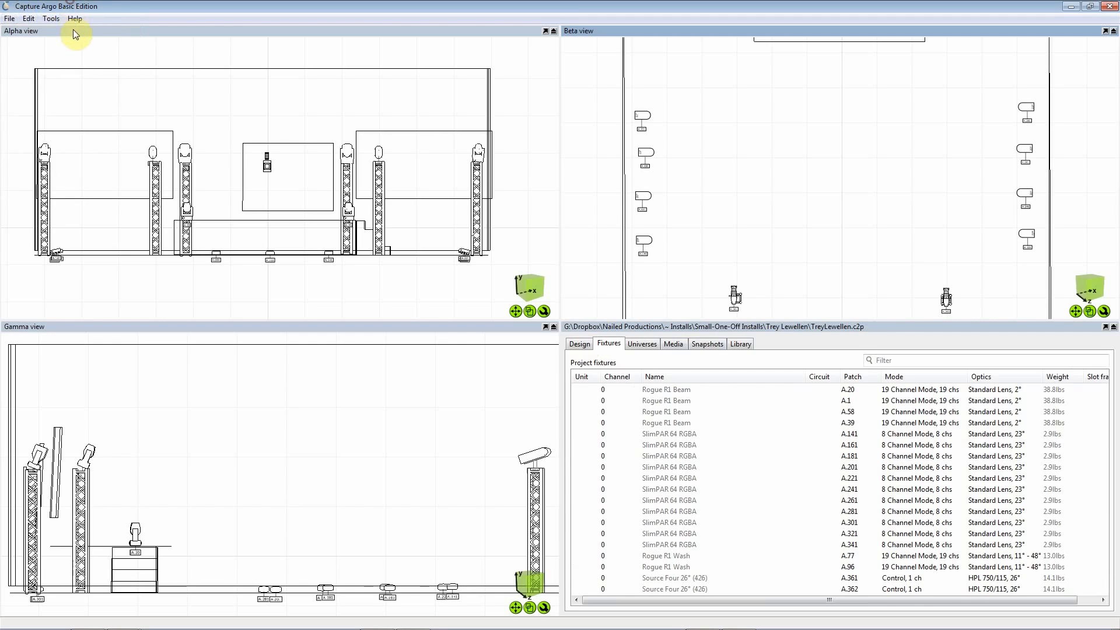
pyautogui.click(46, 20)
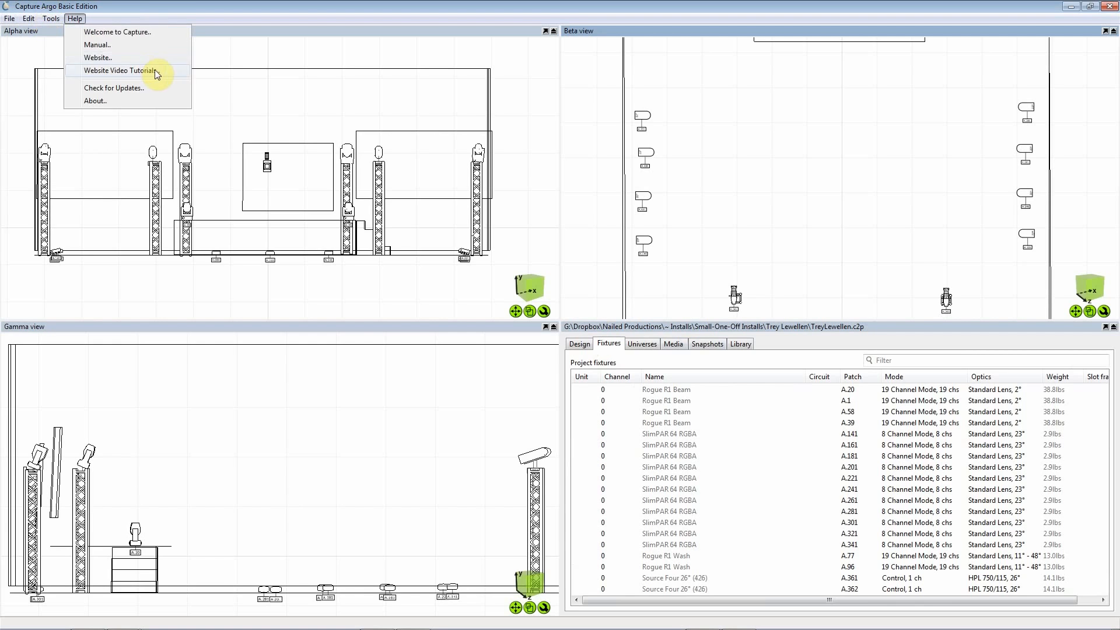
pyautogui.moveTo(33, 19)
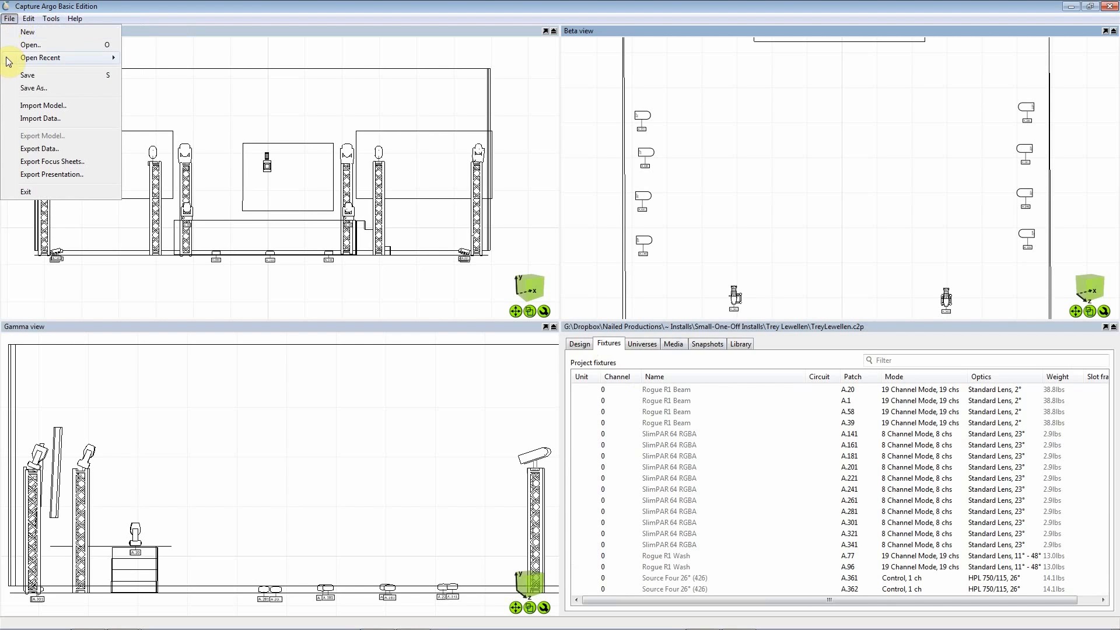
pyautogui.click(103, 4)
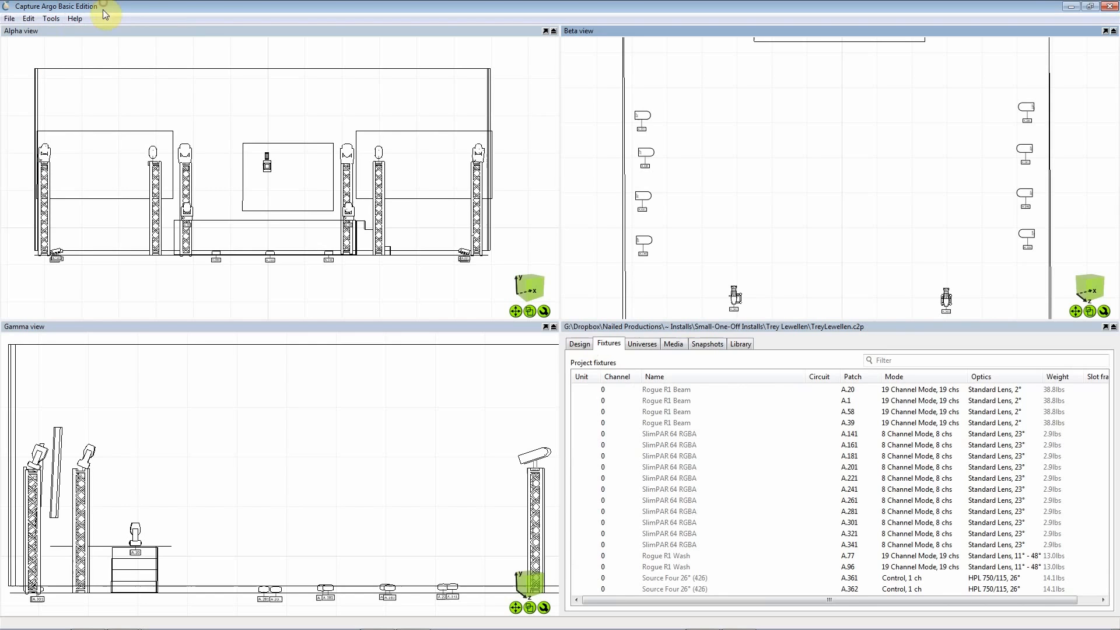
# Step: Locate the fixtures patched at A.141, A.77 and A.20 from the fixture list and return to the project's design content
pyautogui.scroll(-5, 833, 215)
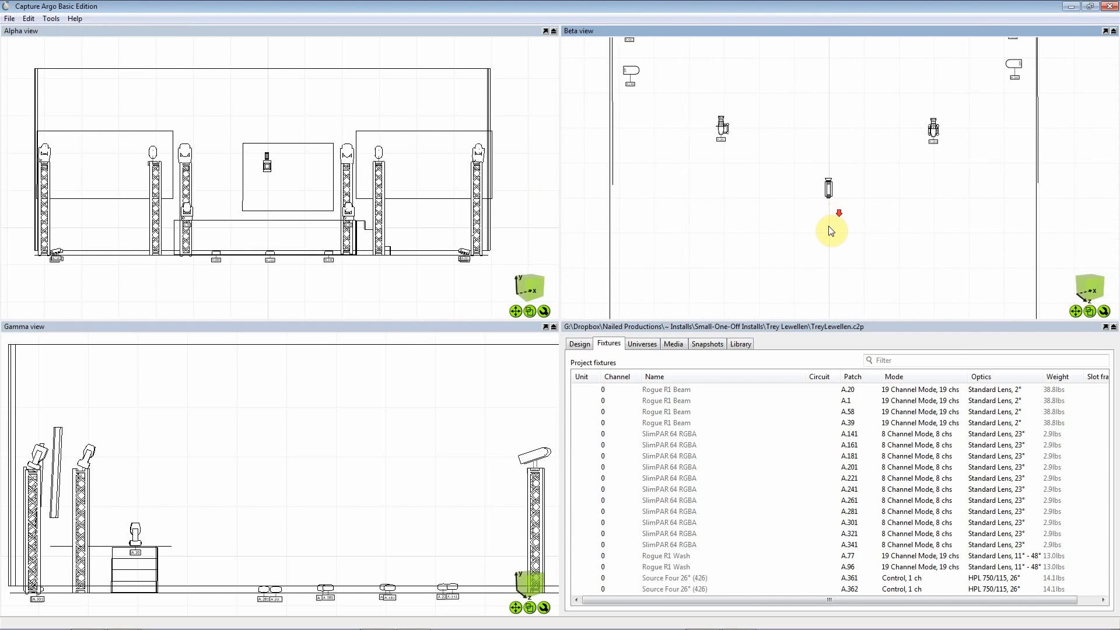
pyautogui.moveTo(783, 128); pyautogui.dragTo(737, 160, button='right')
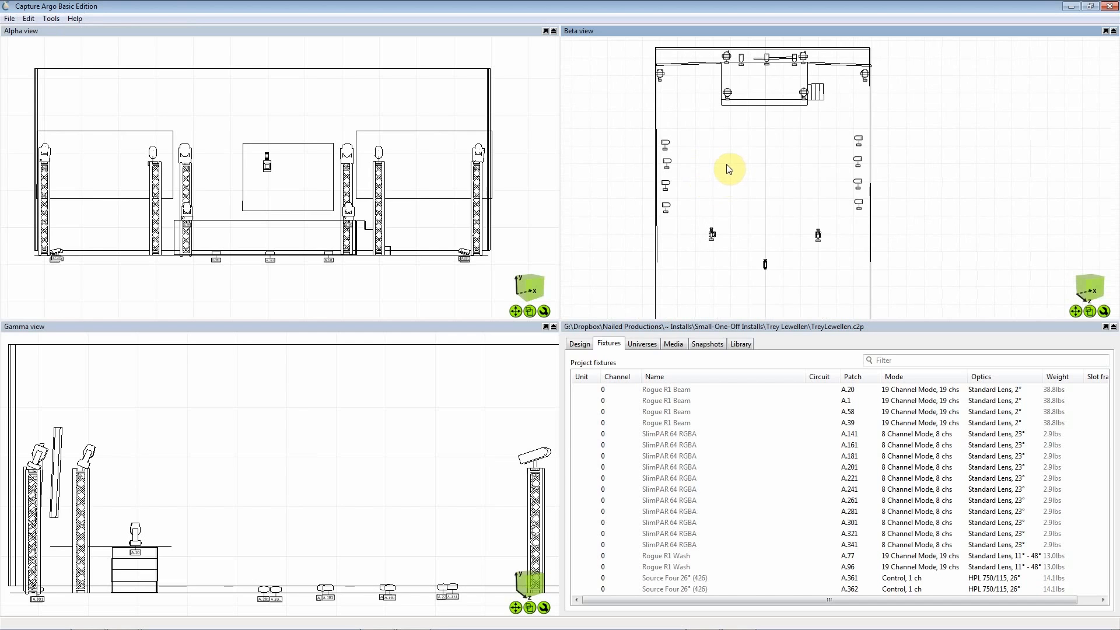
pyautogui.moveTo(732, 202); pyautogui.dragTo(731, 66, button='right')
pyautogui.click(701, 434)
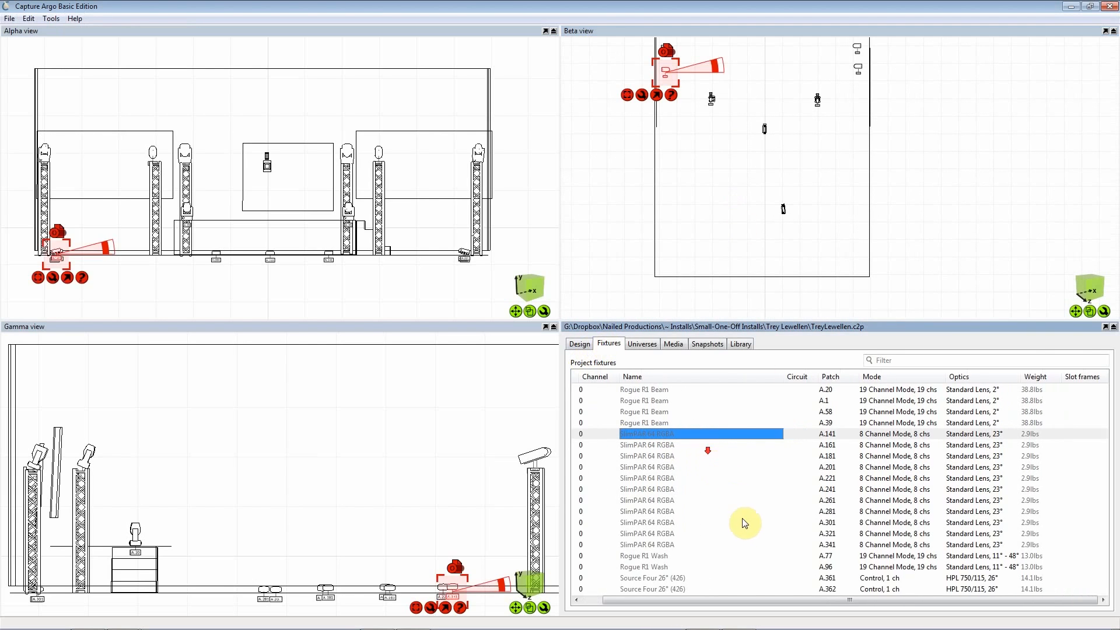
pyautogui.click(677, 556)
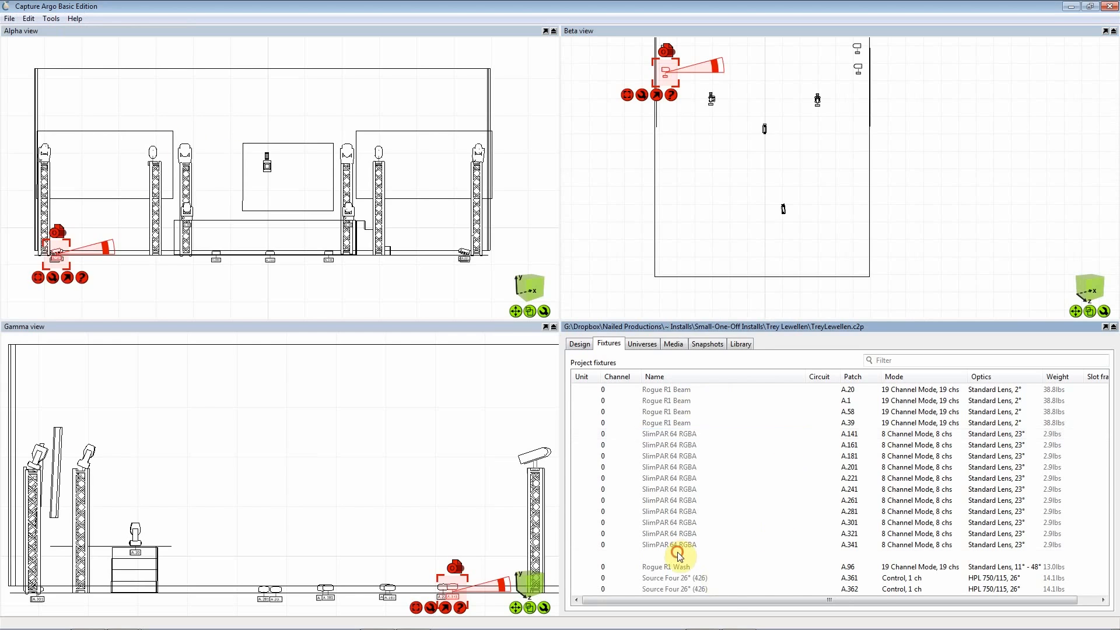
pyautogui.click(853, 392)
pyautogui.click(581, 345)
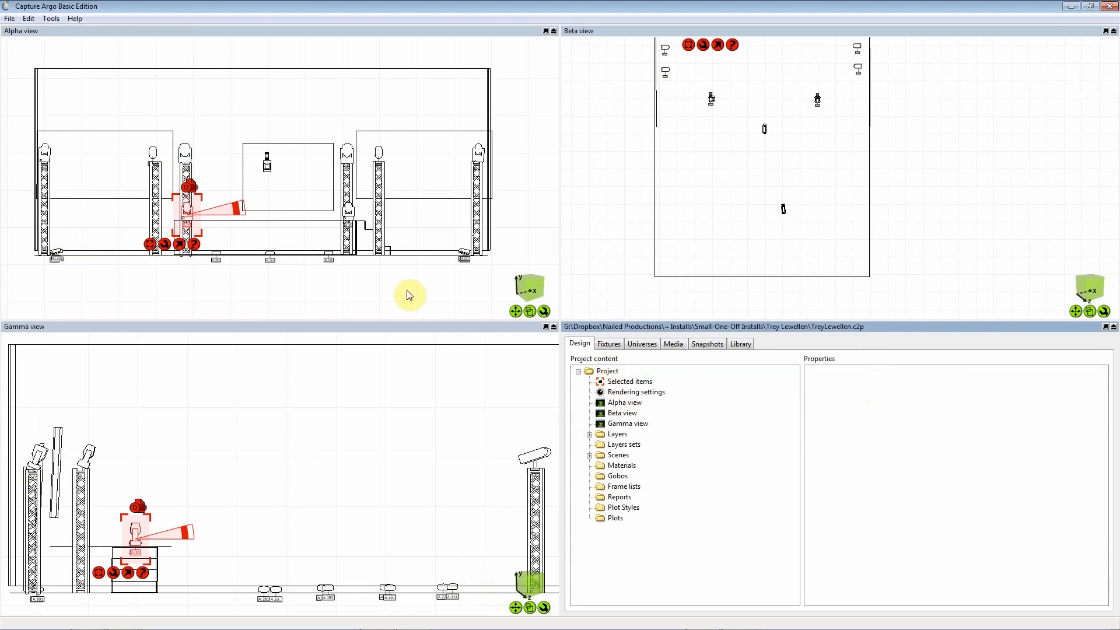
# Step: Clear the fixture selection and bring the stage area into the Alpha and Beta views
pyautogui.click(309, 297)
pyautogui.moveTo(286, 269)
pyautogui.mouseDown(button='middle')
pyautogui.moveTo(337, 289)
pyautogui.moveTo(283, 282)
pyautogui.mouseUp(button='middle')
pyautogui.click(838, 163)
pyautogui.moveTo(744, 124)
pyautogui.mouseDown(button='middle')
pyautogui.moveTo(724, 227)
pyautogui.moveTo(734, 277)
pyautogui.moveTo(744, 110)
pyautogui.mouseUp(button='middle')
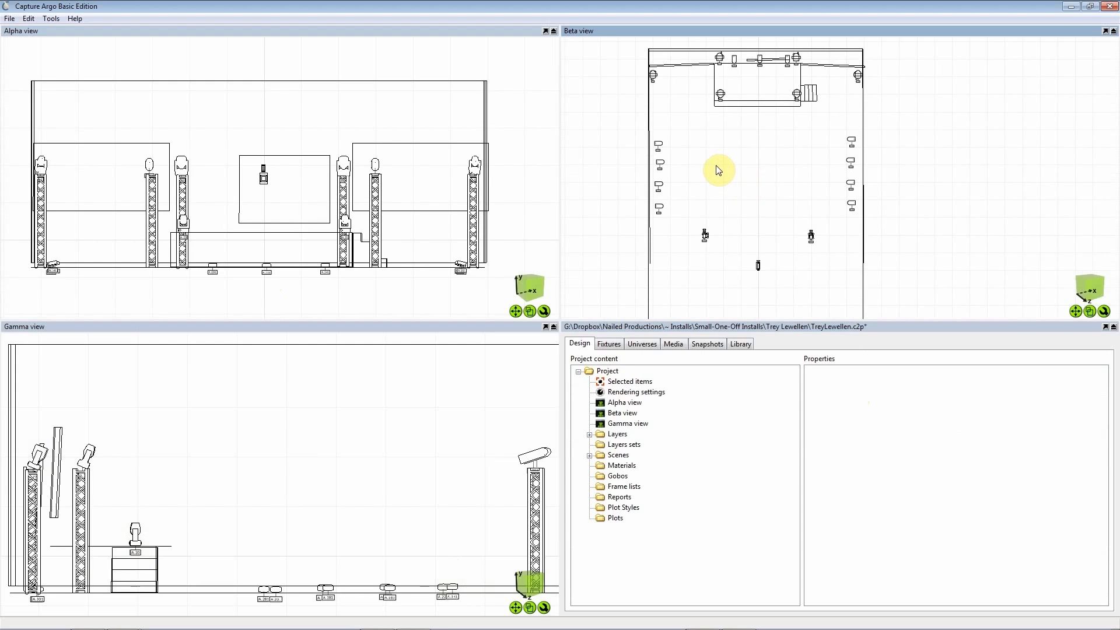
# Step: Switch the Beta view to perspective and orbit it to view the stage and towers from the audience side
pyautogui.press('Tab')
pyautogui.press('Tab')
pyautogui.press('Tab')
pyautogui.press('Tab')
pyautogui.press('Tab')
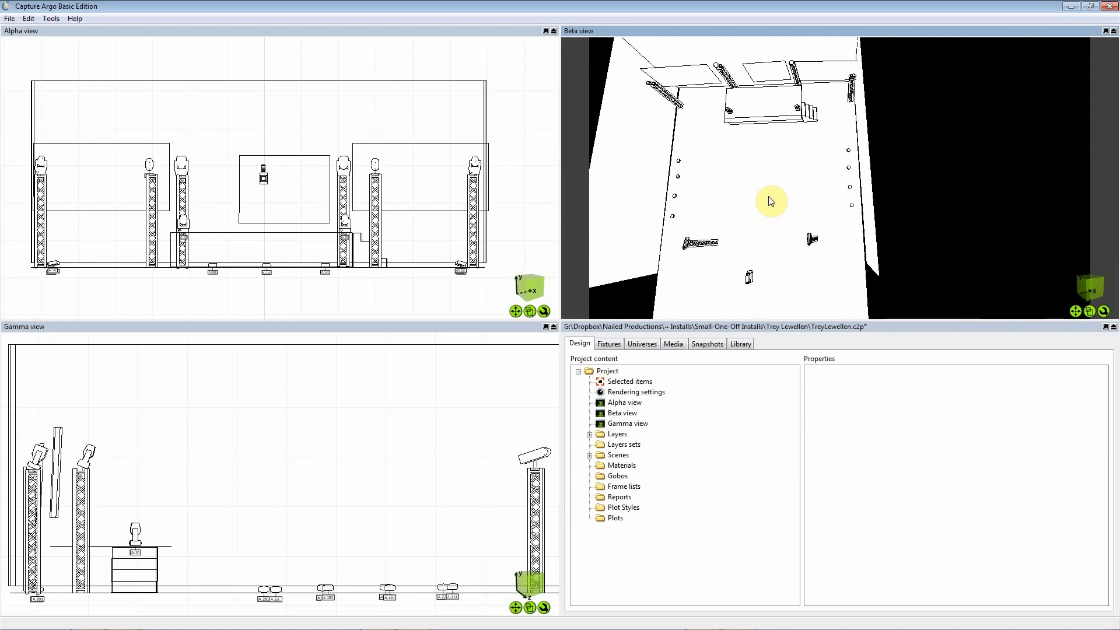
pyautogui.press('Tab')
pyautogui.moveTo(767, 228); pyautogui.dragTo(745, 247, button='middle')
pyautogui.moveTo(811, 190); pyautogui.dragTo(754, 217, button='middle')
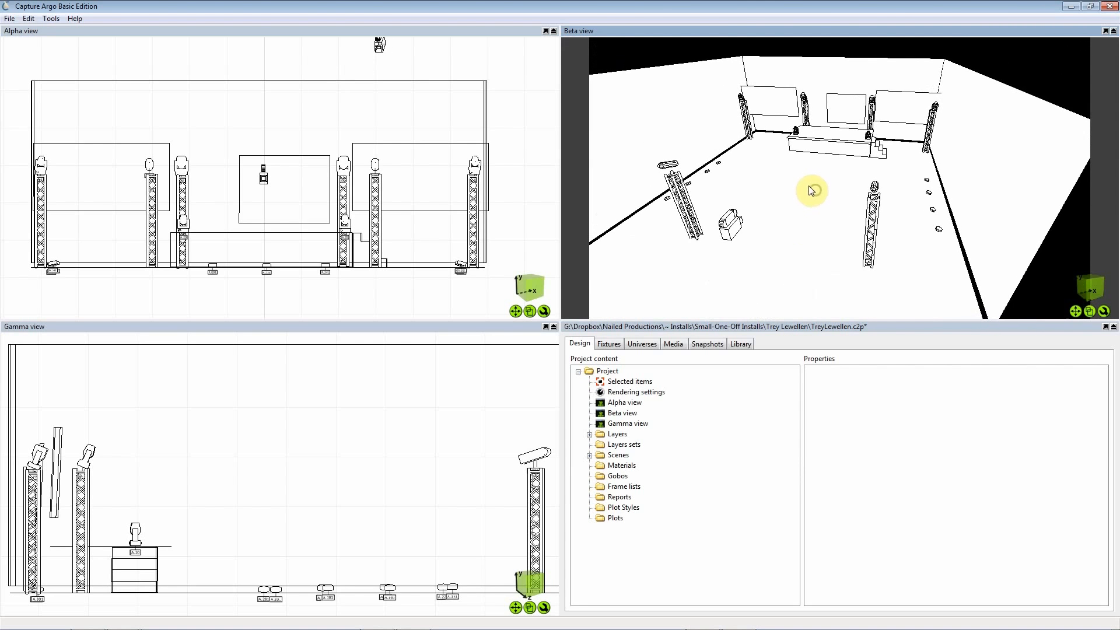
# Step: Compare the live and paper renderings of the stage in the Beta view's perspective
pyautogui.press('space')
pyautogui.press('space')
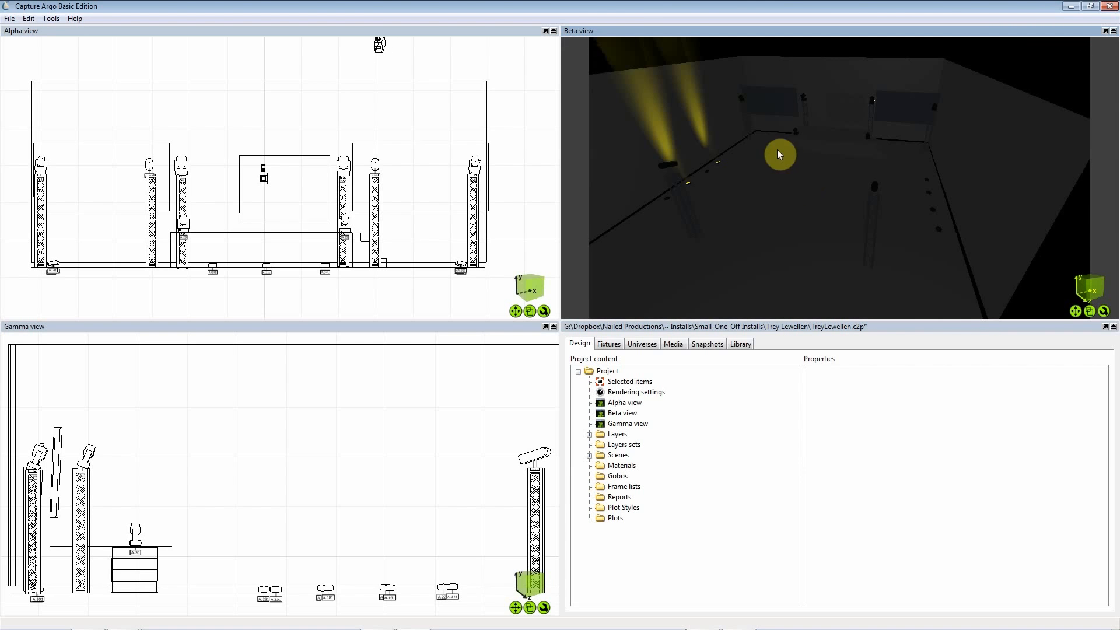
pyautogui.press('space')
pyautogui.press('space')
pyautogui.press('space')
pyautogui.press('space')
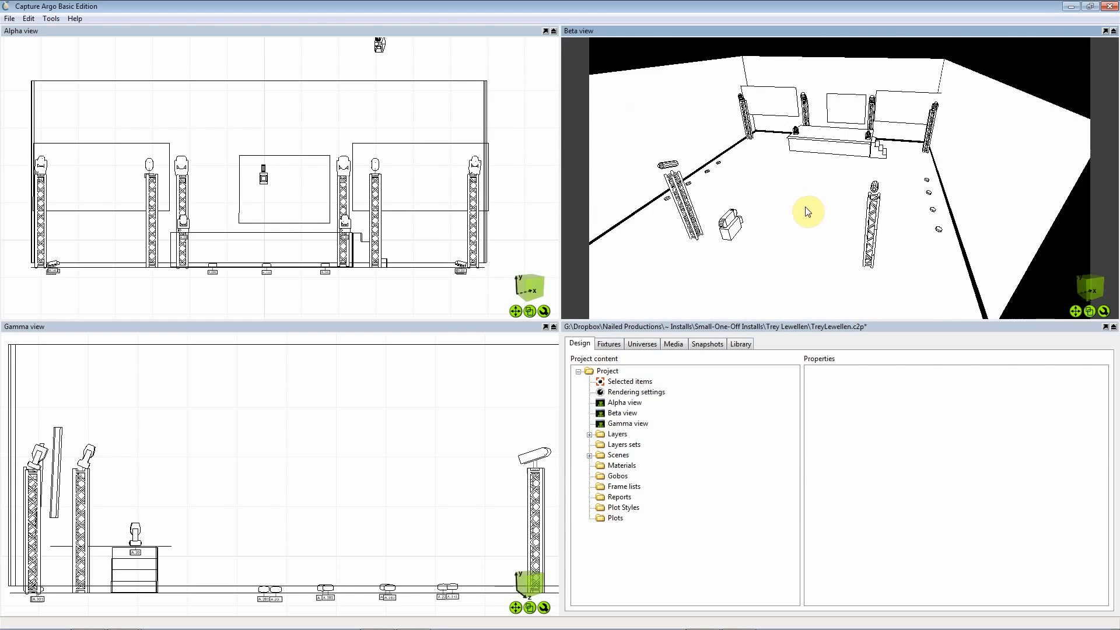
pyautogui.press('space')
pyautogui.press('space')
pyautogui.moveTo(761, 212)
pyautogui.mouseDown(button='middle')
pyautogui.moveTo(756, 271)
pyautogui.moveTo(747, 204)
pyautogui.moveTo(734, 198)
pyautogui.mouseUp(button='middle')
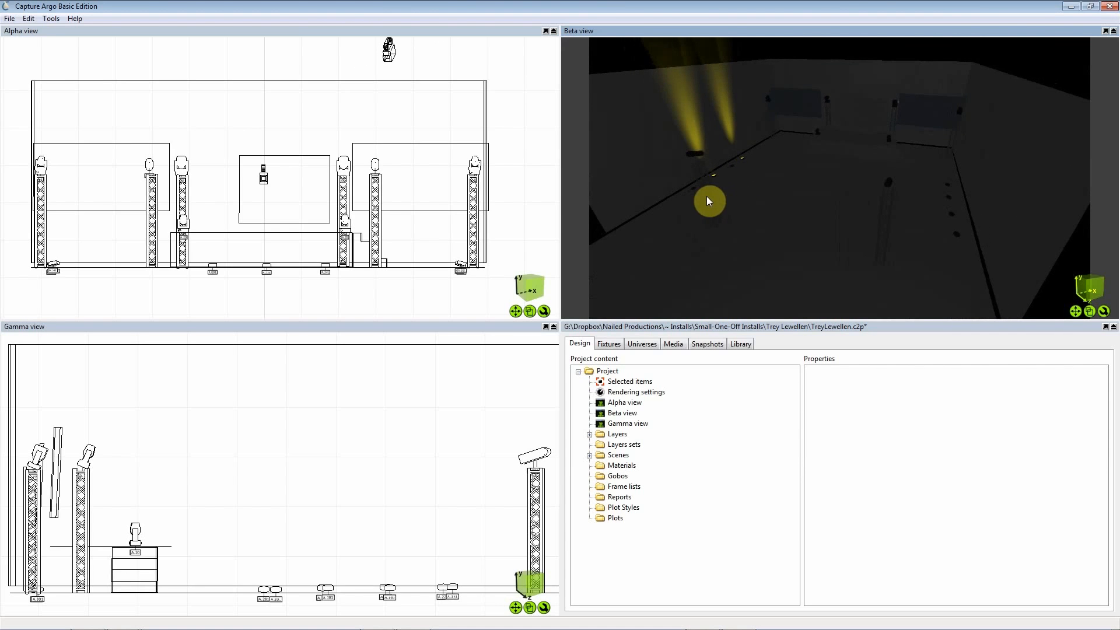
# Step: Return the Beta view to paper rendering and switch it to the orthographic top projection
pyautogui.press('Tab')
pyautogui.press('Tab')
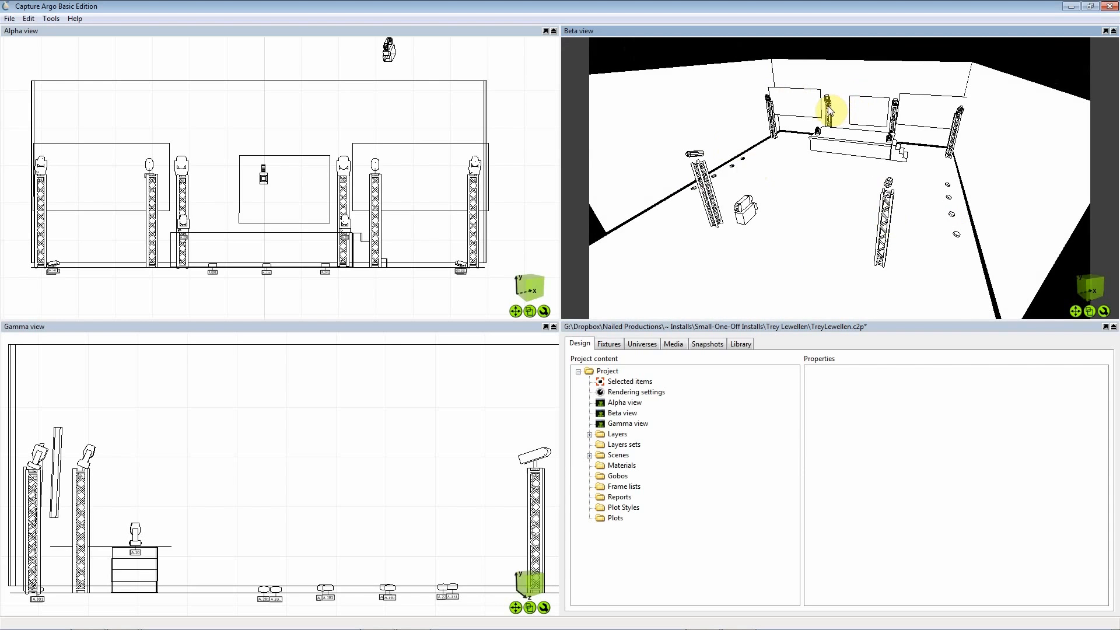
pyautogui.press('Tab')
pyautogui.press('Tab')
pyautogui.press('Tab')
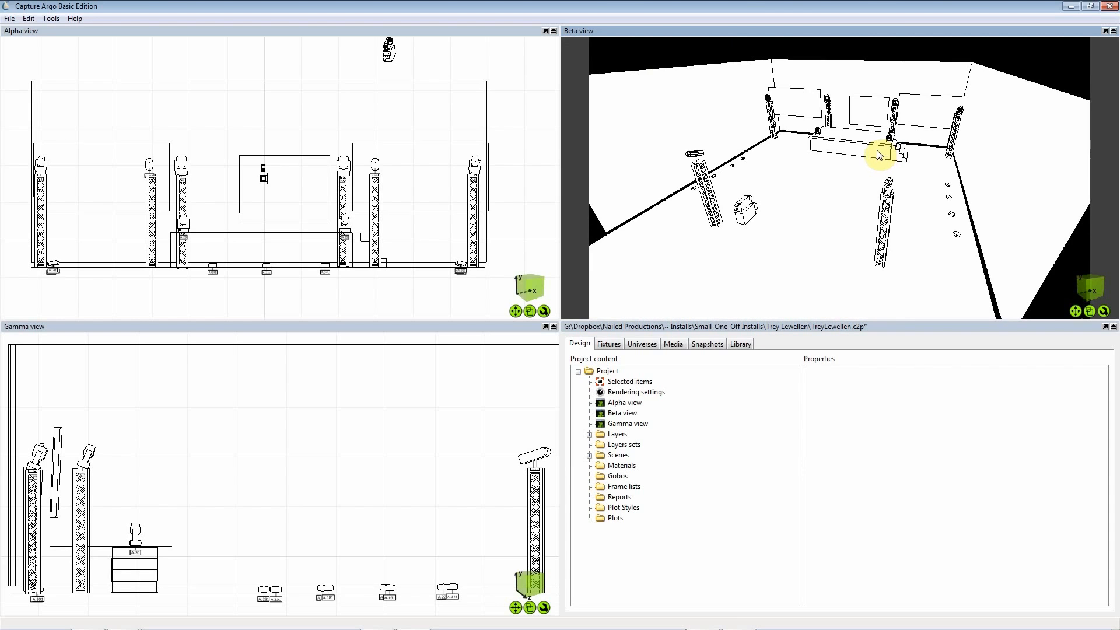
pyautogui.press('space')
pyautogui.press('space')
pyautogui.press('space')
pyautogui.press('space')
pyautogui.press('space')
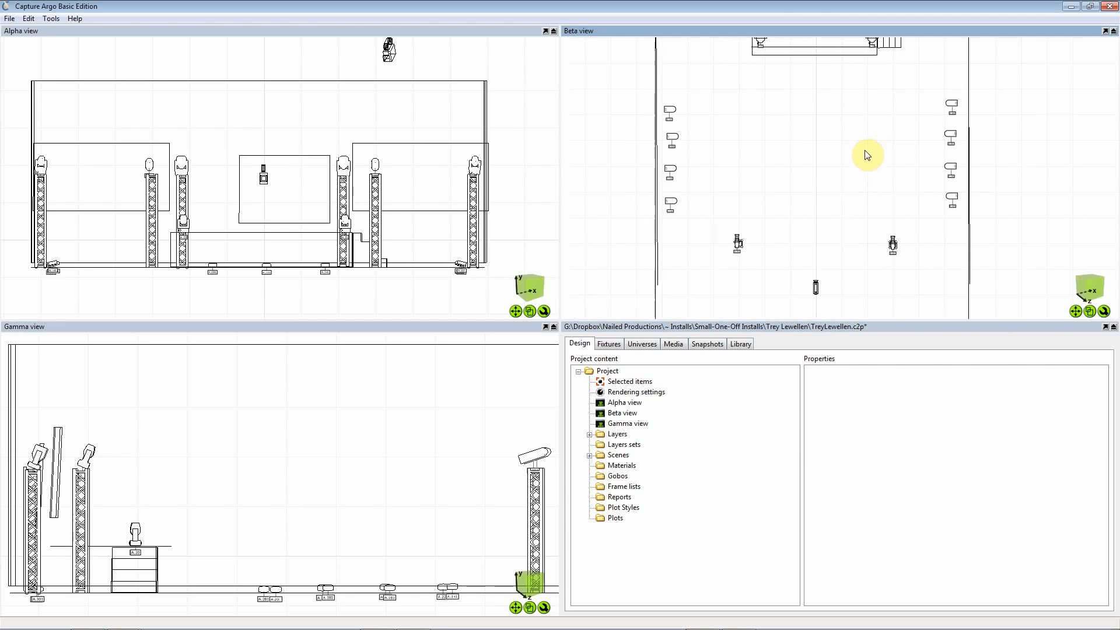
# Step: Examine the rig in the Beta view from the top and front, and return to perspective
pyautogui.scroll(-5, 857, 157)
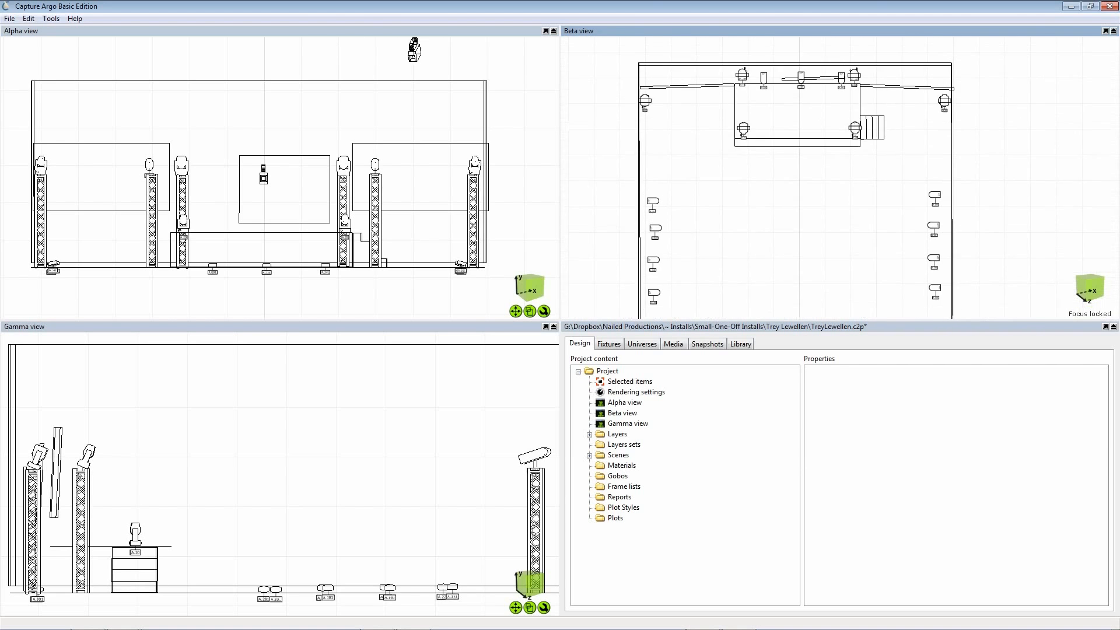
pyautogui.press('space')
pyautogui.press('space')
pyautogui.press('space')
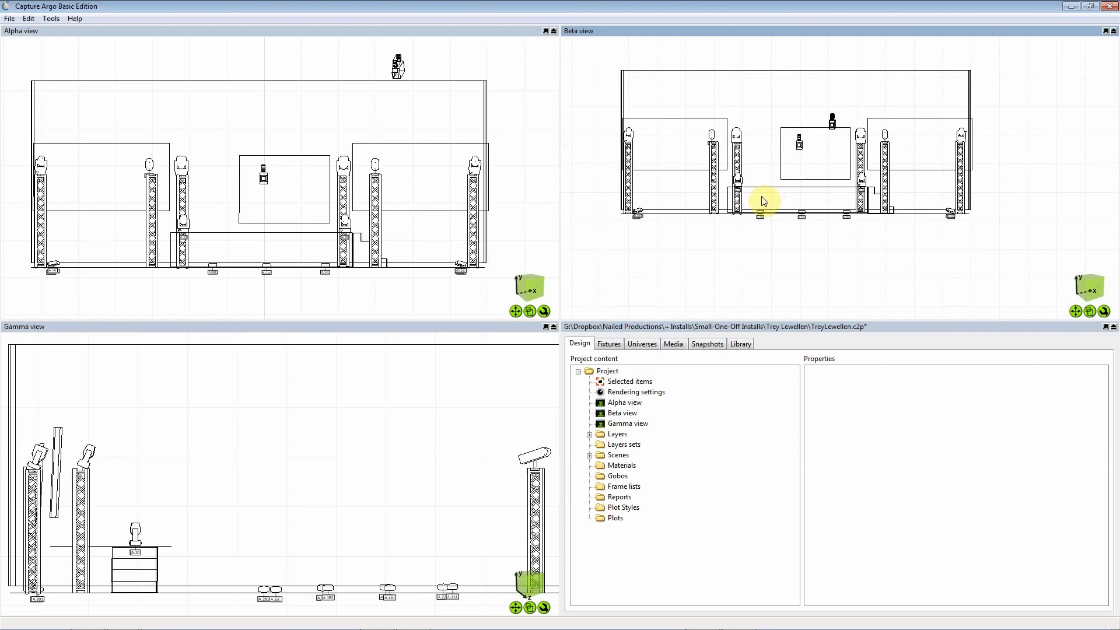
pyautogui.press('space')
pyautogui.press('space')
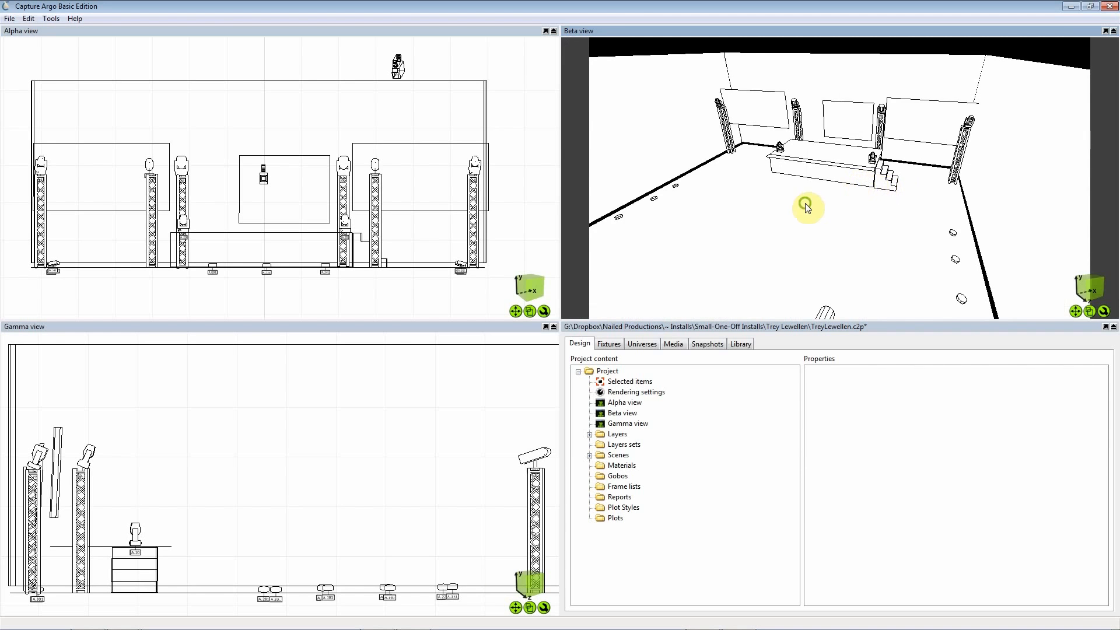
# Step: Look through the Beta view's projection and rendering options and set the view to perspective
pyautogui.moveTo(785, 237); pyautogui.dragTo(798, 255, button='middle')
pyautogui.click(1105, 313)
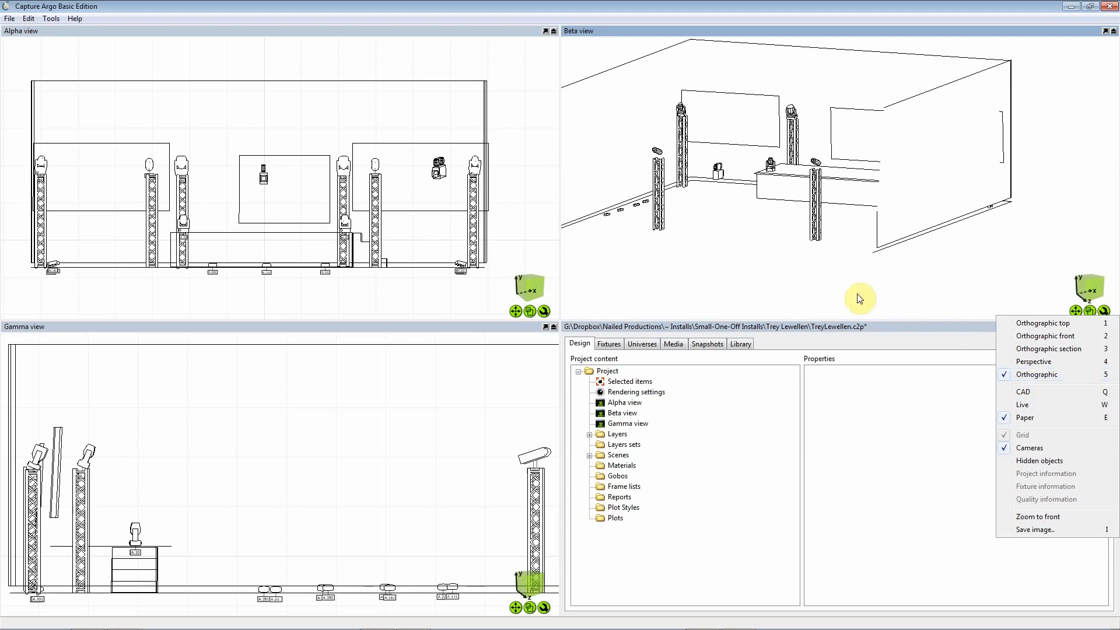
pyautogui.click(775, 216)
pyautogui.moveTo(741, 226); pyautogui.dragTo(817, 232, button='middle')
pyautogui.press('4')
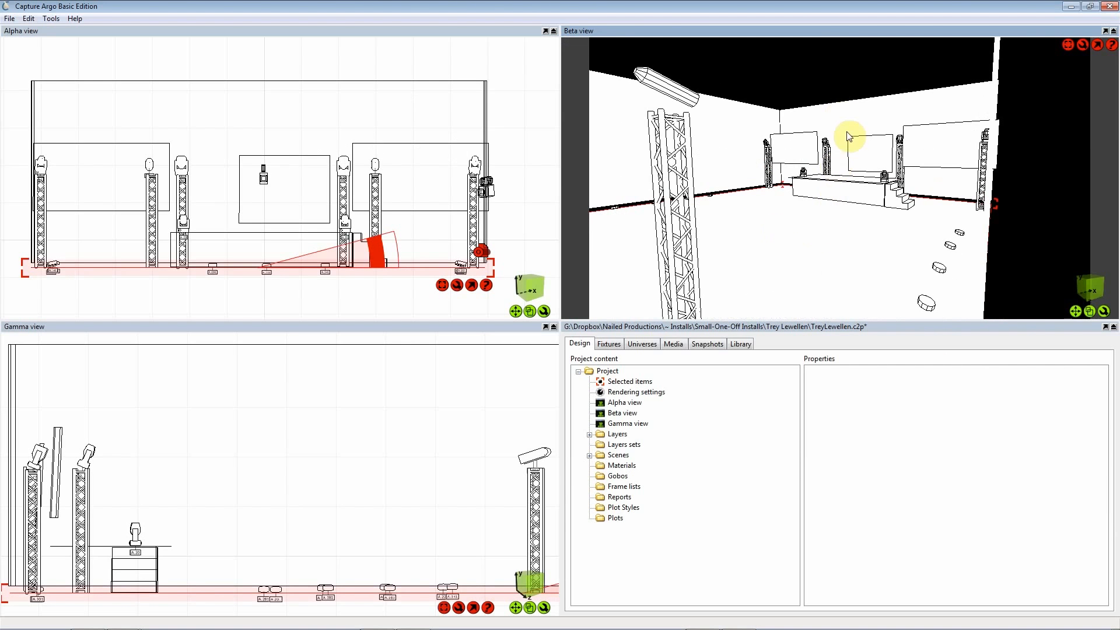
# Step: Inspect the rig from several angles in the Beta view, selecting the left outer tower's fixture, the floor and the left wall in turn
pyautogui.moveTo(849, 136); pyautogui.dragTo(843, 183, button='middle')
pyautogui.moveTo(776, 221); pyautogui.dragTo(708, 150, button='middle')
pyautogui.click(726, 60)
pyautogui.click(666, 136)
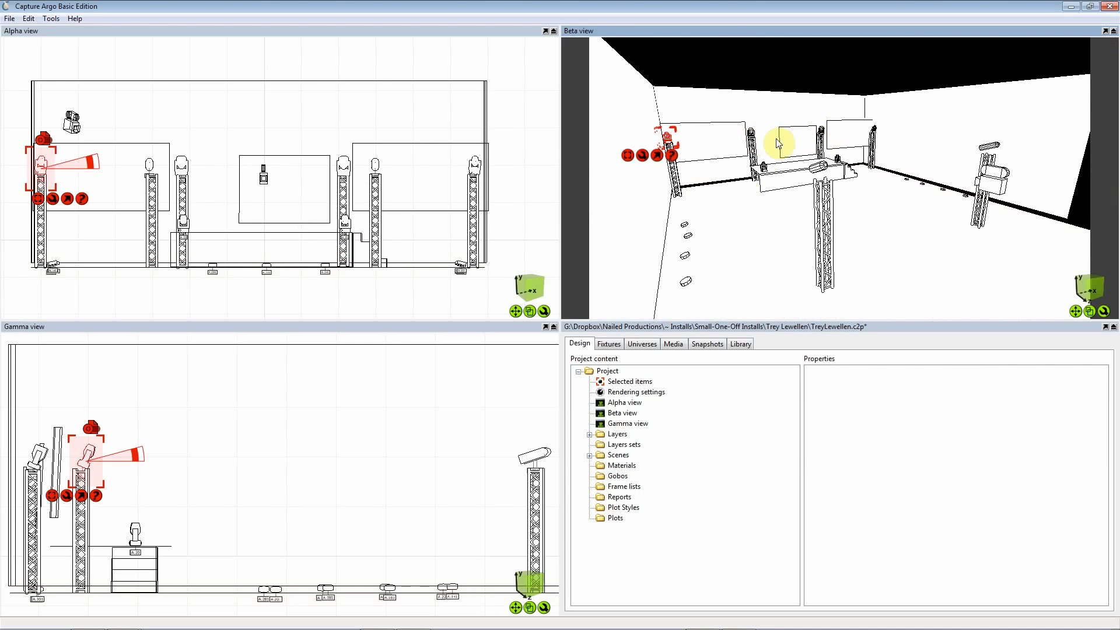
pyautogui.moveTo(665, 136); pyautogui.dragTo(644, 305, button='middle')
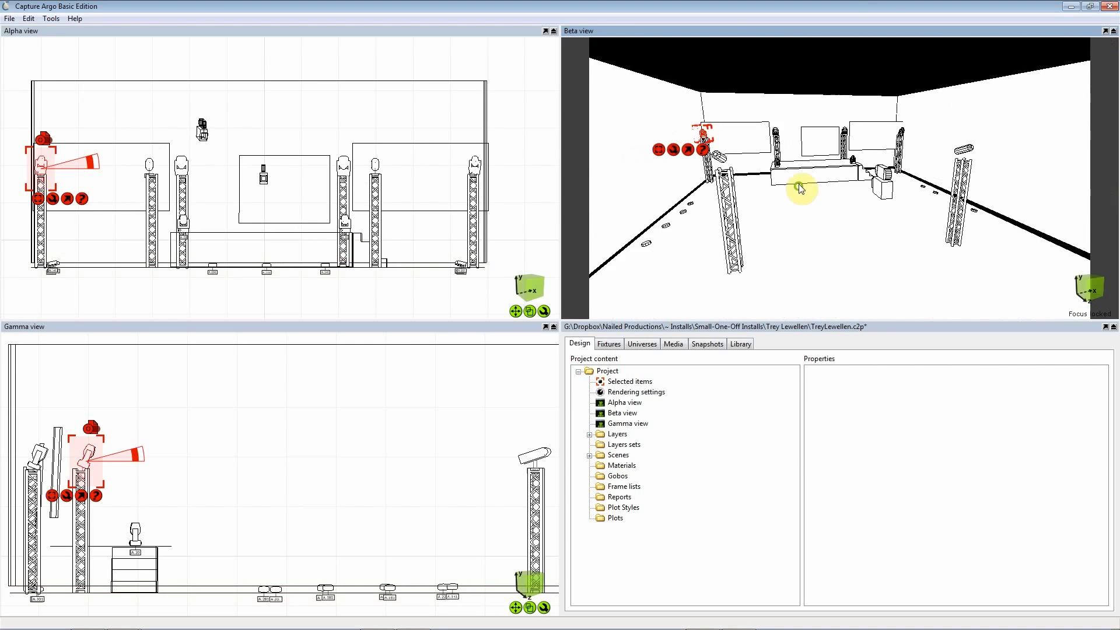
pyautogui.click(653, 224)
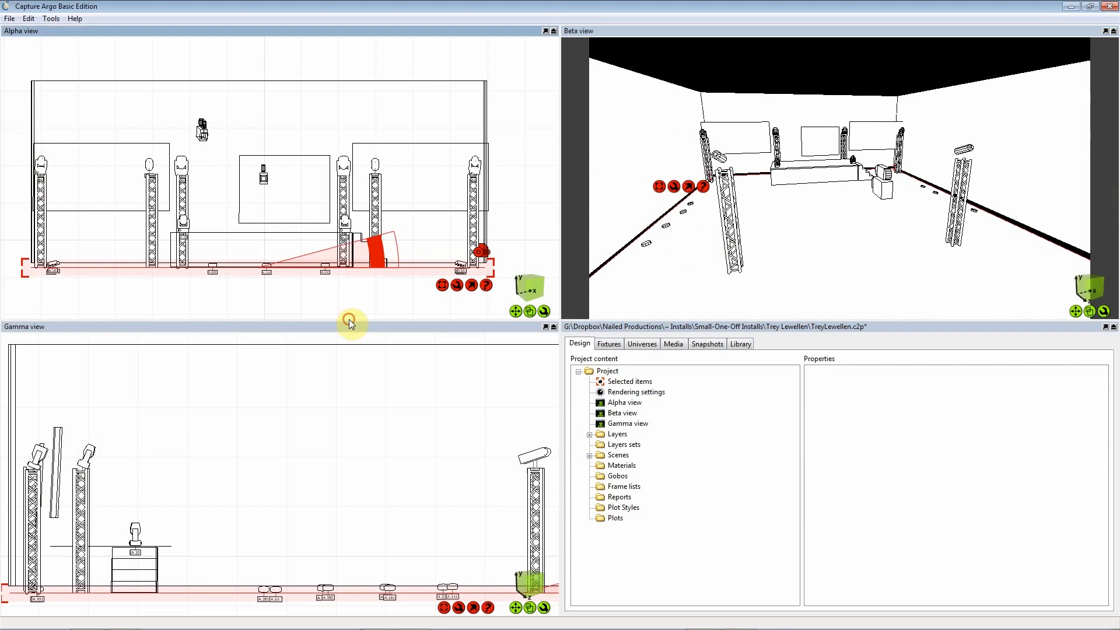
pyautogui.moveTo(703, 205); pyautogui.dragTo(680, 167, button='middle')
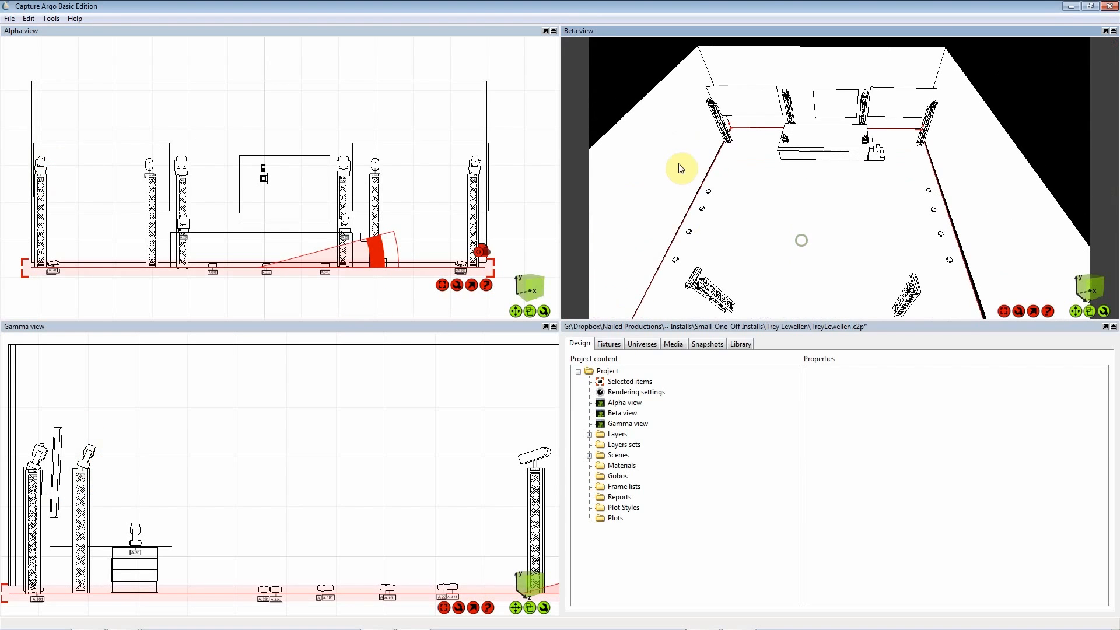
pyautogui.click(710, 235)
pyautogui.moveTo(697, 223); pyautogui.dragTo(640, 286, button='middle')
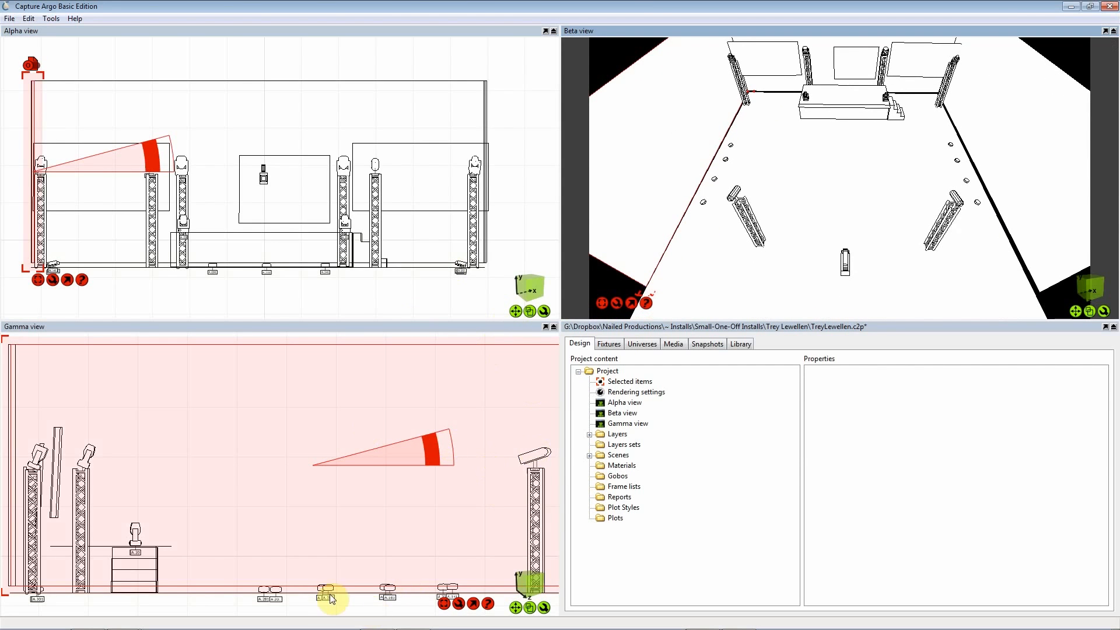
# Step: Clear the selection and change the Gamma view to a dark wireframe rendering
pyautogui.click(310, 603)
pyautogui.scroll(-2, 369, 472)
pyautogui.scroll(1, 372, 472)
pyautogui.press('w')
pyautogui.click(288, 537)
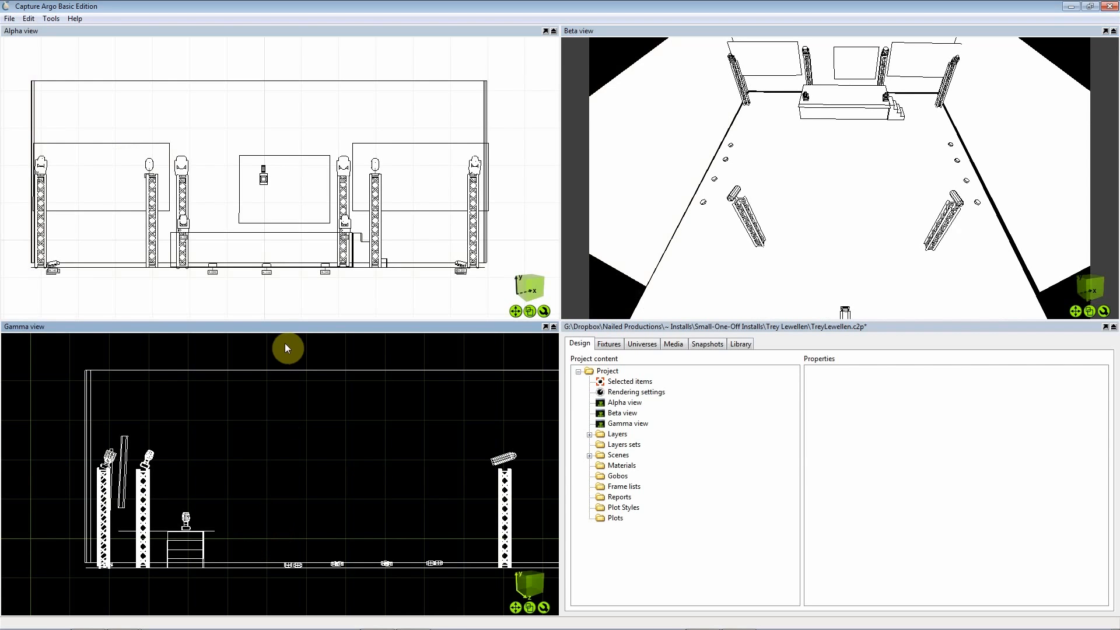
# Step: Examine the stage in a shaded perspective in the Gamma view, and switch that view to the wireframe front projection with nothing selected
pyautogui.press('Tab')
pyautogui.moveTo(289, 510); pyautogui.dragTo(200, 430)
pyautogui.click(201, 431)
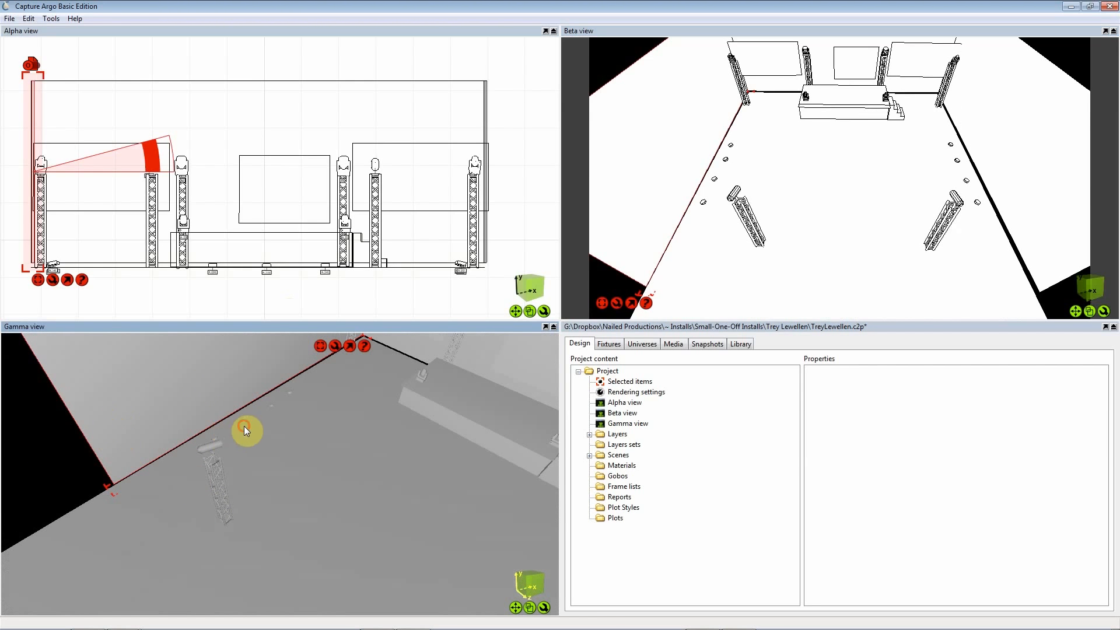
pyautogui.click(34, 473)
pyautogui.click(331, 461)
pyautogui.click(62, 458)
pyautogui.press('Tab')
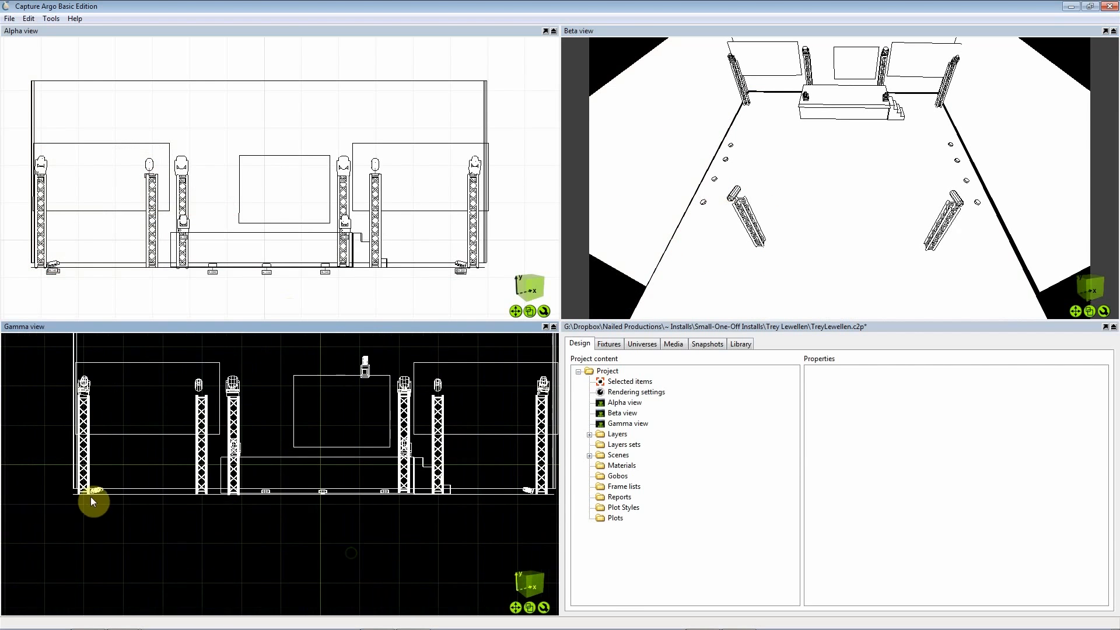
# Step: Select the floor fixtures along the left wall and those along the right wall in turn
pyautogui.click(95, 489)
pyautogui.click(117, 523)
pyautogui.click(106, 494)
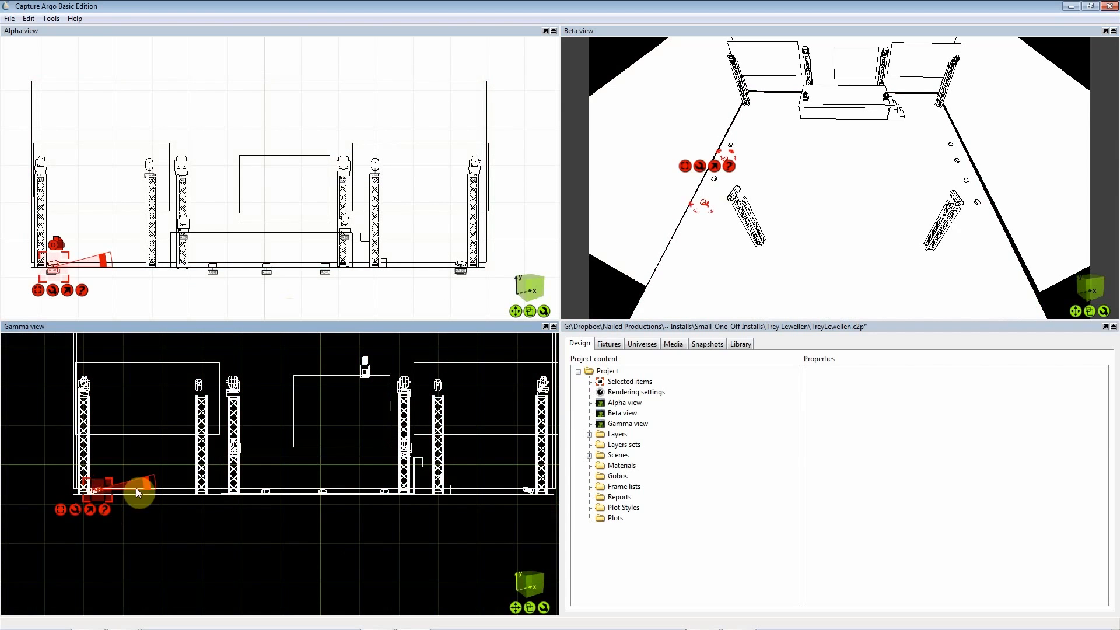
pyautogui.click(715, 182)
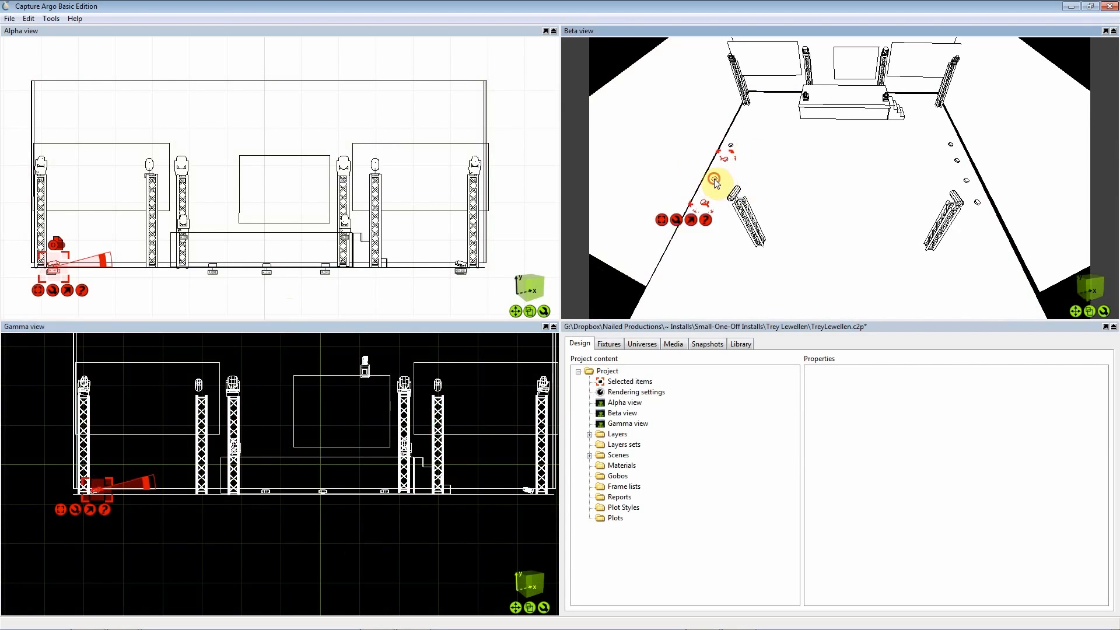
pyautogui.click(729, 148)
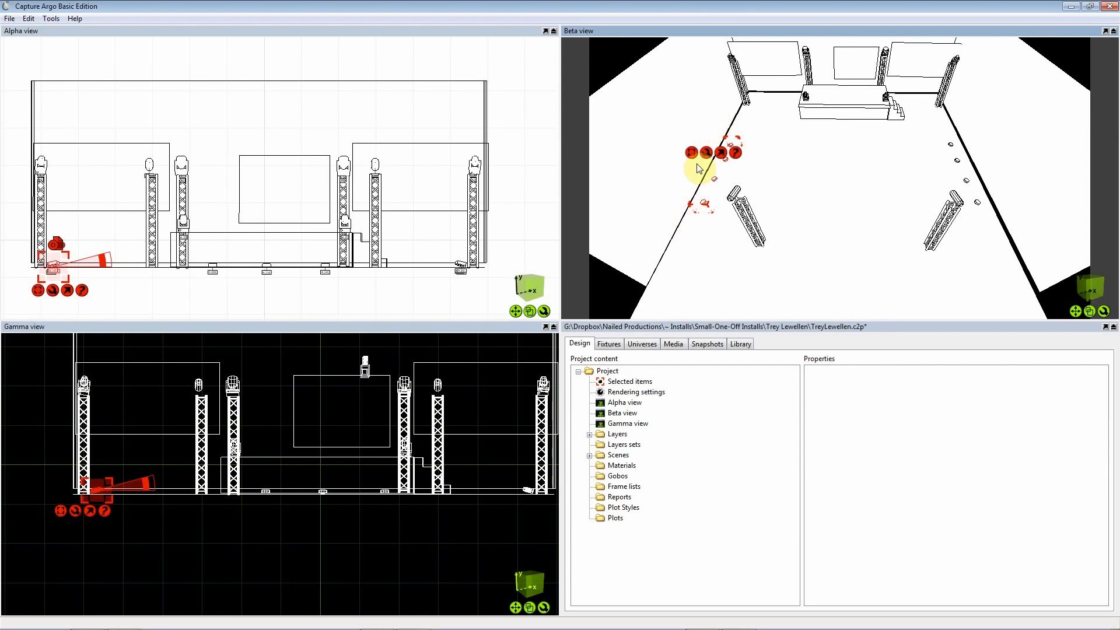
pyautogui.click(968, 184)
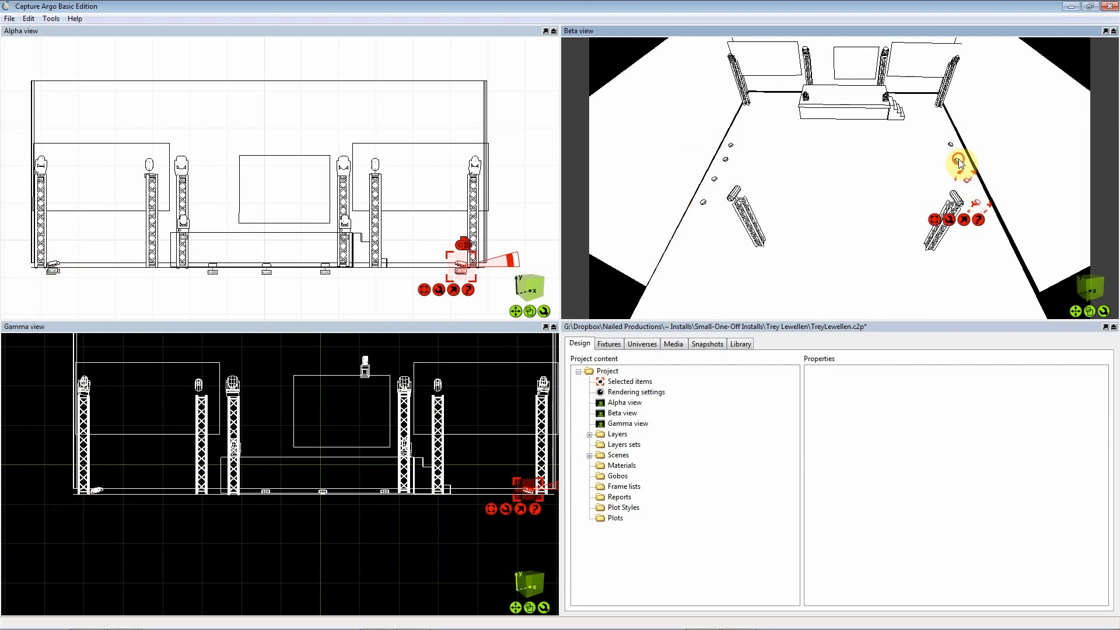
# Step: Select the fixtures on the two outer stage towers together with the one at the right end of the stage platform
pyautogui.moveTo(789, 95); pyautogui.dragTo(813, 220, button='middle')
pyautogui.moveTo(812, 220); pyautogui.dragTo(899, 198)
pyautogui.click(807, 242)
pyautogui.moveTo(808, 243); pyautogui.dragTo(803, 268, button='middle')
pyautogui.scroll(-1, 809, 267)
pyautogui.scroll(-3, 809, 268)
pyautogui.click(653, 129)
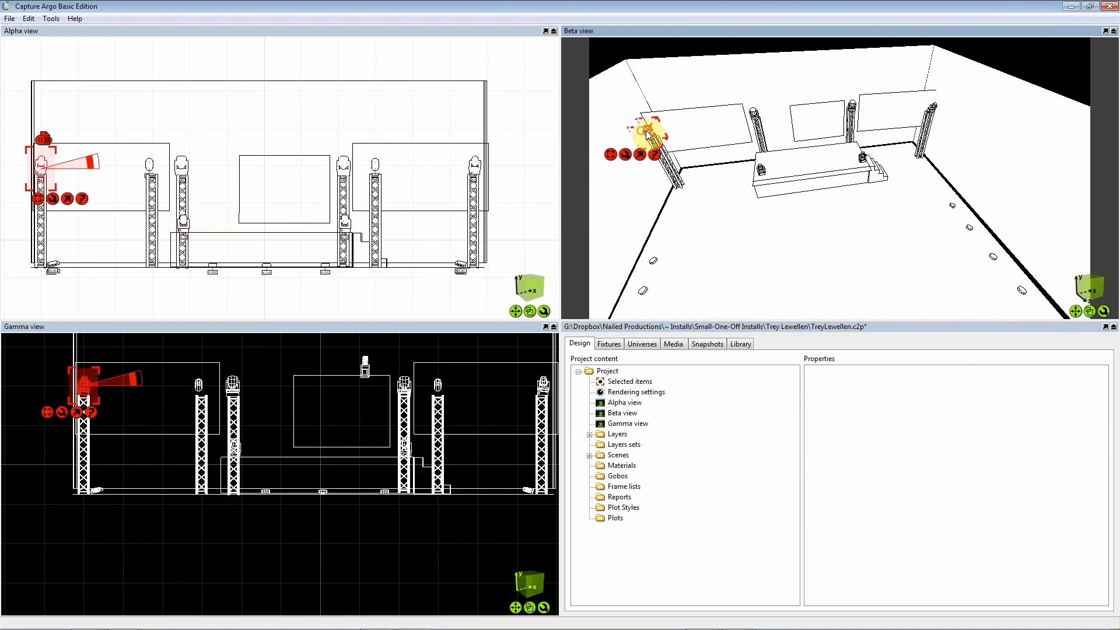
pyautogui.keyDown('ctrl'); pyautogui.click(929, 113); pyautogui.keyUp('ctrl')
pyautogui.keyDown('ctrl'); pyautogui.click(866, 160); pyautogui.keyUp('ctrl')
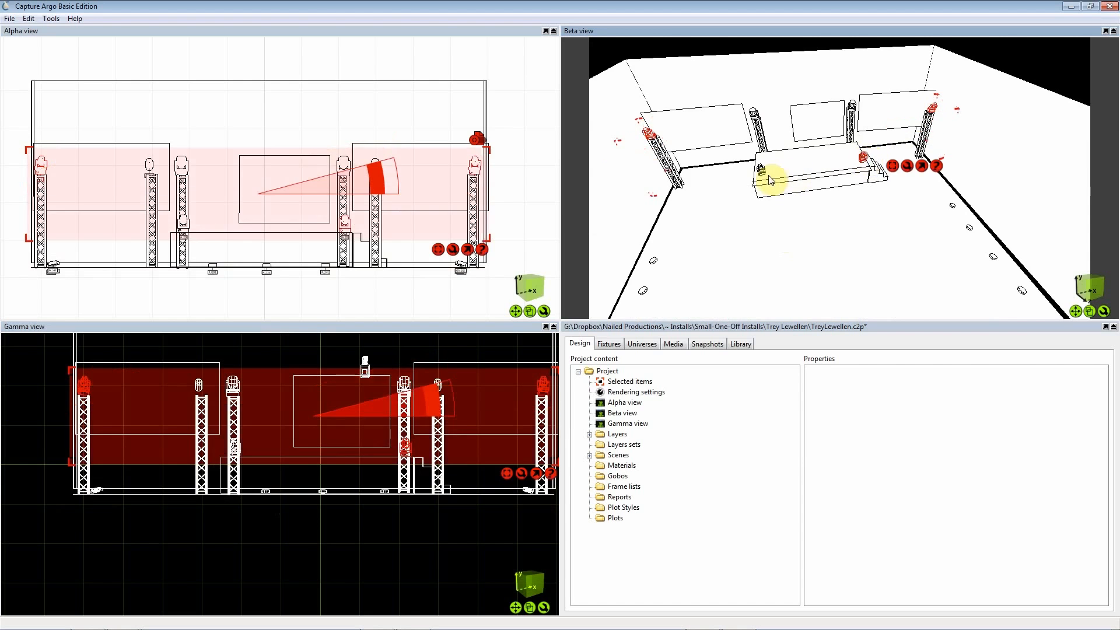
# Step: Select the inner tower fixtures, both stage platform fixtures and the left outer tower truss one at a time
pyautogui.click(754, 115)
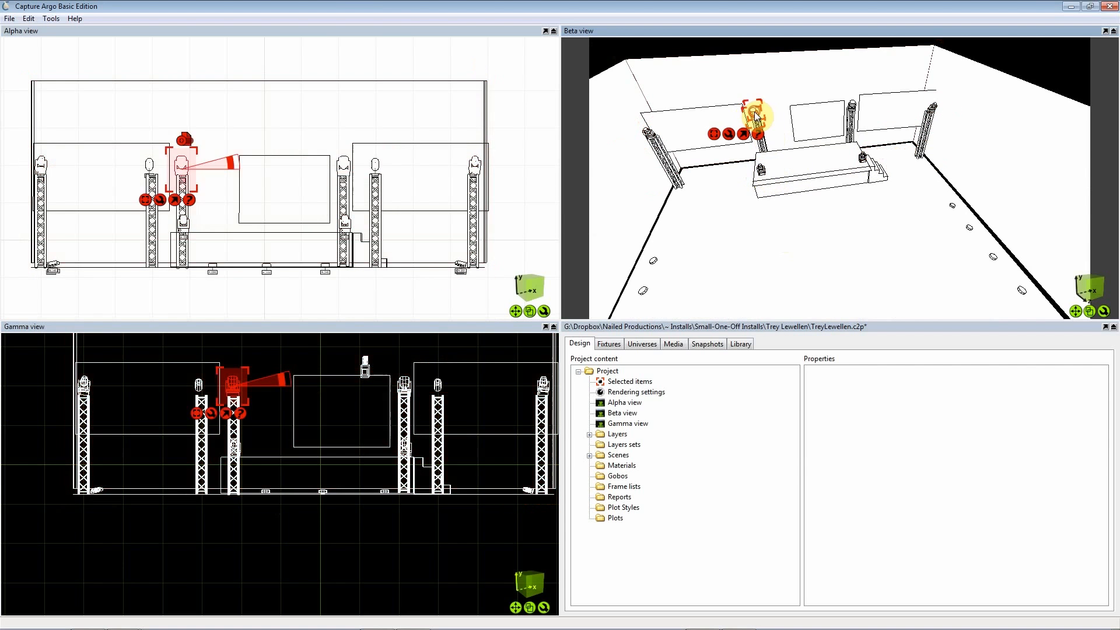
pyautogui.click(833, 117)
pyautogui.click(852, 107)
pyautogui.click(862, 163)
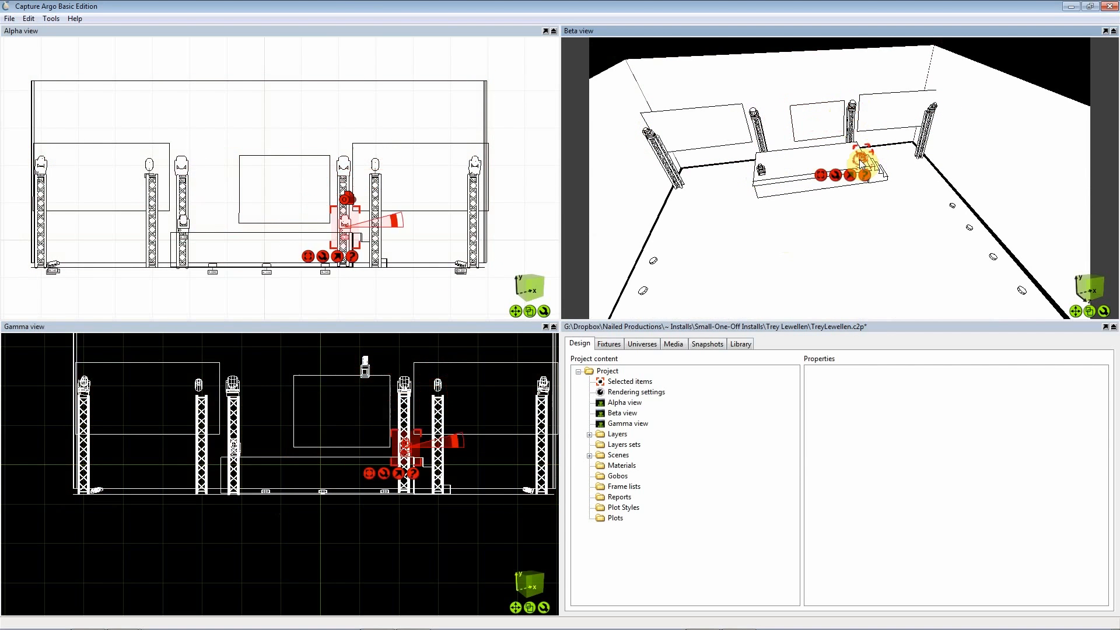
pyautogui.click(765, 168)
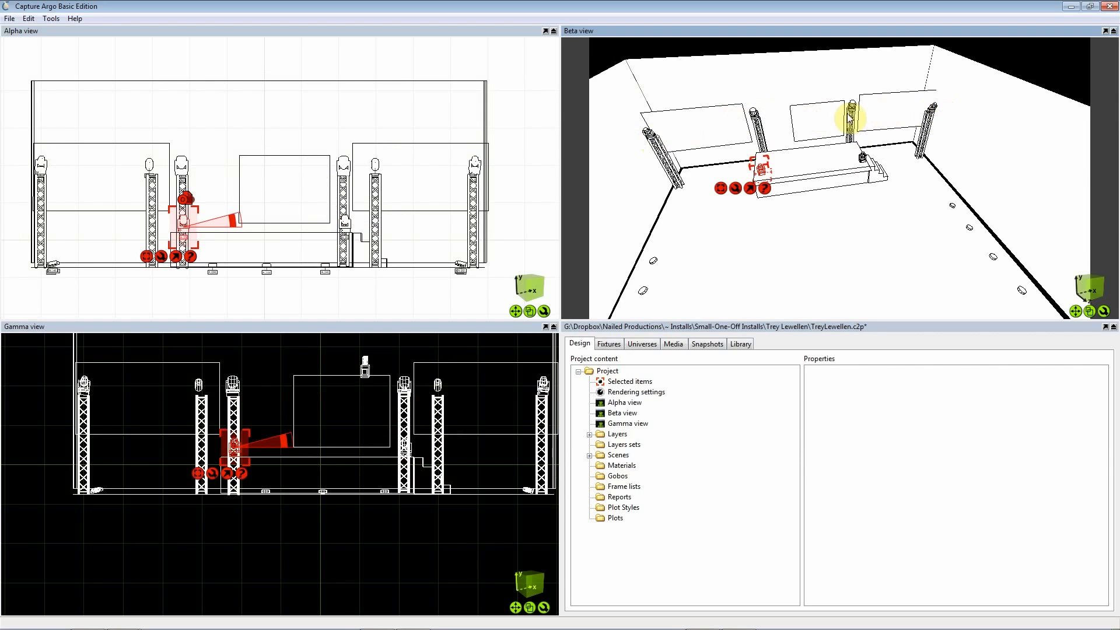
pyautogui.click(677, 176)
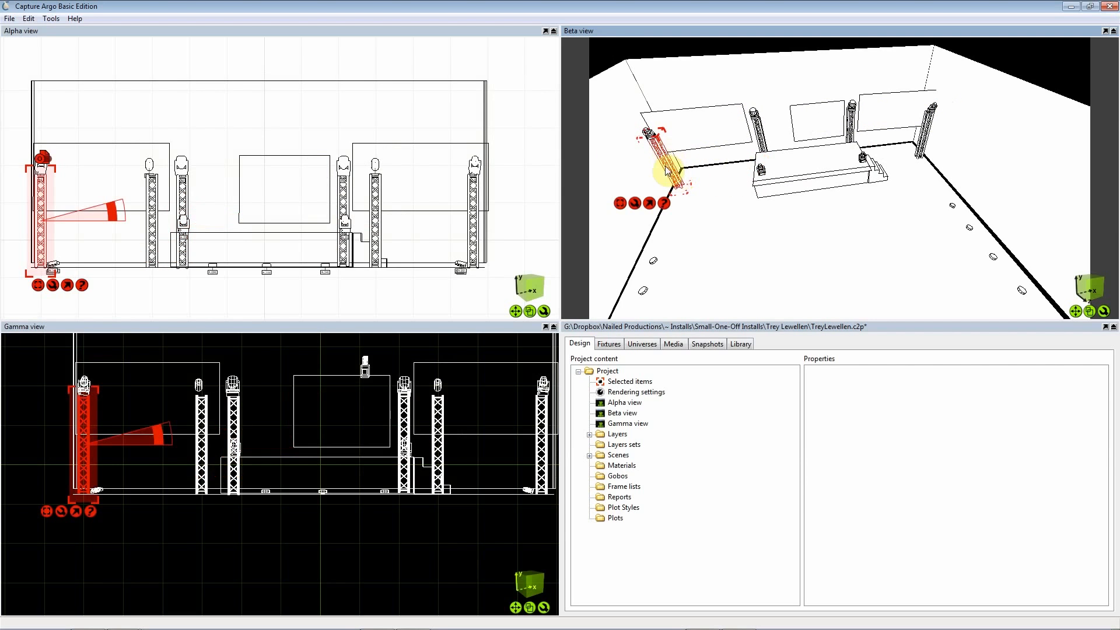
# Step: Select the two audience-side towers together with their top fixtures, and show them in the Beta view's orthographic top projection
pyautogui.moveTo(741, 269)
pyautogui.mouseDown(button='middle')
pyautogui.moveTo(723, 248)
pyautogui.moveTo(753, 233)
pyautogui.moveTo(709, 219)
pyautogui.moveTo(735, 223)
pyautogui.mouseUp(button='middle')
pyautogui.moveTo(768, 267); pyautogui.dragTo(771, 247, button='middle')
pyautogui.moveTo(872, 240); pyautogui.dragTo(856, 237, button='middle')
pyautogui.click(977, 227)
pyautogui.click(995, 140)
pyautogui.click(958, 245)
pyautogui.keyDown('ctrl'); pyautogui.click(683, 213); pyautogui.keyUp('ctrl')
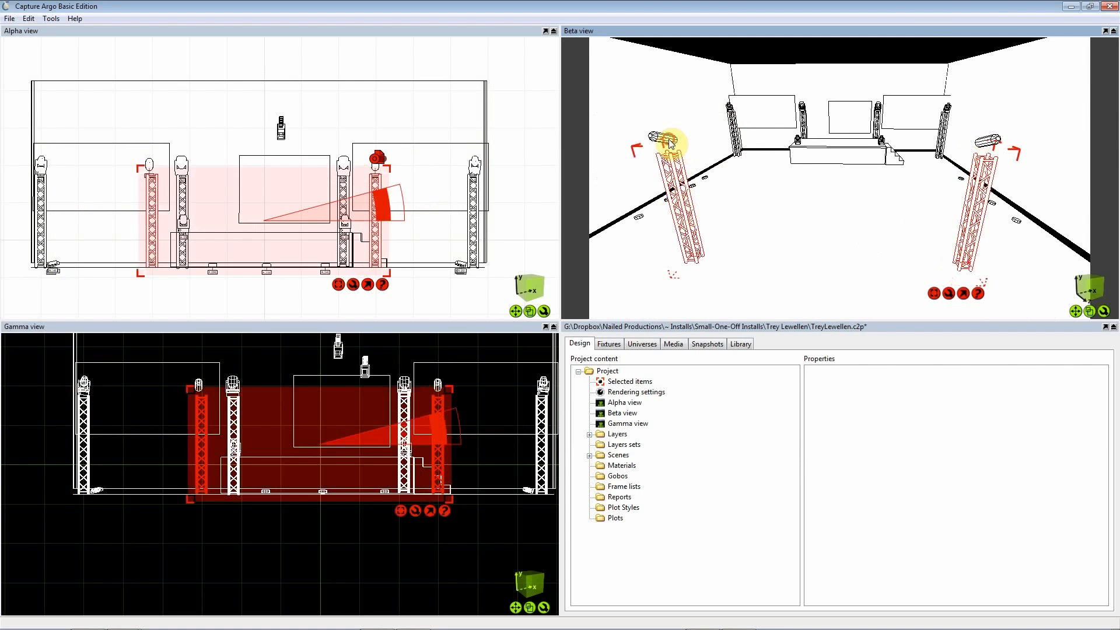
pyautogui.keyDown('ctrl'); pyautogui.click(670, 140); pyautogui.keyUp('ctrl')
pyautogui.keyDown('ctrl'); pyautogui.click(989, 140); pyautogui.keyUp('ctrl')
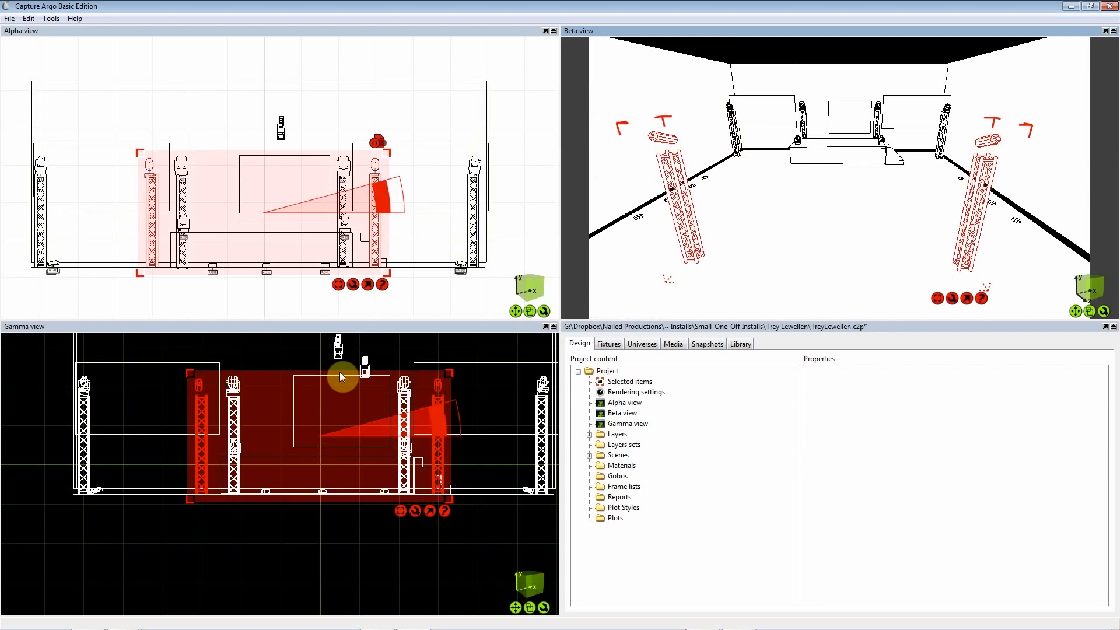
pyautogui.press('t')
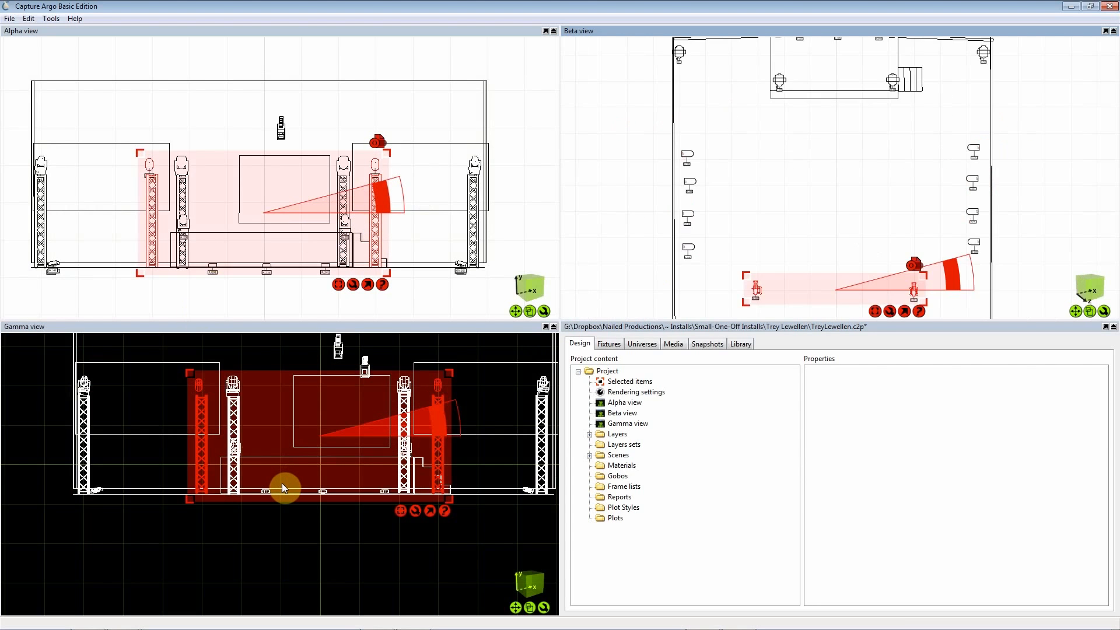
# Step: Examine the room, the stage platform and its surrounding fixtures in the Beta view's top projection
pyautogui.press('f')
pyautogui.press('t')
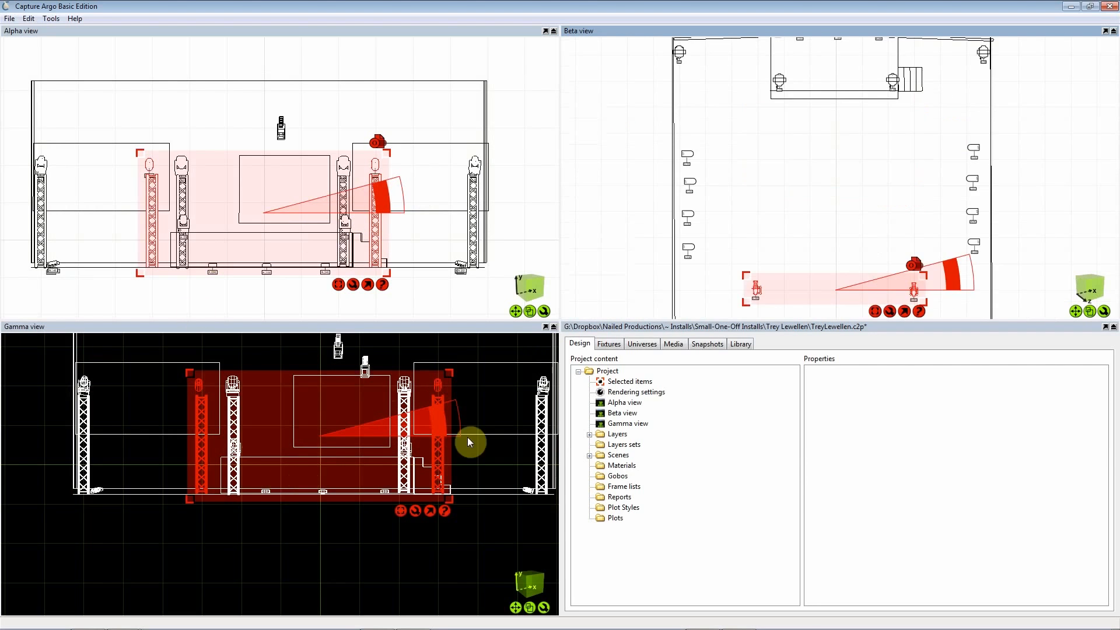
pyautogui.scroll(-3, 749, 289)
pyautogui.moveTo(805, 298); pyautogui.dragTo(753, 115, button='middle')
pyautogui.moveTo(772, 130); pyautogui.dragTo(758, 264)
pyautogui.moveTo(769, 159); pyautogui.dragTo(764, 266, button='middle')
pyautogui.moveTo(768, 184); pyautogui.dragTo(743, 83, button='middle')
pyautogui.moveTo(785, 159); pyautogui.dragTo(838, 157, button='middle')
pyautogui.moveTo(751, 138); pyautogui.dragTo(692, 261, button='middle')
pyautogui.scroll(2, 790, 62)
pyautogui.scroll(1, 745, 120)
pyautogui.scroll(1, 700, 152)
pyautogui.scroll(1, 681, 174)
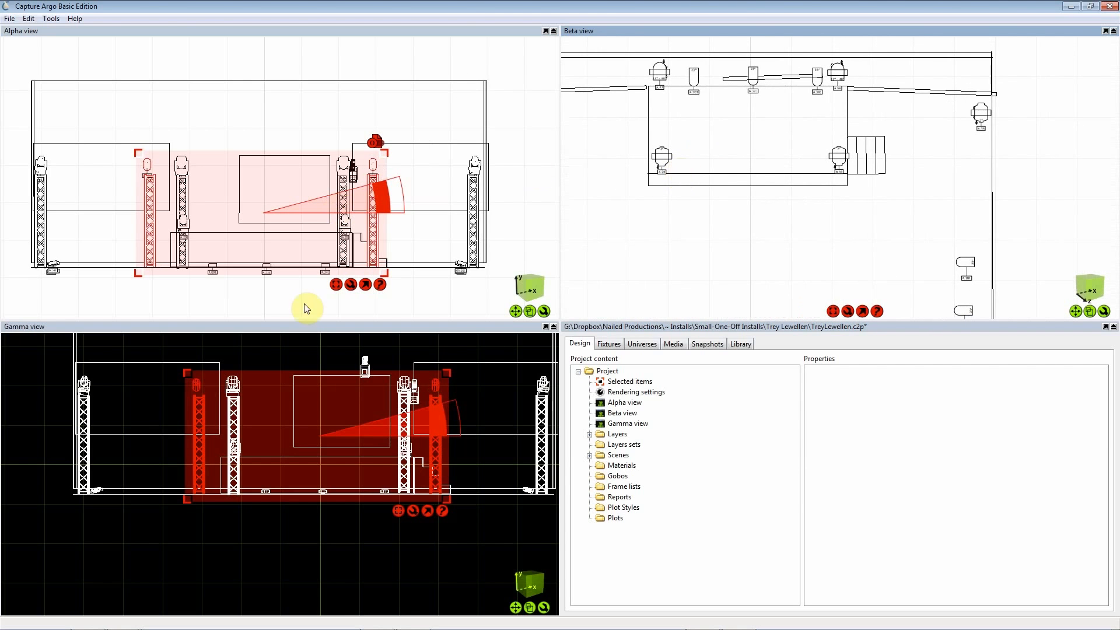
# Step: Select the stage platform and each of its two lower fixtures in turn in the Alpha view, then clear the selection
pyautogui.click(387, 285)
pyautogui.click(325, 236)
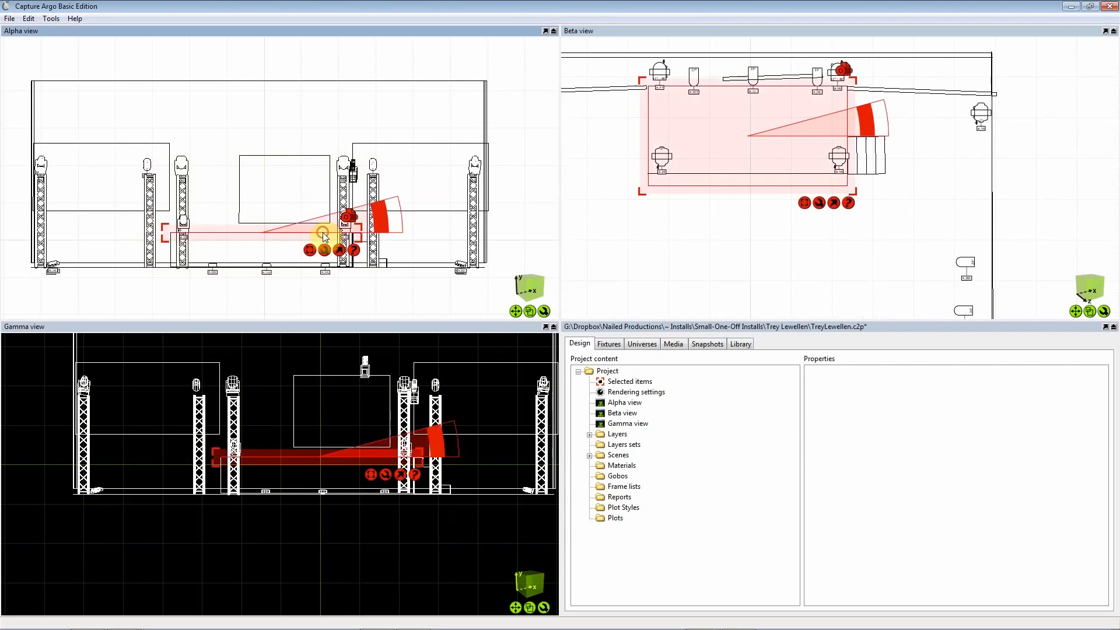
pyautogui.click(392, 299)
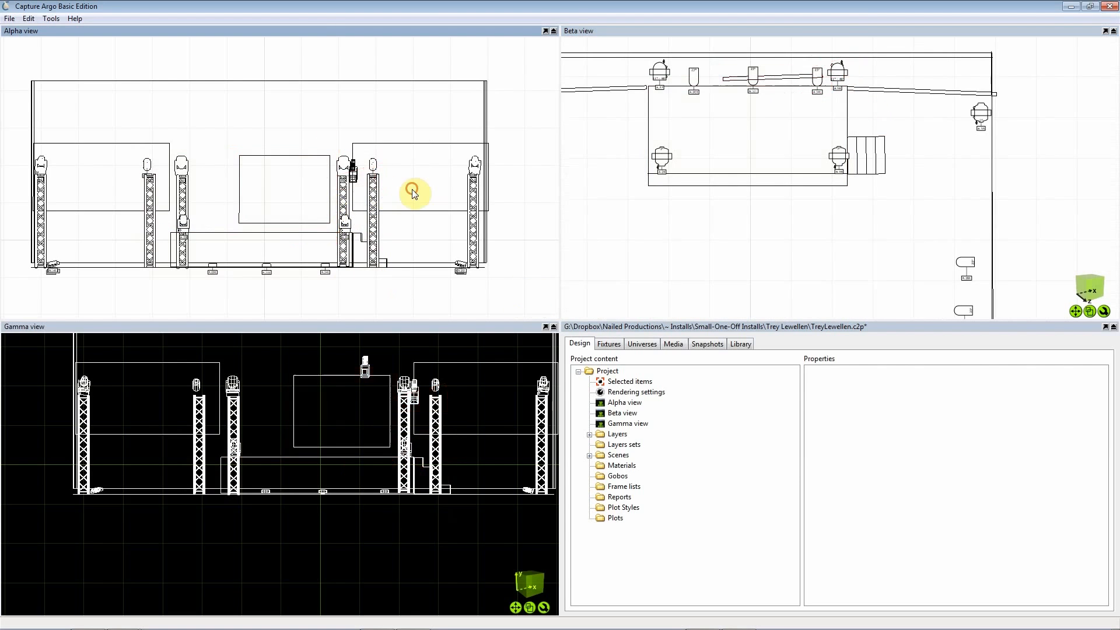
pyautogui.click(345, 222)
pyautogui.click(122, 212)
pyautogui.click(185, 227)
pyautogui.click(284, 310)
pyautogui.scroll(-2, 249, 287)
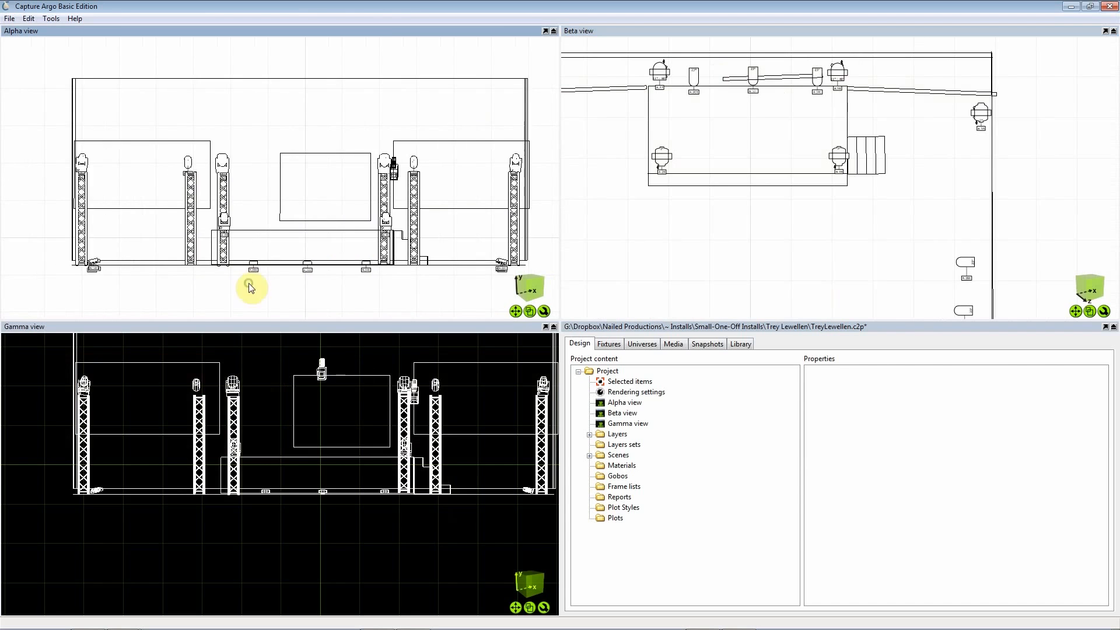
# Step: Show the Beta view in perspective, looking toward the stage from the audience end of the room
pyautogui.click(801, 226)
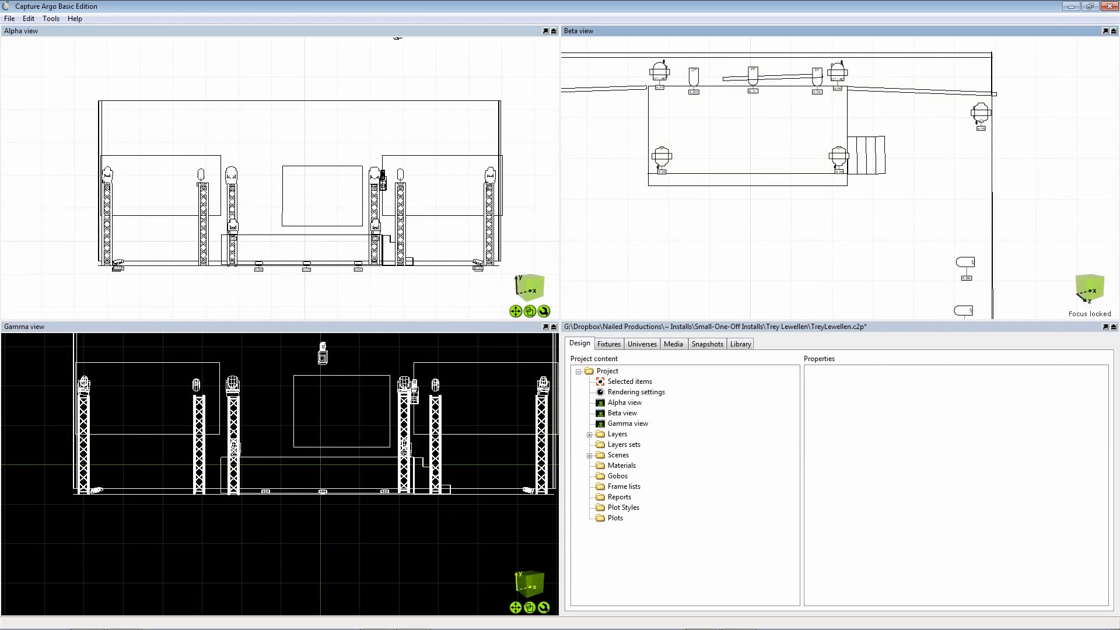
pyautogui.moveTo(662, 304); pyautogui.dragTo(709, 253, button='middle')
pyautogui.press('p')
pyautogui.scroll(-5, 762, 247)
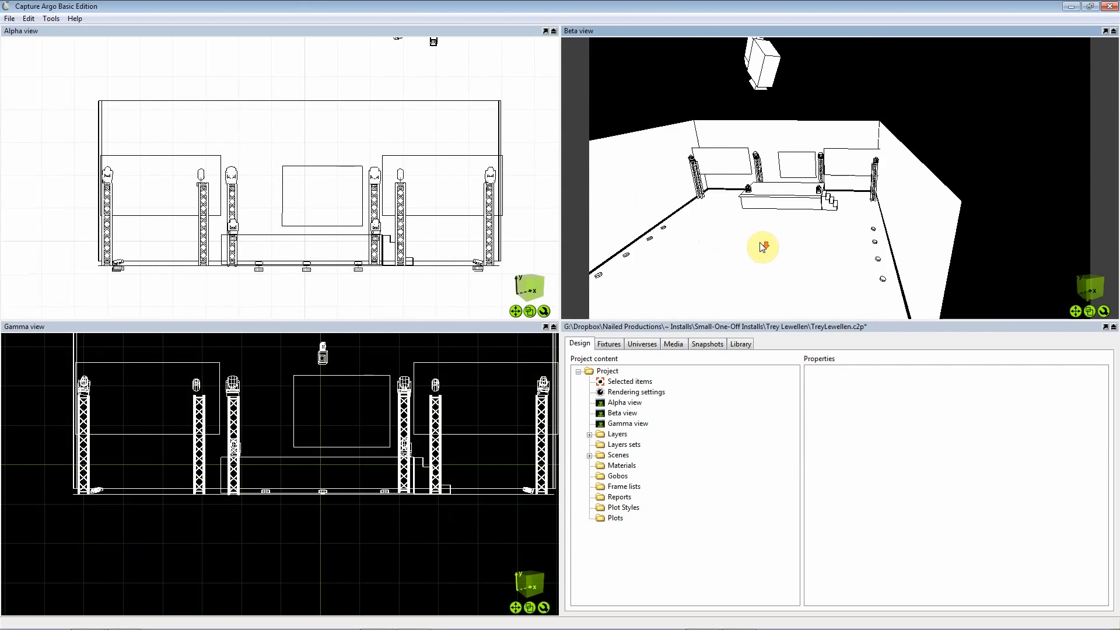
pyautogui.scroll(2, 751, 247)
pyautogui.moveTo(762, 237)
pyautogui.mouseDown(button='middle')
pyautogui.moveTo(782, 196)
pyautogui.moveTo(809, 203)
pyautogui.moveTo(846, 187)
pyautogui.moveTo(875, 198)
pyautogui.moveTo(695, 251)
pyautogui.moveTo(750, 247)
pyautogui.moveTo(713, 202)
pyautogui.moveTo(731, 251)
pyautogui.moveTo(765, 227)
pyautogui.moveTo(745, 233)
pyautogui.mouseUp(button='middle')
pyautogui.scroll(-5, 748, 245)
pyautogui.moveTo(789, 200); pyautogui.dragTo(785, 207, button='middle')
# Step: Switch to Vista 2, select the Dimmers group, and return to Capture Argo
pyautogui.hotkey('alt', 'Tab')
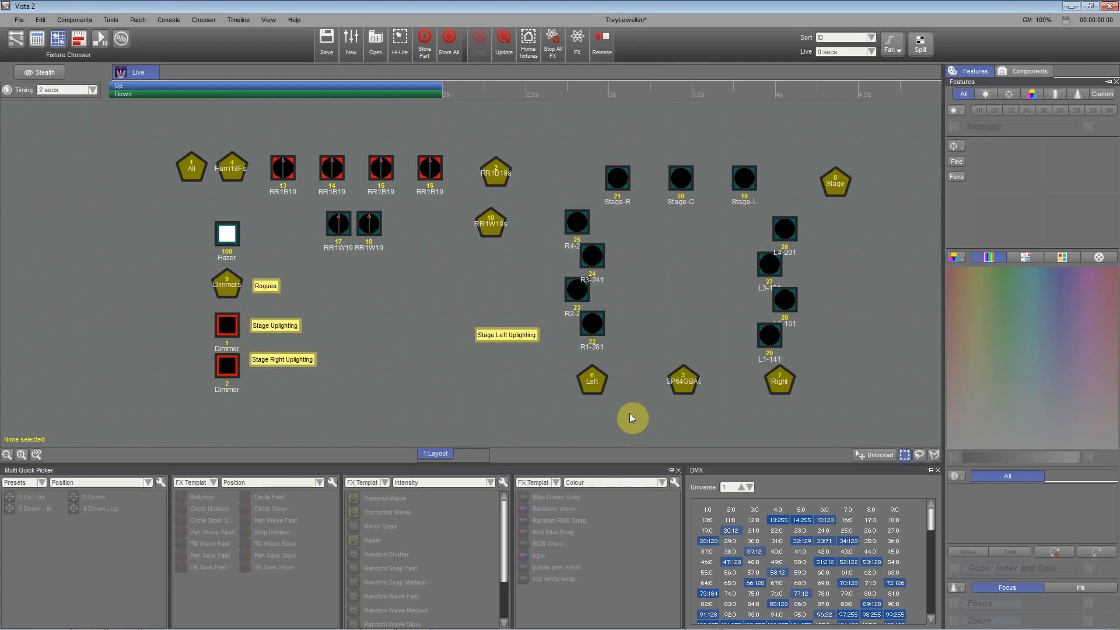
pyautogui.click(233, 285)
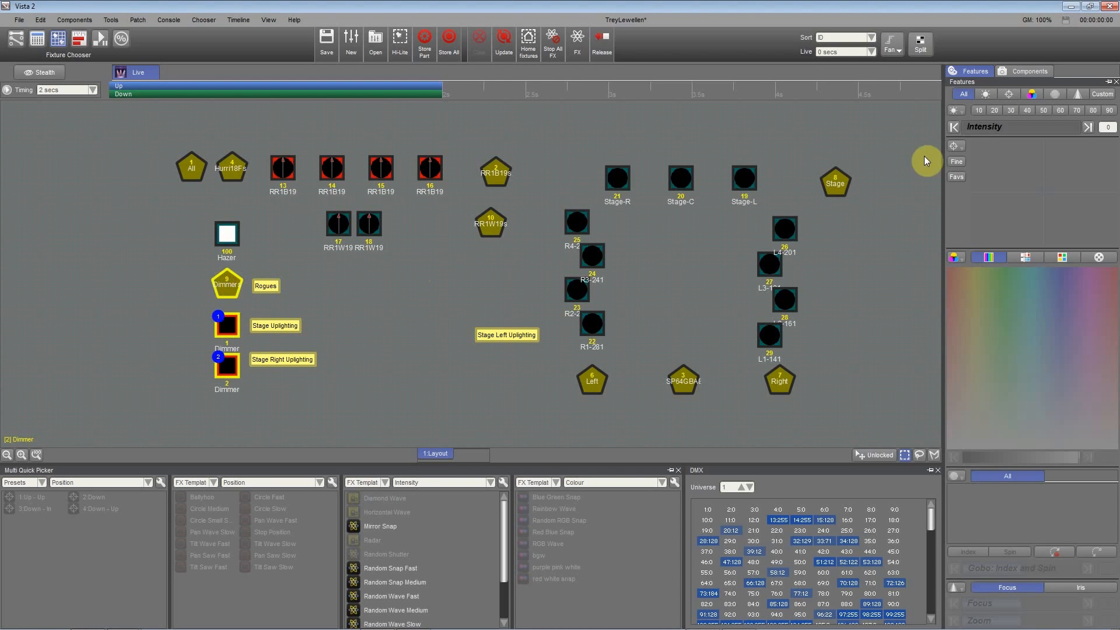
pyautogui.hotkey('alt', 'Tab')
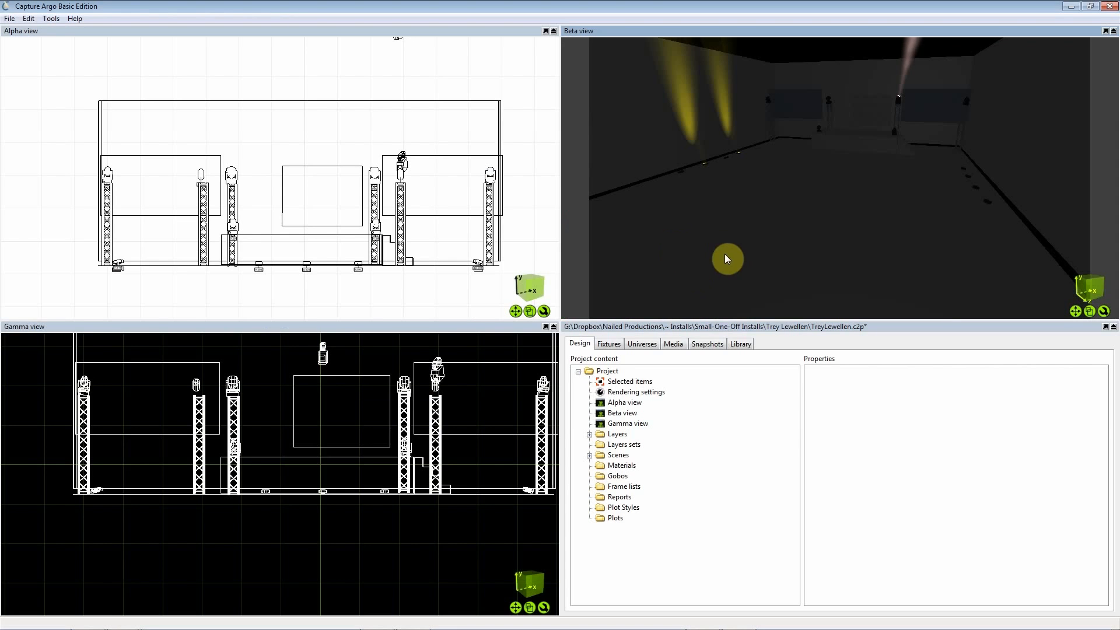
# Step: Patch the two Source Four 26° fixtures to addresses A.1 and A.2 in the project fixture list
pyautogui.click(619, 345)
pyautogui.click(675, 534)
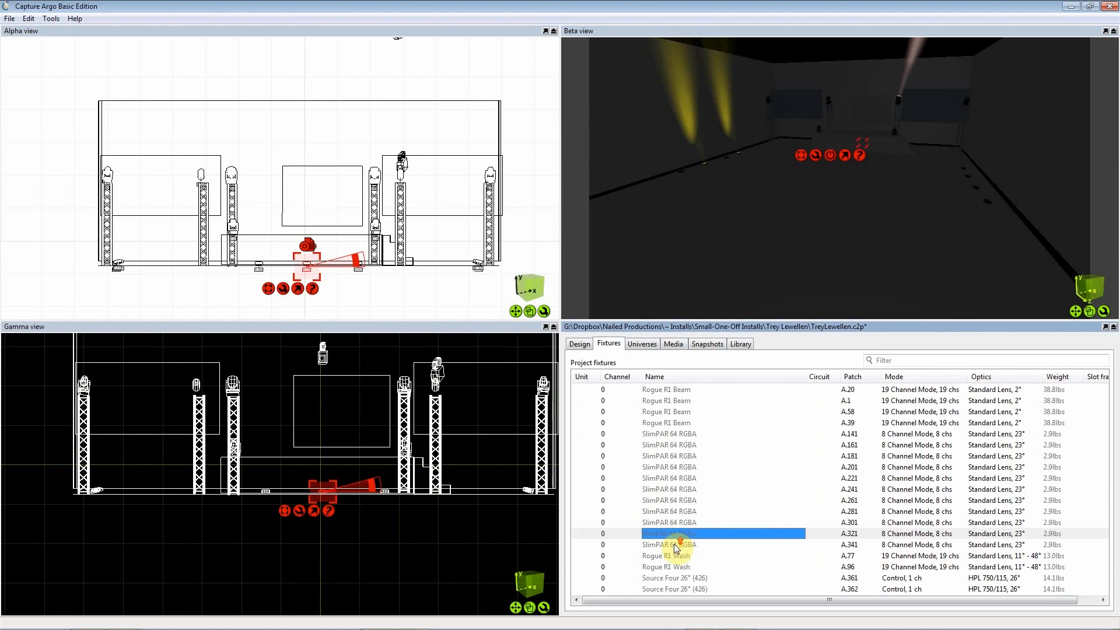
pyautogui.click(861, 581)
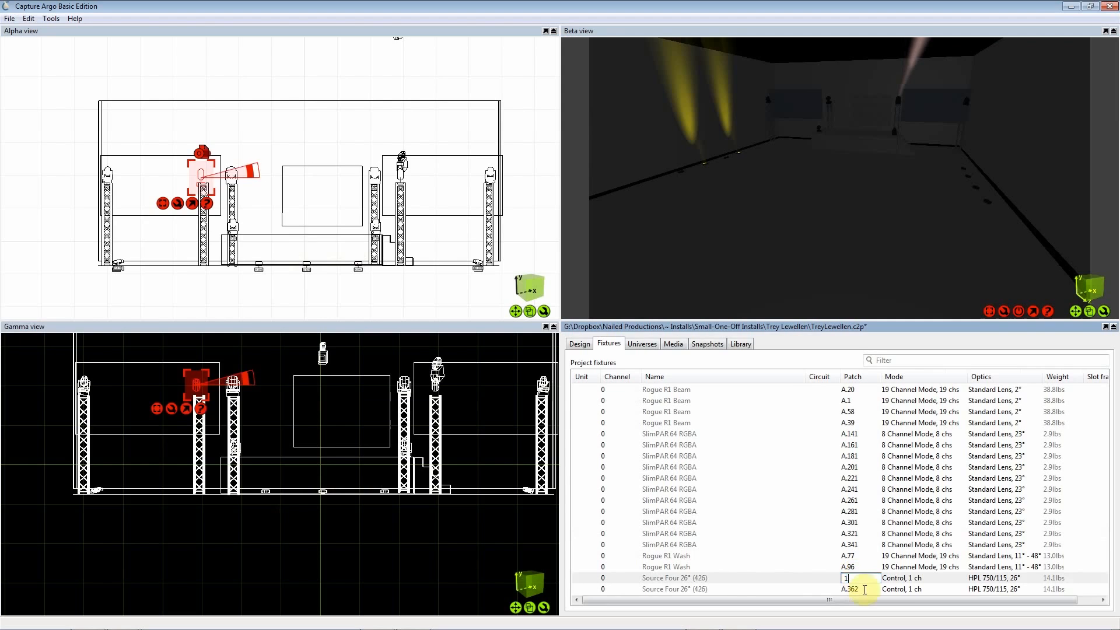
pyautogui.doubleClick(851, 579)
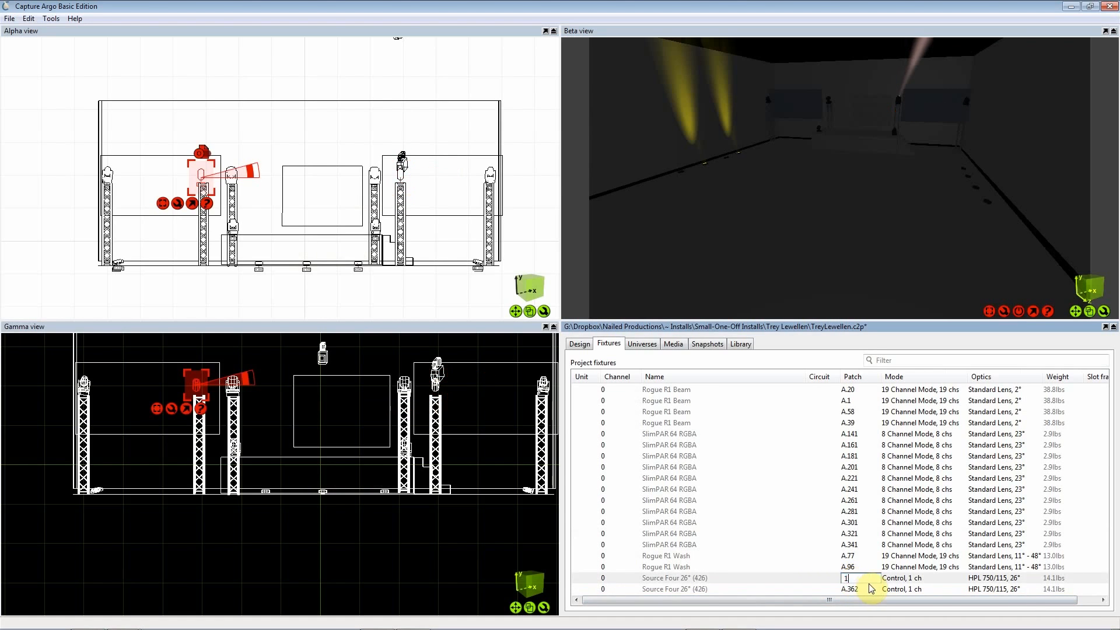
pyautogui.doubleClick(854, 589)
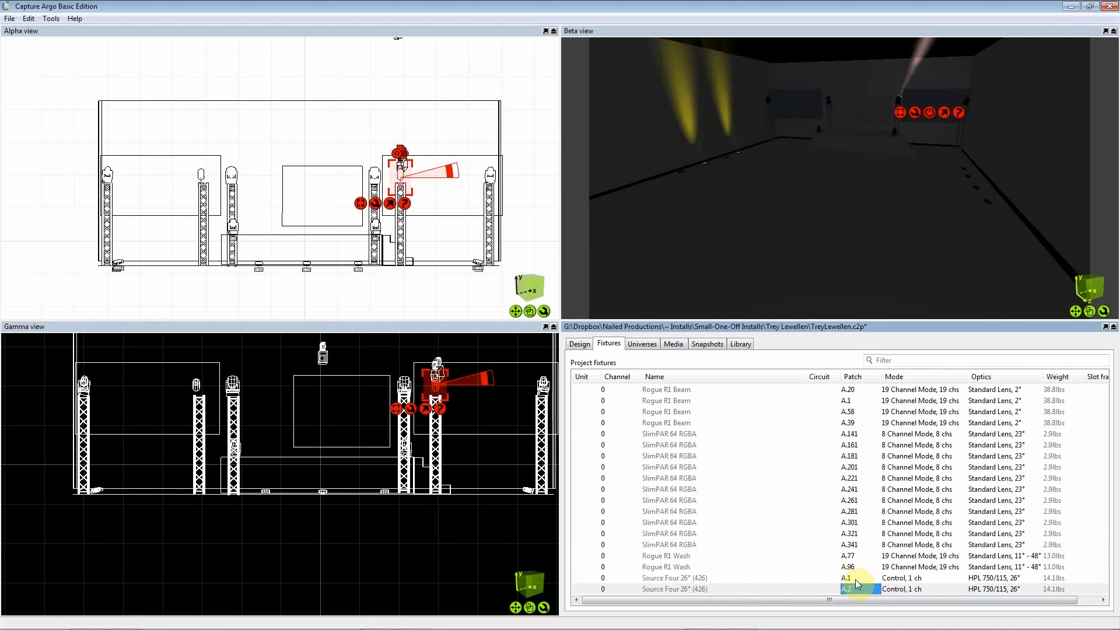
# Step: Check the Source Four fixtures in the Beta view and the project's universe setup
pyautogui.moveTo(745, 234); pyautogui.dragTo(748, 248, button='middle')
pyautogui.scroll(-4, 754, 252)
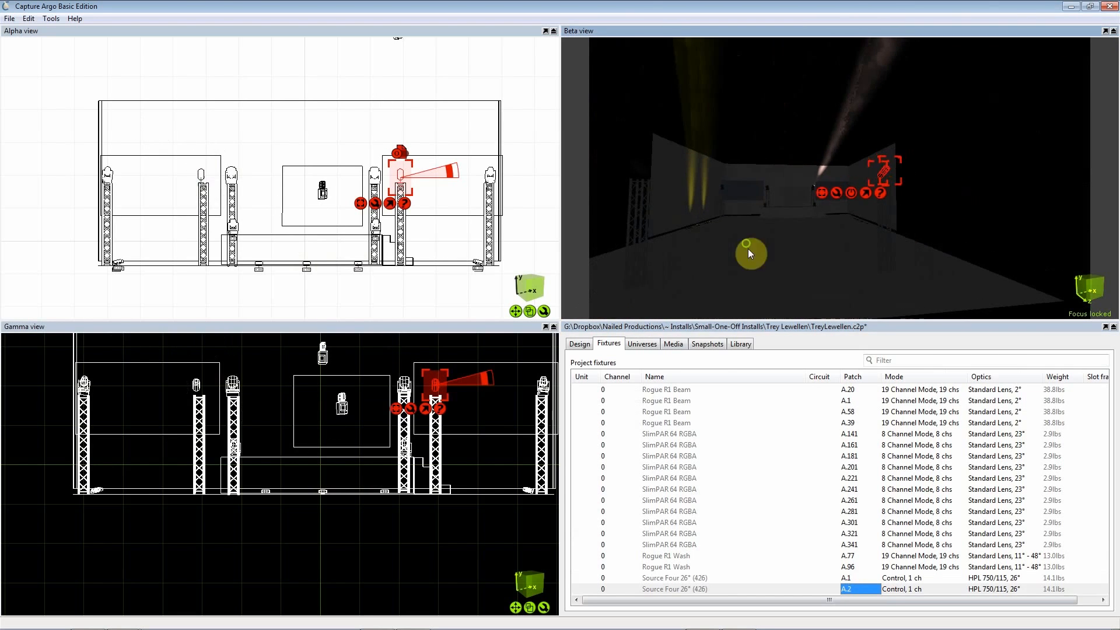
pyautogui.click(808, 578)
pyautogui.click(642, 344)
pyautogui.click(893, 386)
pyautogui.click(700, 386)
pyautogui.click(586, 345)
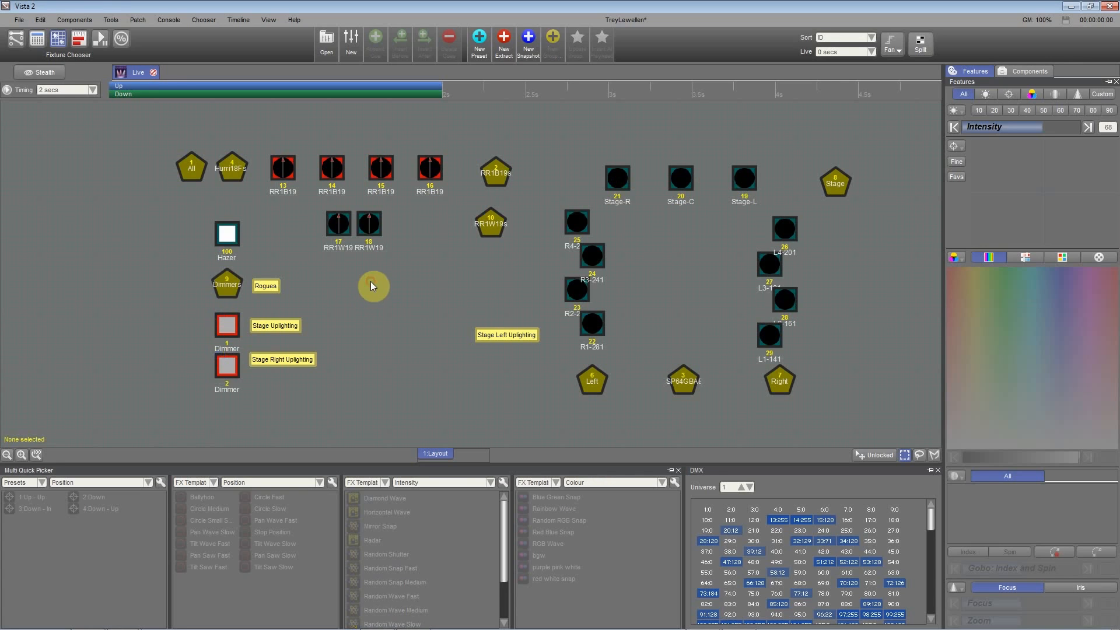
# Step: In Vista 2, clear the live intensity of the Dimmers group and check the selection of its two dimmers
pyautogui.click(227, 286)
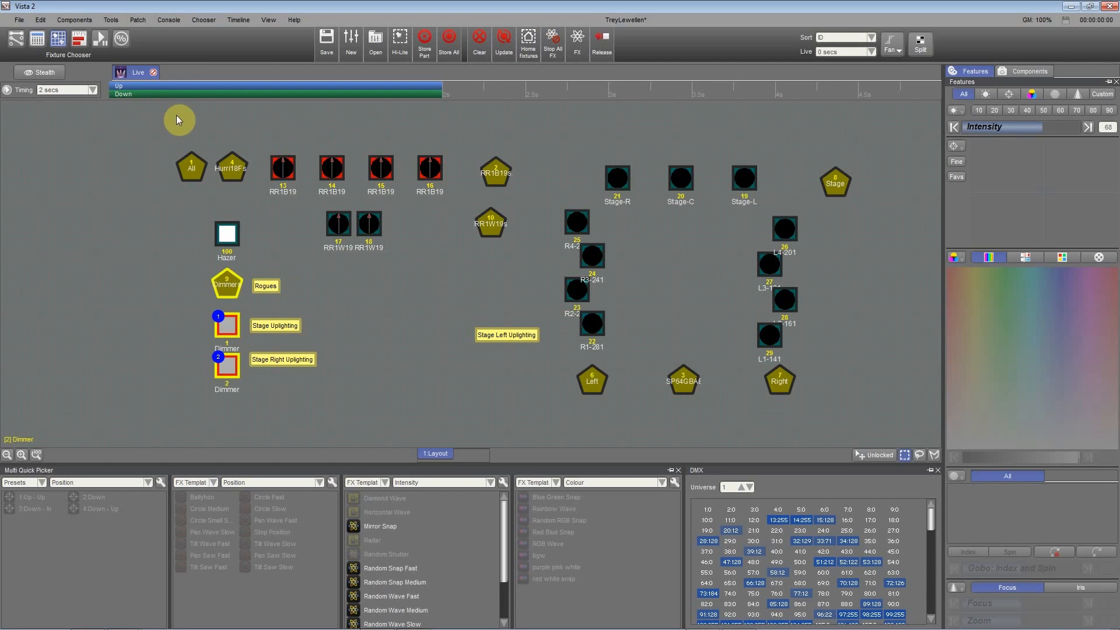
pyautogui.click(375, 288)
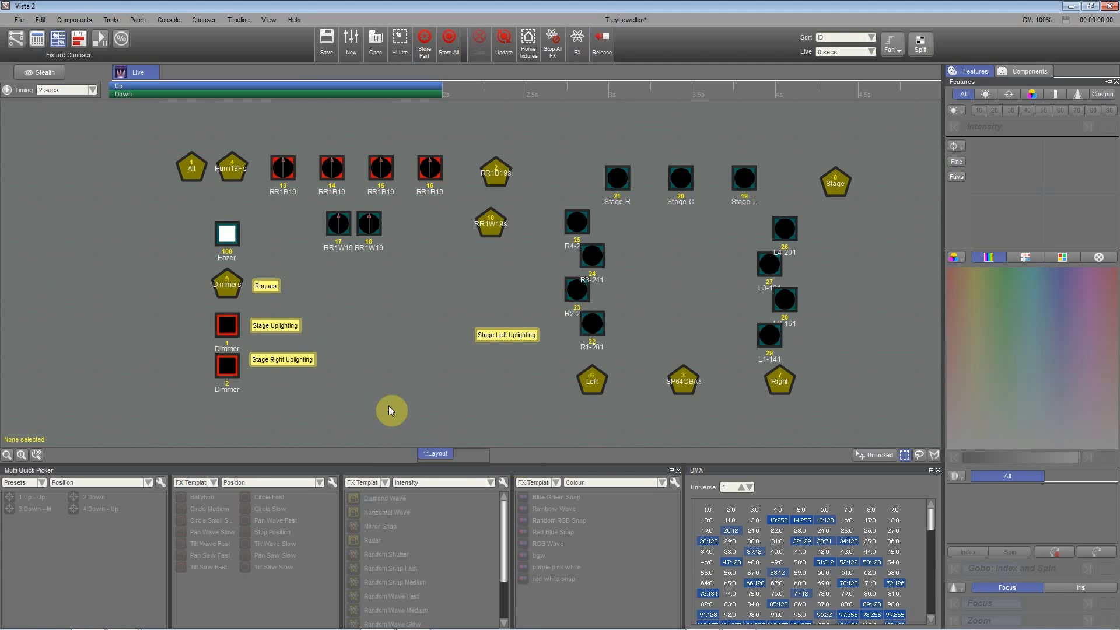
pyautogui.moveTo(391, 410); pyautogui.dragTo(246, 328)
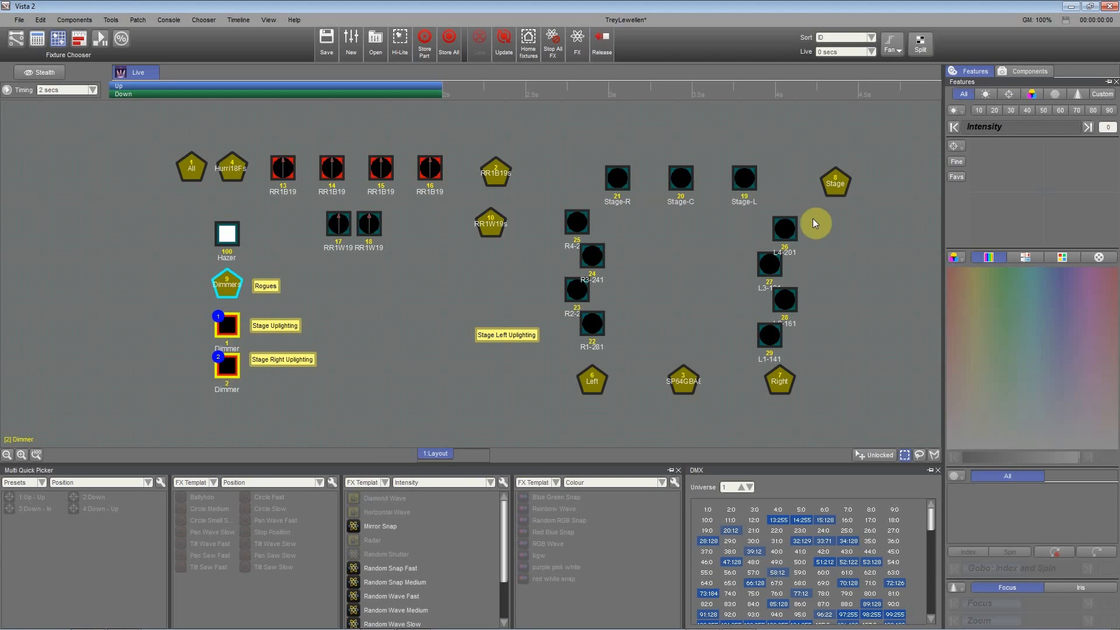
pyautogui.click(347, 361)
# Step: Select the Dimmers group and unpark its two dimmers
pyautogui.click(240, 291)
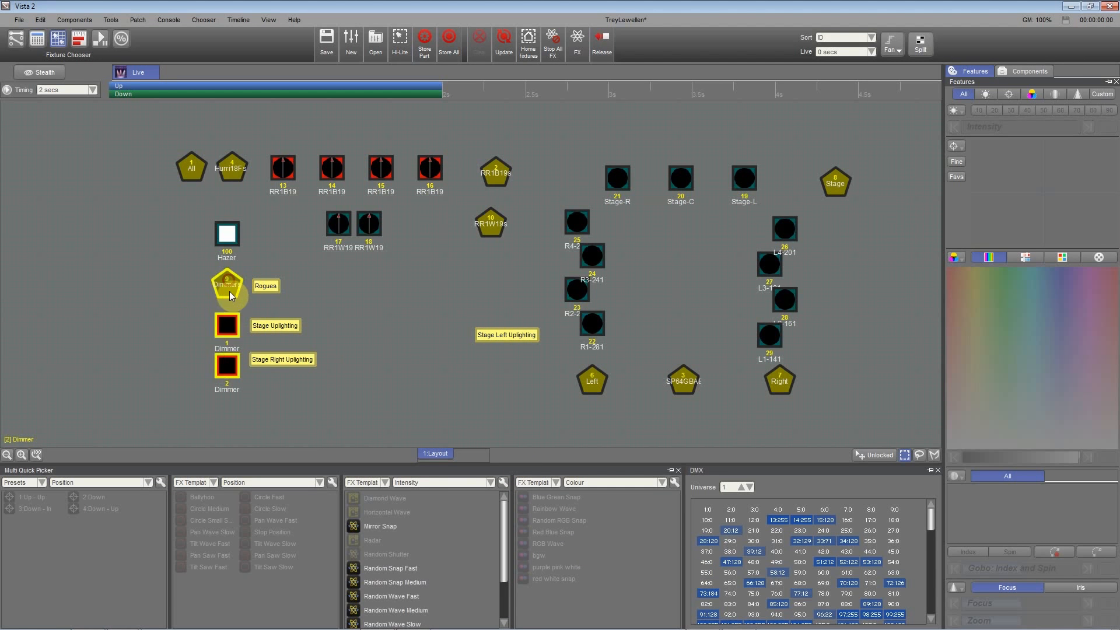
pyautogui.rightClick(228, 325)
pyautogui.moveTo(308, 464)
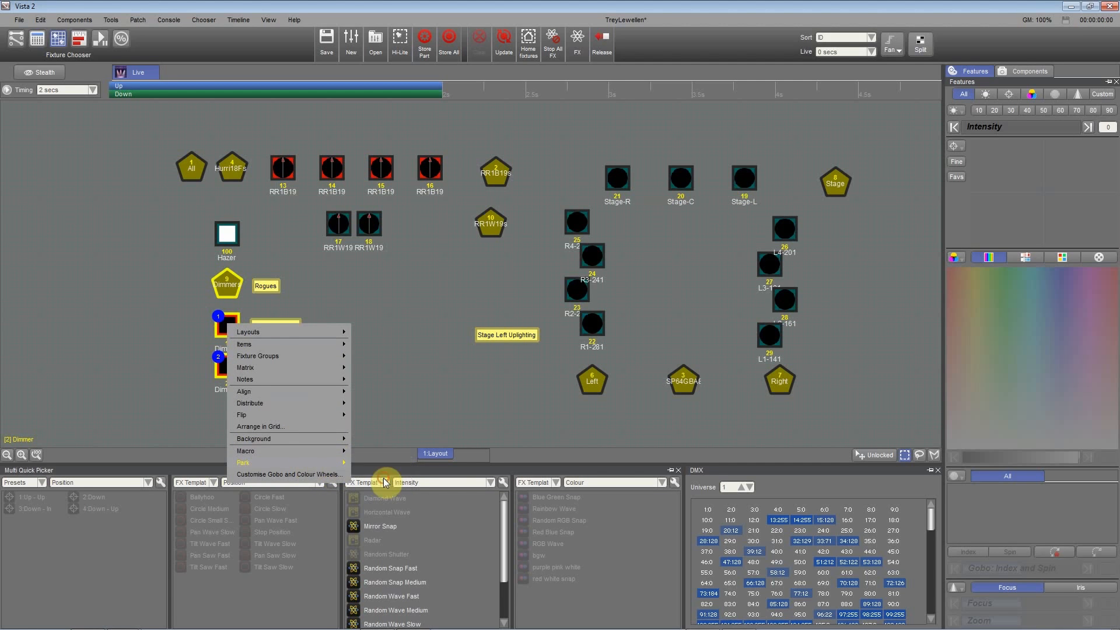
pyautogui.click(379, 481)
# Step: Raise the Dimmers group's intensity and view the two Source Four beams in Capture Argo's Beta view
pyautogui.moveTo(991, 128); pyautogui.dragTo(1013, 130)
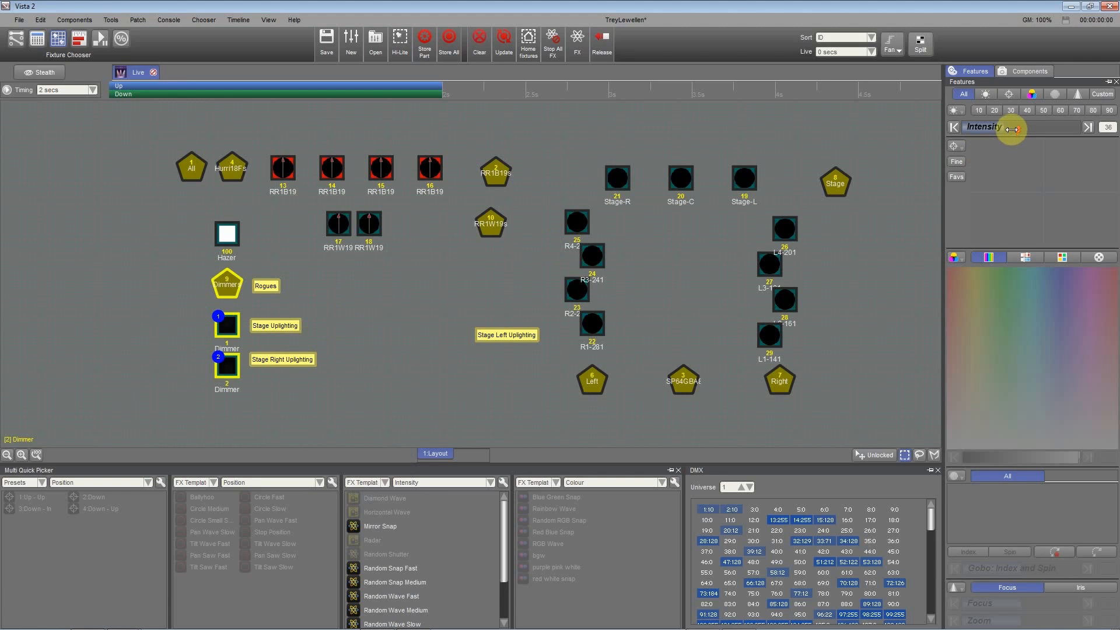
pyautogui.hotkey('alt', 'Tab')
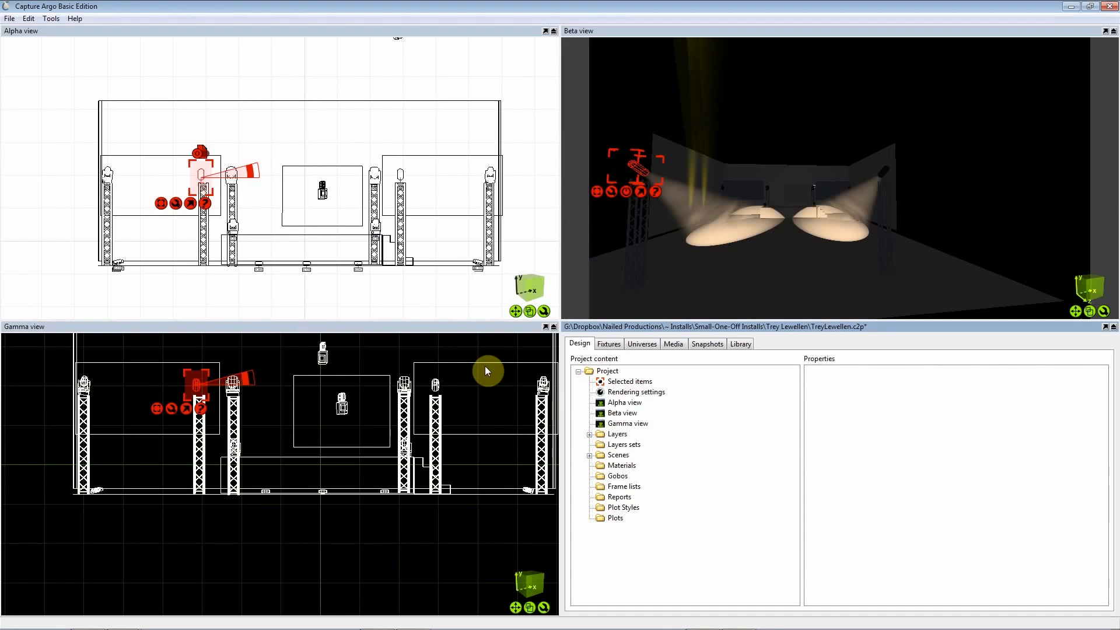
pyautogui.moveTo(748, 277)
pyautogui.mouseDown(button='middle')
pyautogui.moveTo(694, 286)
pyautogui.moveTo(715, 327)
pyautogui.moveTo(726, 309)
pyautogui.moveTo(714, 297)
pyautogui.moveTo(782, 280)
pyautogui.moveTo(718, 260)
pyautogui.mouseUp(button='middle')
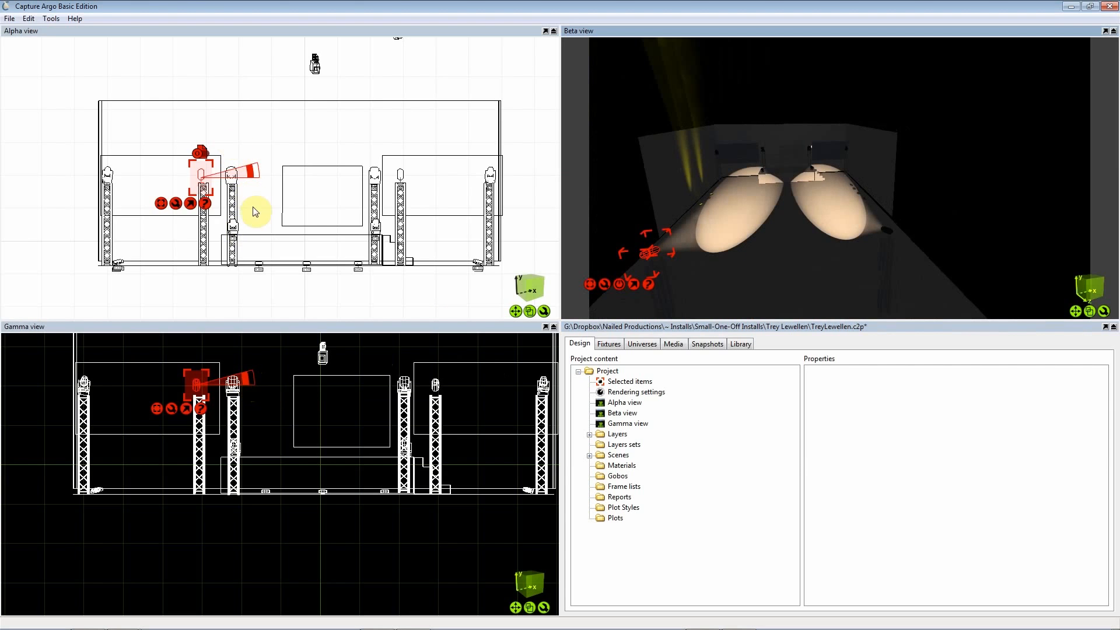
# Step: Show the audience-side towers in the Alpha view's top projection and rotate the left Source Four inward toward the stage centre
pyautogui.click(280, 281)
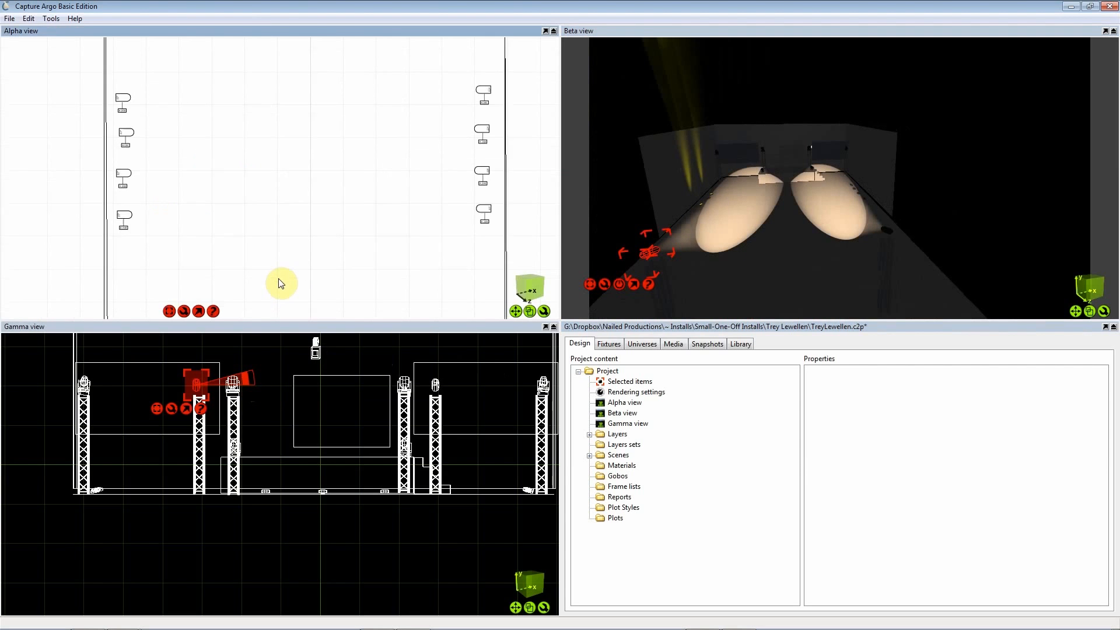
pyautogui.moveTo(288, 250); pyautogui.dragTo(260, 41, button='middle')
pyautogui.moveTo(277, 380); pyautogui.dragTo(264, 338, button='middle')
pyautogui.moveTo(228, 279); pyautogui.dragTo(239, 233, button='middle')
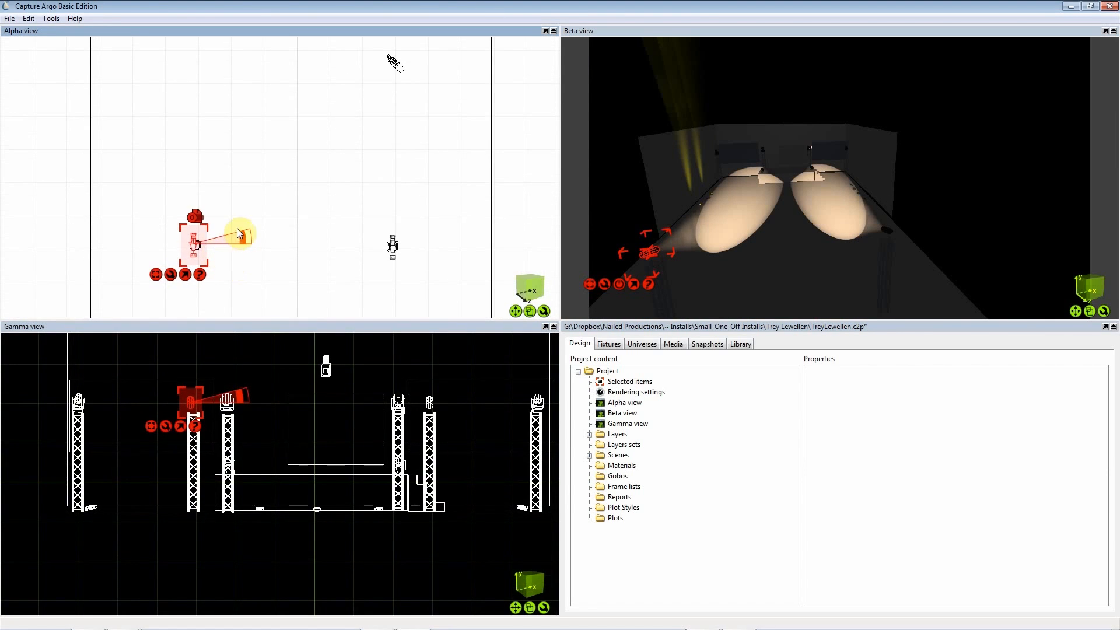
pyautogui.moveTo(244, 242); pyautogui.dragTo(249, 250)
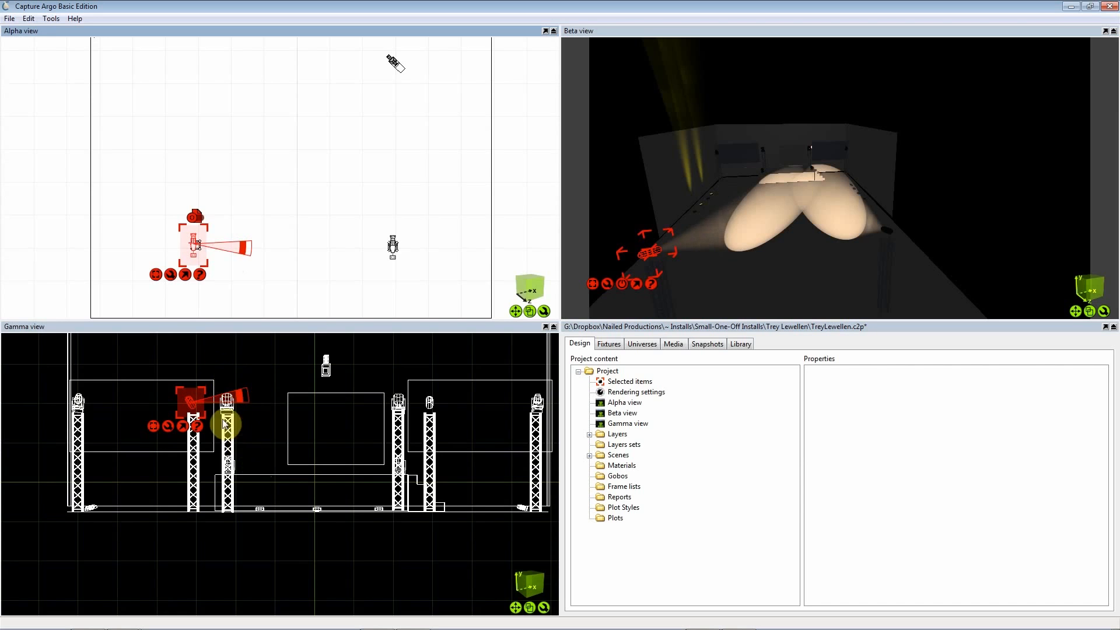
# Step: Show the Gamma view in side projection with the audience-side towers in view
pyautogui.click(276, 447)
pyautogui.press('y')
pyautogui.press('z')
pyautogui.press('x')
pyautogui.moveTo(269, 444); pyautogui.dragTo(140, 453, button='middle')
pyautogui.scroll(-1, 415, 452)
pyautogui.scroll(-2, 414, 452)
pyautogui.moveTo(414, 451); pyautogui.dragTo(376, 452, button='middle')
# Step: Tilt the audience-side Source Four fixtures up in the Gamma view so their beams reach the stage
pyautogui.click(434, 431)
pyautogui.click(454, 442)
pyautogui.click(435, 430)
pyautogui.click(442, 425)
pyautogui.click(451, 435)
pyautogui.moveTo(487, 426); pyautogui.dragTo(488, 435)
pyautogui.click(463, 467)
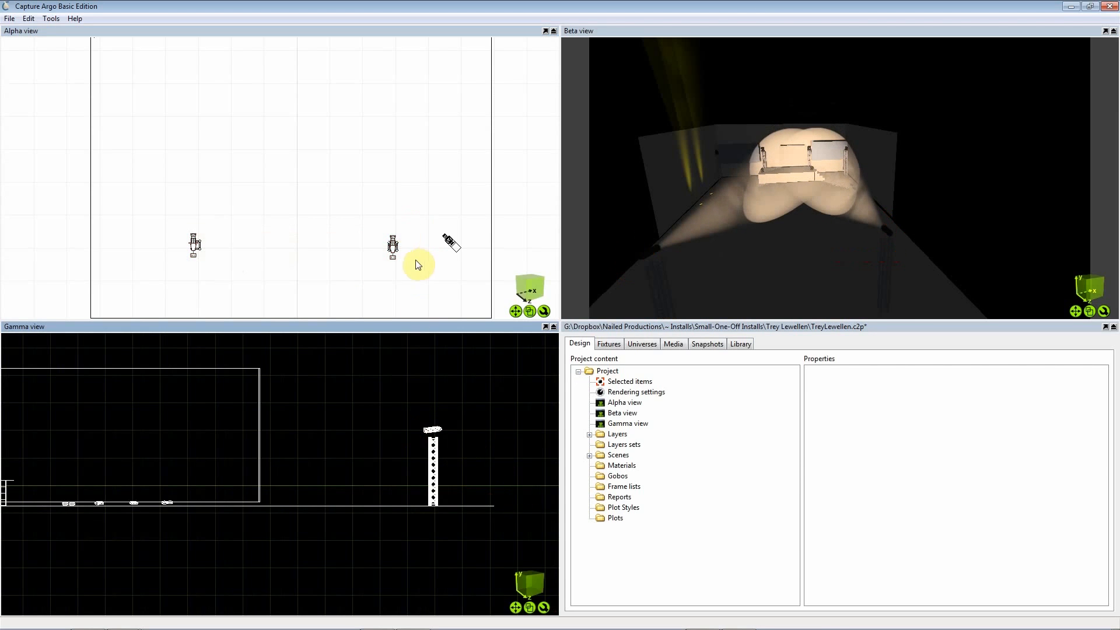
# Step: Rotate the right audience-side Source Four inward toward the stage centre in the Alpha view
pyautogui.click(394, 247)
pyautogui.moveTo(445, 242); pyautogui.dragTo(445, 238)
pyautogui.click(401, 426)
# Step: Open the left audience-side Source Four's light controls and lower its focus to near 0
pyautogui.click(656, 244)
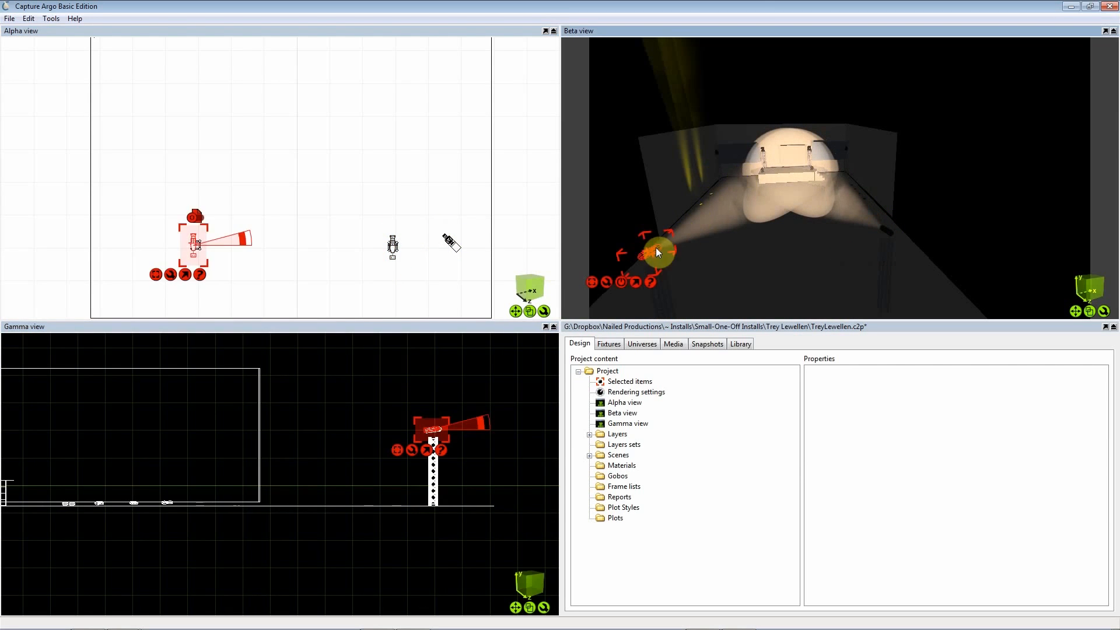
pyautogui.rightClick(605, 282)
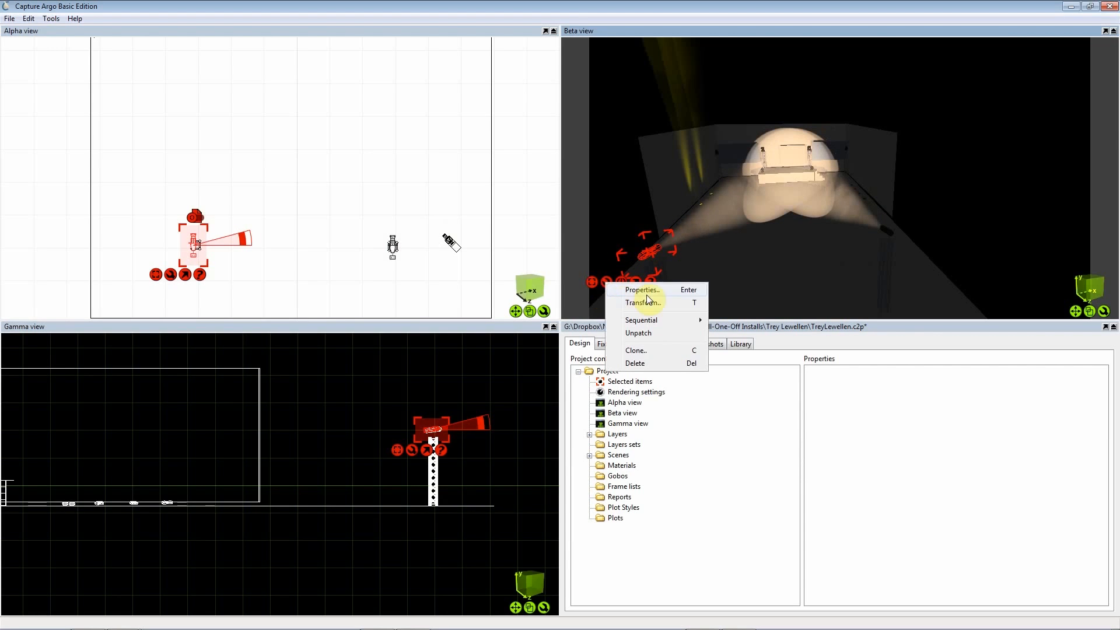
pyautogui.click(626, 280)
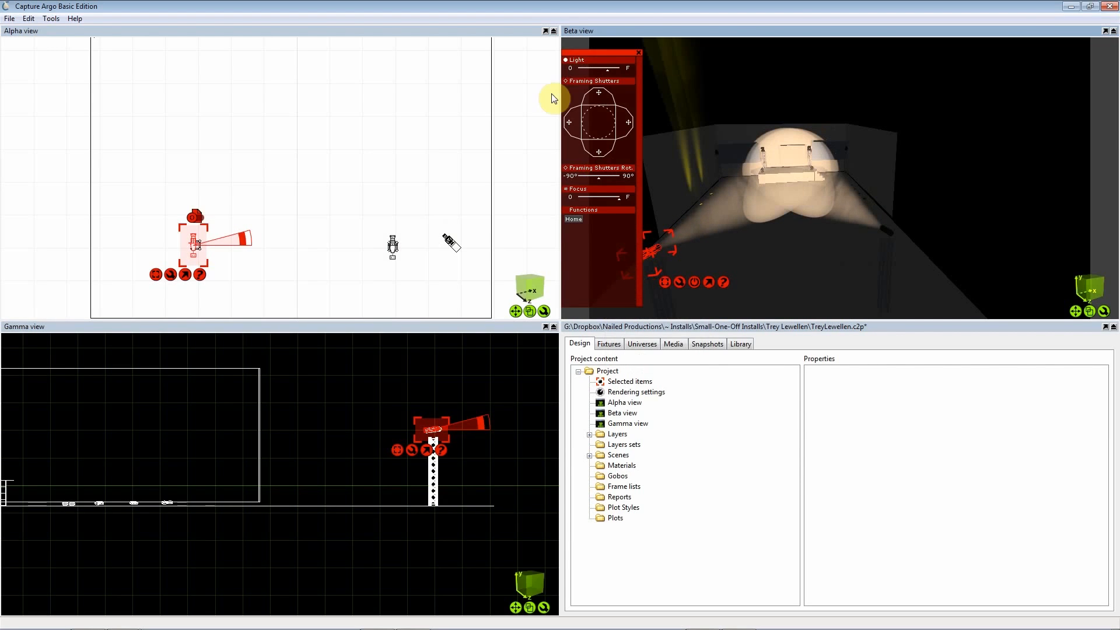
pyautogui.moveTo(611, 198); pyautogui.dragTo(535, 195)
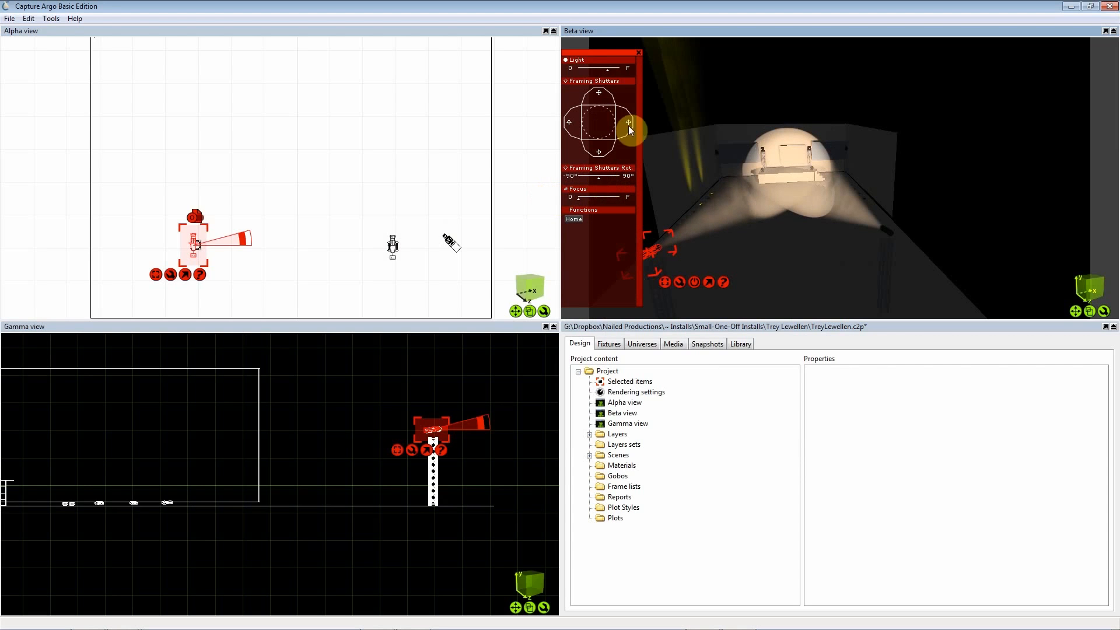
# Step: Move the left Source Four's framing shutters inward on all sides to crop its beam to the stage
pyautogui.moveTo(599, 157); pyautogui.dragTo(598, 141)
pyautogui.moveTo(599, 92); pyautogui.dragTo(598, 99)
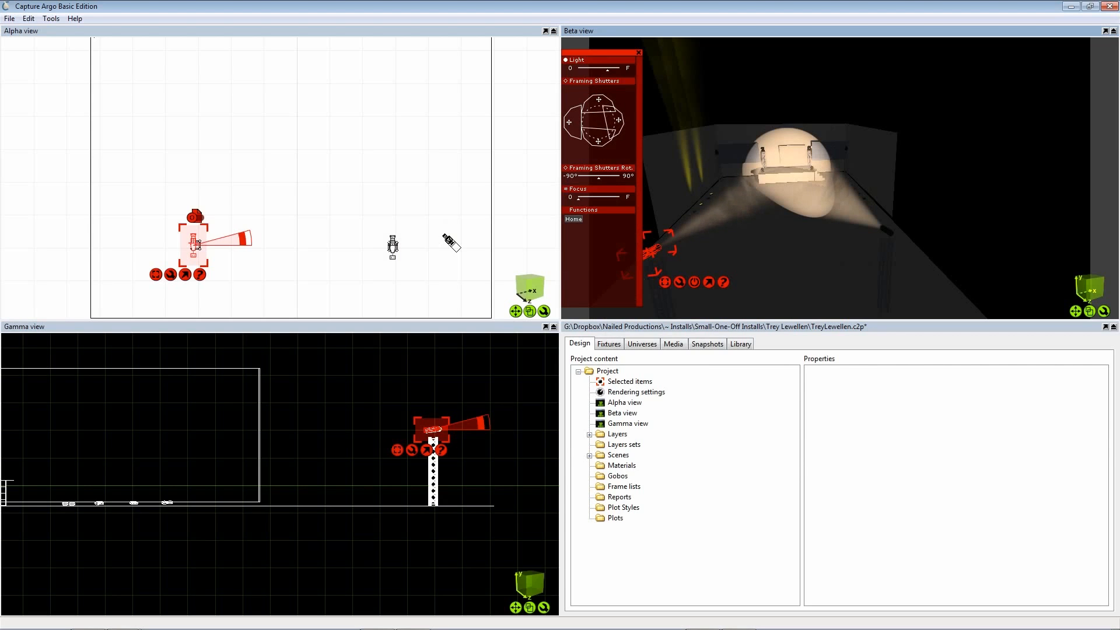
pyautogui.moveTo(569, 122); pyautogui.dragTo(574, 122)
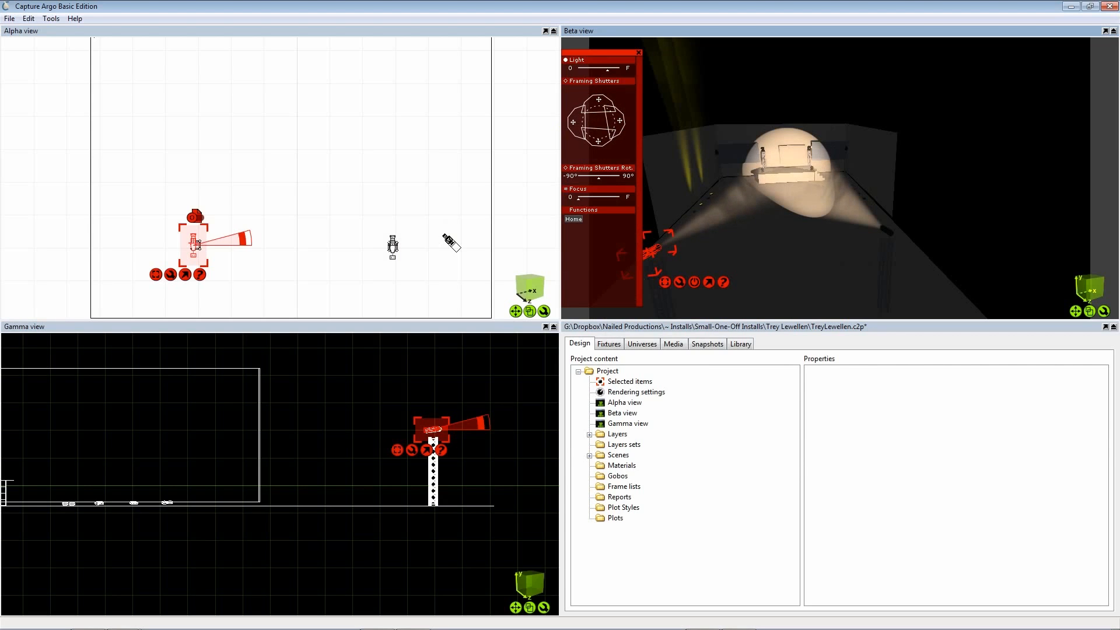
# Step: Lower the right audience-side Source Four's focus to near 0 and move its framing shutters inward to crop the beam to the stage
pyautogui.click(888, 233)
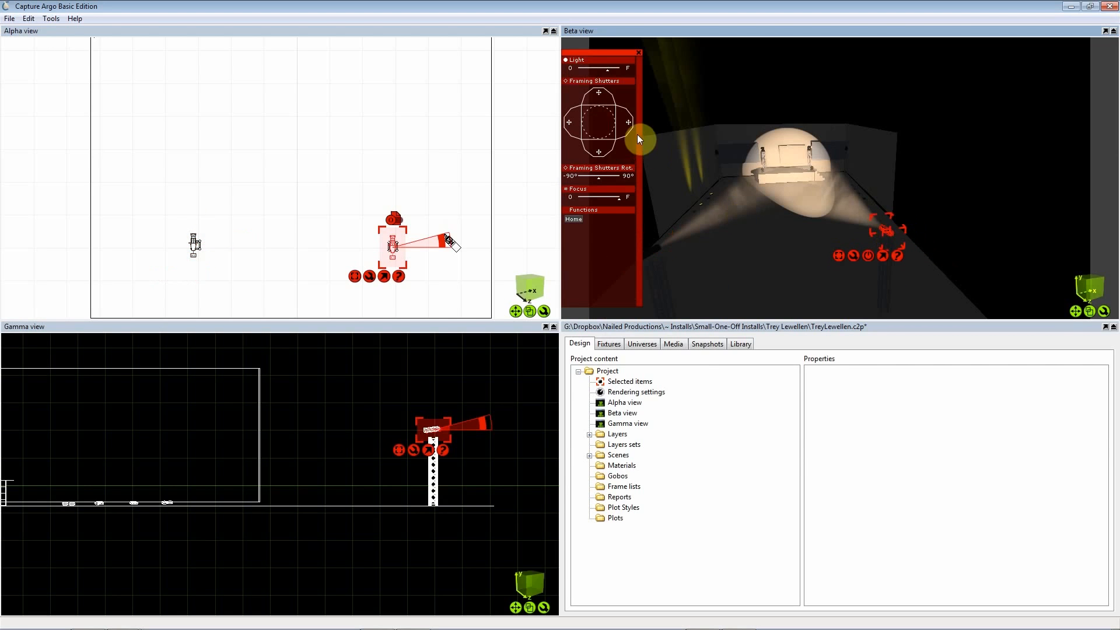
pyautogui.moveTo(629, 122); pyautogui.dragTo(629, 122)
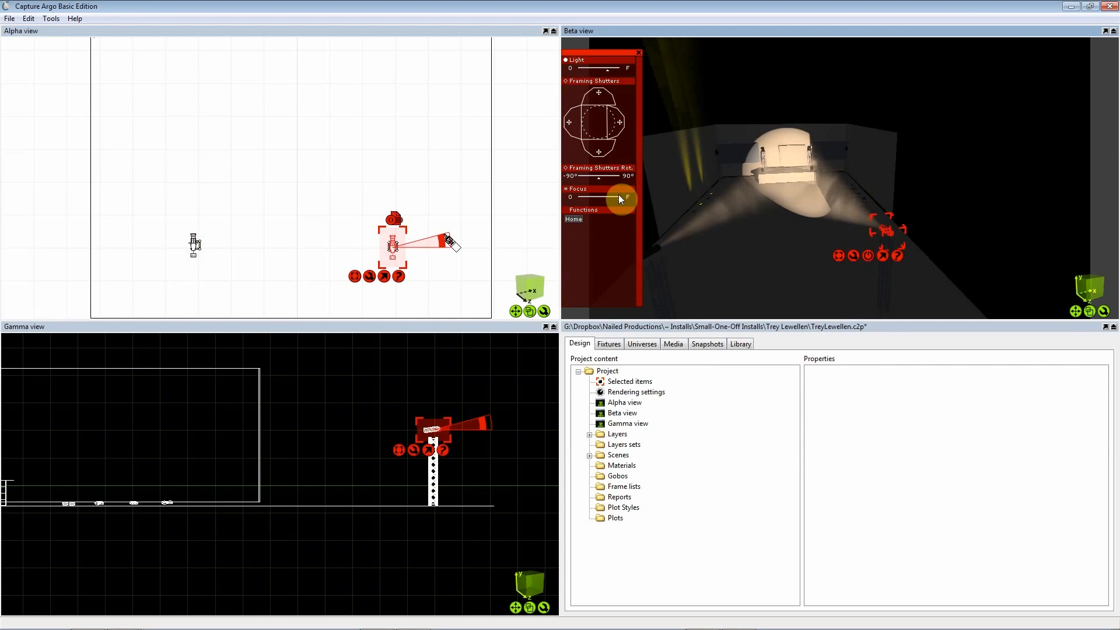
pyautogui.moveTo(620, 198); pyautogui.dragTo(537, 201)
pyautogui.moveTo(590, 89); pyautogui.dragTo(590, 97)
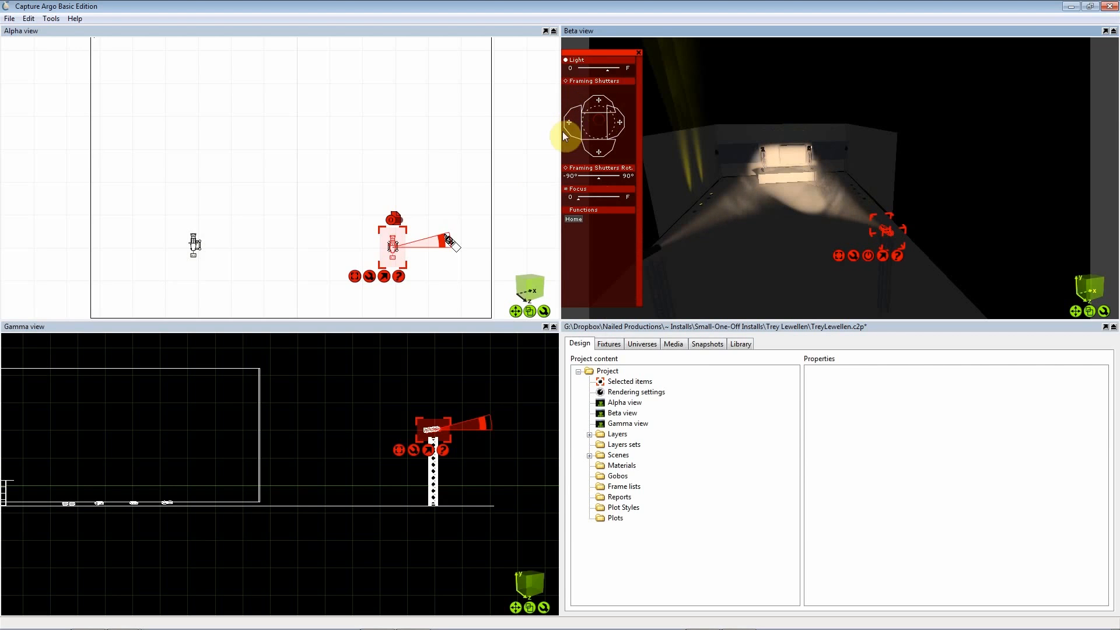
pyautogui.moveTo(569, 122); pyautogui.dragTo(598, 143)
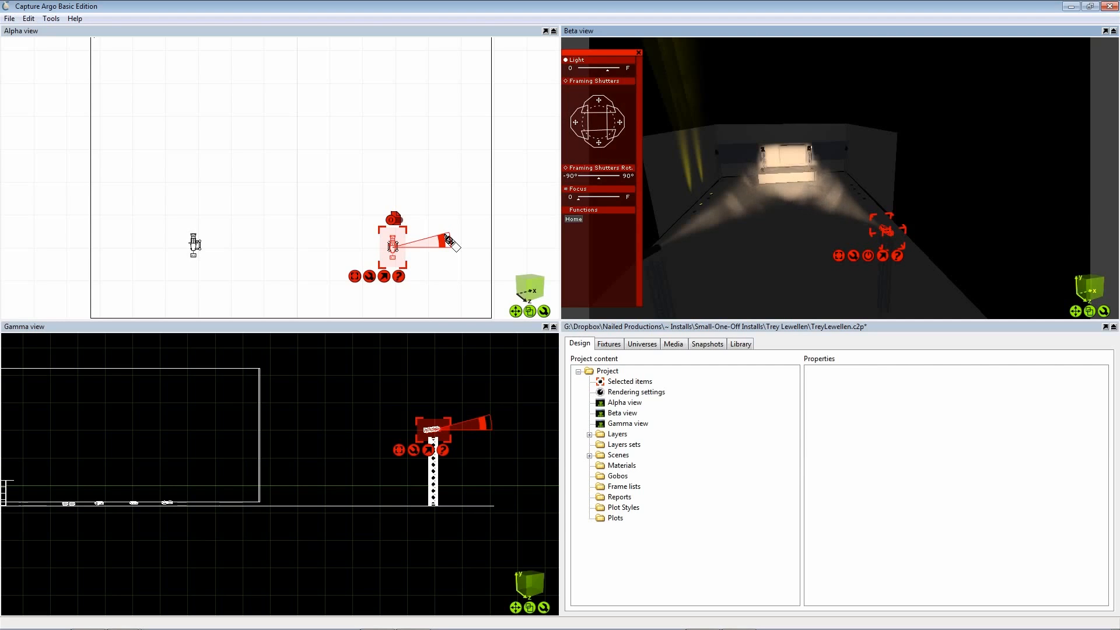
pyautogui.moveTo(598, 142); pyautogui.dragTo(598, 139)
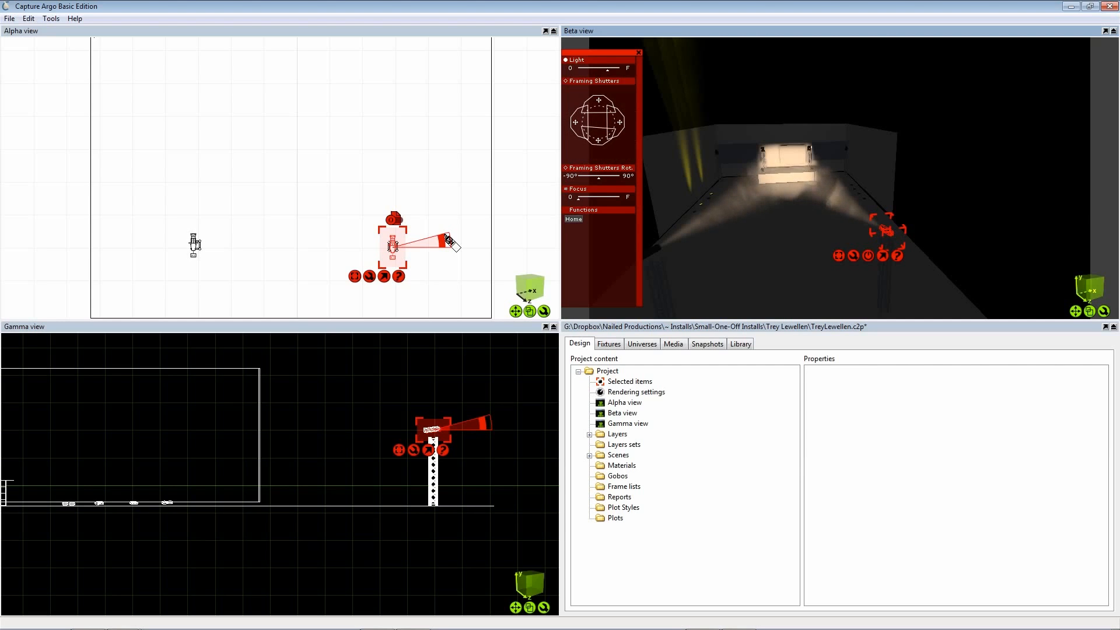
pyautogui.click(640, 220)
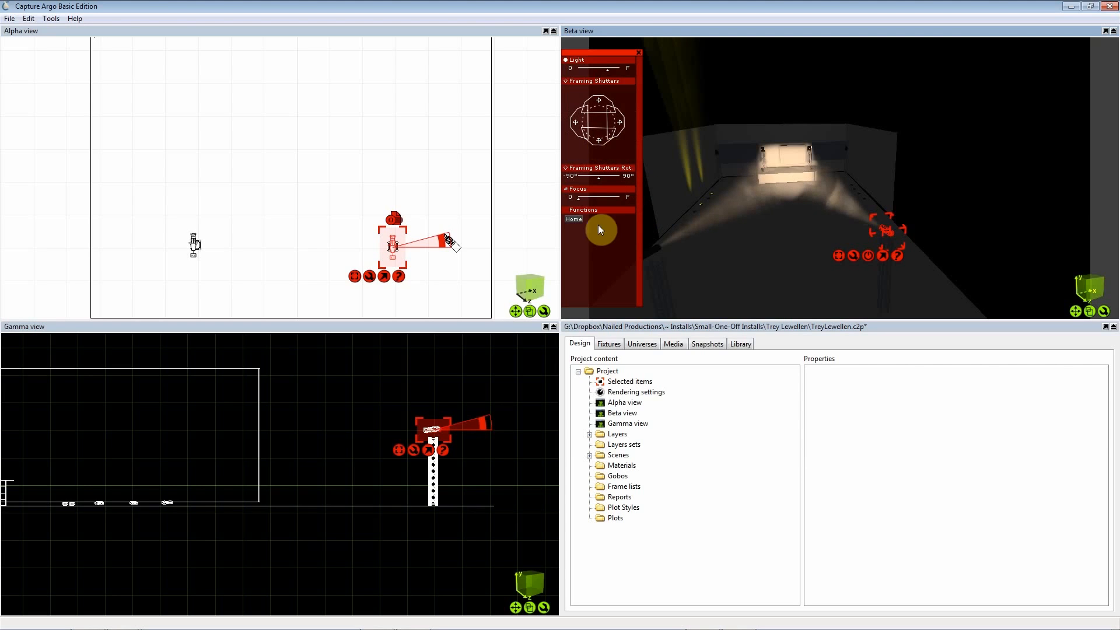
pyautogui.moveTo(611, 174); pyautogui.dragTo(597, 176)
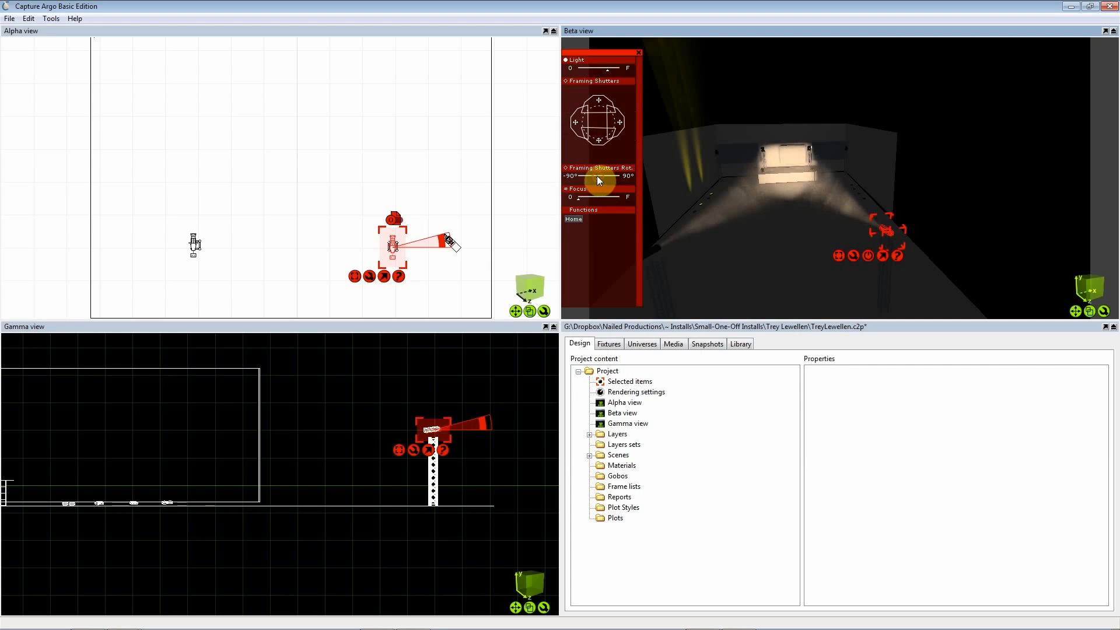
# Step: Fine-tune the lower framing shutter of the left Source Four and close the light controls
pyautogui.click(487, 401)
pyautogui.click(432, 430)
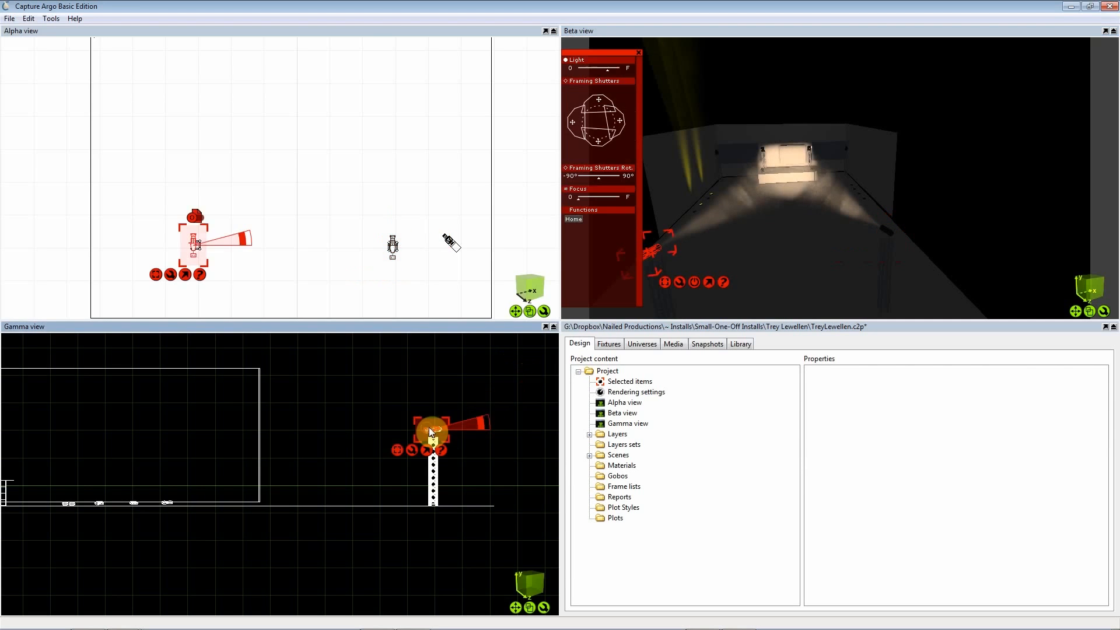
pyautogui.moveTo(607, 146); pyautogui.dragTo(601, 141)
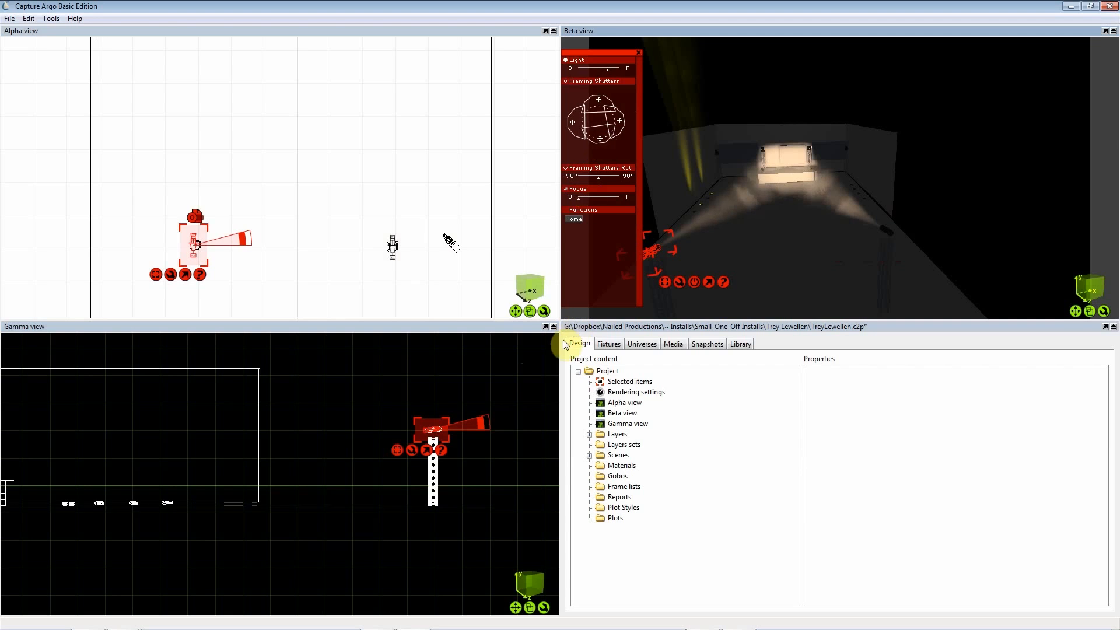
pyautogui.click(483, 362)
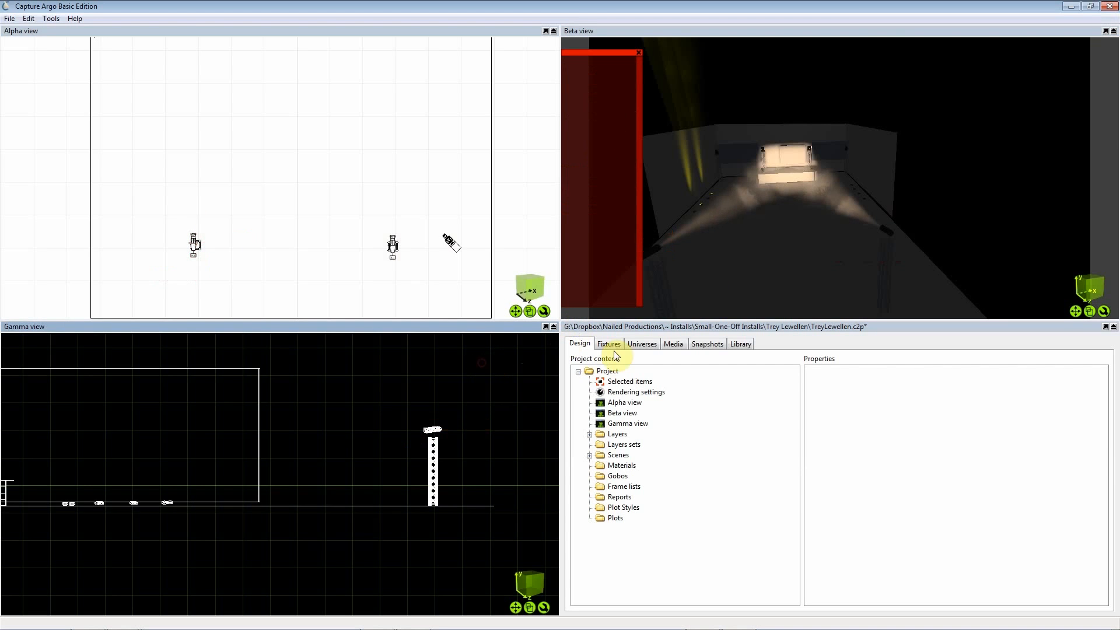
pyautogui.click(639, 52)
pyautogui.moveTo(841, 178)
pyautogui.mouseDown(button='middle')
pyautogui.moveTo(782, 201)
pyautogui.moveTo(881, 210)
pyautogui.moveTo(841, 170)
pyautogui.mouseUp(button='middle')
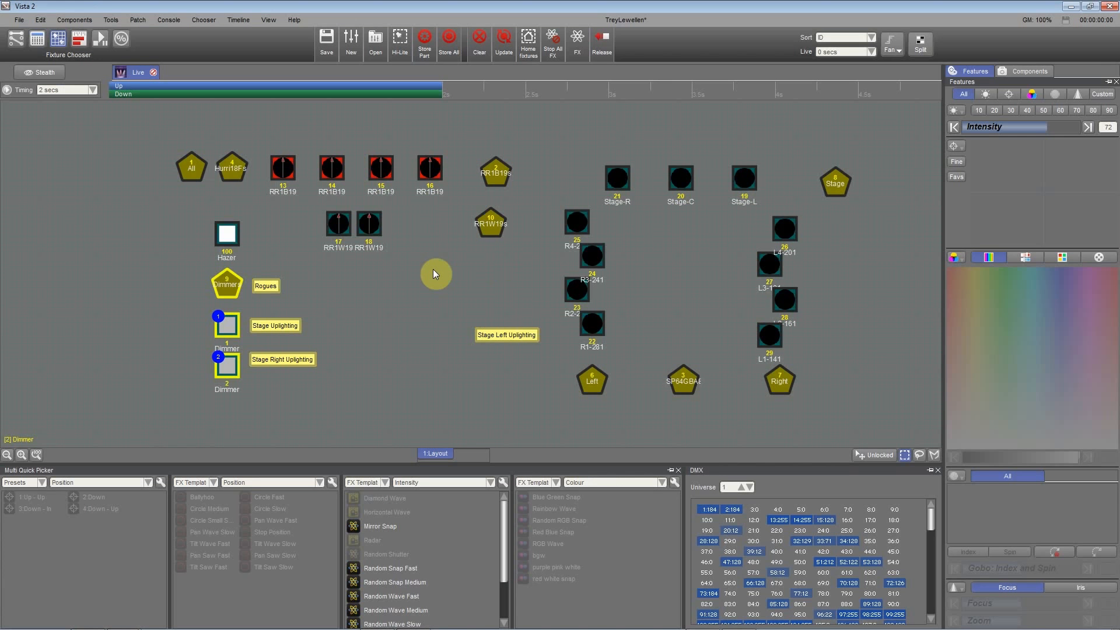
# Step: Switch to Vista 2 and move the Hurri18Fs group and the Hazer beneath the All group in the layout
pyautogui.moveTo(345, 400); pyautogui.dragTo(157, 265)
pyautogui.click(384, 317)
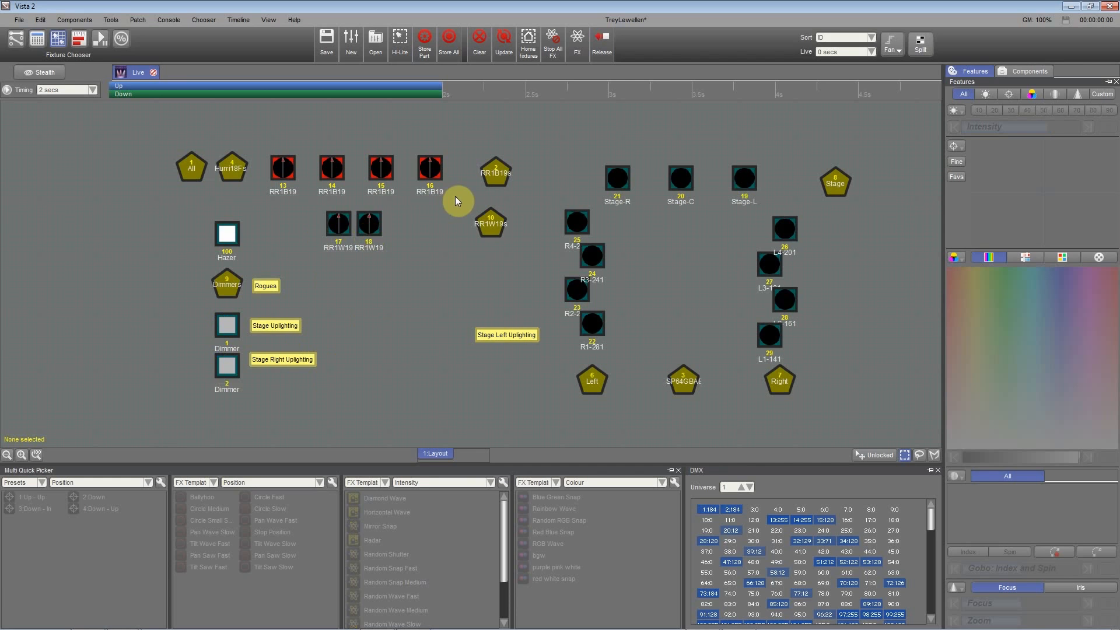
pyautogui.moveTo(407, 239); pyautogui.dragTo(325, 217)
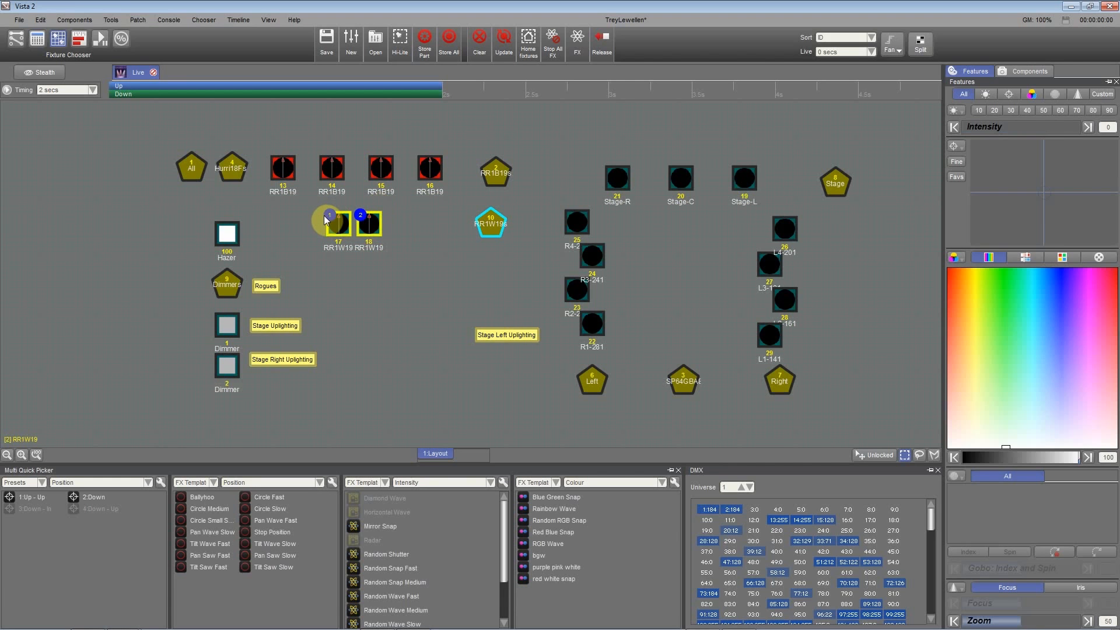
pyautogui.click(241, 187)
pyautogui.moveTo(221, 245); pyautogui.dragTo(229, 216)
pyautogui.click(233, 193)
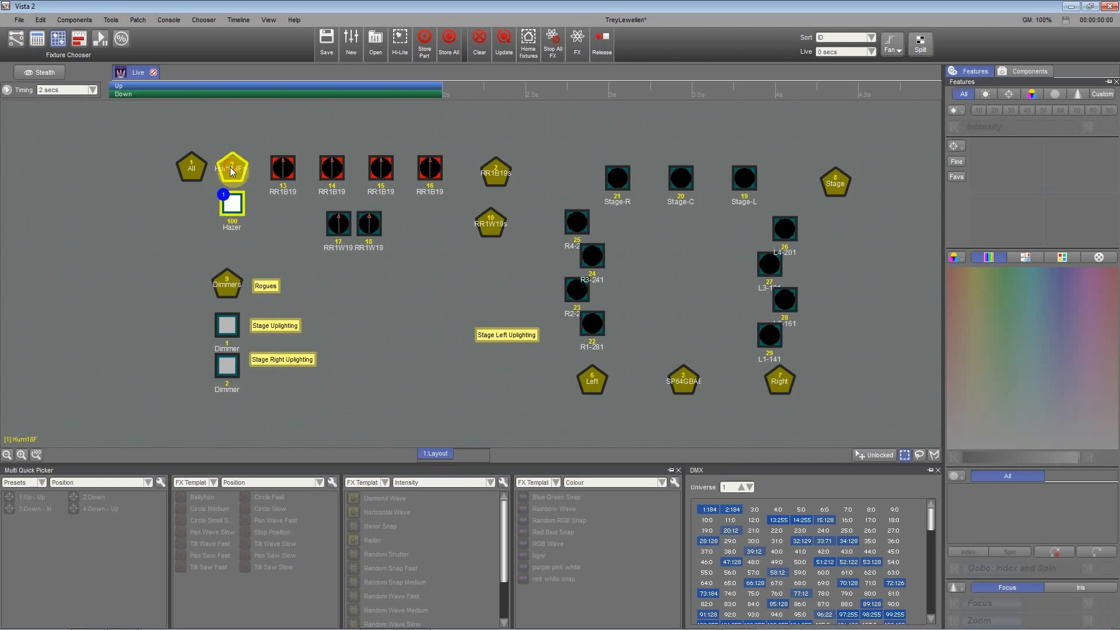
pyautogui.hotkey('ctrl', 'a')
pyautogui.click(250, 230)
# Step: Move the Stage Left Uplighting label slightly lower, beside the Left group, and clear the selection
pyautogui.moveTo(500, 336); pyautogui.dragTo(519, 364)
pyautogui.moveTo(633, 356); pyautogui.dragTo(553, 223)
pyautogui.click(86, 214)
# Step: Look up fixture 13's DMX address in the Vista 2 patch list and repatch the second listed Rogue R1 Beam in Capture to A.13
pyautogui.click(16, 38)
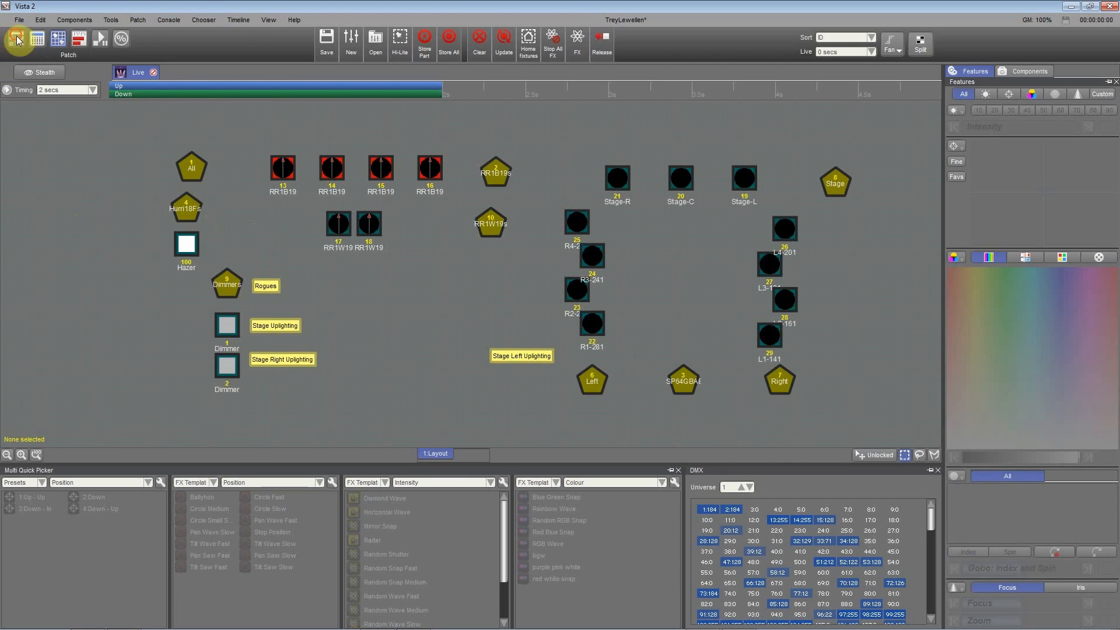
pyautogui.moveTo(70, 158); pyautogui.dragTo(376, 169)
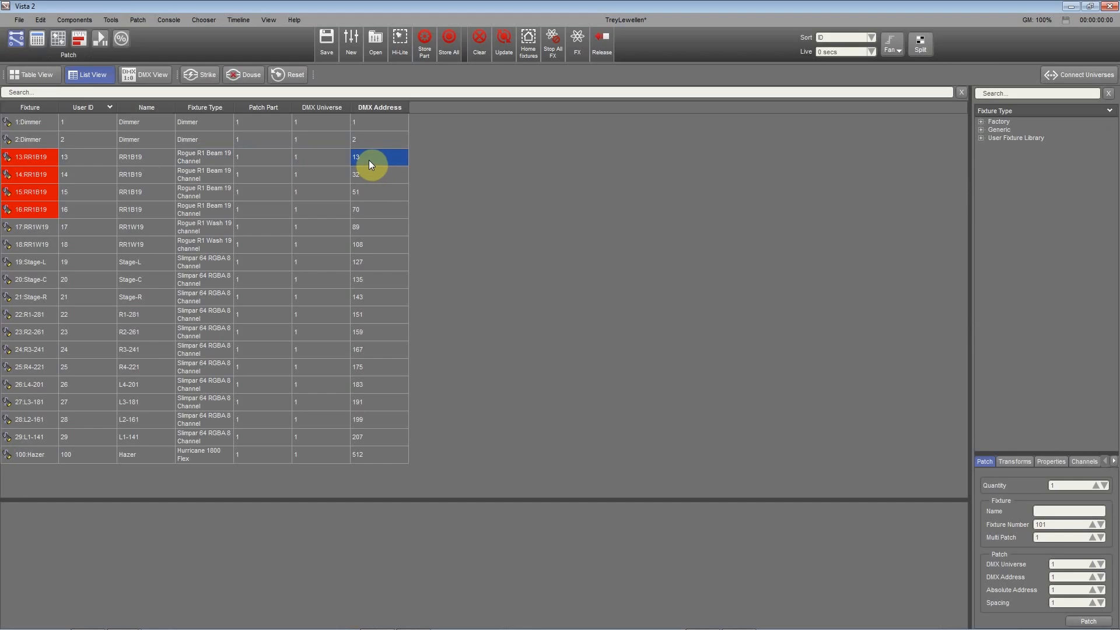
pyautogui.hotkey('alt', 'Tab')
pyautogui.click(610, 344)
pyautogui.click(709, 423)
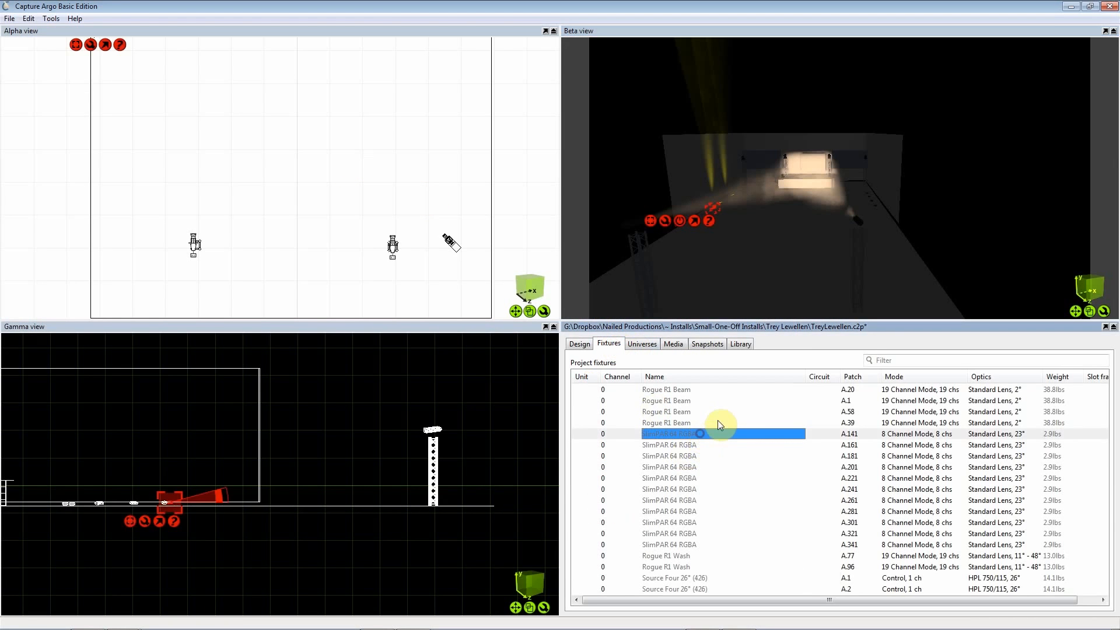
pyautogui.click(684, 390)
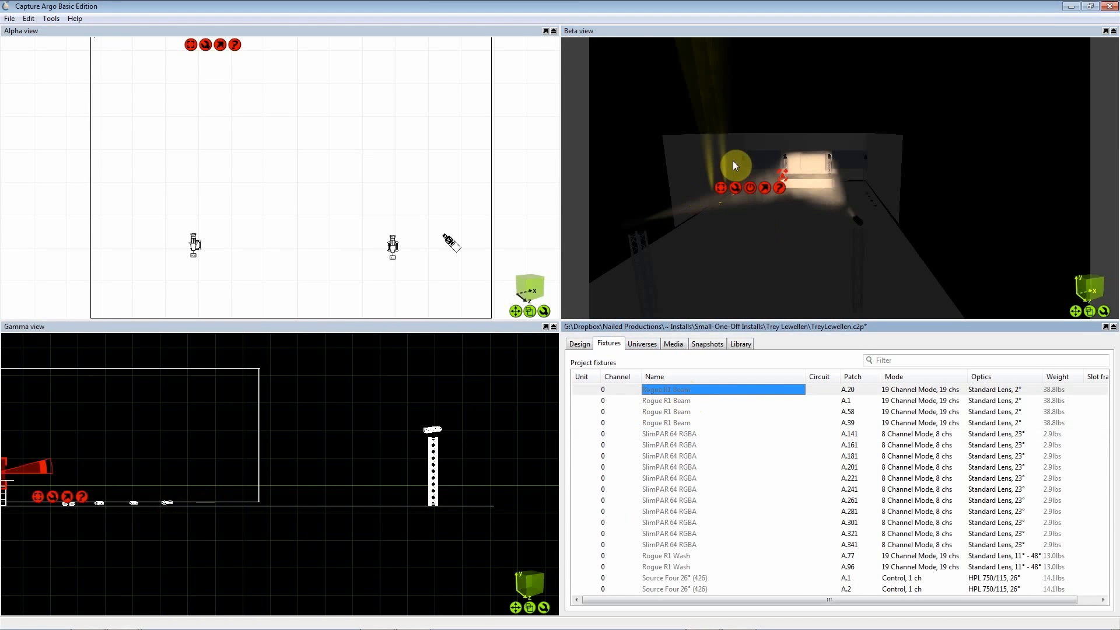
pyautogui.click(756, 425)
pyautogui.click(677, 400)
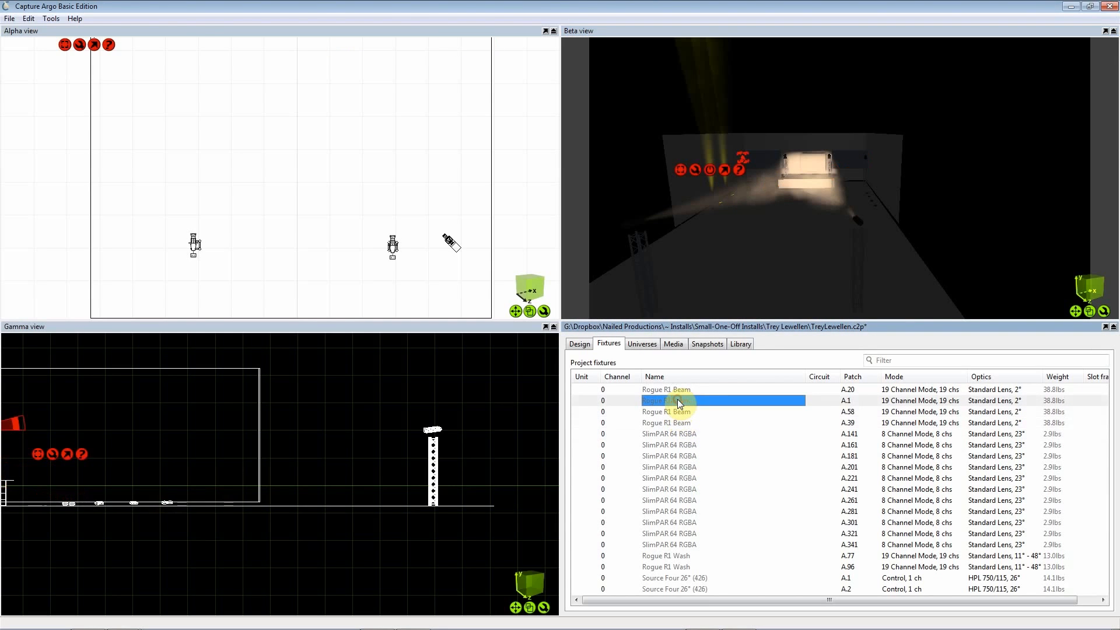
pyautogui.click(850, 402)
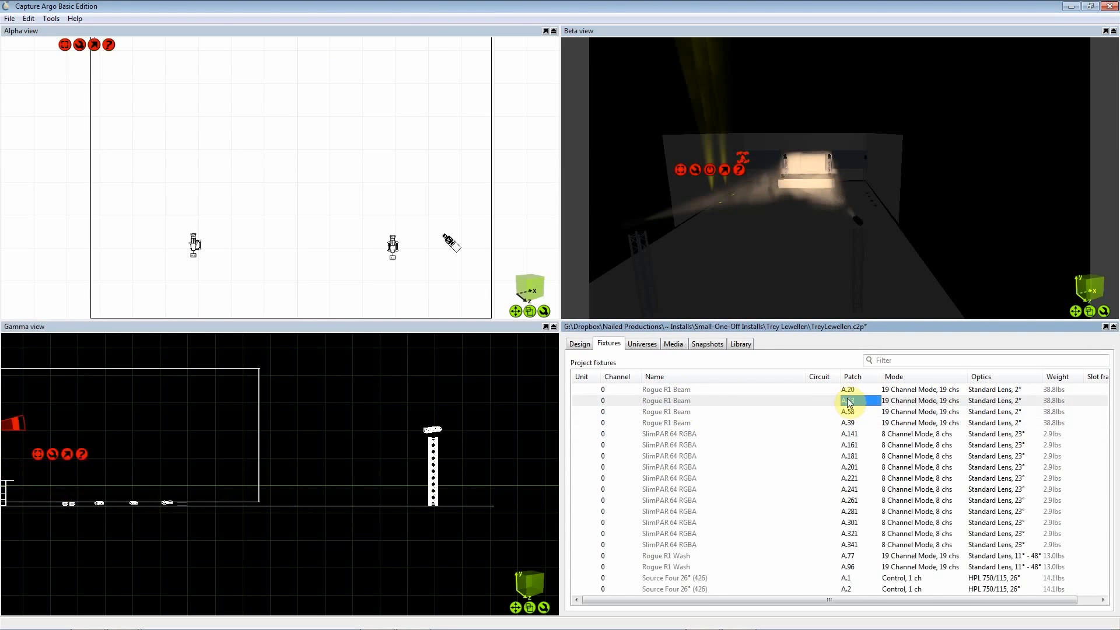
# Step: Check fixture 14's address in Vista 2 and set the first listed Rogue R1 Beam's patch in Capture to A.32
pyautogui.hotkey('alt', 'Tab')
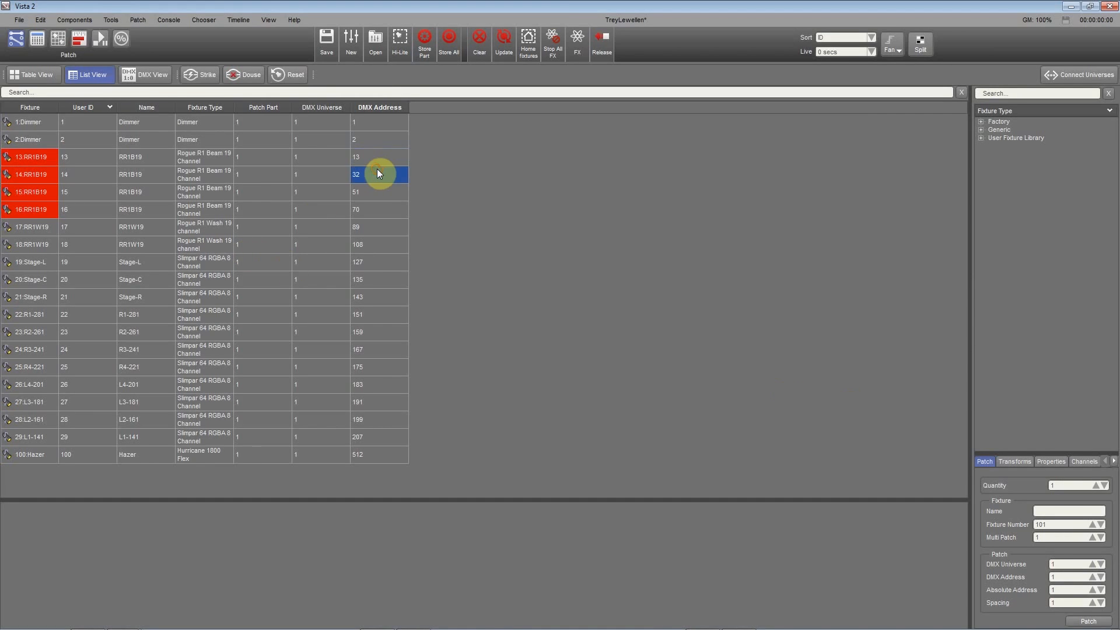
pyautogui.hotkey('alt', 'Tab')
pyautogui.click(850, 412)
pyautogui.click(847, 390)
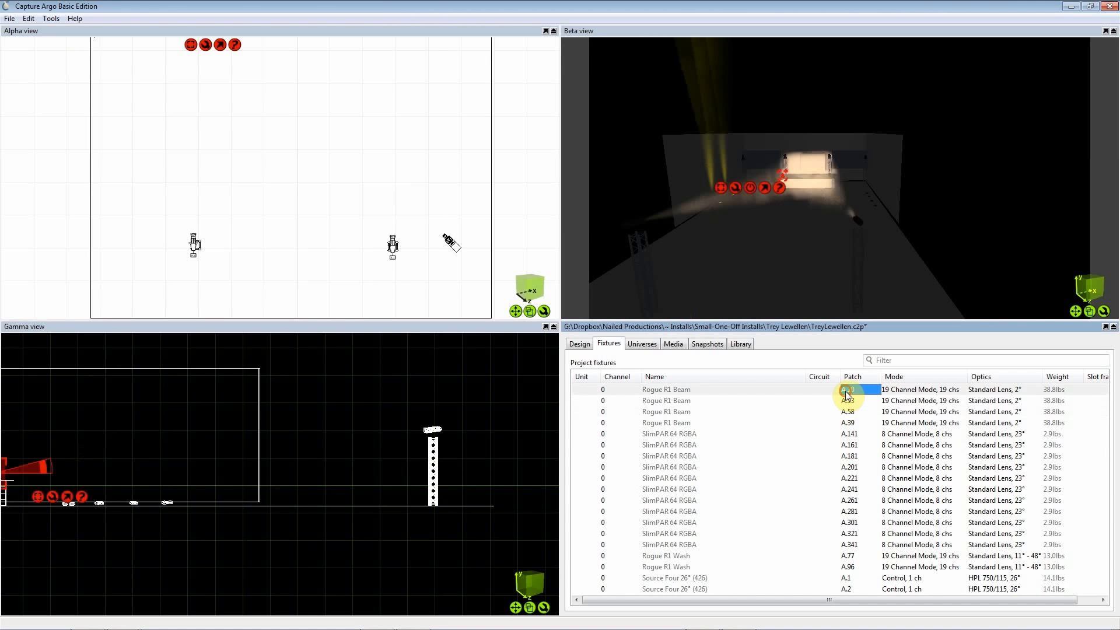
pyautogui.write('A.32')
pyautogui.press('Return')
# Step: Check fixture 15's address in Vista 2 and set the fourth listed Rogue R1 Beam's patch in Capture to A.51
pyautogui.click(852, 402)
pyautogui.click(851, 411)
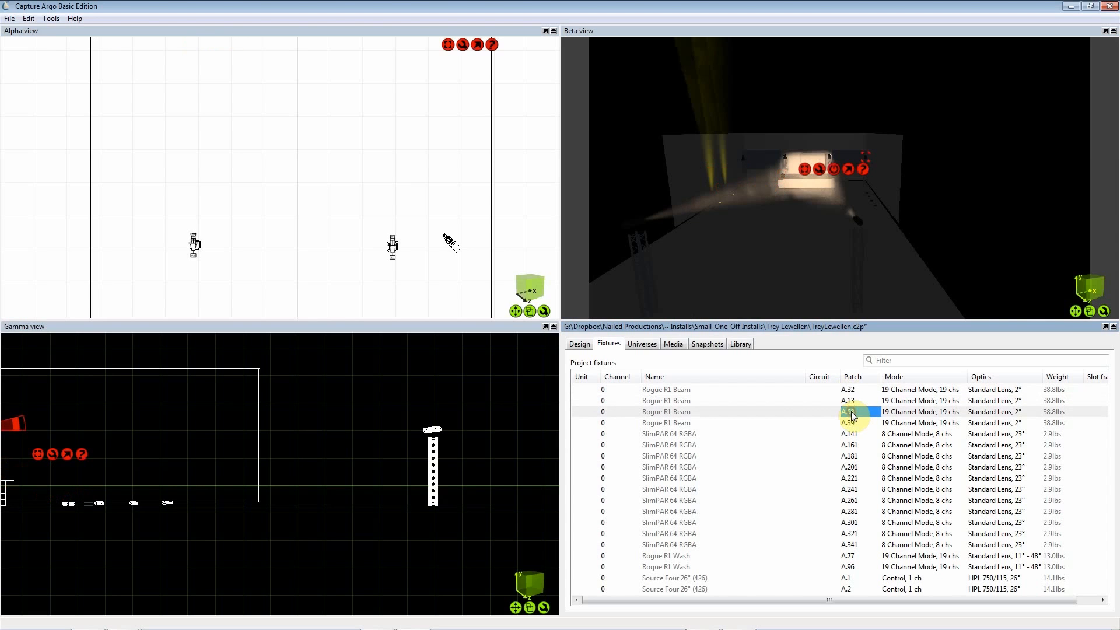
pyautogui.hotkey('alt', 'Tab')
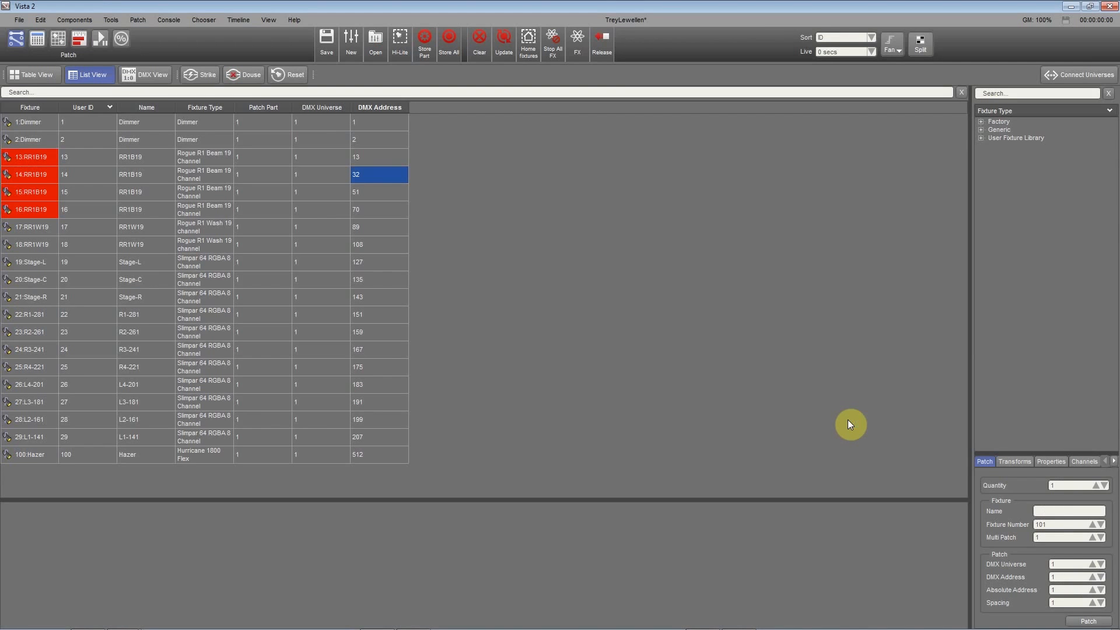
pyautogui.hotkey('alt', 'Tab')
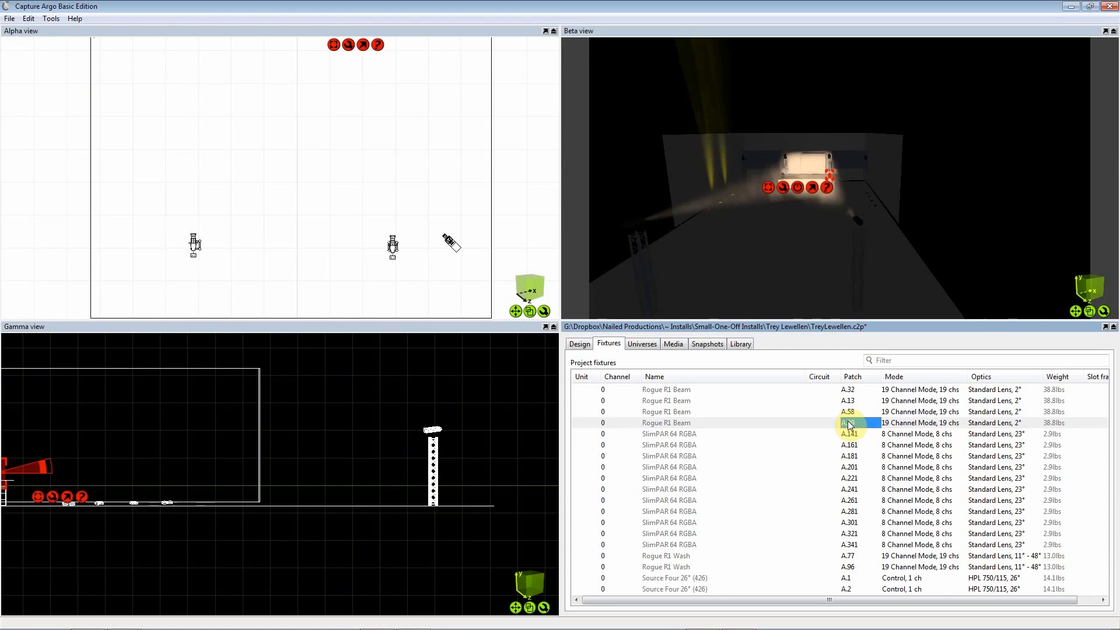
pyautogui.press('Return')
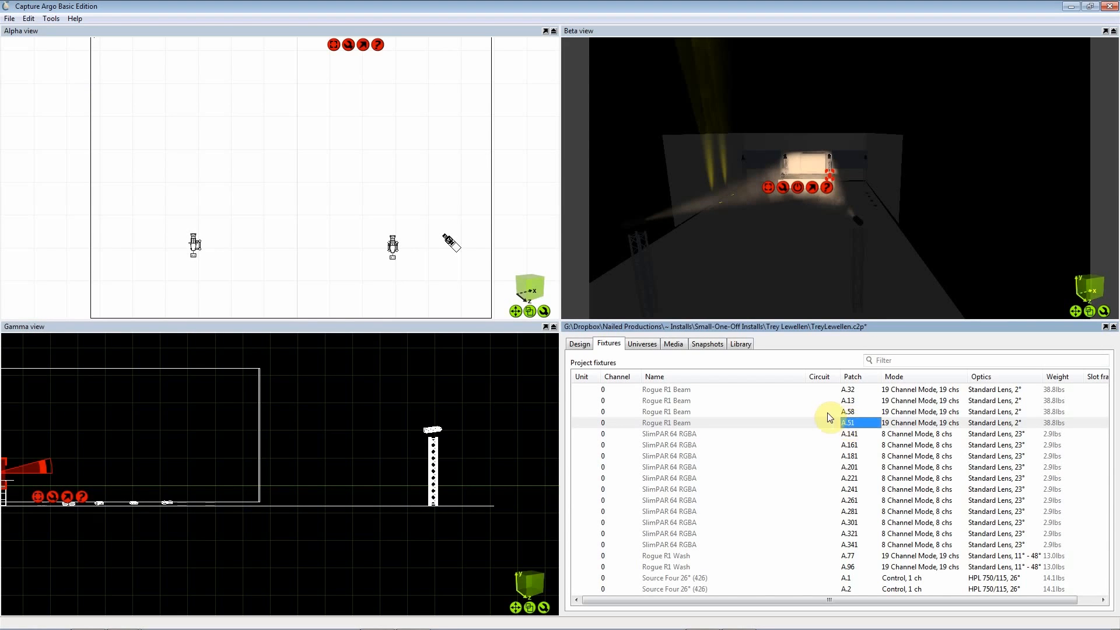
# Step: Set the third listed Rogue R1 Beam's patch to A.70
pyautogui.click(853, 401)
pyautogui.click(851, 420)
pyautogui.click(852, 412)
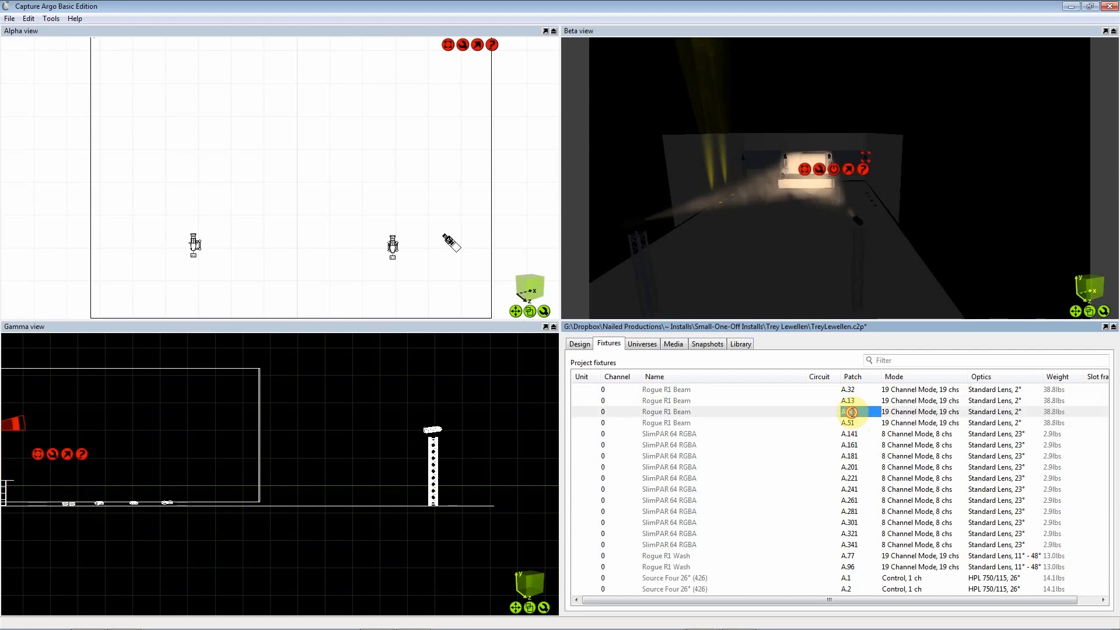
pyautogui.write('70')
pyautogui.press('Return')
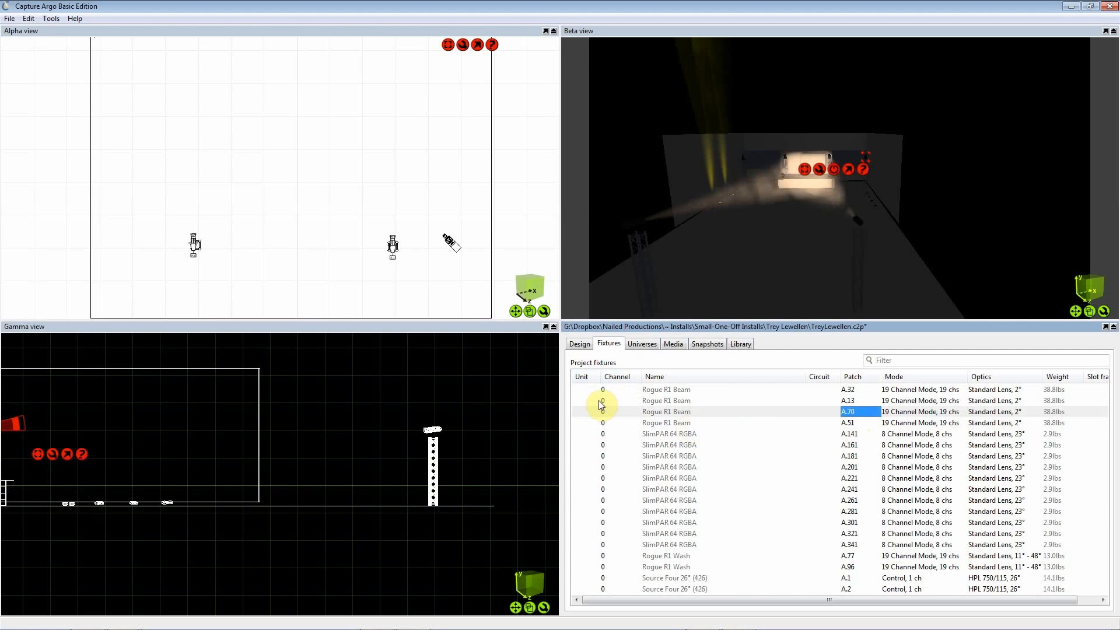
# Step: Look up the RR1W19 addresses in Vista 2 and set the two Rogue R1 Wash patches in Capture to A.89 and A.108
pyautogui.hotkey('alt', 'Tab')
pyautogui.click(133, 231)
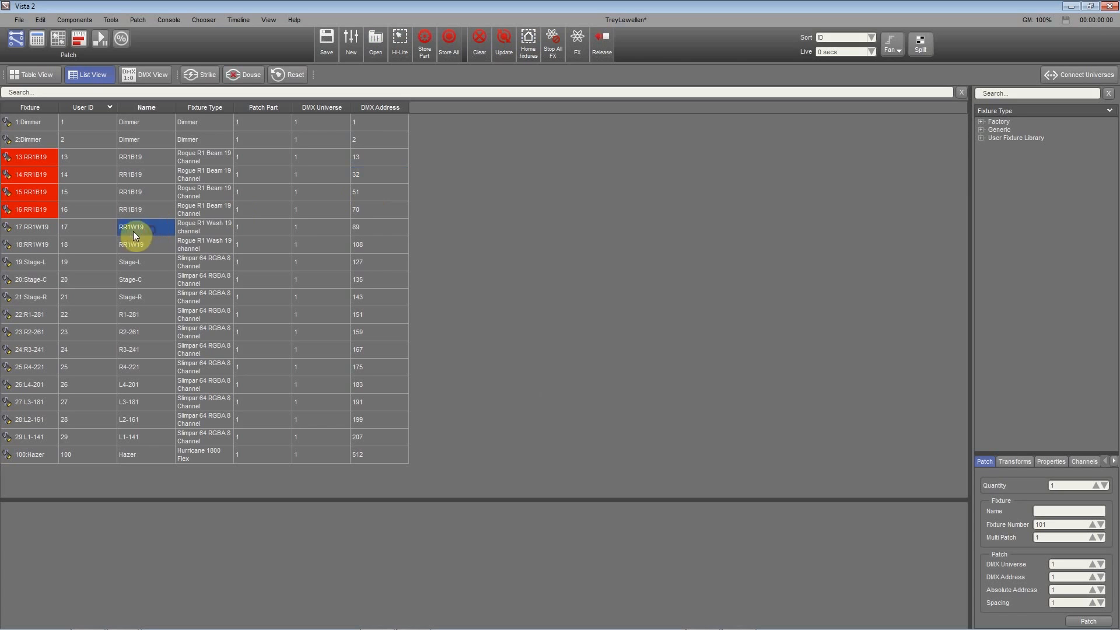
pyautogui.click(355, 227)
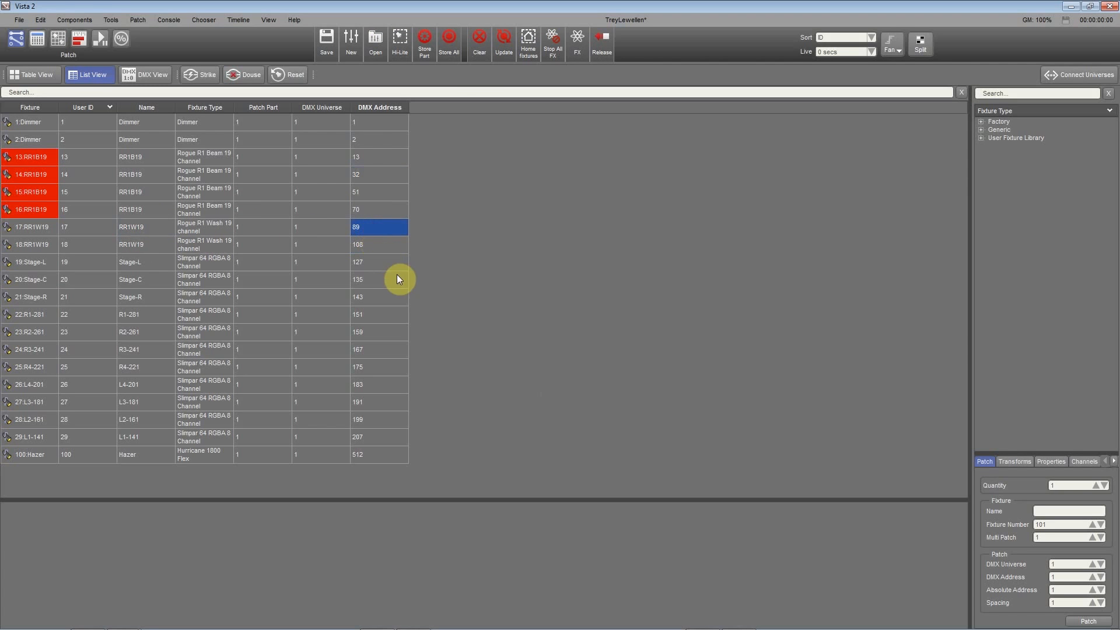
pyautogui.hotkey('alt', 'Tab')
pyautogui.click(688, 435)
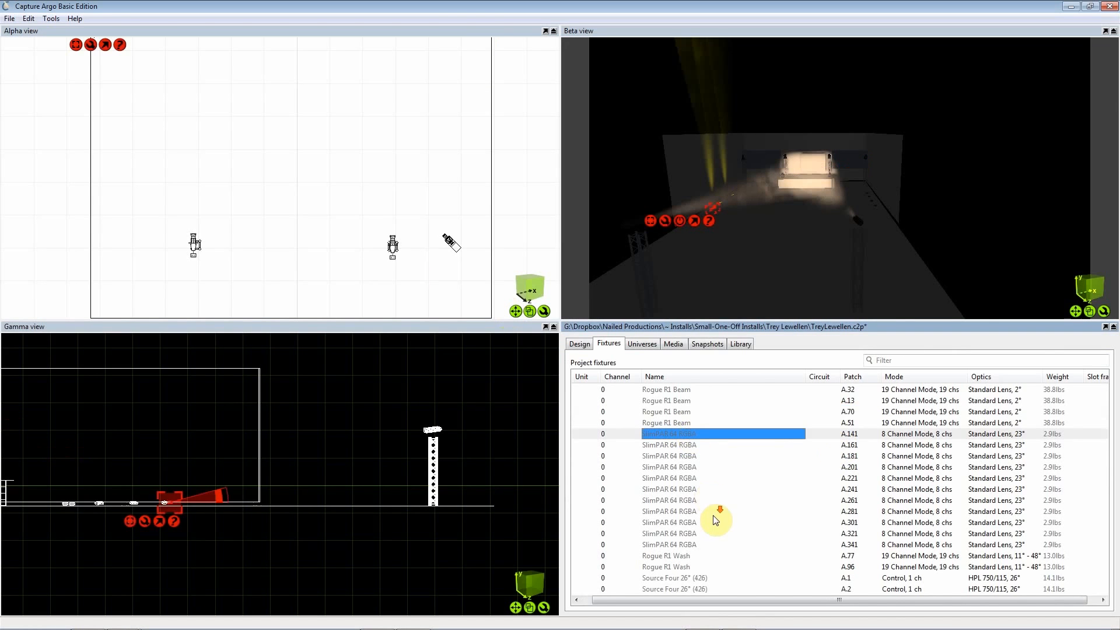
pyautogui.doubleClick(853, 555)
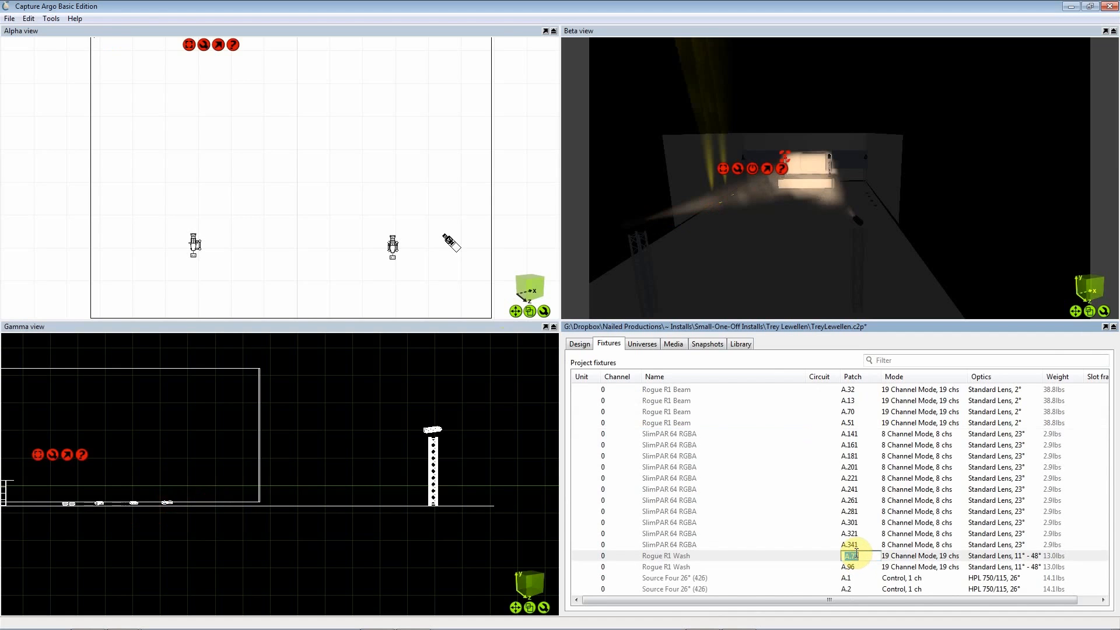
pyautogui.write('89')
pyautogui.doubleClick(856, 567)
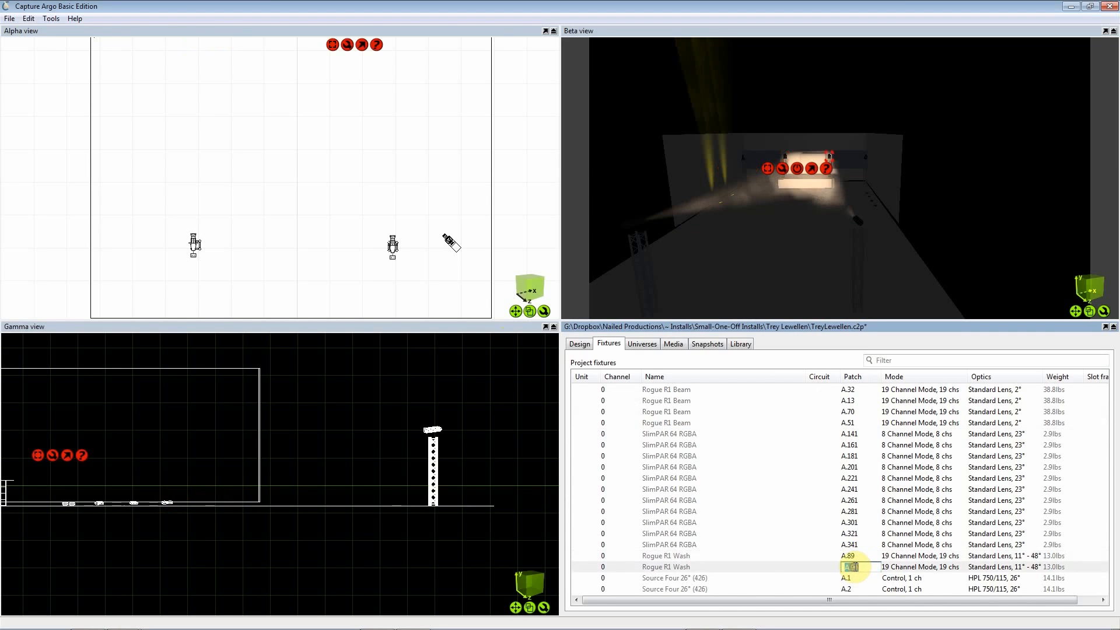
pyautogui.write('108')
pyautogui.press('Return')
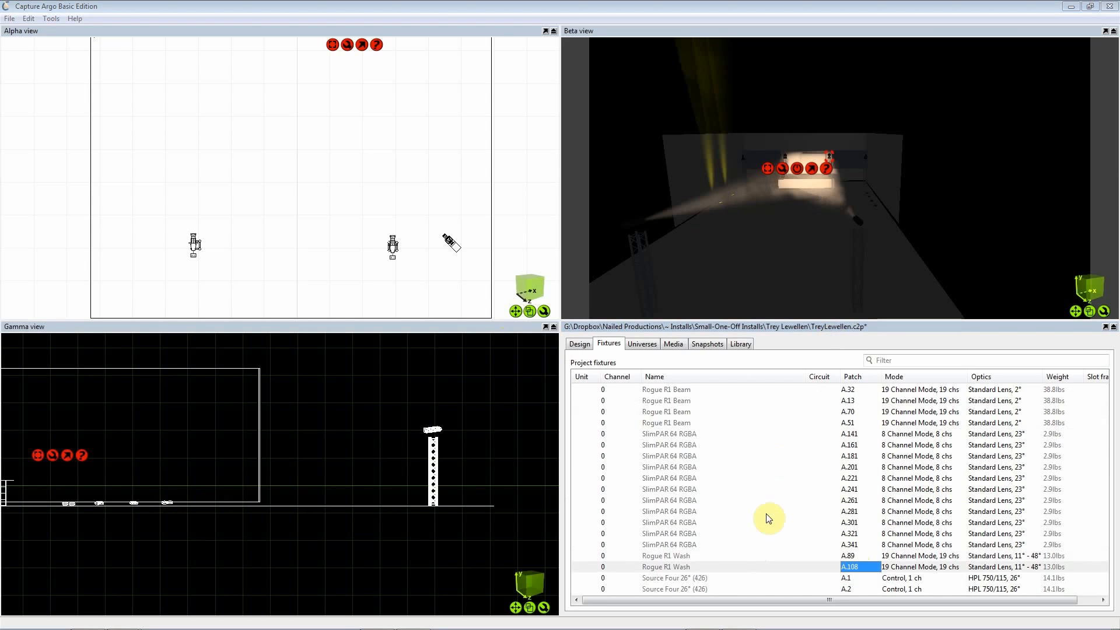
# Step: Select the A.141 SlimPAR 64 RGBA in Capture and look up Stage-L's DMX address in the Vista 2 patch list
pyautogui.click(722, 544)
pyautogui.click(720, 434)
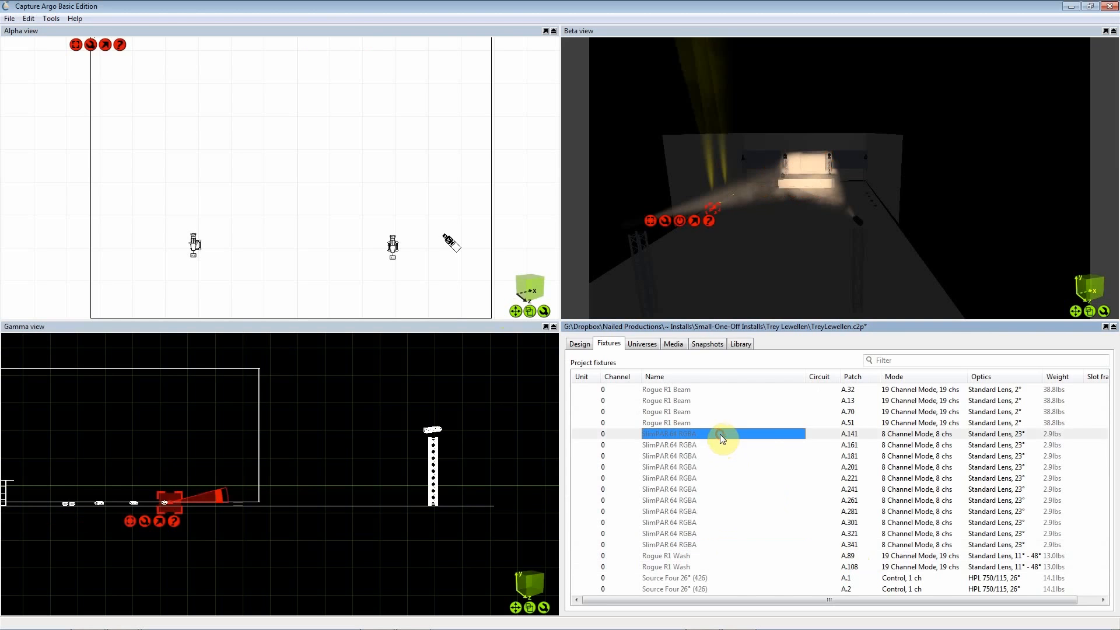
pyautogui.click(847, 434)
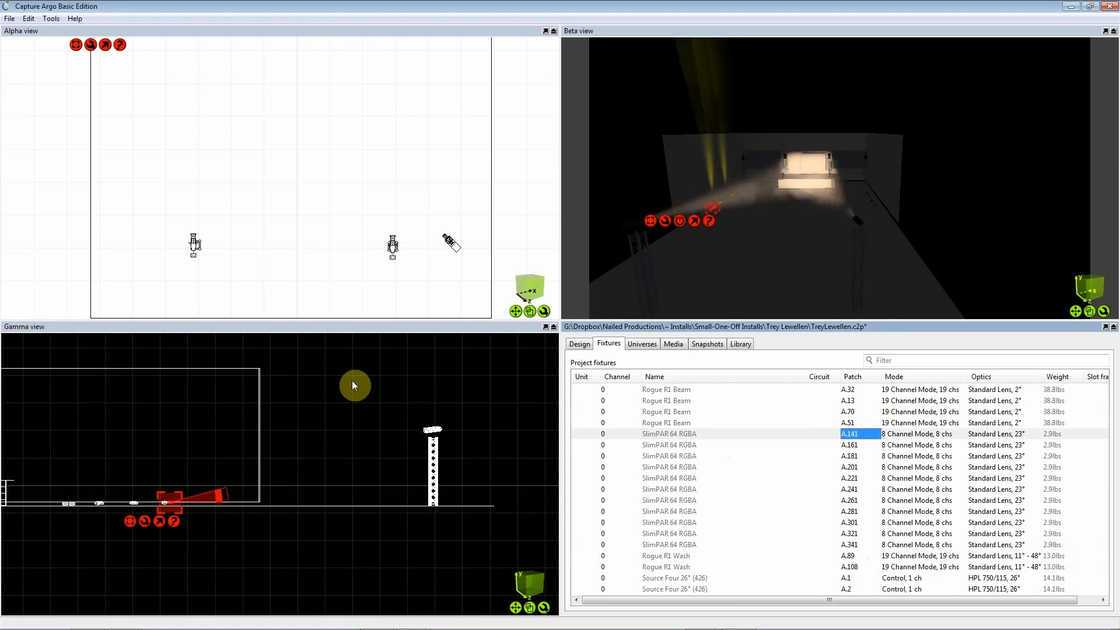
pyautogui.hotkey('alt', 'Tab')
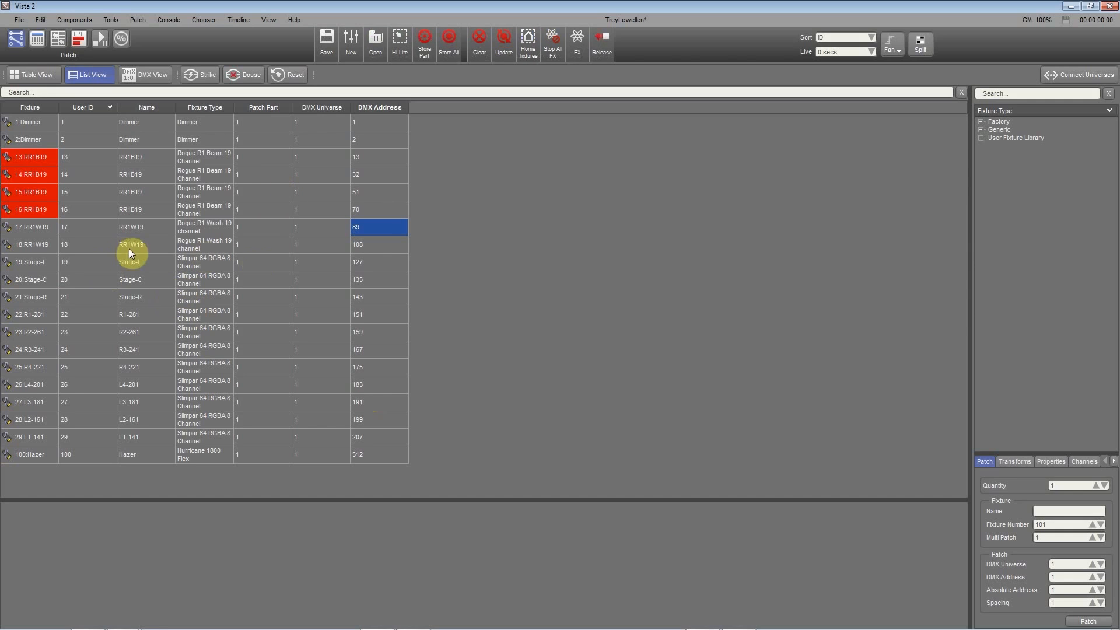
pyautogui.click(134, 245)
pyautogui.click(356, 269)
pyautogui.hotkey('alt', 'Tab')
pyautogui.hotkey('alt', 'Tab')
pyautogui.hotkey('alt', 'Tab')
pyautogui.hotkey('alt', 'Tab')
pyautogui.hotkey('alt', 'Tab')
pyautogui.hotkey('alt', 'Tab')
pyautogui.hotkey('alt', 'Tab')
pyautogui.hotkey('alt', 'Tab')
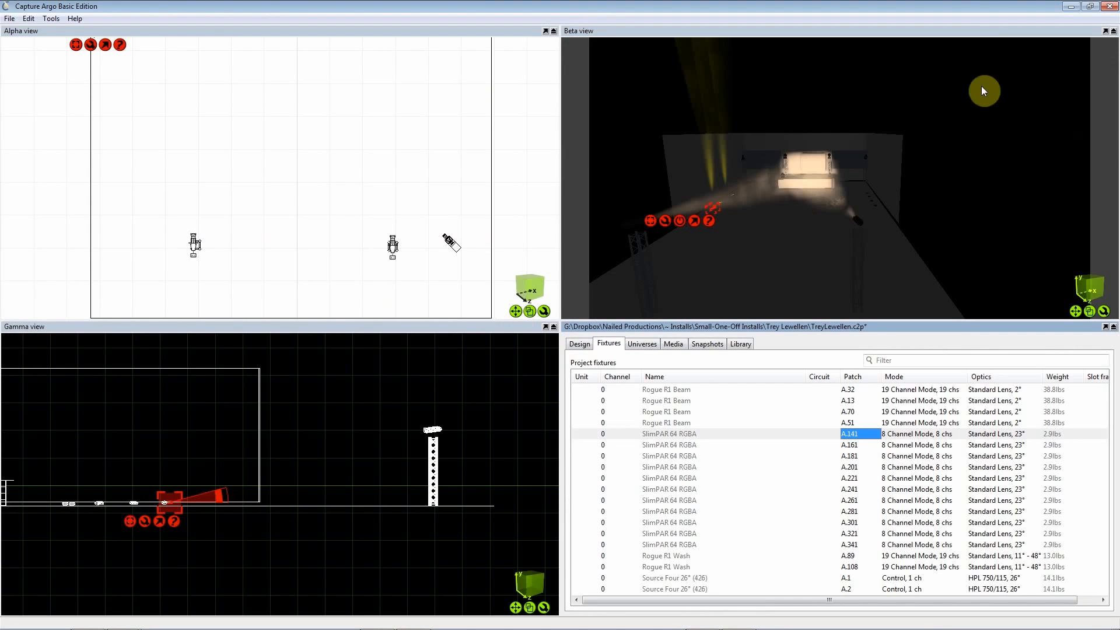
pyautogui.hotkey('alt', 'Tab')
pyautogui.hotkey('alt', 'Tab')
pyautogui.hotkey('alt', 'Tab')
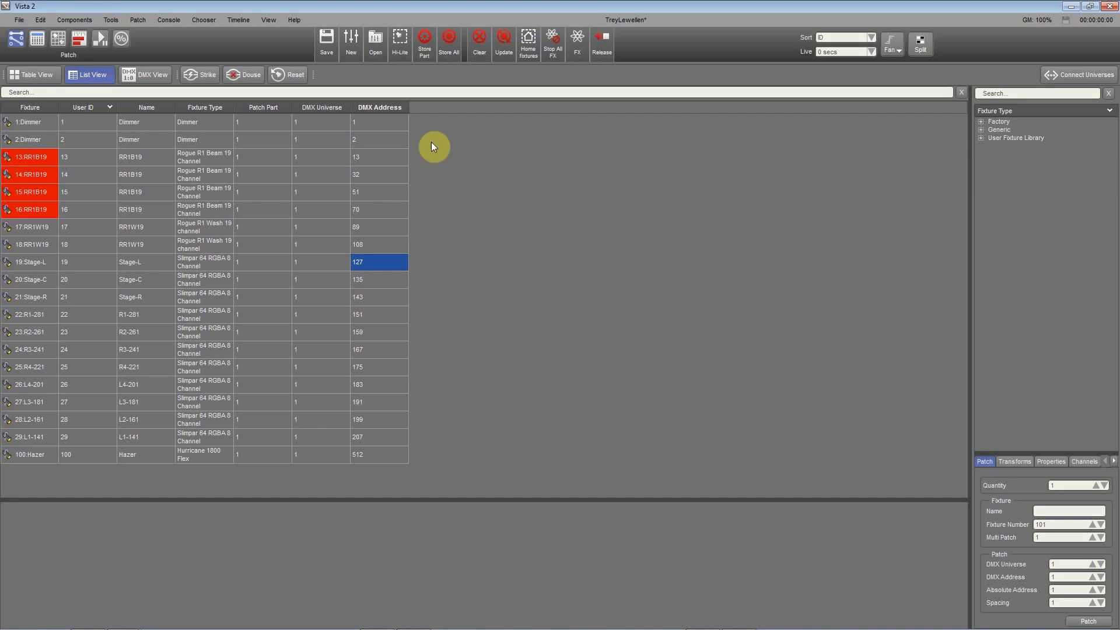
# Step: In Capture's Alpha view, locate the three SlimPAR 64 fixtures behind the stage and match them to their patch rows
pyautogui.hotkey('alt', 'Tab')
pyautogui.click(807, 188)
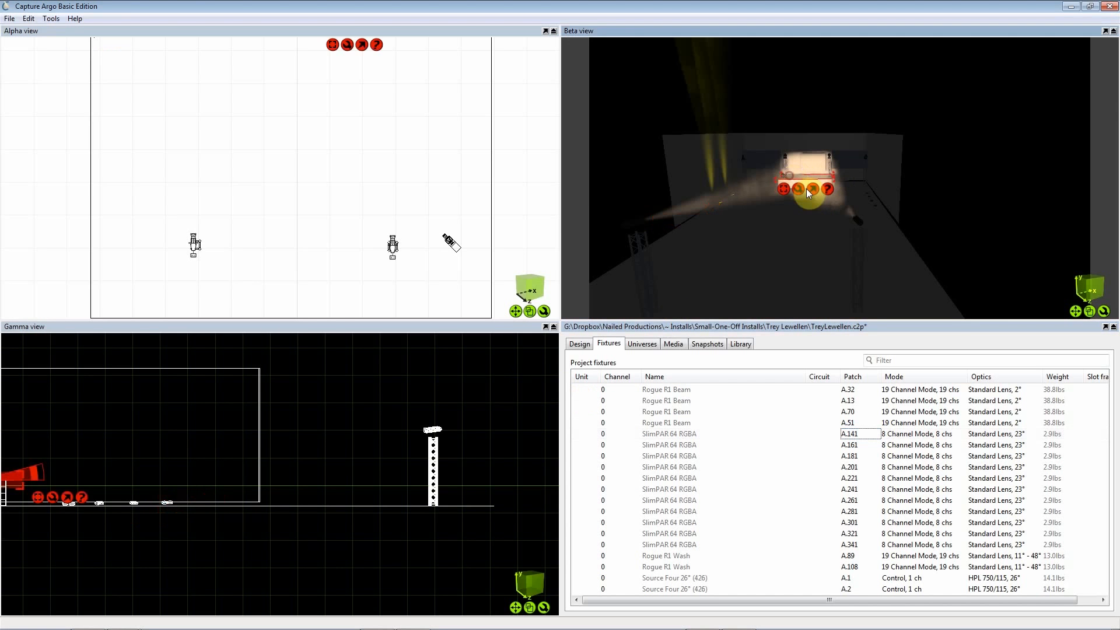
pyautogui.click(804, 233)
pyautogui.click(928, 218)
pyautogui.scroll(-3, 283, 176)
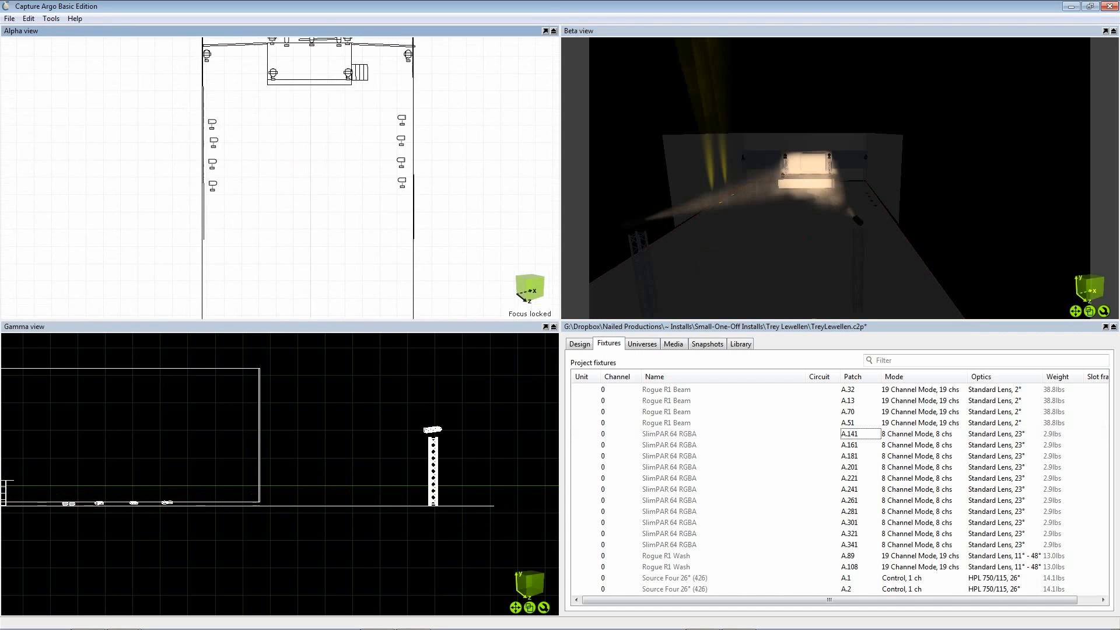
pyautogui.scroll(2, 296, 76)
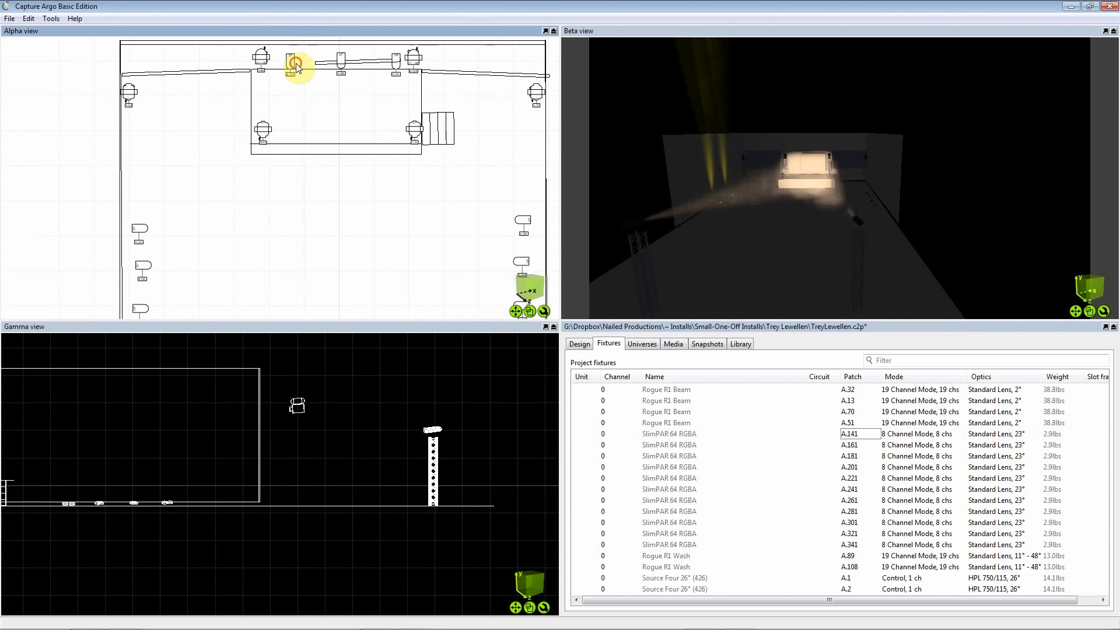
pyautogui.click(291, 63)
pyautogui.scroll(3, 362, 95)
pyautogui.scroll(2, 373, 83)
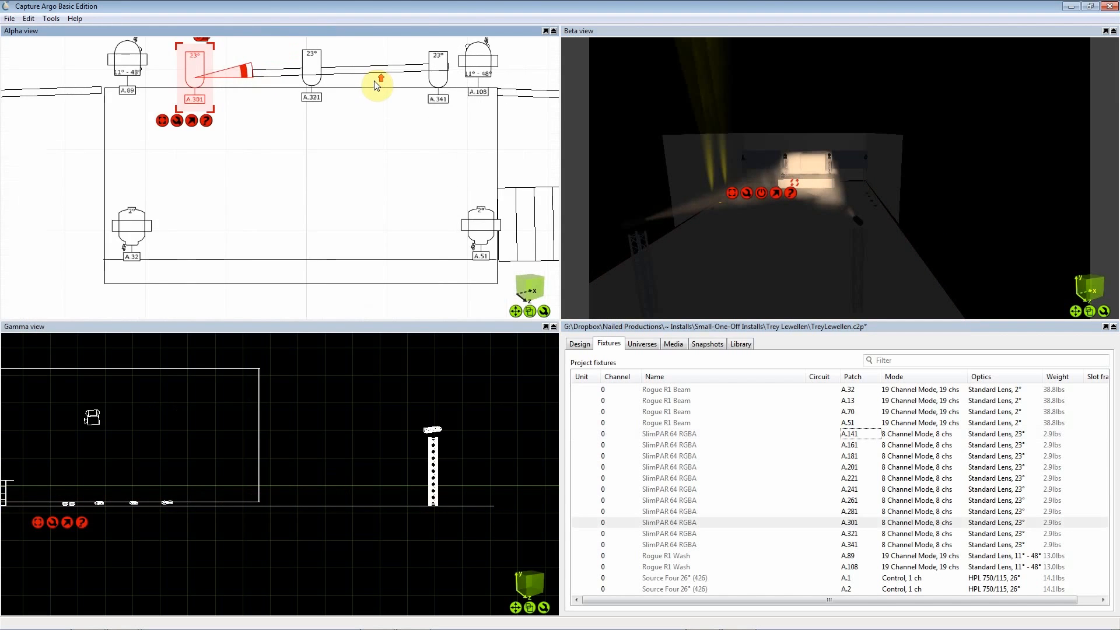
pyautogui.click(858, 533)
pyautogui.click(857, 544)
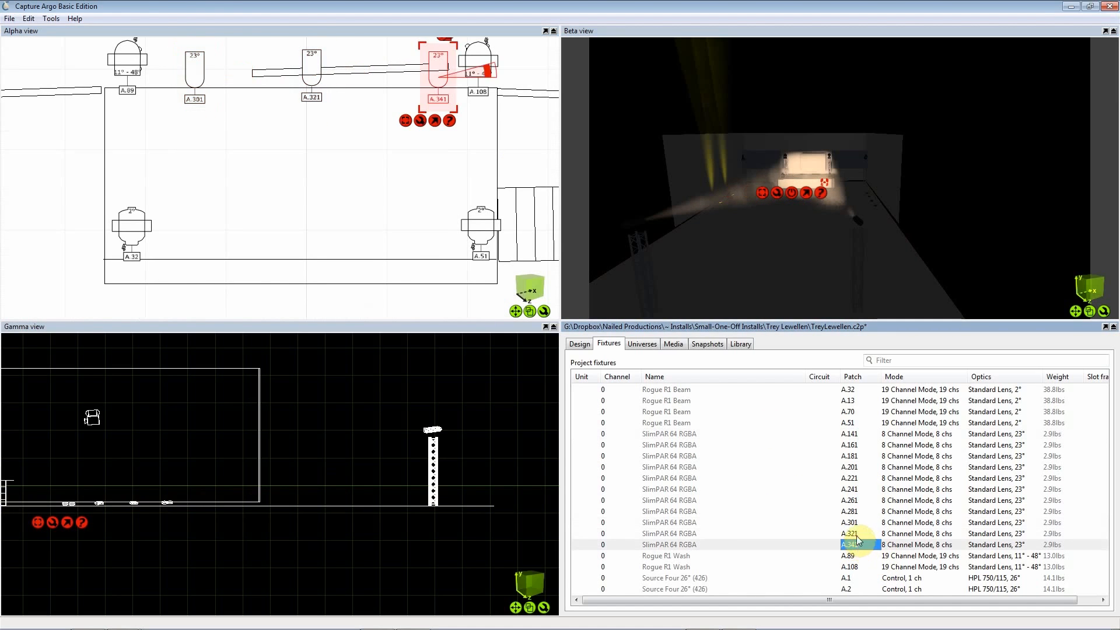
# Step: Look up the Stage-C and Stage-R DMX addresses in the Vista 2 patch list and return to Capture
pyautogui.hotkey('alt', 'Tab')
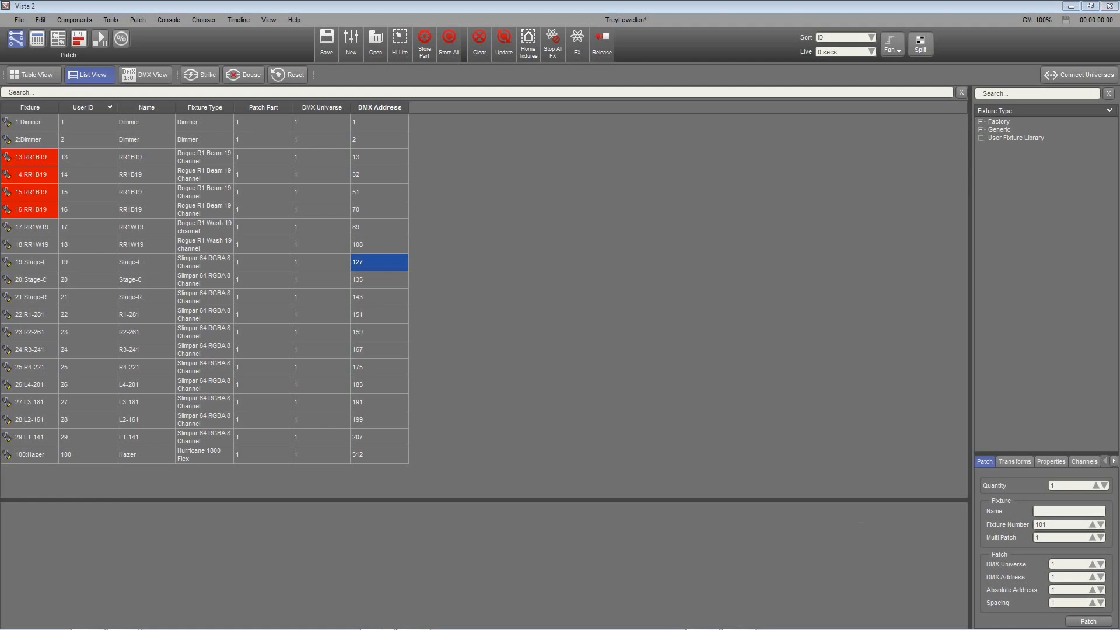
pyautogui.click(369, 280)
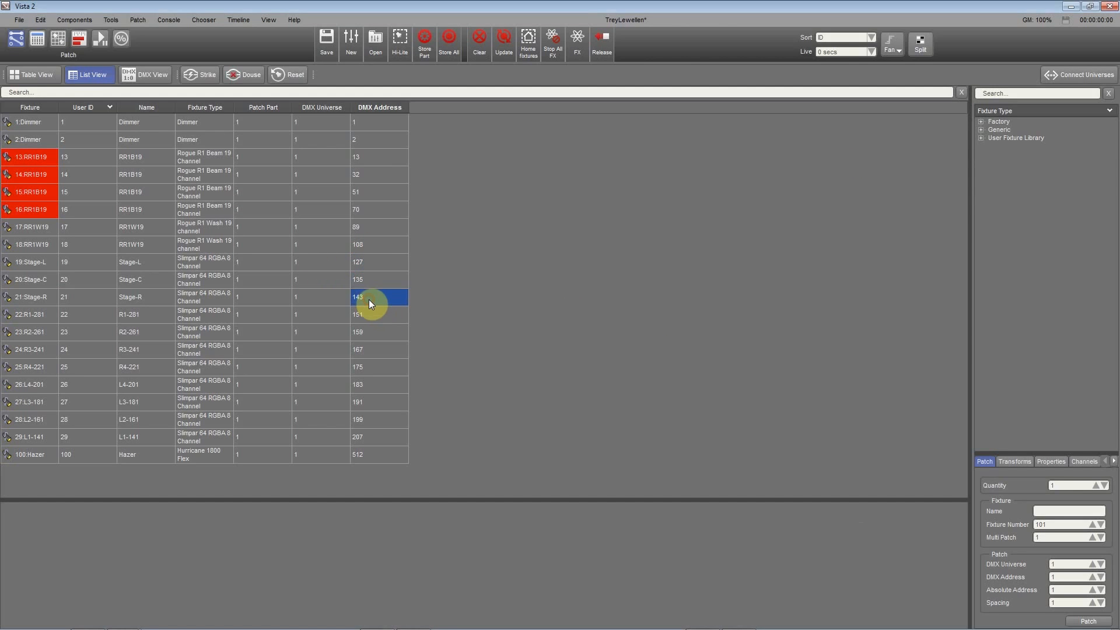
pyautogui.hotkey('alt', 'Tab')
pyautogui.hotkey('alt', 'Tab')
pyautogui.hotkey('alt', 'Tab')
pyautogui.hotkey('alt', 'Tab')
pyautogui.hotkey('alt', 'Tab')
pyautogui.hotkey('alt', 'Tab')
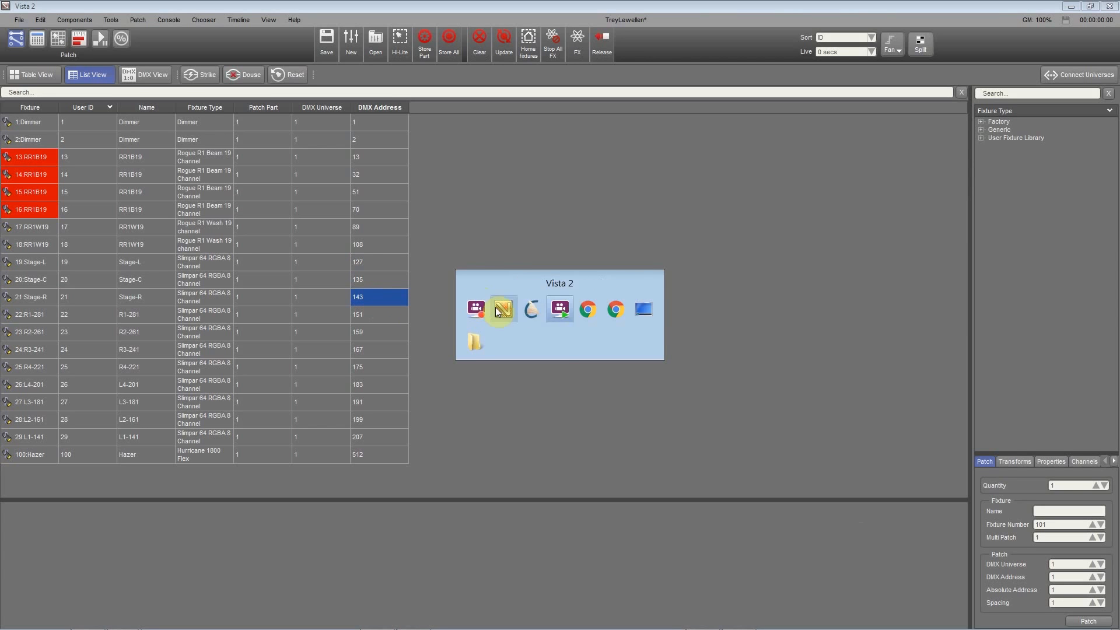
pyautogui.keyDown('alt'); pyautogui.click(534, 311); pyautogui.keyUp('alt')
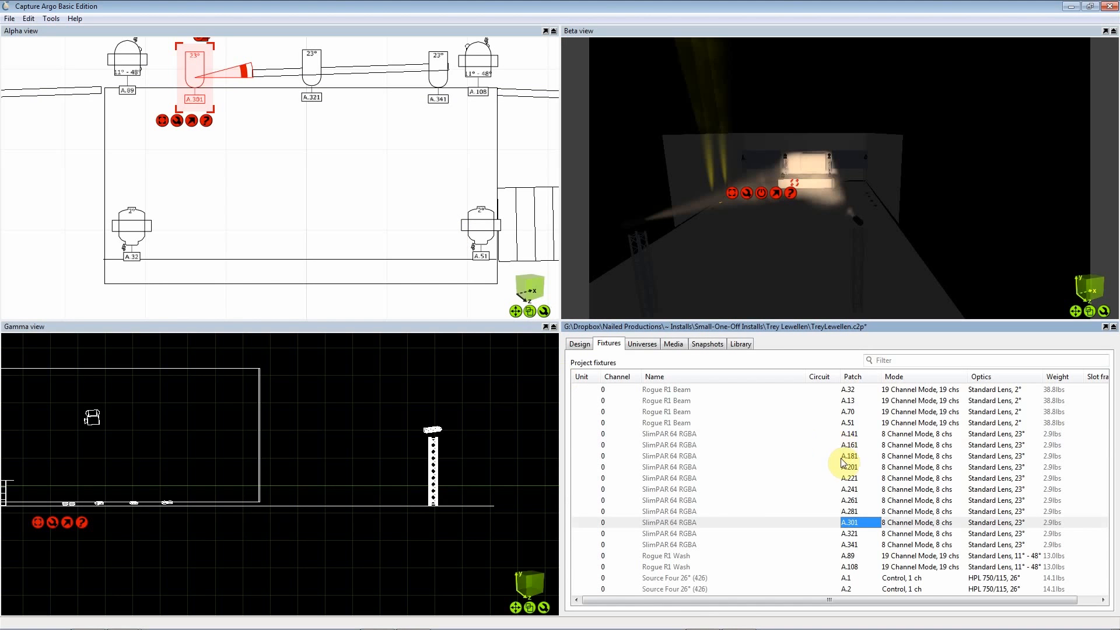
# Step: Set the patches of the A.301 and A.321 stage SlimPAR 64 fixtures to A.127 and A.135
pyautogui.click(856, 525)
pyautogui.write('127')
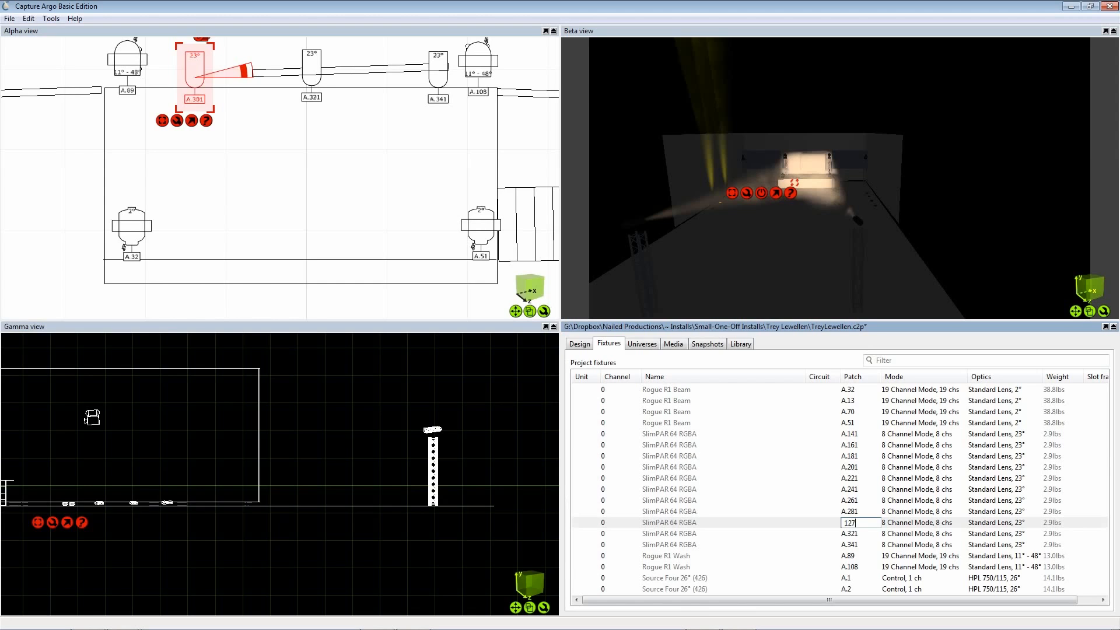
pyautogui.press('Return')
pyautogui.click(853, 533)
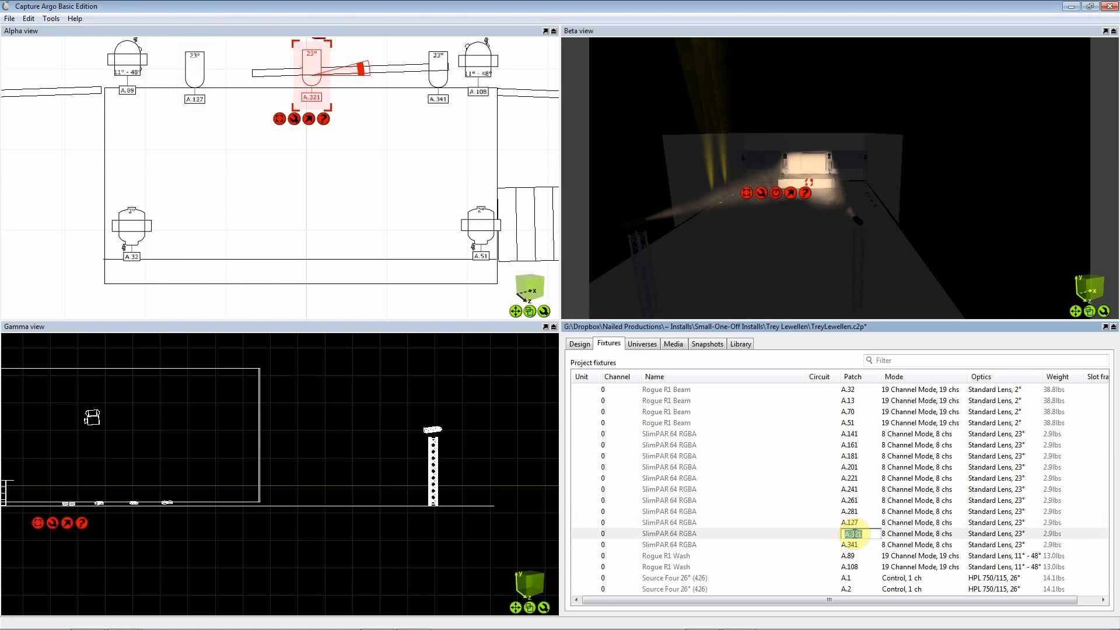
# Step: Set the patch of the third stage SlimPAR 64, currently A.341, to A.143
pyautogui.click(854, 545)
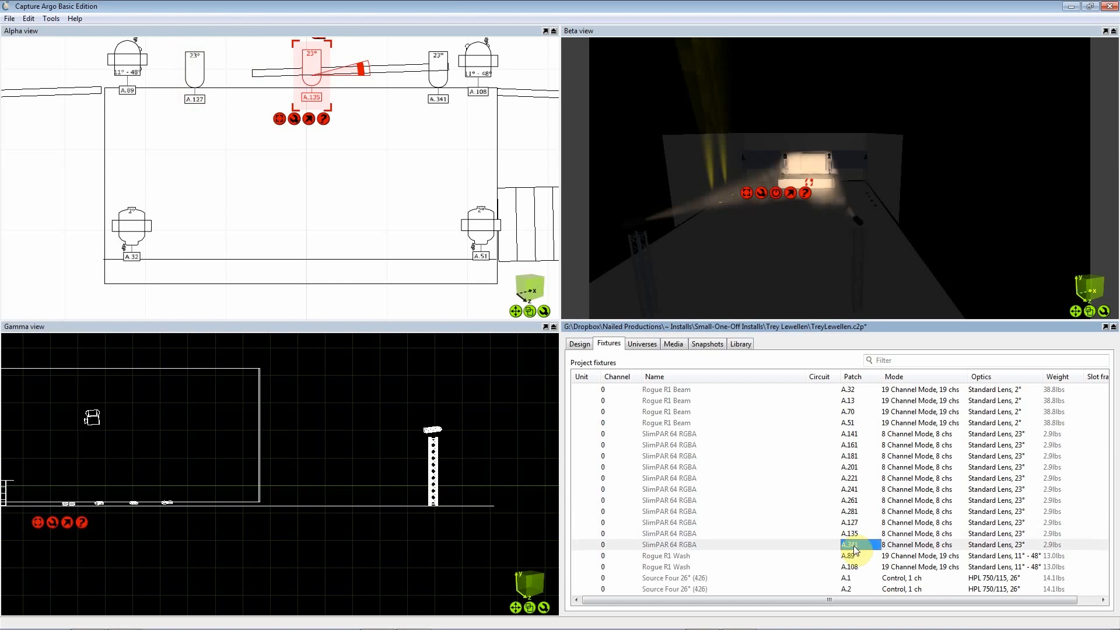
pyautogui.write('153')
pyautogui.press('Return')
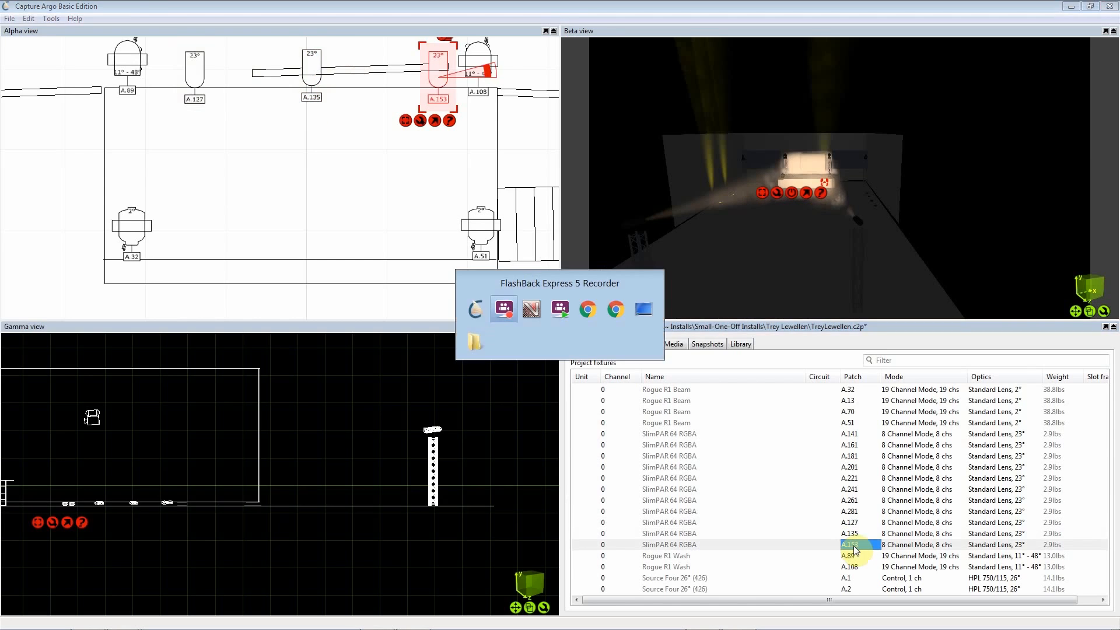
pyautogui.click(858, 547)
pyautogui.write('1')
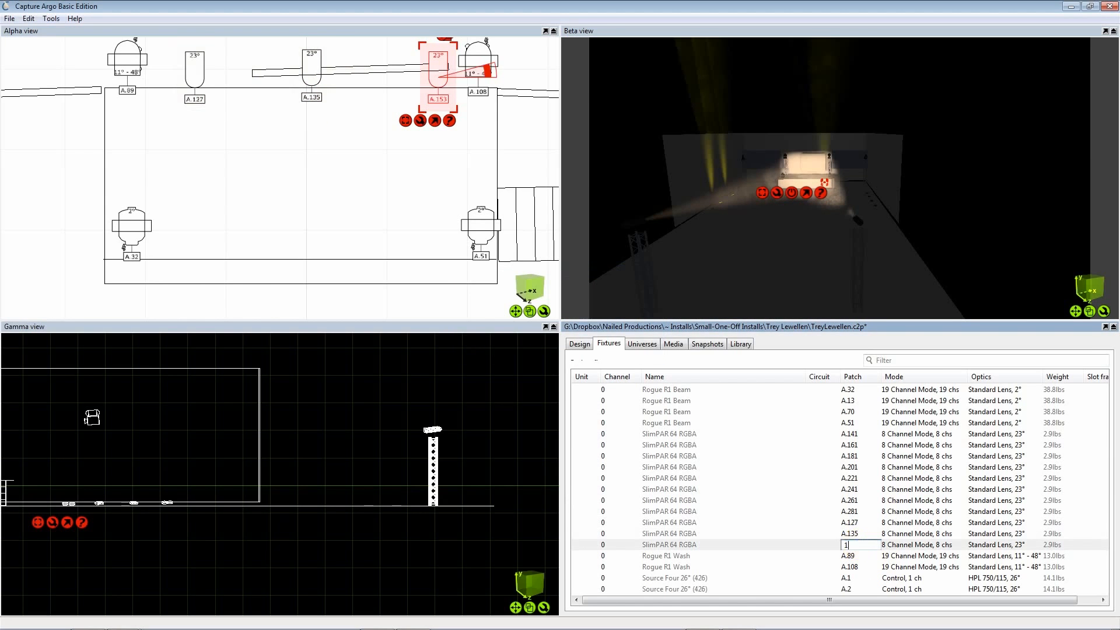
pyautogui.write('43')
pyautogui.press('Return')
# Step: Check the R1-281 through L1-141 addresses in Vista 2 and select the A.141 SlimPAR's patch in Capture
pyautogui.hotkey('alt', 'Tab')
pyautogui.hotkey('alt', 'Tab')
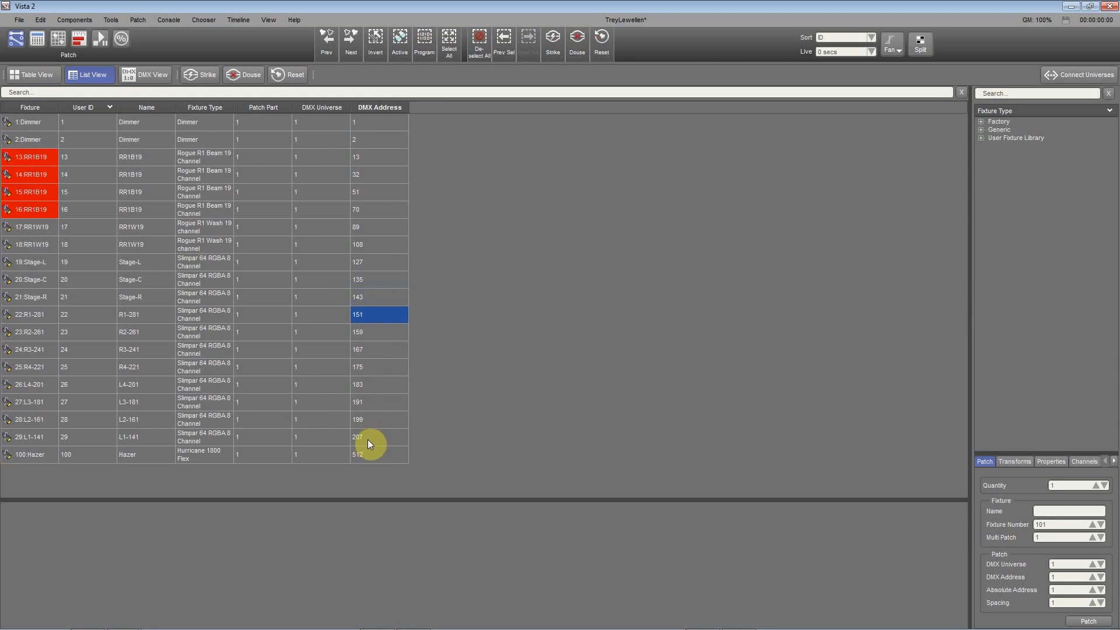
pyautogui.keyDown('shift'); pyautogui.click(365, 439); pyautogui.keyUp('shift')
pyautogui.click(357, 315)
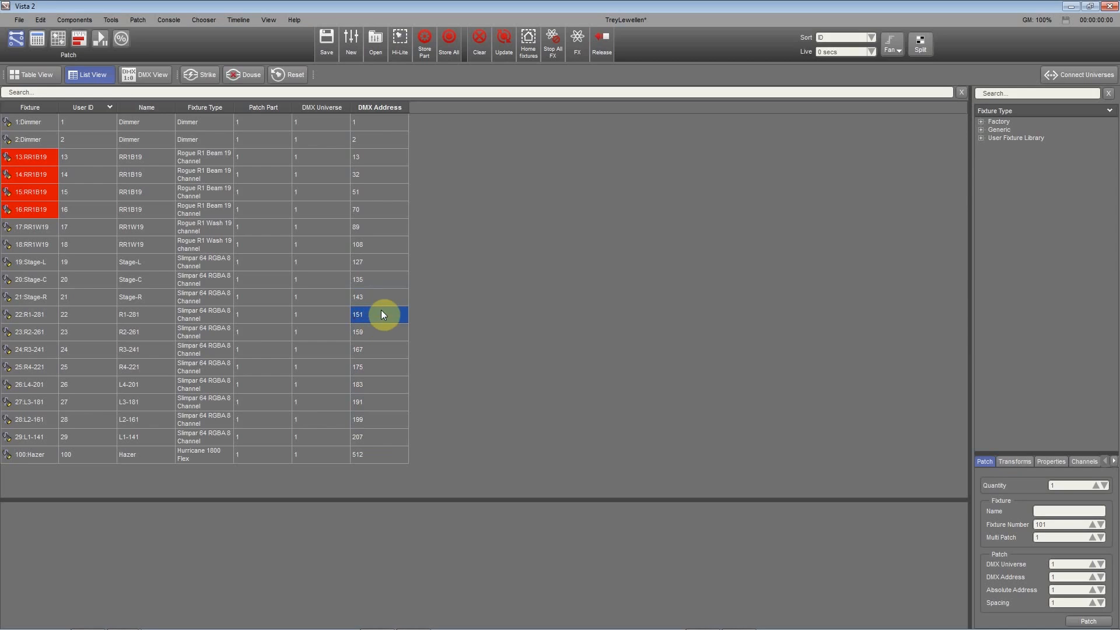
pyautogui.hotkey('alt', 'Tab')
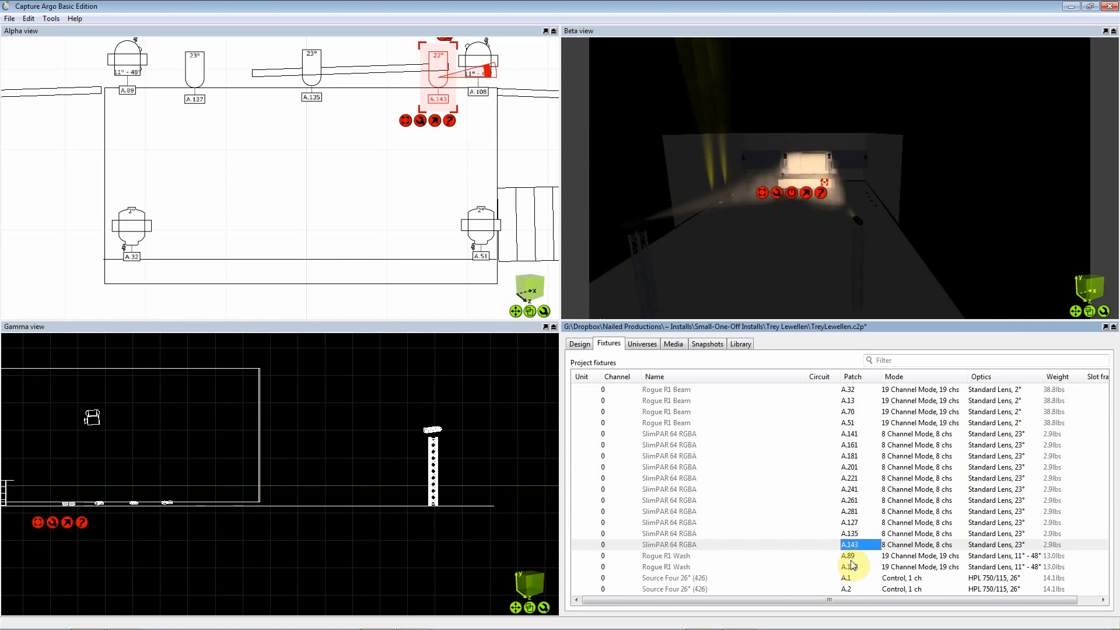
pyautogui.click(849, 434)
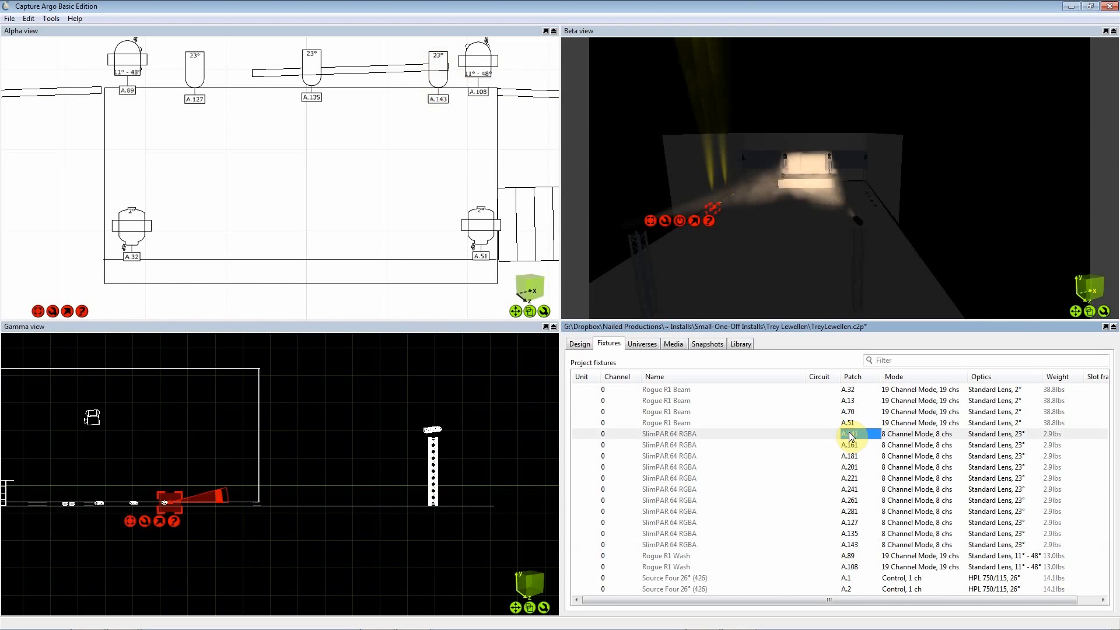
# Step: Open Vista 2's Fixture Chooser and examine where R1-281 and the other R-side SlimPARs sit in the layout
pyautogui.hotkey('alt', 'Tab')
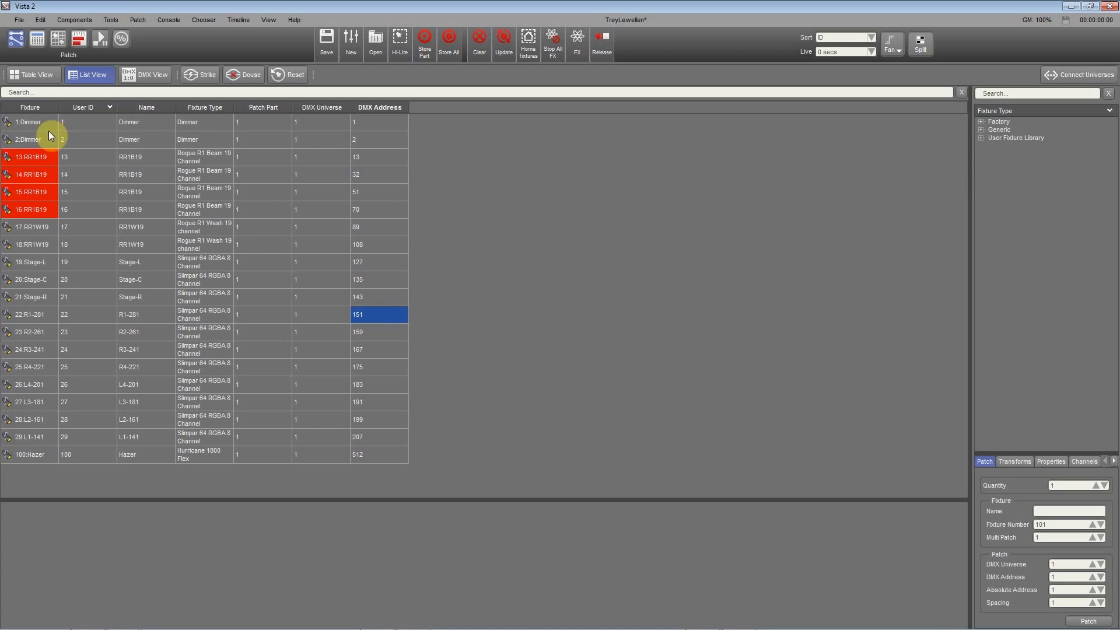
pyautogui.click(58, 38)
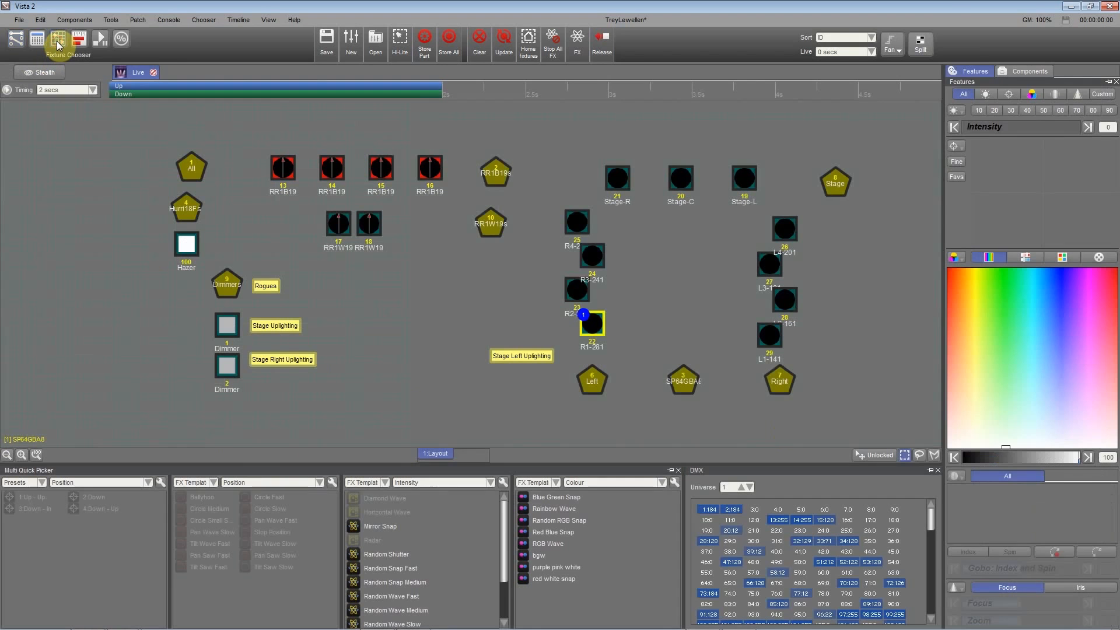
pyautogui.click(591, 324)
pyautogui.click(592, 324)
pyautogui.click(604, 331)
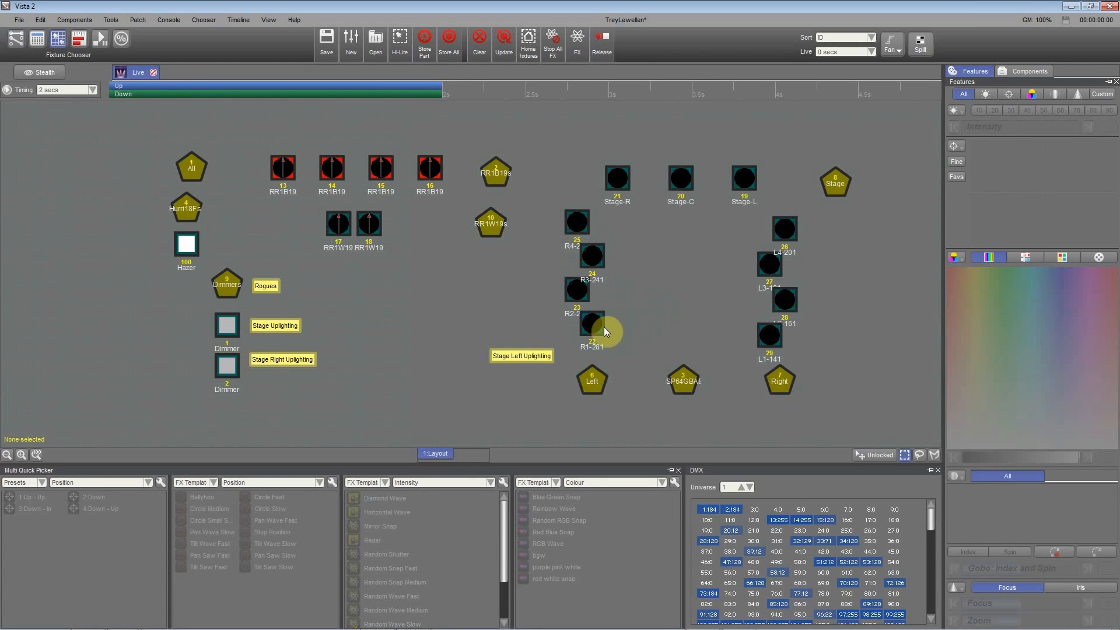
pyautogui.moveTo(656, 326); pyautogui.dragTo(555, 235)
pyautogui.click(656, 273)
# Step: Select the SlimPAR 64 rows from A.141 to A.221 in Capture to identify which side fixtures they represent
pyautogui.hotkey('alt', 'Tab')
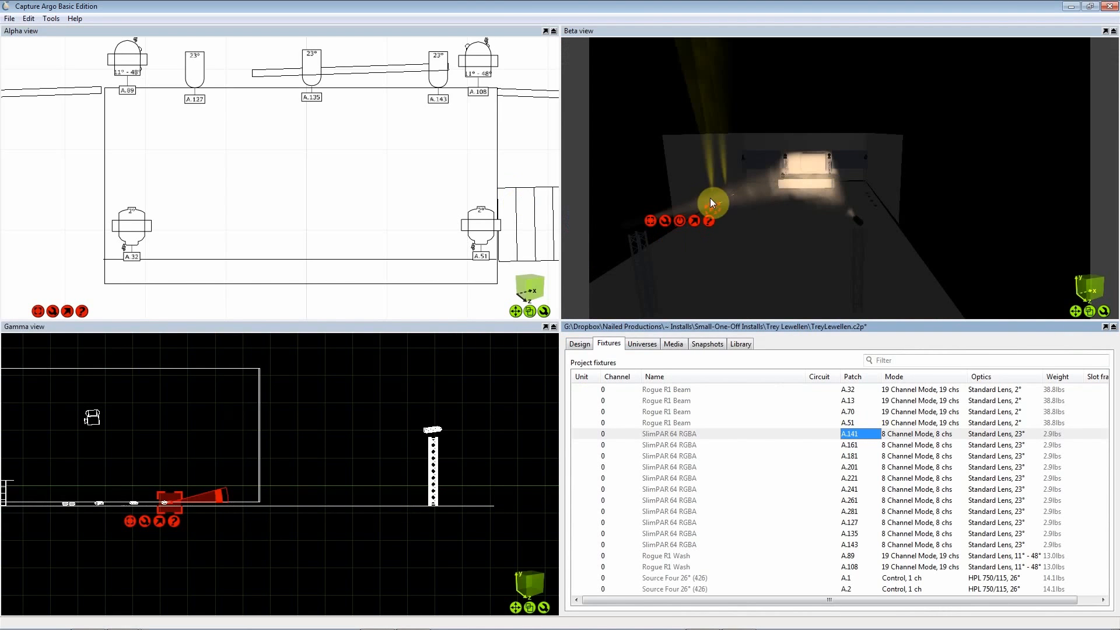
pyautogui.click(853, 545)
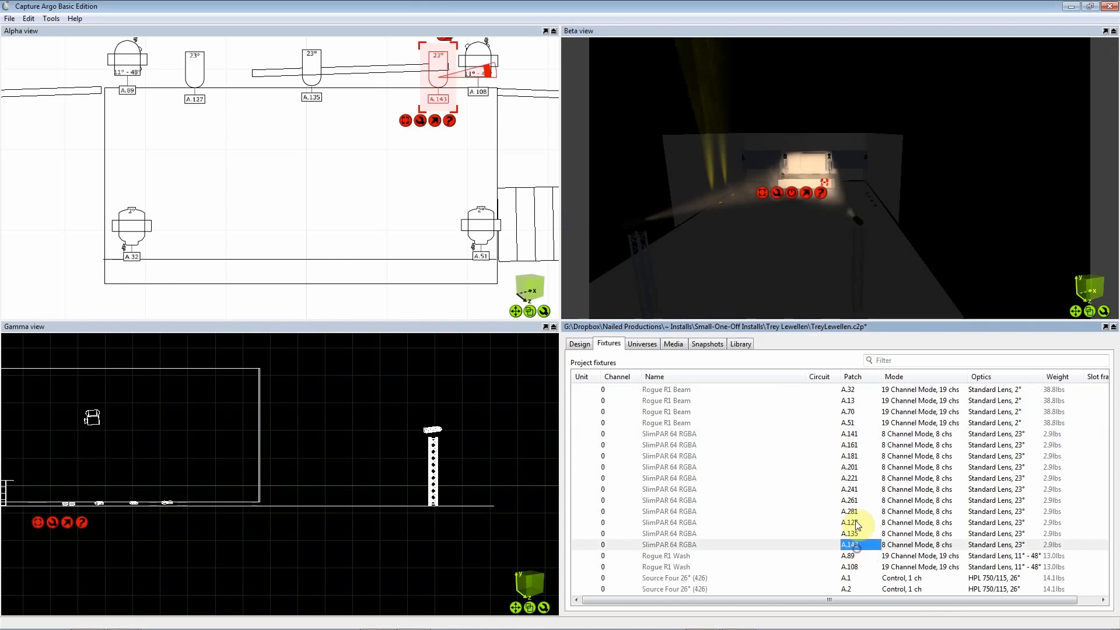
pyautogui.click(850, 478)
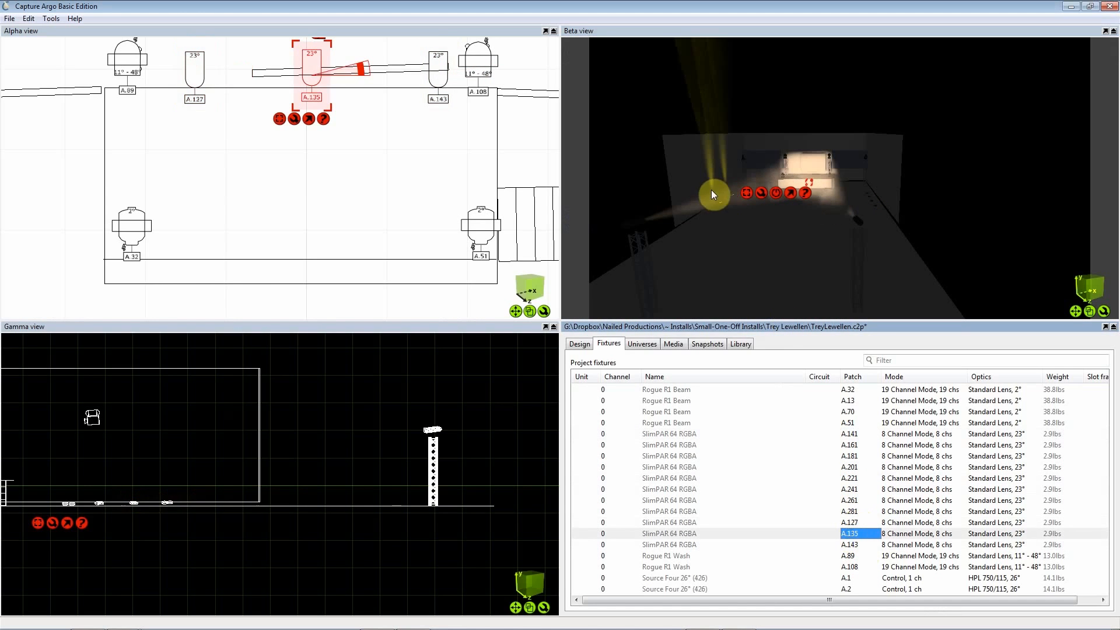
pyautogui.click(856, 557)
pyautogui.keyDown('shift'); pyautogui.click(852, 482); pyautogui.keyUp('shift')
pyautogui.click(845, 432)
pyautogui.keyDown('shift'); pyautogui.click(853, 483); pyautogui.keyUp('shift')
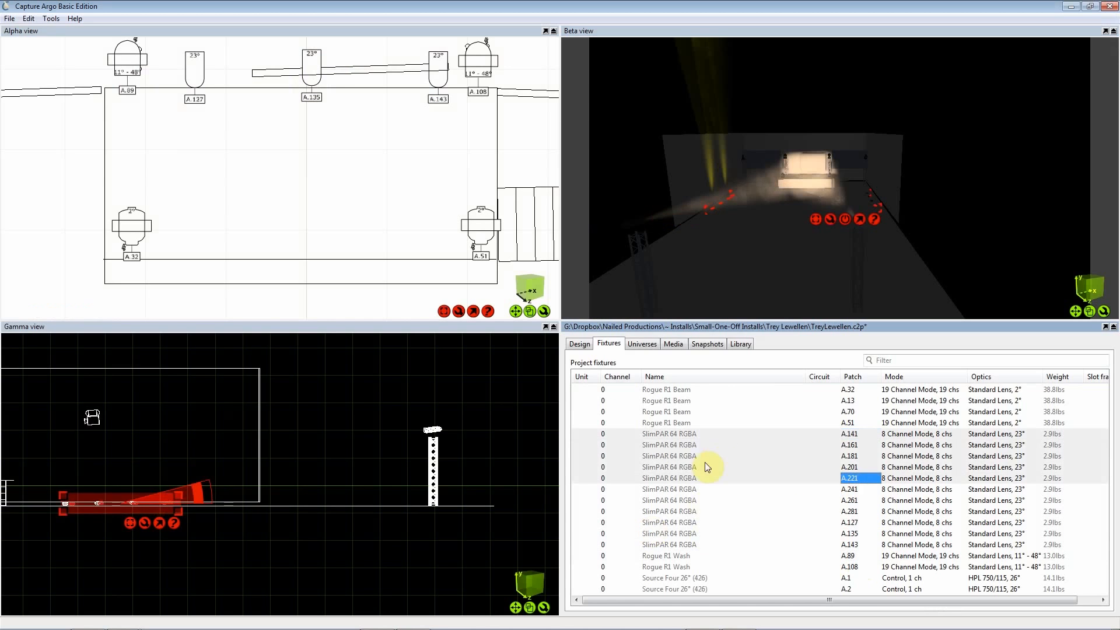
# Step: Switch to Vista 2 and swap Stage-L and Stage-R in the layout, keeping Stage-C between them
pyautogui.hotkey('alt', 'Tab')
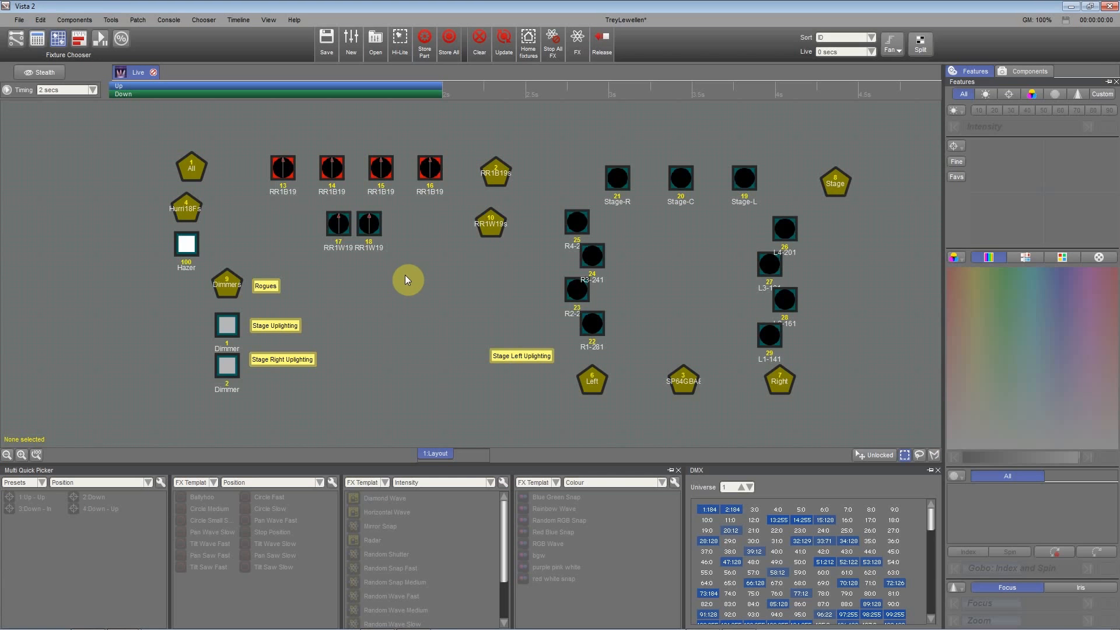
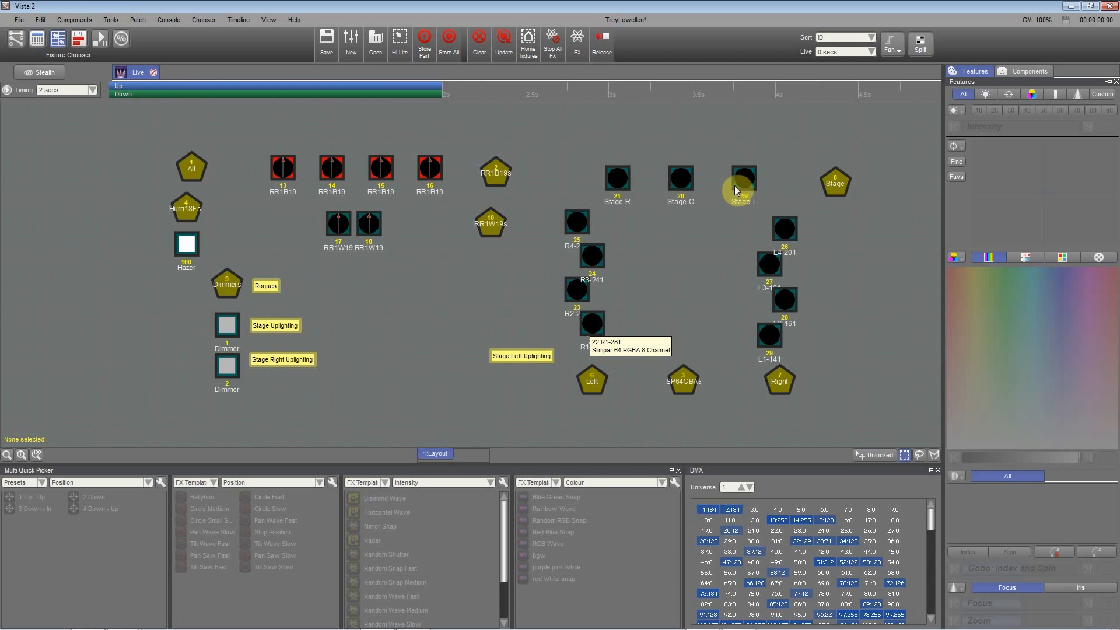
pyautogui.moveTo(735, 189); pyautogui.dragTo(612, 128)
pyautogui.moveTo(619, 179); pyautogui.dragTo(730, 177)
pyautogui.moveTo(612, 129); pyautogui.dragTo(624, 178)
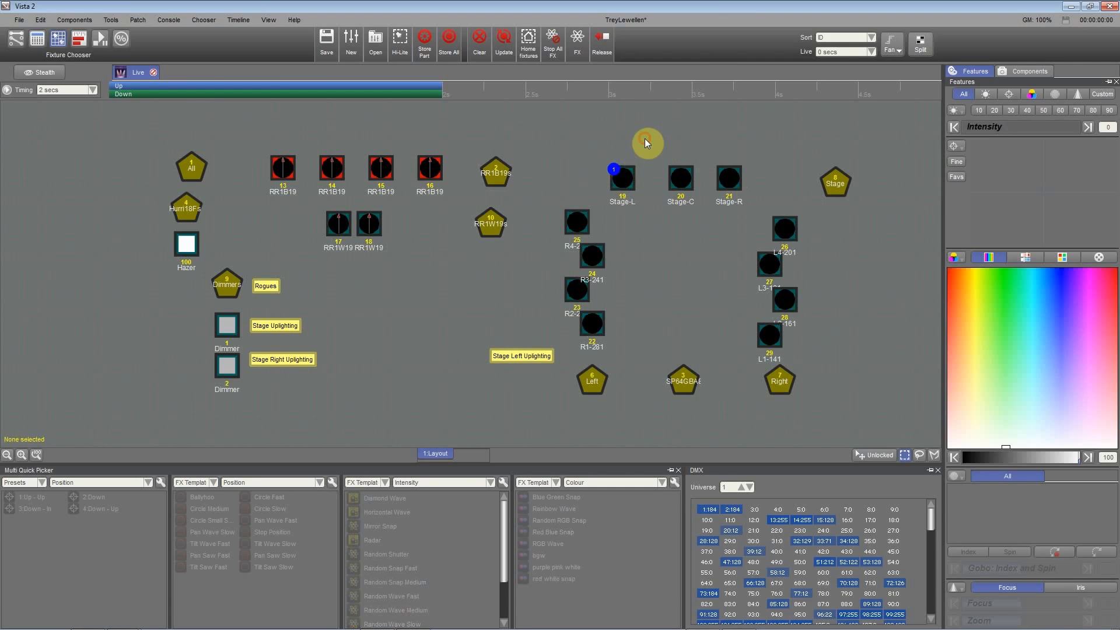
pyautogui.click(591, 327)
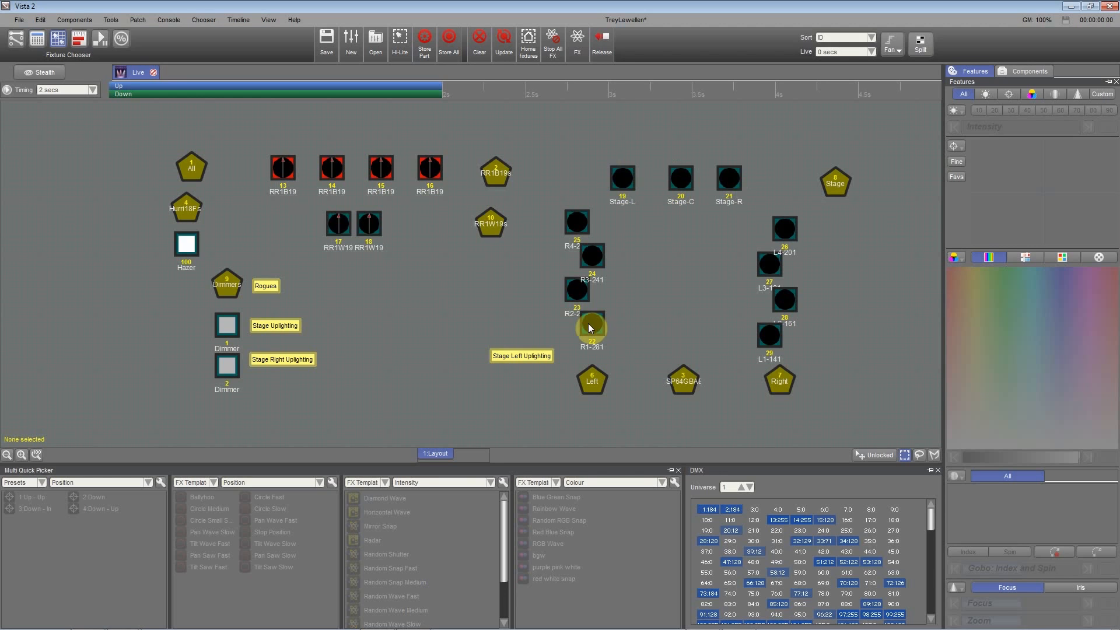
pyautogui.moveTo(677, 175); pyautogui.dragTo(766, 171)
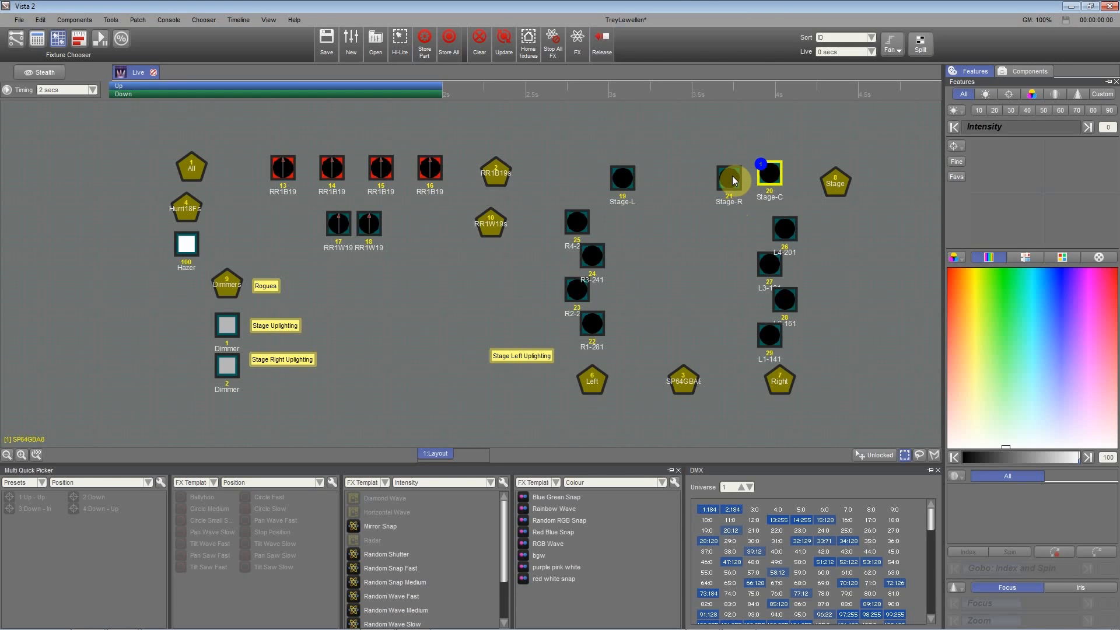
pyautogui.moveTo(768, 174); pyautogui.dragTo(674, 178)
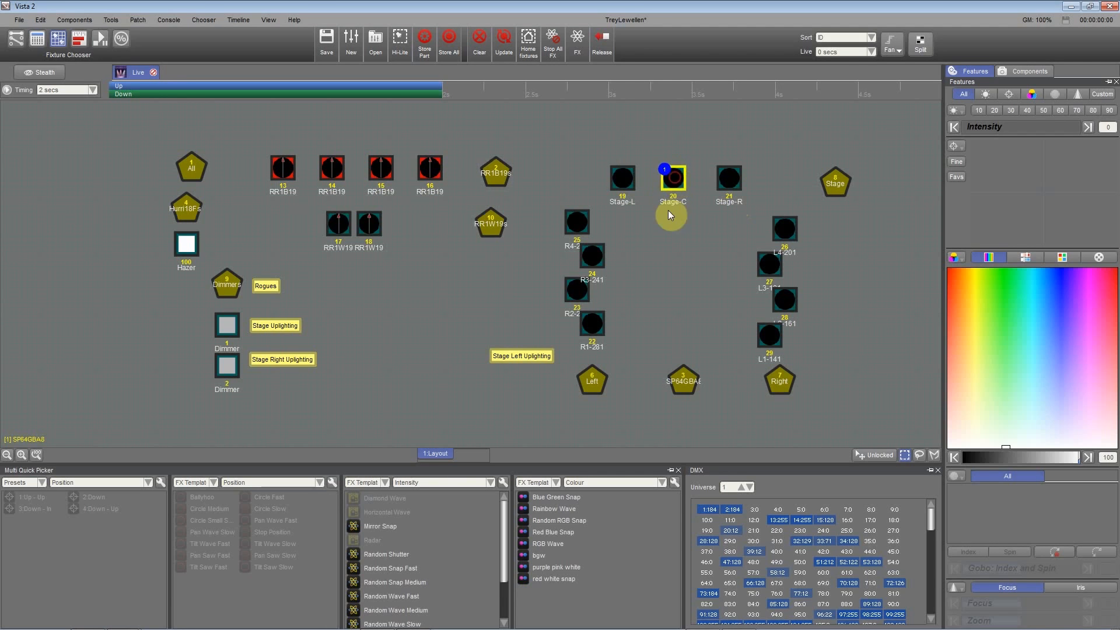
pyautogui.click(667, 230)
# Step: Rearrange the R-side SlimPARs into one straight column running from R1-281 at the upper end down to R4-221
pyautogui.moveTo(589, 324); pyautogui.dragTo(619, 229)
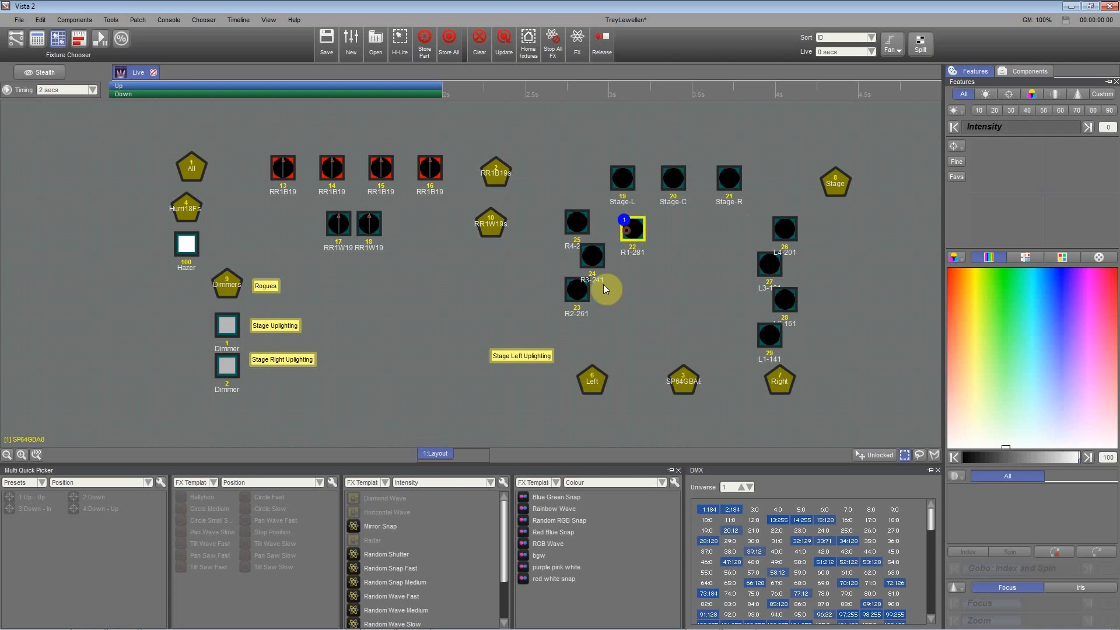
pyautogui.moveTo(577, 288); pyautogui.dragTo(592, 333)
pyautogui.moveTo(579, 232); pyautogui.dragTo(563, 300)
pyautogui.moveTo(709, 219); pyautogui.dragTo(577, 215)
pyautogui.moveTo(653, 279); pyautogui.dragTo(584, 258)
pyautogui.moveTo(593, 321)
pyautogui.mouseDown()
pyautogui.moveTo(613, 316)
pyautogui.moveTo(588, 293)
pyautogui.moveTo(598, 290)
pyautogui.moveTo(581, 344)
pyautogui.moveTo(594, 302)
pyautogui.moveTo(572, 309)
pyautogui.moveTo(578, 333)
pyautogui.mouseUp()
pyautogui.click(660, 307)
# Step: Try lasso-selecting the U of SlimPARs from R4-221 around the stage fixtures to L1-141
pyautogui.moveTo(802, 353); pyautogui.dragTo(562, 150)
pyautogui.moveTo(619, 357)
pyautogui.mouseDown()
pyautogui.moveTo(655, 213)
pyautogui.moveTo(768, 307)
pyautogui.mouseUp()
pyautogui.click(920, 455)
pyautogui.moveTo(685, 244)
pyautogui.mouseDown()
pyautogui.moveTo(730, 347)
pyautogui.moveTo(650, 332)
pyautogui.mouseUp()
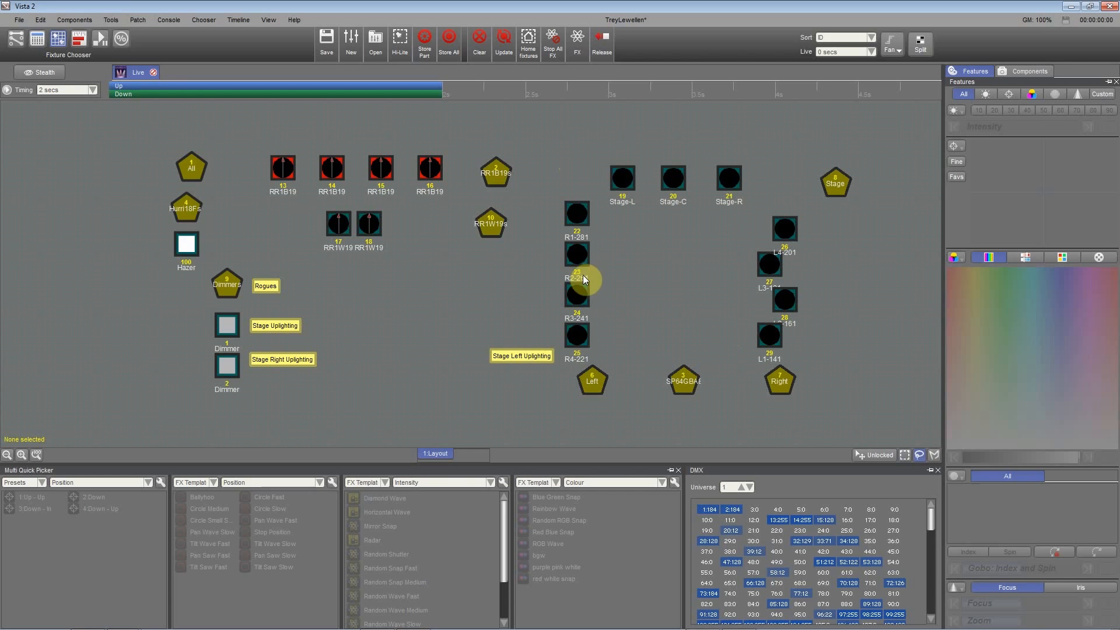
pyautogui.moveTo(592, 355); pyautogui.dragTo(571, 217)
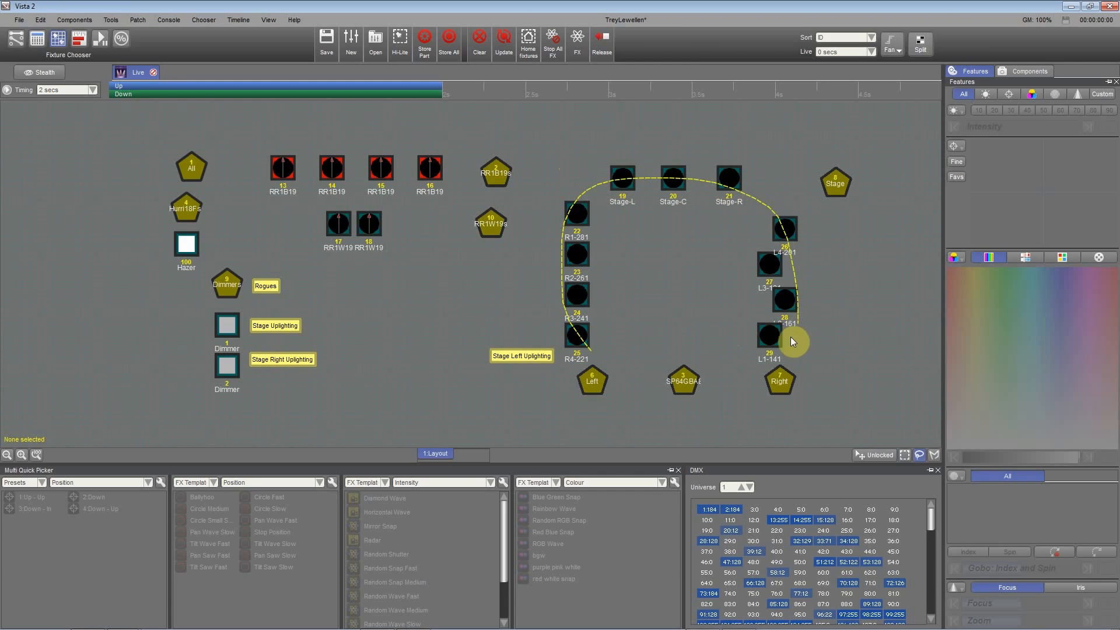
pyautogui.moveTo(792, 337); pyautogui.dragTo(661, 346)
pyautogui.click(646, 345)
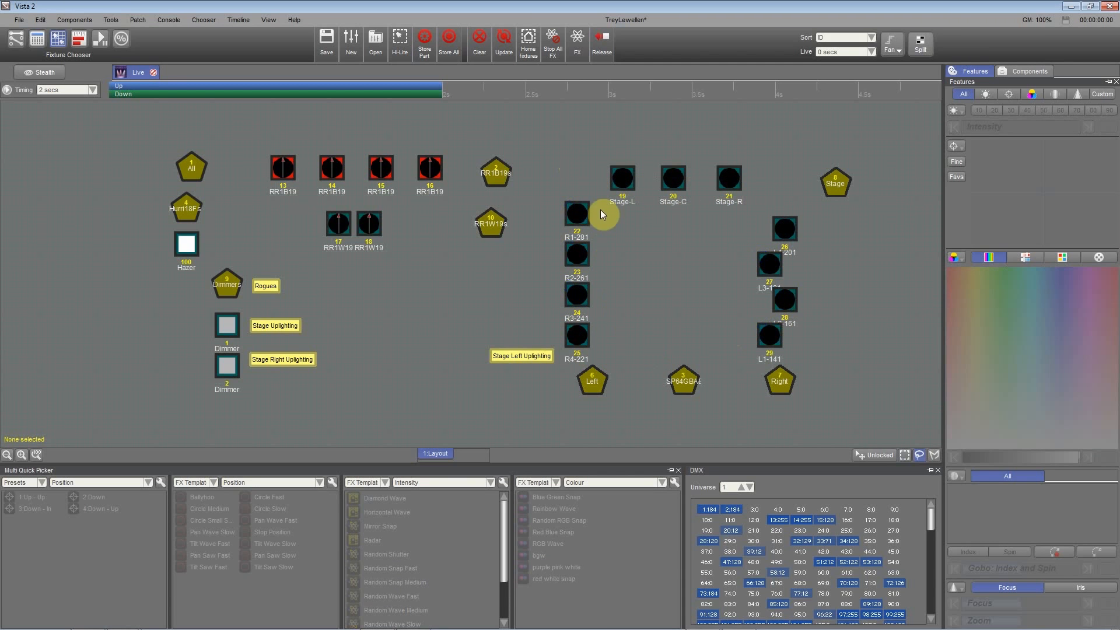
# Step: Select SlimPARs individually and in small areas to check their sequence around the U-shaped layout
pyautogui.click(582, 338)
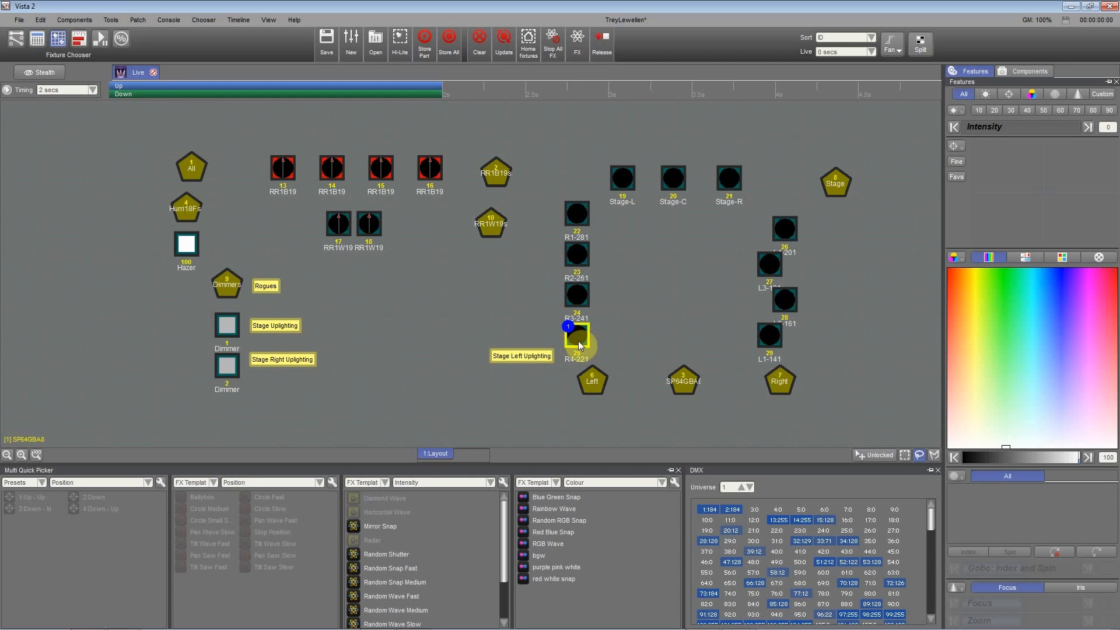
pyautogui.click(569, 174)
pyautogui.click(621, 177)
pyautogui.click(672, 175)
pyautogui.click(724, 175)
pyautogui.click(772, 244)
pyautogui.click(587, 172)
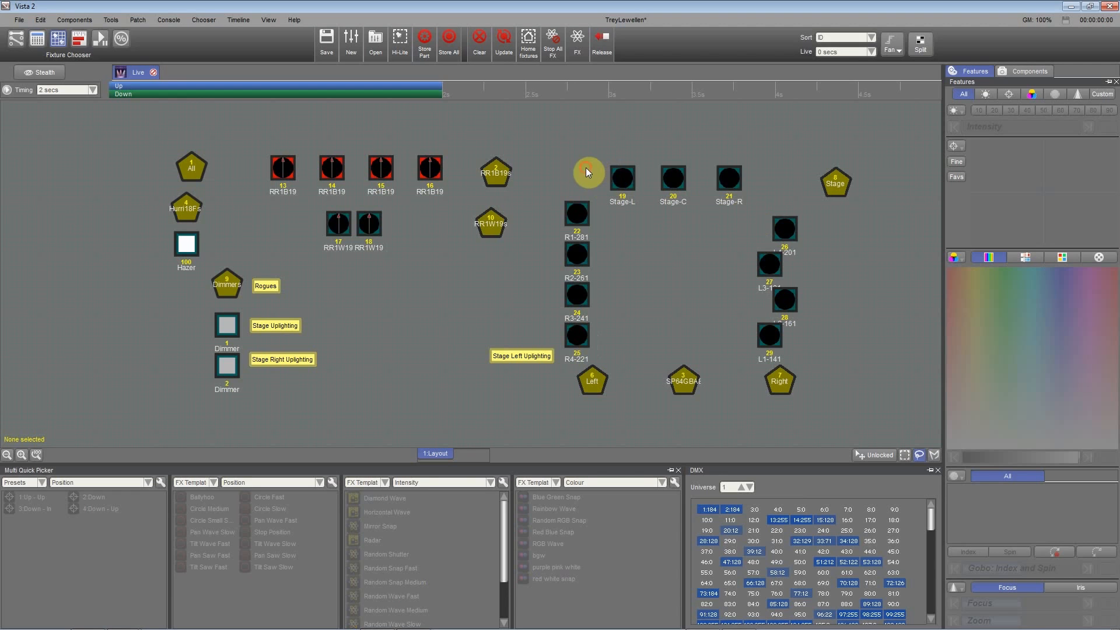
pyautogui.moveTo(790, 298)
pyautogui.mouseDown()
pyautogui.moveTo(704, 353)
pyautogui.moveTo(570, 253)
pyautogui.moveTo(585, 204)
pyautogui.moveTo(670, 261)
pyautogui.mouseUp()
pyautogui.click(670, 260)
pyautogui.moveTo(561, 206); pyautogui.dragTo(607, 299)
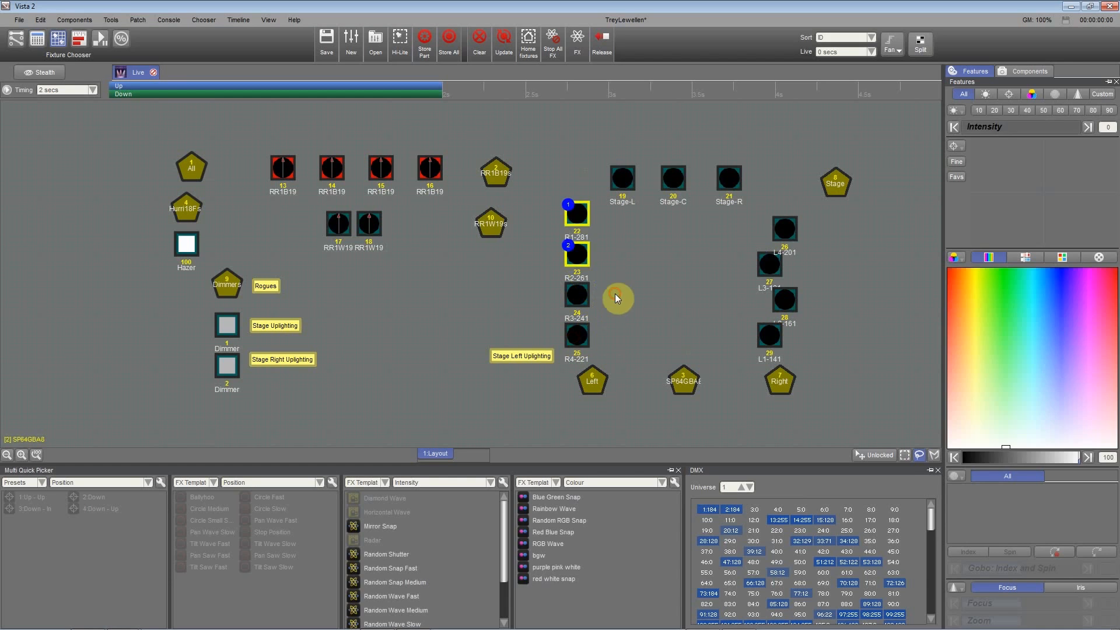
# Step: Swap the two side columns of the layout, placing the L SlimPARs beside Stage-L and the R SlimPARs beside Stage-R
pyautogui.click(880, 436)
pyautogui.moveTo(654, 350); pyautogui.dragTo(859, 221)
pyautogui.click(817, 284)
pyautogui.moveTo(821, 345); pyautogui.dragTo(587, 217)
pyautogui.click(908, 299)
pyautogui.moveTo(896, 353); pyautogui.dragTo(743, 217)
# Step: Step through the SlimPARs one at a time from Stage-L to check the fixture selection order
pyautogui.click(627, 181)
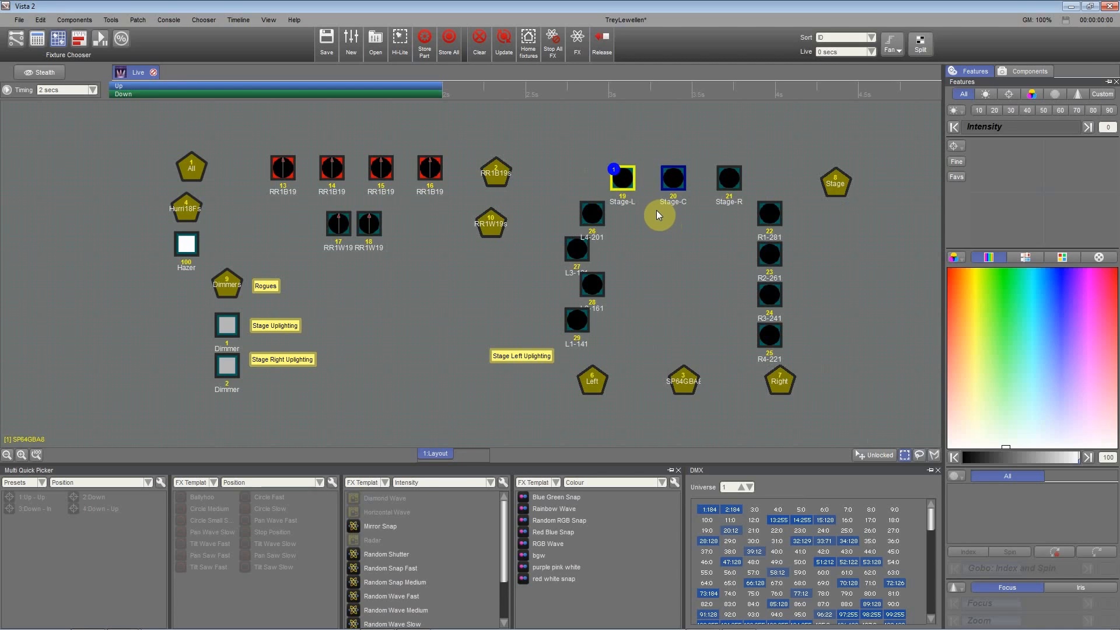
pyautogui.click(584, 169)
pyautogui.click(620, 178)
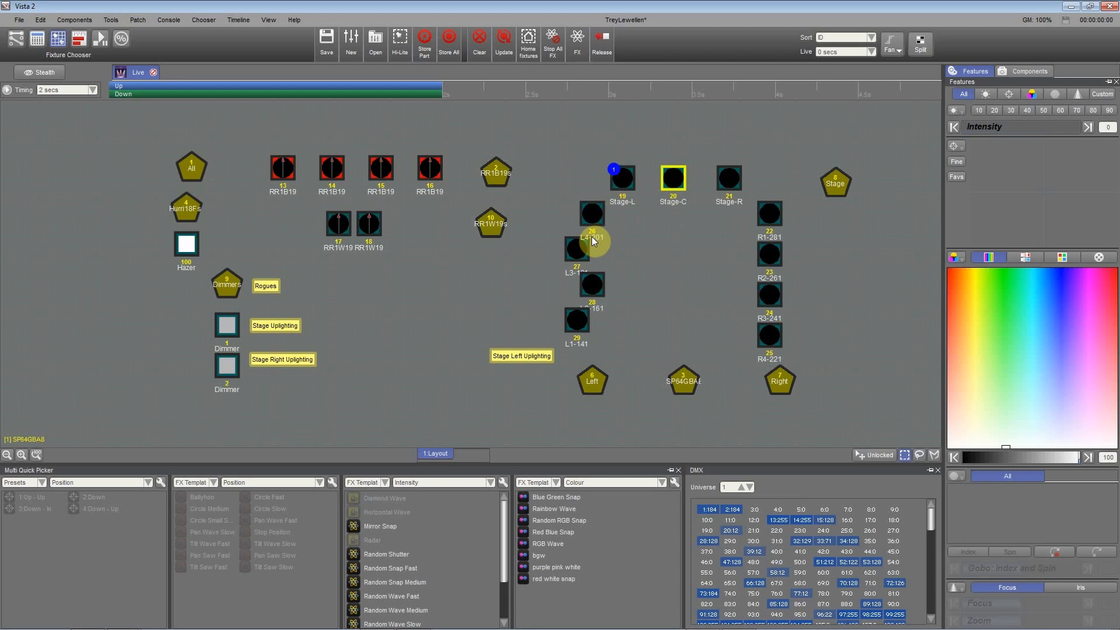
pyautogui.press('Right')
pyautogui.press('Right')
pyautogui.press('Right')
pyautogui.press('Right')
pyautogui.press('Right')
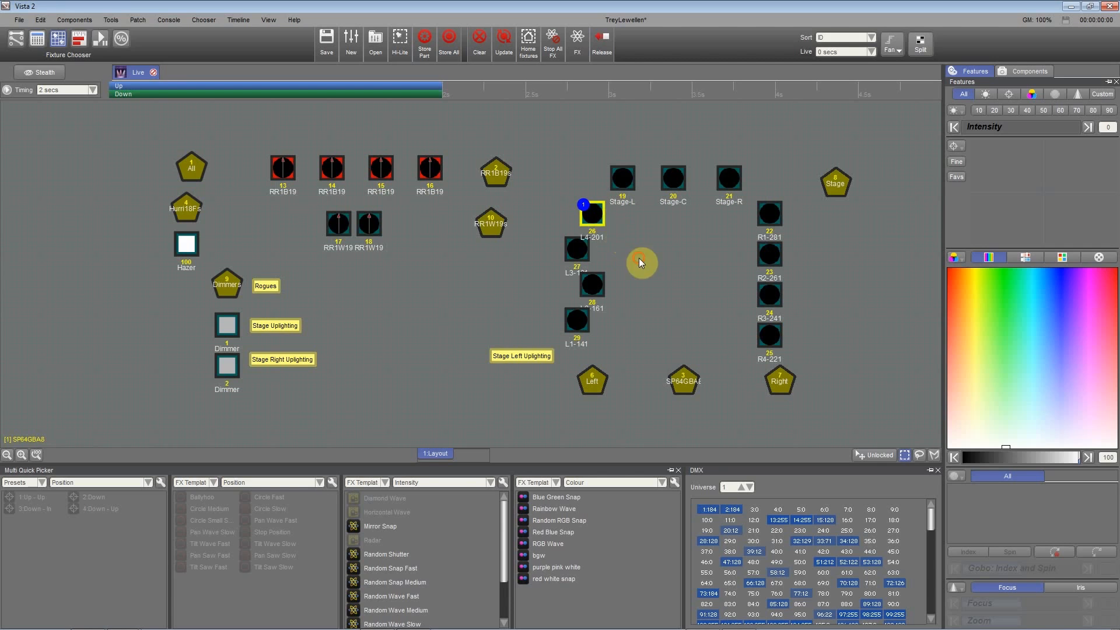
pyautogui.click(620, 237)
# Step: Move L4-201 and L3-181 to the lower end of the L-side column and L1-141 to its upper end
pyautogui.moveTo(604, 220); pyautogui.dragTo(576, 316)
pyautogui.click(665, 311)
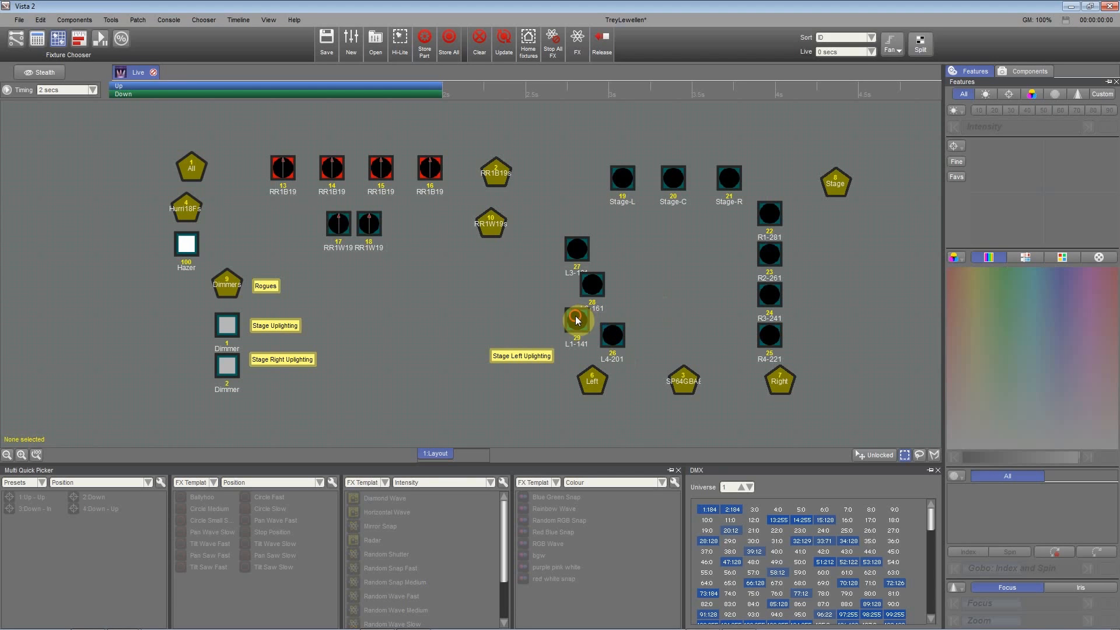
pyautogui.moveTo(585, 214); pyautogui.dragTo(585, 215)
pyautogui.click(609, 245)
pyautogui.moveTo(590, 286); pyautogui.dragTo(615, 308)
pyautogui.click(608, 250)
pyautogui.moveTo(650, 349); pyautogui.dragTo(597, 290)
pyautogui.moveTo(619, 306); pyautogui.dragTo(591, 308)
pyautogui.click(623, 295)
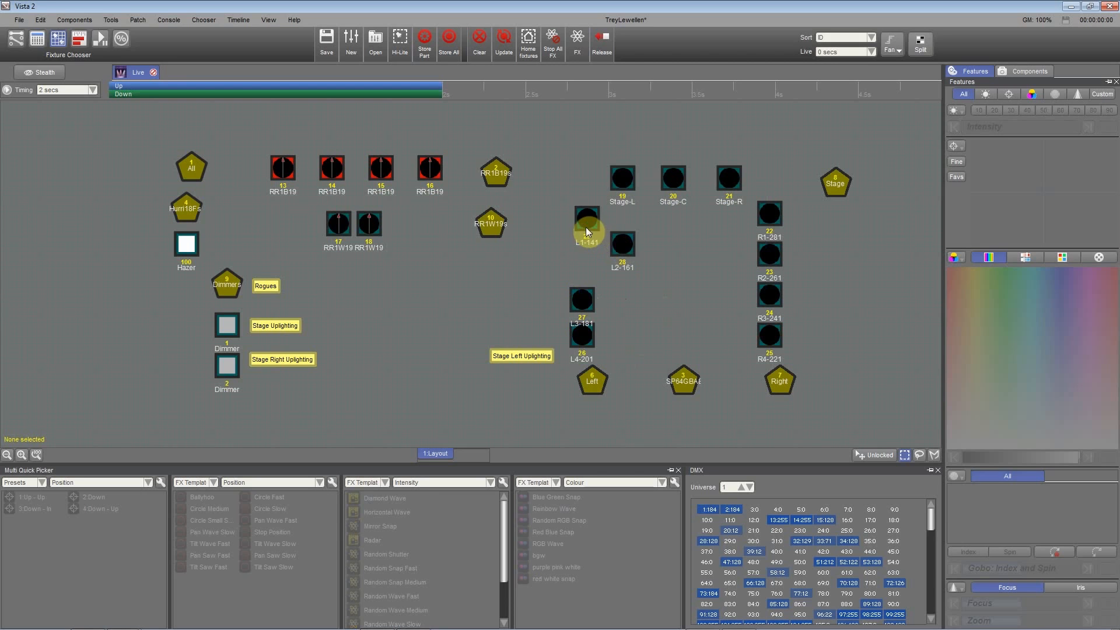
# Step: Line up L1-141 and L2-161 in a straight column above L3-181
pyautogui.click(586, 224)
pyautogui.click(622, 253)
pyautogui.click(648, 277)
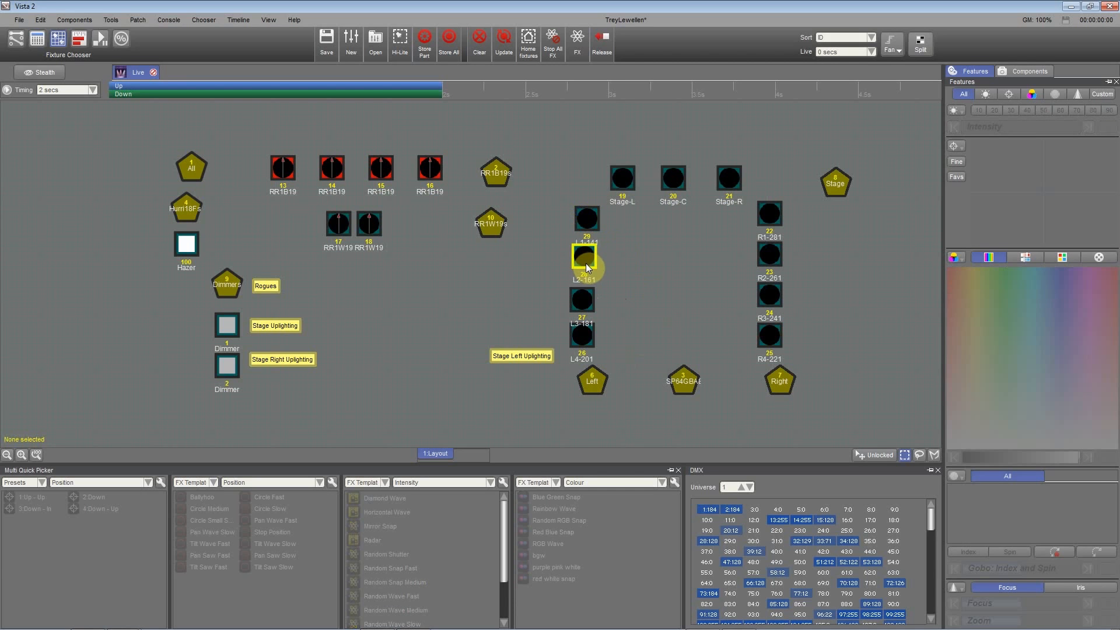
pyautogui.moveTo(586, 265); pyautogui.dragTo(587, 232)
pyautogui.click(605, 242)
pyautogui.click(643, 271)
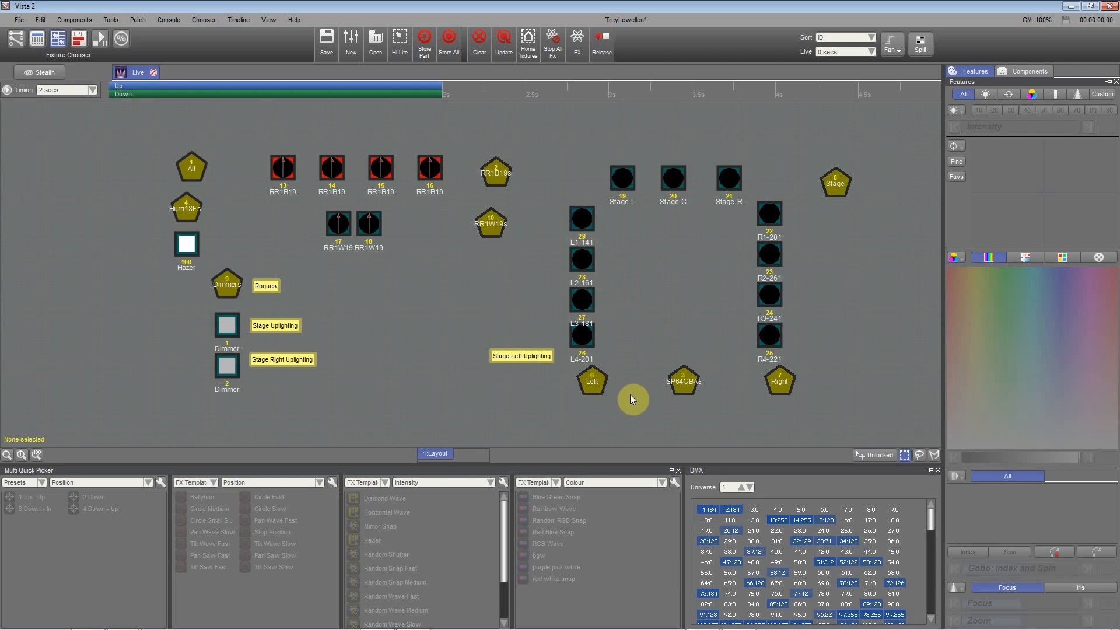
# Step: Select the L-side column and the Stage and Right groups to check which fixtures each group contains
pyautogui.moveTo(586, 349); pyautogui.dragTo(630, 239)
pyautogui.click(837, 184)
pyautogui.click(846, 218)
pyautogui.click(833, 193)
pyautogui.click(829, 268)
pyautogui.click(784, 385)
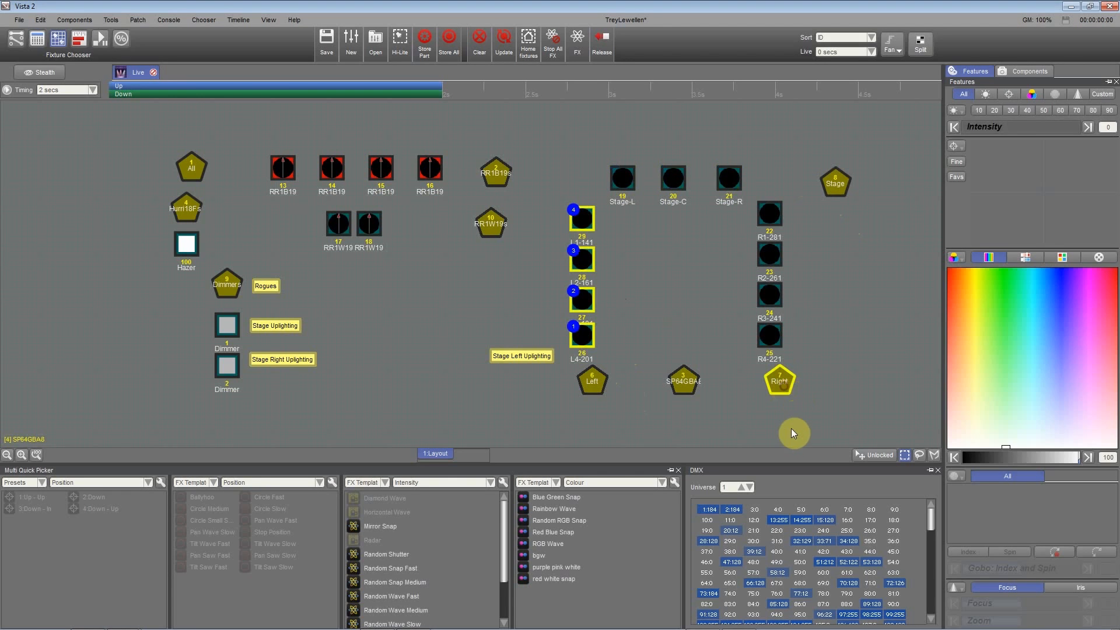
# Step: Move the Right group below the L-side column and the Left group beside the lower end of the R-side column
pyautogui.click(726, 433)
pyautogui.moveTo(597, 383)
pyautogui.mouseDown()
pyautogui.moveTo(792, 421)
pyautogui.moveTo(829, 378)
pyautogui.moveTo(595, 385)
pyautogui.mouseUp()
pyautogui.click(582, 385)
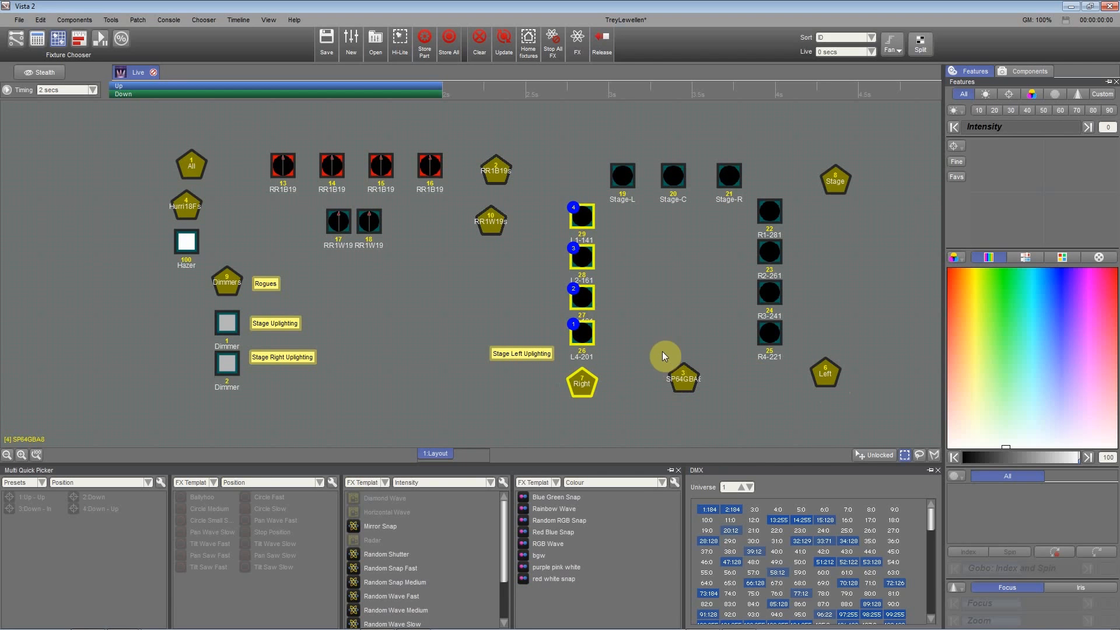
# Step: Check the L-side selection order by selecting the Right group and areas of the column
pyautogui.click(676, 326)
pyautogui.moveTo(780, 202); pyautogui.dragTo(780, 263)
pyautogui.moveTo(770, 334); pyautogui.dragTo(770, 336)
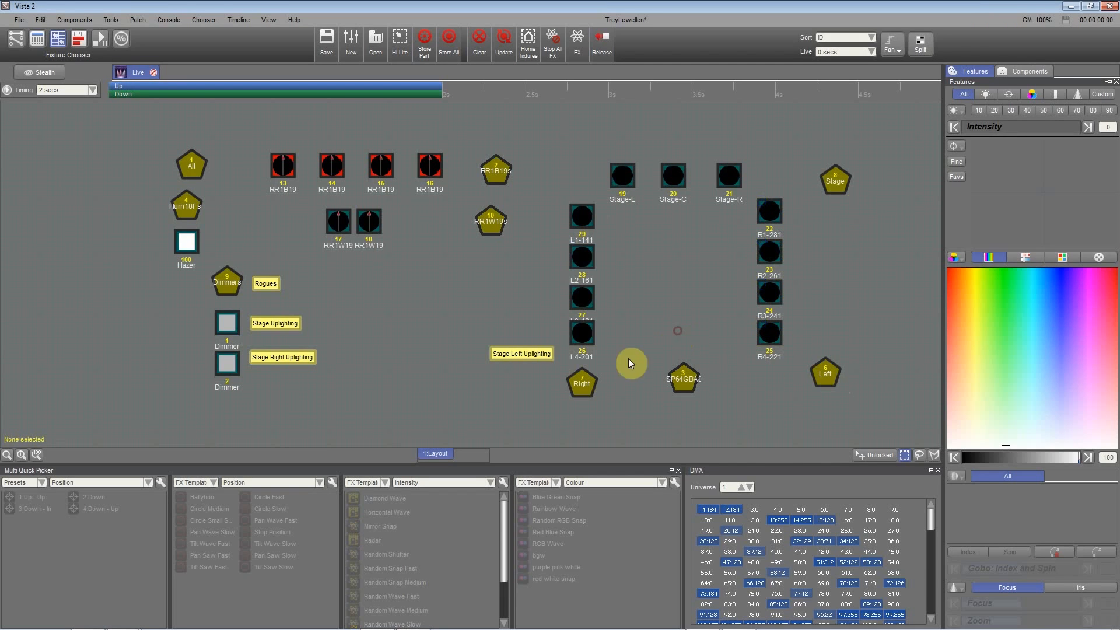
pyautogui.click(582, 383)
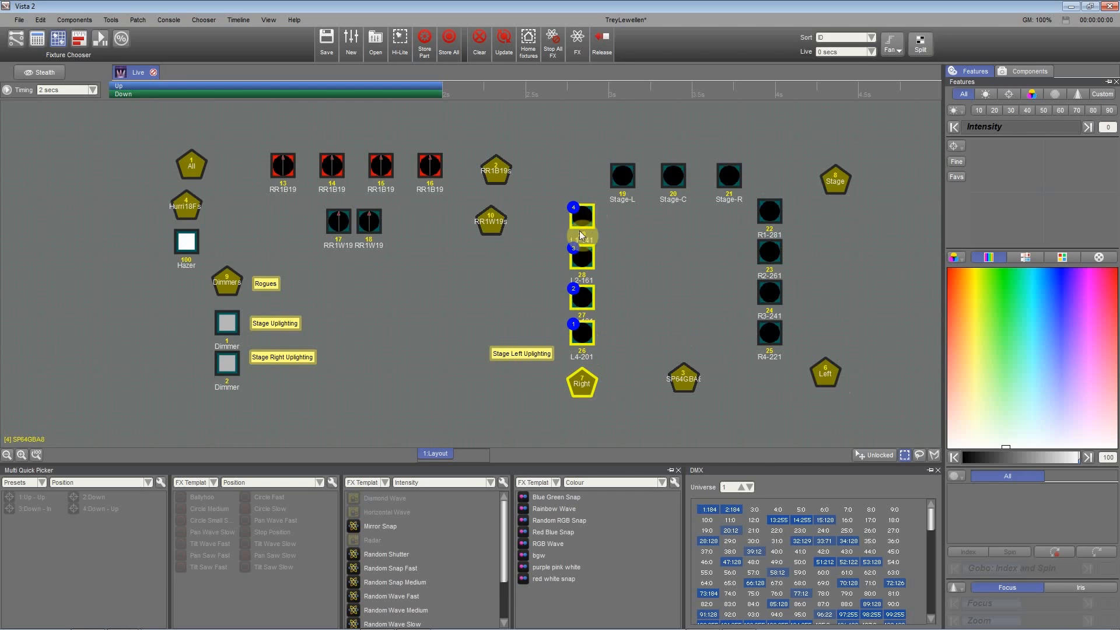
pyautogui.click(644, 318)
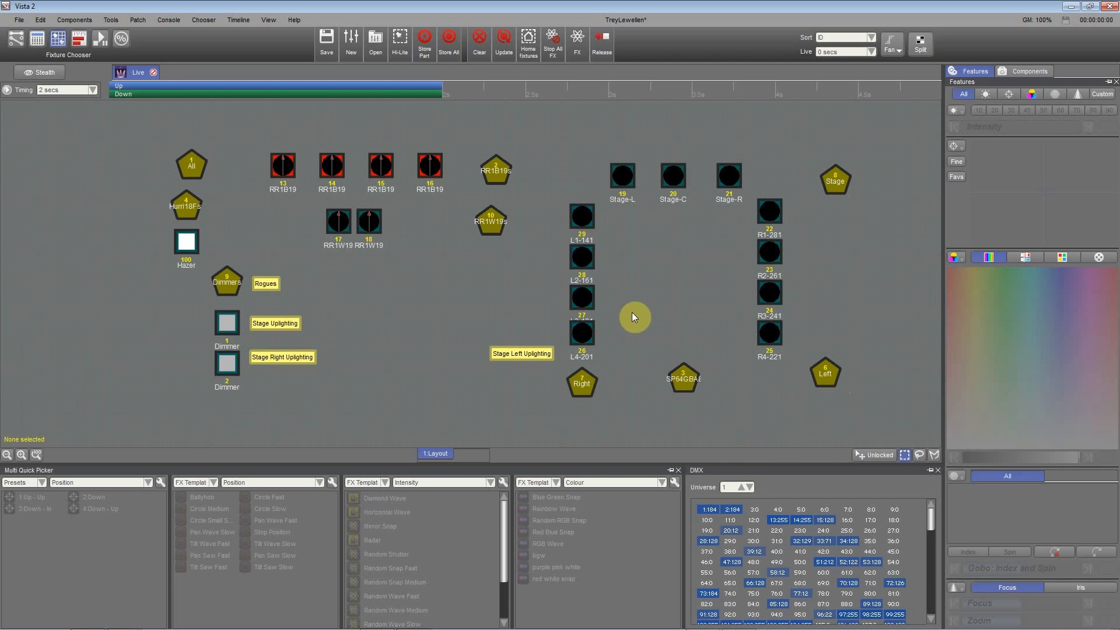
pyautogui.moveTo(617, 309); pyautogui.dragTo(561, 205)
pyautogui.click(634, 254)
pyautogui.moveTo(619, 295); pyautogui.dragTo(563, 206)
pyautogui.click(640, 256)
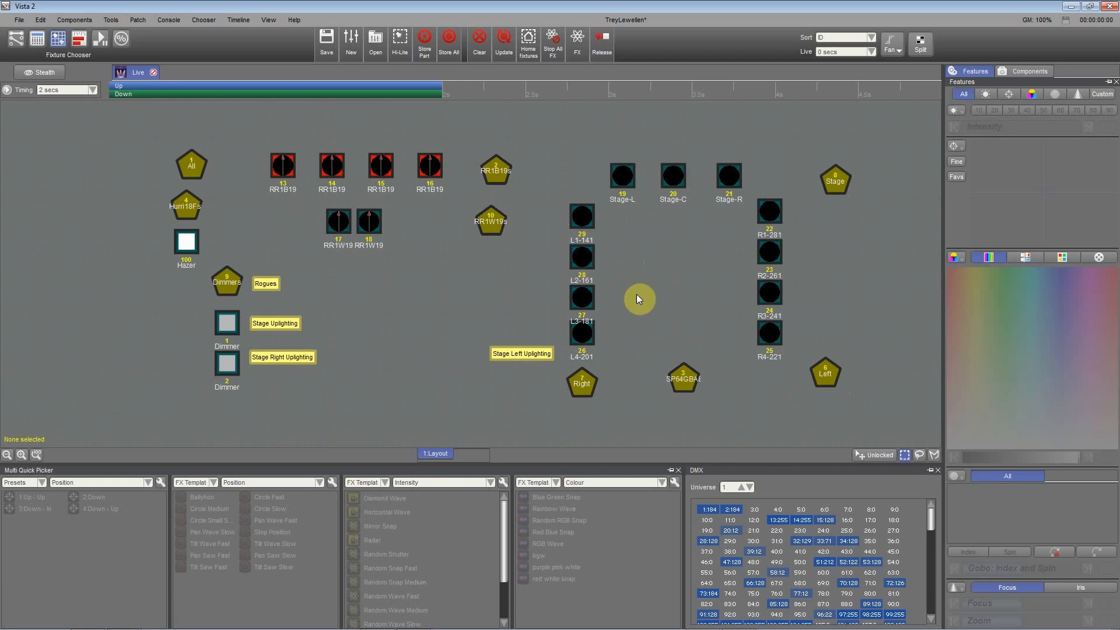
# Step: Reverse the L-side column so it runs straight from L4-201 at the upper end down to L1-141
pyautogui.moveTo(624, 309); pyautogui.dragTo(659, 249)
pyautogui.moveTo(586, 333); pyautogui.dragTo(581, 213)
pyautogui.moveTo(658, 248); pyautogui.dragTo(573, 336)
pyautogui.moveTo(663, 330); pyautogui.dragTo(582, 255)
pyautogui.moveTo(658, 287); pyautogui.dragTo(563, 199)
pyautogui.click(615, 337)
pyautogui.click(655, 263)
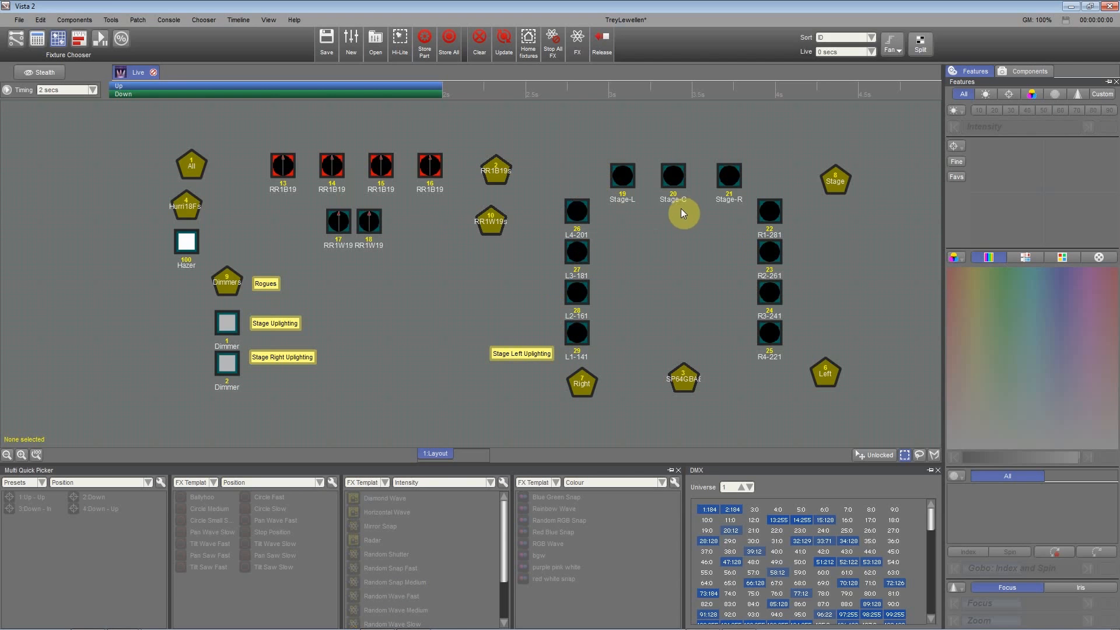
# Step: Center the SlimPAR group between the side columns and place the Left and Right groups side by side below R4-221
pyautogui.click(683, 379)
pyautogui.moveTo(692, 390); pyautogui.dragTo(676, 372)
pyautogui.click(743, 392)
pyautogui.moveTo(780, 391); pyautogui.dragTo(770, 382)
pyautogui.click(592, 385)
pyautogui.moveTo(582, 385); pyautogui.dragTo(805, 378)
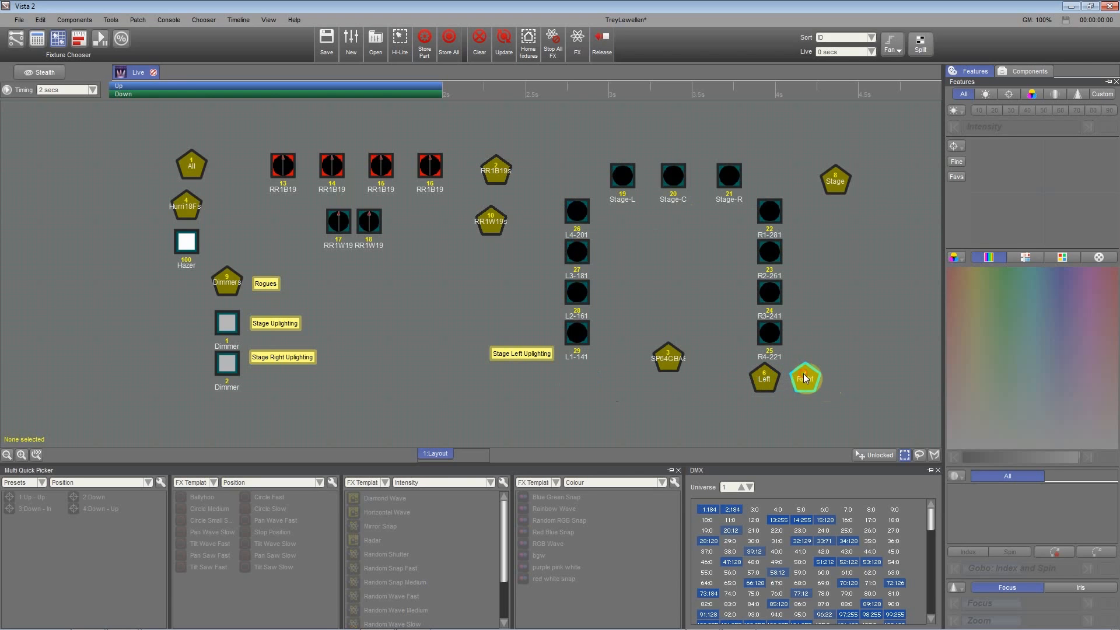
# Step: Select R1-281 through R4-221 and update the Right fixture group with them
pyautogui.click(812, 387)
pyautogui.click(581, 332)
pyautogui.click(580, 290)
pyautogui.click(579, 253)
pyautogui.click(579, 215)
pyautogui.moveTo(794, 346); pyautogui.dragTo(759, 191)
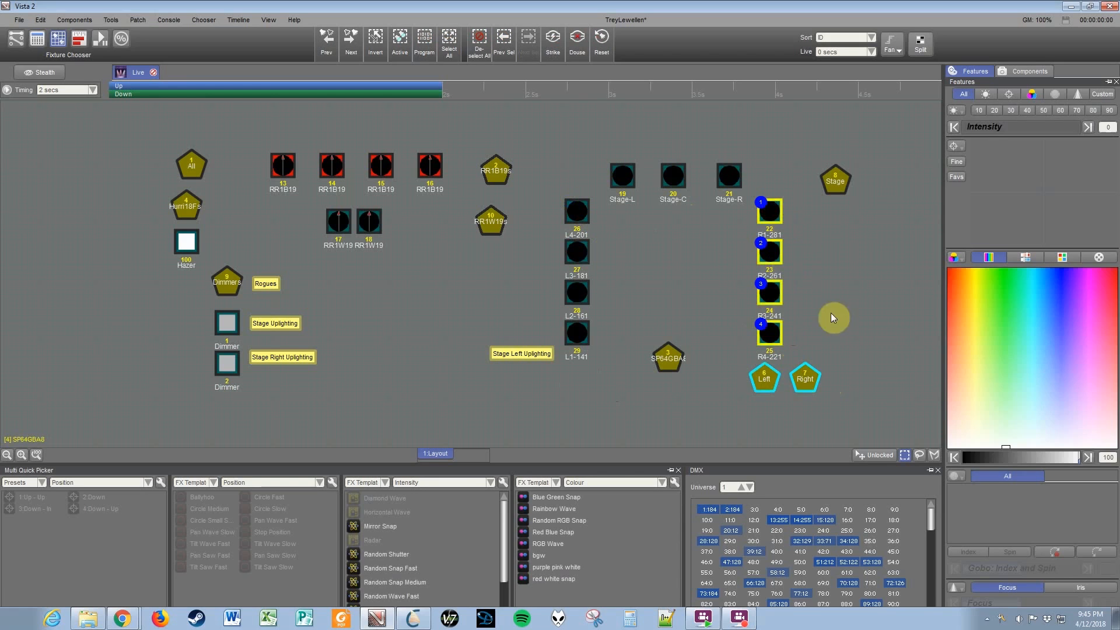
pyautogui.rightClick(808, 381)
pyautogui.moveTo(870, 408)
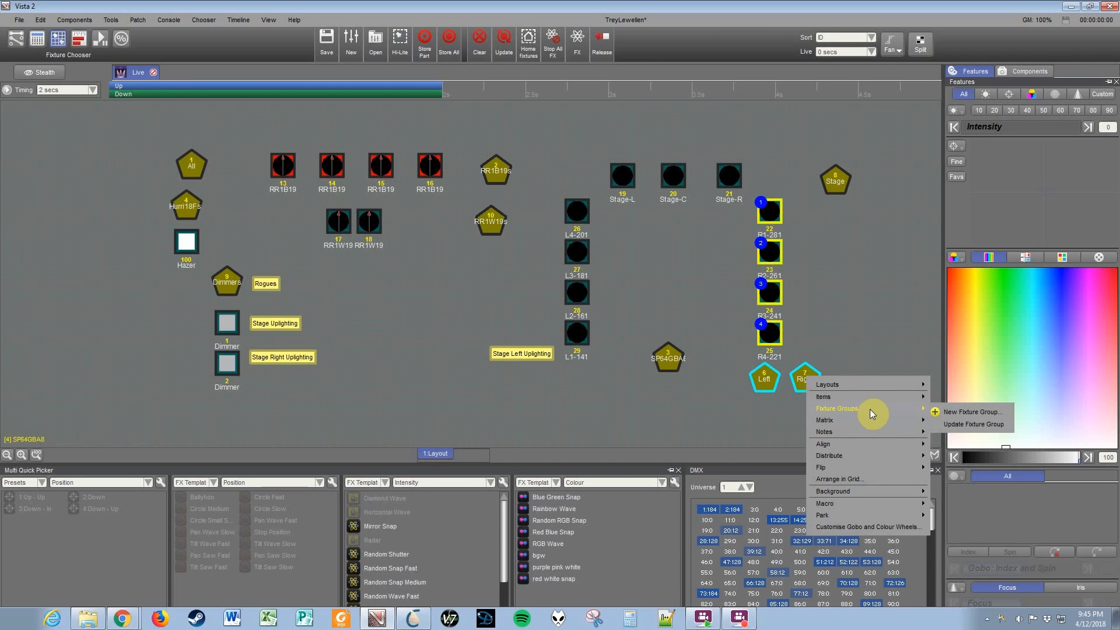
pyautogui.click(970, 430)
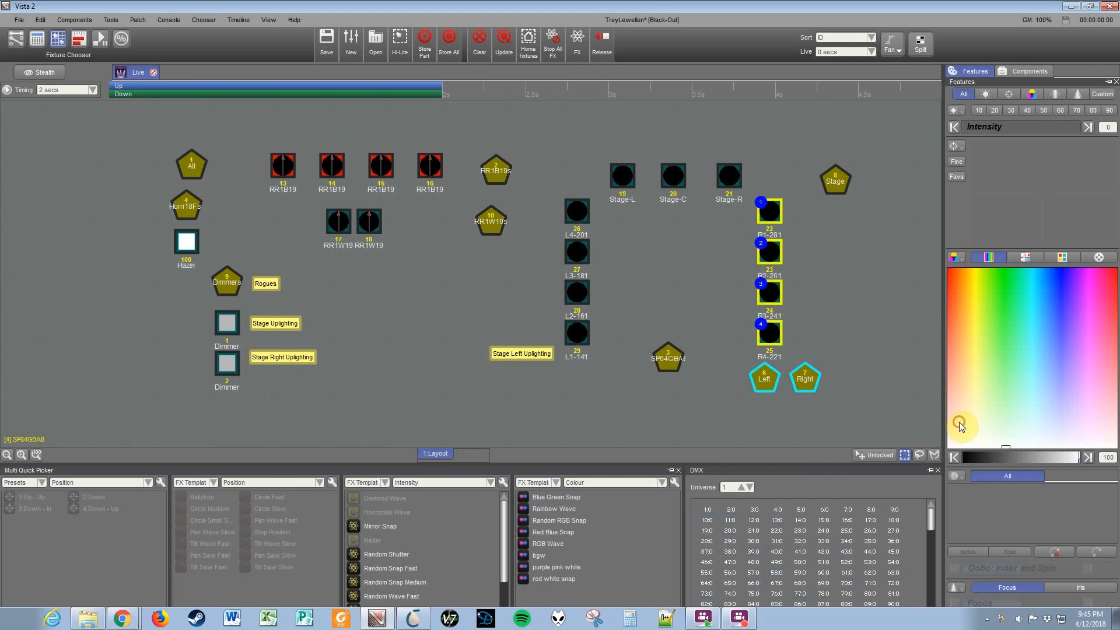
# Step: Move the Left group below the L-side column and check it against the four L-side SlimPARs
pyautogui.click(774, 382)
pyautogui.moveTo(774, 382); pyautogui.dragTo(572, 386)
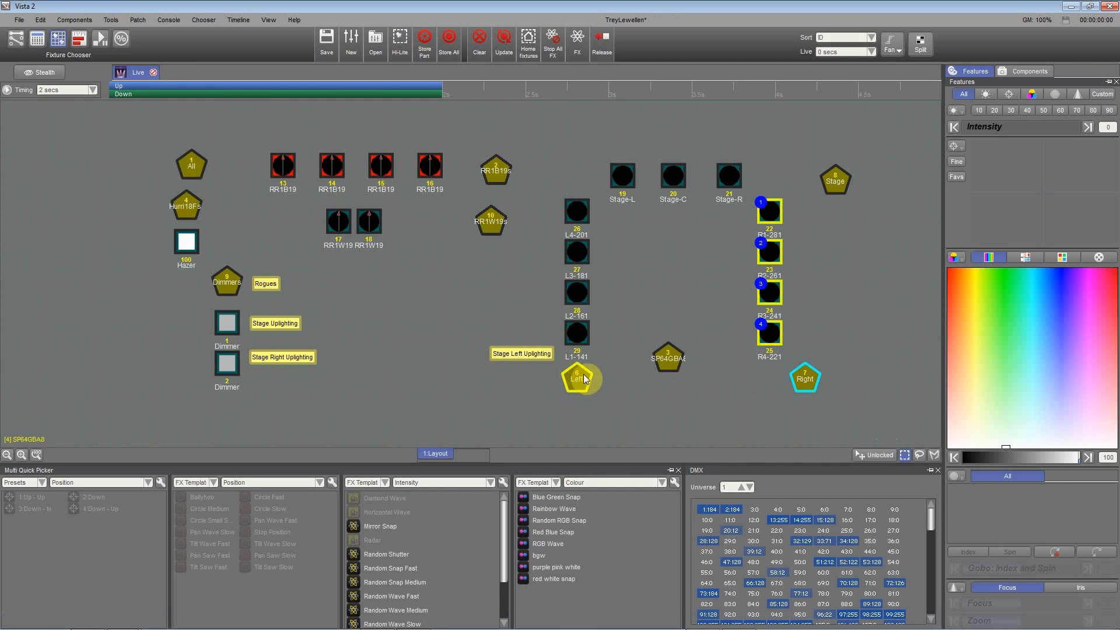
pyautogui.moveTo(618, 346); pyautogui.dragTo(564, 213)
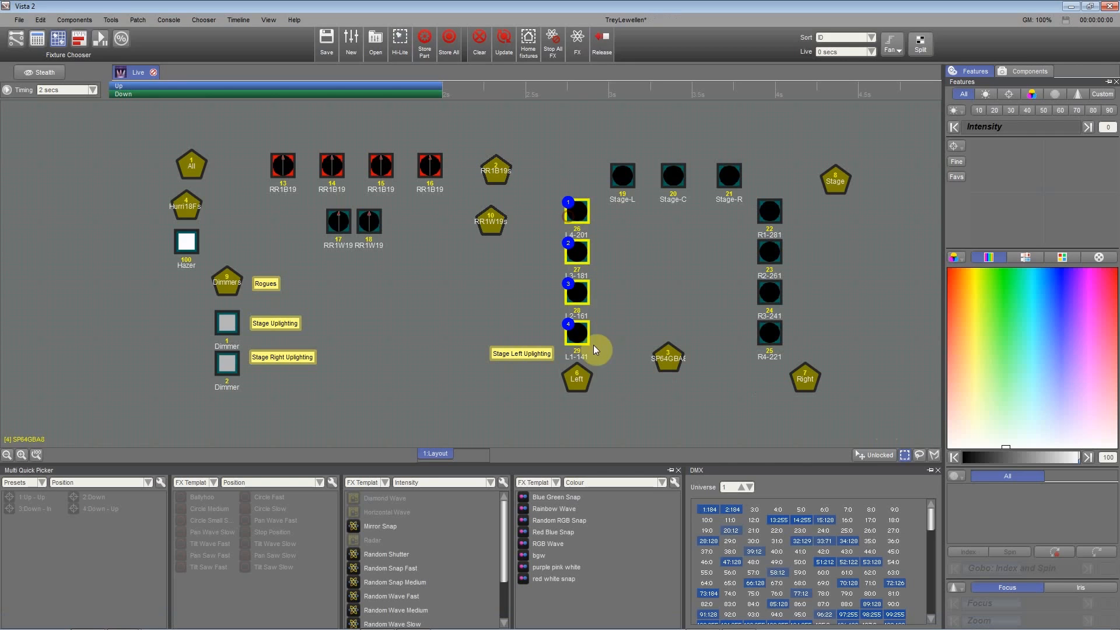
pyautogui.click(578, 380)
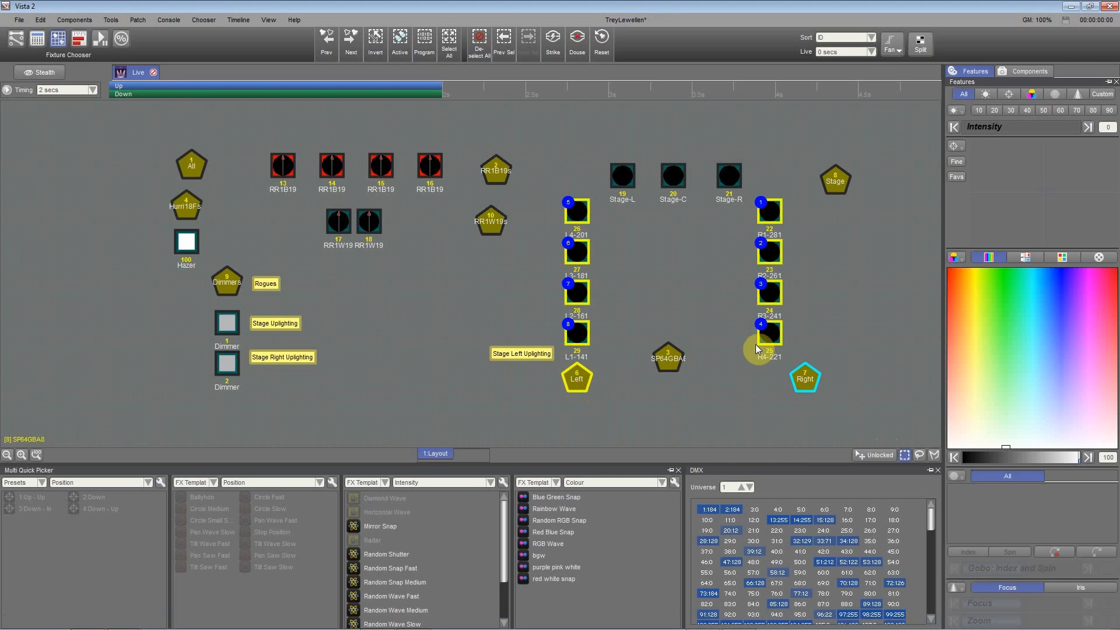
pyautogui.click(789, 224)
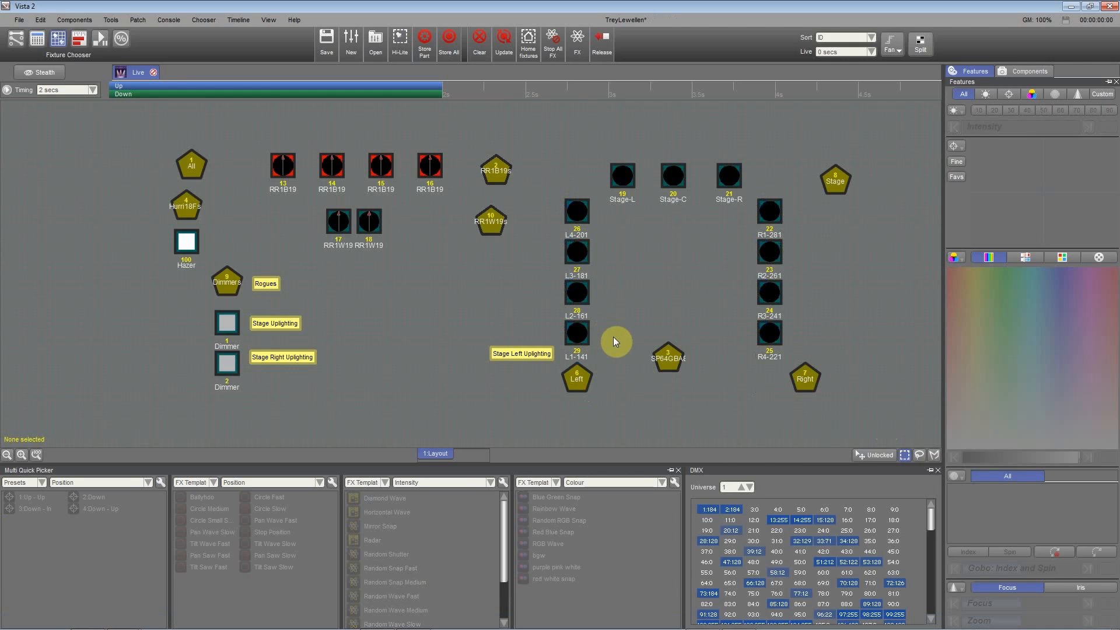
# Step: Deselect the four R-side SlimPARs, select L1-141 through L4-201 instead, and update the Left fixture group with them
pyautogui.click(579, 380)
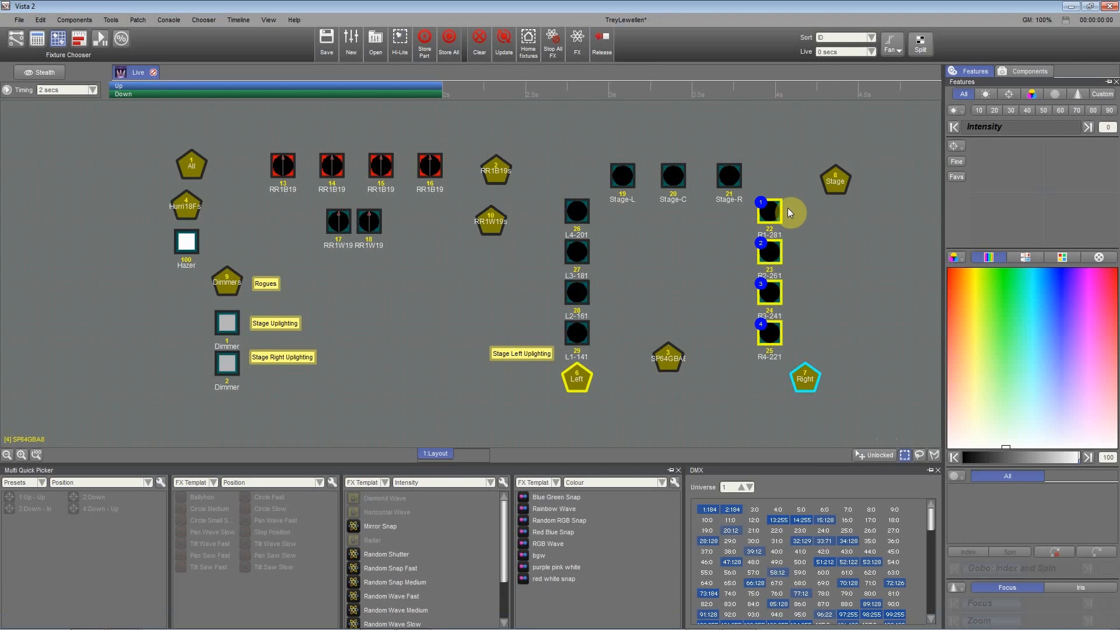
pyautogui.click(772, 216)
pyautogui.click(770, 252)
pyautogui.click(770, 293)
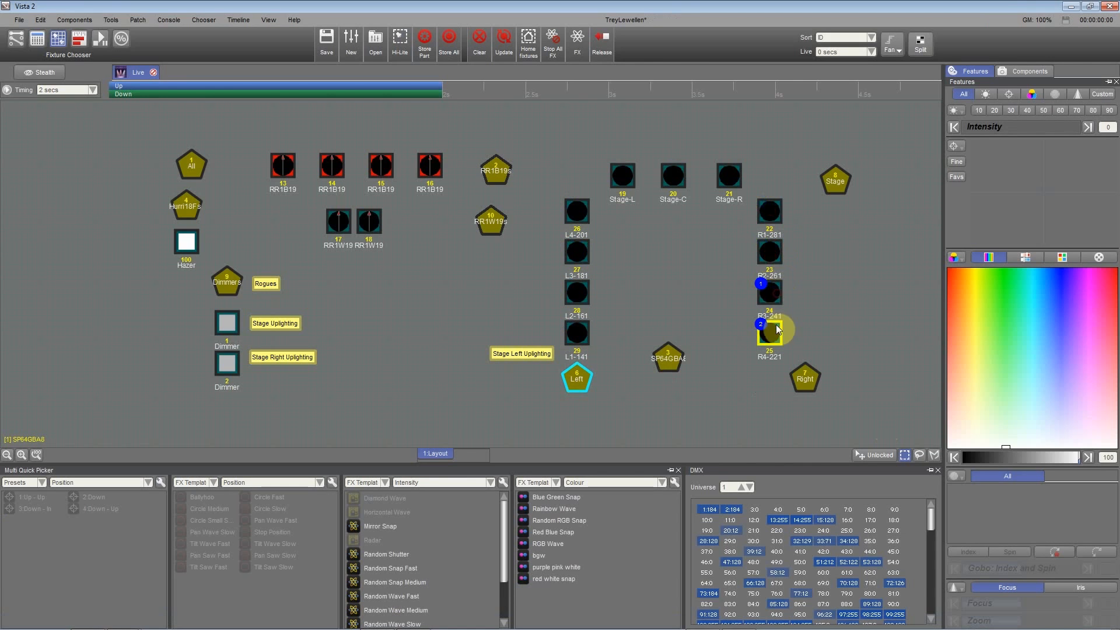
pyautogui.click(771, 333)
pyautogui.click(582, 338)
pyautogui.click(577, 292)
pyautogui.click(577, 252)
pyautogui.click(577, 211)
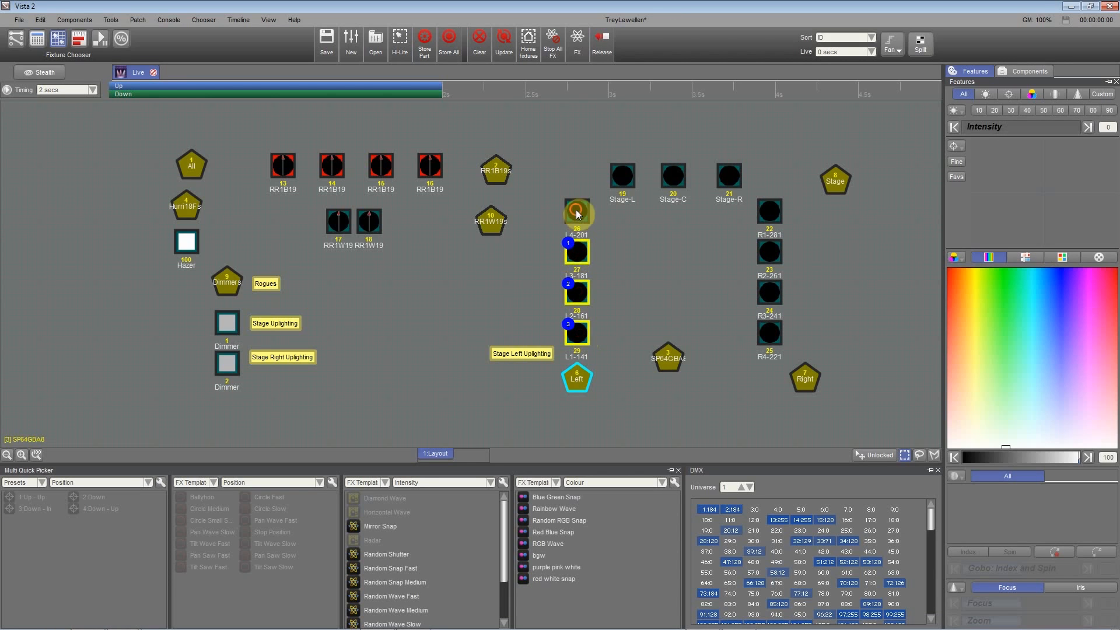
pyautogui.rightClick(576, 382)
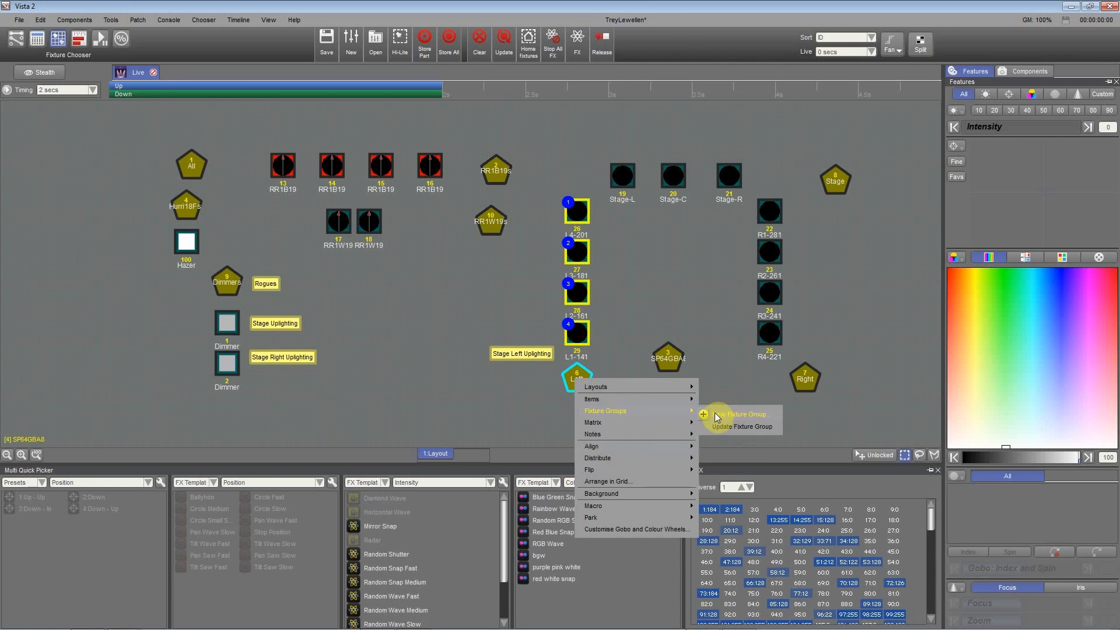
pyautogui.click(723, 427)
pyautogui.click(578, 376)
# Step: Line up the SlimPAR and Right groups with the Left group, placing Right directly below R4-221, and keep the Stage group beside Stage-R
pyautogui.click(803, 379)
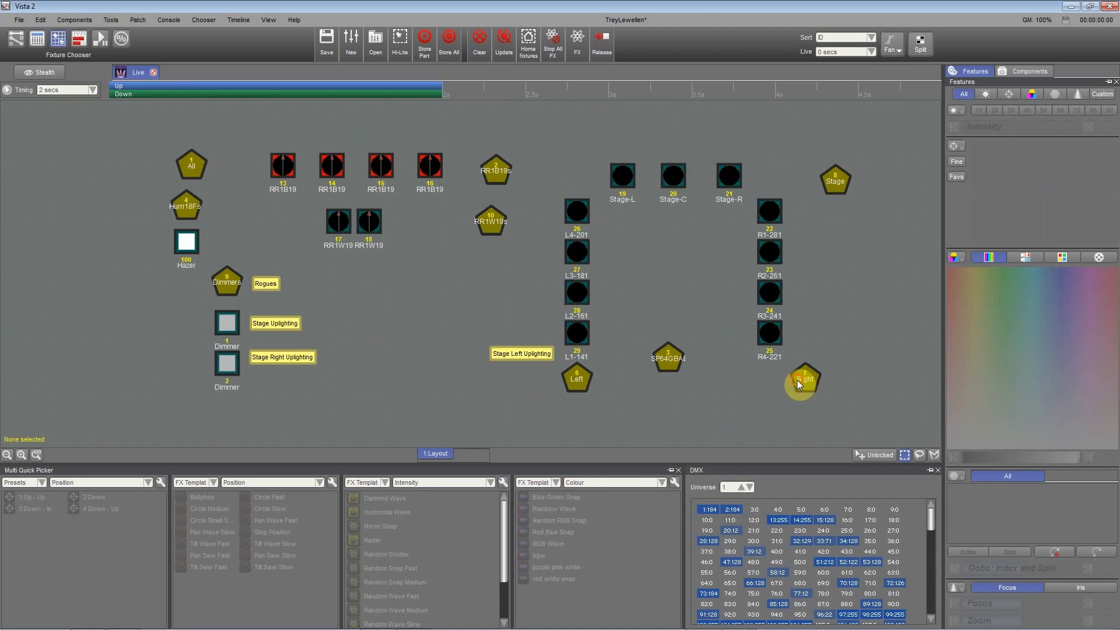
pyautogui.moveTo(789, 384); pyautogui.dragTo(762, 379)
pyautogui.moveTo(688, 386); pyautogui.dragTo(681, 387)
pyautogui.click(700, 315)
pyautogui.moveTo(834, 188); pyautogui.dragTo(680, 225)
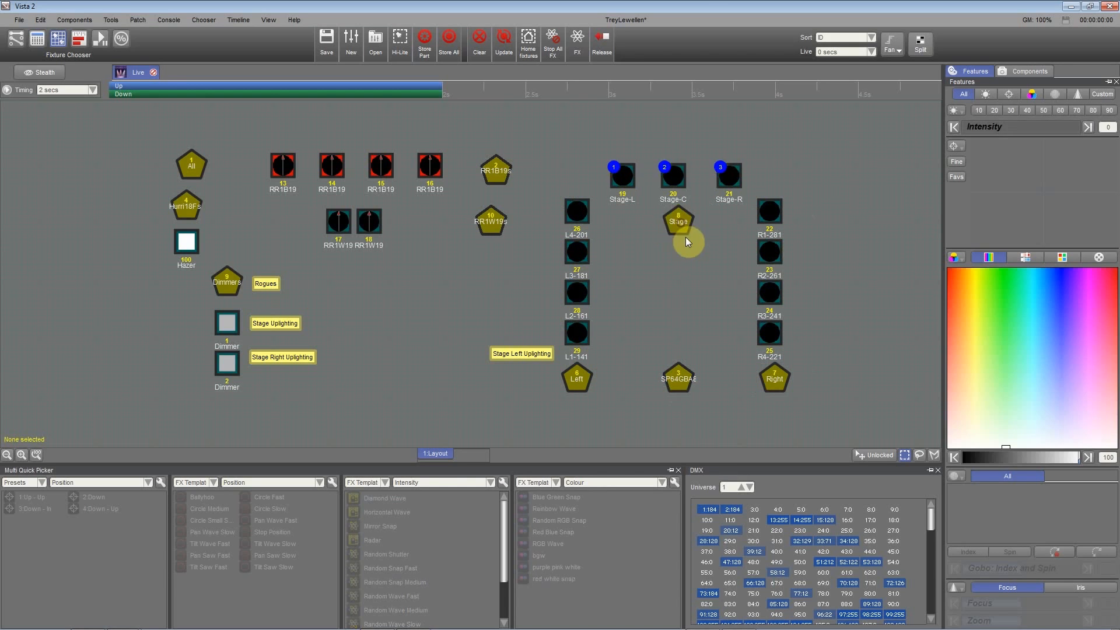
pyautogui.moveTo(679, 223); pyautogui.dragTo(837, 186)
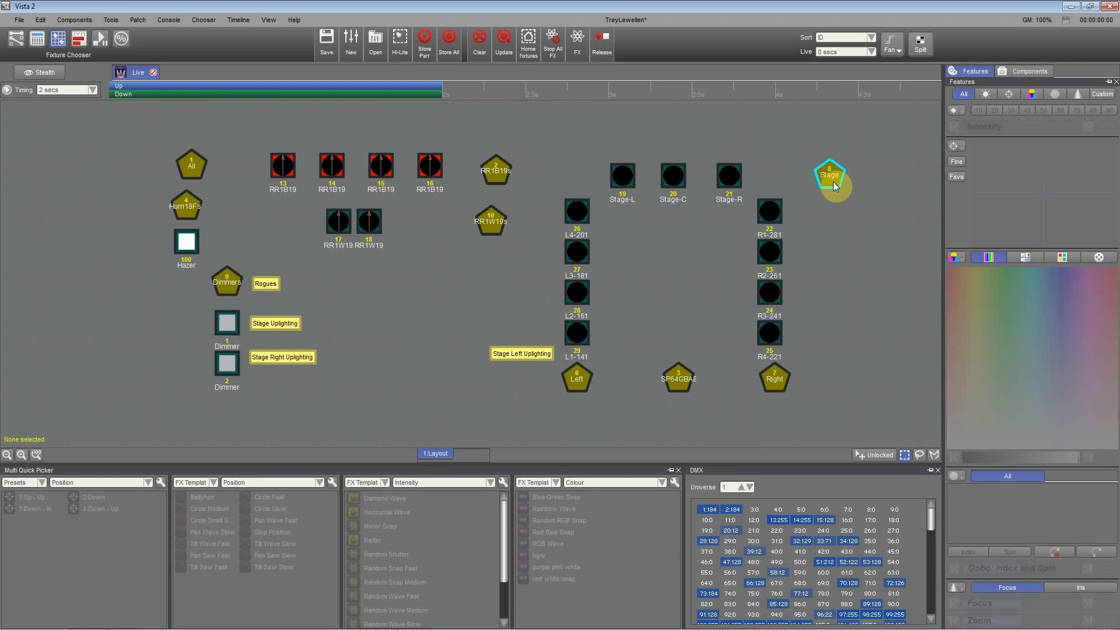
pyautogui.click(778, 384)
pyautogui.click(747, 390)
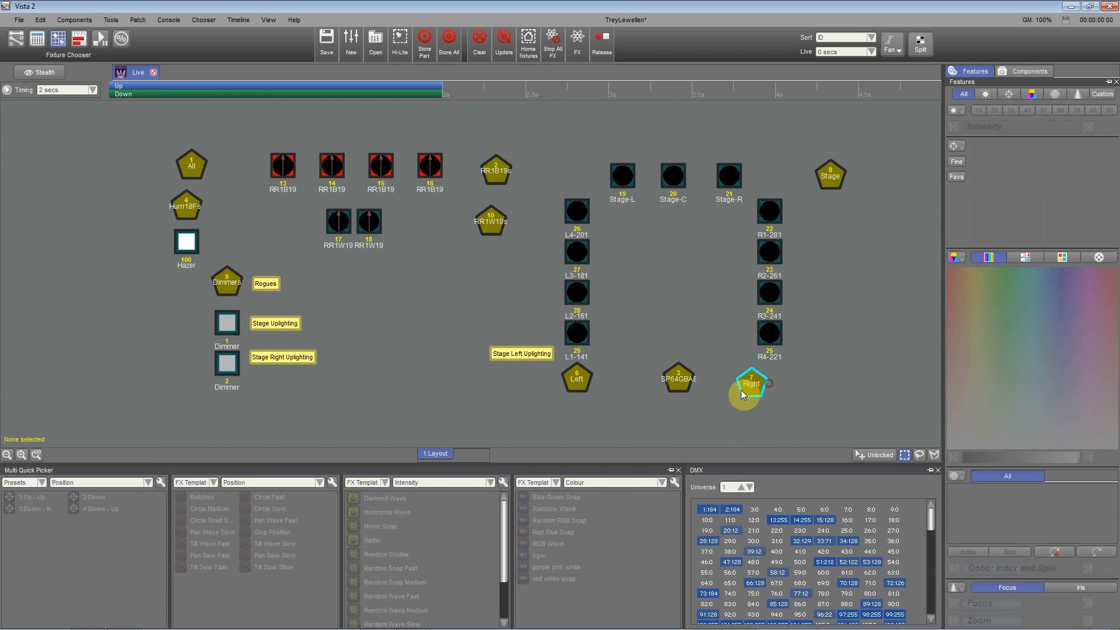
pyautogui.click(679, 385)
pyautogui.moveTo(672, 383); pyautogui.dragTo(664, 387)
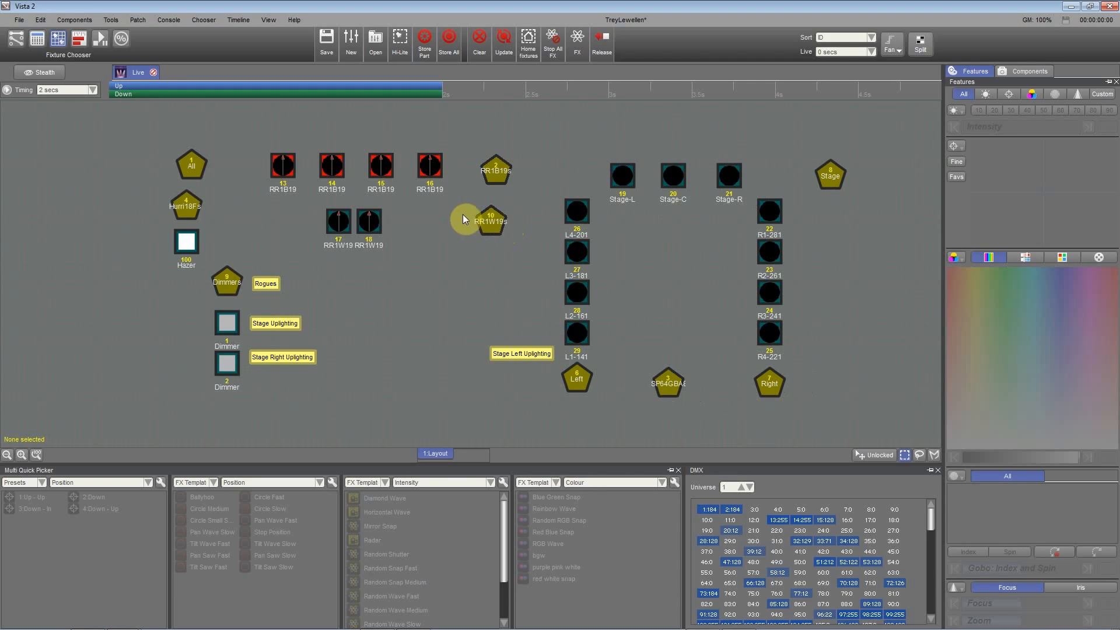
# Step: Check which fixtures the RR1W19s, RR1B19s, Stage and Dimmers groups select
pyautogui.click(479, 215)
pyautogui.click(496, 267)
pyautogui.click(493, 216)
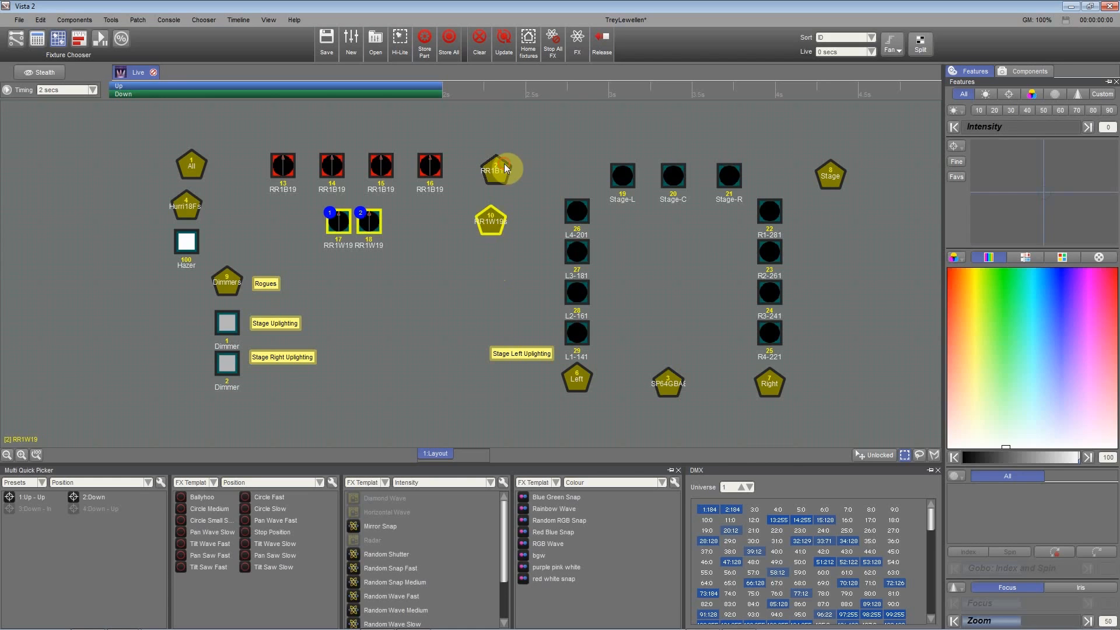
pyautogui.keyDown('ctrl'); pyautogui.click(504, 164); pyautogui.keyUp('ctrl')
pyautogui.click(501, 192)
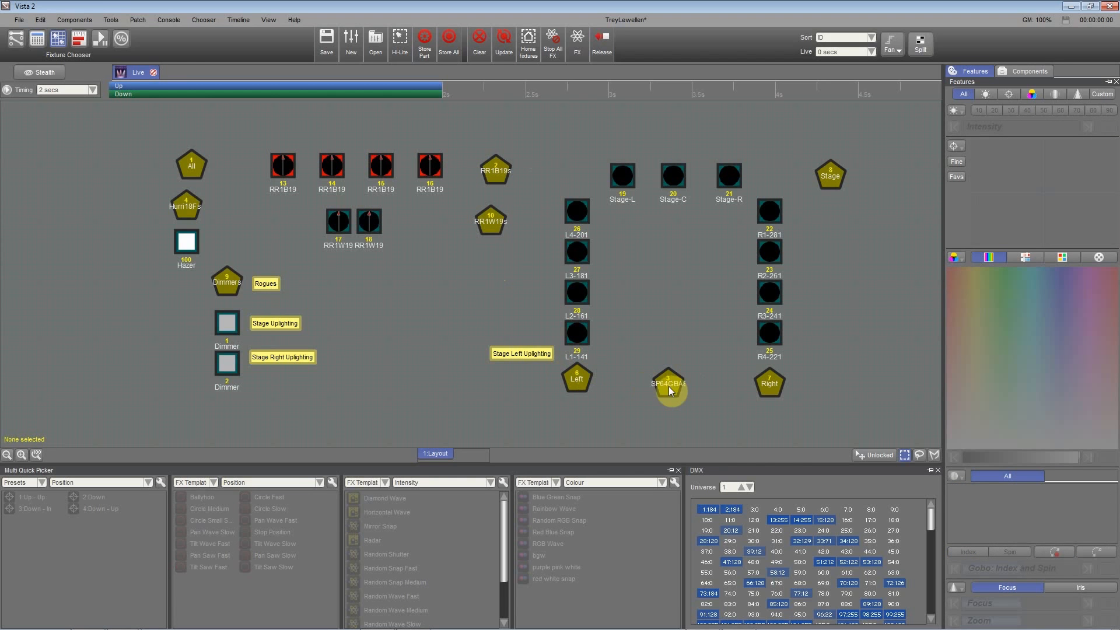
pyautogui.click(831, 174)
pyautogui.click(306, 289)
pyautogui.click(237, 289)
pyautogui.click(352, 310)
# Step: Move the Stage Right Uplighting label beside R4-221, Stage Uplighting above Stage-C, and Rogues beside the RR1B19s group
pyautogui.moveTo(273, 361); pyautogui.dragTo(812, 360)
pyautogui.moveTo(280, 324); pyautogui.dragTo(668, 138)
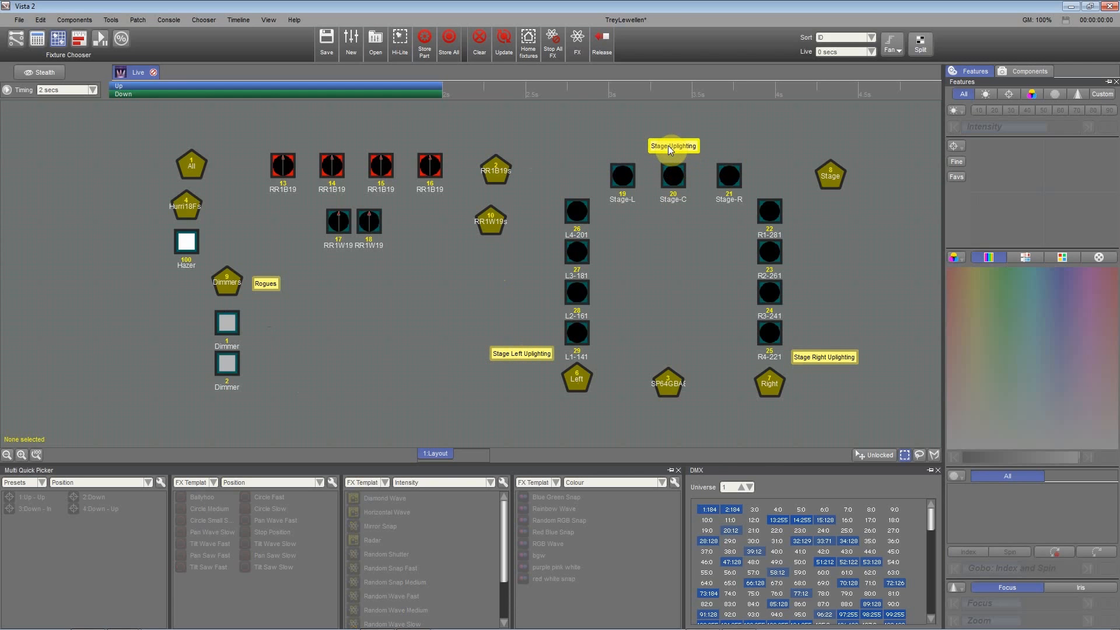
pyautogui.click(683, 240)
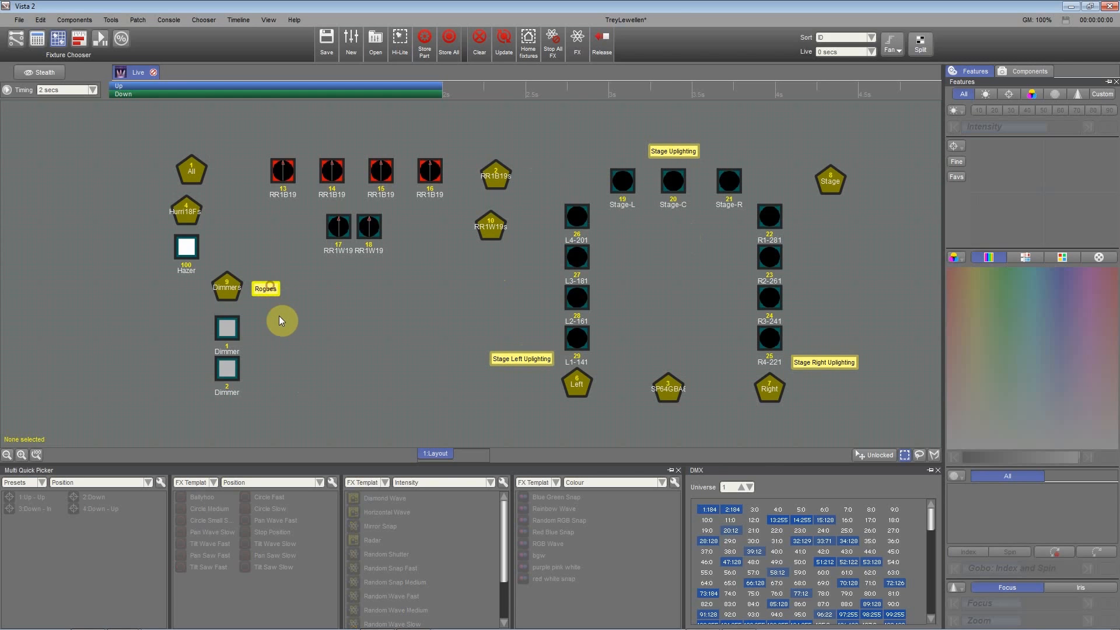
pyautogui.click(301, 321)
pyautogui.moveTo(267, 291); pyautogui.dragTo(465, 177)
pyautogui.click(454, 260)
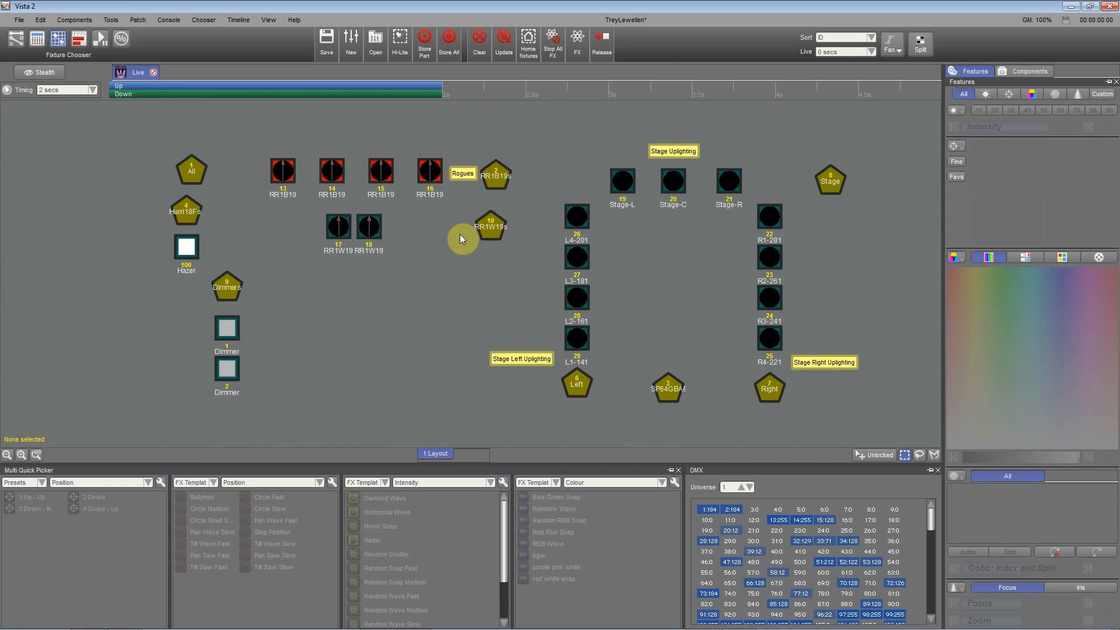
# Step: Move the Dimmers group and its two dimmers up beside the All group and fit the layout to the view
pyautogui.click(227, 288)
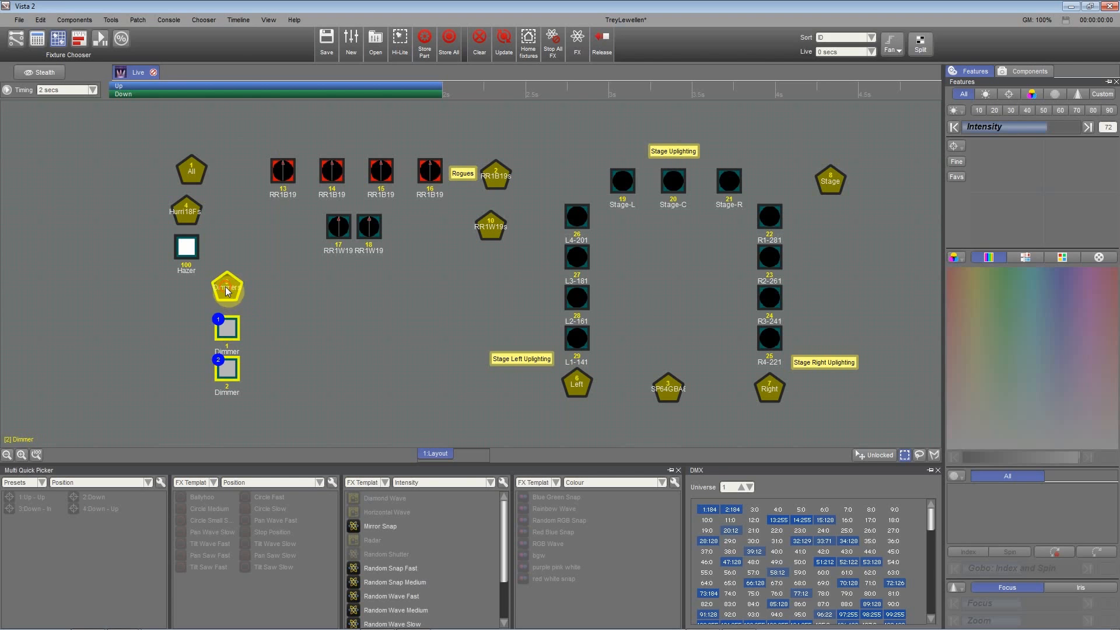
pyautogui.moveTo(227, 289); pyautogui.dragTo(231, 175)
pyautogui.click(272, 328)
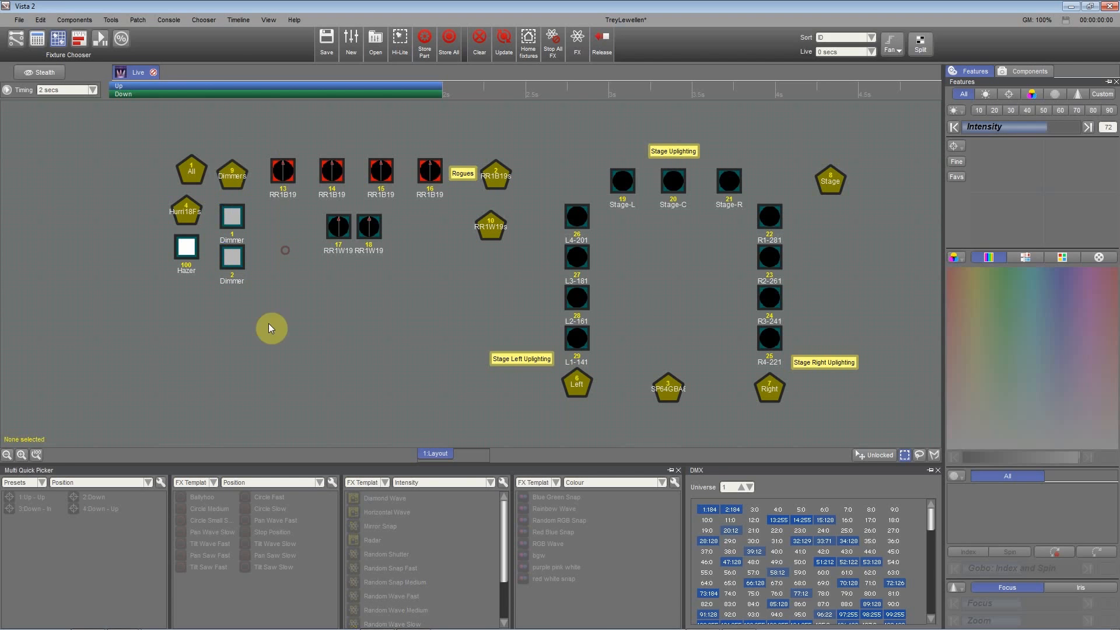
pyautogui.click(37, 453)
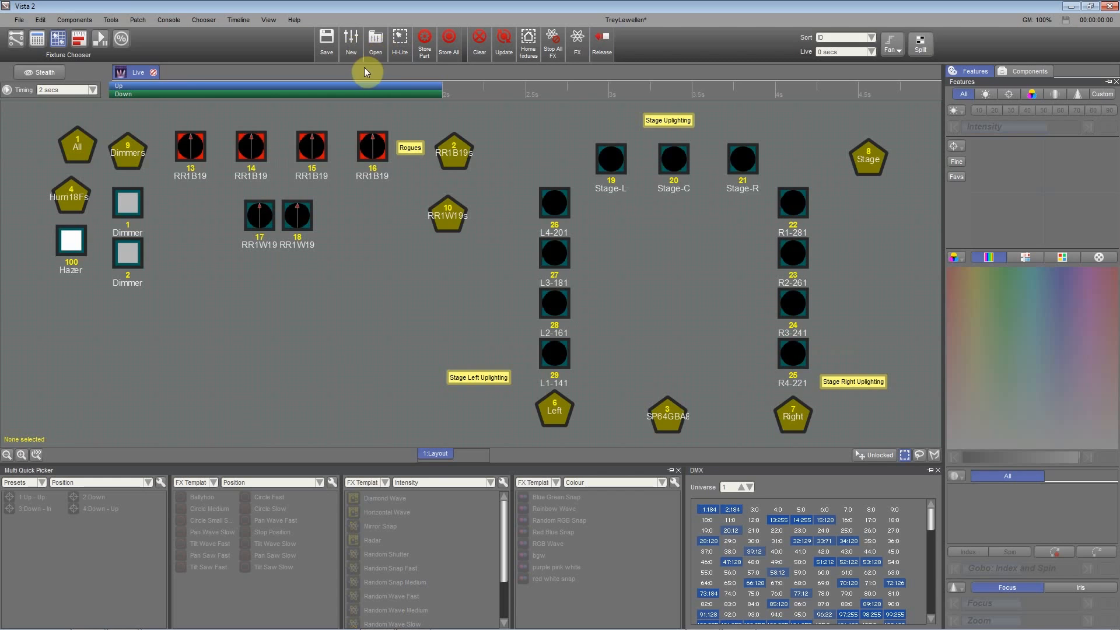
# Step: Open a new cue list and move the block of hazer, dimmers, Rogue fixtures and their groups lower in the layout
pyautogui.click(351, 40)
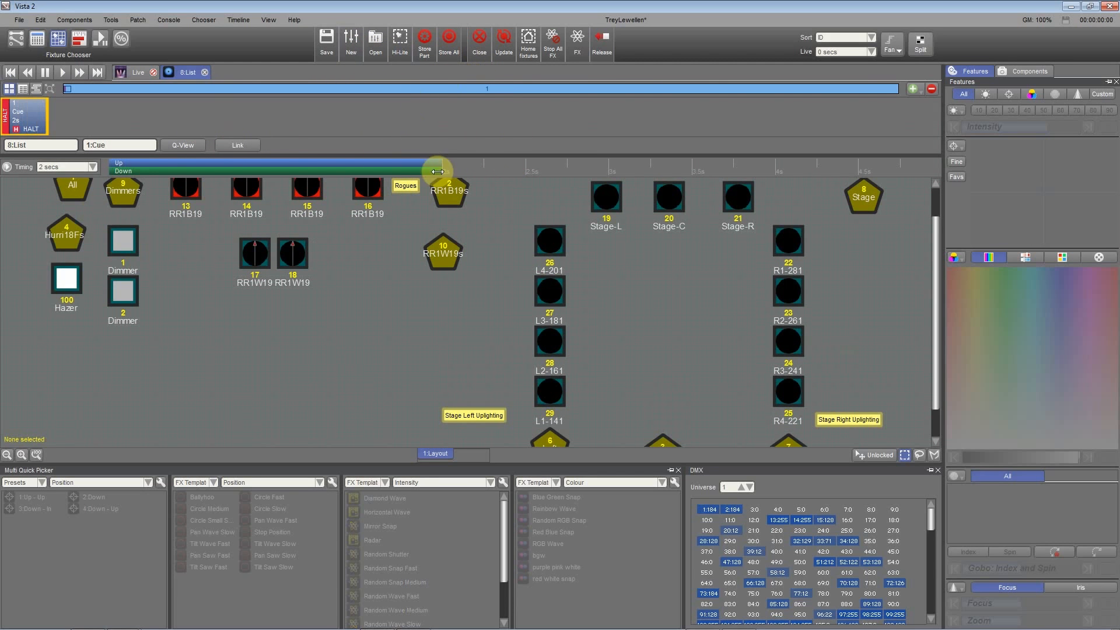
pyautogui.click(37, 454)
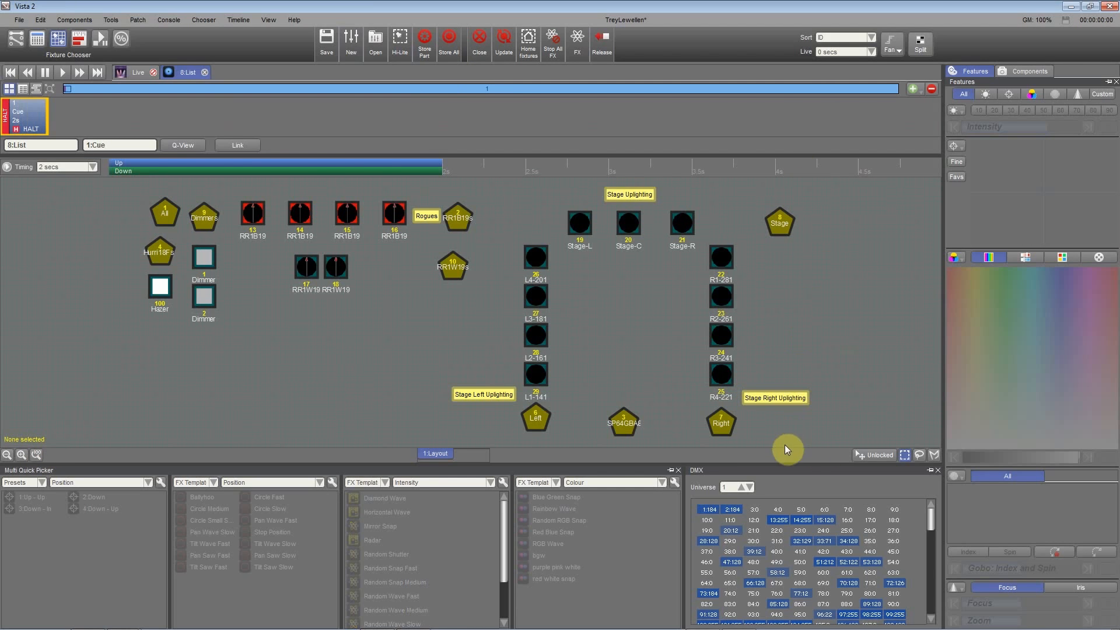
pyautogui.moveTo(799, 433); pyautogui.dragTo(481, 332)
pyautogui.click(169, 213)
pyautogui.moveTo(453, 271); pyautogui.dragTo(427, 344)
# Step: Place the Rogues label between fixture 16 and the RR1B19s group, and the Stage Uplighting label between Stage-R and the Stage group
pyautogui.click(425, 215)
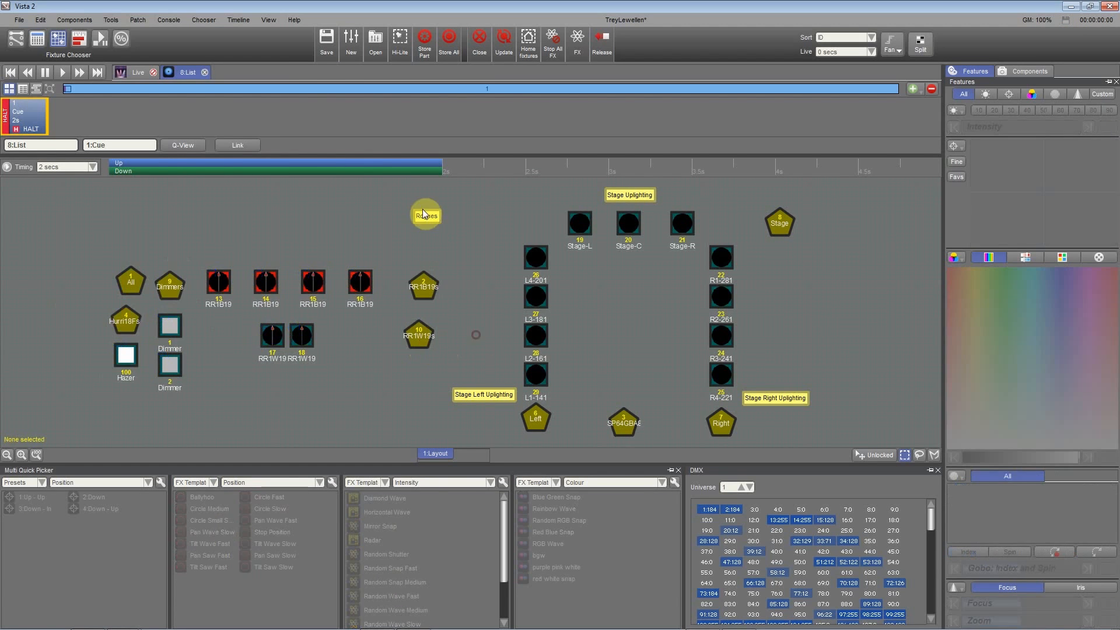
pyautogui.moveTo(647, 193); pyautogui.dragTo(743, 228)
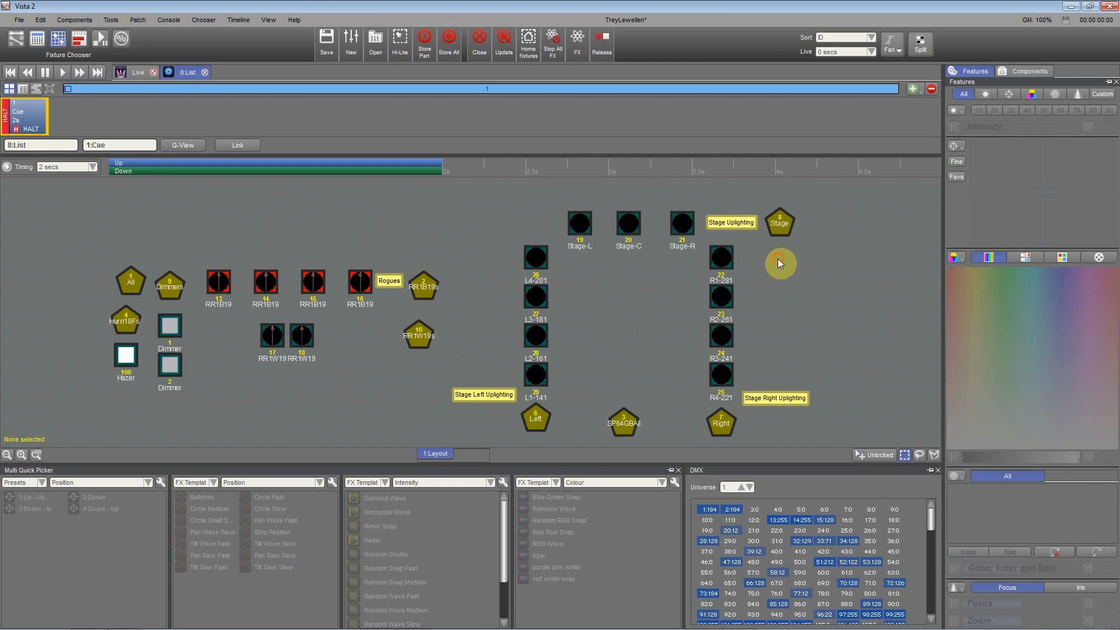
pyautogui.click(36, 454)
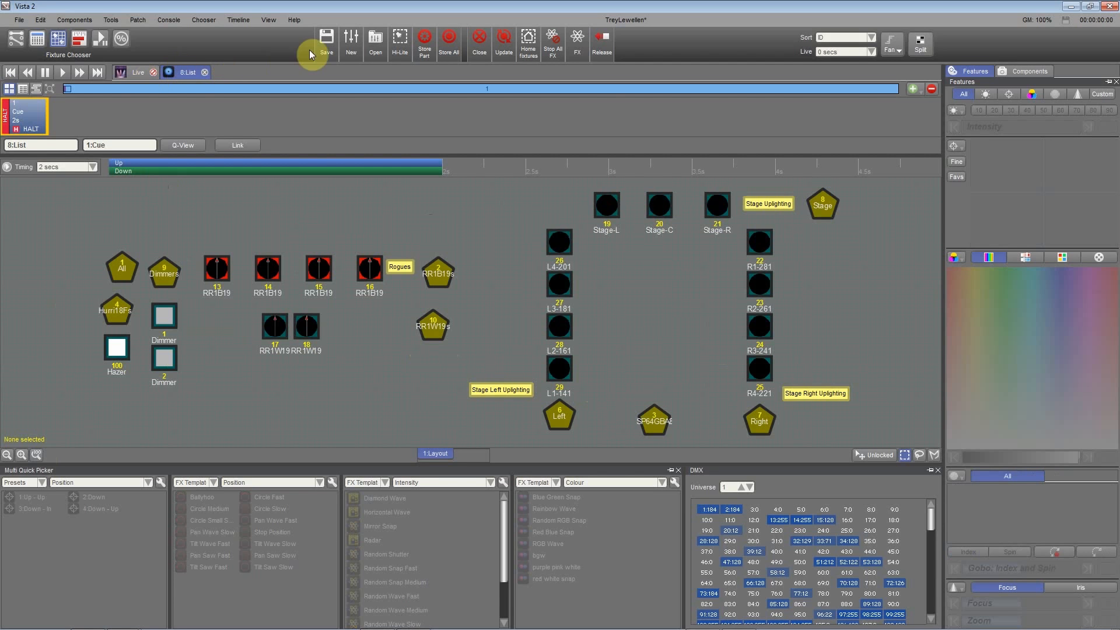
# Step: Close the new cue list and clear the live values
pyautogui.click(205, 71)
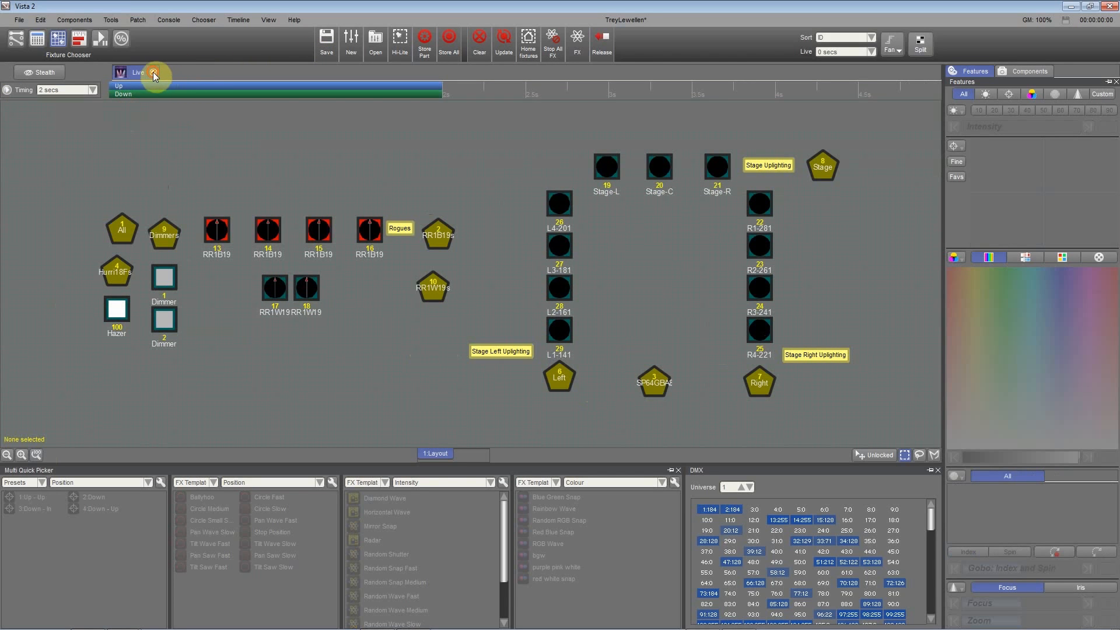
pyautogui.click(153, 72)
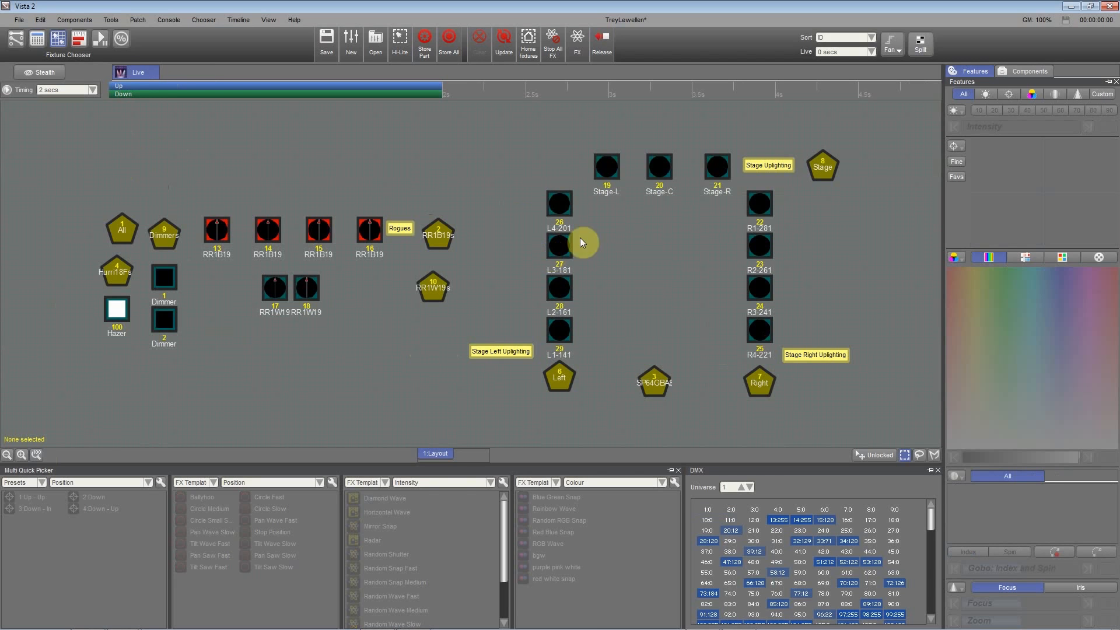
# Step: Step through the SlimPARs from Stage-L to R1-281 and check the fixtures in the Right and Left groups
pyautogui.click(605, 187)
pyautogui.press('Right')
pyautogui.press('Right')
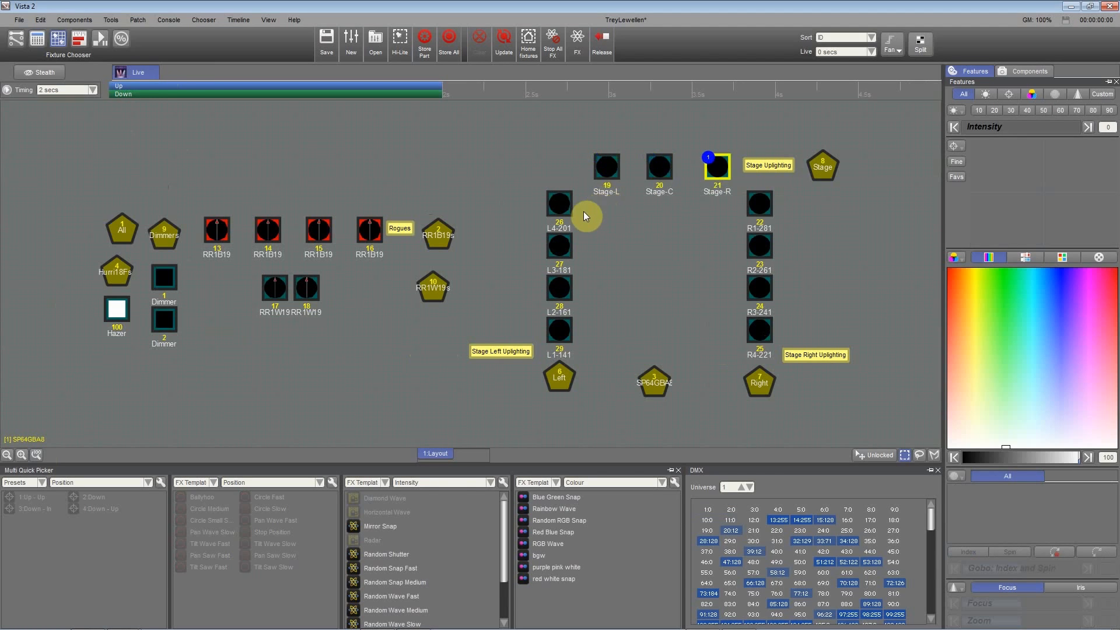
pyautogui.press('Right')
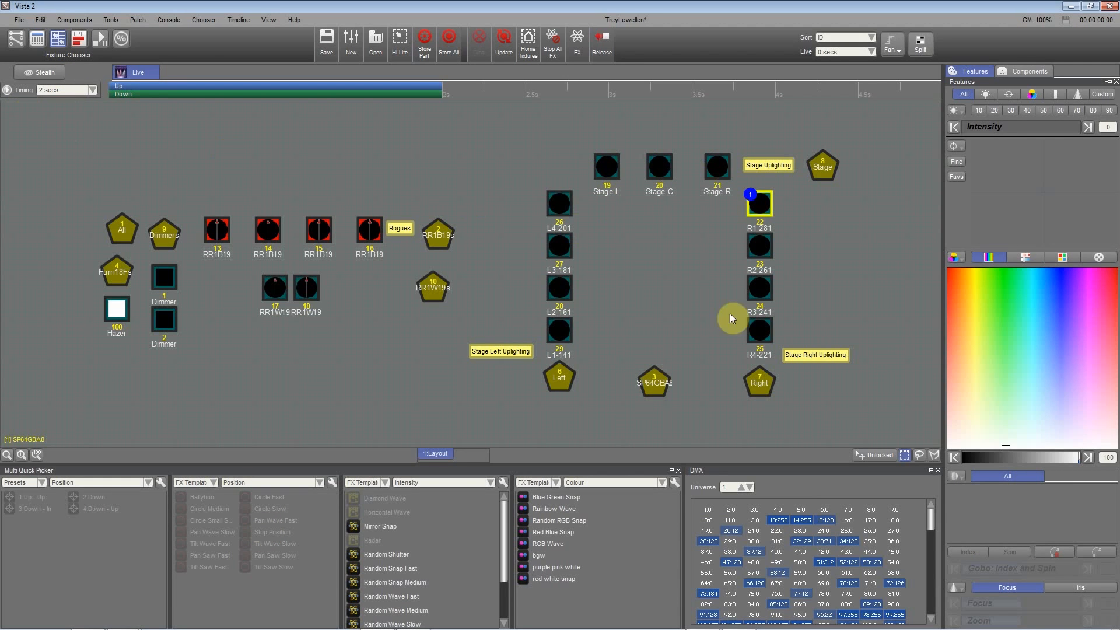
pyautogui.click(764, 385)
pyautogui.click(562, 380)
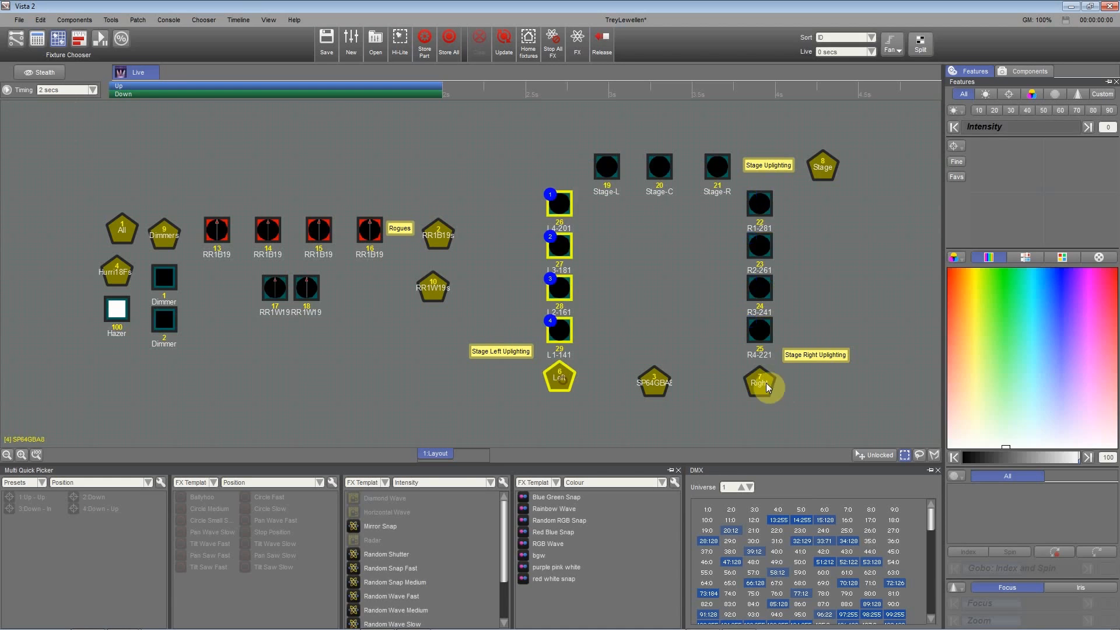
pyautogui.click(745, 387)
# Step: Look up the DMX address of R1-281 in the patch list
pyautogui.click(26, 38)
pyautogui.click(22, 44)
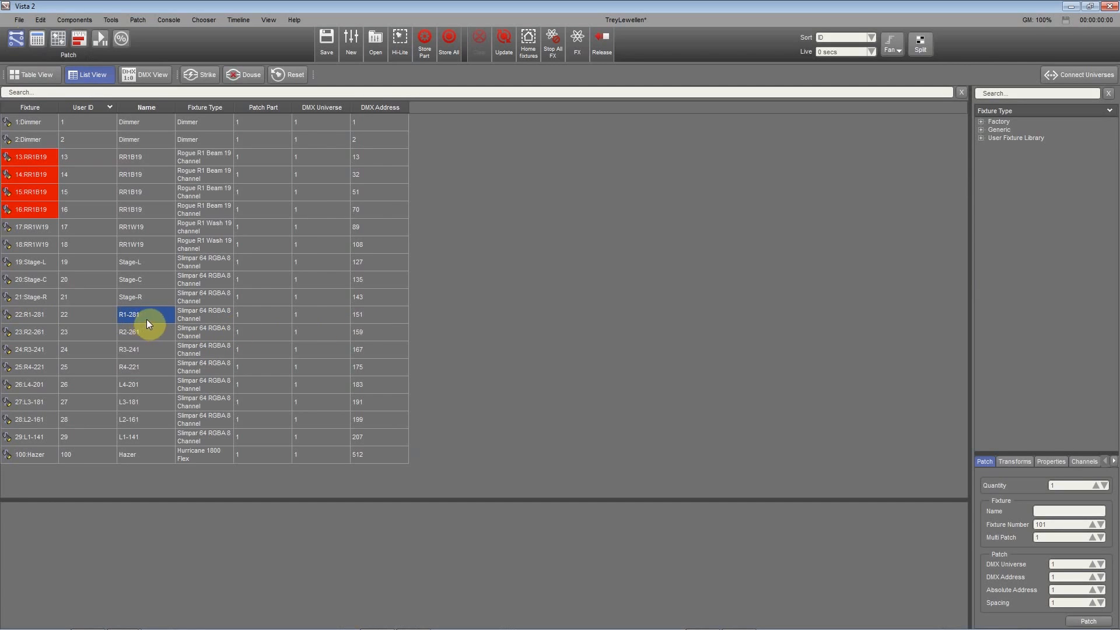
pyautogui.click(383, 314)
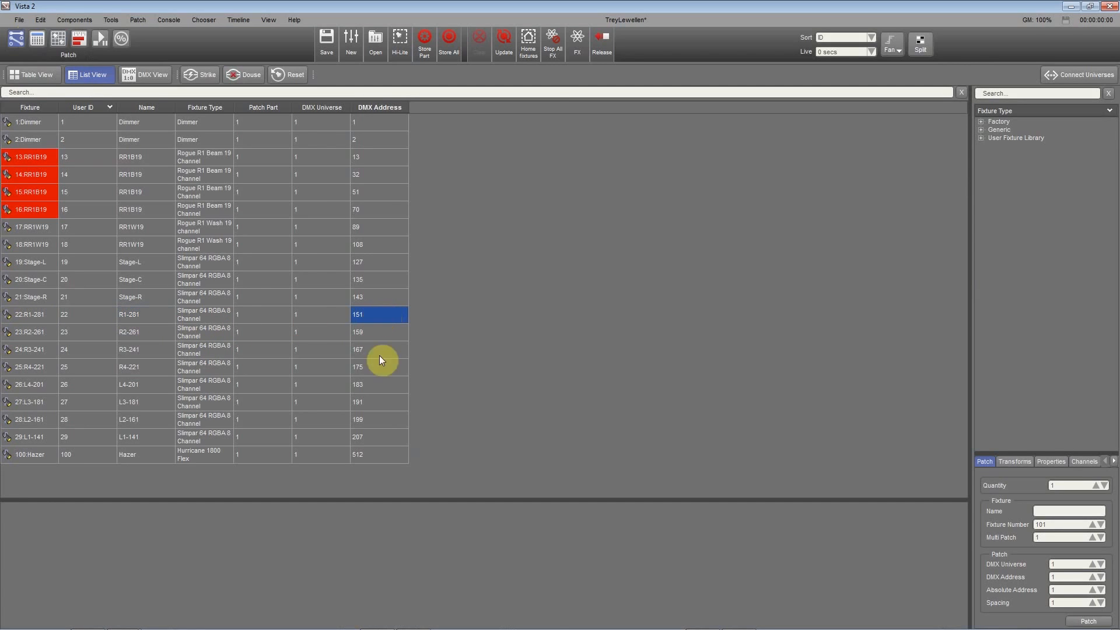
# Step: Switch to Capture Argo, locate the SlimPAR 64 RGBA patched at A.281 and set its patch to A.151
pyautogui.click(413, 619)
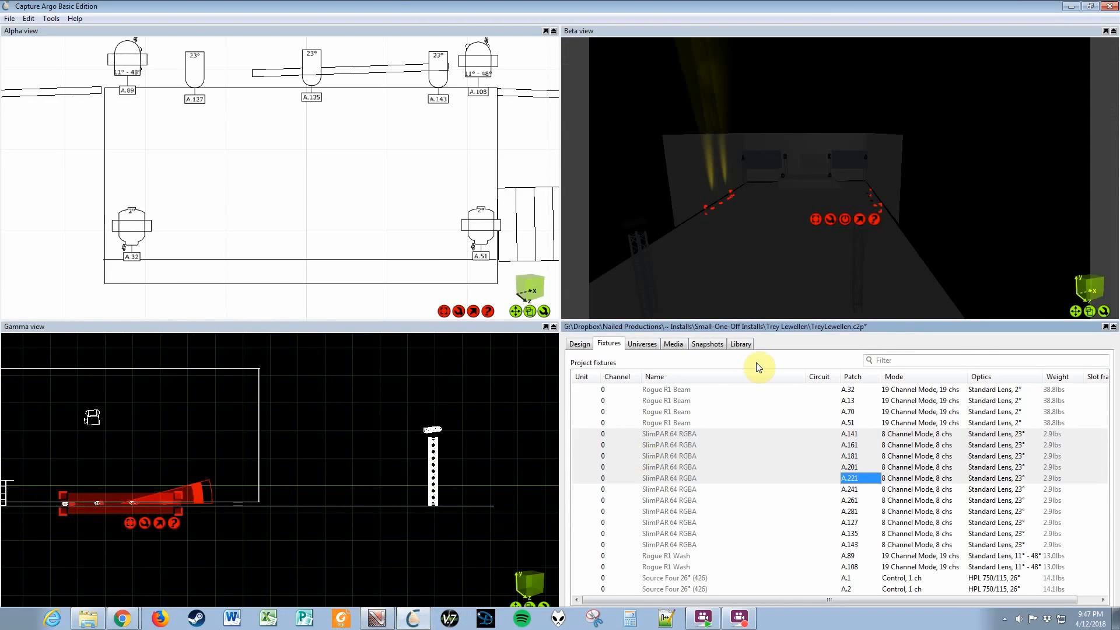
pyautogui.click(931, 240)
pyautogui.click(851, 422)
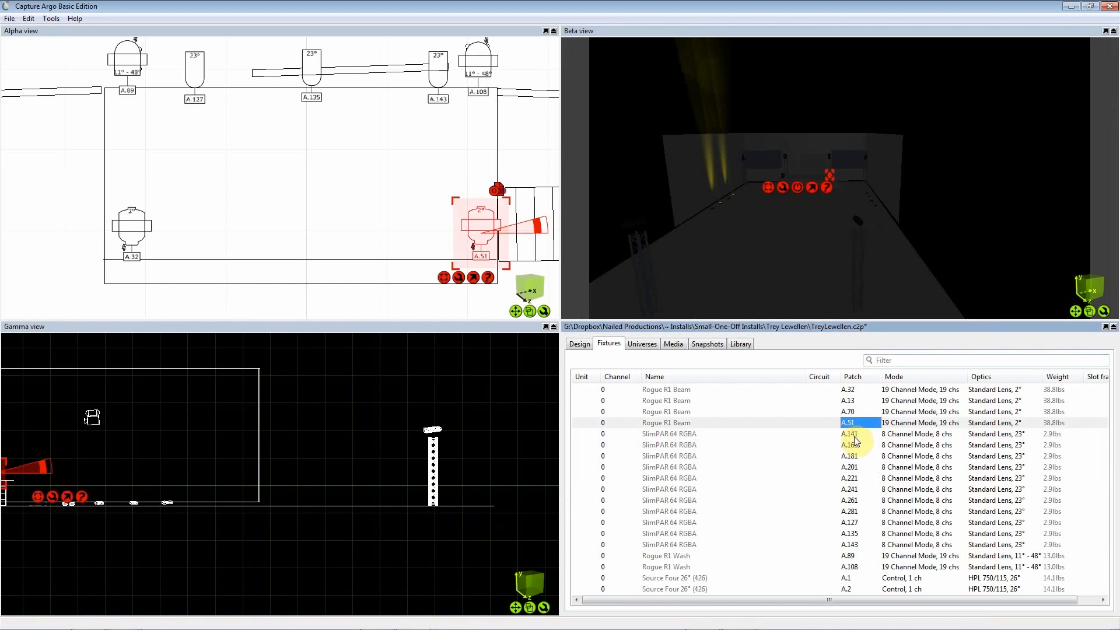
pyautogui.press('Down')
pyautogui.press('Down')
pyautogui.press('Down')
pyautogui.press('Down')
pyautogui.press('Down')
pyautogui.press('Down')
pyautogui.press('Down')
pyautogui.press('Down')
pyautogui.click(852, 512)
pyautogui.write('A.151')
pyautogui.press('Return')
pyautogui.click(853, 523)
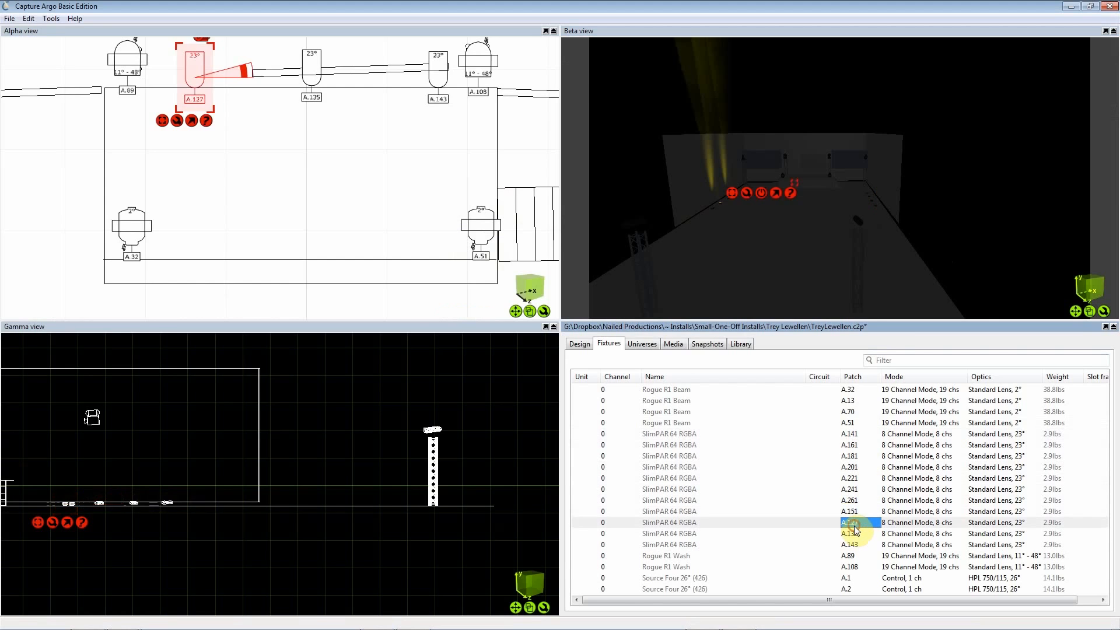
# Step: Look up R2-261's DMX address in Vista 2 and repatch the Capture Argo SlimPAR 64 RGBA at A.261 to A.159
pyautogui.click(854, 513)
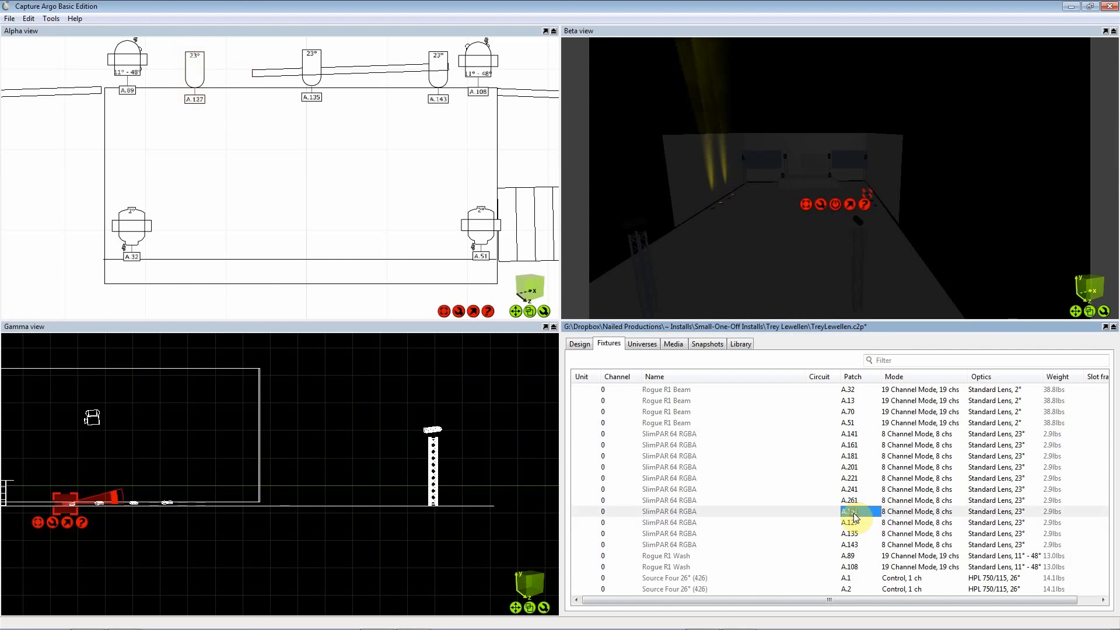
pyautogui.click(855, 502)
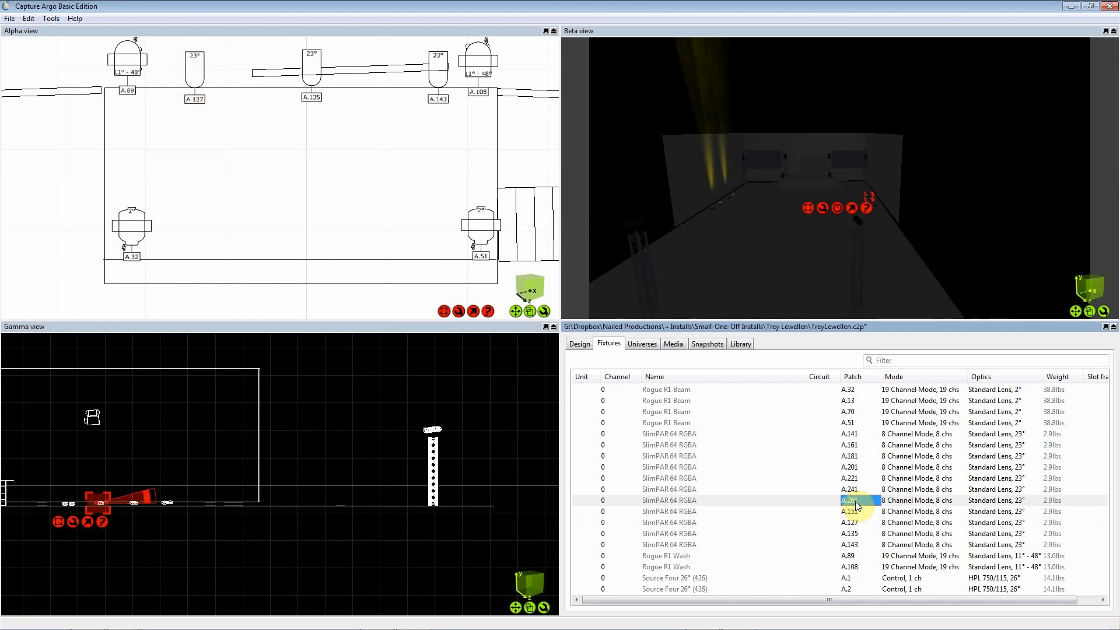
pyautogui.hotkey('alt', 'Tab')
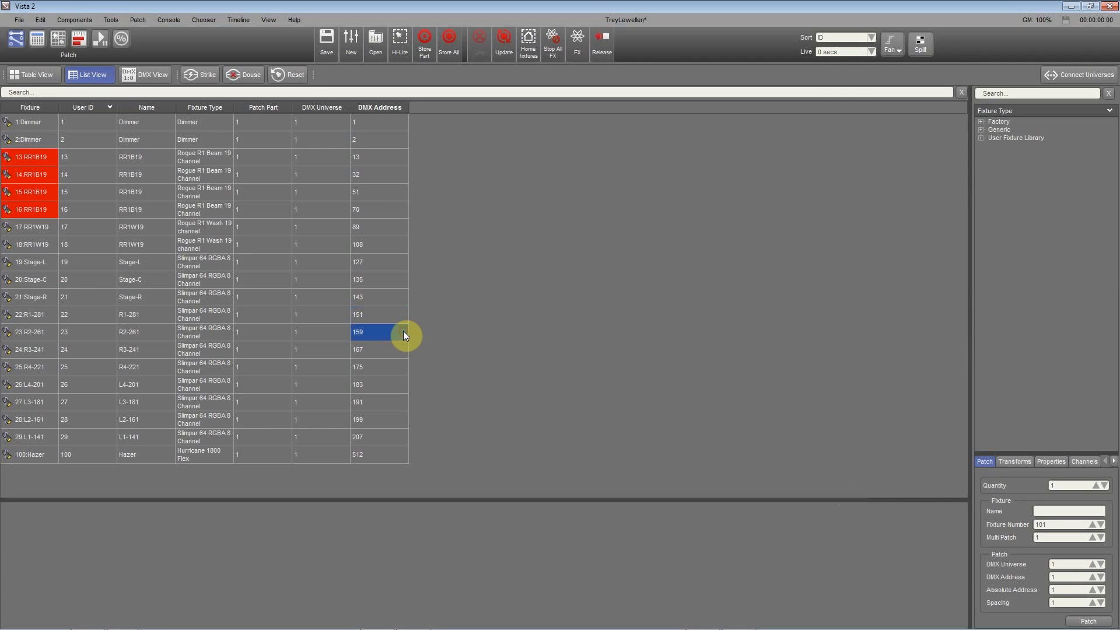
pyautogui.hotkey('alt', 'Tab')
pyautogui.doubleClick(855, 490)
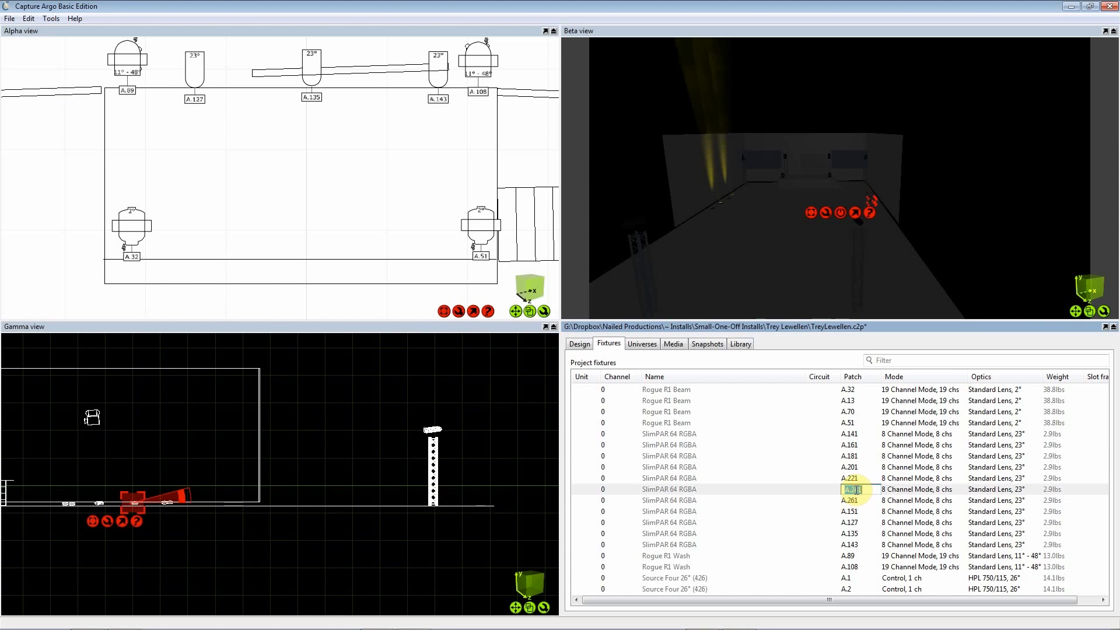
pyautogui.doubleClick(854, 501)
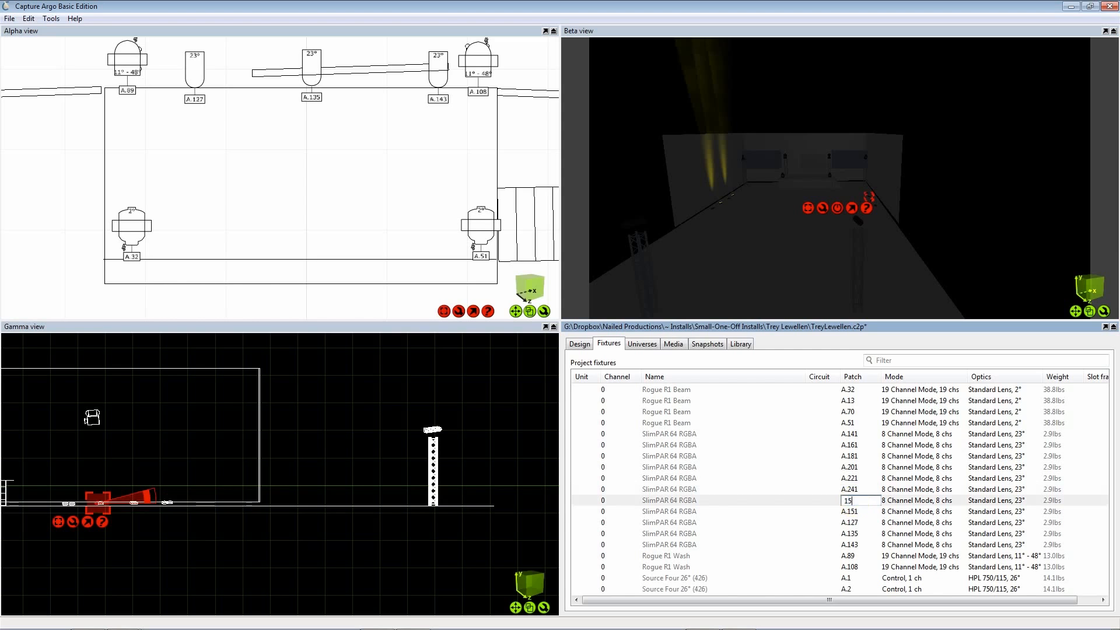
# Step: Check R3-241's DMX address in Vista 2, then return to Capture Argo and repatch the SlimPAR at A.241 to A.167
pyautogui.hotkey('alt', 'Tab')
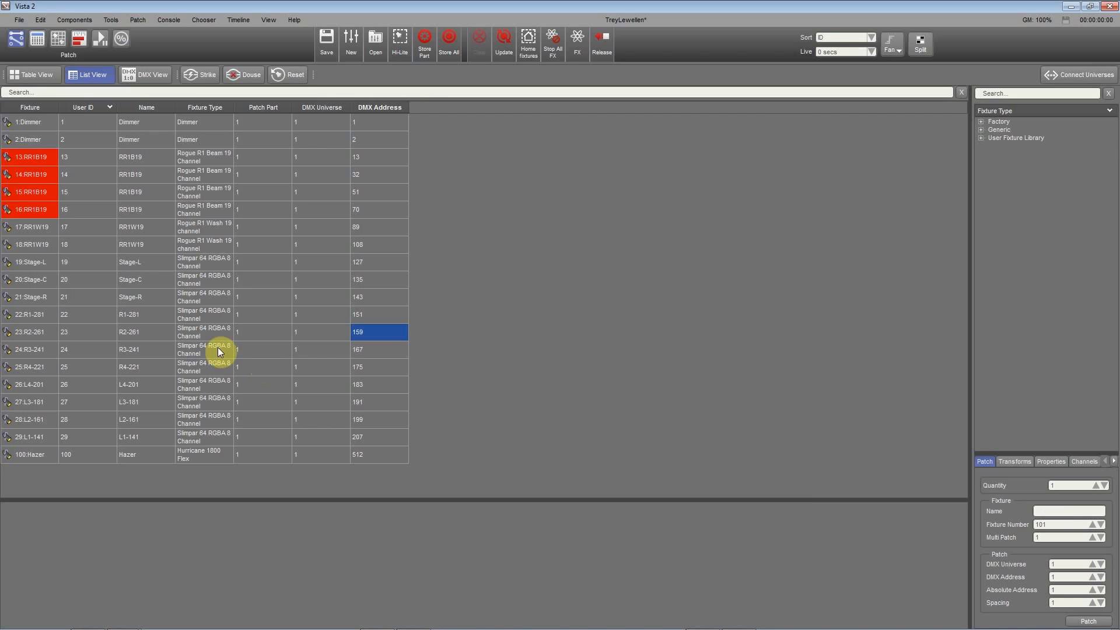
pyautogui.hotkey('alt', 'Tab')
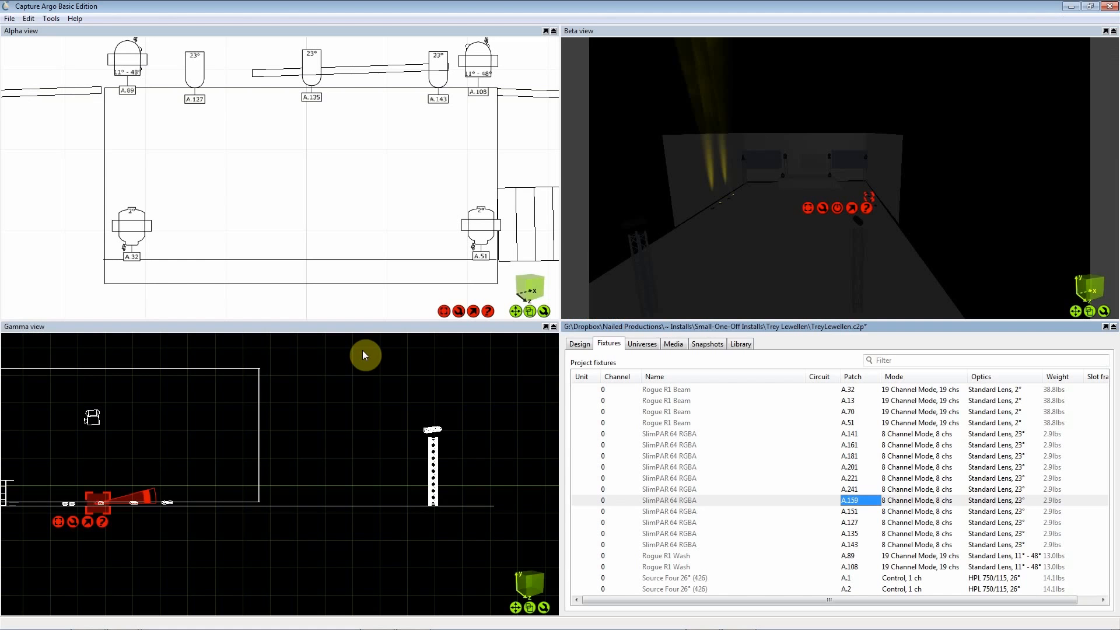
pyautogui.doubleClick(855, 490)
pyautogui.write('167')
pyautogui.press('Return')
# Step: Locate the SlimPAR at A.221, look up R4-221's address in Vista 2, and set the fixture's patch in Capture Argo to A.175
pyautogui.click(855, 478)
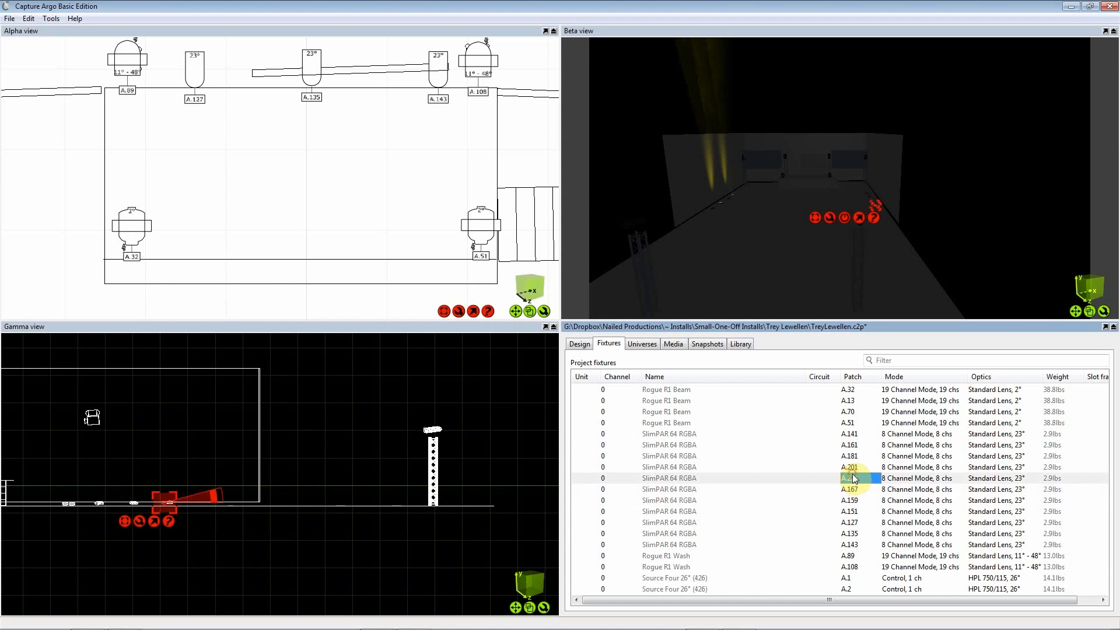
pyautogui.hotkey('alt', 'Tab')
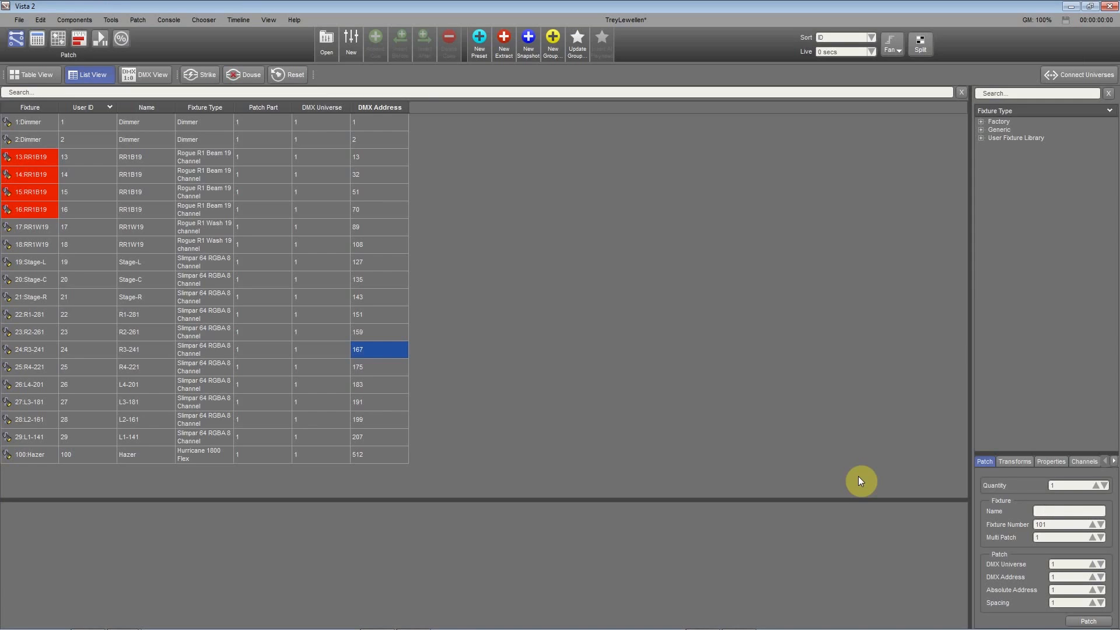
pyautogui.click(349, 366)
pyautogui.click(363, 366)
pyautogui.hotkey('alt', 'Tab')
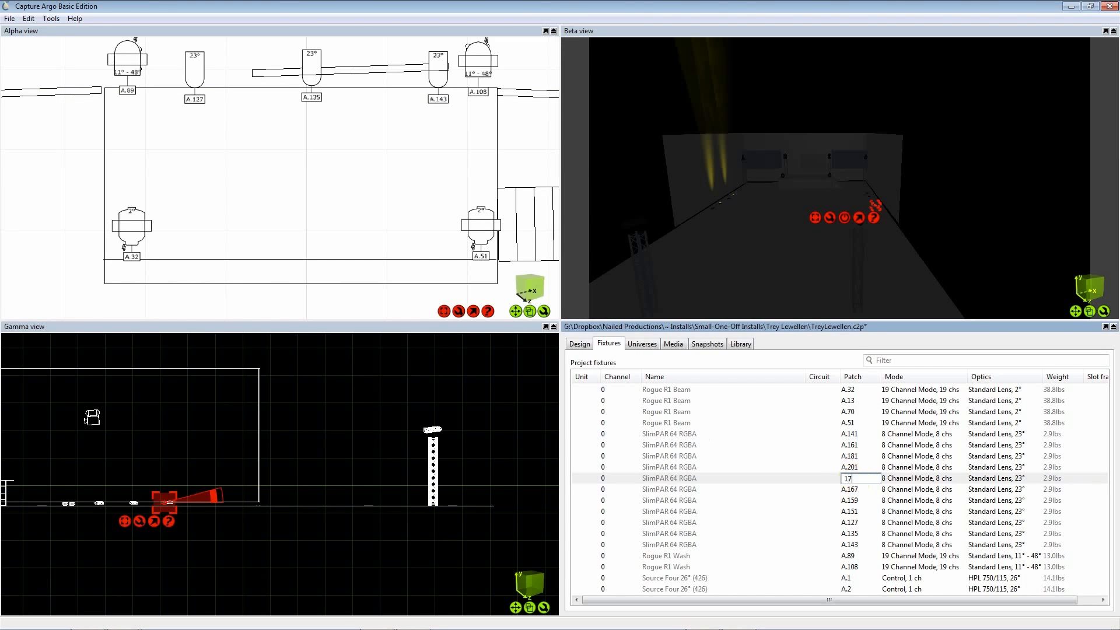
# Step: Select the SlimPAR 64 RGBA patched at A.201 and switch to Vista 2 to look up L4-201's DMX address
pyautogui.click(855, 467)
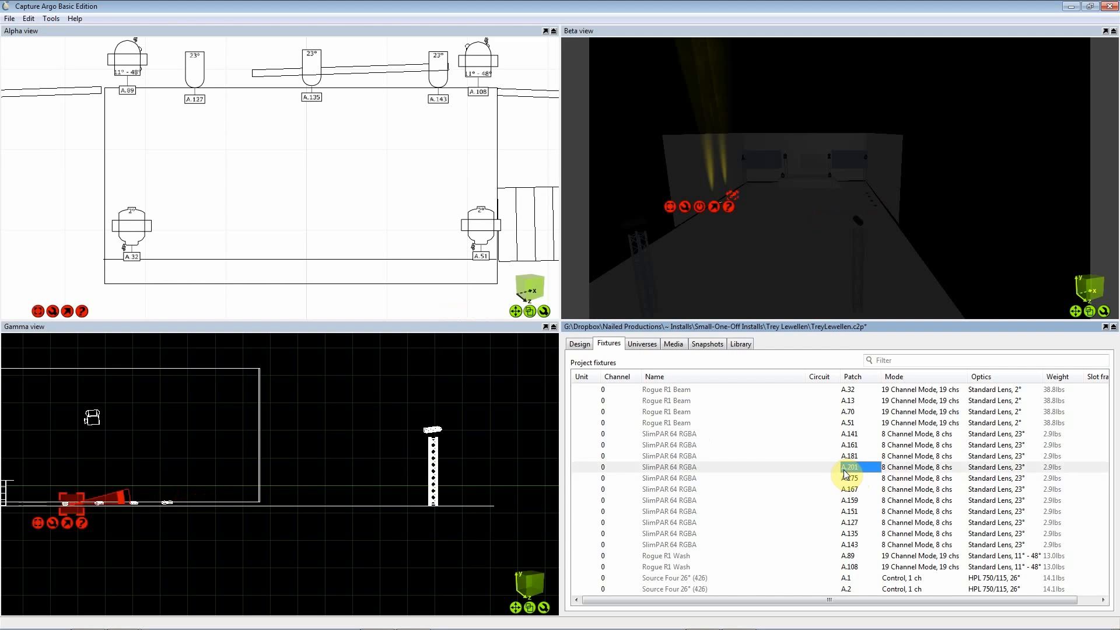
pyautogui.hotkey('alt', 'Tab')
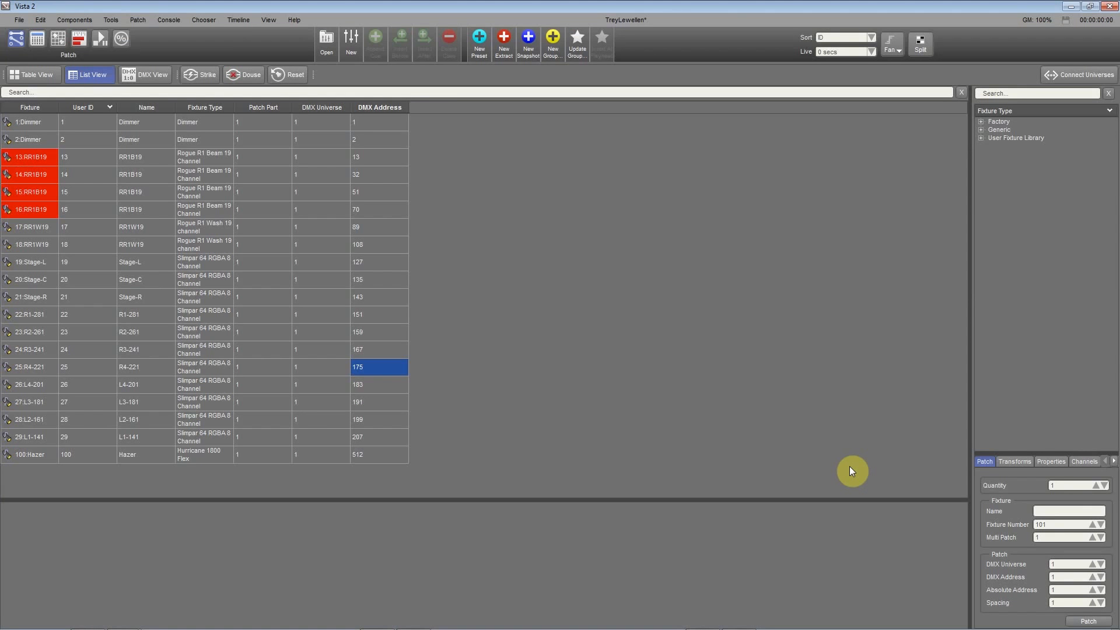
# Step: Using Vista's address for fixture 26, set the patch of the SlimPAR 64 RGBA at A.201 to 183 in Capture
pyautogui.click(366, 380)
pyautogui.hotkey('alt', 'Tab')
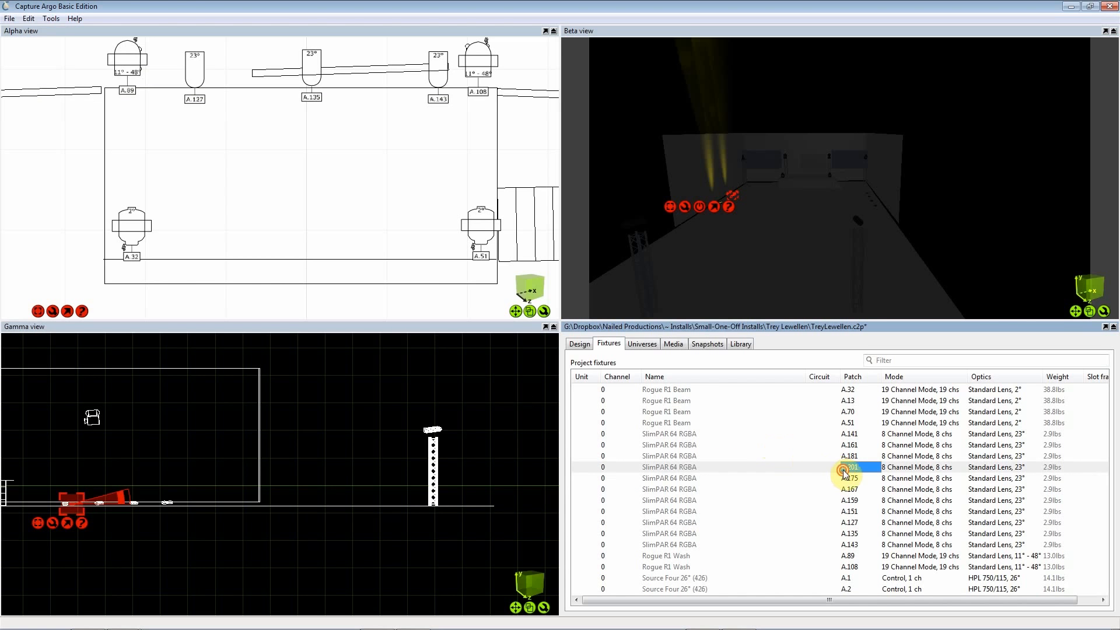
pyautogui.write('183')
pyautogui.press('Return')
pyautogui.hotkey('alt', 'Tab')
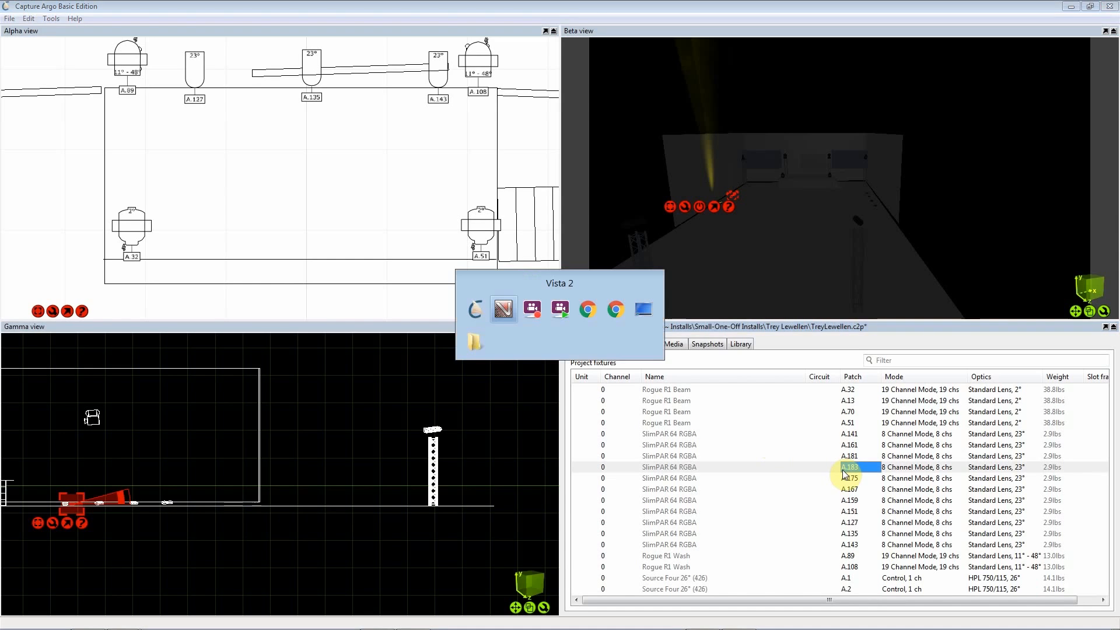
# Step: Using Vista's address for fixture 27, set the patch of the SlimPAR 64 RGBA at A.181 to 191 in Capture
pyautogui.click(370, 402)
pyautogui.hotkey('alt', 'Tab')
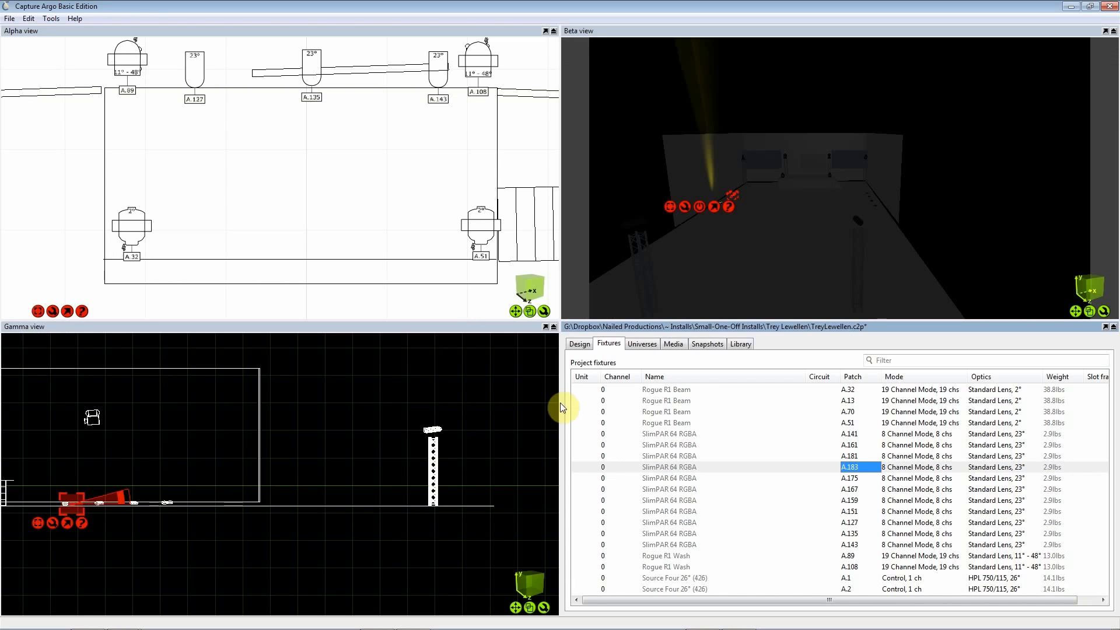
pyautogui.doubleClick(849, 456)
pyautogui.doubleClick(849, 457)
pyautogui.write('191')
pyautogui.press('Return')
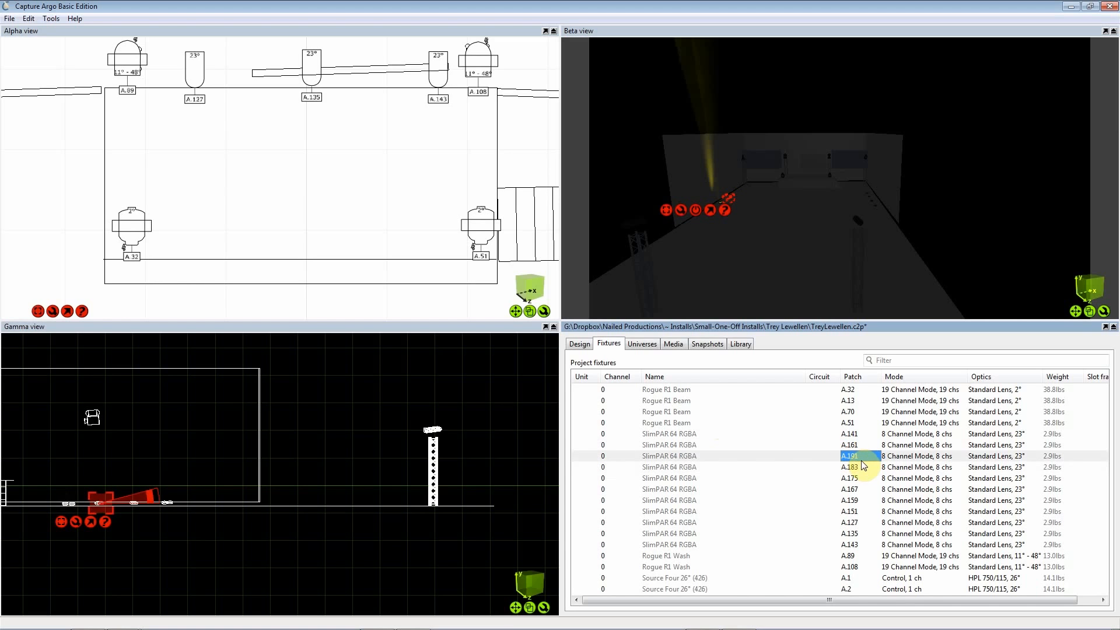
pyautogui.hotkey('alt', 'Tab')
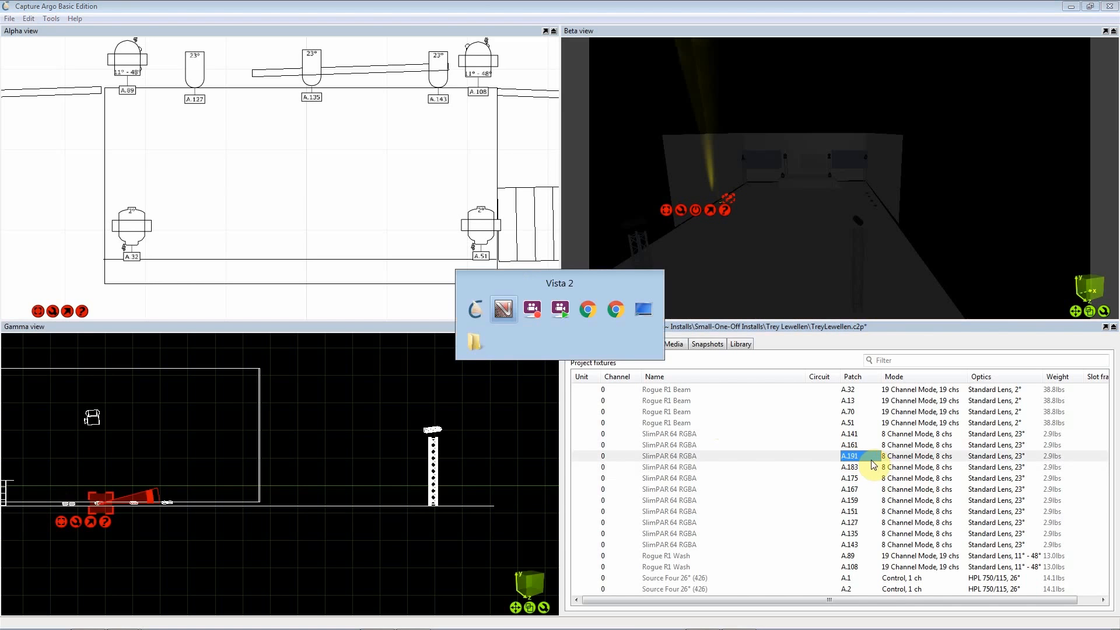
# Step: Repatch the SlimPARs at A.161 and A.141 in Capture to 199 and 207, matching Vista fixtures 28 and 29
pyautogui.click(321, 419)
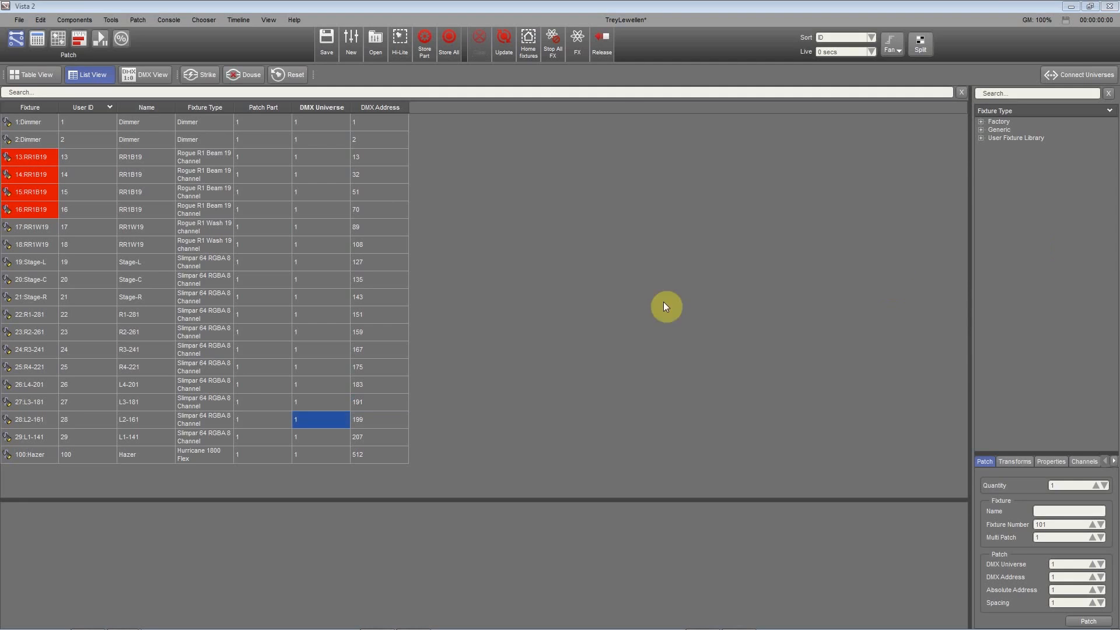
pyautogui.click(645, 356)
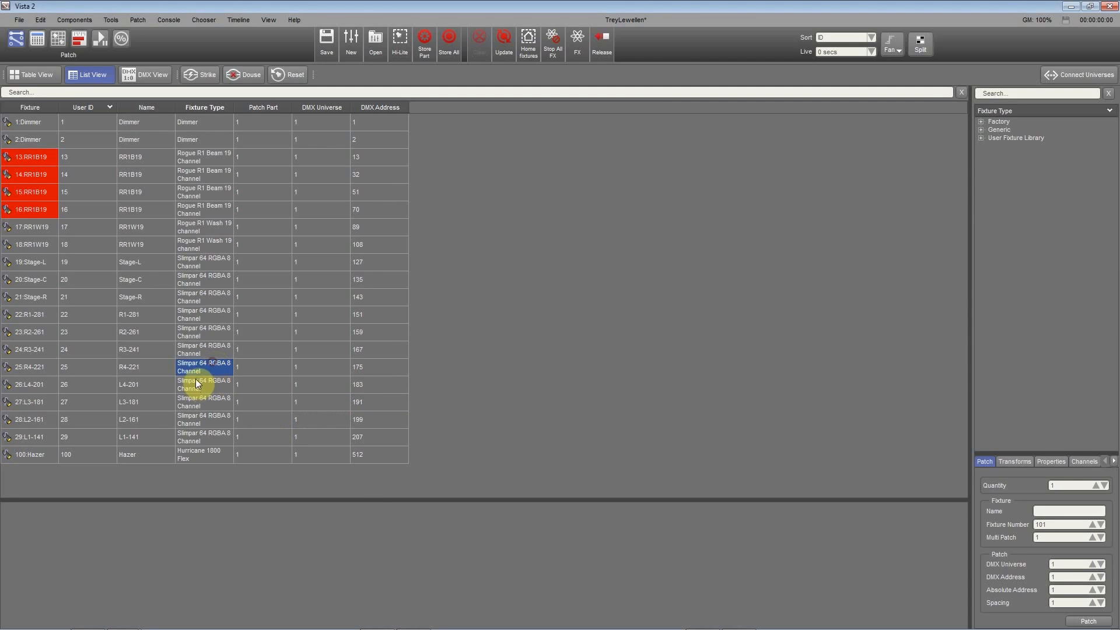
pyautogui.click(150, 438)
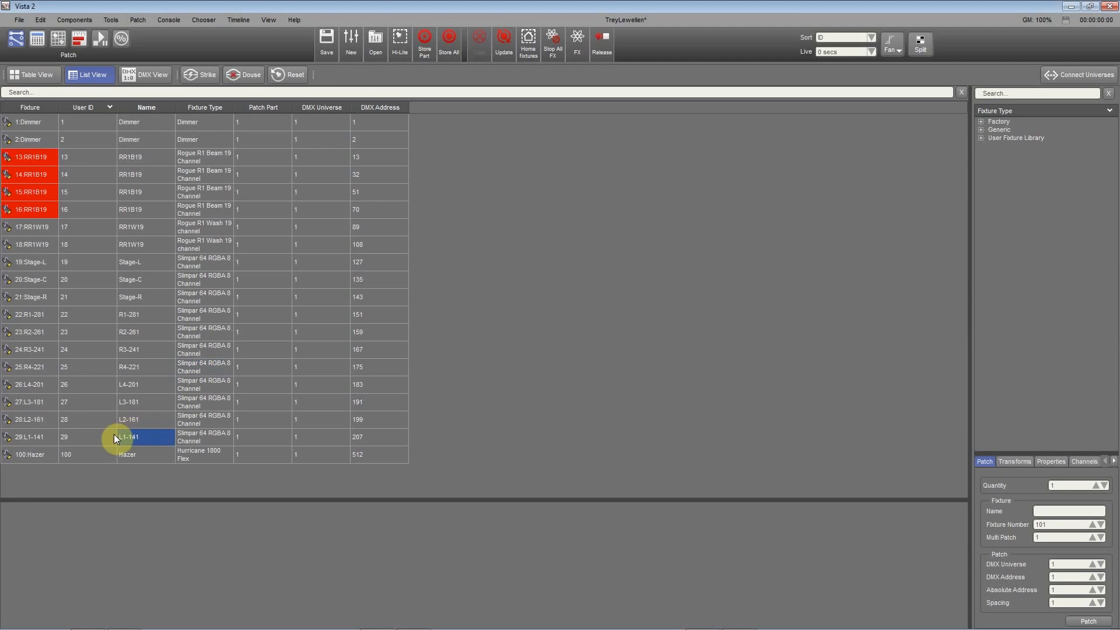
pyautogui.hotkey('alt', 'Tab')
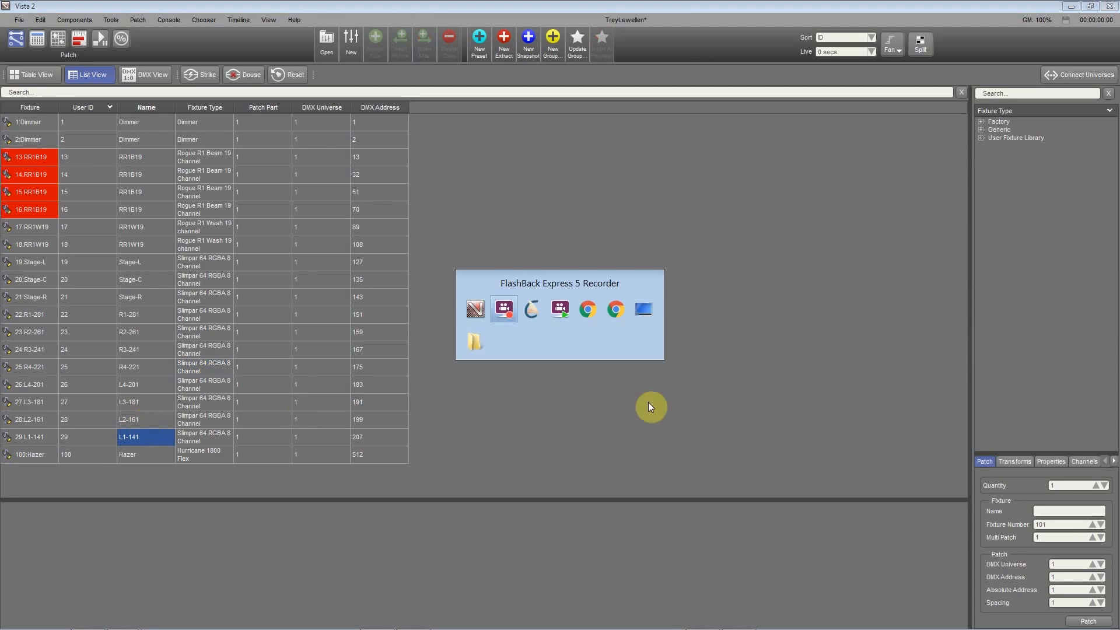
pyautogui.hotkey('alt', 'Tab')
pyautogui.click(528, 320)
pyautogui.moveTo(736, 435); pyautogui.dragTo(730, 548)
pyautogui.click(720, 490)
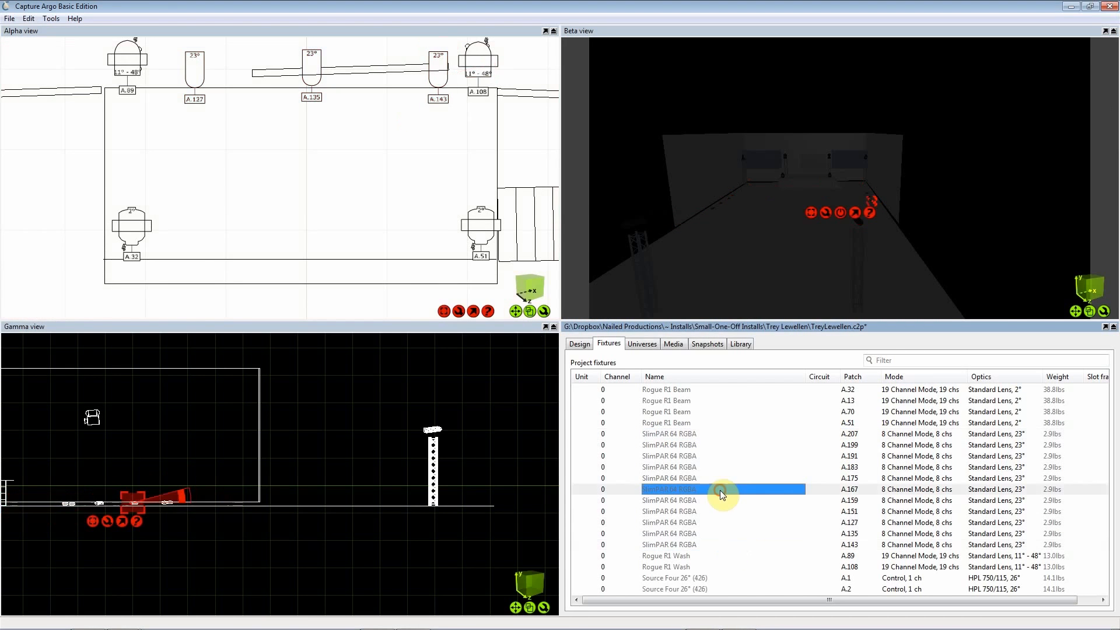
# Step: Highlight uplight fixtures 22 through 29 in Vista with Hi-Lite and check them in Capture's maximized Beta view
pyautogui.hotkey('alt', 'Tab')
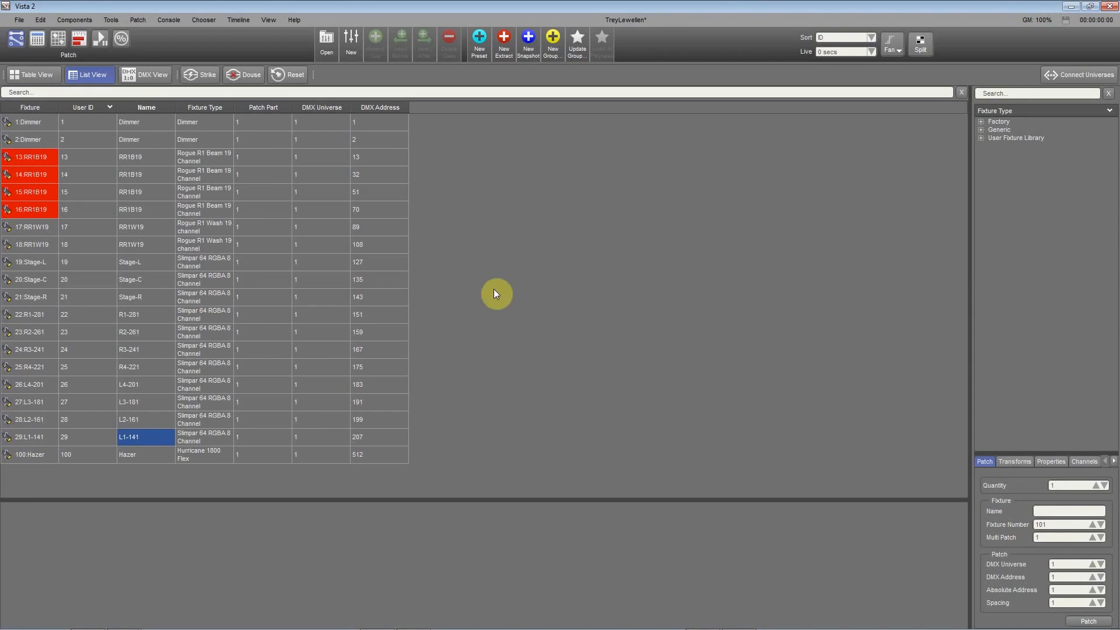
pyautogui.click(123, 318)
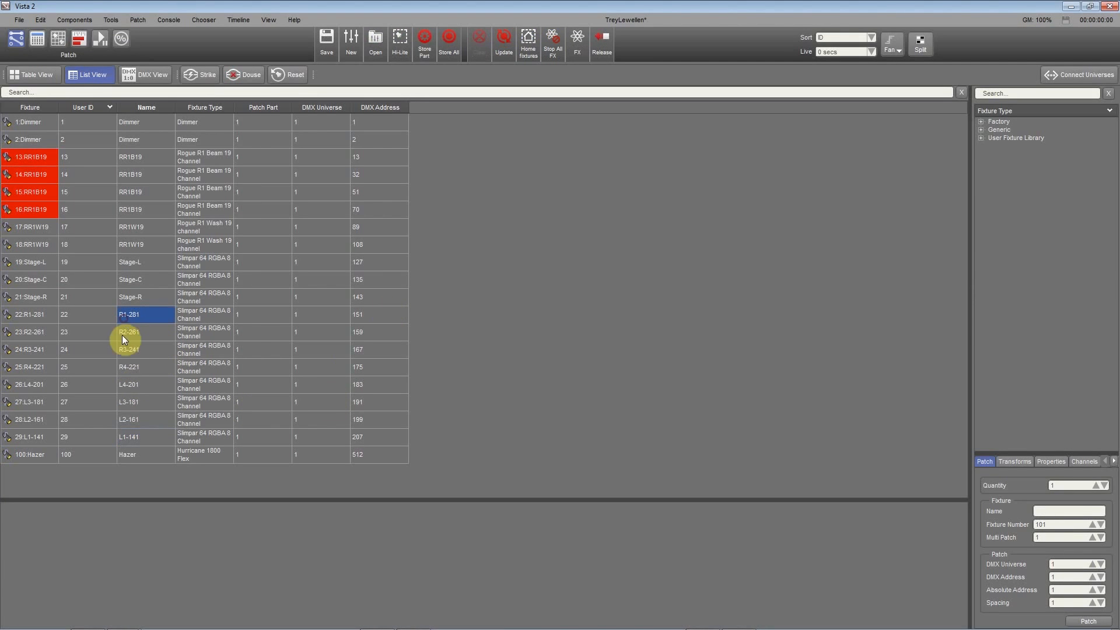
pyautogui.keyDown('shift'); pyautogui.click(125, 437); pyautogui.keyUp('shift')
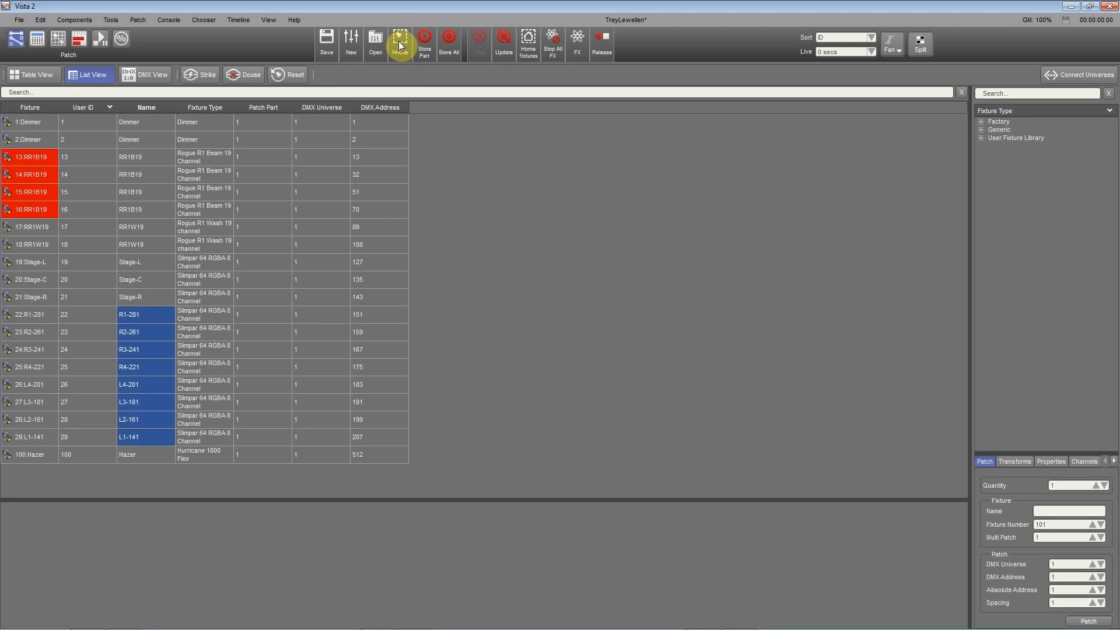
pyautogui.hotkey('alt', 'Tab')
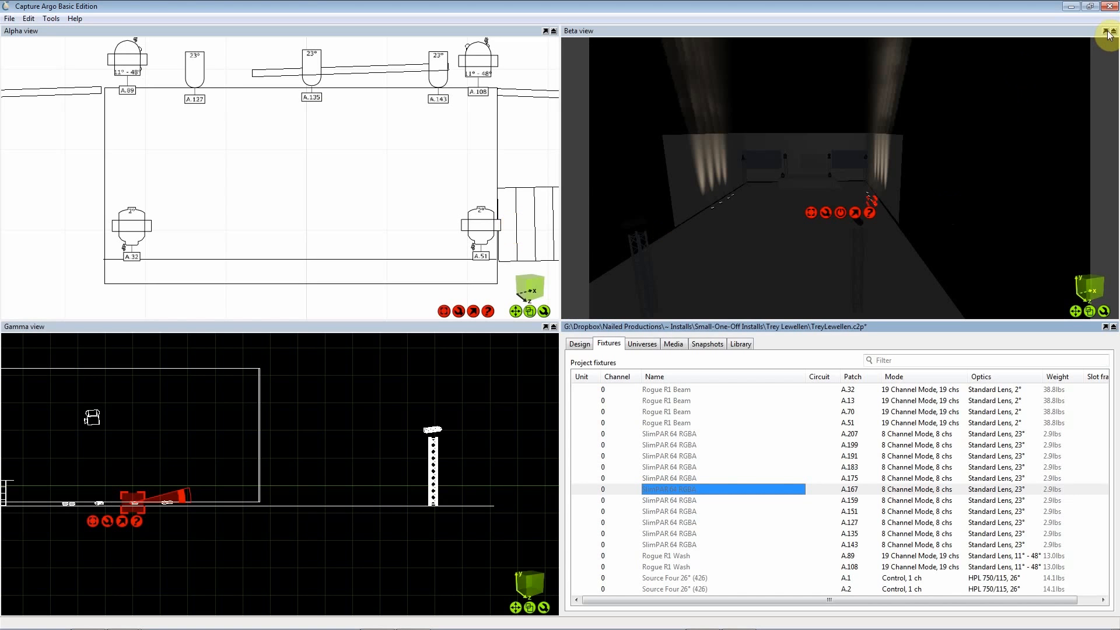
pyautogui.click(1106, 31)
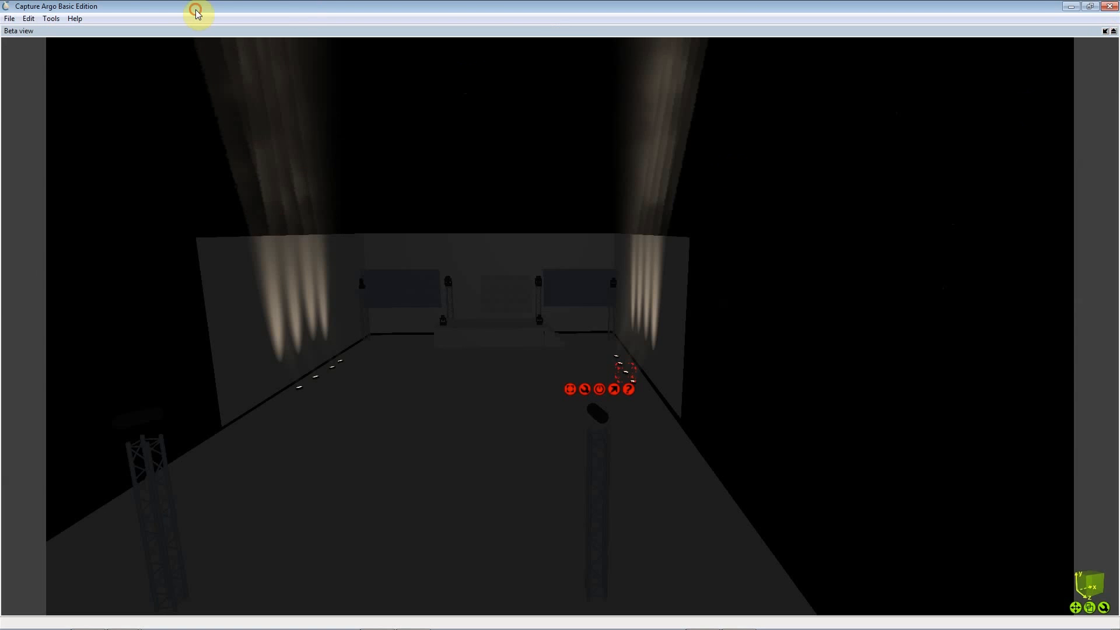
# Step: Restore the Capture window to a smaller size and place it over Vista, beside the patch list
pyautogui.doubleClick(200, 6)
pyautogui.moveTo(140, 81); pyautogui.dragTo(403, 302)
pyautogui.moveTo(503, 311); pyautogui.dragTo(736, 422)
pyautogui.click(290, 321)
pyautogui.click(141, 317)
pyautogui.moveTo(634, 412); pyautogui.dragTo(401, 196)
pyautogui.moveTo(522, 199); pyautogui.dragTo(545, 104)
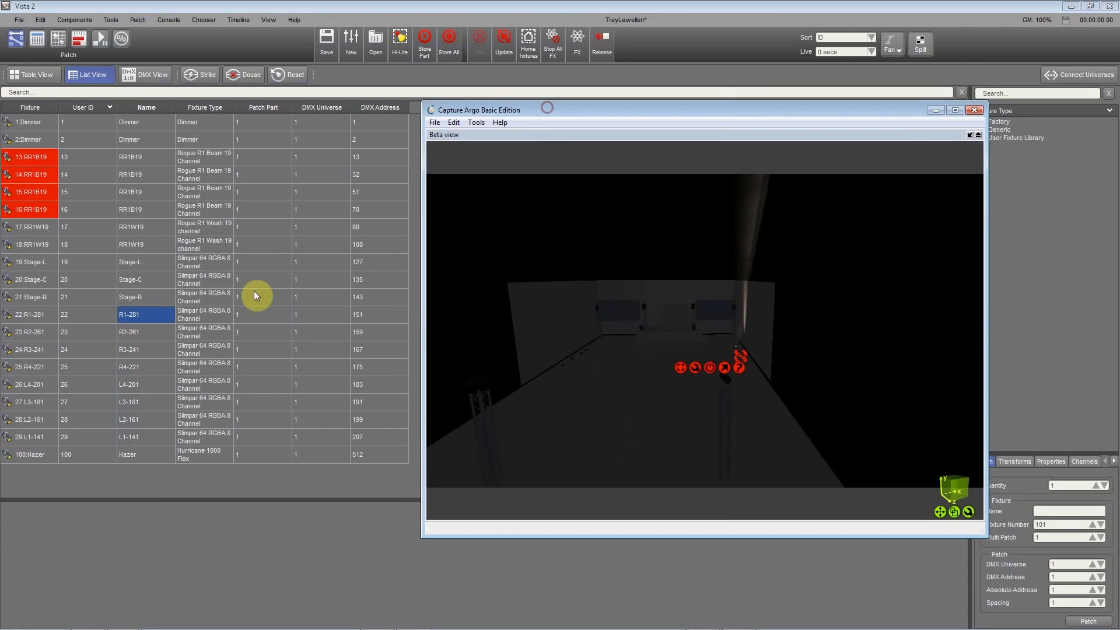
# Step: Step through Rogue Beam and Wash fixtures 13 to 18 in the patch list to check each one's light in Capture
pyautogui.click(135, 153)
pyautogui.press('Down')
pyautogui.press('Down')
pyautogui.press('Down')
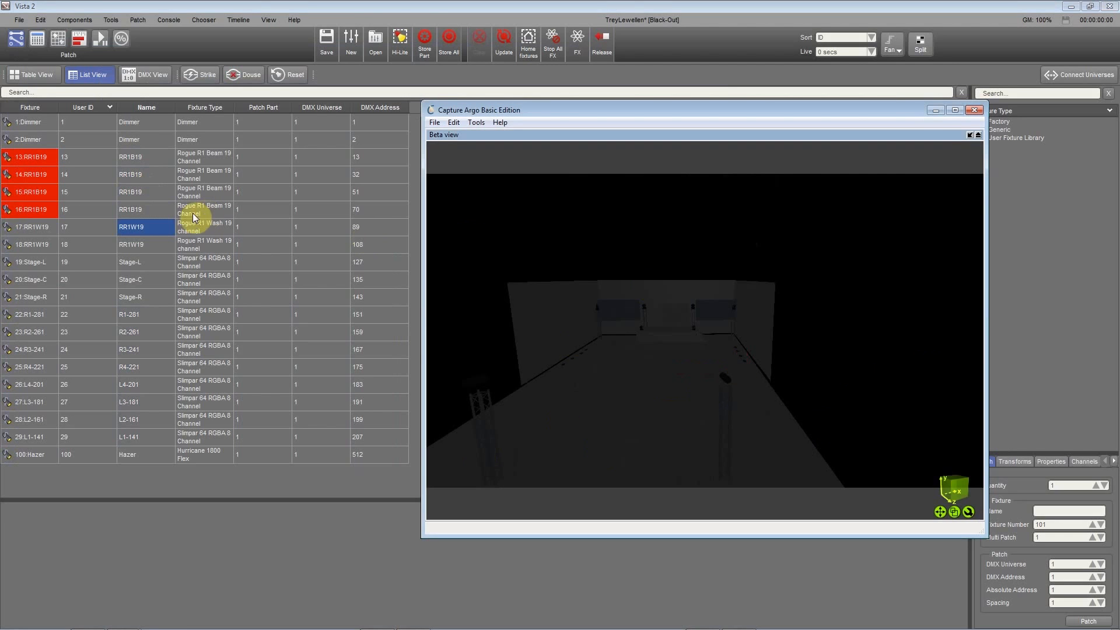
pyautogui.click(143, 228)
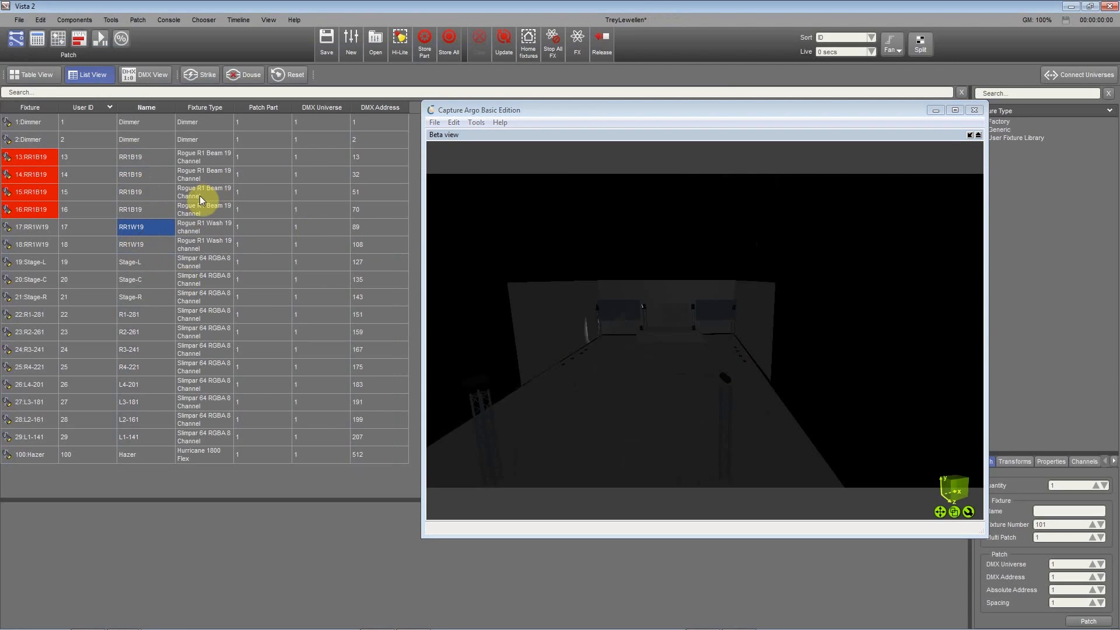
pyautogui.click(135, 245)
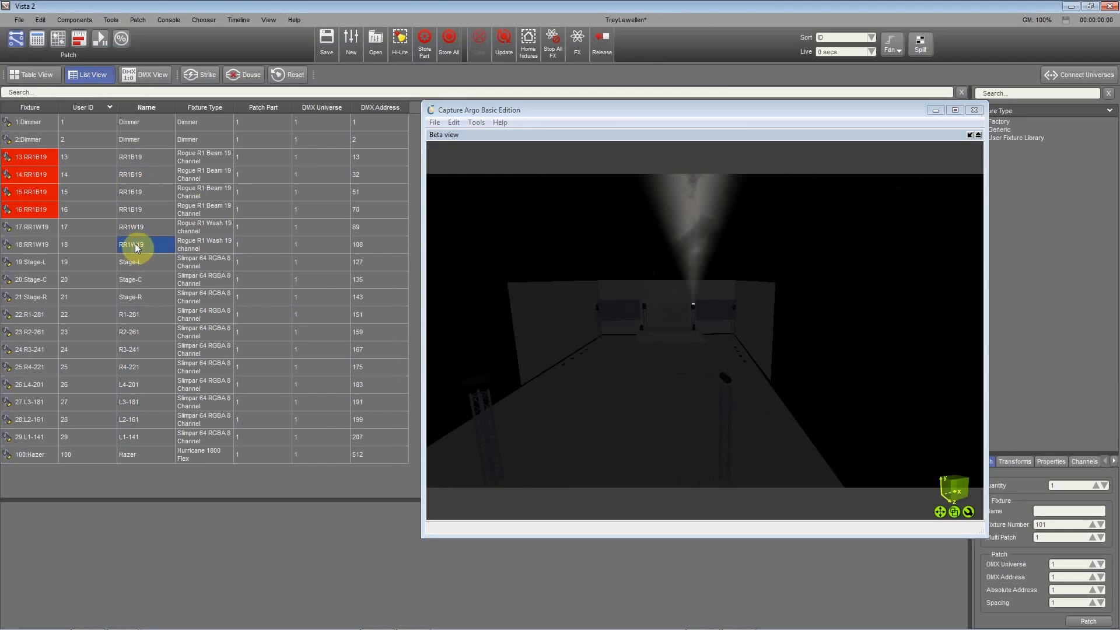
# Step: Step through fixtures 19 to 29 and the Hazer to check each uplight's response in Capture
pyautogui.click(137, 268)
pyautogui.press('Down')
pyautogui.press('Down')
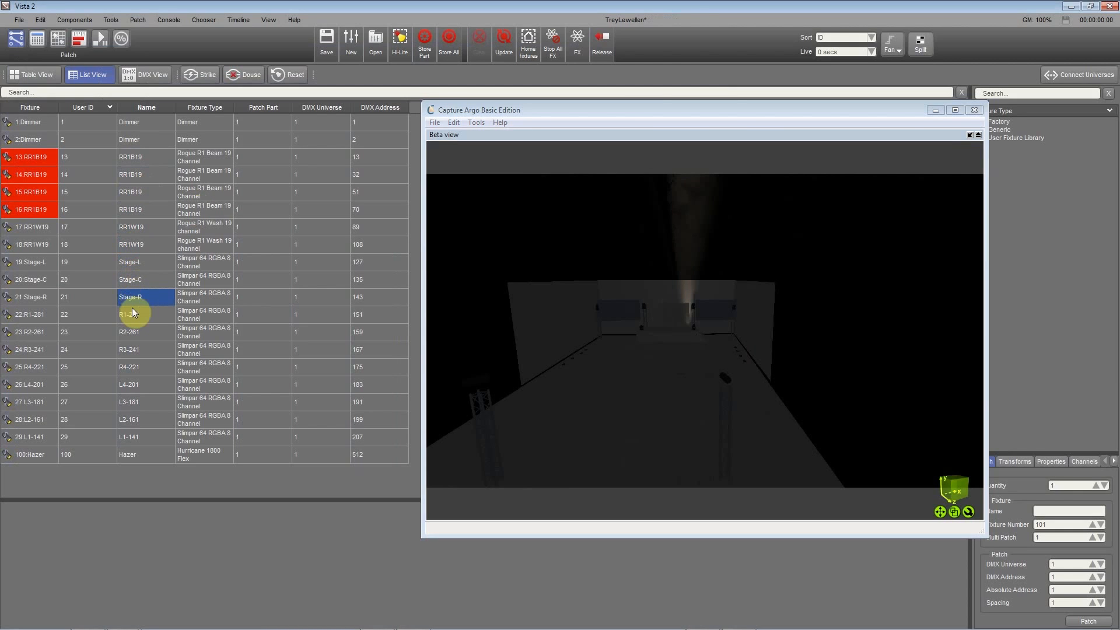
pyautogui.press('Down')
pyautogui.press('Down')
pyautogui.press('Down')
pyautogui.press('Down')
pyautogui.press('Down')
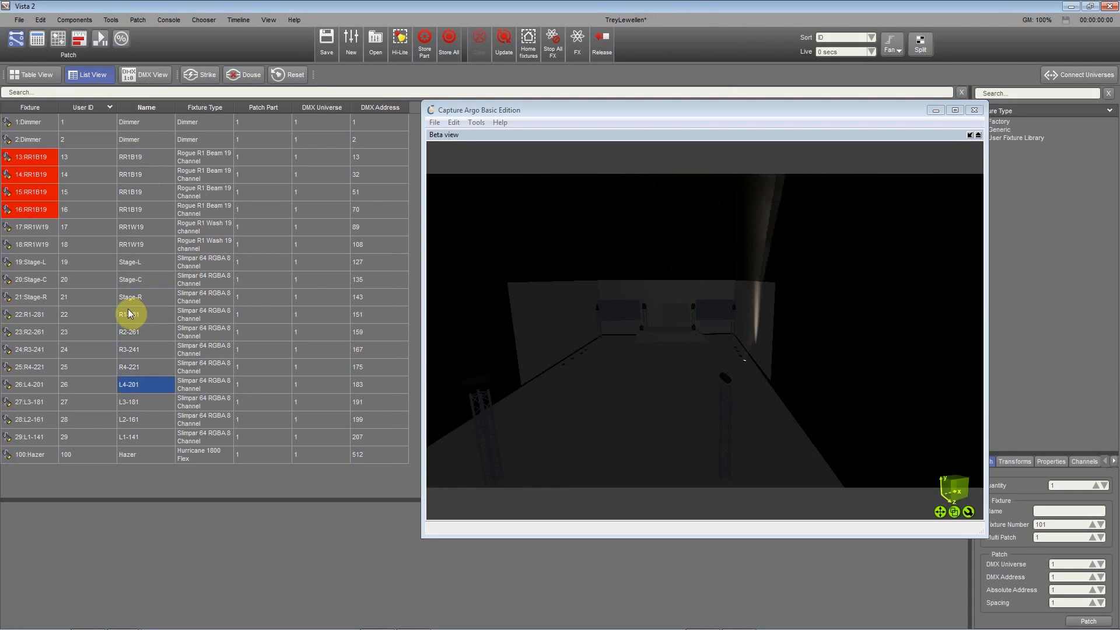
pyautogui.press('Down')
pyautogui.press('Down')
pyautogui.press('Down')
pyautogui.press('Down')
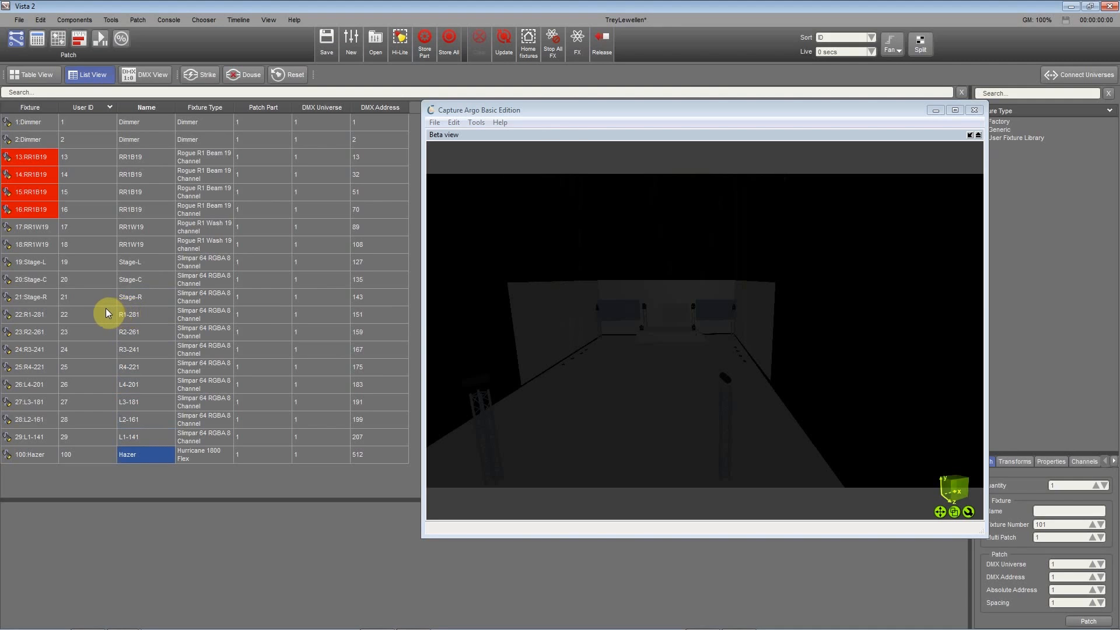
# Step: Highlight Dimmer 1 and Dimmer 2 in turn to check their front light in Capture
pyautogui.click(143, 122)
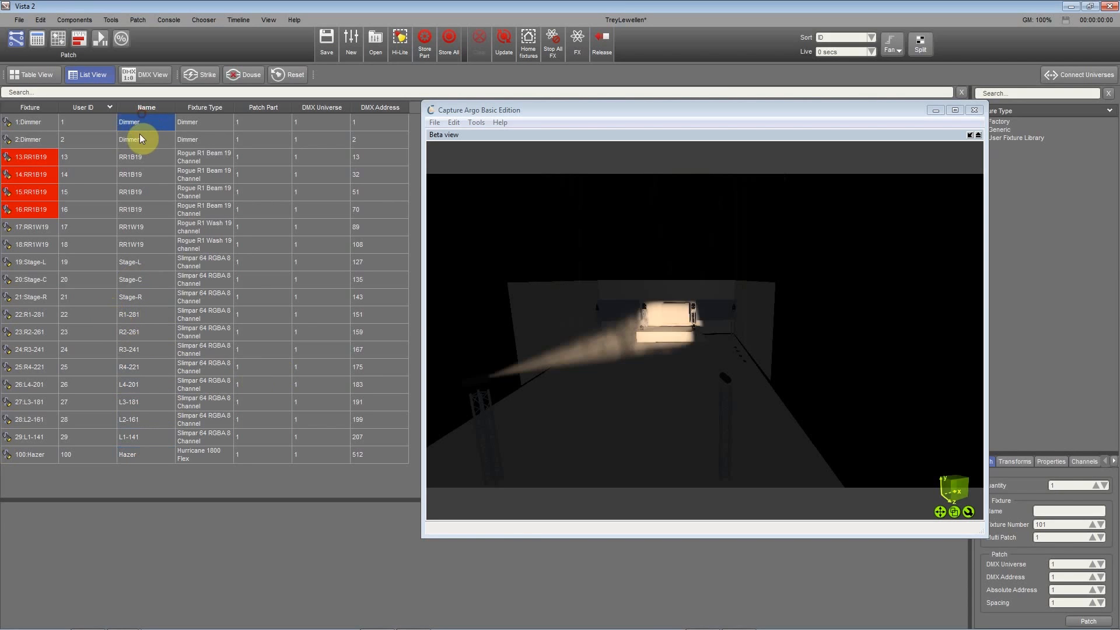
pyautogui.click(143, 140)
pyautogui.click(552, 172)
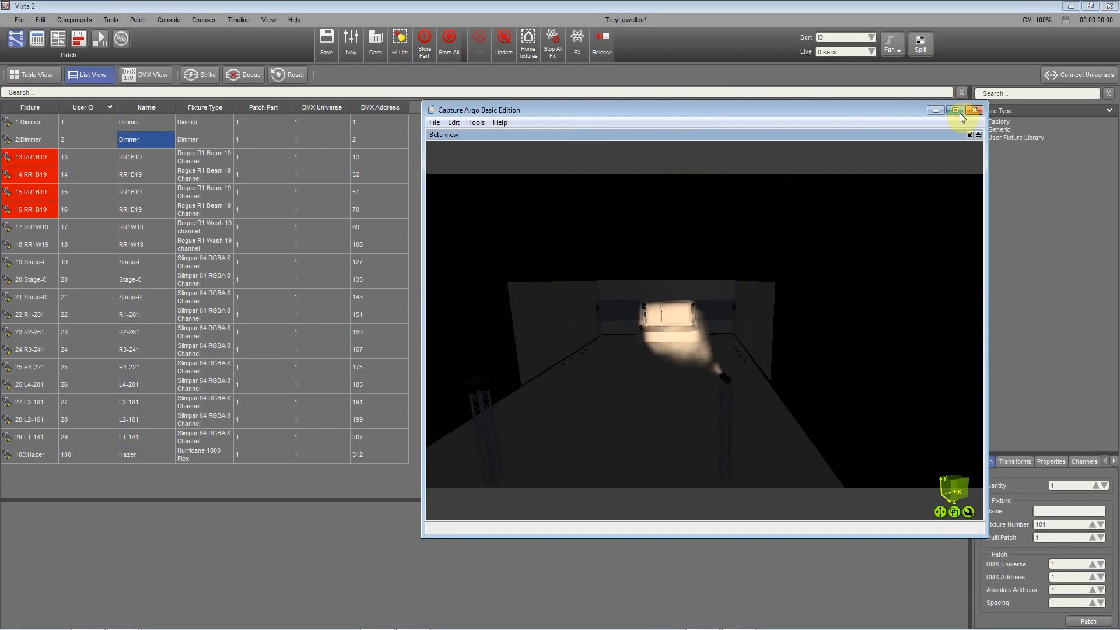
# Step: Show Vista's Fixture Chooser layout, shrink the Capture window, and detach its Beta view into a separate window
pyautogui.click(57, 39)
pyautogui.moveTo(422, 102); pyautogui.dragTo(681, 310)
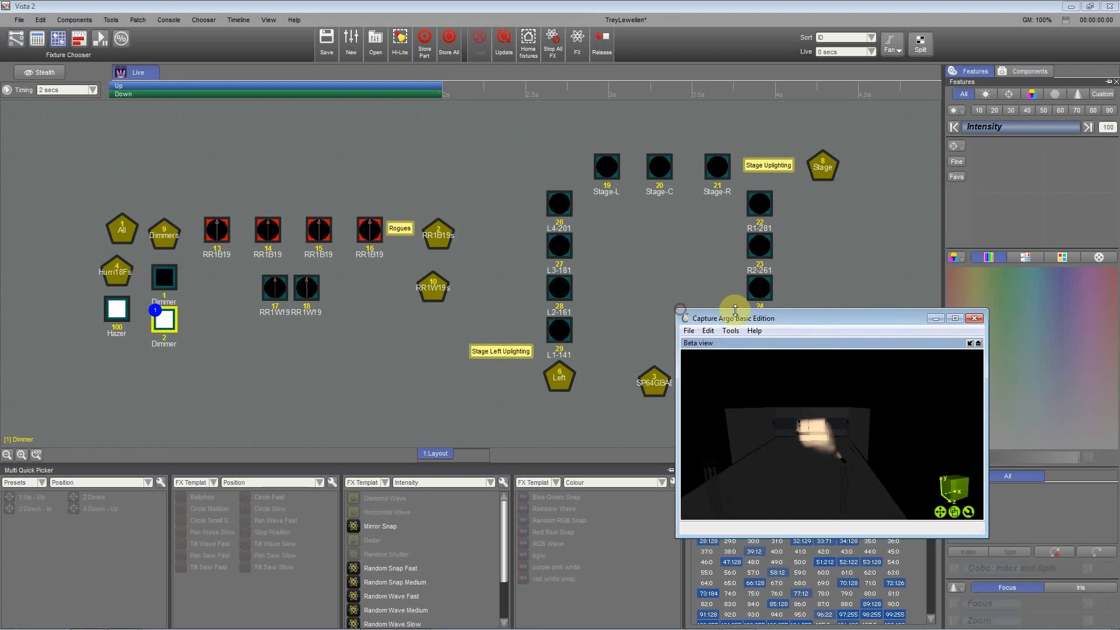
pyautogui.click(972, 343)
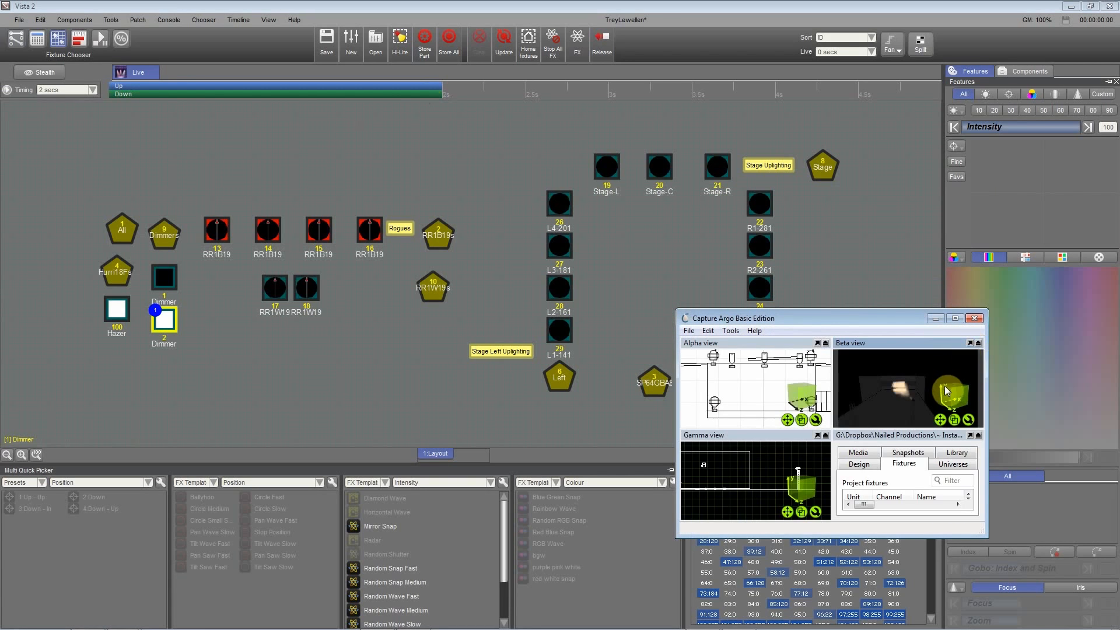
pyautogui.click(980, 345)
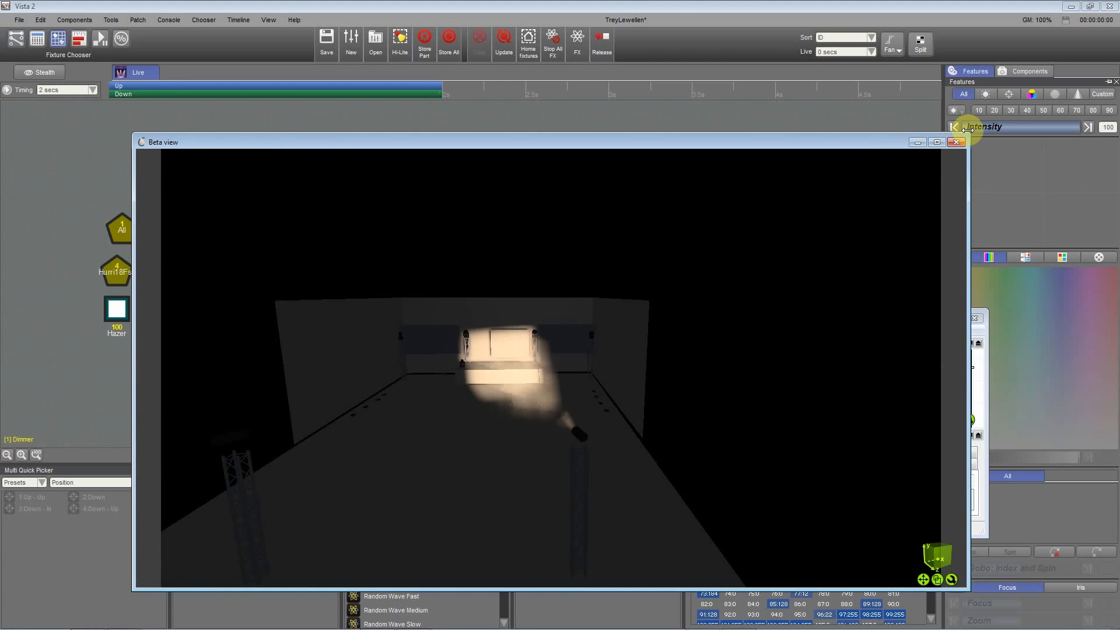
# Step: Shrink the detached Beta view window and place it over Vista's DMX panel, clear of the fixture layout
pyautogui.moveTo(969, 134); pyautogui.dragTo(482, 287)
pyautogui.click(941, 321)
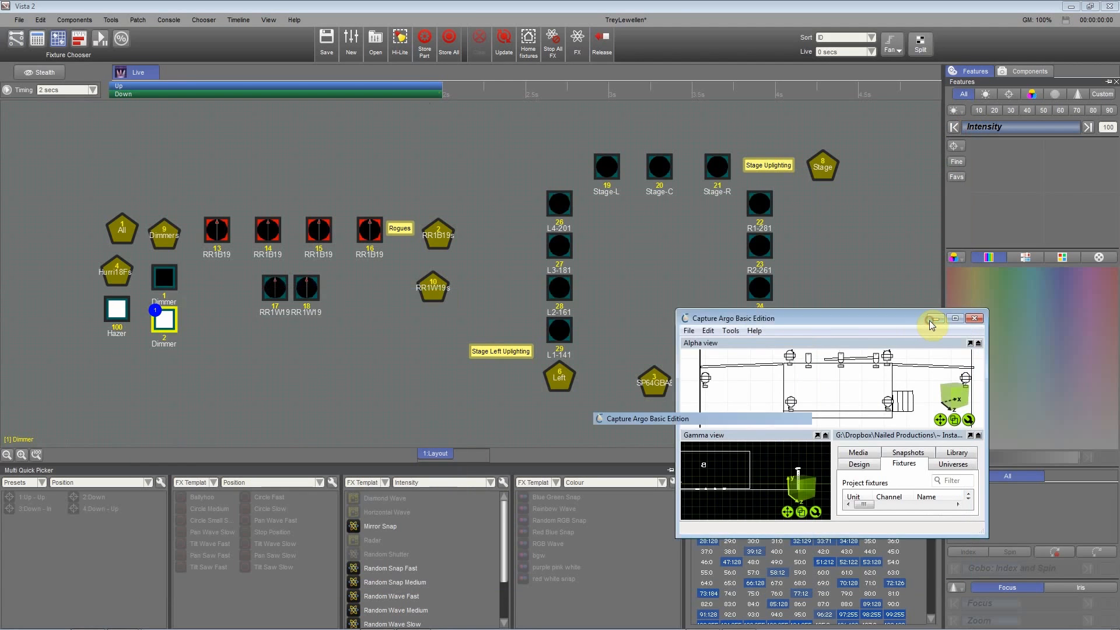
pyautogui.moveTo(513, 627)
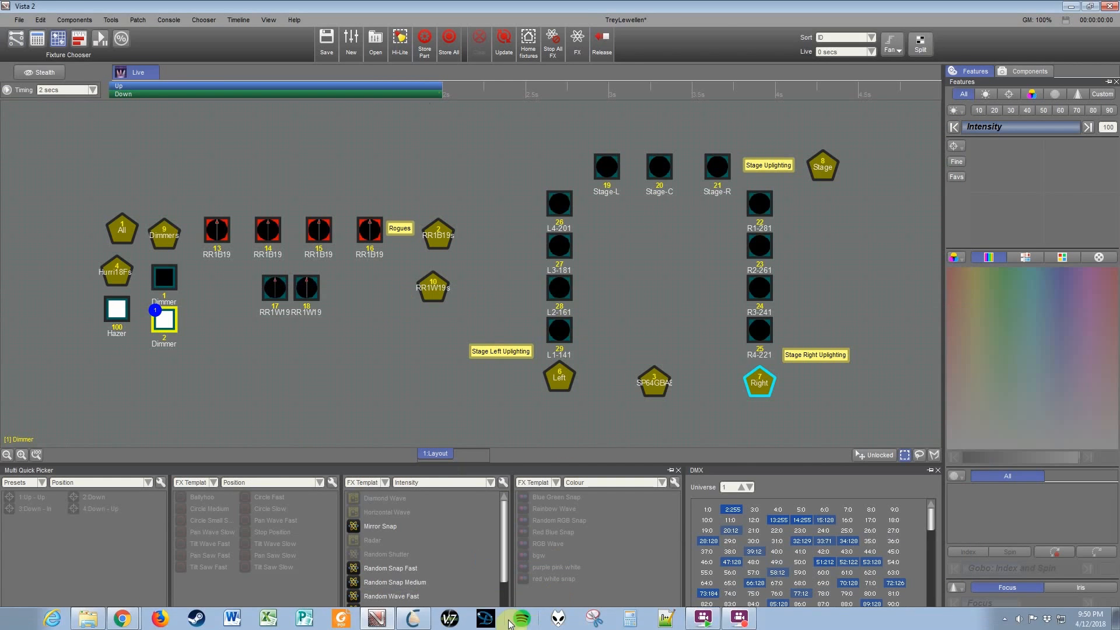
pyautogui.click(415, 619)
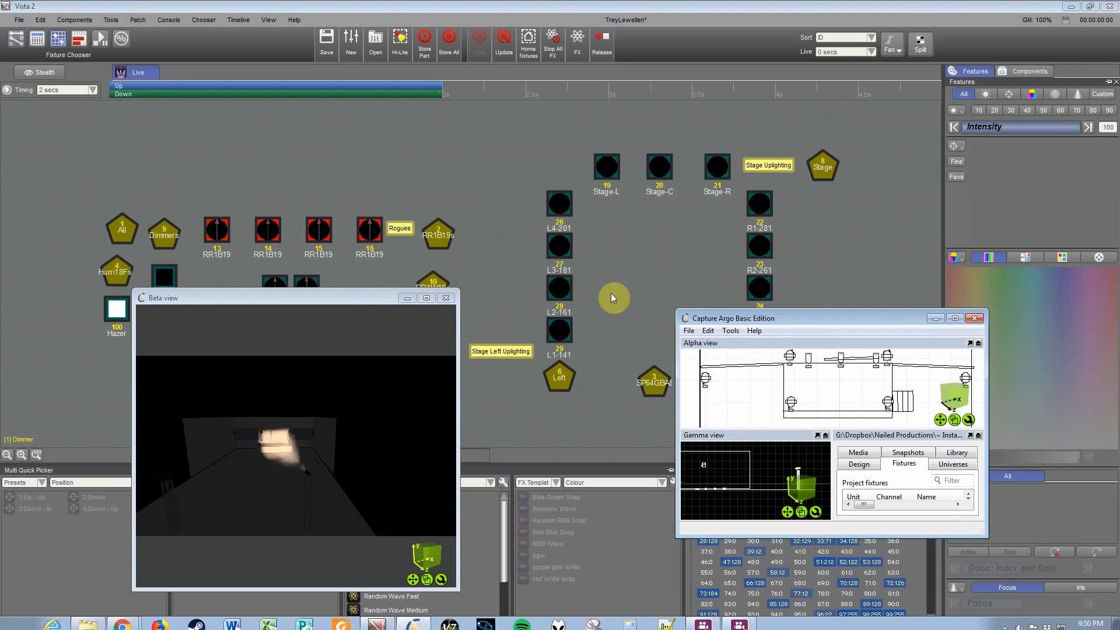
pyautogui.click(716, 316)
pyautogui.moveTo(362, 298); pyautogui.dragTo(812, 341)
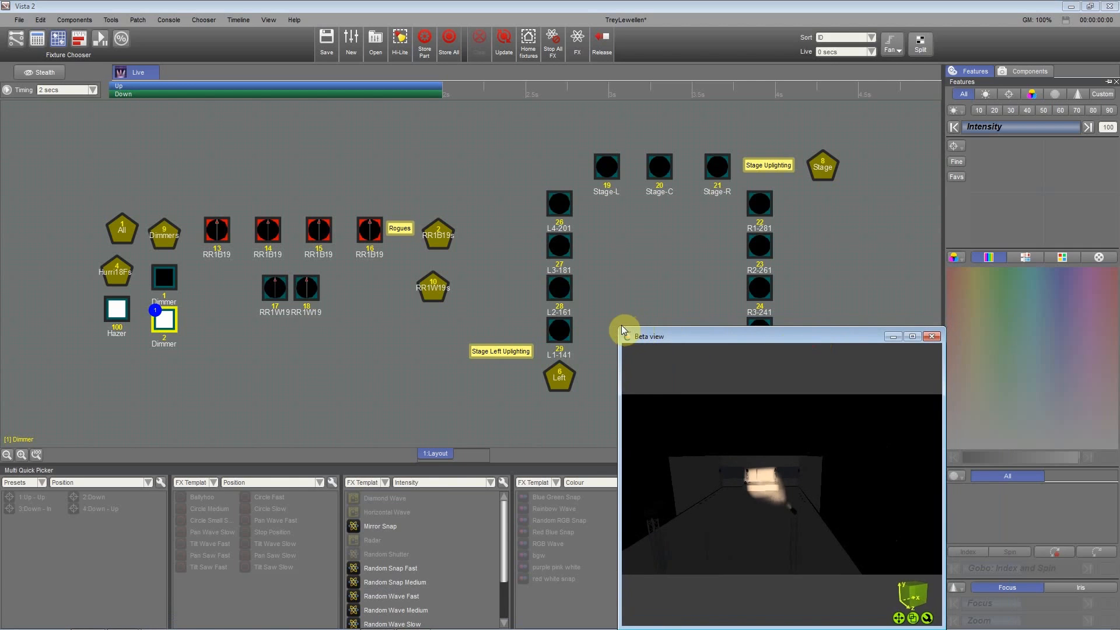
pyautogui.moveTo(618, 325); pyautogui.dragTo(681, 462)
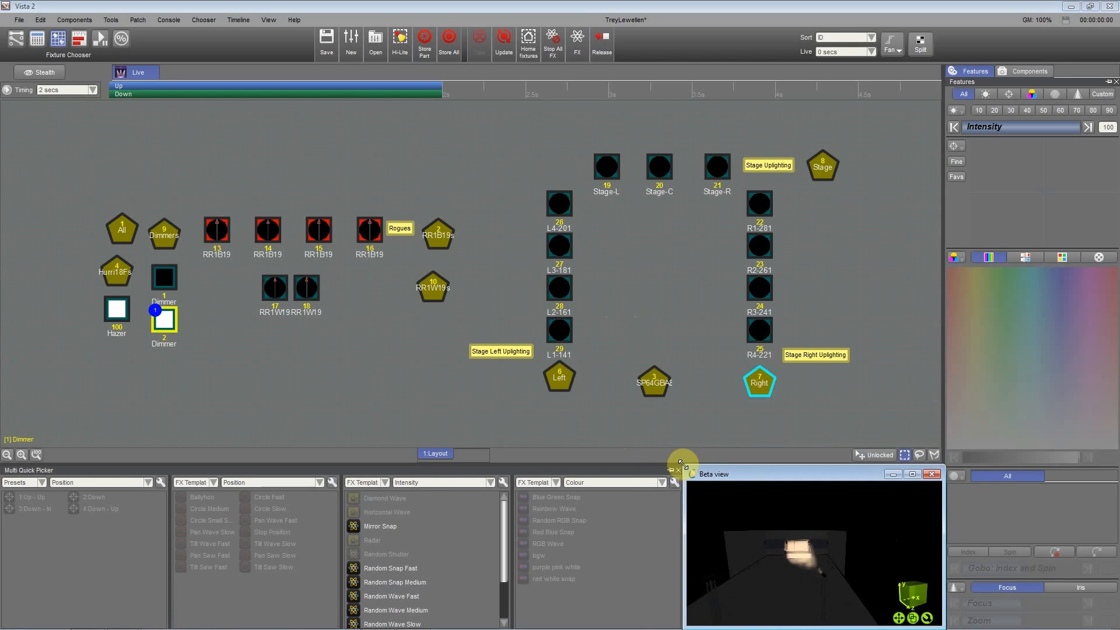
# Step: Adjust the Beta view window's placement and bring its camera closer to the stage
pyautogui.click(820, 562)
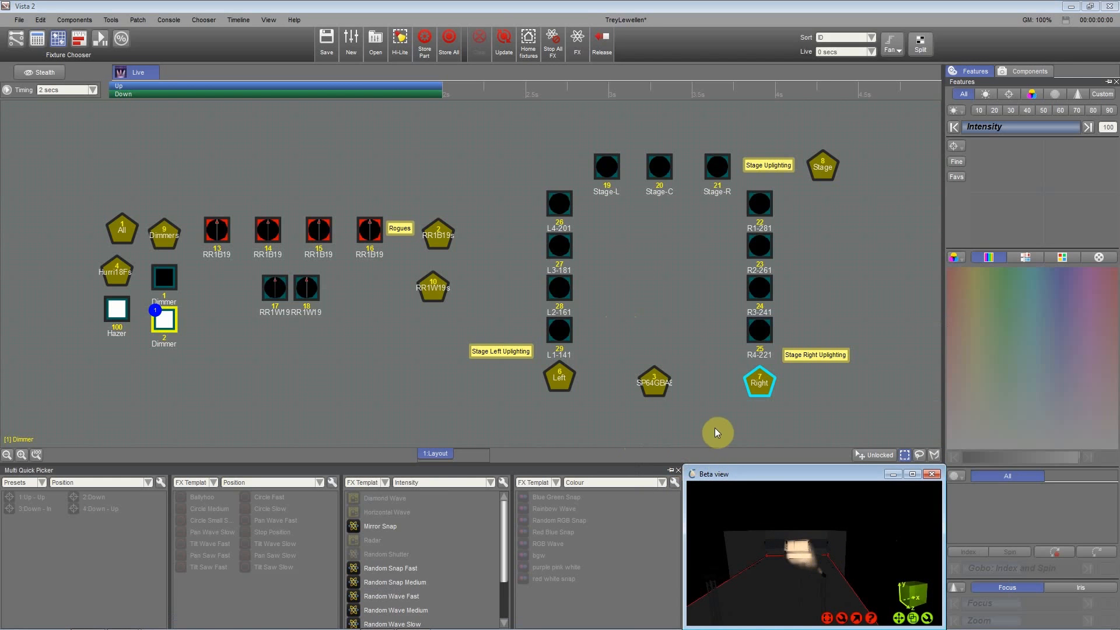
pyautogui.moveTo(852, 476)
pyautogui.mouseDown()
pyautogui.moveTo(487, 487)
pyautogui.moveTo(838, 496)
pyautogui.moveTo(850, 477)
pyautogui.mouseUp()
pyautogui.moveTo(781, 573); pyautogui.dragTo(804, 548)
# Step: Clear the fixture selection in Vista's layout so that no fixture remains selected
pyautogui.click(658, 302)
pyautogui.click(660, 350)
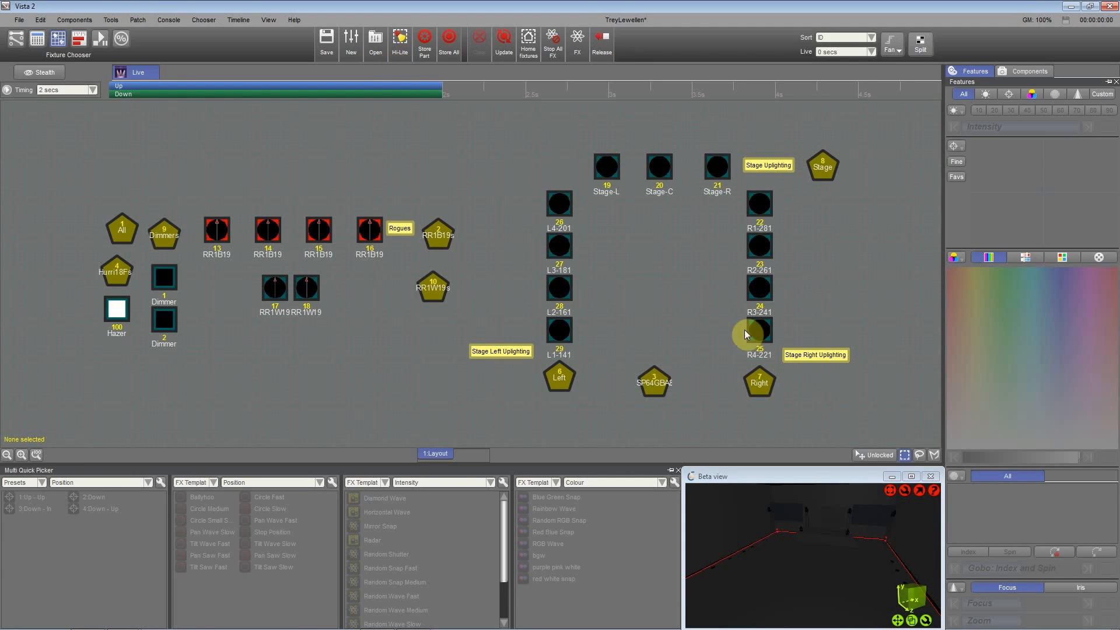
pyautogui.moveTo(22, 139); pyautogui.dragTo(919, 411)
pyautogui.click(821, 286)
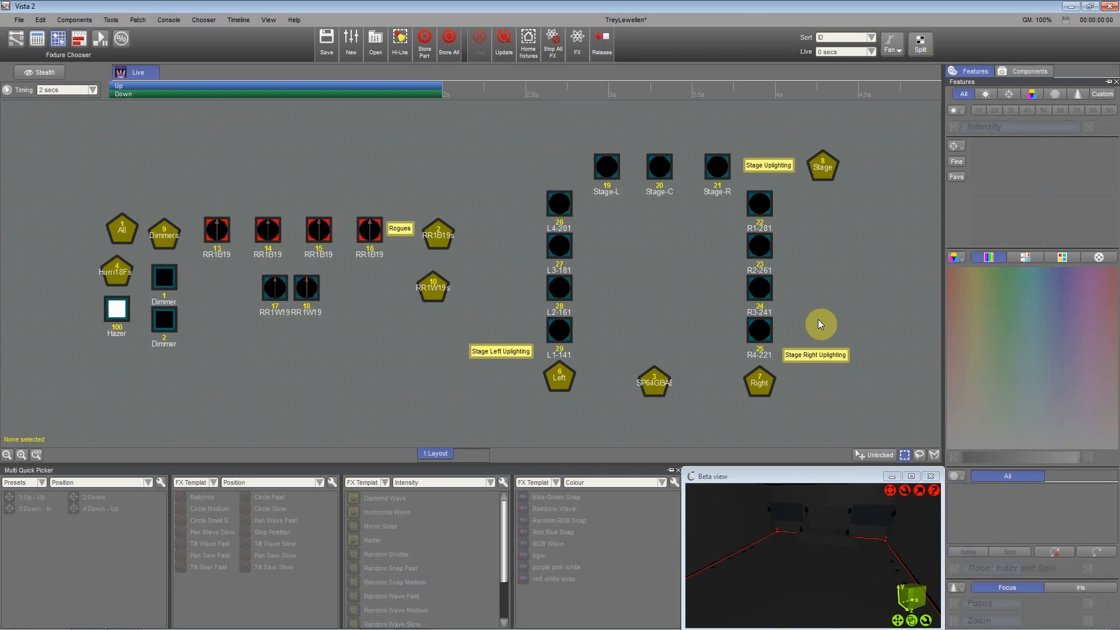
pyautogui.click(121, 229)
pyautogui.click(197, 162)
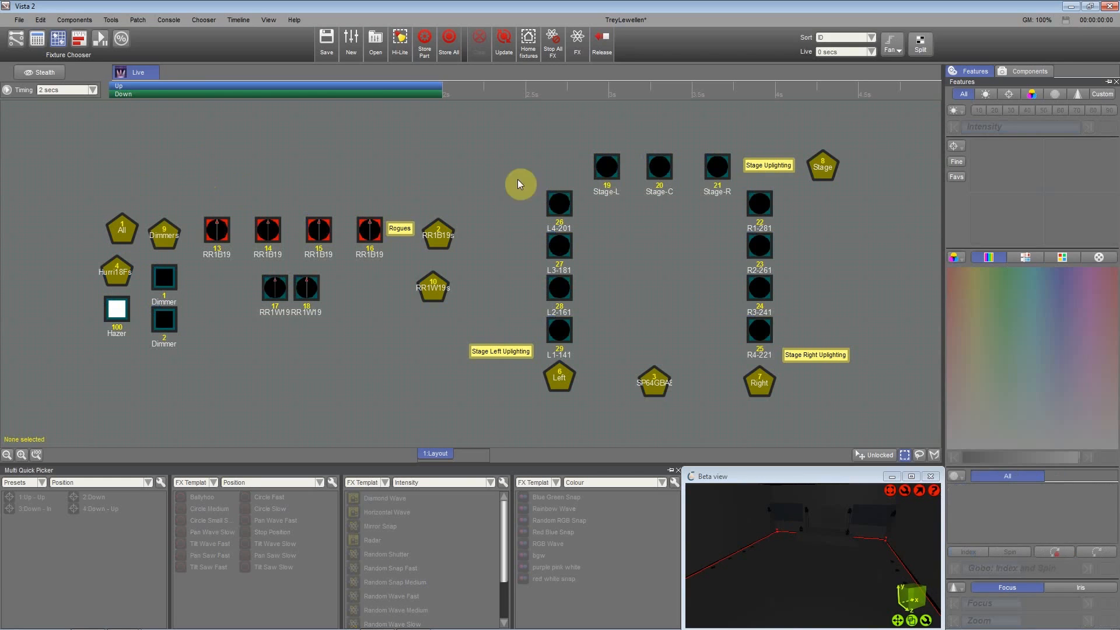
pyautogui.moveTo(573, 161); pyautogui.dragTo(723, 214)
pyautogui.click(723, 214)
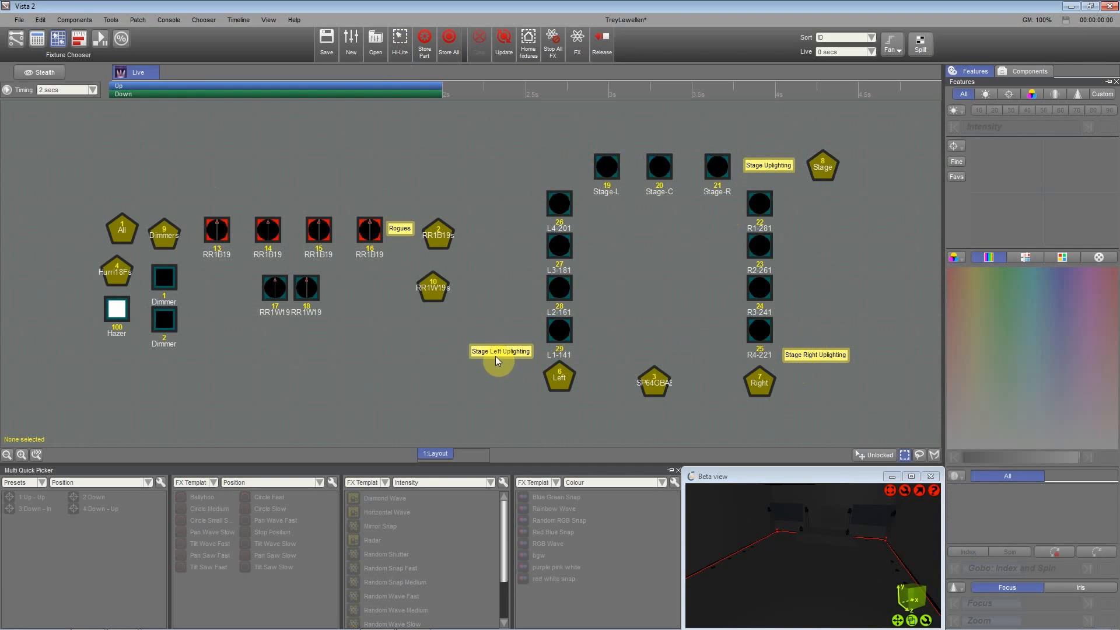
# Step: Move the Stage Left, Stage Right and Stage Uplighting notes beside their matching groups, and the Rogues note between the RR1B19s and RR1W19s groups
pyautogui.moveTo(493, 353); pyautogui.dragTo(495, 376)
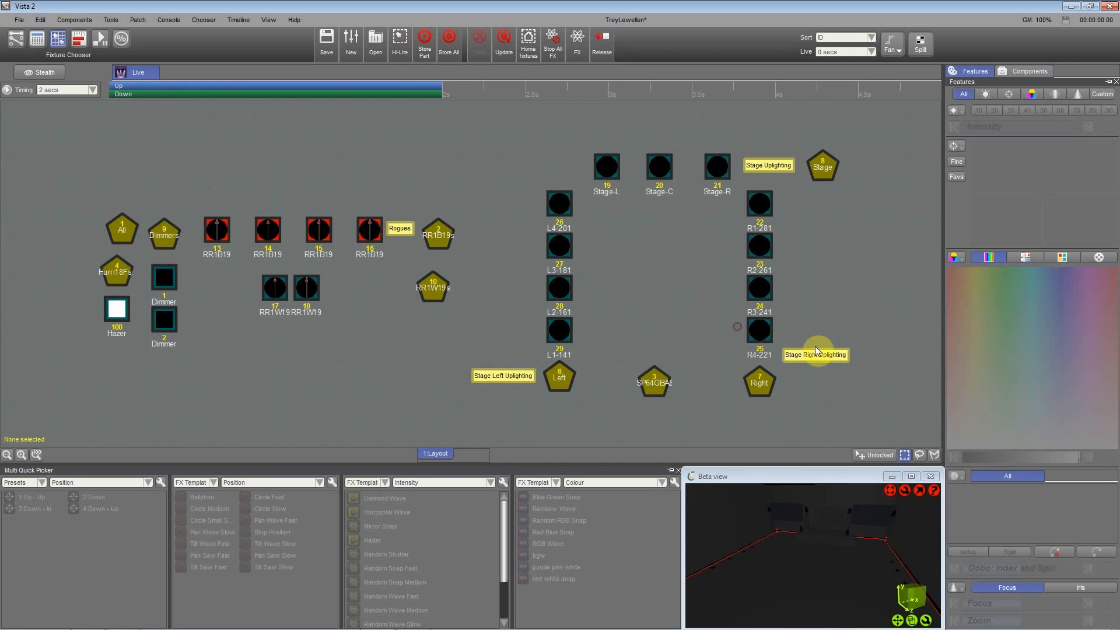
pyautogui.moveTo(814, 383); pyautogui.dragTo(816, 383)
pyautogui.click(825, 317)
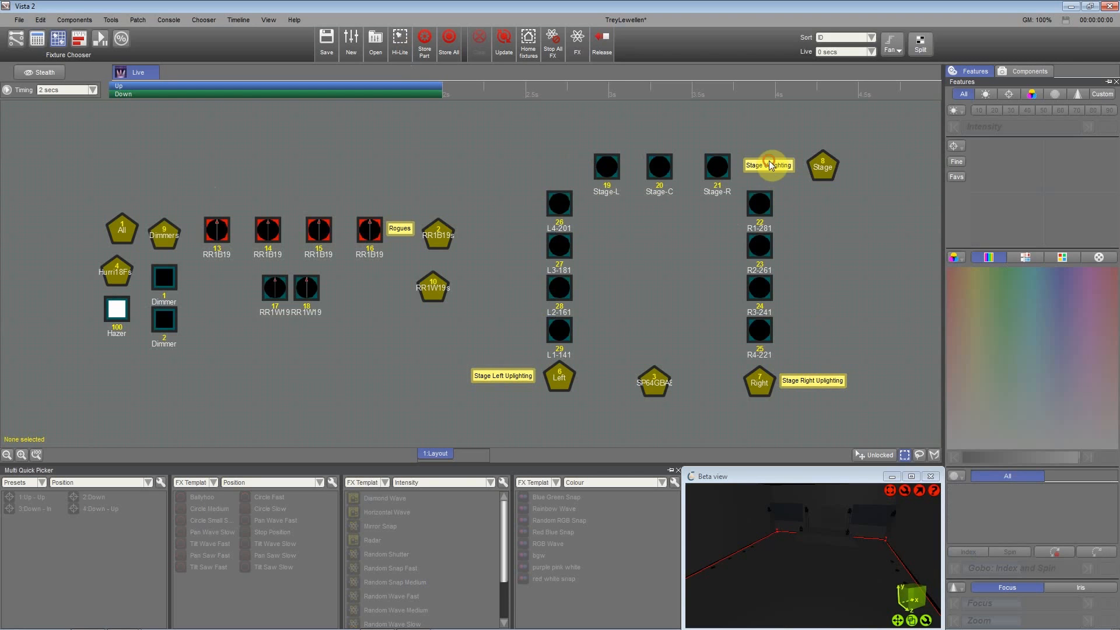
pyautogui.moveTo(778, 166); pyautogui.dragTo(775, 165)
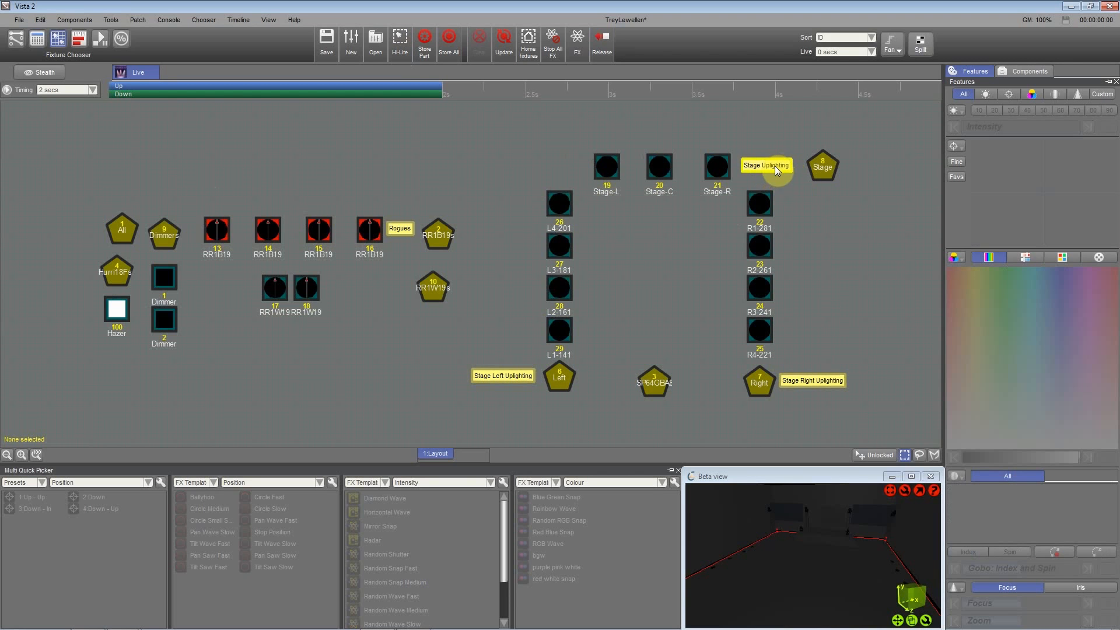
pyautogui.click(814, 219)
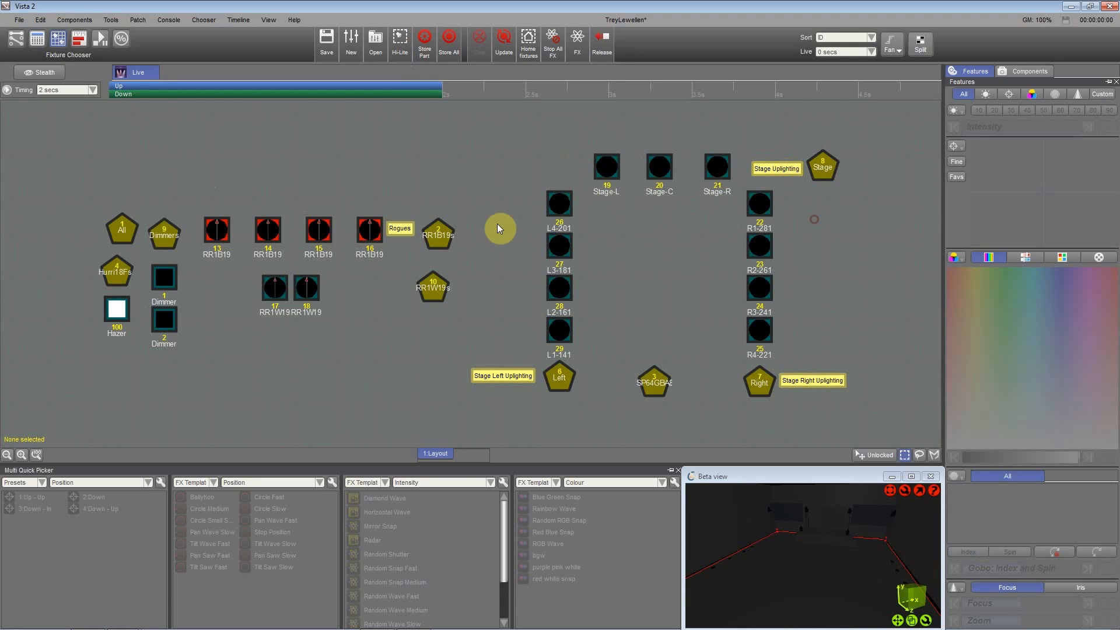
pyautogui.click(408, 228)
pyautogui.moveTo(407, 230); pyautogui.dragTo(442, 264)
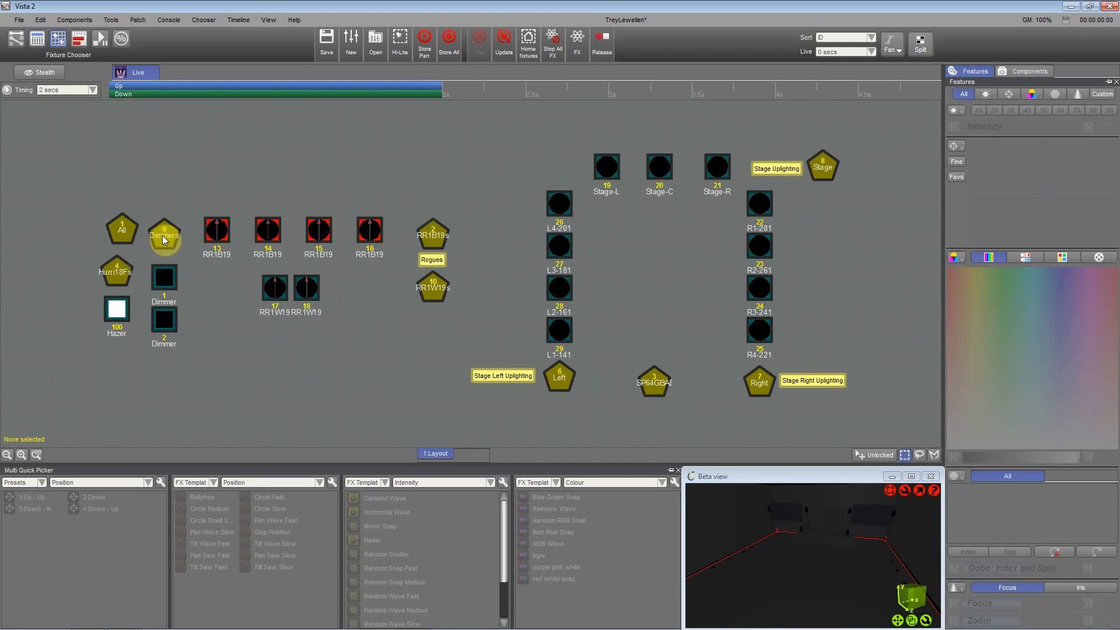
# Step: Line up the All group above the Hurr18Fs group and the Hazer, level with the Dimmers group
pyautogui.click(117, 309)
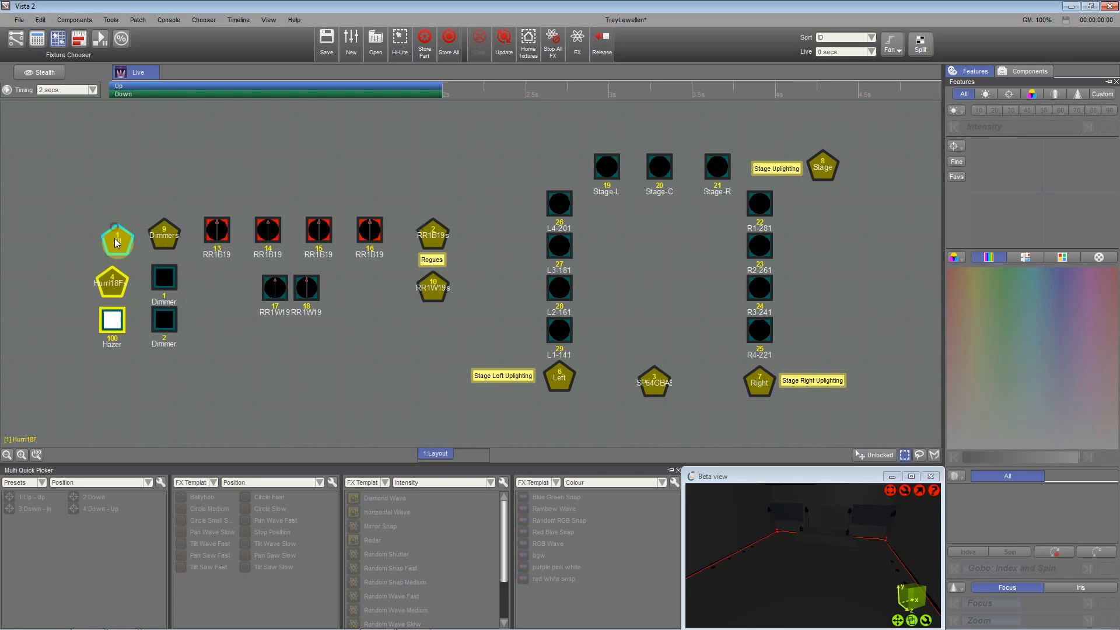
pyautogui.moveTo(114, 234); pyautogui.dragTo(108, 237)
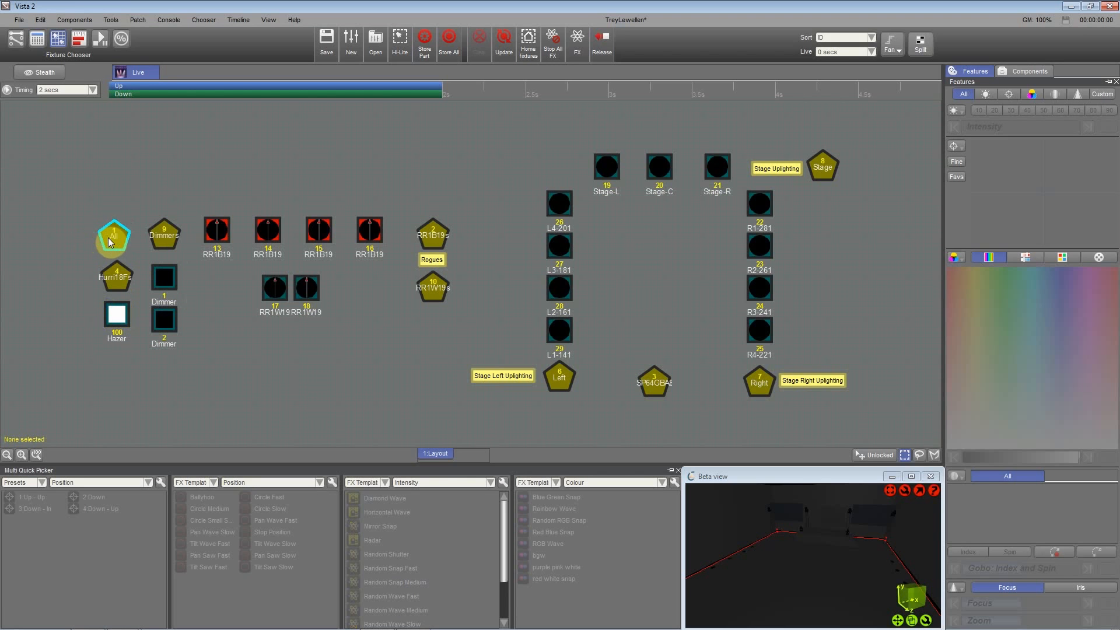
pyautogui.moveTo(452, 393); pyautogui.dragTo(47, 178)
pyautogui.click(434, 360)
pyautogui.moveTo(433, 363); pyautogui.dragTo(128, 204)
pyautogui.click(93, 363)
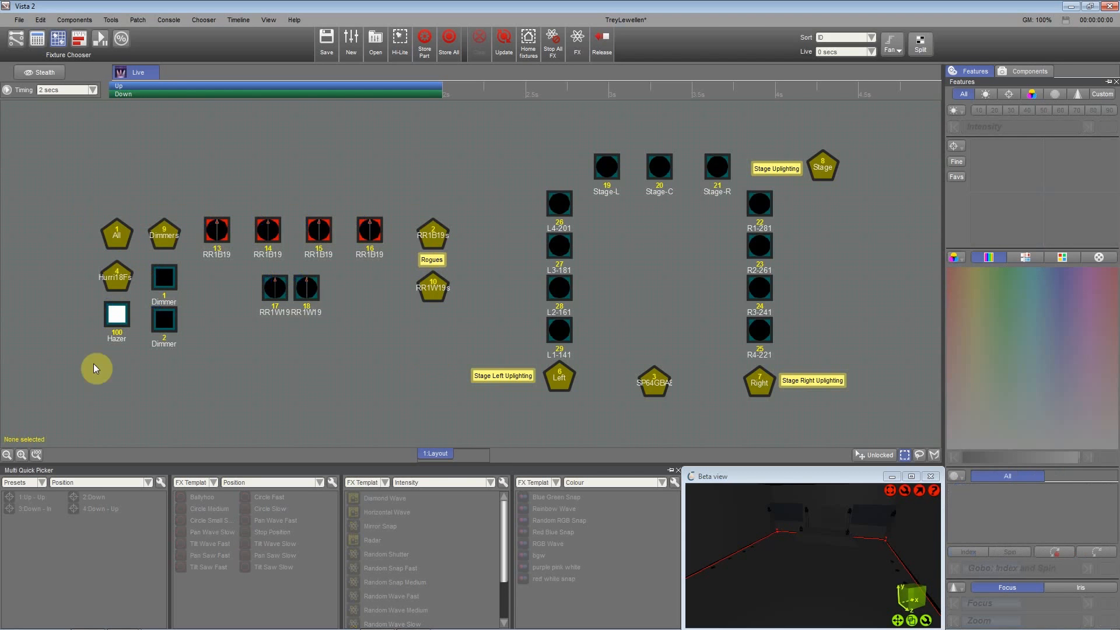
pyautogui.click(37, 455)
pyautogui.scroll(-3, 495, 276)
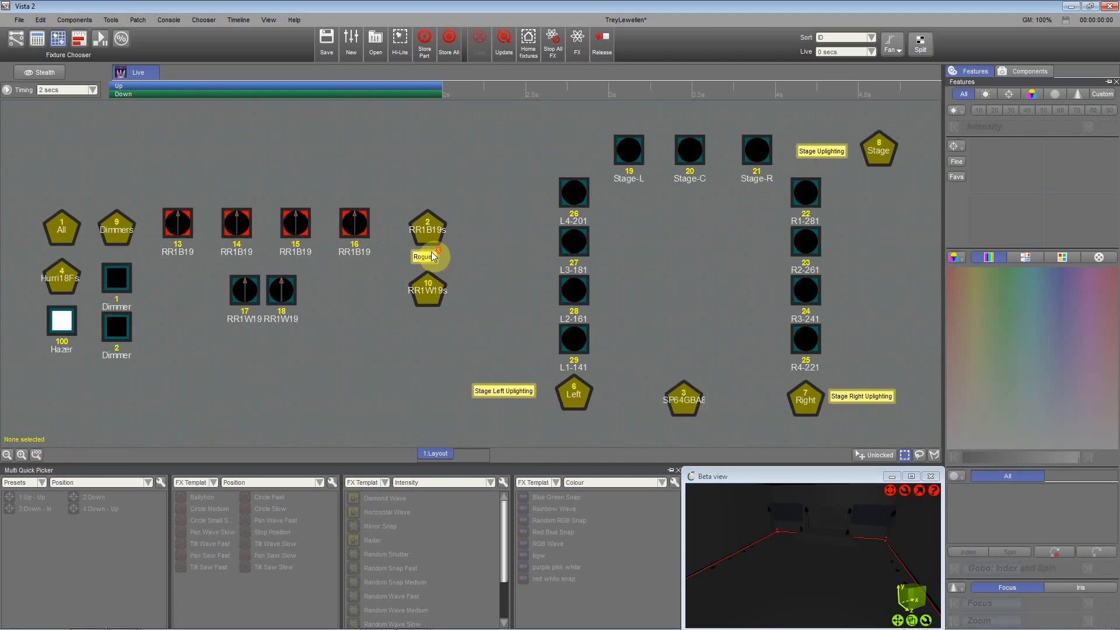
pyautogui.click(35, 458)
pyautogui.scroll(-1, 394, 285)
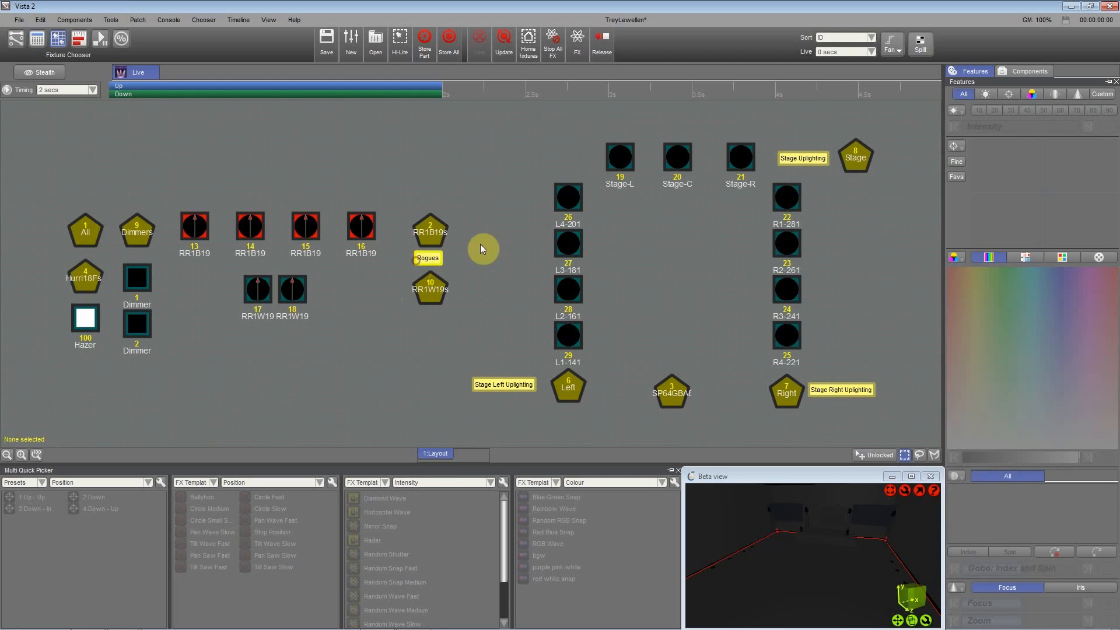
pyautogui.rightClick(356, 304)
pyautogui.moveTo(432, 331)
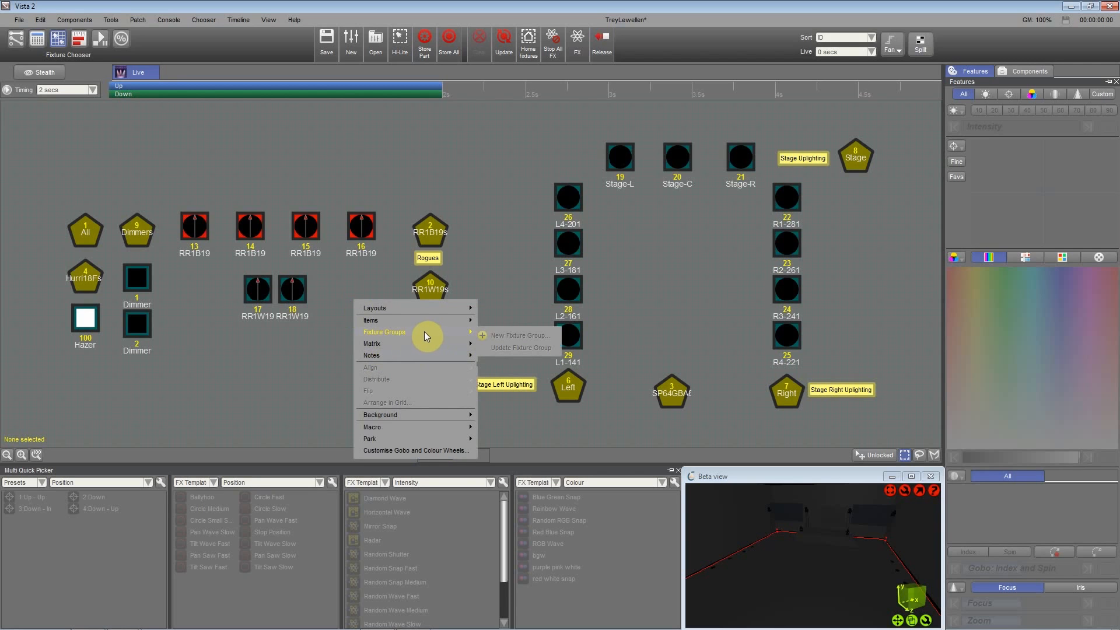
pyautogui.moveTo(433, 356)
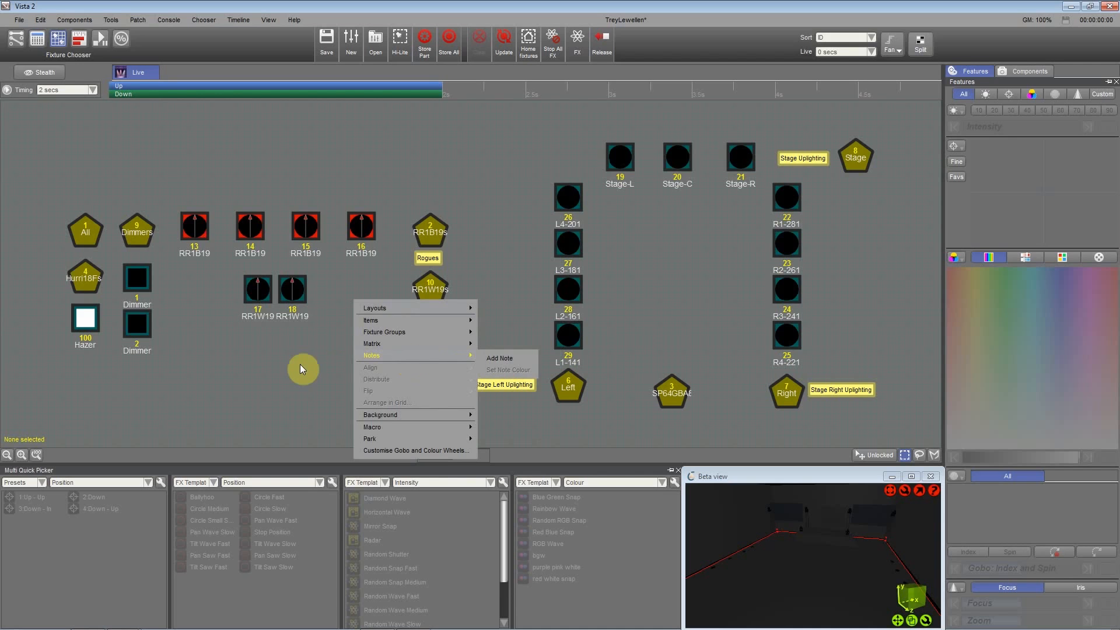
pyautogui.click(264, 373)
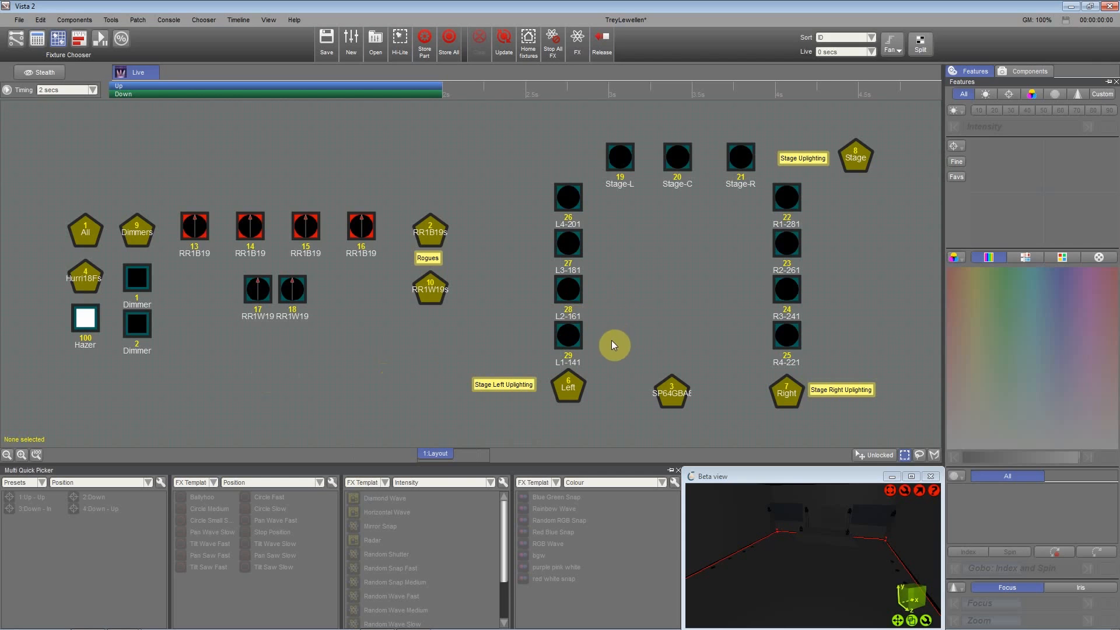
# Step: Select the RR1W19s and RR1B19s groups in turn to see which fixtures they contain, and clear the selection
pyautogui.click(444, 286)
pyautogui.click(430, 231)
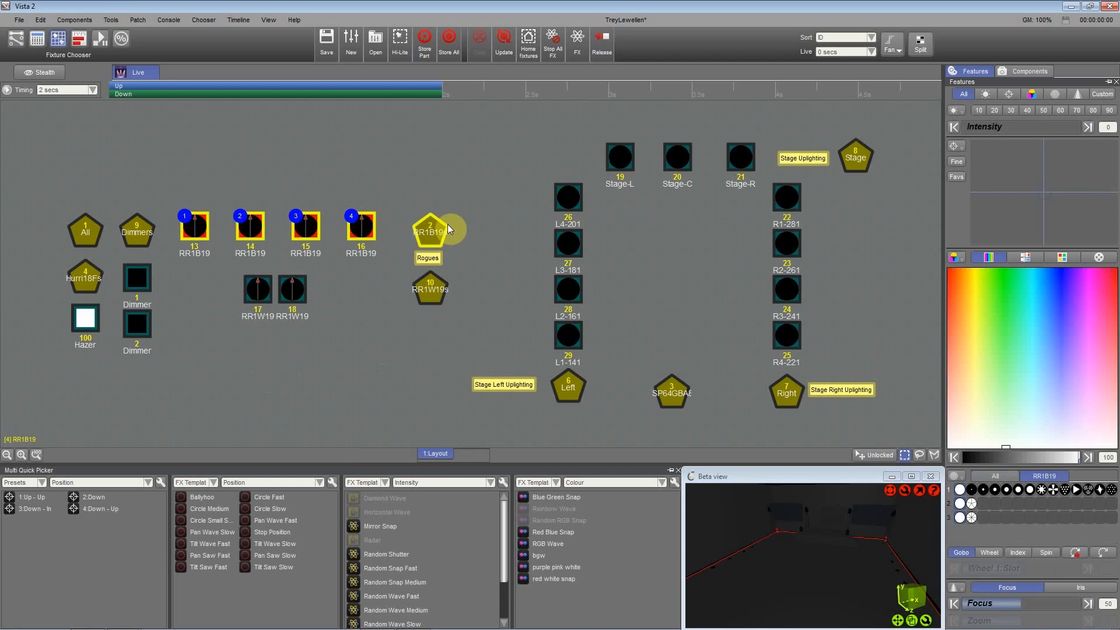
pyautogui.click(408, 156)
# Step: Create a fixture group named sTAGE from RR1B19 fixtures 14 and 15 and place it beside the RR1B19s group
pyautogui.click(250, 225)
pyautogui.keyDown('ctrl'); pyautogui.click(306, 226); pyautogui.keyUp('ctrl')
pyautogui.rightClick(346, 279)
pyautogui.moveTo(446, 312)
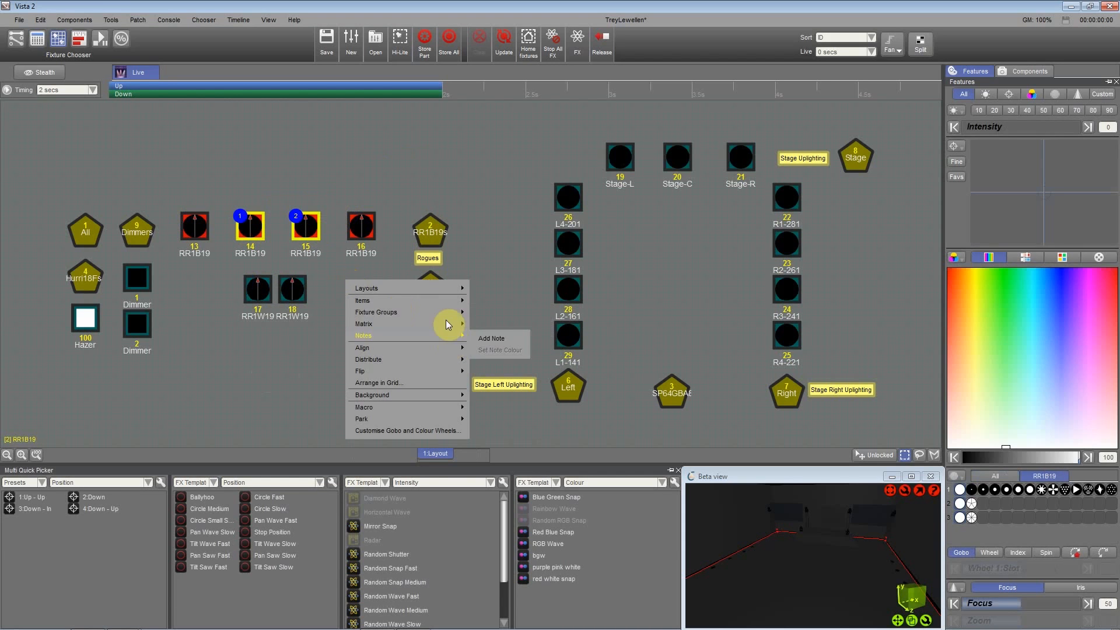
pyautogui.click(484, 316)
pyautogui.write('sTAGE')
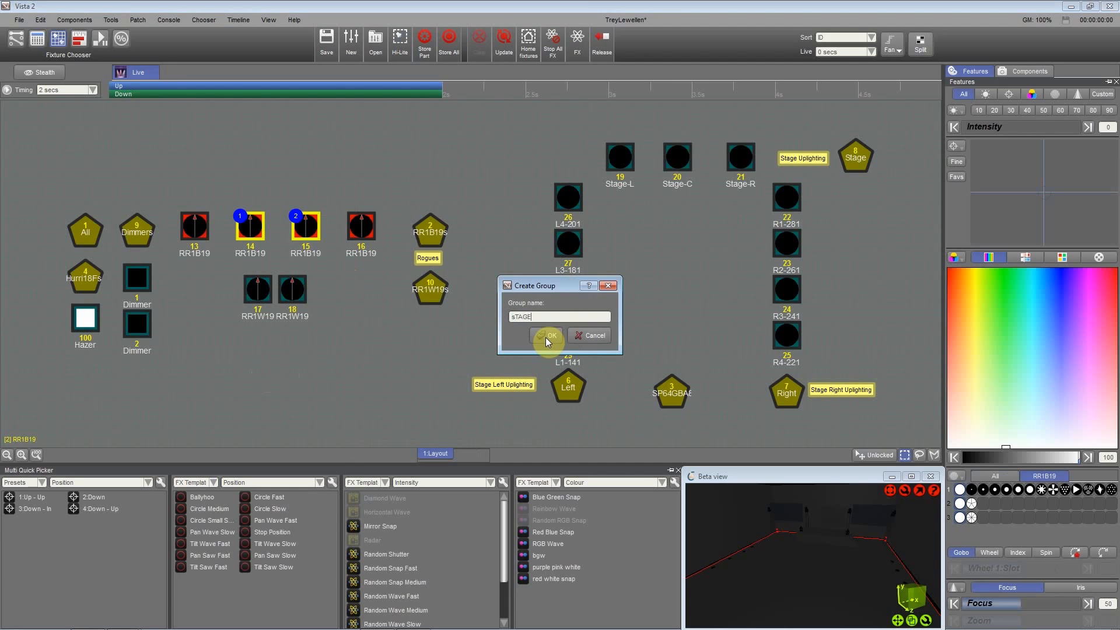
pyautogui.click(548, 336)
pyautogui.click(361, 294)
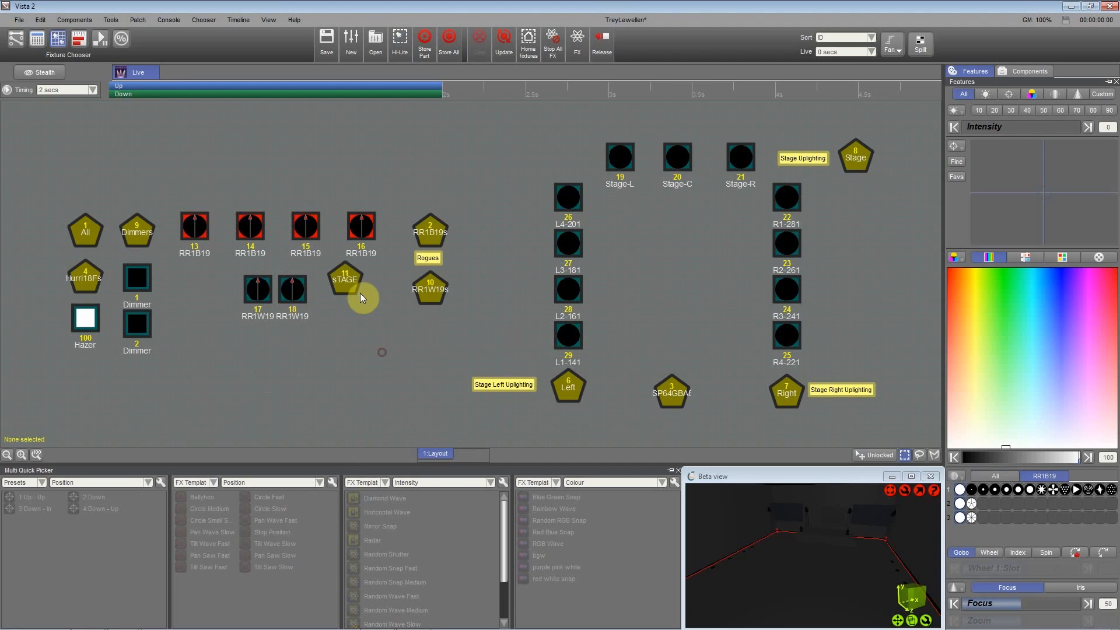
pyautogui.moveTo(469, 237); pyautogui.dragTo(474, 239)
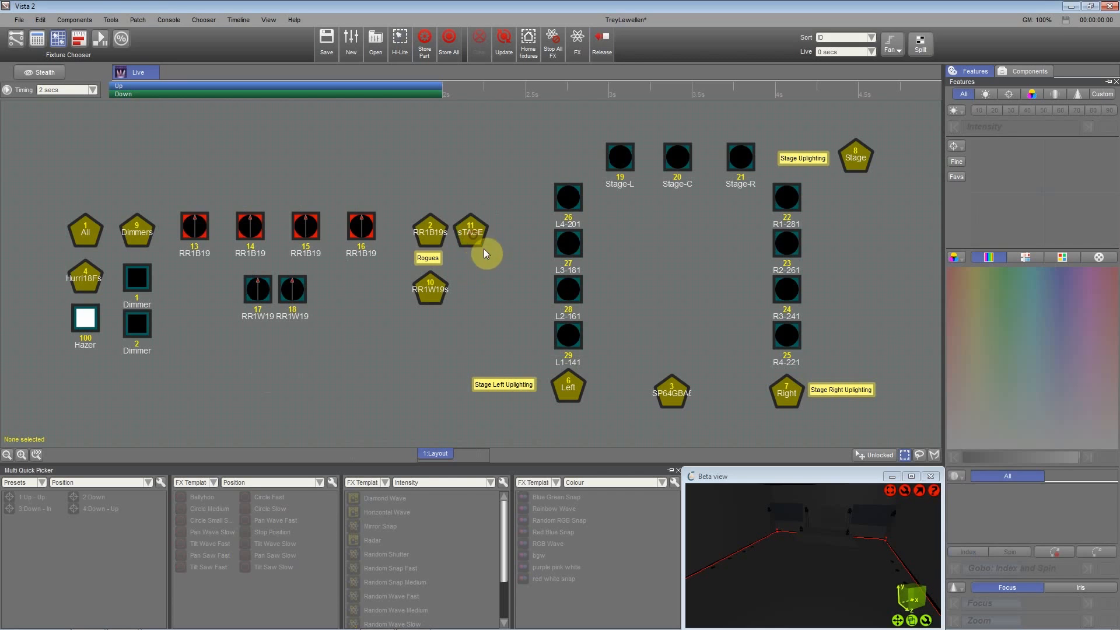
# Step: Select the sTAGE group to check which fixtures it picks, and clear the selection
pyautogui.click(440, 231)
pyautogui.click(471, 235)
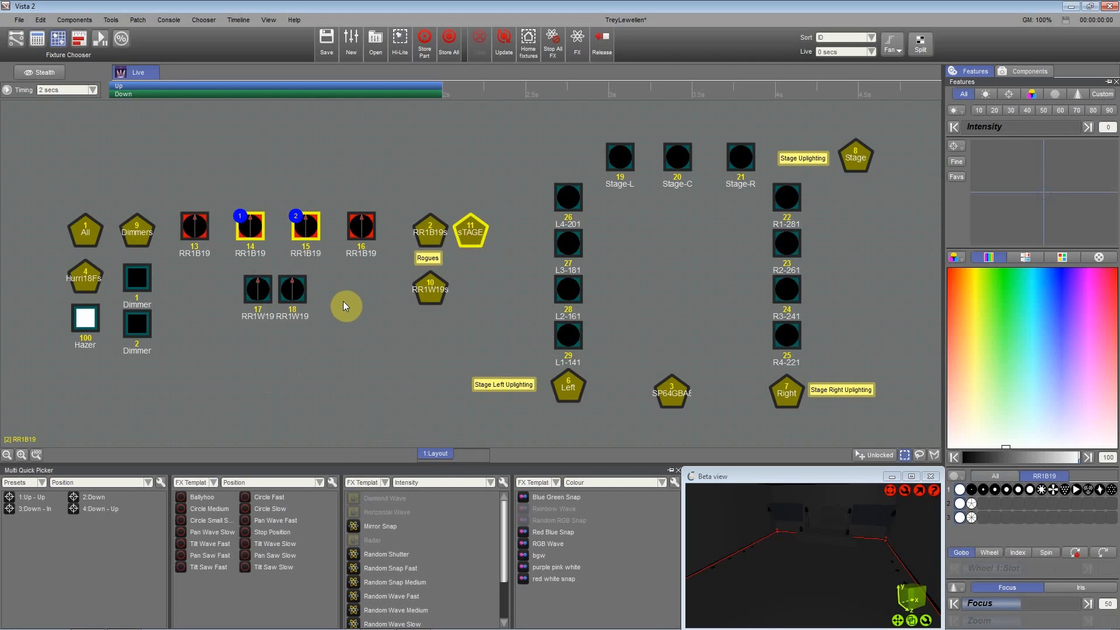
pyautogui.click(478, 232)
pyautogui.click(477, 232)
pyautogui.click(482, 239)
# Step: Move the sTAGE group above RR1B19 fixtures 14 and 15
pyautogui.moveTo(474, 237); pyautogui.dragTo(459, 218)
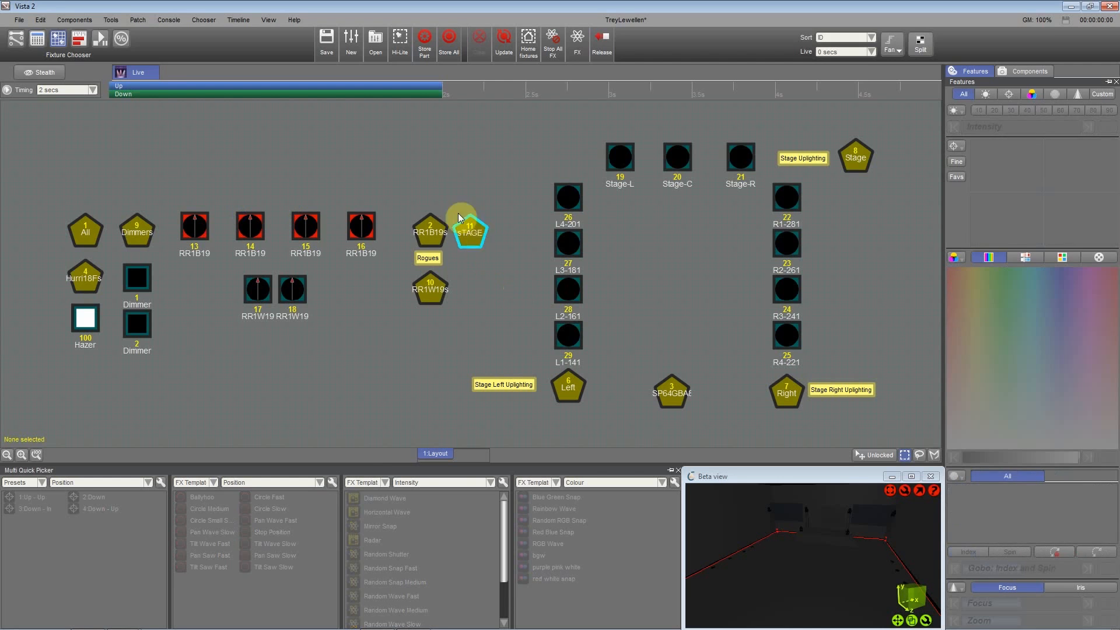
pyautogui.click(429, 195)
pyautogui.click(471, 212)
pyautogui.moveTo(429, 189); pyautogui.dragTo(276, 183)
# Step: Select the RR1B19s and sTAGE groups in turn to compare the fixtures they contain
pyautogui.click(411, 210)
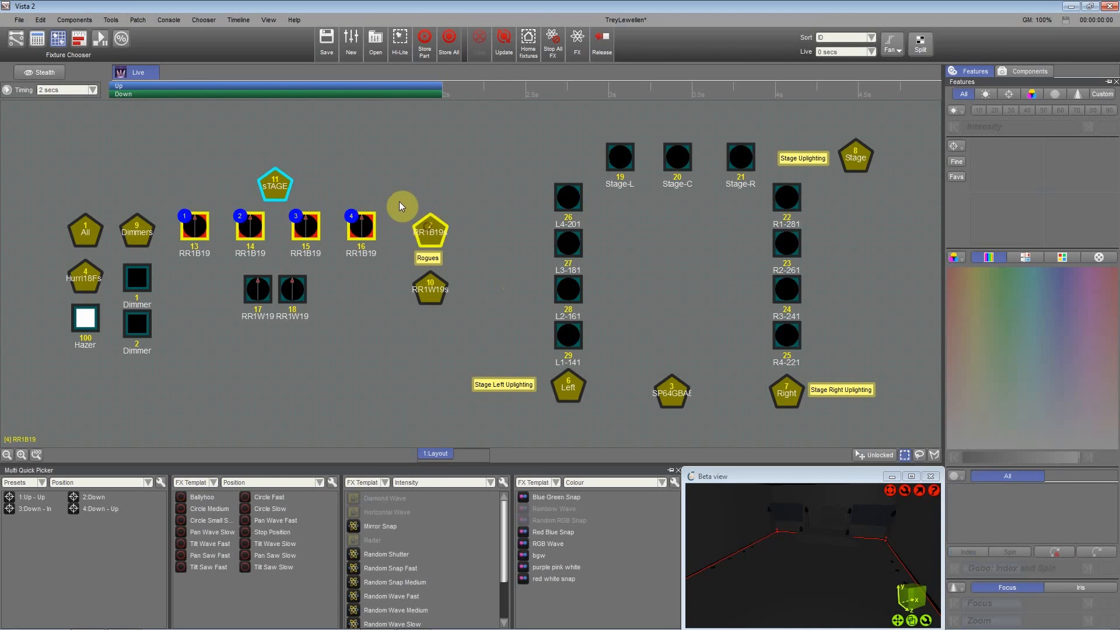
pyautogui.click(458, 230)
pyautogui.click(436, 229)
pyautogui.click(342, 181)
pyautogui.click(285, 182)
pyautogui.click(338, 187)
# Step: Create a fixture group named oUT from RR1B19 fixtures 13 and 16 and place it above fixture 16
pyautogui.click(353, 215)
pyautogui.click(194, 226)
pyautogui.rightClick(396, 193)
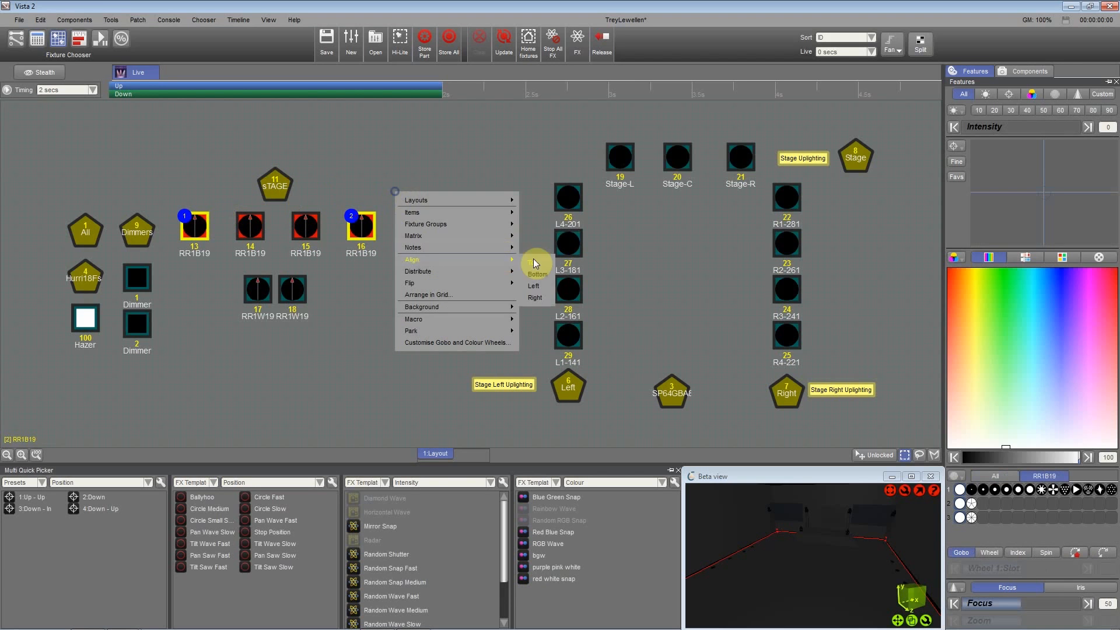
pyautogui.moveTo(493, 227)
pyautogui.click(558, 228)
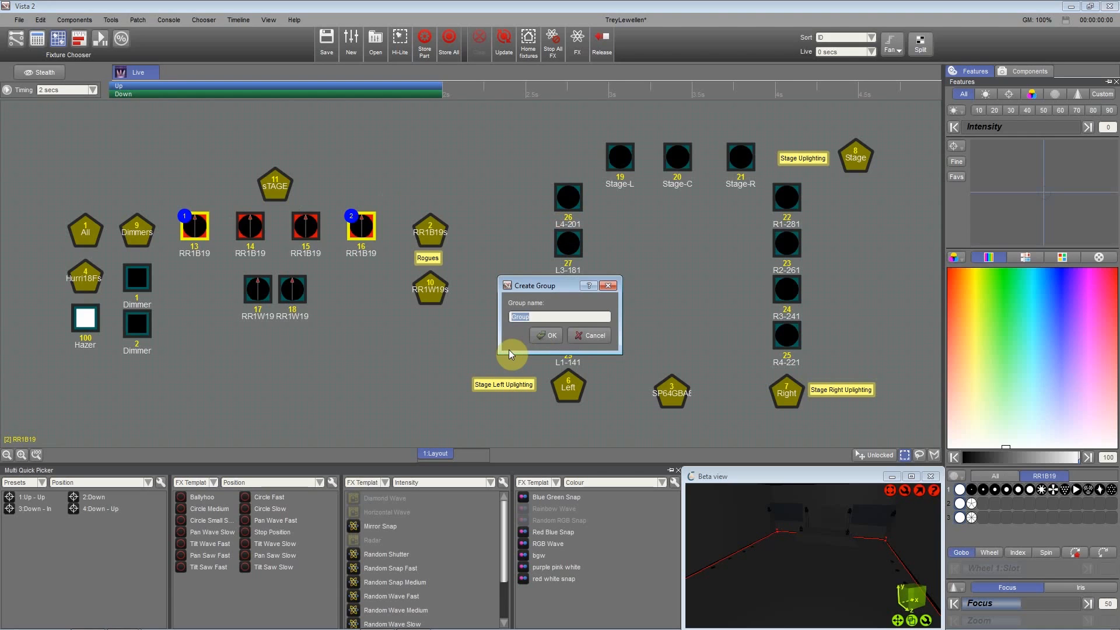
pyautogui.write('oUT')
pyautogui.press('Return')
pyautogui.moveTo(413, 186); pyautogui.dragTo(371, 183)
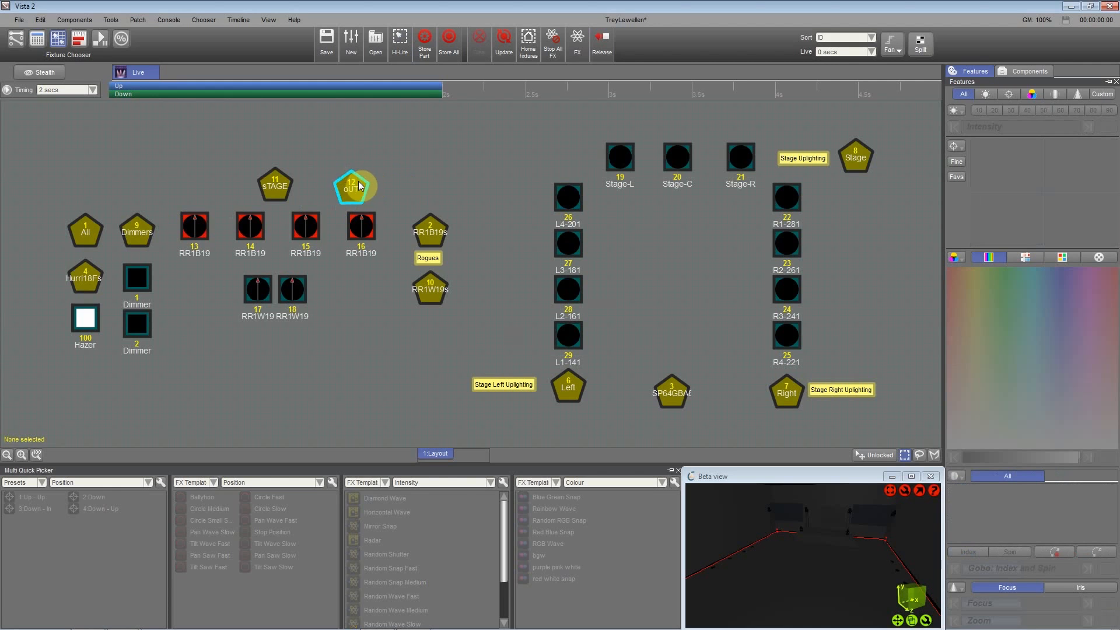
# Step: Select the oUT, sTAGE and RR1B19s groups in turn to check their fixtures, leaving nothing selected
pyautogui.click(360, 186)
pyautogui.click(367, 183)
pyautogui.click(350, 185)
pyautogui.click(243, 179)
pyautogui.click(275, 185)
pyautogui.click(431, 226)
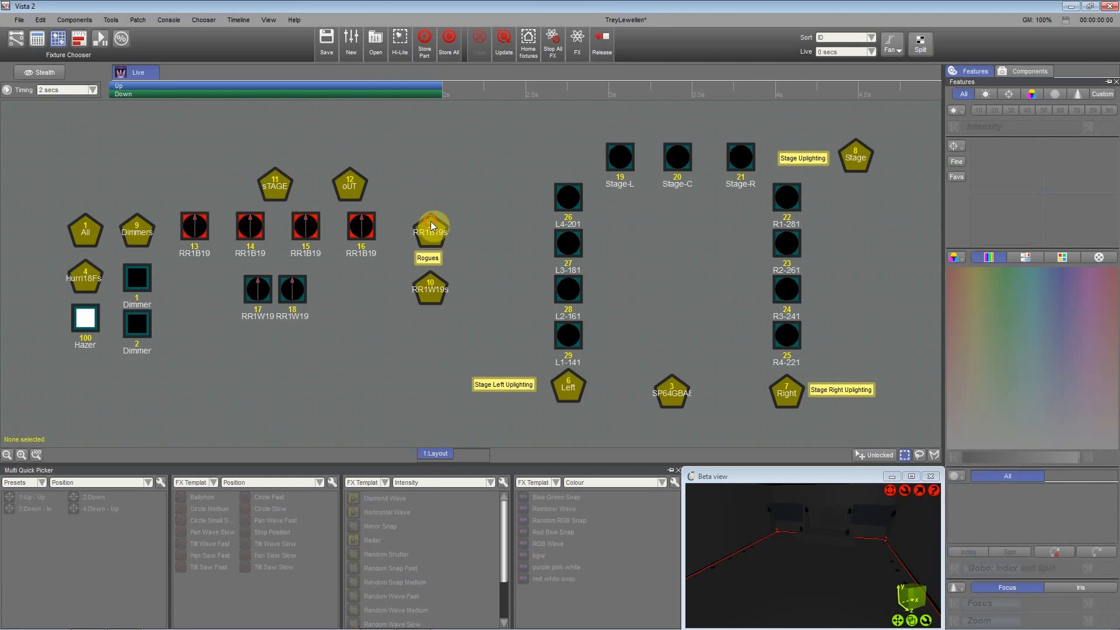
pyautogui.click(373, 346)
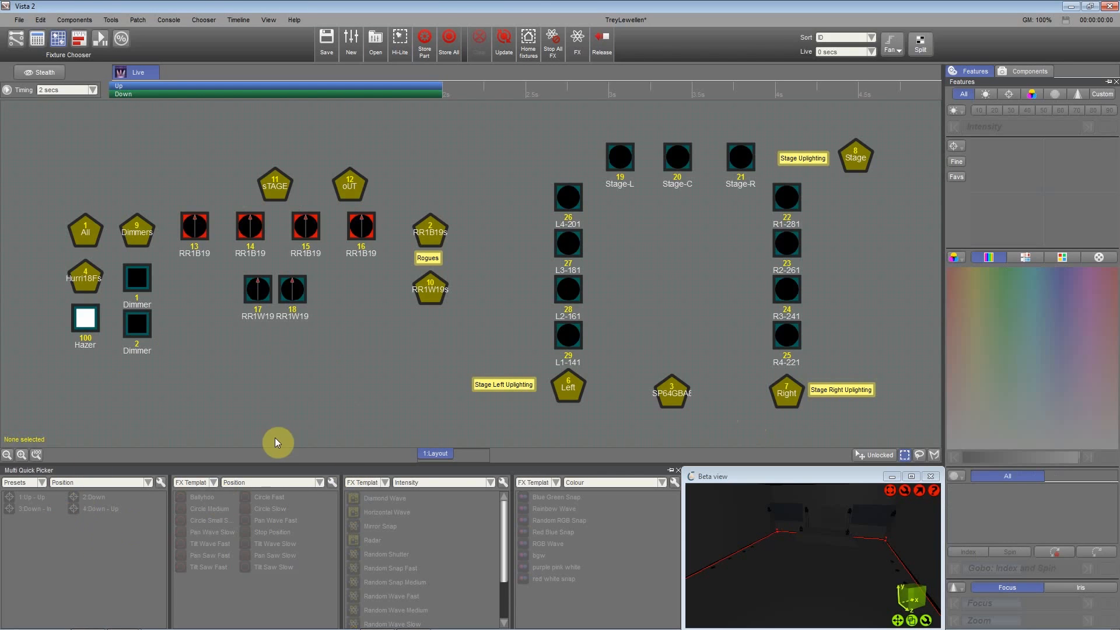
# Step: Turn on Hi-Lite and test the sTAGE, oUT and RR1B19s groups in turn, leaving nothing selected
pyautogui.click(400, 39)
pyautogui.click(275, 184)
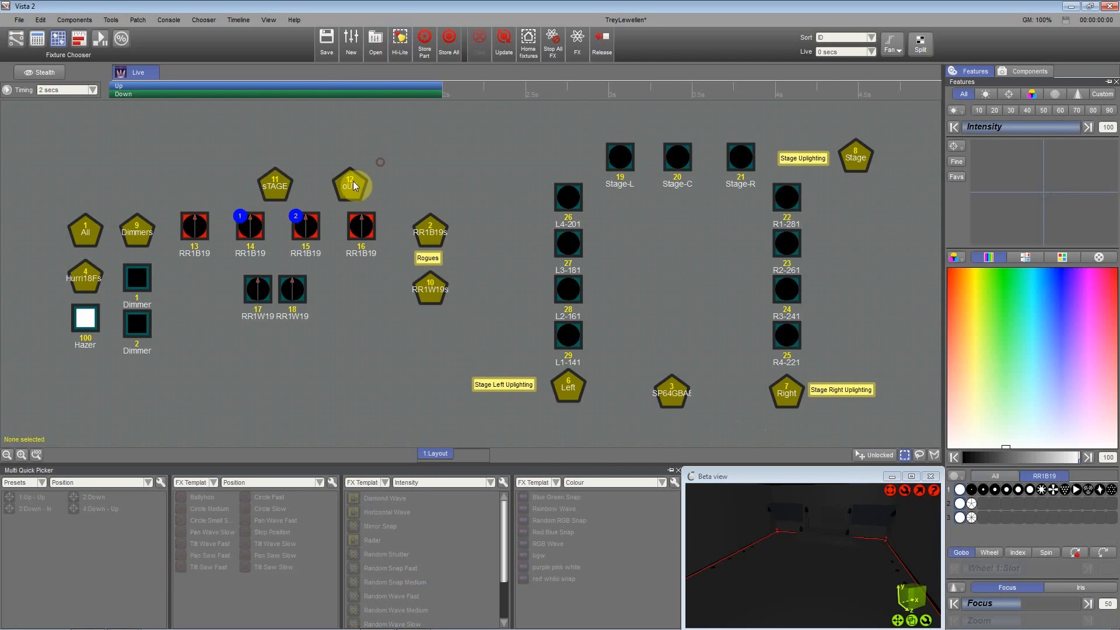
pyautogui.click(351, 183)
pyautogui.click(410, 173)
pyautogui.click(415, 234)
pyautogui.click(368, 316)
# Step: Stack the sTAGE and oUT groups above the Rogues note, with RR1B19s above fixtures 14 and 15 and RR1W19s below fixtures 17 and 18
pyautogui.moveTo(374, 195); pyautogui.dragTo(247, 175)
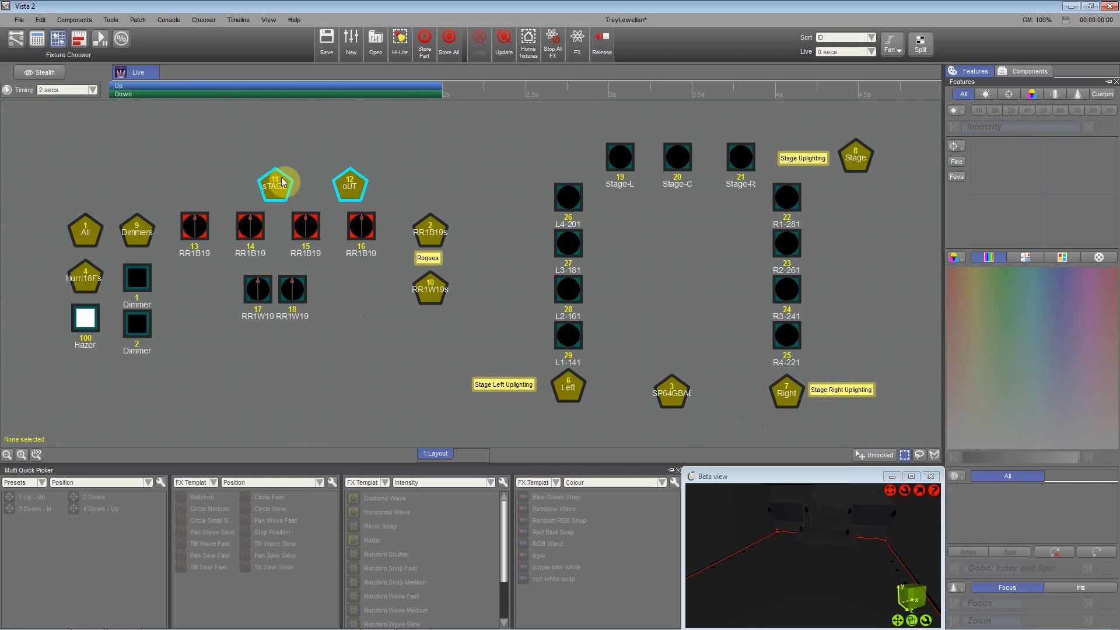
pyautogui.moveTo(428, 226); pyautogui.dragTo(273, 142)
pyautogui.moveTo(273, 187); pyautogui.dragTo(452, 231)
pyautogui.moveTo(269, 157); pyautogui.dragTo(276, 194)
pyautogui.moveTo(431, 284); pyautogui.dragTo(277, 341)
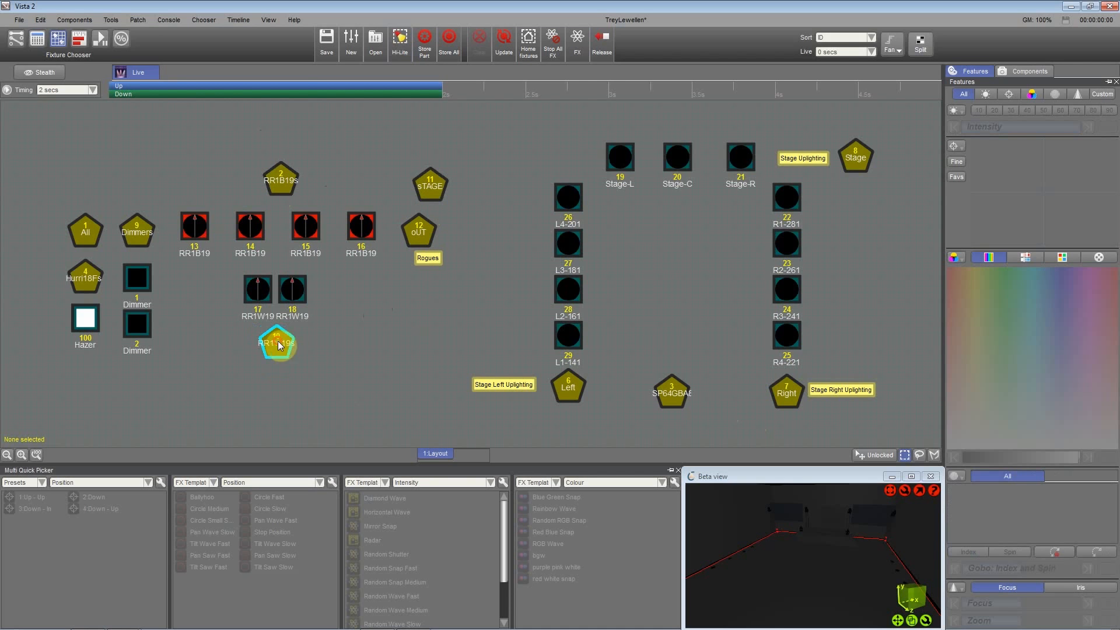
pyautogui.moveTo(282, 179)
pyautogui.mouseDown()
pyautogui.moveTo(266, 185)
pyautogui.moveTo(276, 174)
pyautogui.mouseUp()
pyautogui.moveTo(429, 188); pyautogui.dragTo(418, 192)
# Step: Test the SP64 and Left uplighting groups with Hi-Lite, and center the SP64 group between Left and Right
pyautogui.click(671, 382)
pyautogui.click(724, 373)
pyautogui.click(567, 397)
pyautogui.click(639, 357)
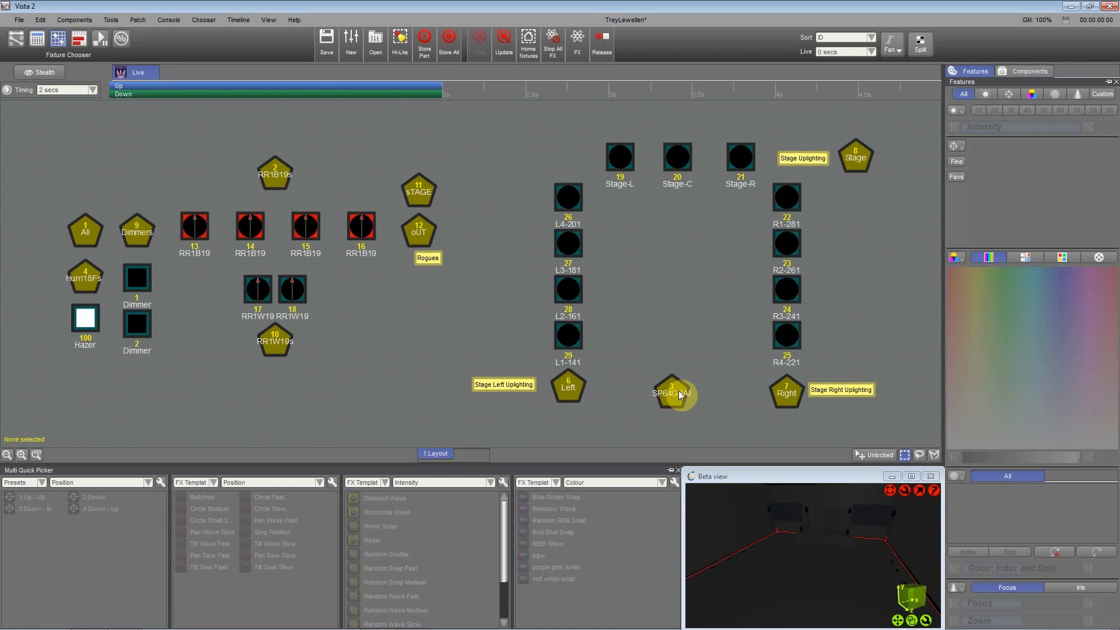
pyautogui.click(672, 392)
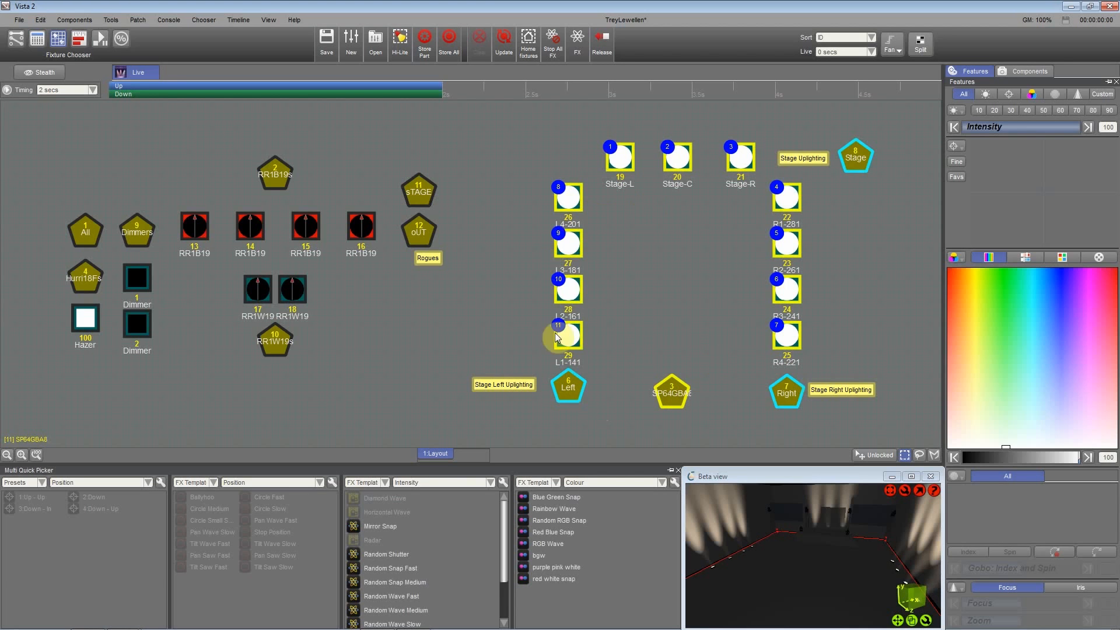
pyautogui.click(689, 349)
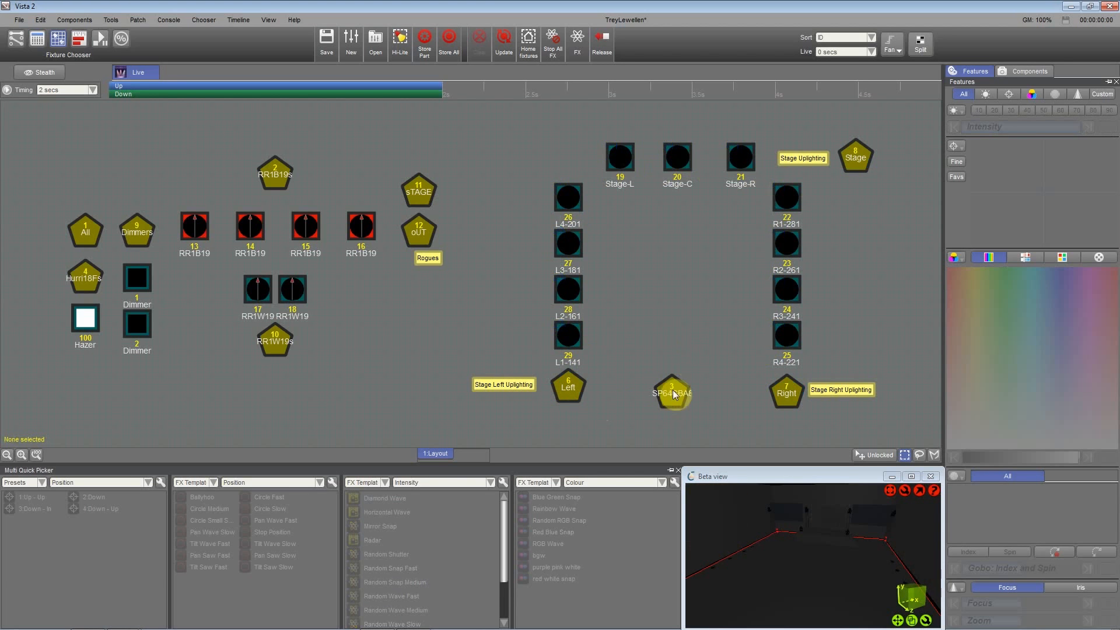
pyautogui.moveTo(667, 389); pyautogui.dragTo(673, 383)
# Step: Test the RR1B19s, RR1W19s and sTAGE groups with Hi-Lite, and nudge the RR1B19s group slightly closer to fixtures 14 and 15
pyautogui.click(285, 181)
pyautogui.click(274, 340)
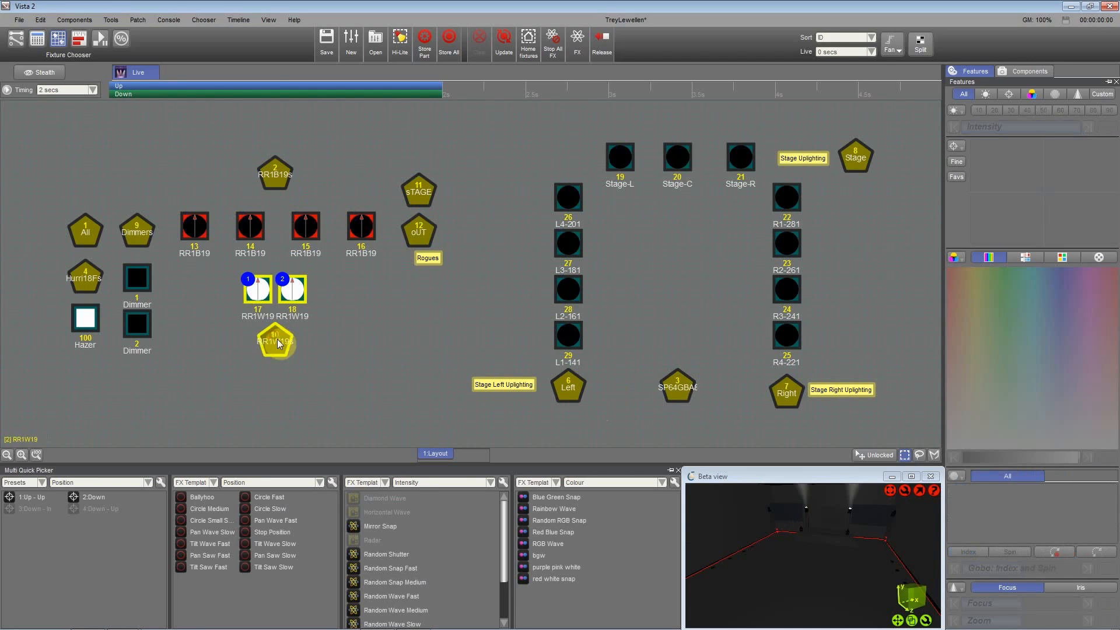
pyautogui.click(143, 235)
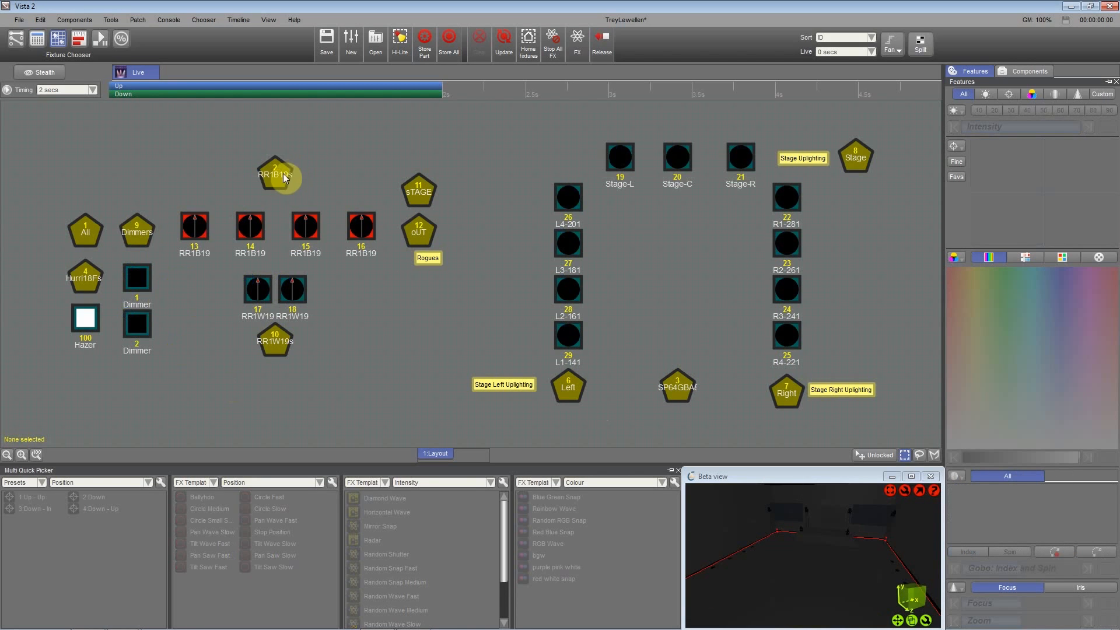
pyautogui.moveTo(280, 183); pyautogui.dragTo(283, 178)
pyautogui.click(334, 179)
pyautogui.click(416, 186)
pyautogui.click(478, 239)
# Step: Test the Stage, Right and Left uplighting groups in turn with Hi-Lite, leaving nothing selected
pyautogui.click(856, 156)
pyautogui.click(787, 392)
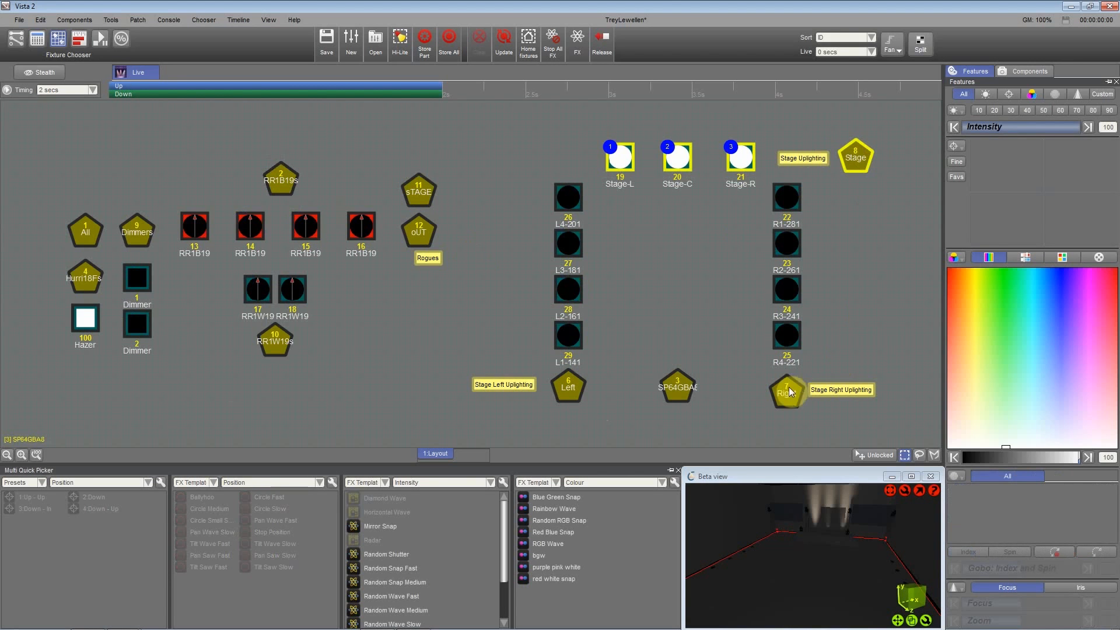
pyautogui.click(579, 389)
pyautogui.click(604, 418)
# Step: Test the sTAGE, oUT and RR1W19s groups in turn with Hi-Lite, leaving nothing selected
pyautogui.click(414, 190)
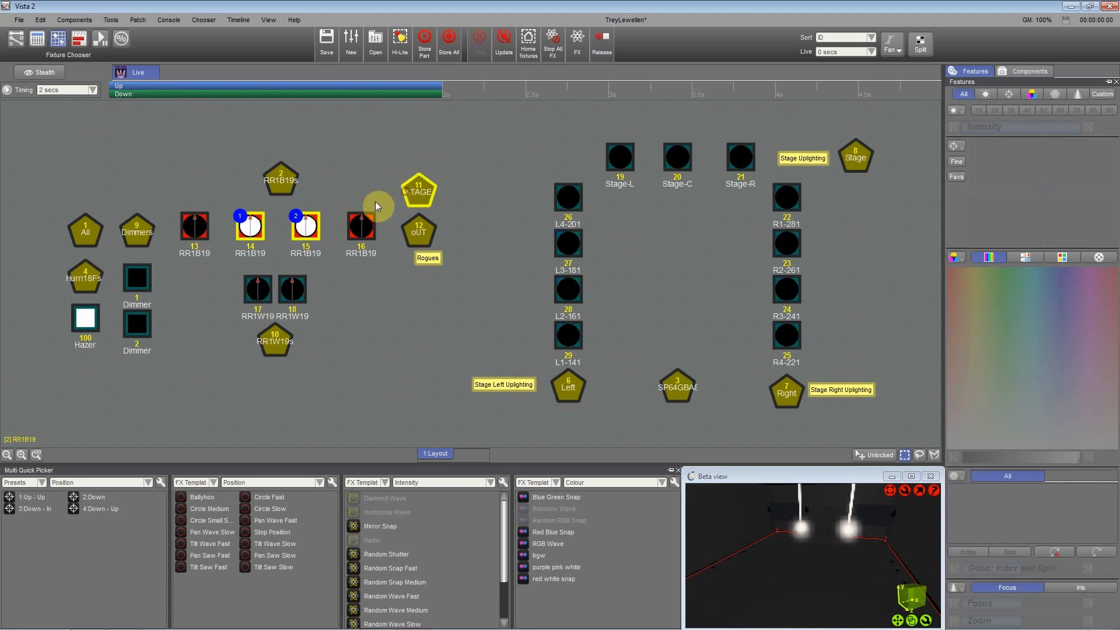
pyautogui.click(400, 198)
pyautogui.click(424, 214)
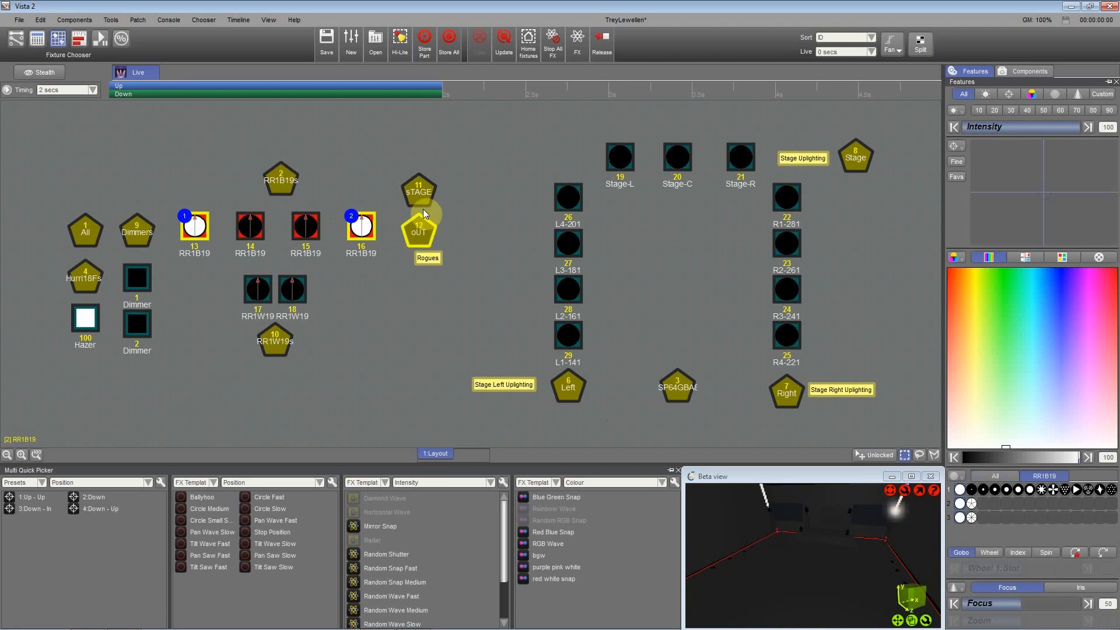
pyautogui.click(416, 196)
pyautogui.click(475, 215)
pyautogui.click(275, 342)
pyautogui.click(271, 337)
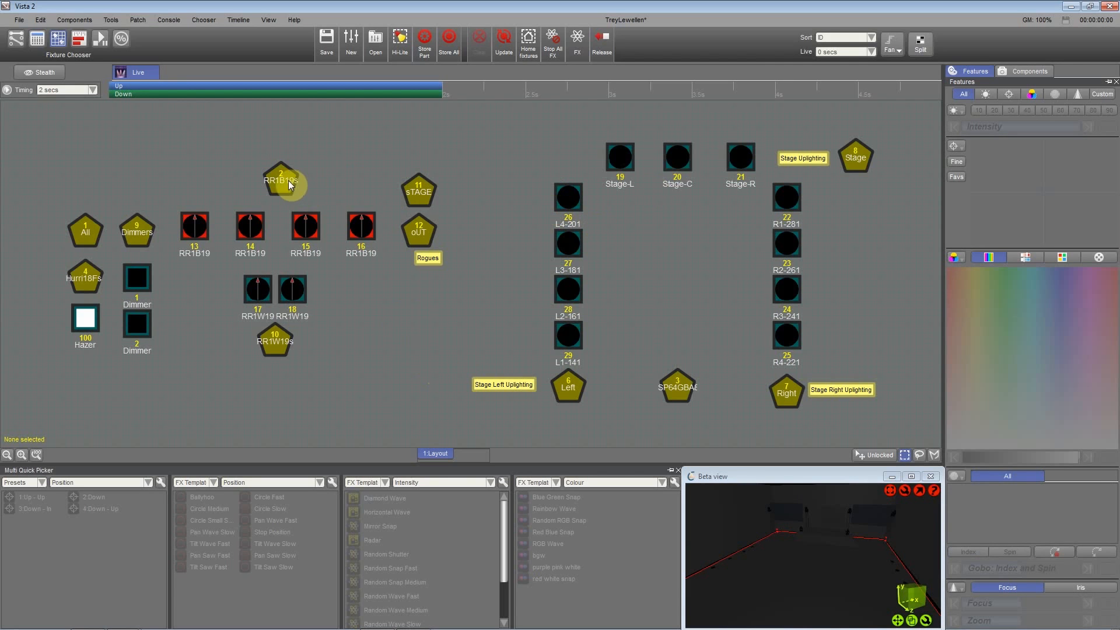
# Step: Select the sTAGE and oUT groups together, enlarge the Beta view window, and apply the Up - Up position preset
pyautogui.click(412, 192)
pyautogui.click(426, 233)
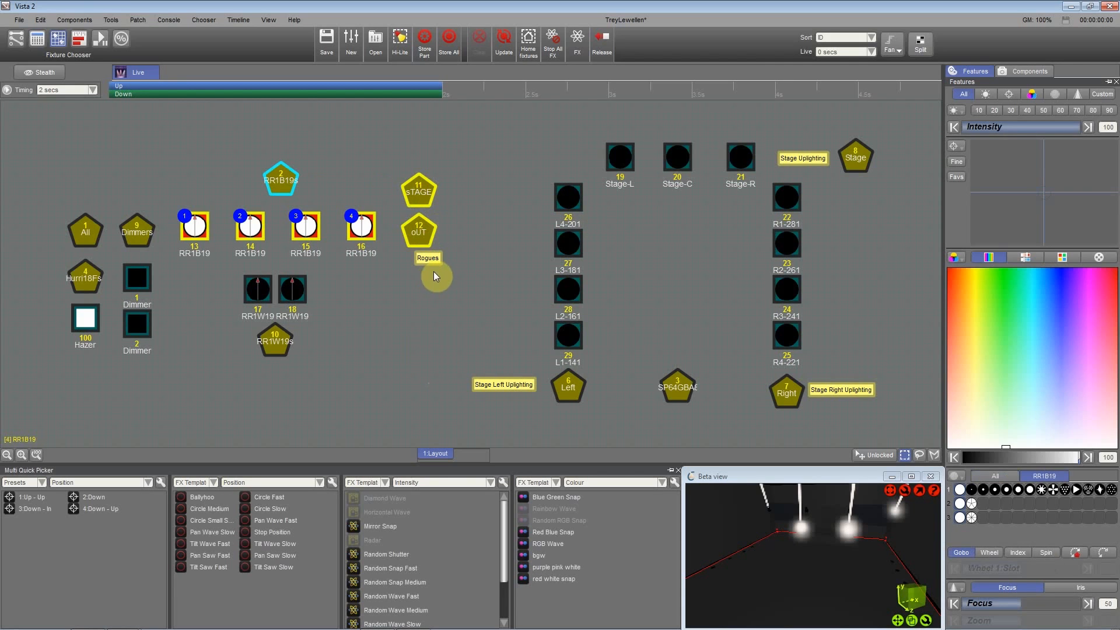
pyautogui.moveTo(684, 475); pyautogui.dragTo(457, 332)
pyautogui.click(98, 557)
pyautogui.click(26, 500)
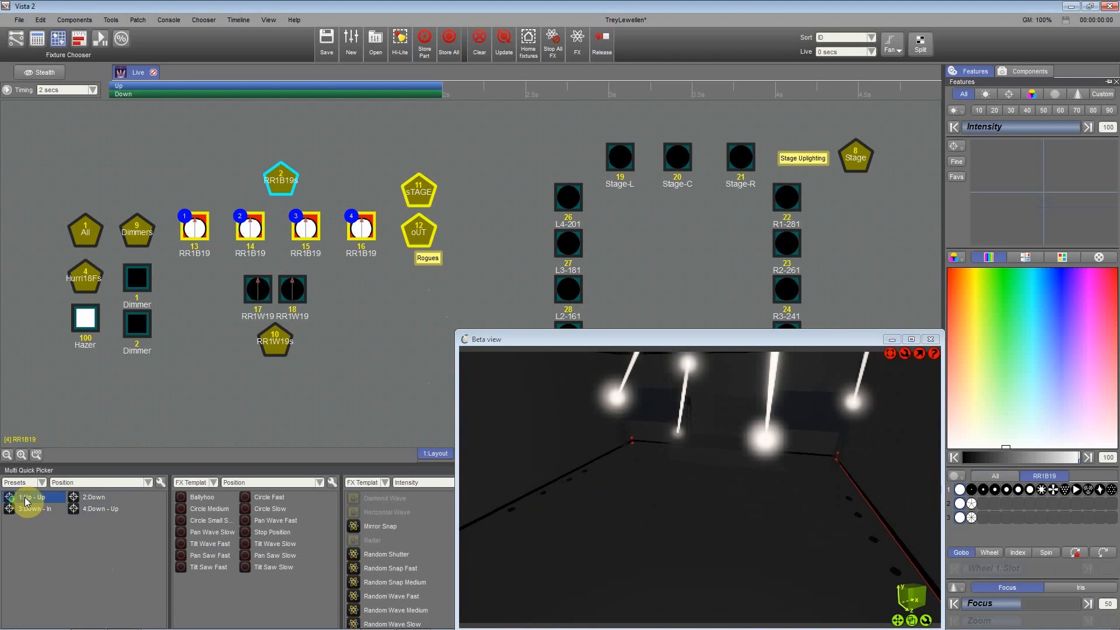
# Step: Show the position features and tilt the four selected Rogue beams to about 51559 DMX, checking their direction in Beta view
pyautogui.click(871, 174)
pyautogui.click(1009, 94)
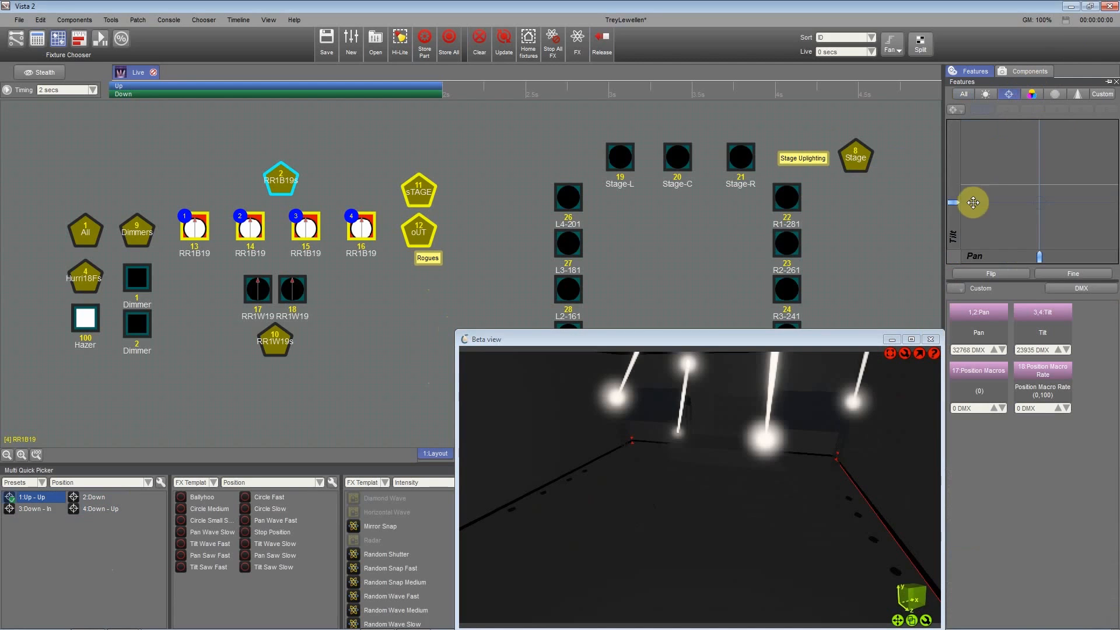
pyautogui.moveTo(953, 197)
pyautogui.mouseDown()
pyautogui.moveTo(938, 139)
pyautogui.moveTo(951, 147)
pyautogui.mouseUp()
pyautogui.moveTo(755, 439)
pyautogui.mouseDown(button='right')
pyautogui.moveTo(797, 440)
pyautogui.moveTo(718, 449)
pyautogui.moveTo(761, 440)
pyautogui.mouseUp(button='right')
pyautogui.moveTo(793, 402); pyautogui.dragTo(828, 412, button='right')
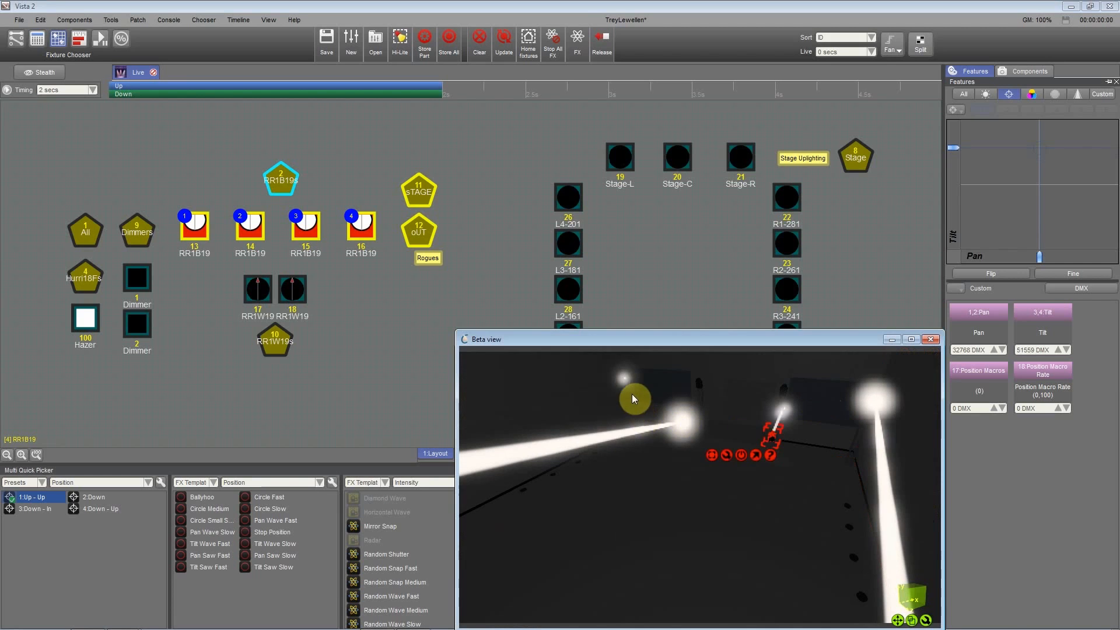
# Step: Open the patch list and review the transform settings of RR1B19 fixtures 13 to 16
pyautogui.click(16, 38)
pyautogui.click(133, 165)
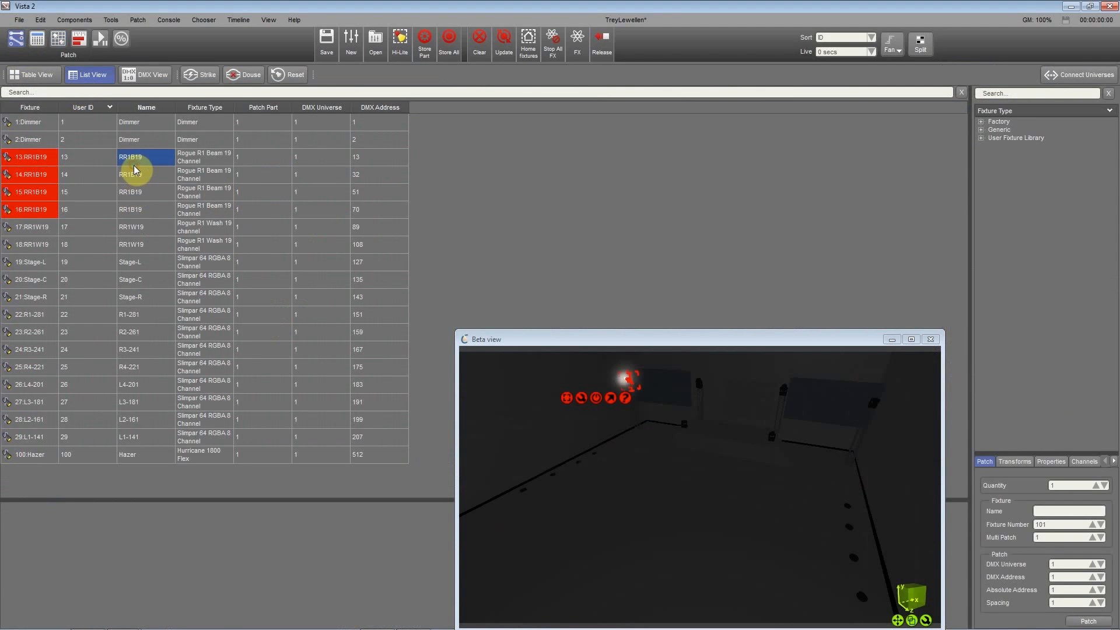
pyautogui.click(1018, 461)
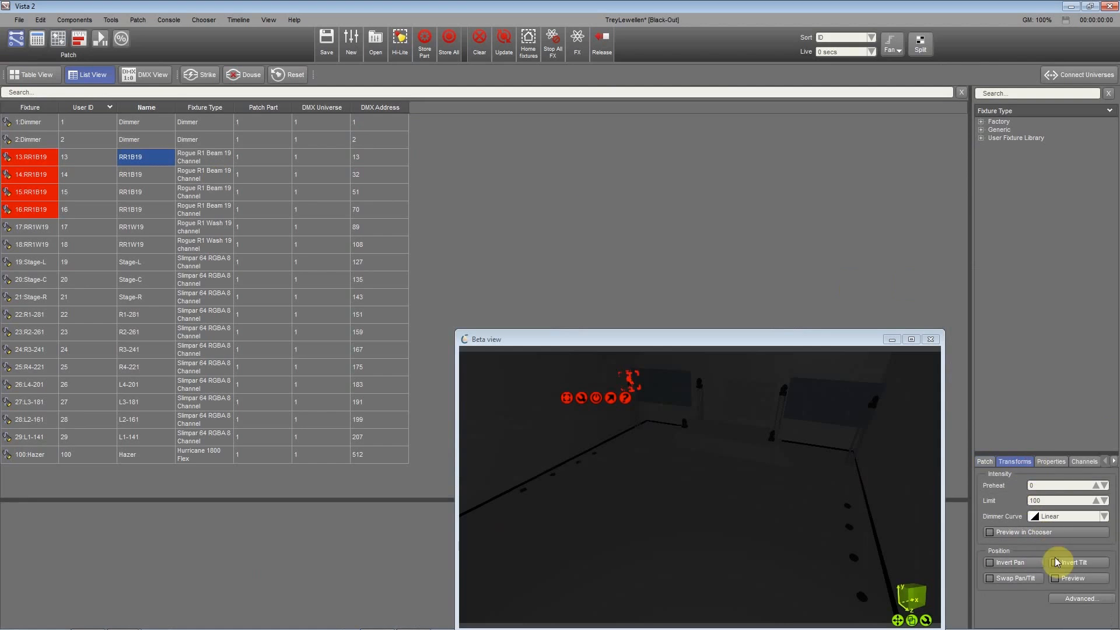
pyautogui.click(132, 175)
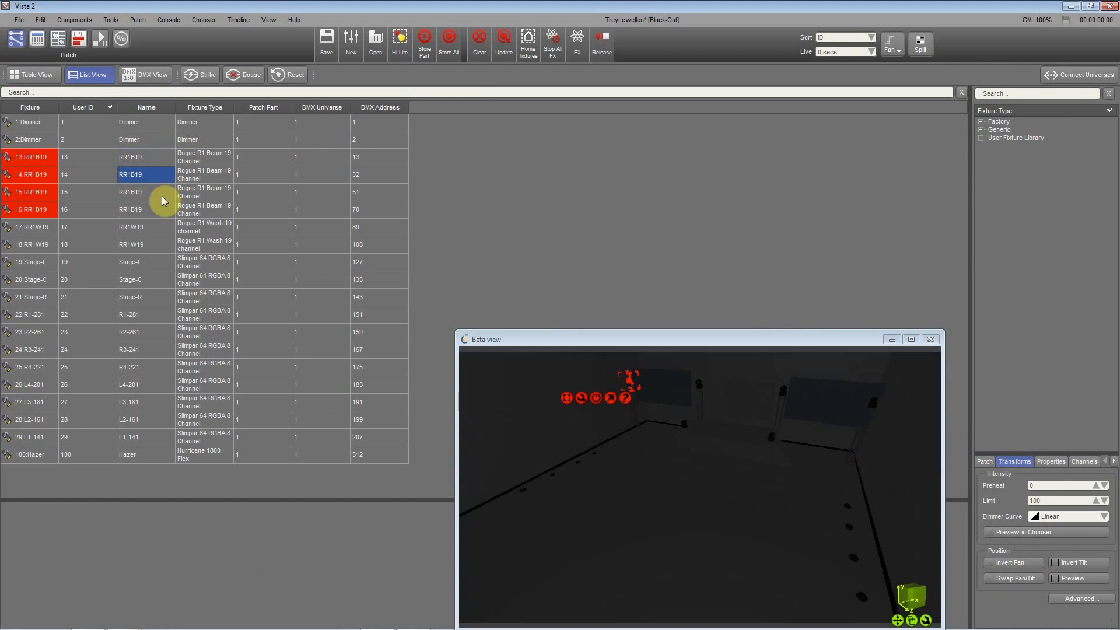
pyautogui.click(146, 192)
pyautogui.click(142, 212)
pyautogui.click(136, 192)
pyautogui.click(135, 174)
pyautogui.click(135, 156)
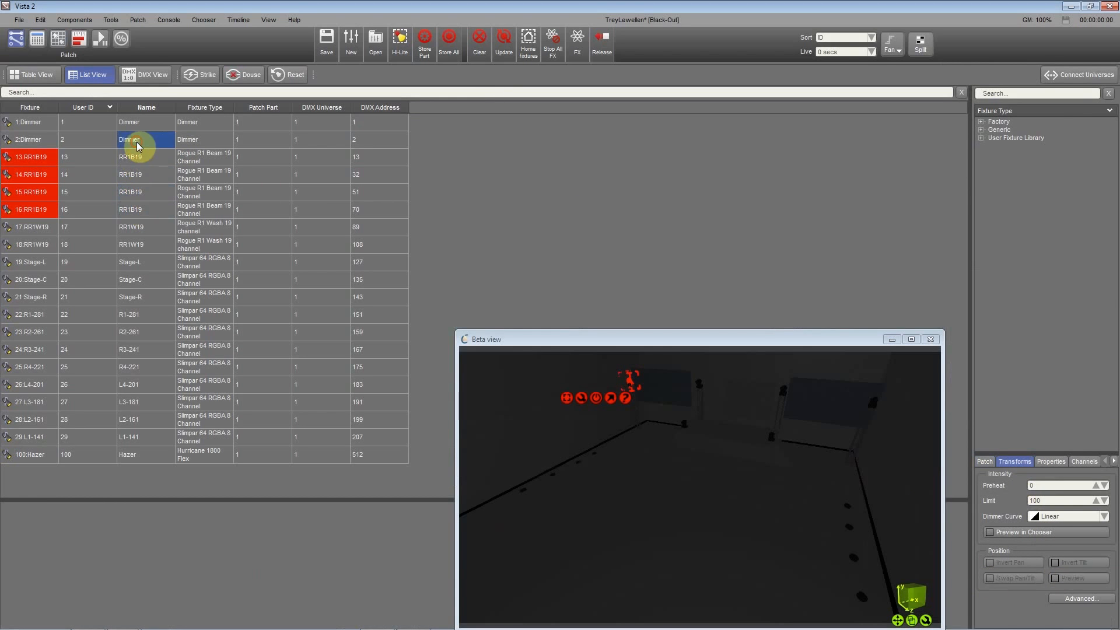
# Step: Highlight RR1B19 fixtures 13 to 16 one by one in the patch list to compare their beam directions in Beta view
pyautogui.click(193, 158)
pyautogui.click(193, 181)
pyautogui.click(185, 192)
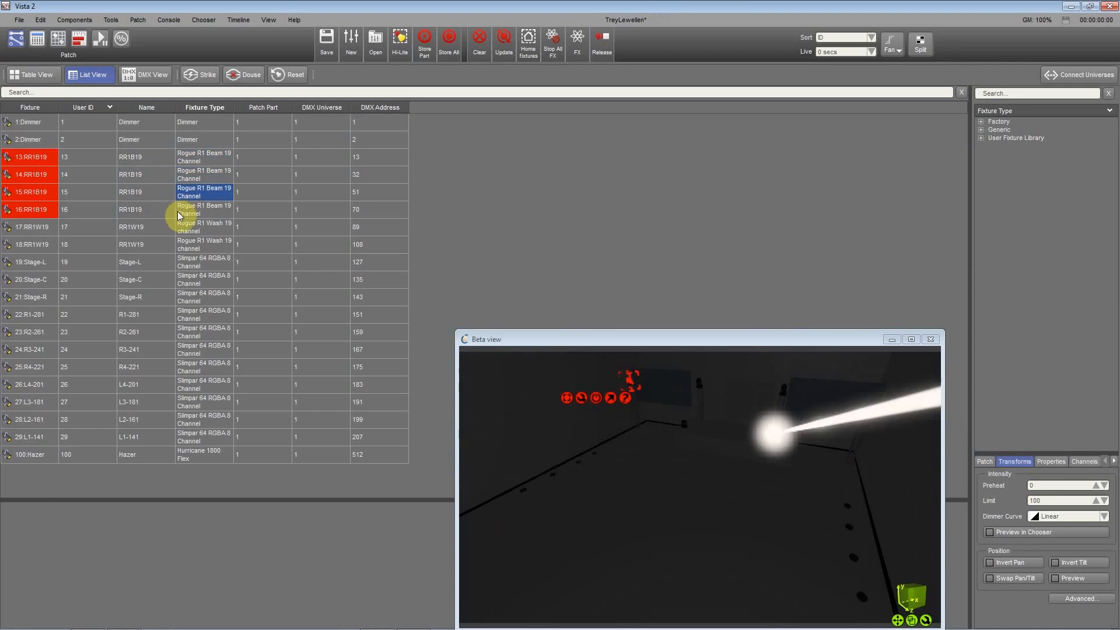
pyautogui.click(179, 213)
pyautogui.click(192, 194)
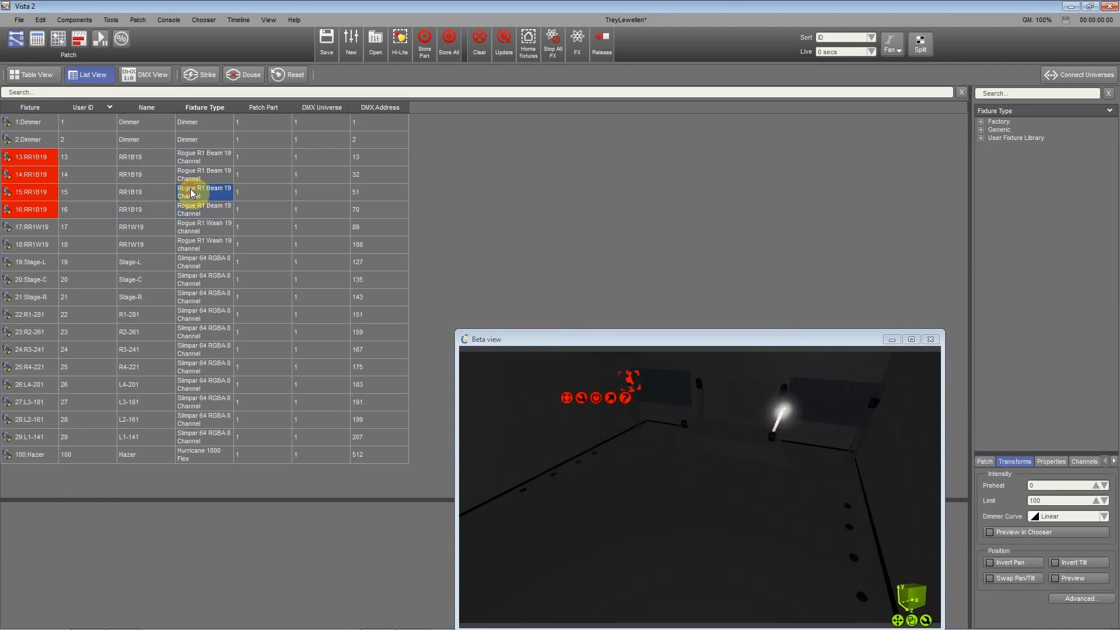
pyautogui.click(203, 157)
pyautogui.click(207, 175)
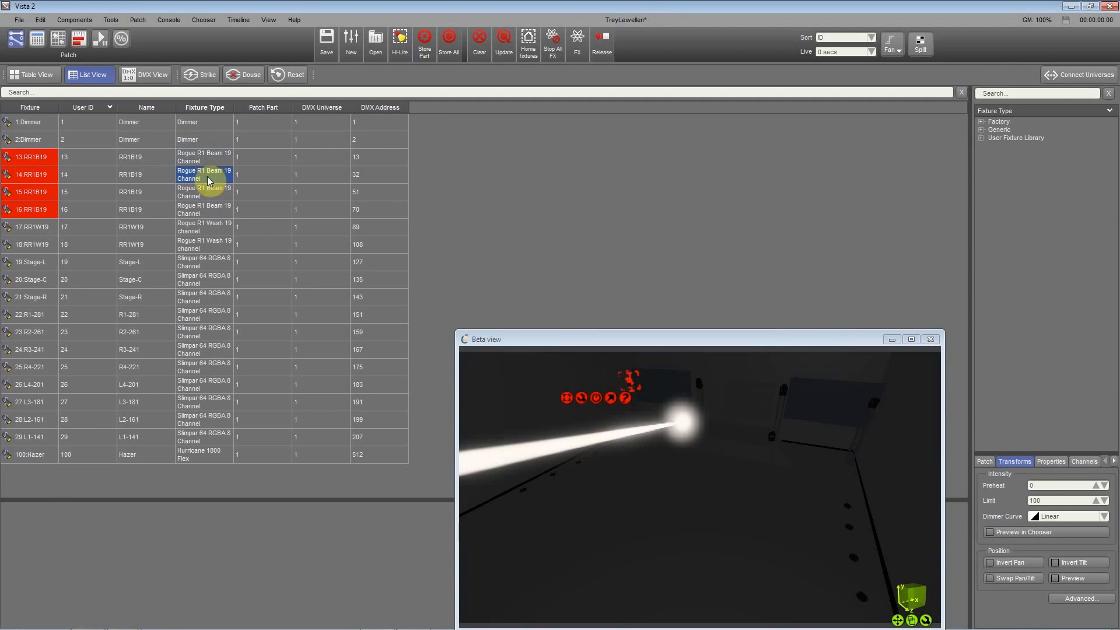
# Step: Remove the Pan transform from RR1B19 fixture 15 in its advanced fixture transforms
pyautogui.click(211, 192)
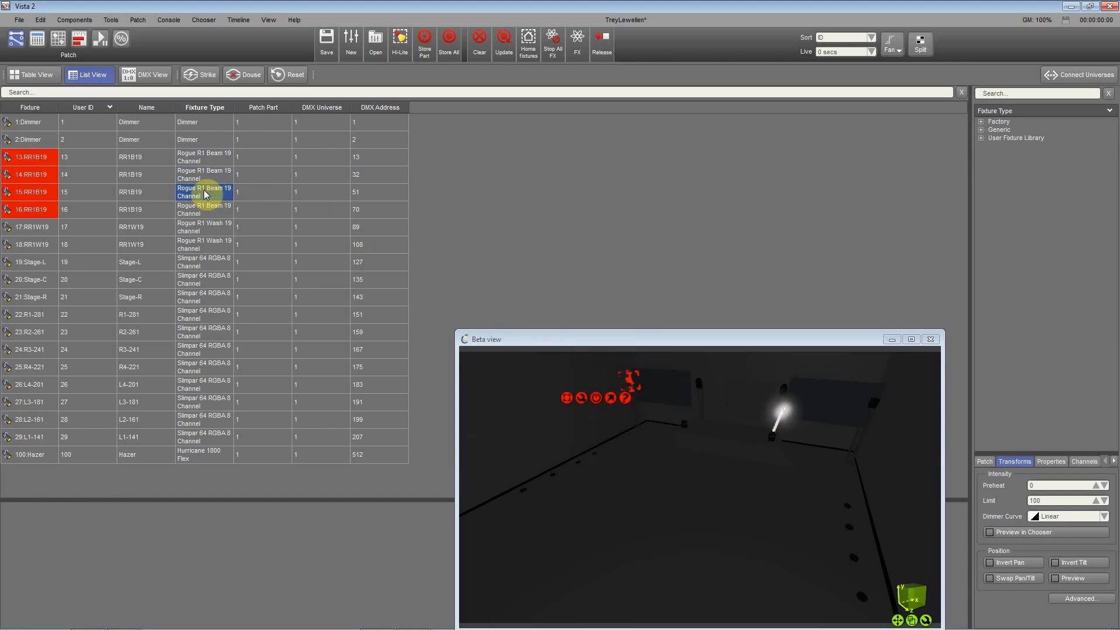
pyautogui.click(1081, 598)
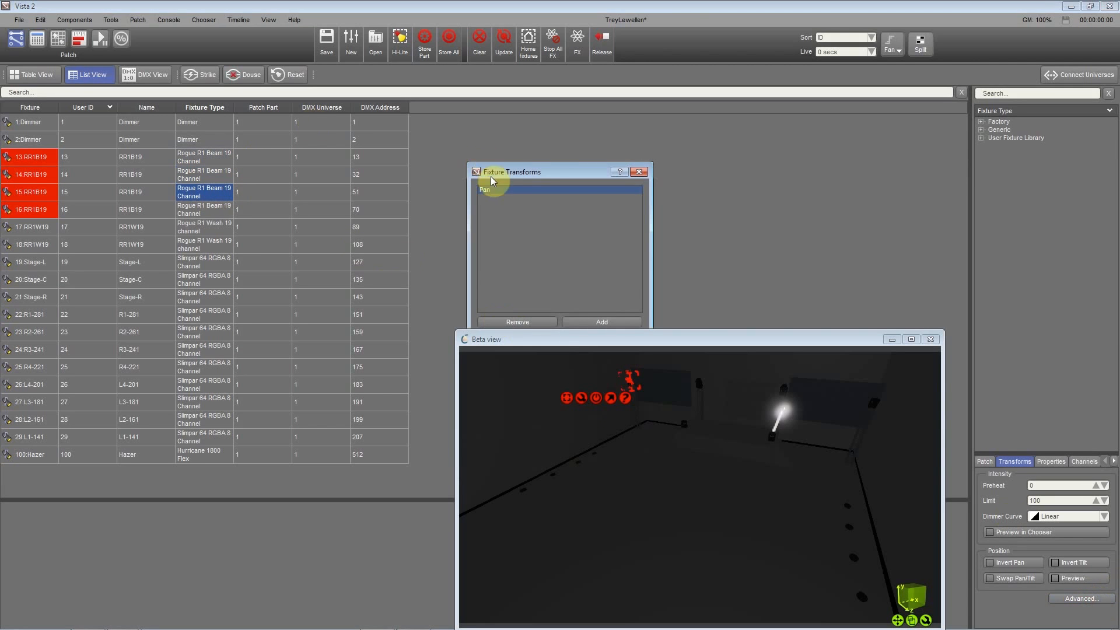
pyautogui.click(443, 240)
pyautogui.click(562, 91)
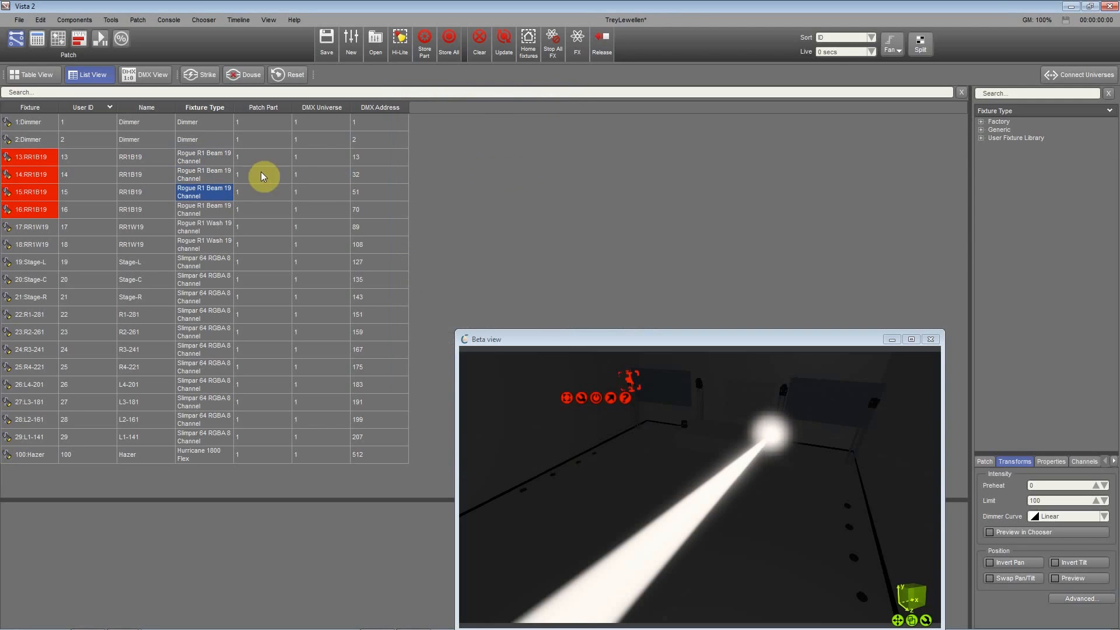
# Step: Remove the Pan transform from RR1B19 fixture 13 in its advanced fixture transforms
pyautogui.click(205, 157)
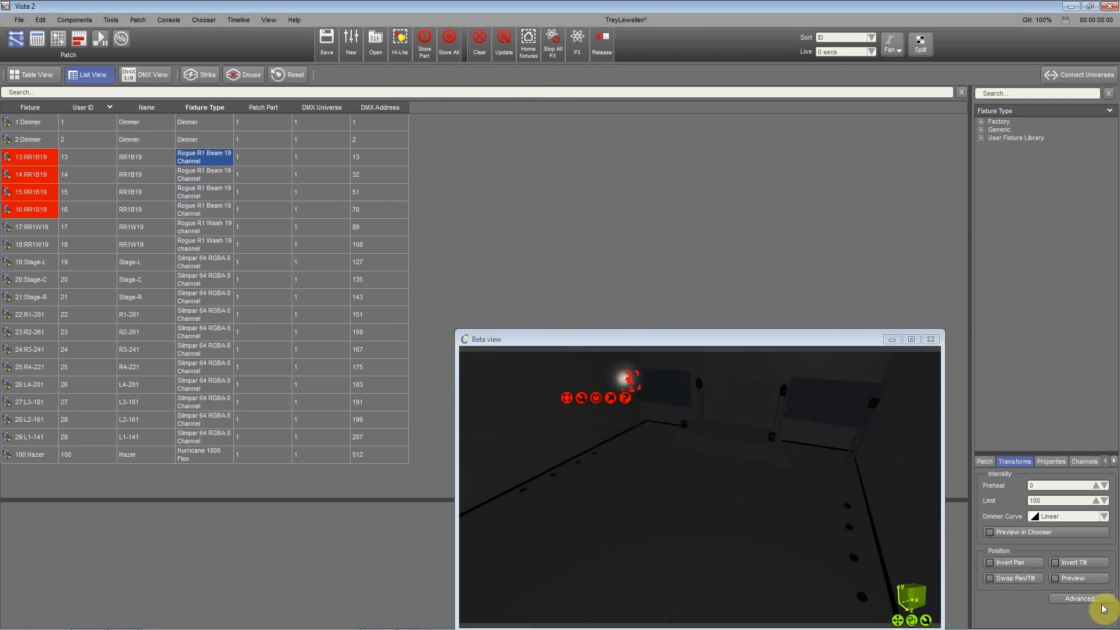
pyautogui.click(1083, 599)
pyautogui.moveTo(500, 169); pyautogui.dragTo(314, 116)
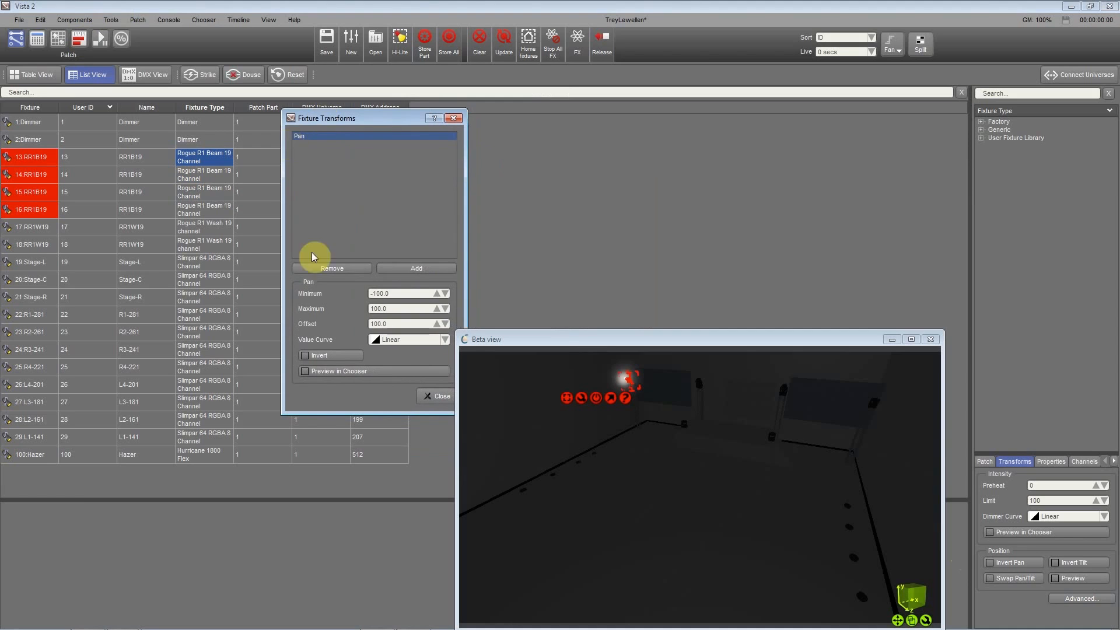
pyautogui.click(334, 271)
pyautogui.click(427, 394)
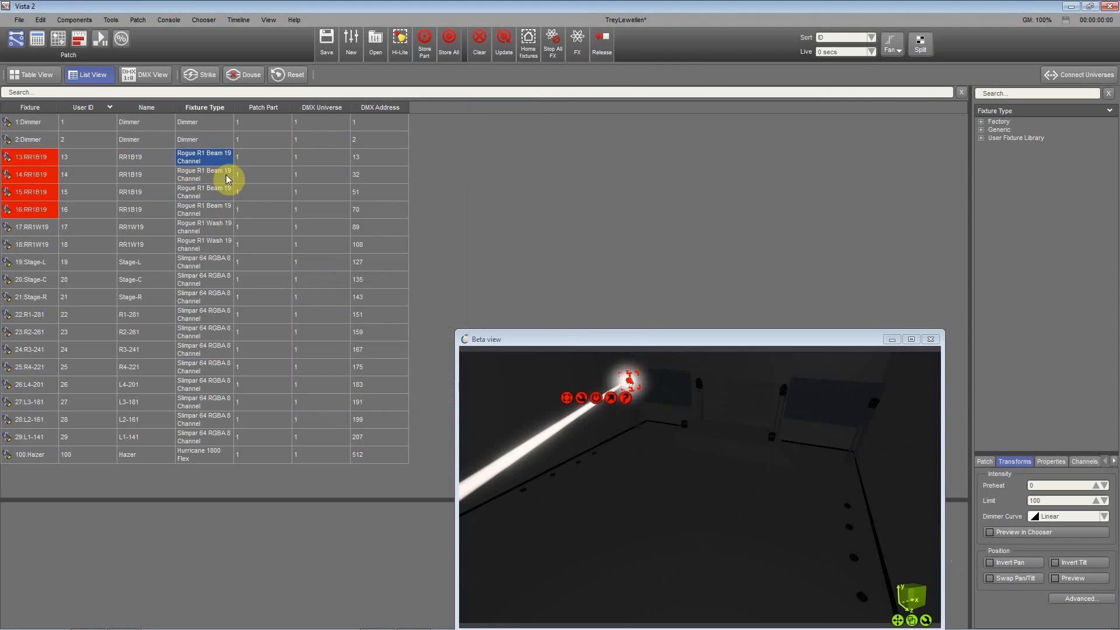
# Step: Check the beams of fixtures 16, 15, 13, 17, 18 and 19 in Beta view from the patch list
pyautogui.click(211, 210)
pyautogui.click(204, 189)
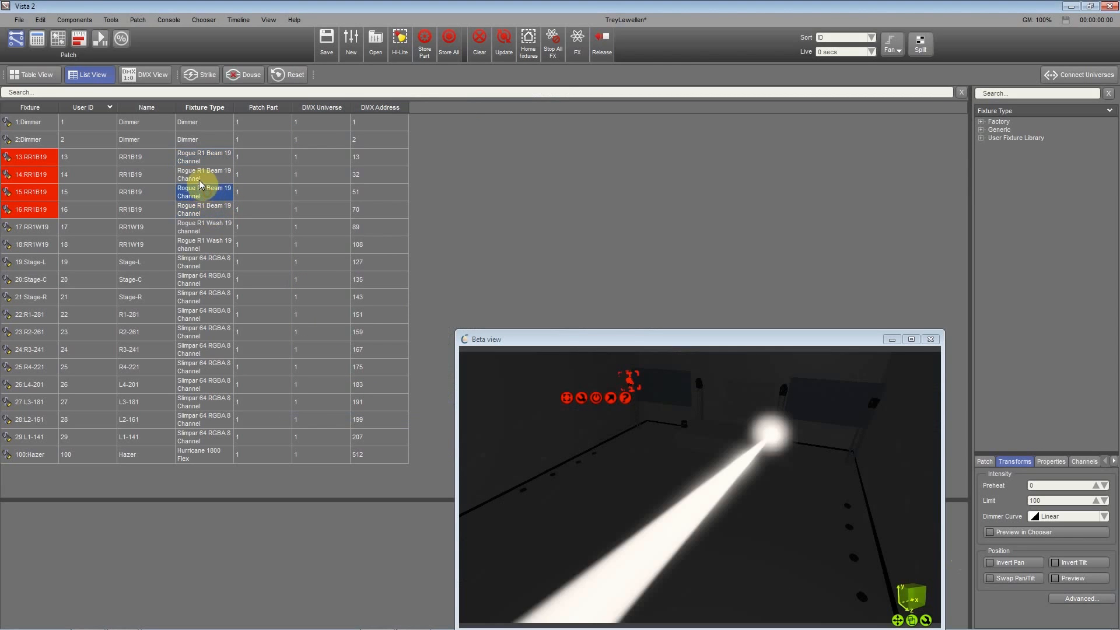
pyautogui.click(201, 159)
pyautogui.click(211, 226)
pyautogui.click(206, 248)
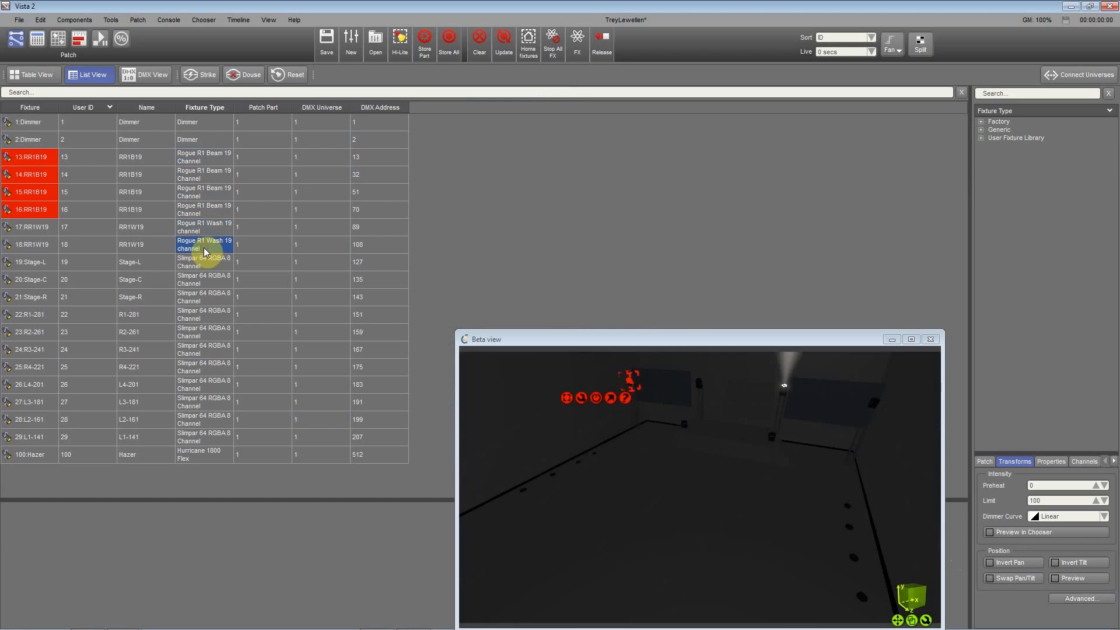
pyautogui.click(211, 265)
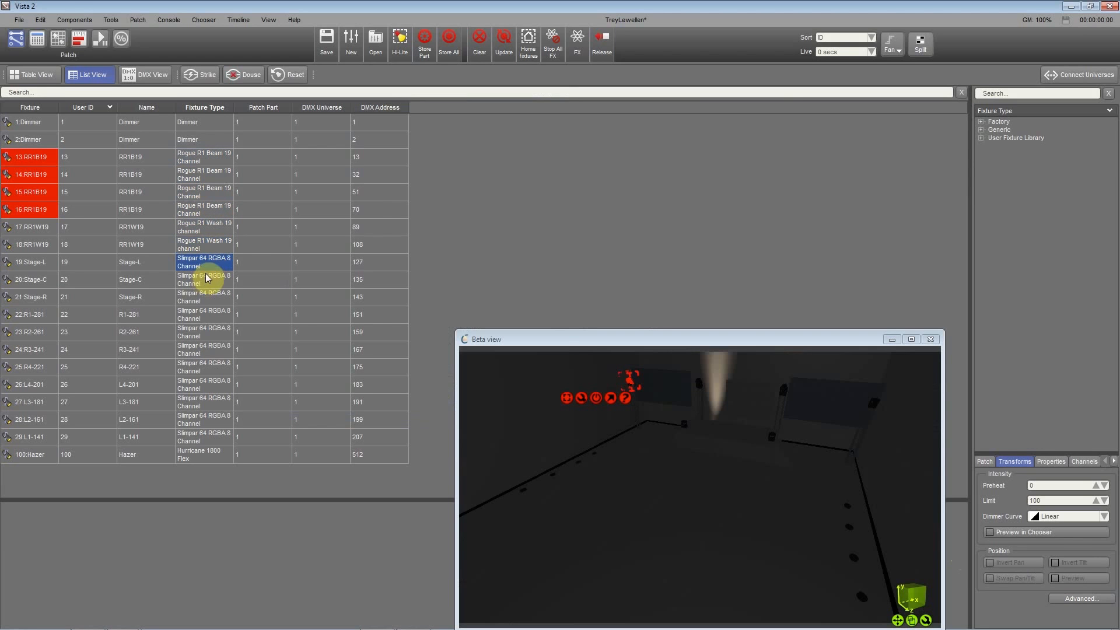
# Step: Return to the fixture layout, select the sTAGE and oUT groups together, and tilt their beams to about 53486 DMX
pyautogui.click(58, 39)
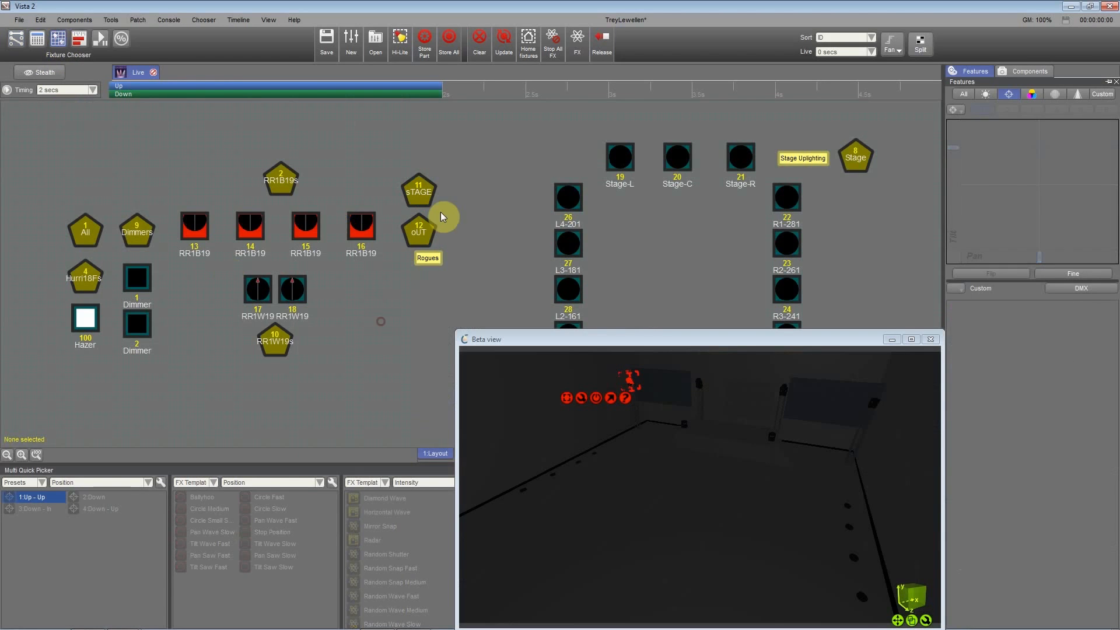
pyautogui.click(420, 195)
pyautogui.click(420, 231)
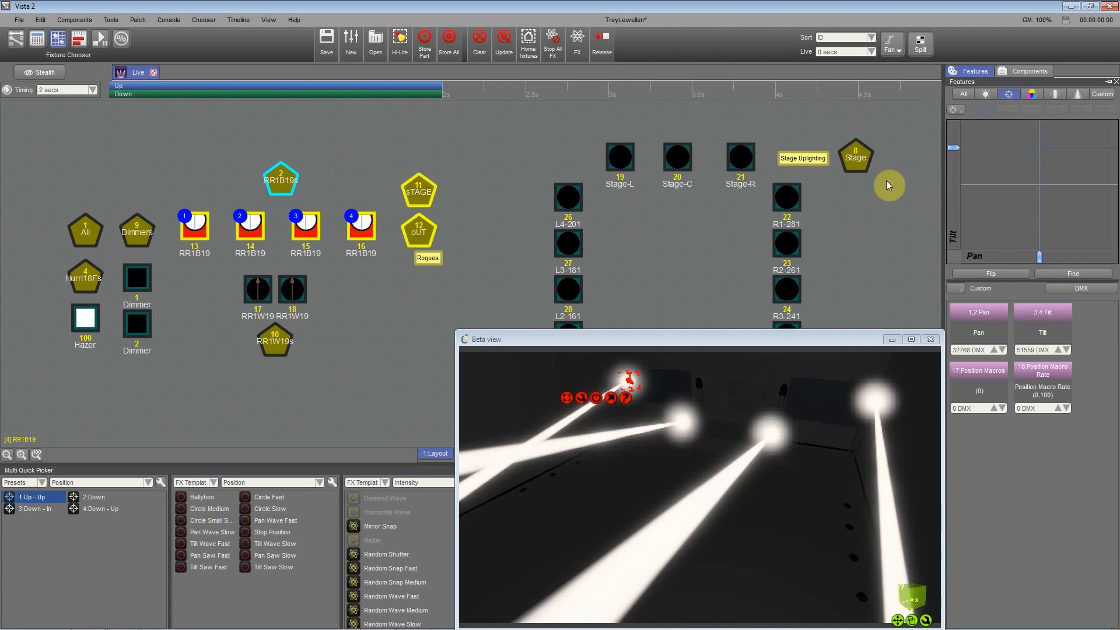
pyautogui.moveTo(950, 145); pyautogui.dragTo(946, 119)
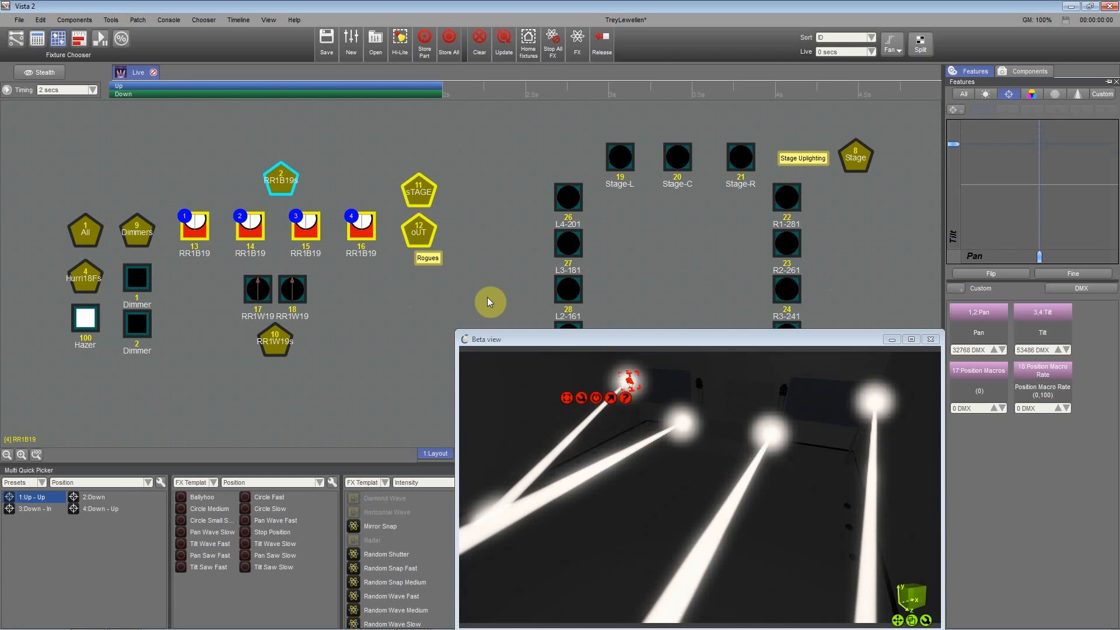
pyautogui.keyDown('shift'); pyautogui.moveTo(630, 427); pyautogui.dragTo(665, 399, button='middle'); pyautogui.keyUp('shift')
pyautogui.keyDown('shift'); pyautogui.moveTo(576, 440); pyautogui.dragTo(668, 496, button='middle'); pyautogui.keyUp('shift')
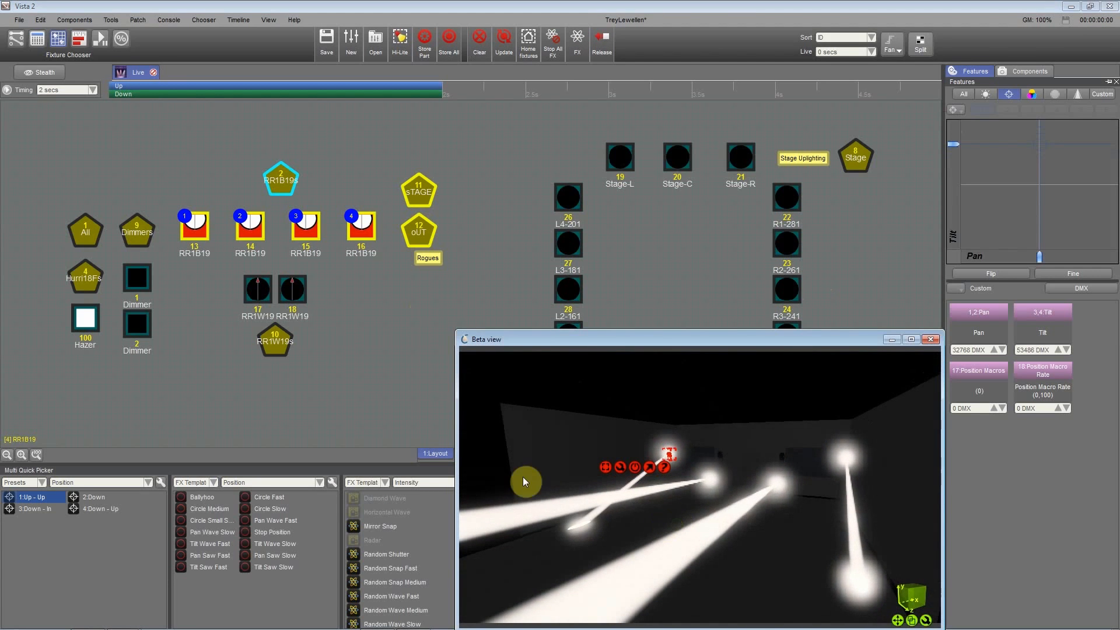
# Step: Select only the sTAGE group and tilt its two beams to about 52604 DMX
pyautogui.click(361, 371)
pyautogui.click(423, 198)
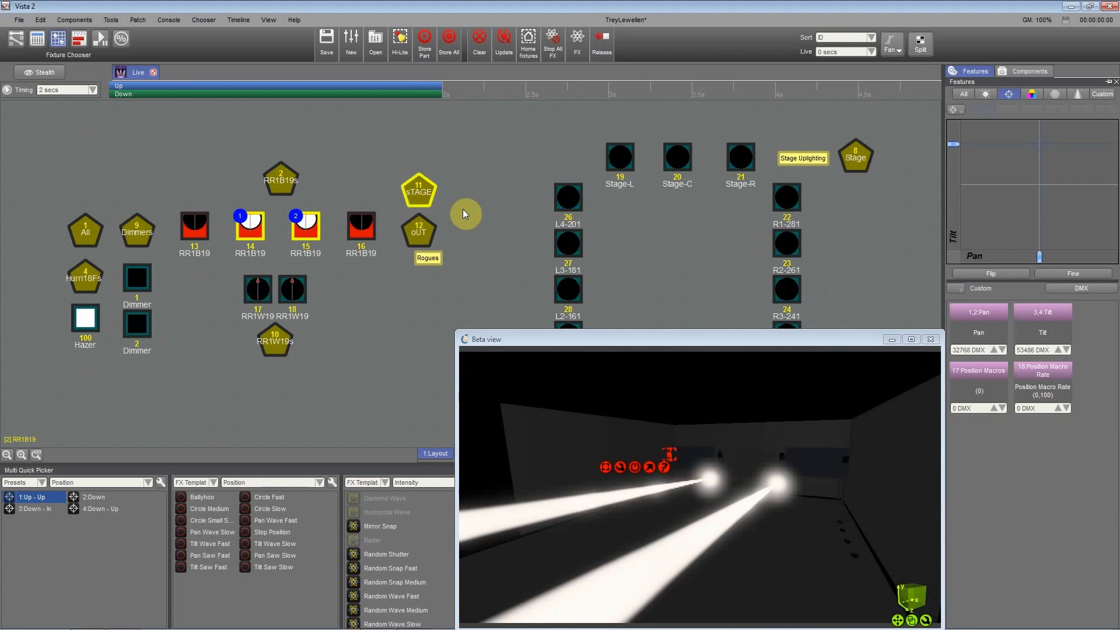
pyautogui.click(457, 228)
pyautogui.click(427, 224)
pyautogui.click(425, 185)
pyautogui.click(444, 197)
pyautogui.click(422, 199)
pyautogui.moveTo(950, 146); pyautogui.dragTo(953, 145)
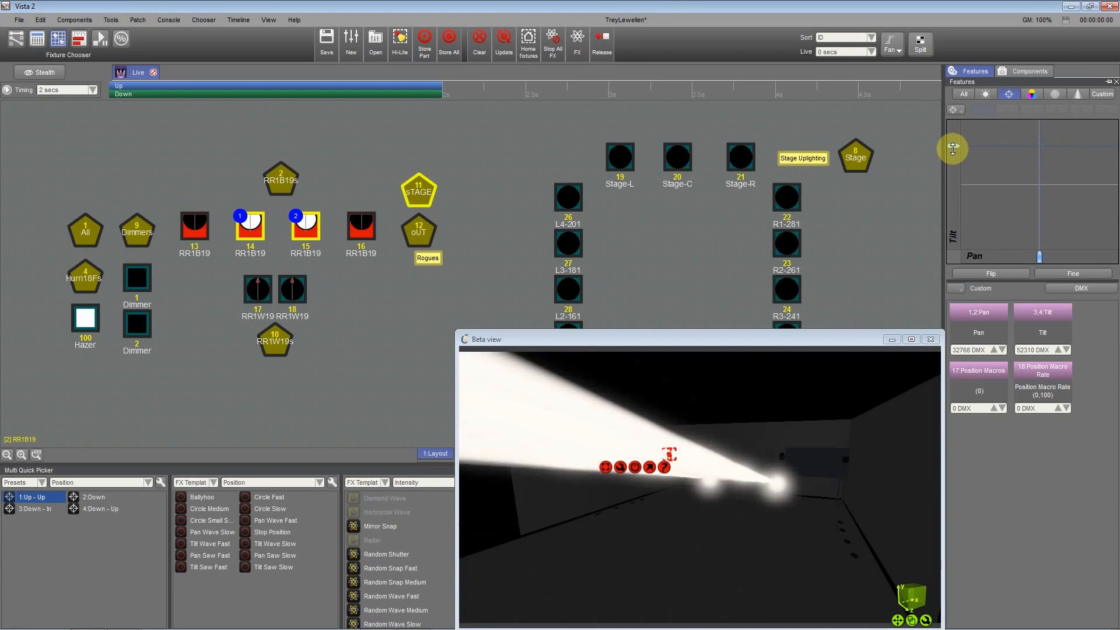
# Step: Tilt the oUT group's two beams to about 47021 DMX, and select the sTAGE and oUT groups together
pyautogui.click(549, 202)
pyautogui.click(419, 231)
pyautogui.click(891, 162)
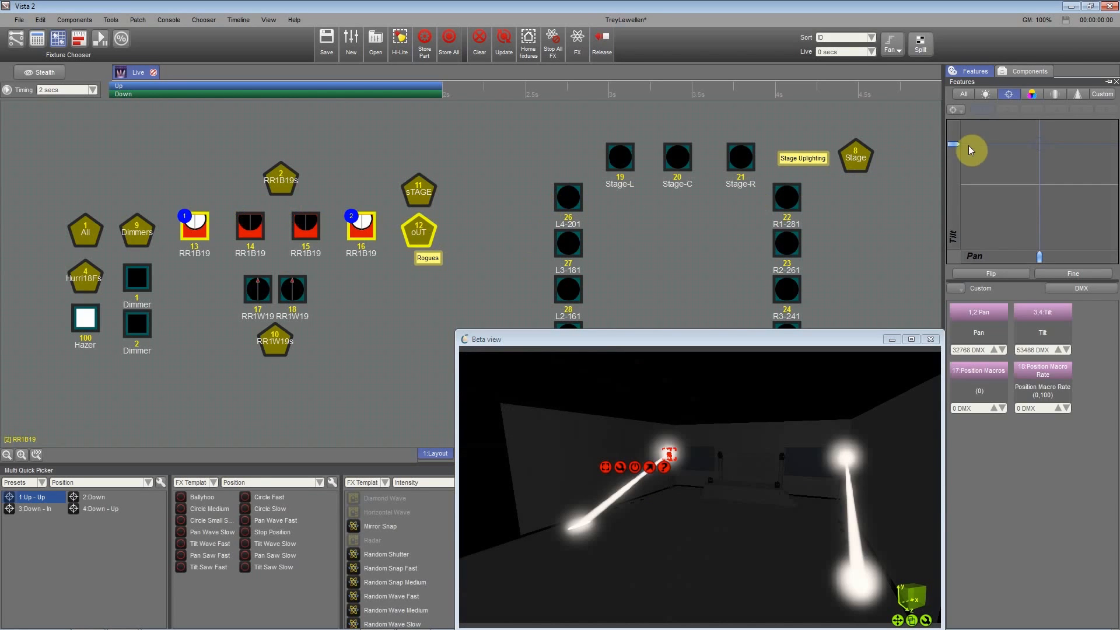
pyautogui.moveTo(952, 146); pyautogui.dragTo(950, 157)
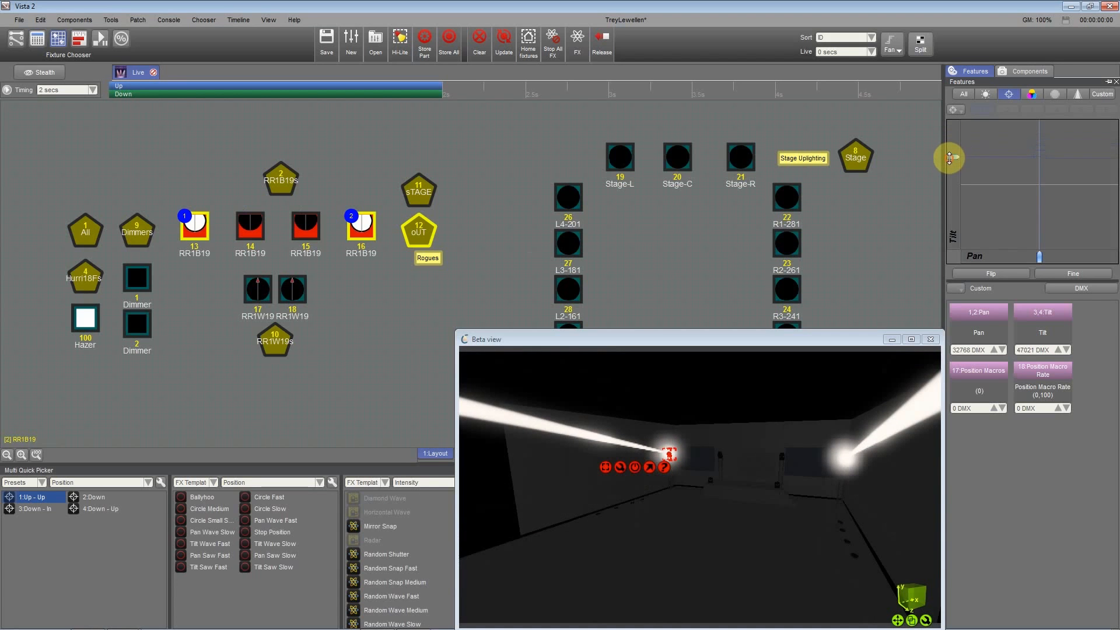
pyautogui.click(432, 205)
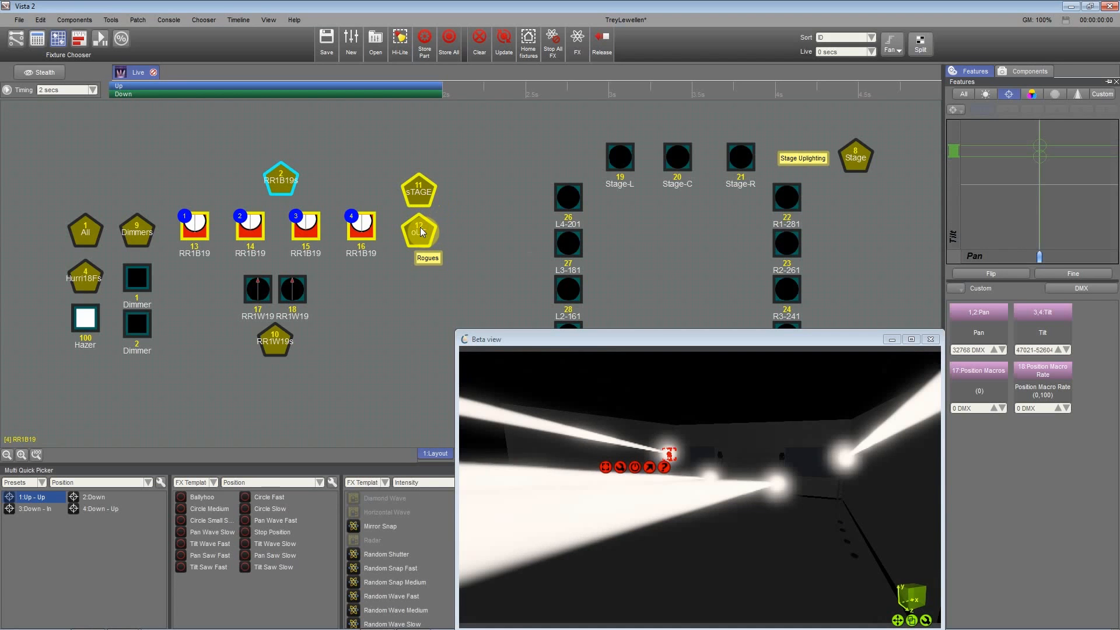
# Step: Examine the four RR1B19 beams from several angles in Beta view, and reselect the sTAGE and oUT groups together
pyautogui.moveTo(684, 482); pyautogui.dragTo(758, 480, button='right')
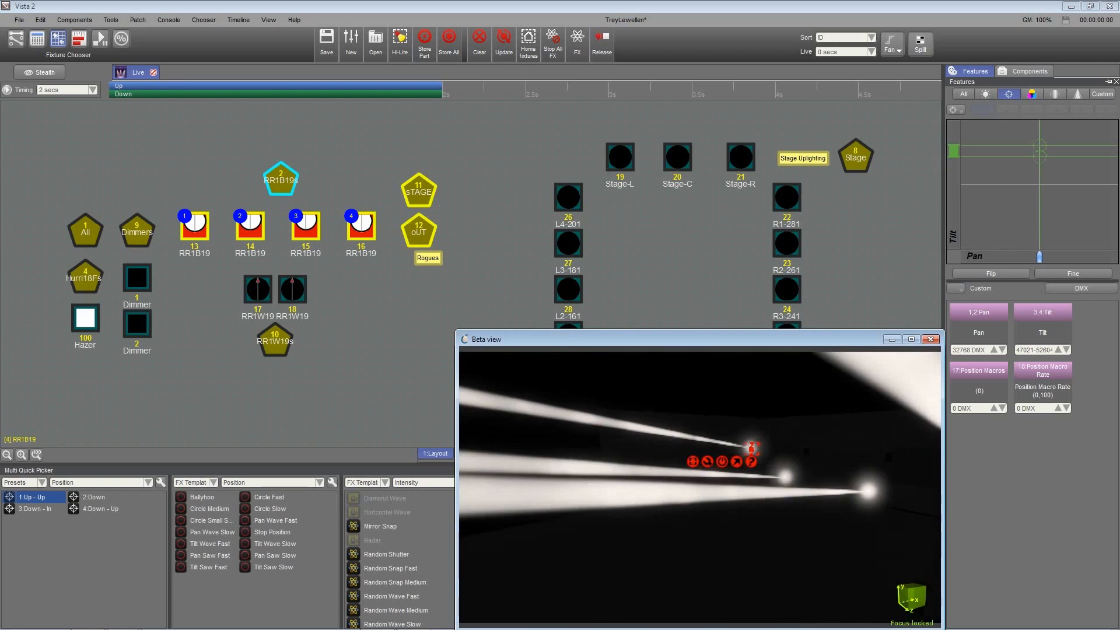
pyautogui.scroll(-4, 656, 475)
pyautogui.moveTo(628, 477); pyautogui.dragTo(712, 480, button='right')
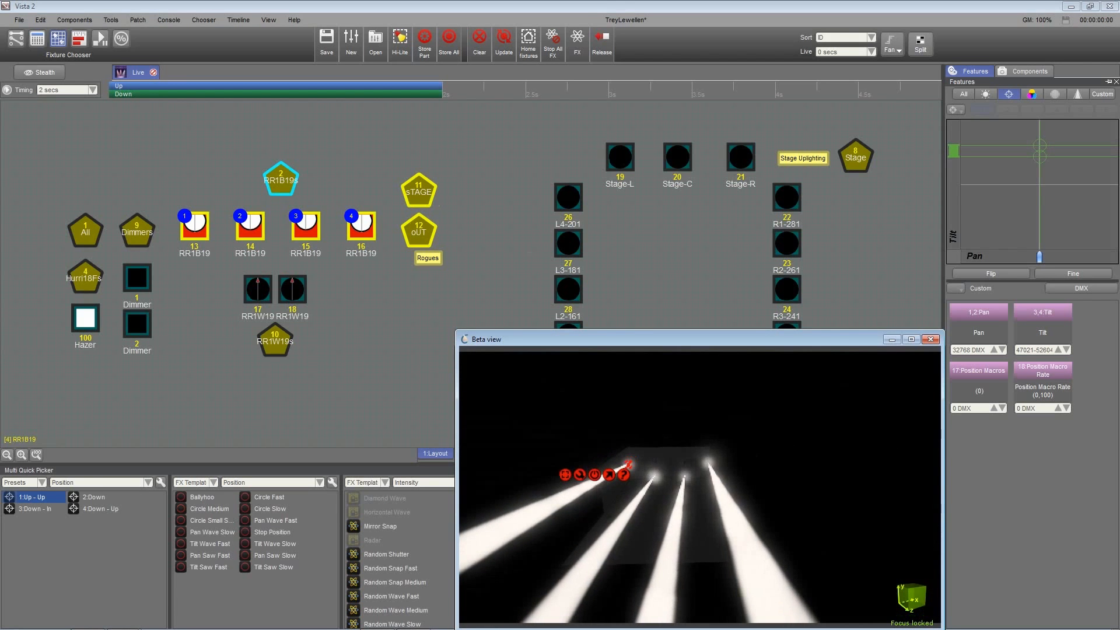
pyautogui.moveTo(621, 480)
pyautogui.mouseDown(button='right')
pyautogui.moveTo(612, 485)
pyautogui.moveTo(636, 450)
pyautogui.moveTo(613, 481)
pyautogui.mouseUp(button='right')
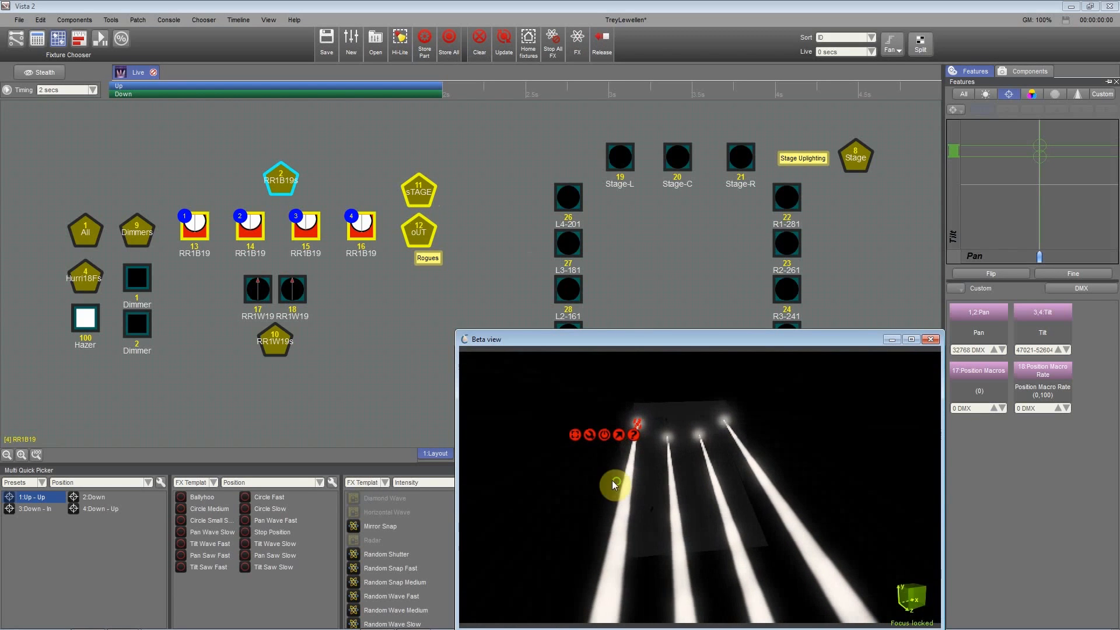
pyautogui.click(408, 350)
pyautogui.click(415, 264)
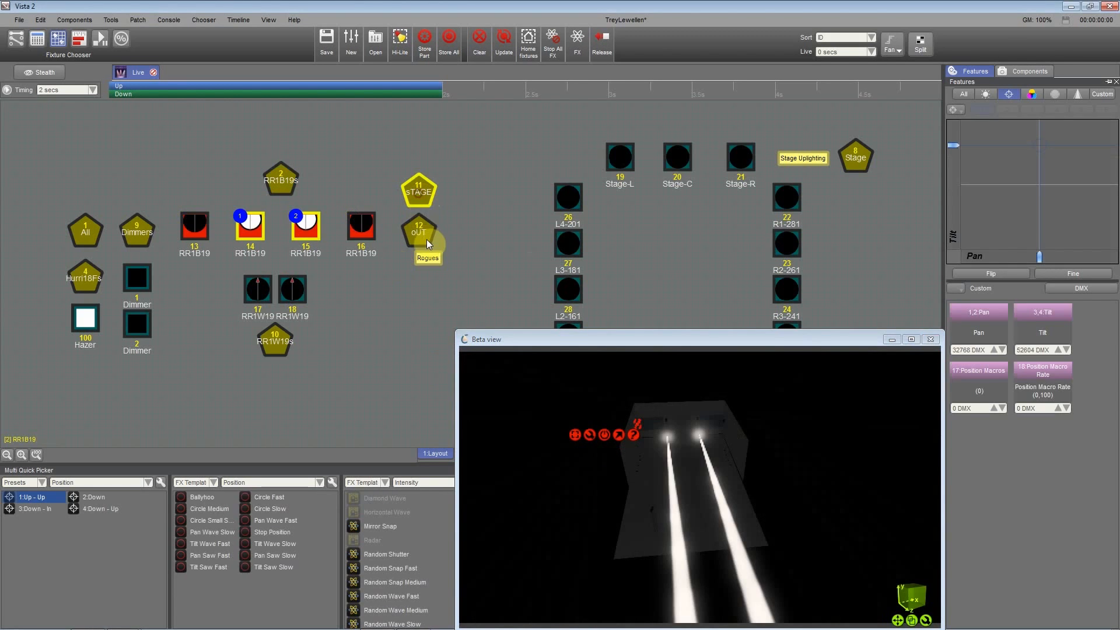
# Step: Update the Up - Up position preset with the selected RR1B19 fixtures, using the Replace option
pyautogui.rightClick(32, 500)
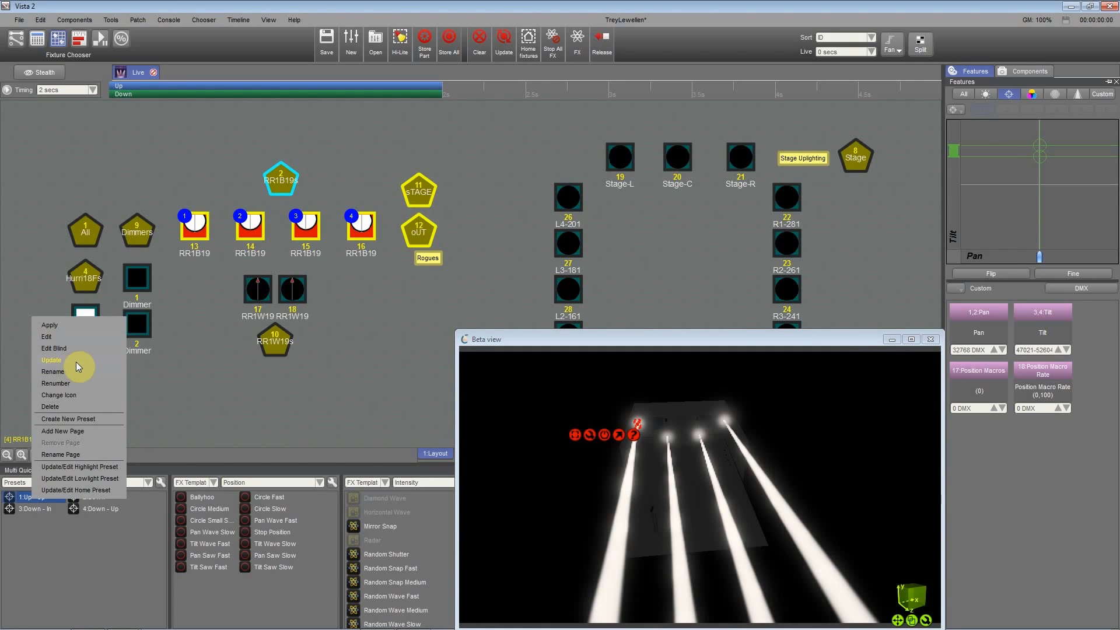
pyautogui.click(76, 361)
pyautogui.moveTo(579, 249); pyautogui.dragTo(439, 161)
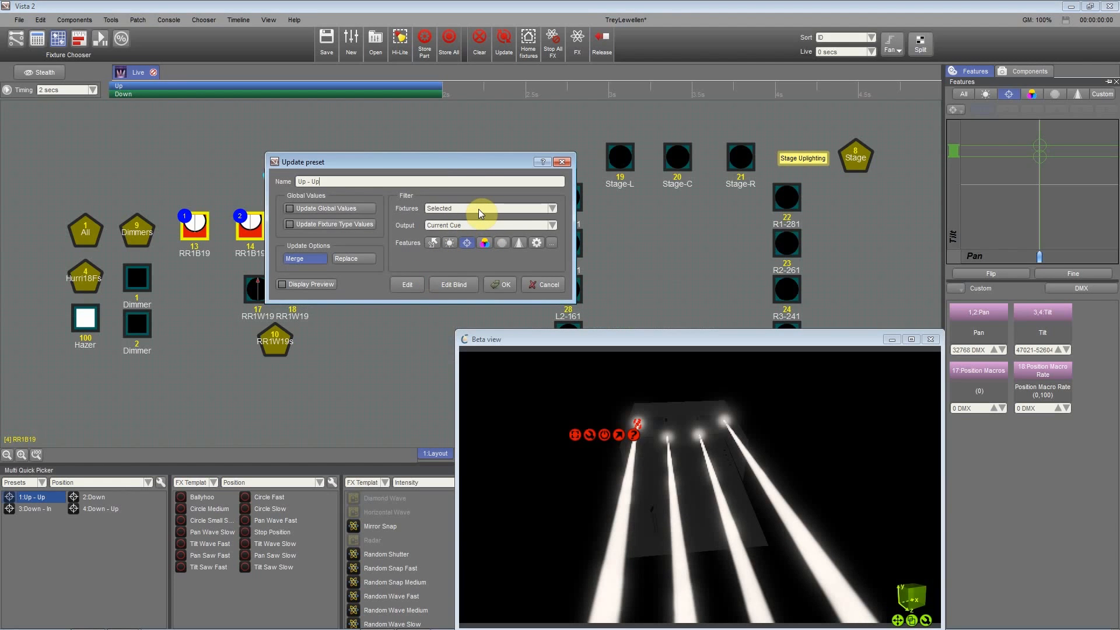
pyautogui.click(347, 258)
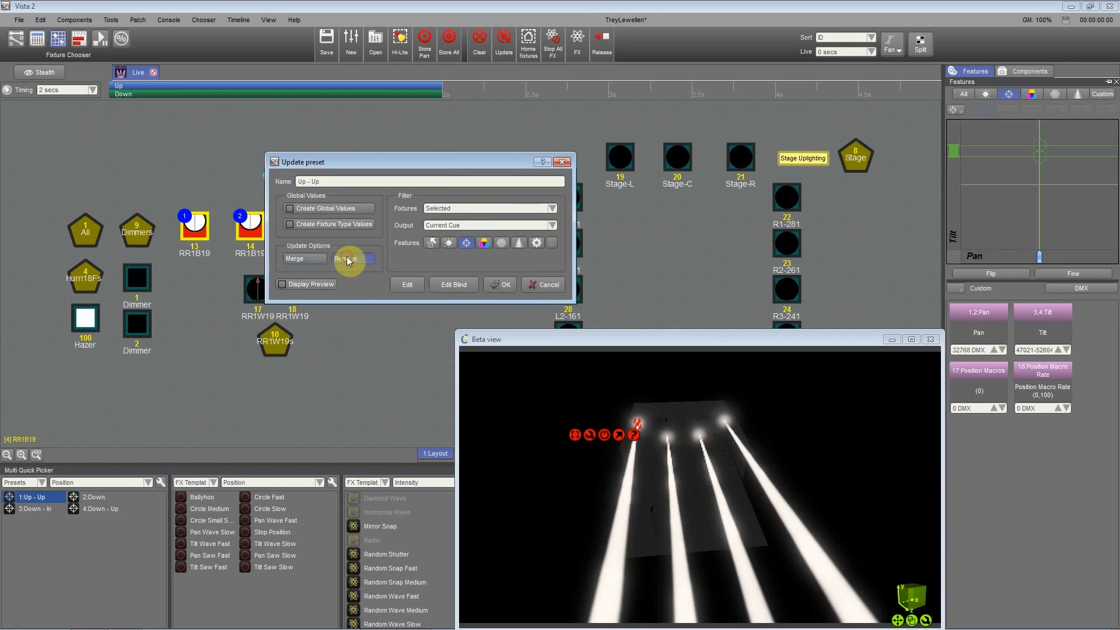
pyautogui.click(500, 285)
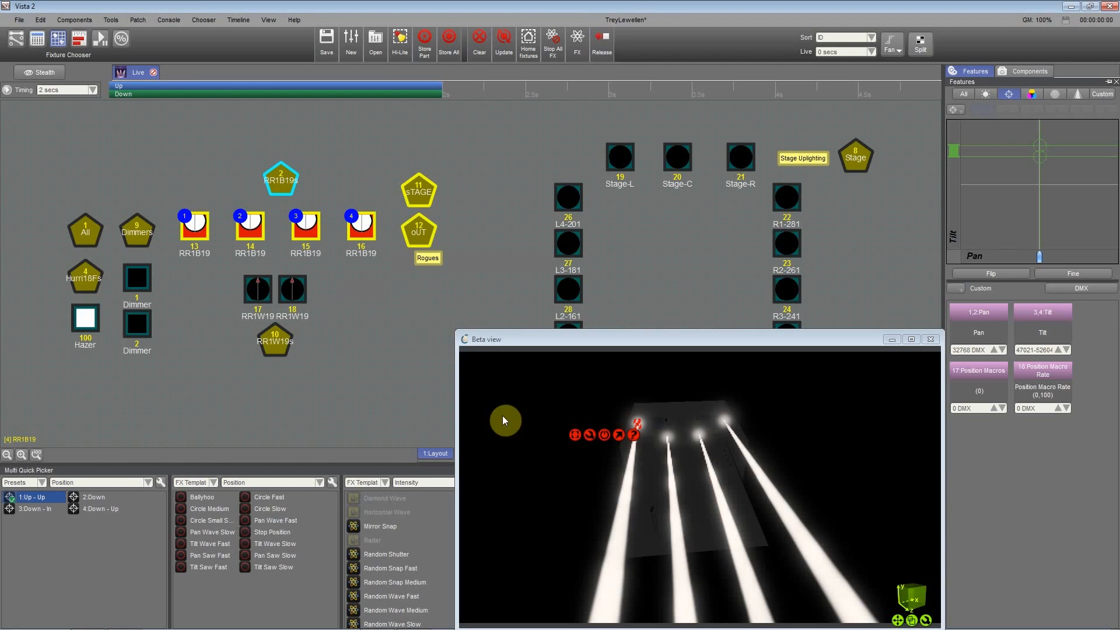
# Step: Tilt the RR1W19s group to about 53927 DMX and check its beams together with the sTAGE and oUT groups
pyautogui.click(275, 341)
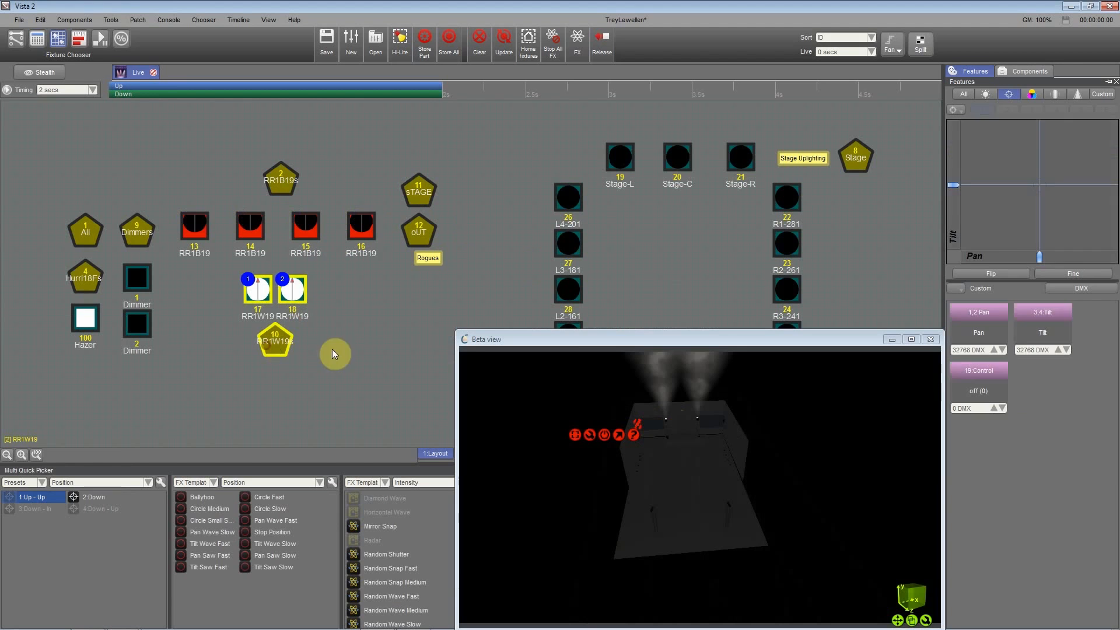
pyautogui.moveTo(954, 185); pyautogui.dragTo(954, 143)
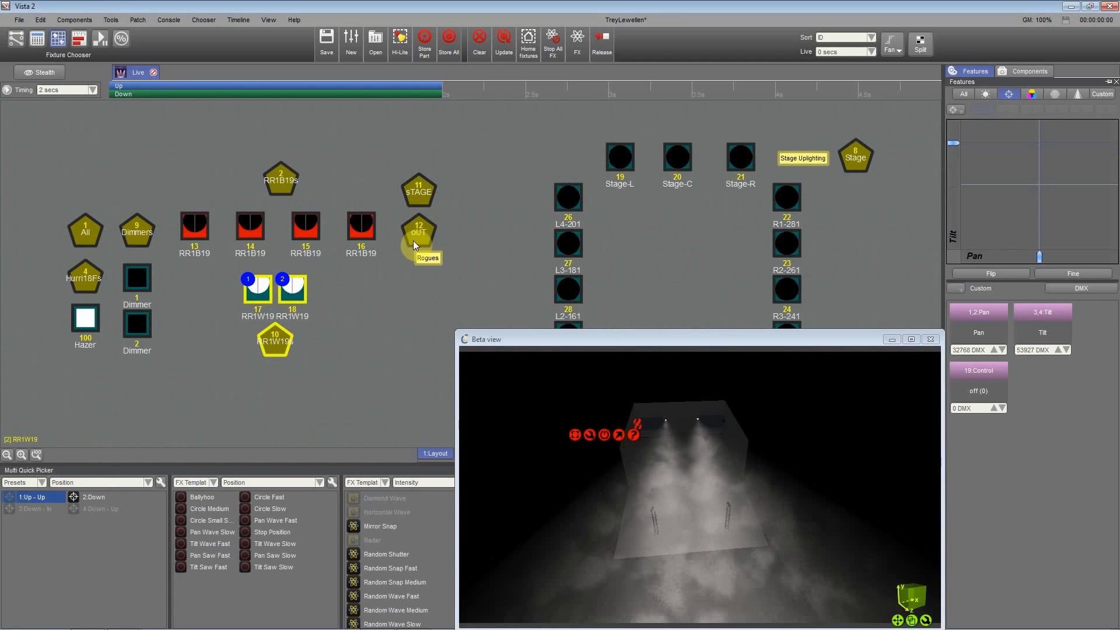
pyautogui.click(366, 311)
pyautogui.click(418, 231)
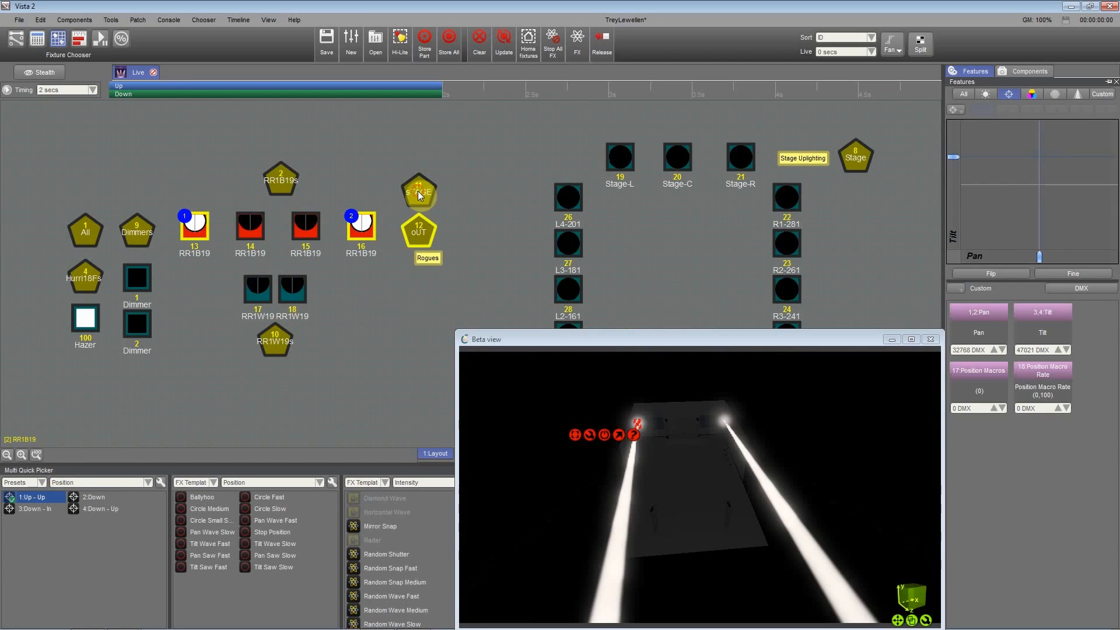
pyautogui.click(275, 341)
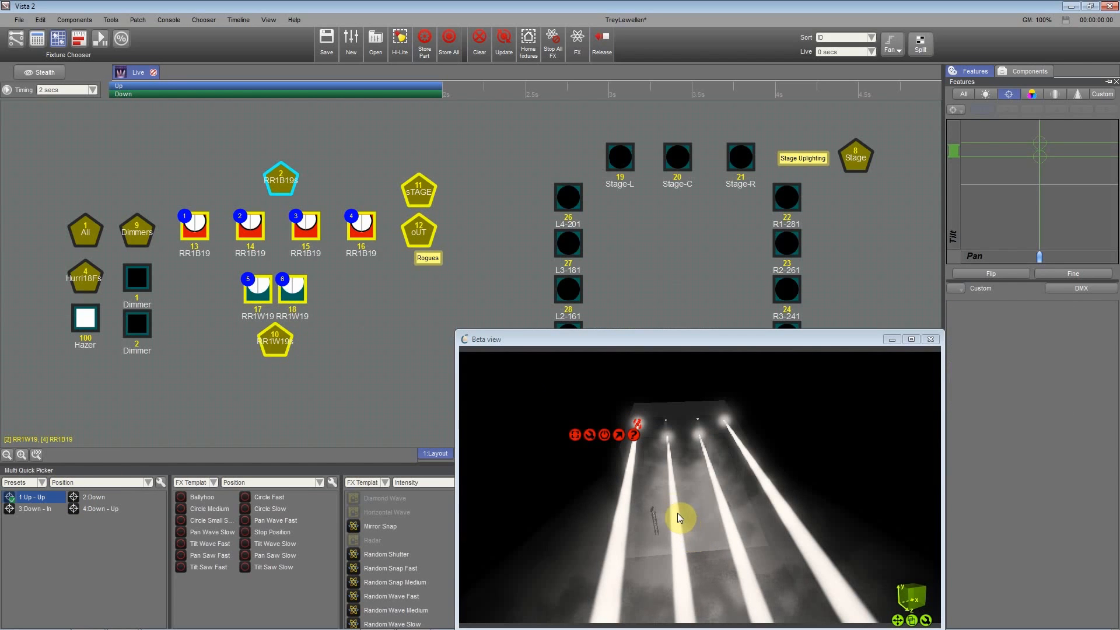
pyautogui.click(964, 94)
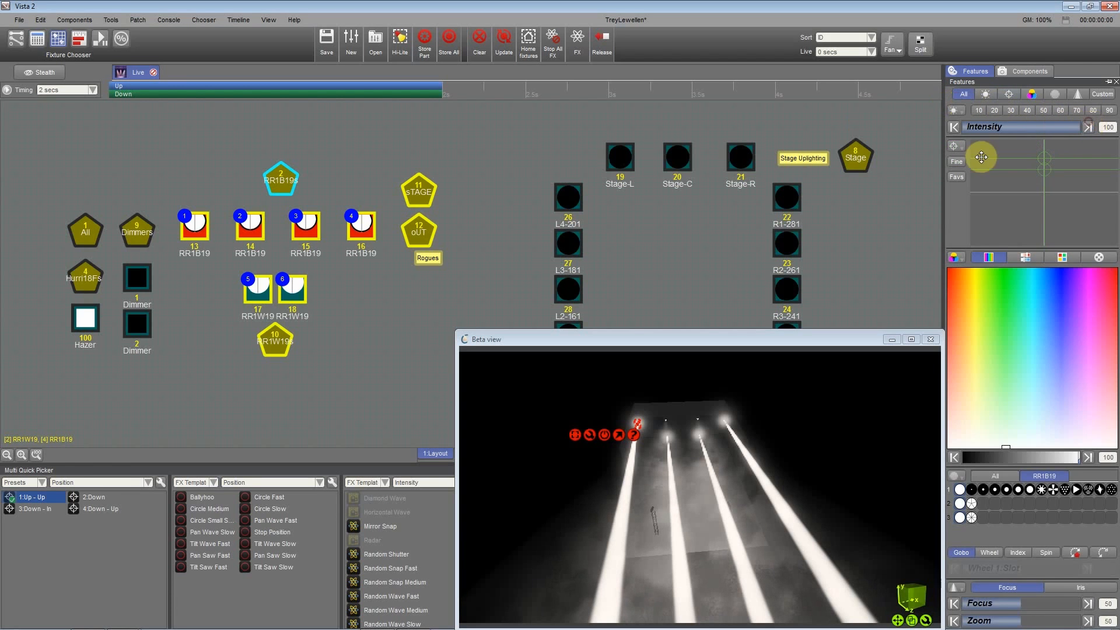
pyautogui.click(355, 280)
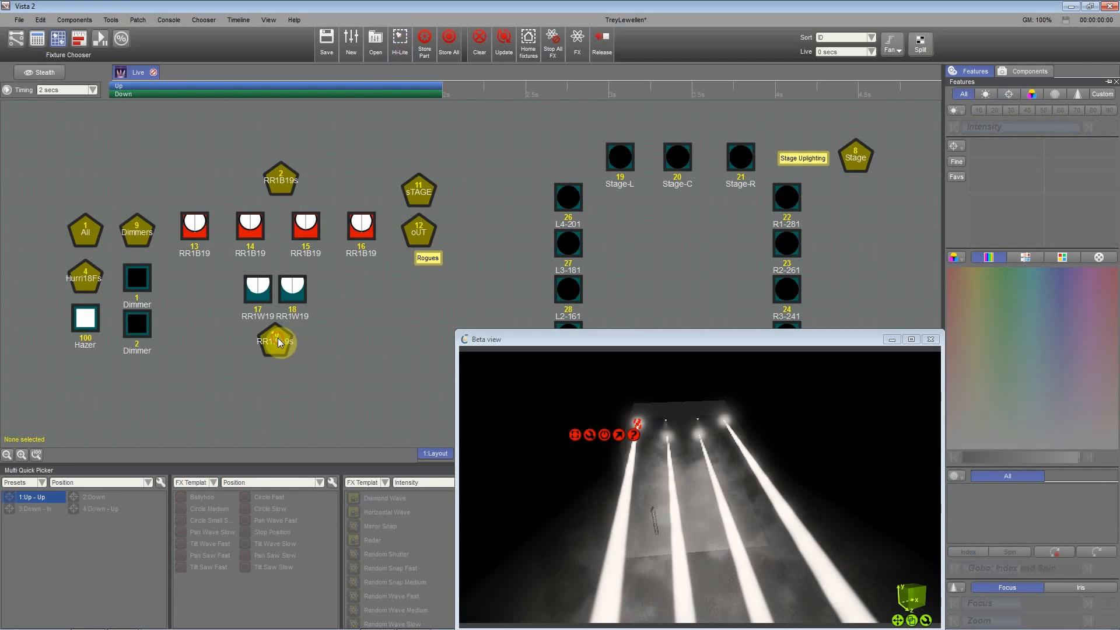
# Step: Select only the RR1W19s group and set its beam zoom to 0
pyautogui.click(278, 342)
pyautogui.click(645, 493)
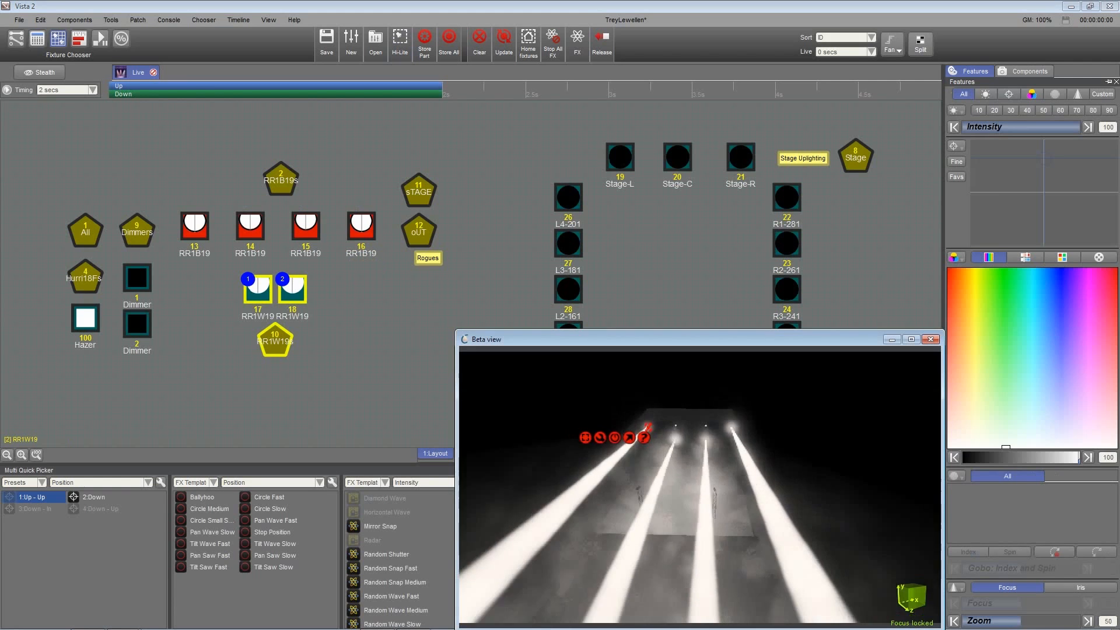
pyautogui.click(1078, 94)
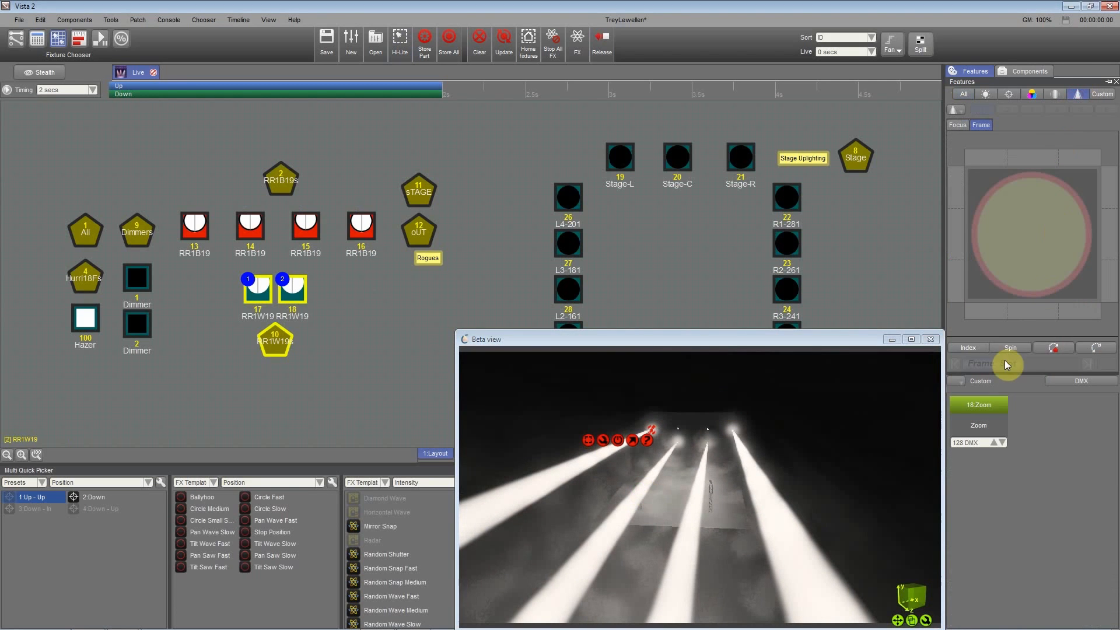
pyautogui.click(958, 125)
pyautogui.moveTo(982, 153); pyautogui.dragTo(918, 155)
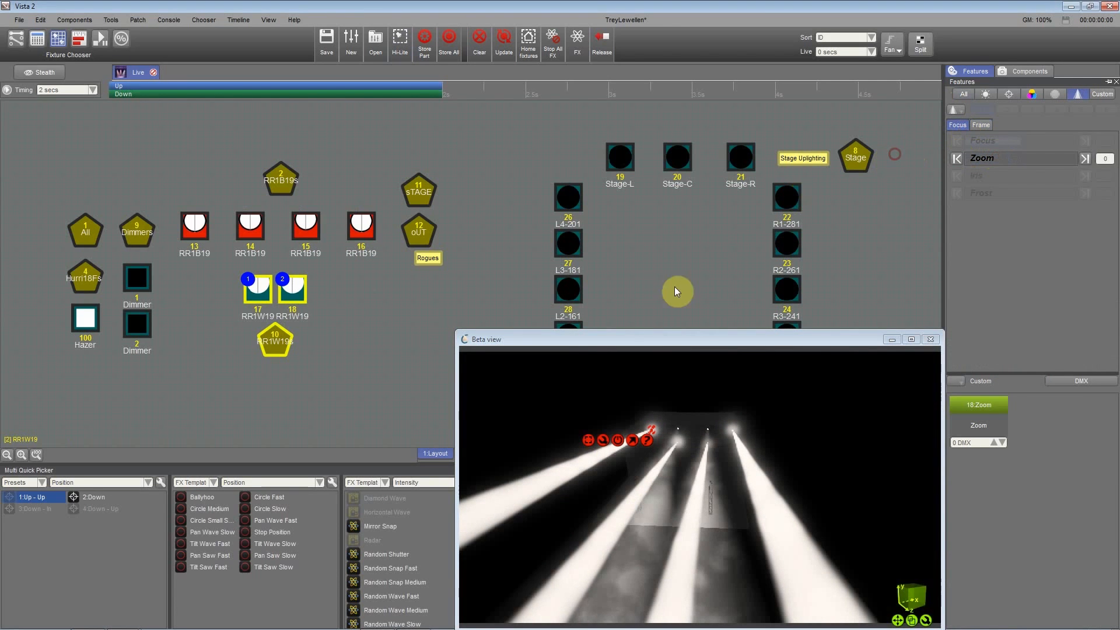
# Step: Tilt the RR1W19s group's two beams to about 48637 DMX to line them up with the other beams in Beta view
pyautogui.moveTo(592, 469); pyautogui.dragTo(590, 414, button='middle')
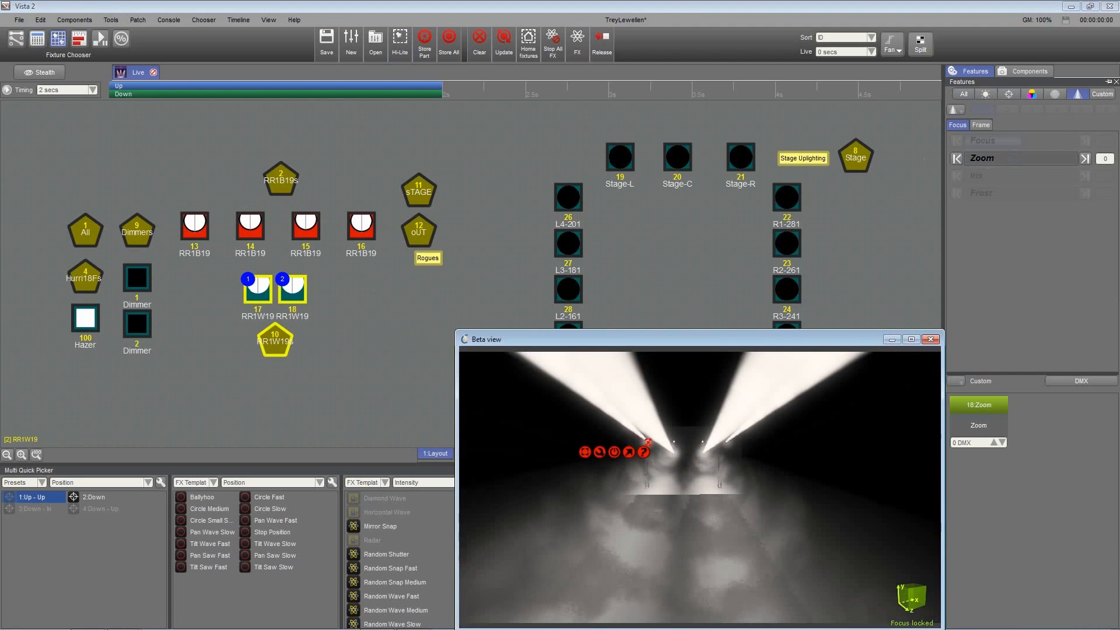
pyautogui.click(1009, 94)
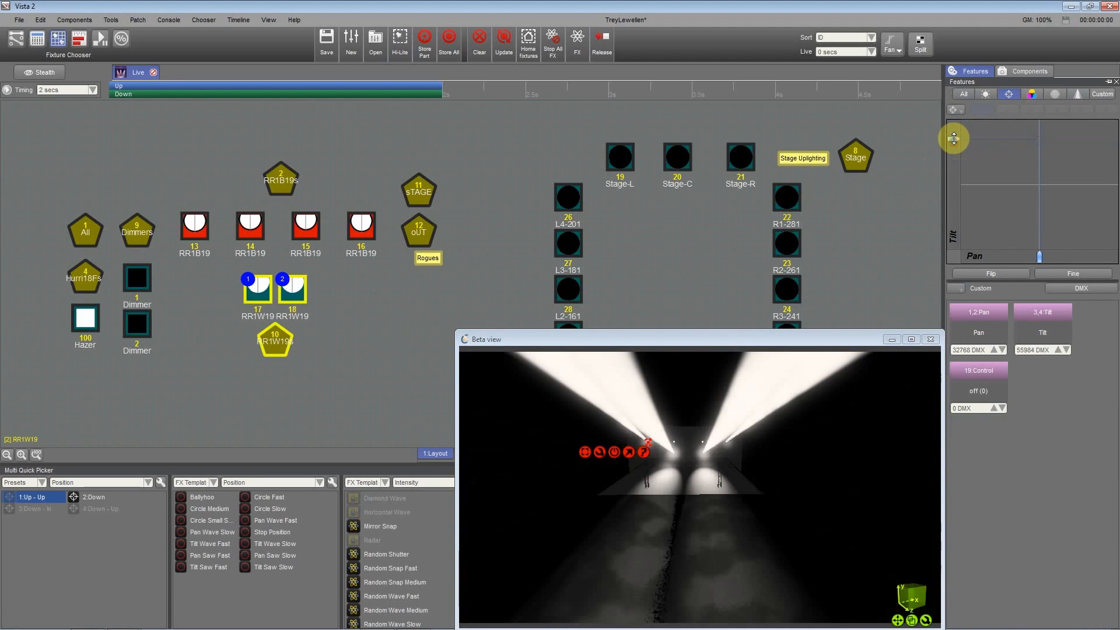
pyautogui.moveTo(954, 142); pyautogui.dragTo(951, 153)
pyautogui.moveTo(680, 417)
pyautogui.mouseDown()
pyautogui.moveTo(681, 406)
pyautogui.moveTo(680, 429)
pyautogui.moveTo(681, 403)
pyautogui.moveTo(681, 417)
pyautogui.mouseUp()
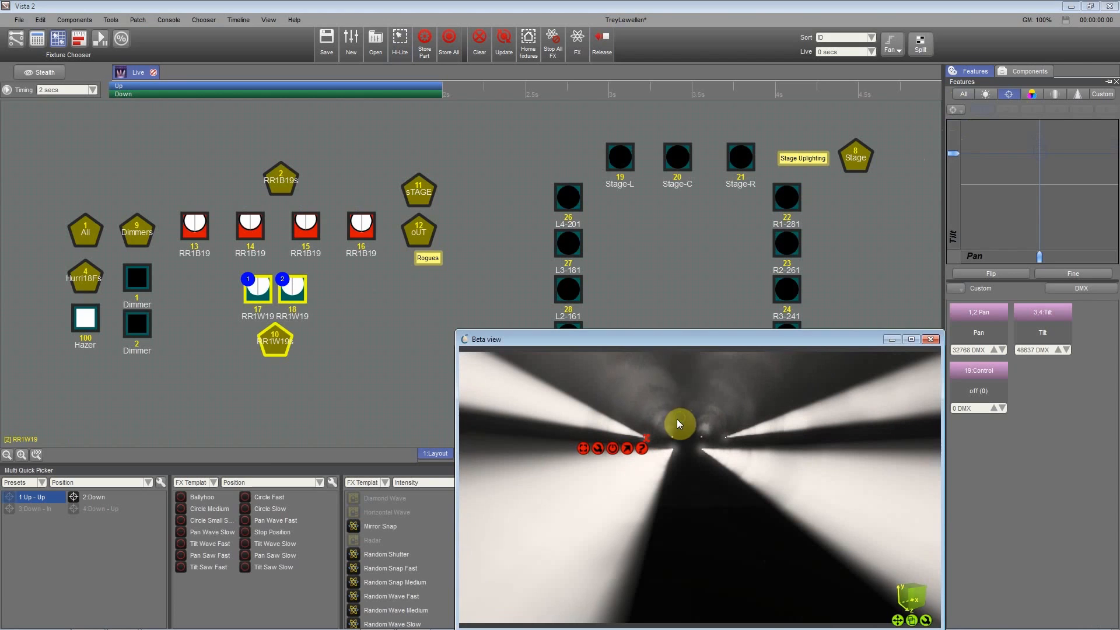
# Step: Select the RR1B19s and RR1W19s groups together and update the Up - Up preset with Replace, setting Fixtures and Output to All
pyautogui.click(313, 384)
pyautogui.click(397, 259)
pyautogui.click(273, 343)
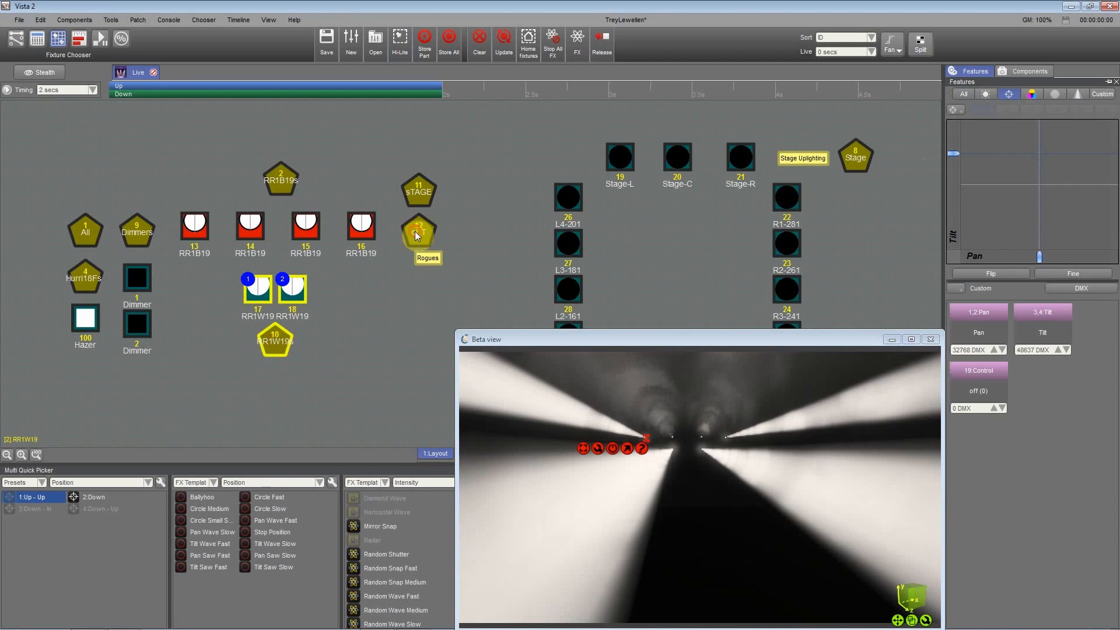
pyautogui.click(280, 178)
pyautogui.rightClick(66, 496)
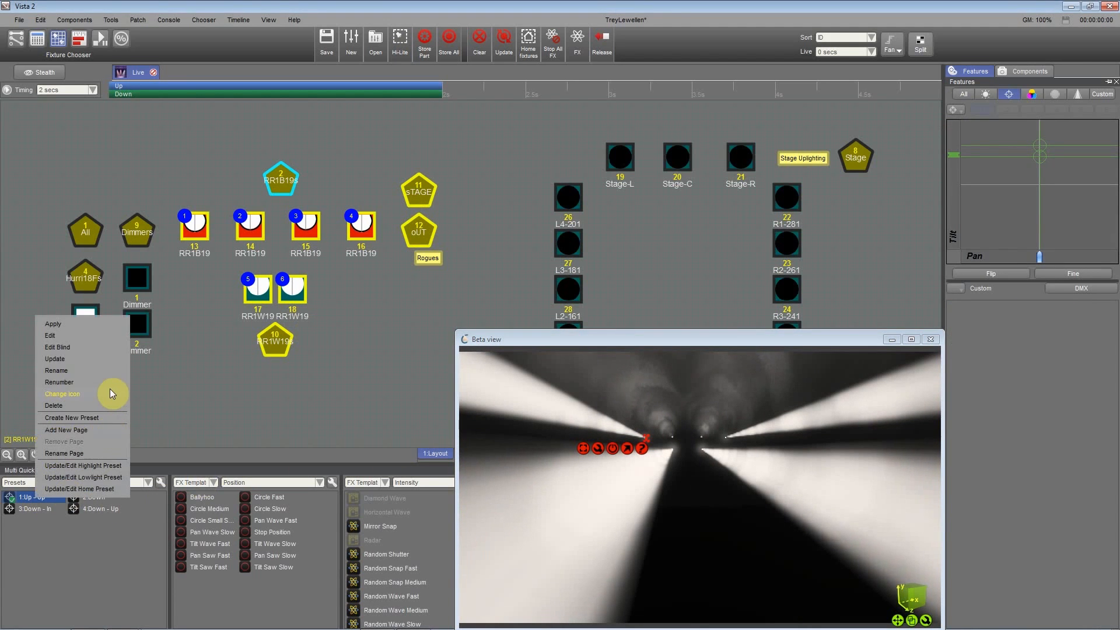
pyautogui.click(102, 358)
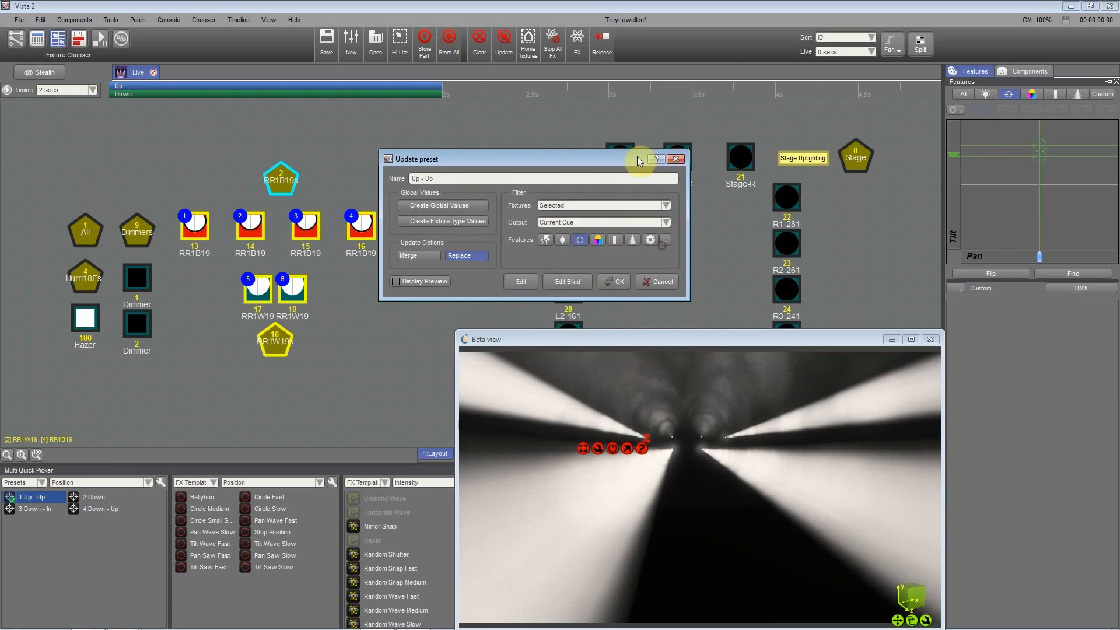
pyautogui.click(575, 236)
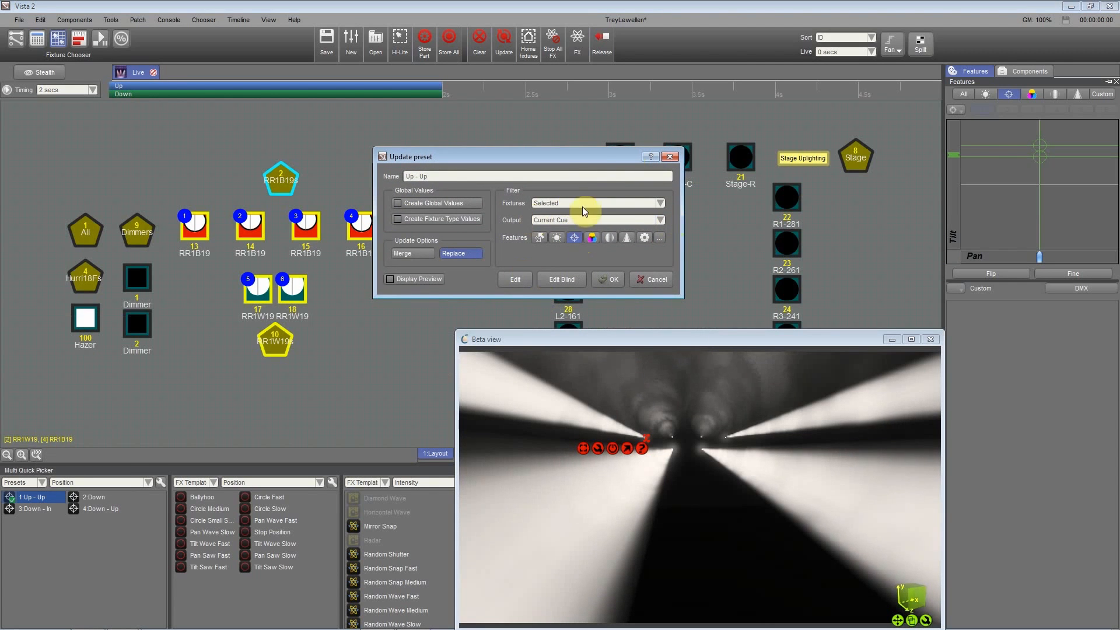
pyautogui.click(569, 222)
pyautogui.click(560, 208)
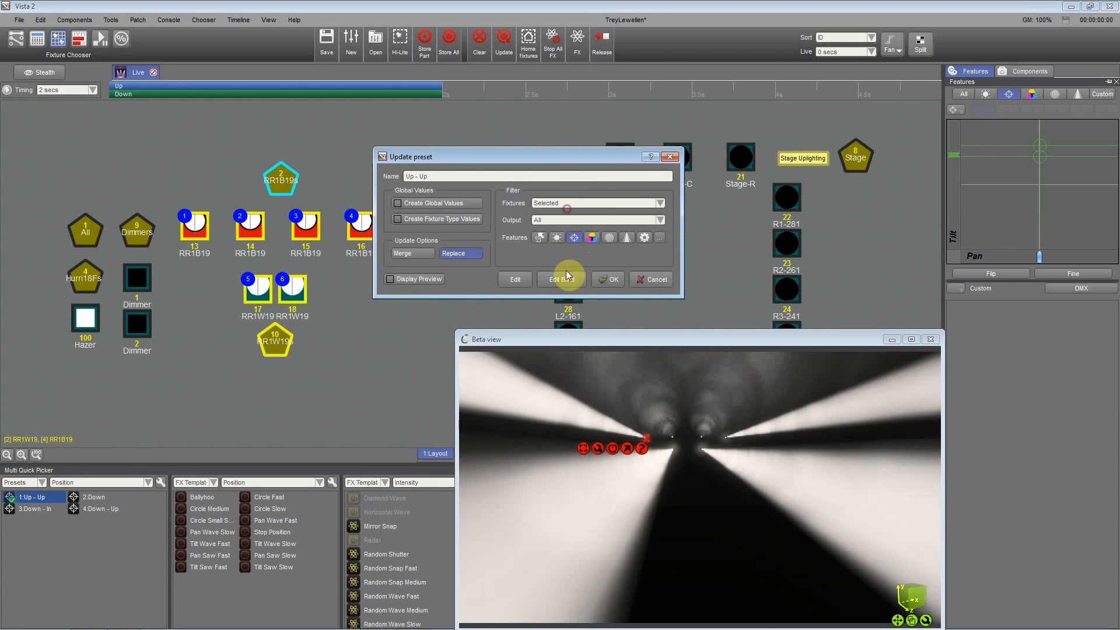
pyautogui.click(580, 204)
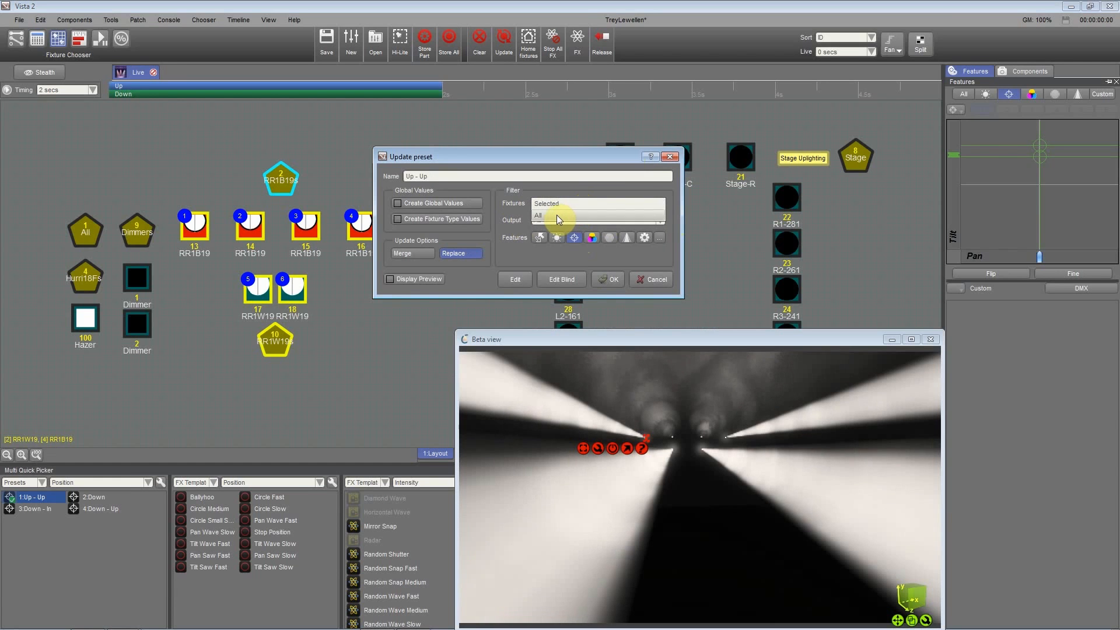
pyautogui.click(556, 215)
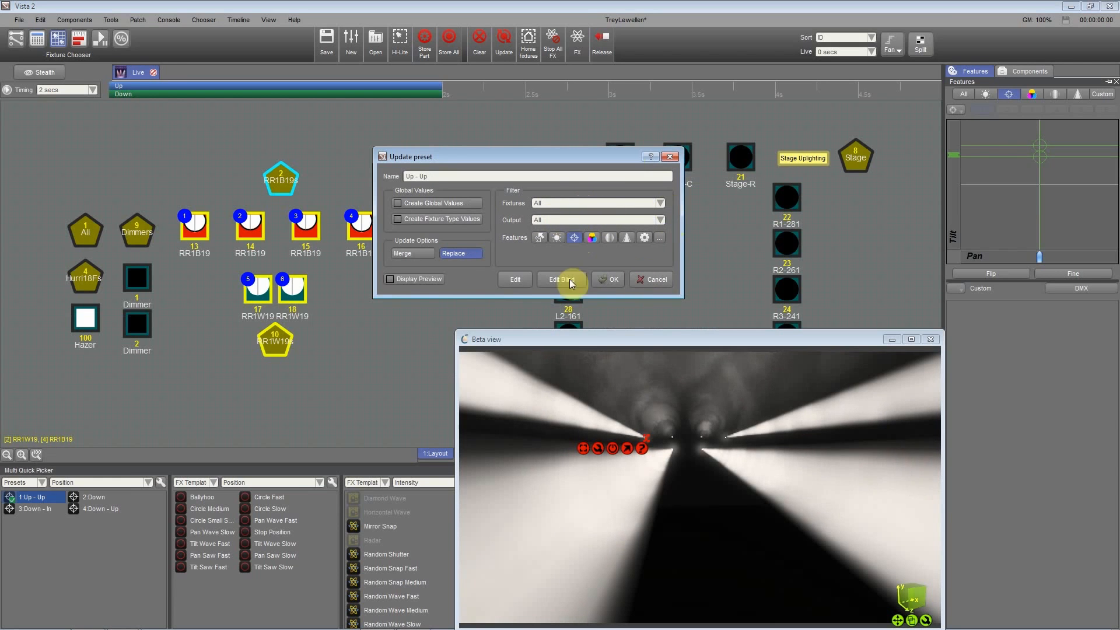
pyautogui.click(608, 280)
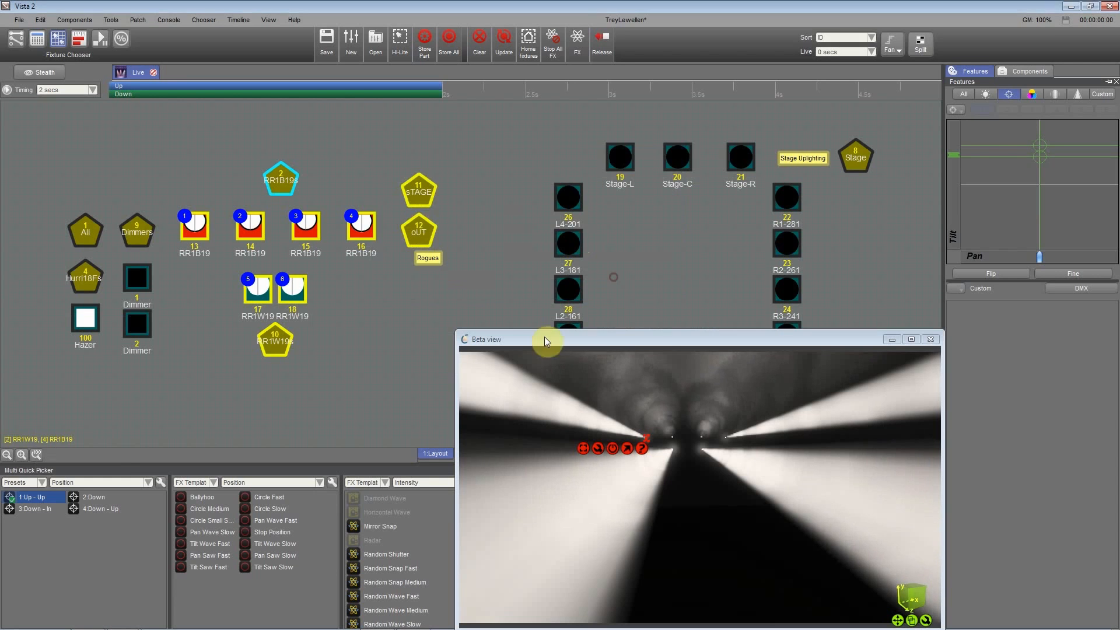
# Step: Open the Up - Up preset for editing, check its stored position entries per fixture, and close it
pyautogui.rightClick(26, 497)
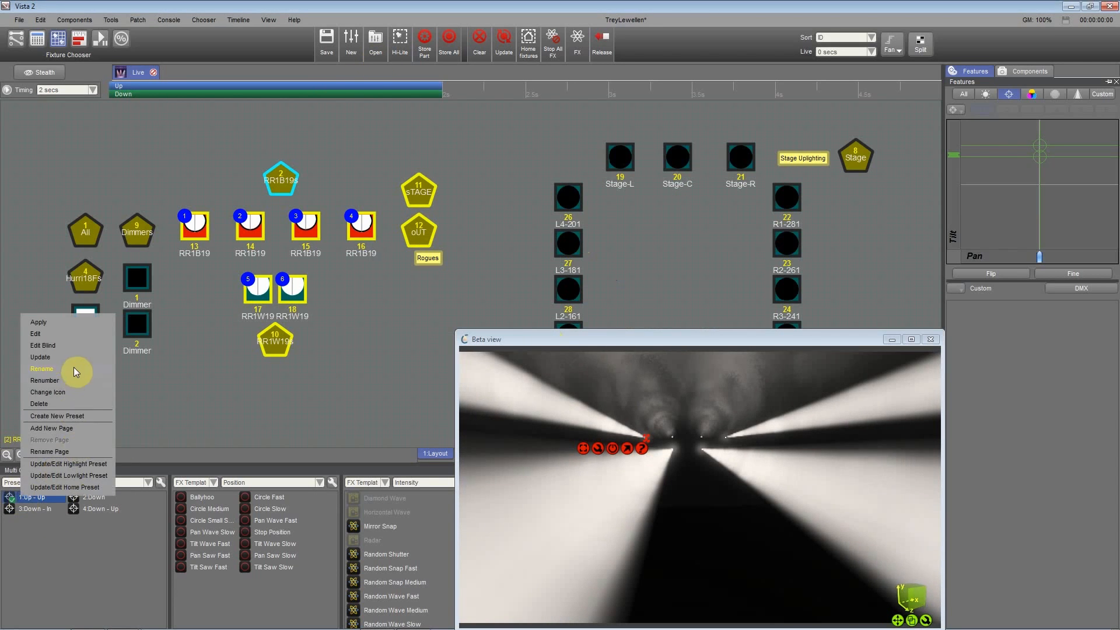
pyautogui.click(69, 334)
pyautogui.click(13, 104)
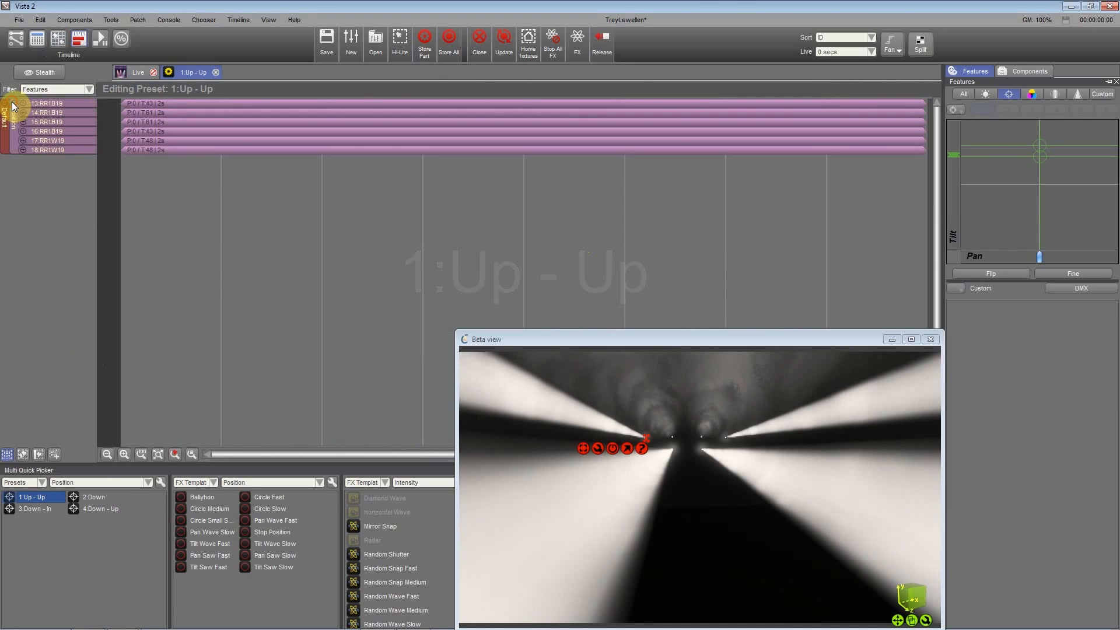
pyautogui.click(13, 104)
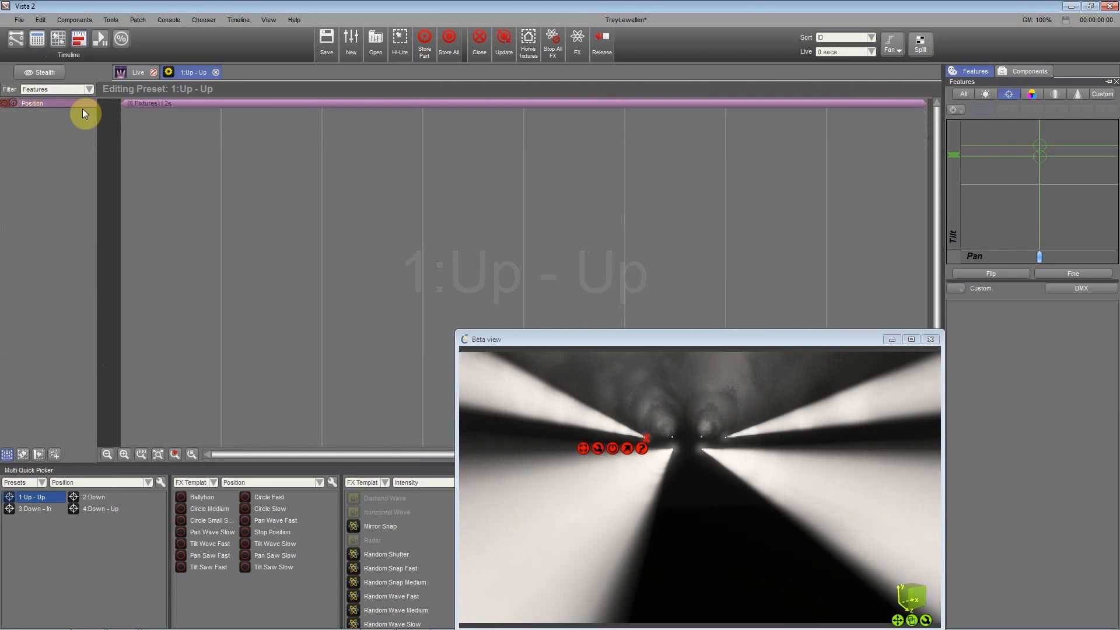
pyautogui.click(216, 73)
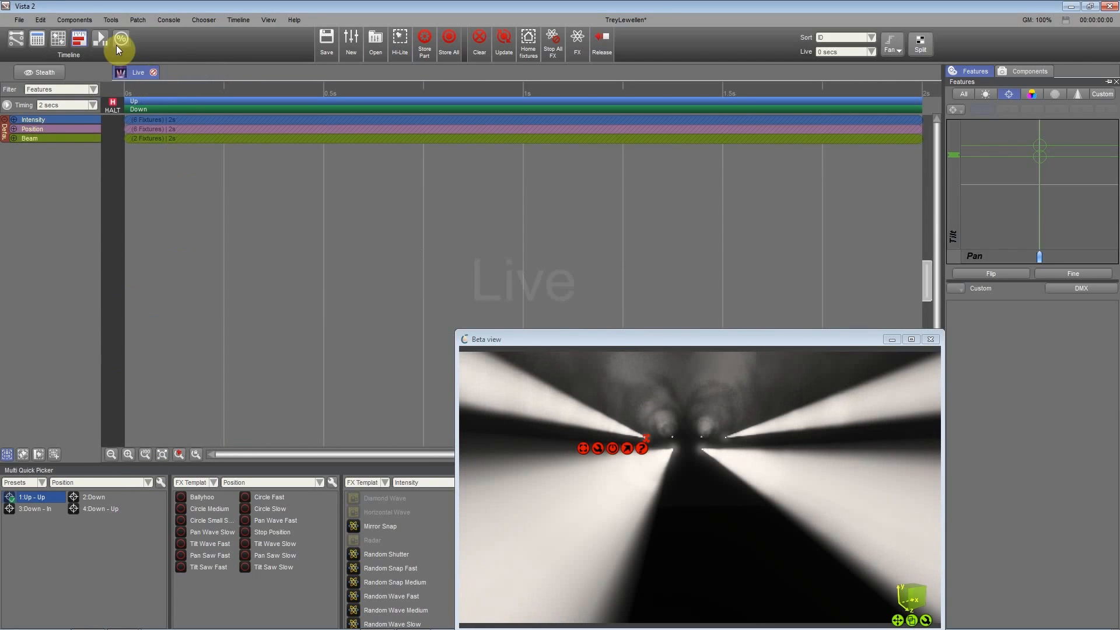
# Step: Return to the fixture layout and adjust the tilt and pan of all six selected Rogues, angling their beams upward in Beta view
pyautogui.click(58, 39)
pyautogui.click(64, 534)
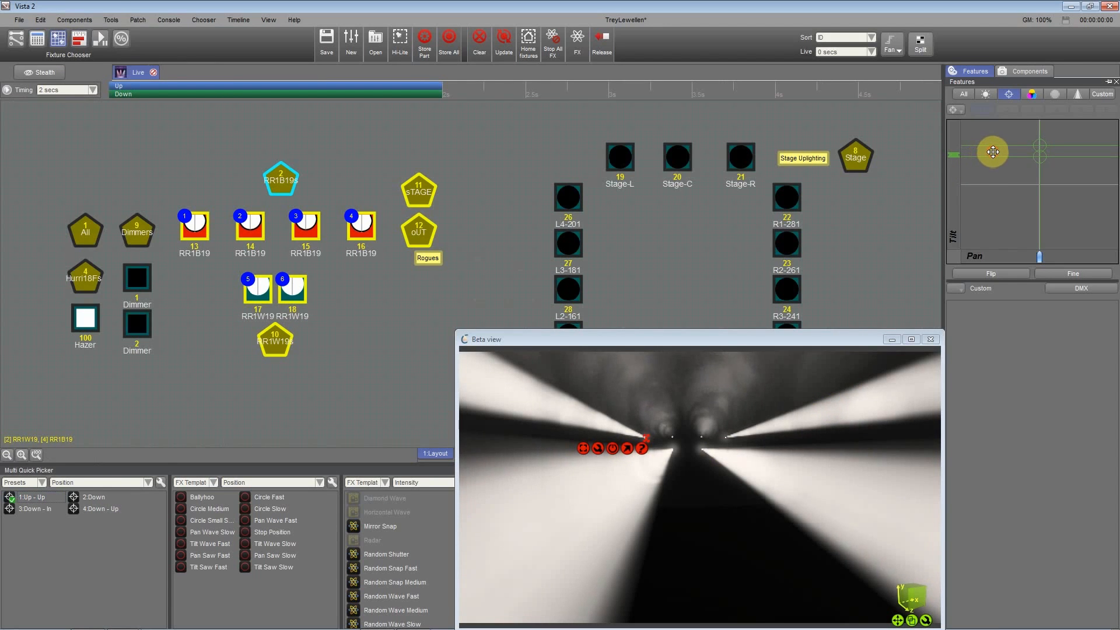
pyautogui.moveTo(993, 152); pyautogui.dragTo(993, 155)
pyautogui.moveTo(1045, 257); pyautogui.dragTo(1045, 261)
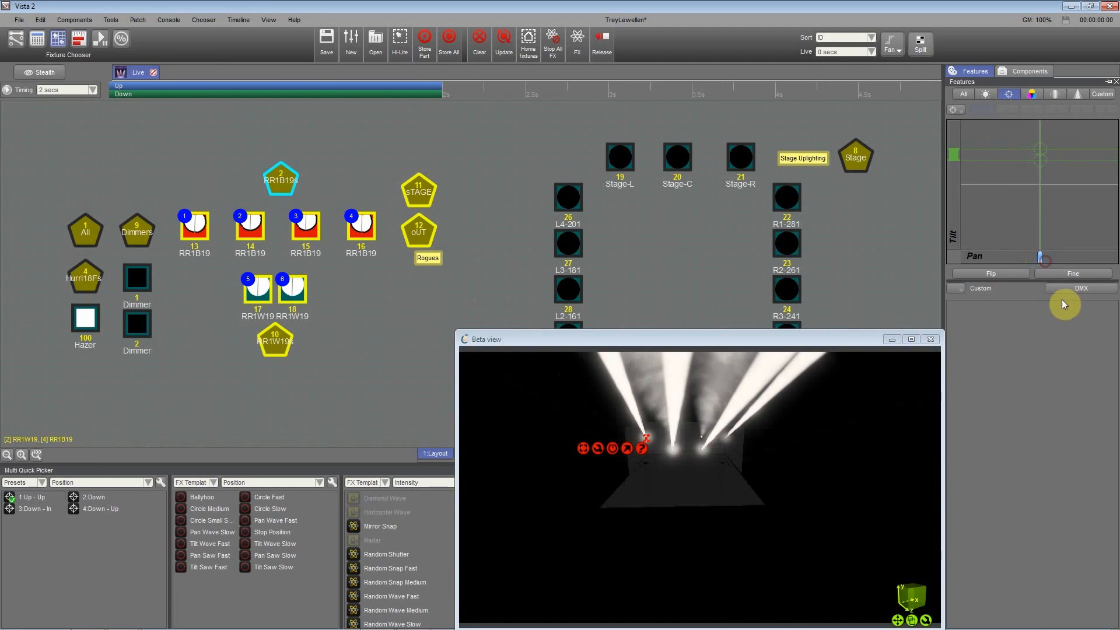
pyautogui.moveTo(1044, 261); pyautogui.dragTo(1041, 259)
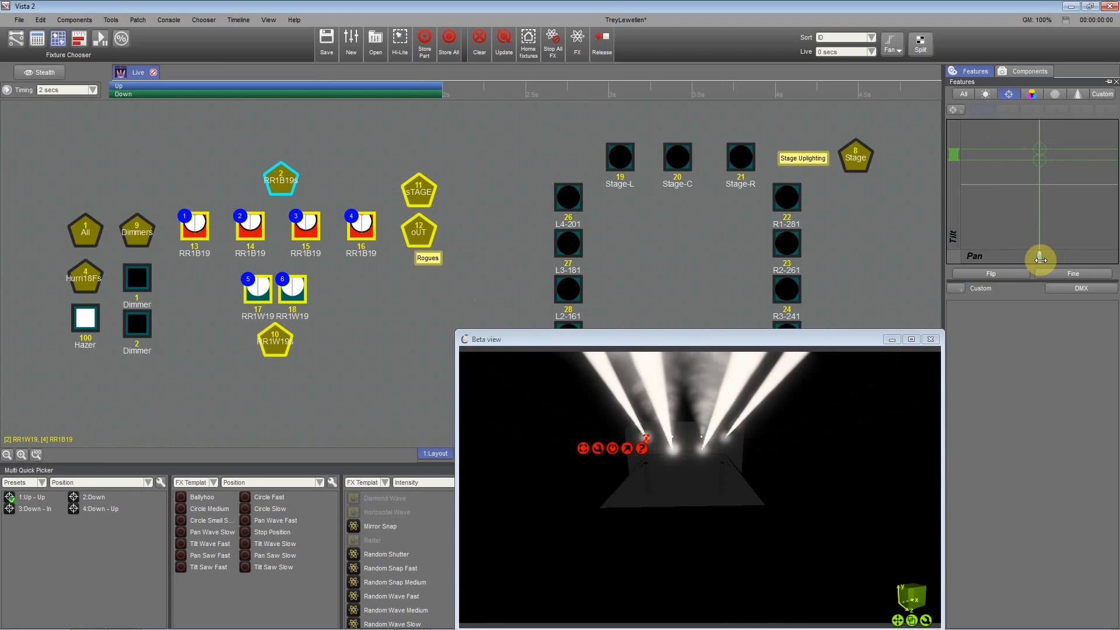
# Step: Adjust the tilt and pan of all six selected Rogues so their beams point down onto the stage in Beta view
pyautogui.moveTo(1010, 155); pyautogui.dragTo(1012, 142)
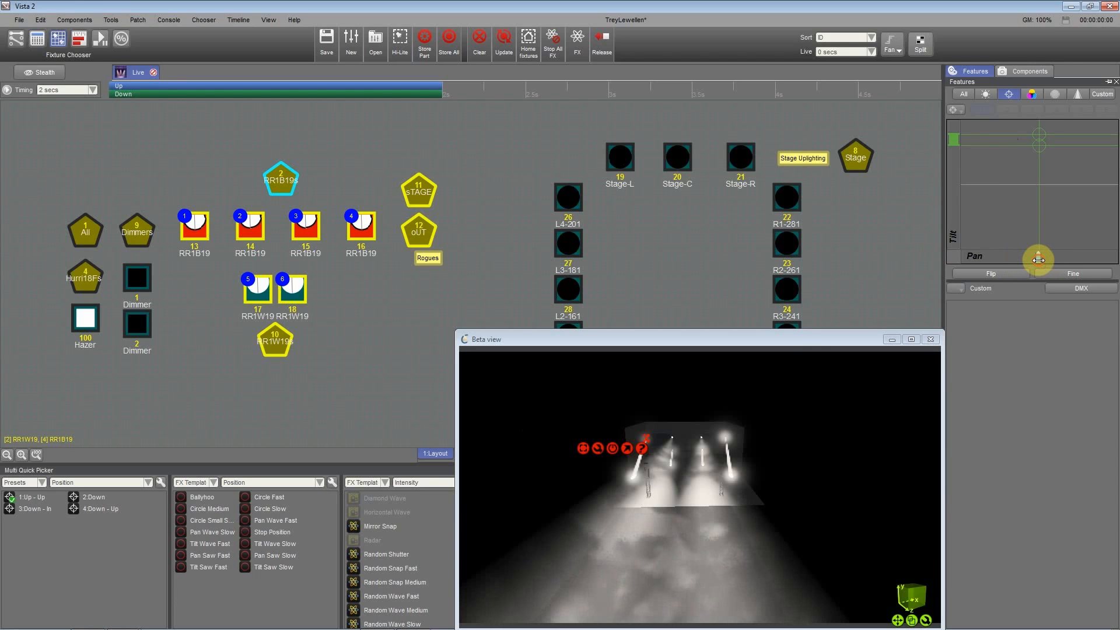
pyautogui.moveTo(1038, 258); pyautogui.dragTo(1038, 257)
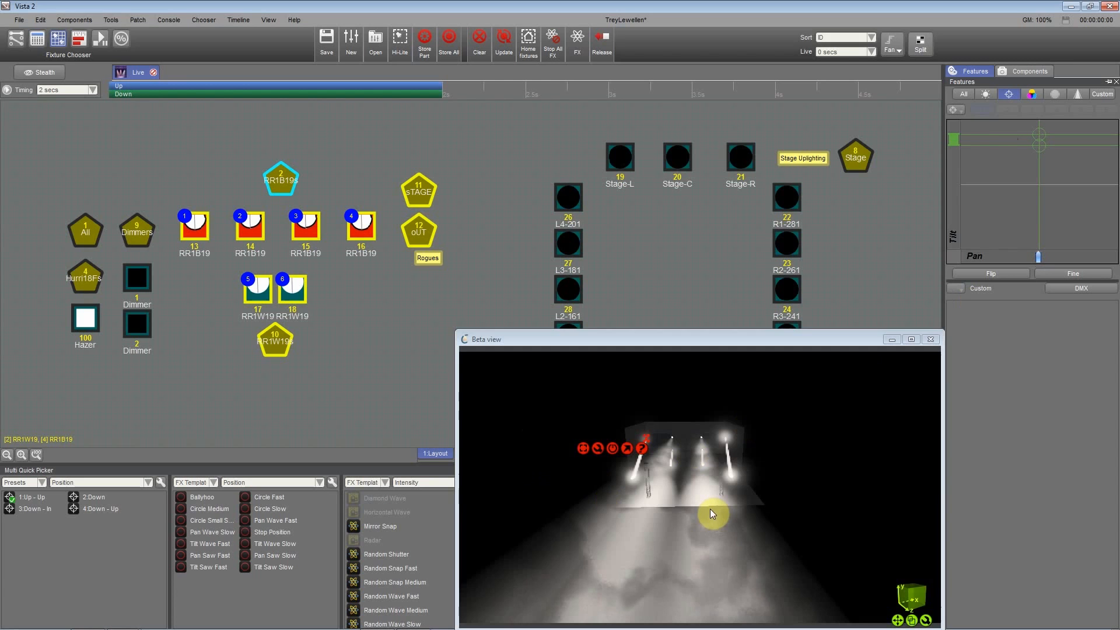
pyautogui.scroll(6, 702, 502)
pyautogui.moveTo(669, 482)
pyautogui.mouseDown()
pyautogui.moveTo(589, 484)
pyautogui.moveTo(671, 461)
pyautogui.mouseUp()
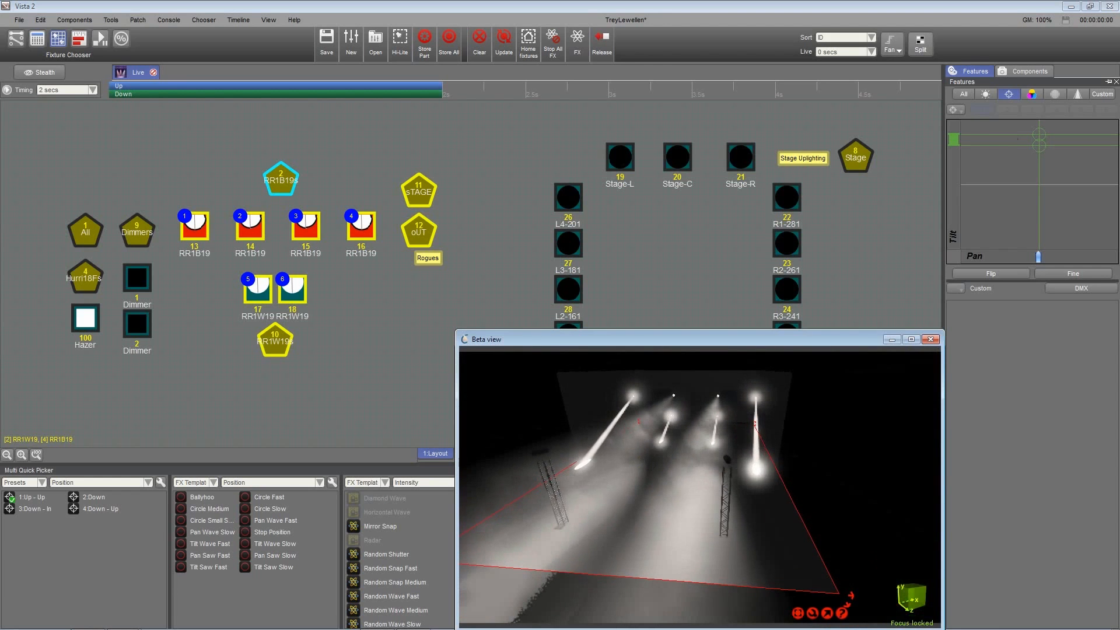
# Step: Update the Down preset from the selected Rogues with Replace, setting Fixtures and Output to All
pyautogui.click(93, 500)
pyautogui.rightClick(83, 500)
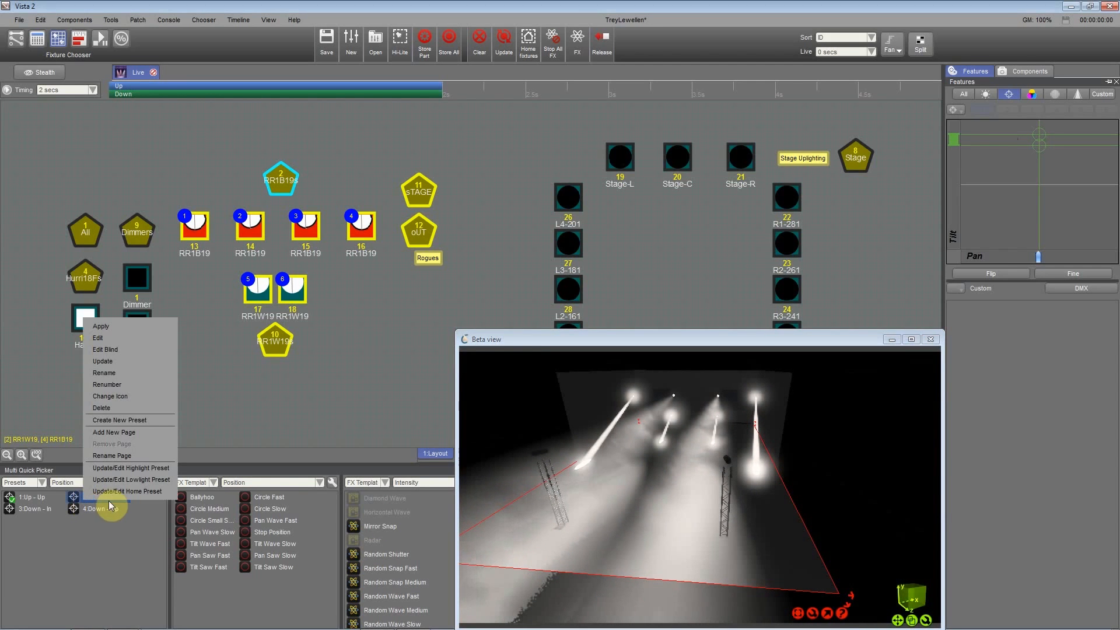
pyautogui.click(132, 366)
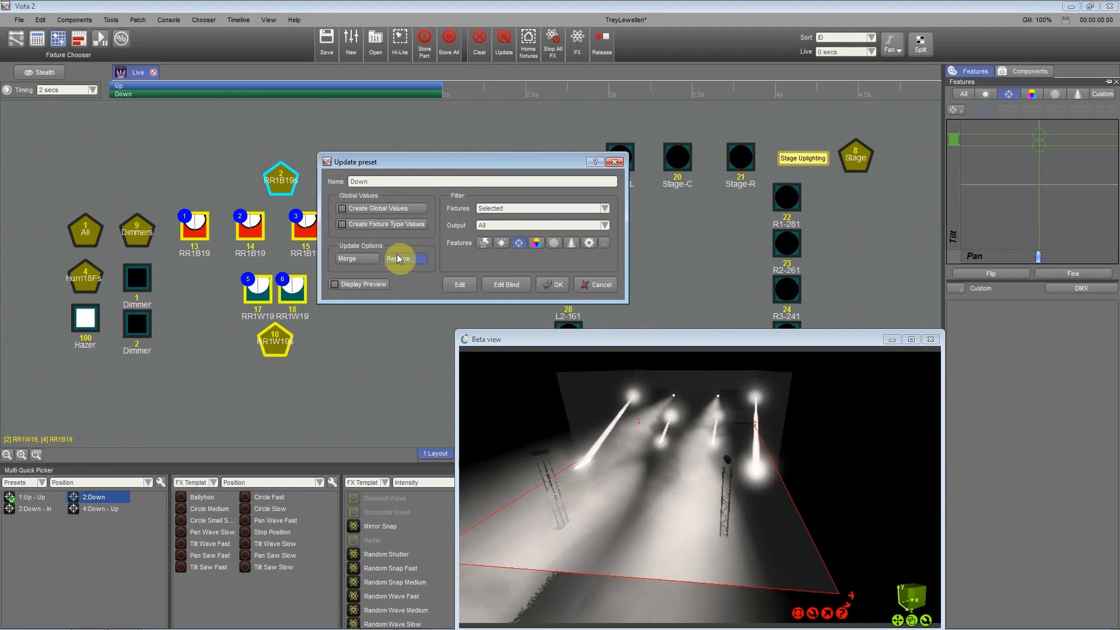
pyautogui.click(566, 286)
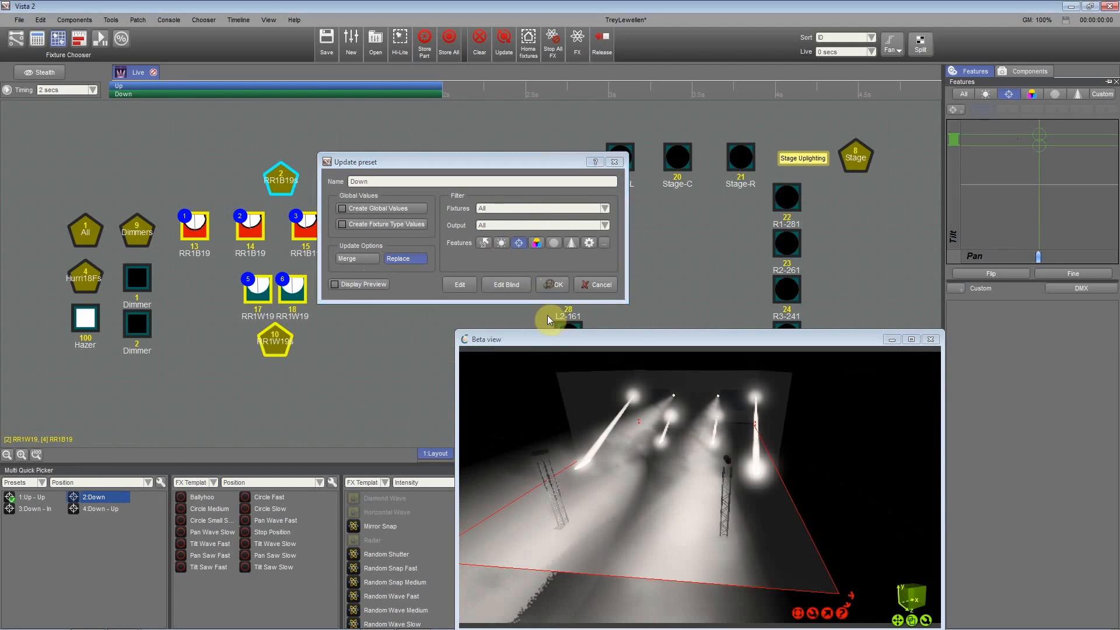
# Step: Apply the Up - Up and Down presets in turn to compare the Rogues' beam positions in Beta view
pyautogui.click(32, 500)
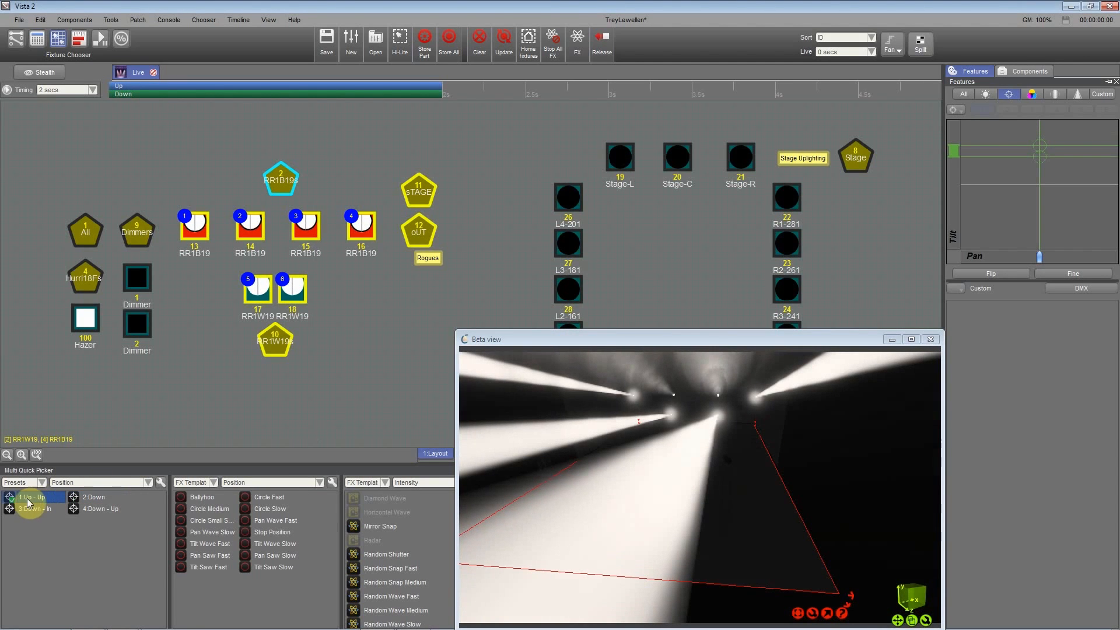
pyautogui.rightClick(27, 500)
pyautogui.click(20, 500)
pyautogui.rightClick(20, 503)
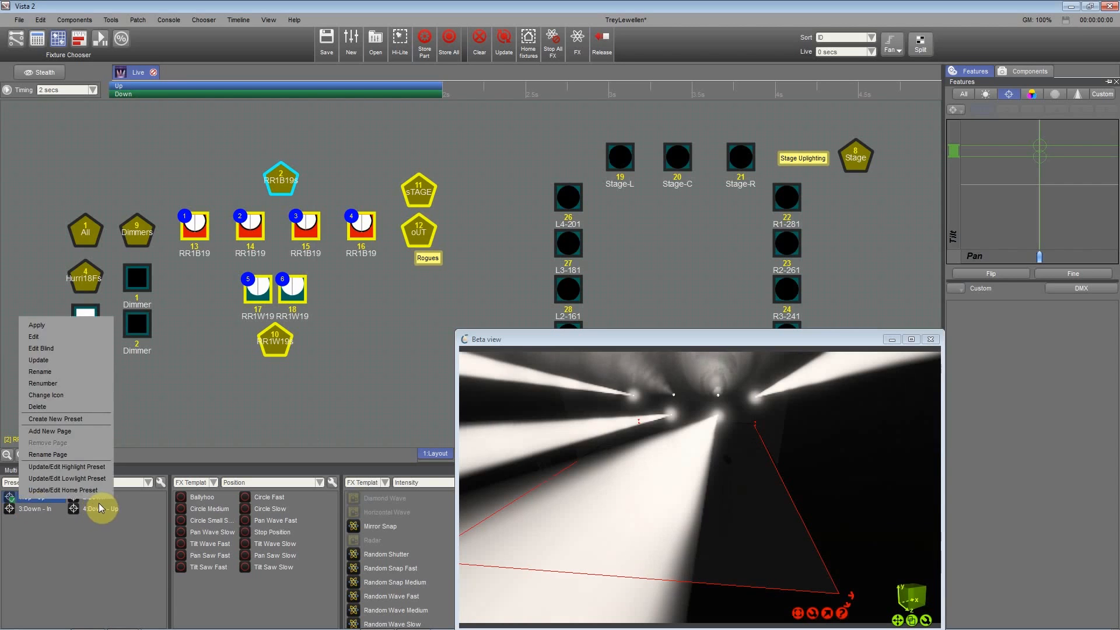
pyautogui.click(73, 500)
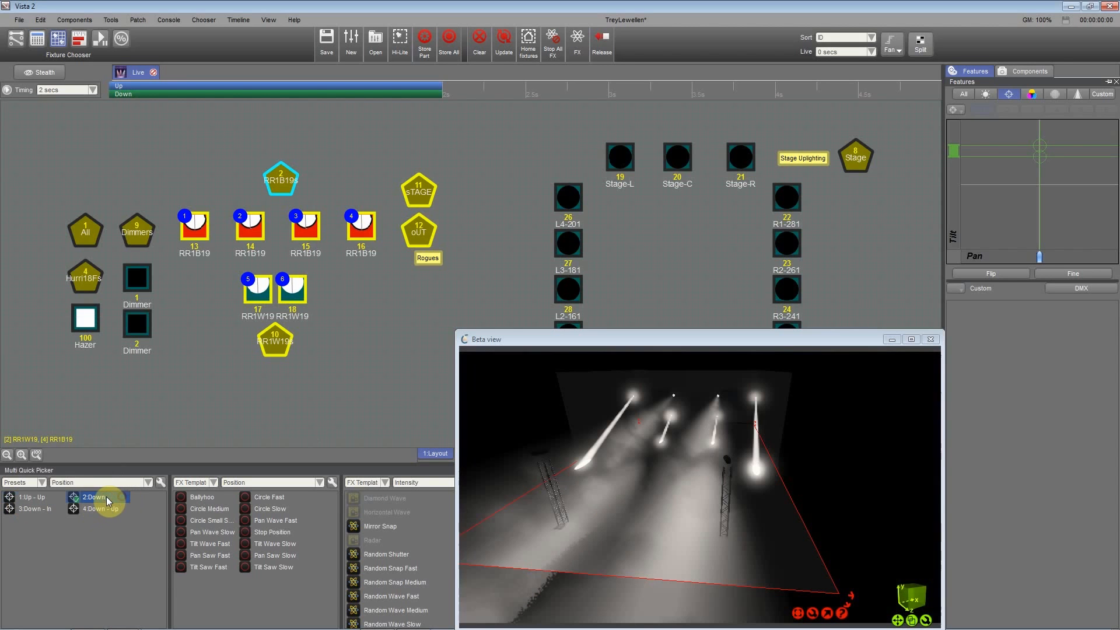
pyautogui.click(36, 499)
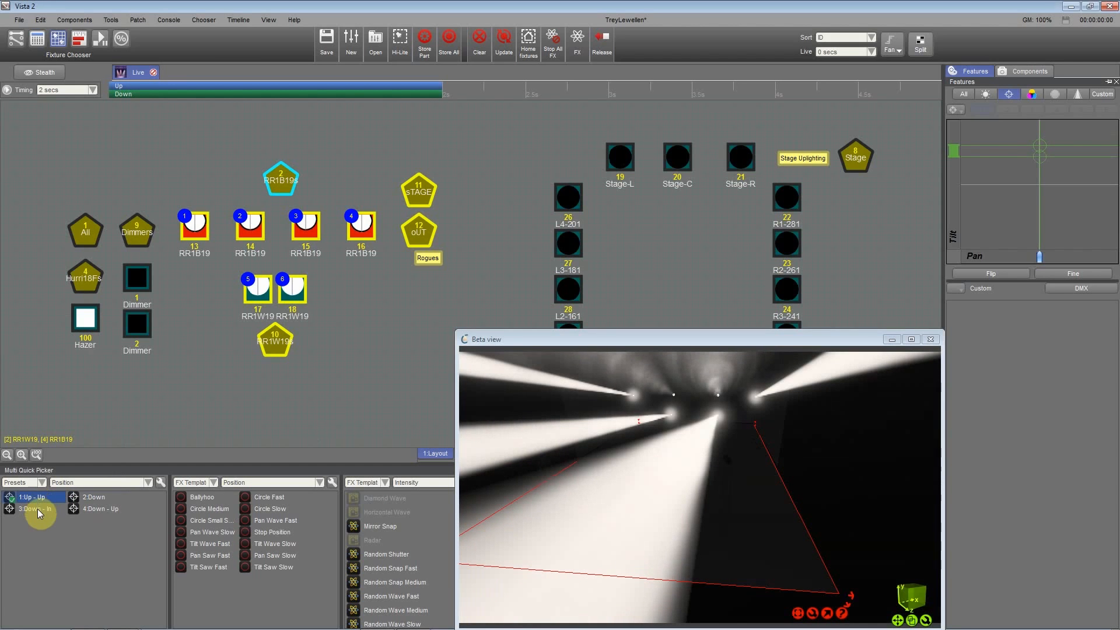
pyautogui.moveTo(652, 462); pyautogui.dragTo(624, 438, button='middle')
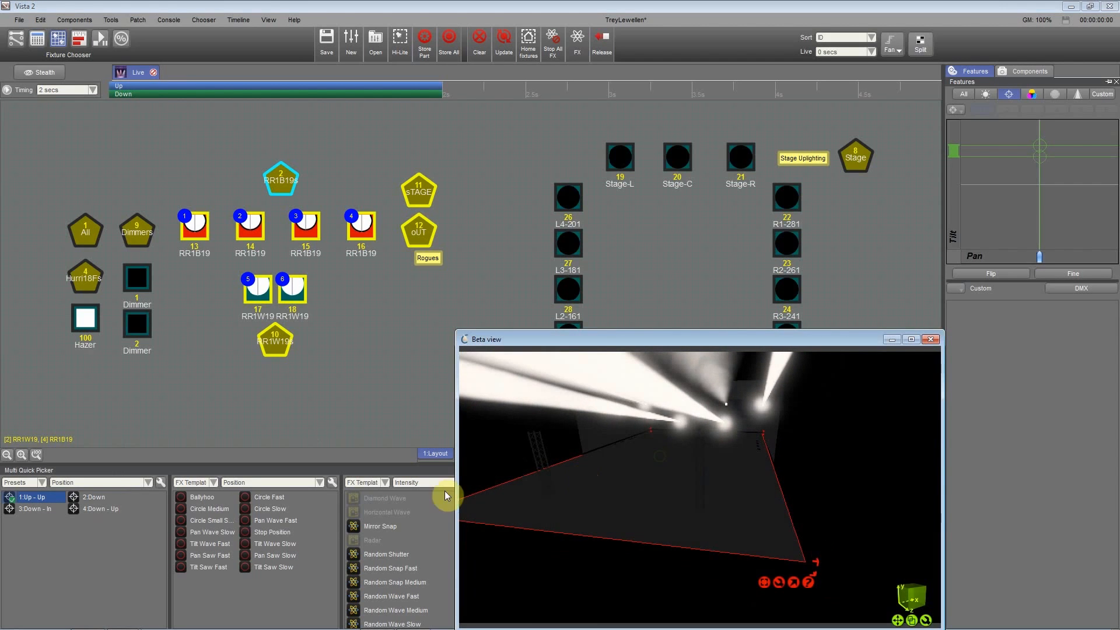
# Step: Apply the Down - In preset to the Rogues, then set the oUT group's tilt to about 52885 DMX
pyautogui.click(41, 509)
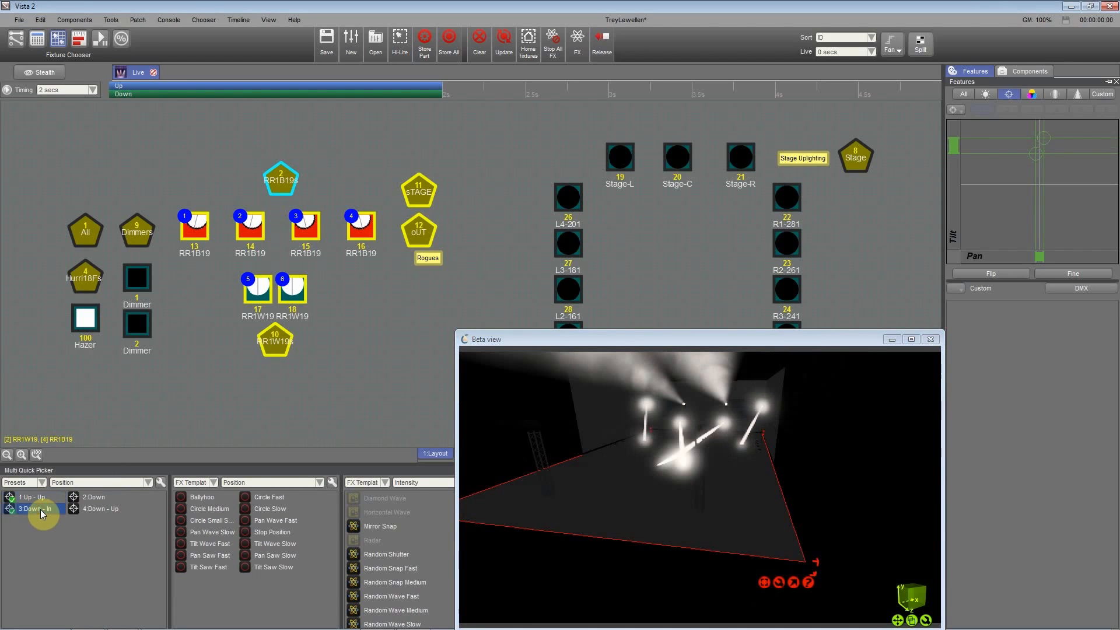
pyautogui.click(298, 395)
pyautogui.click(408, 234)
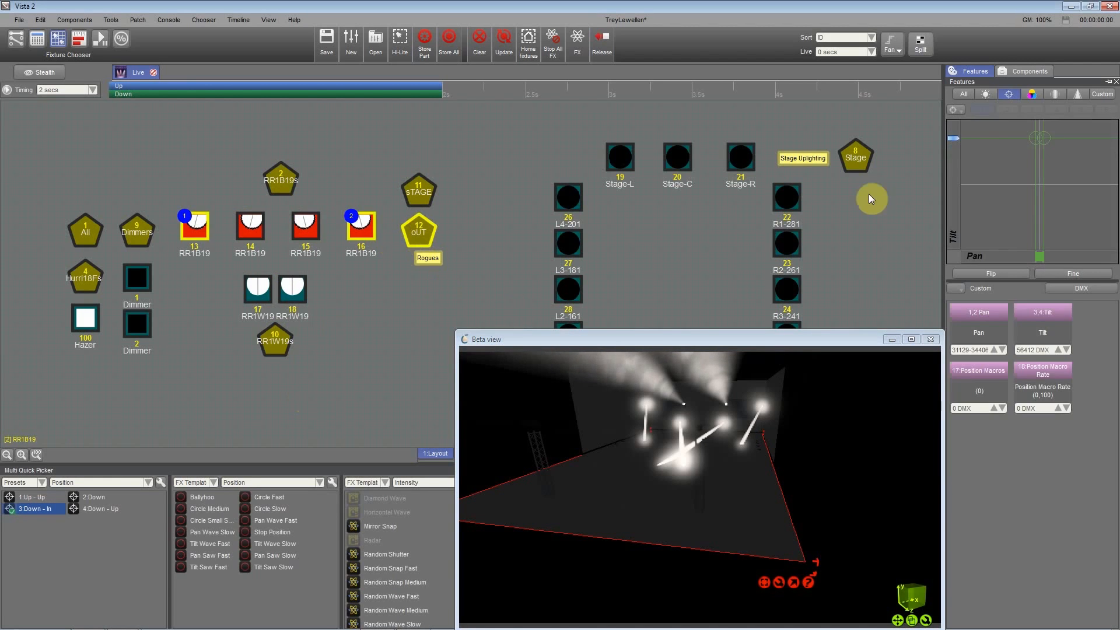
pyautogui.moveTo(958, 140); pyautogui.dragTo(957, 147)
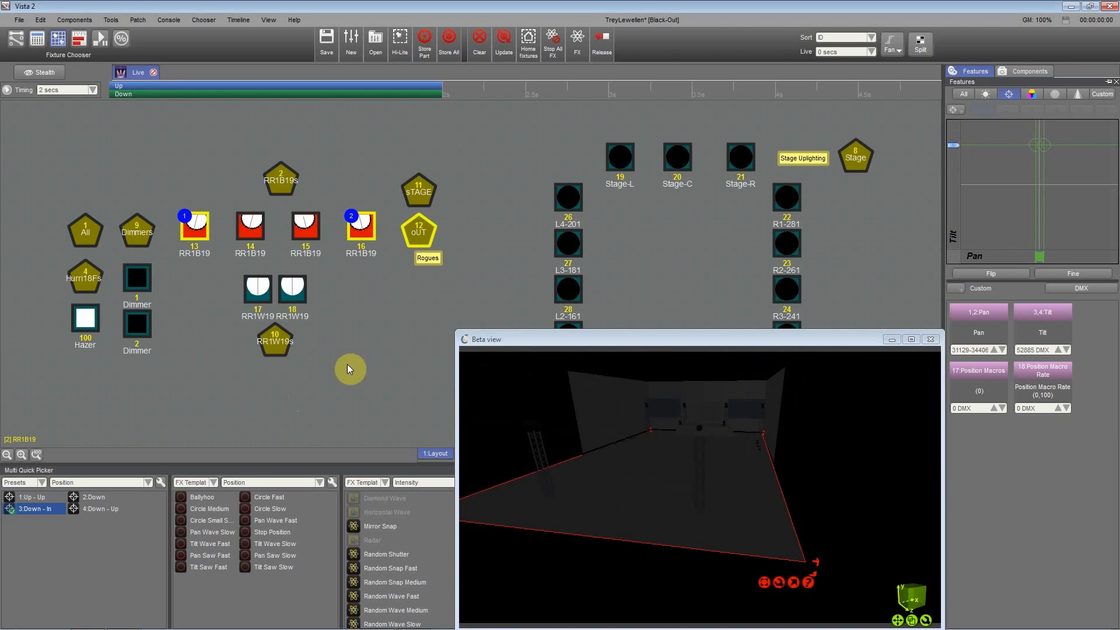
pyautogui.click(269, 344)
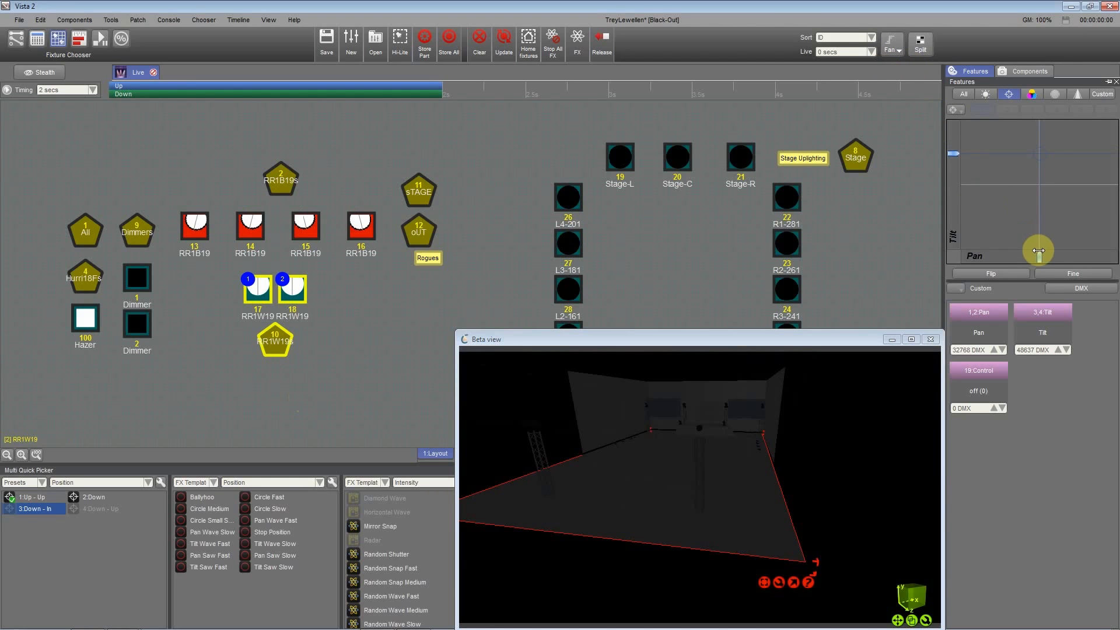
pyautogui.press('shift')
pyautogui.hotkey('ctrl', 'b')
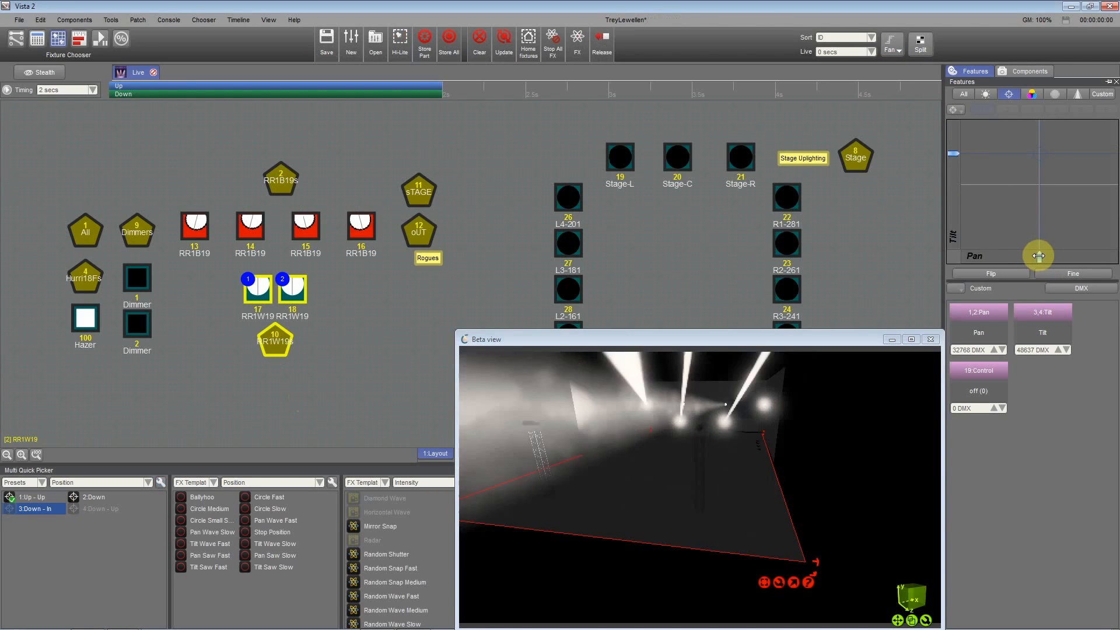
pyautogui.keyDown('shift'); pyautogui.moveTo(1039, 256); pyautogui.dragTo(1044, 258); pyautogui.keyUp('shift')
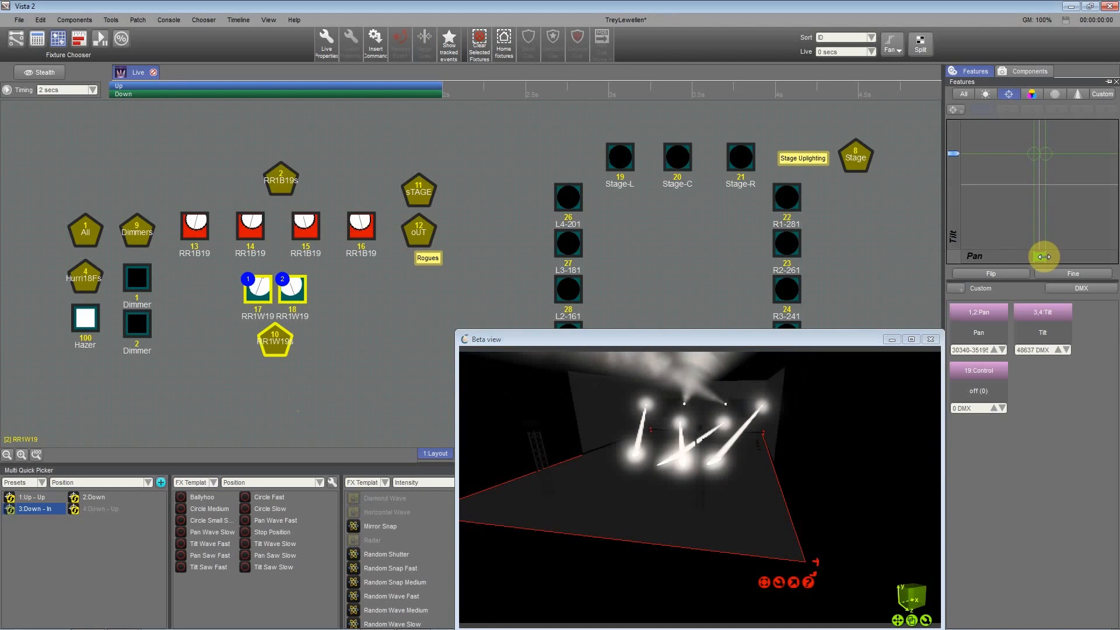
pyautogui.moveTo(953, 154)
pyautogui.mouseDown()
pyautogui.moveTo(953, 143)
pyautogui.moveTo(953, 165)
pyautogui.moveTo(951, 115)
pyautogui.moveTo(948, 135)
pyautogui.mouseUp()
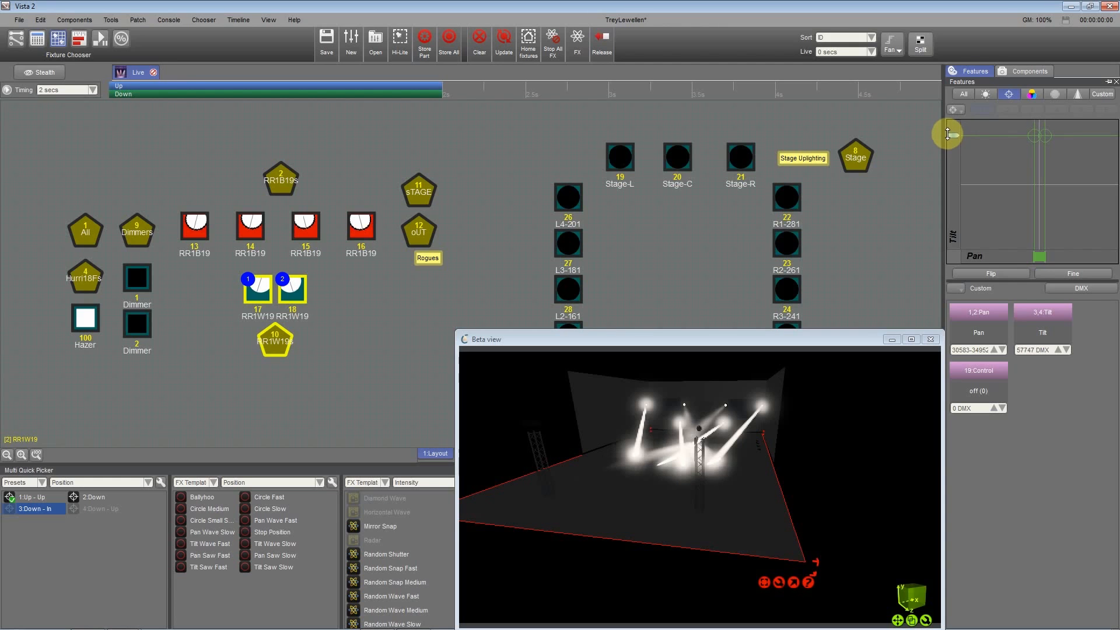
pyautogui.press('shift')
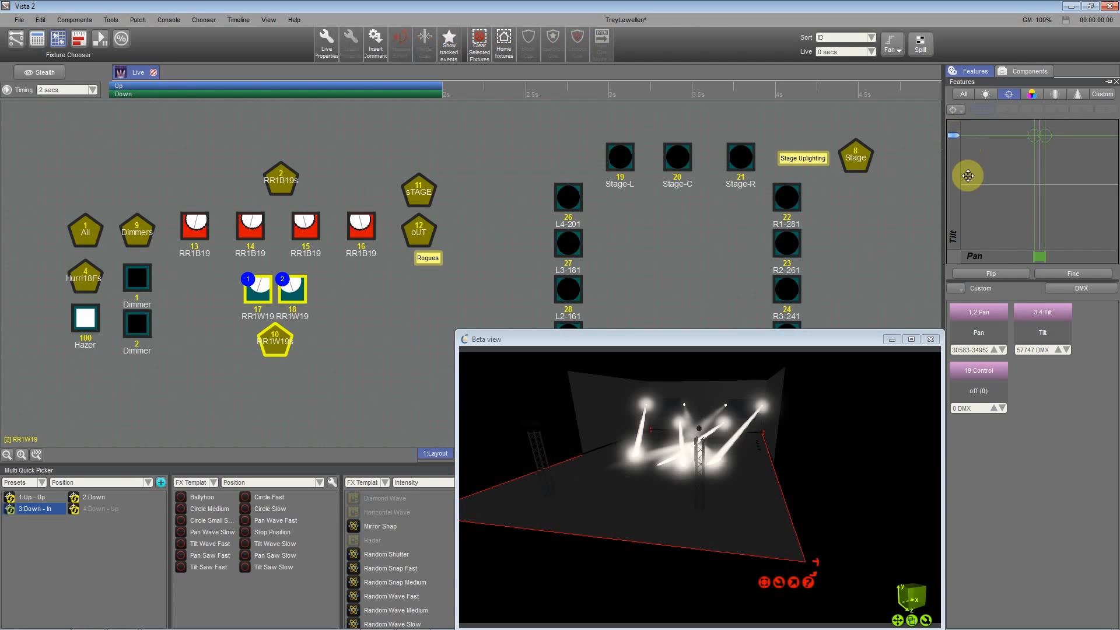
pyautogui.click(649, 415)
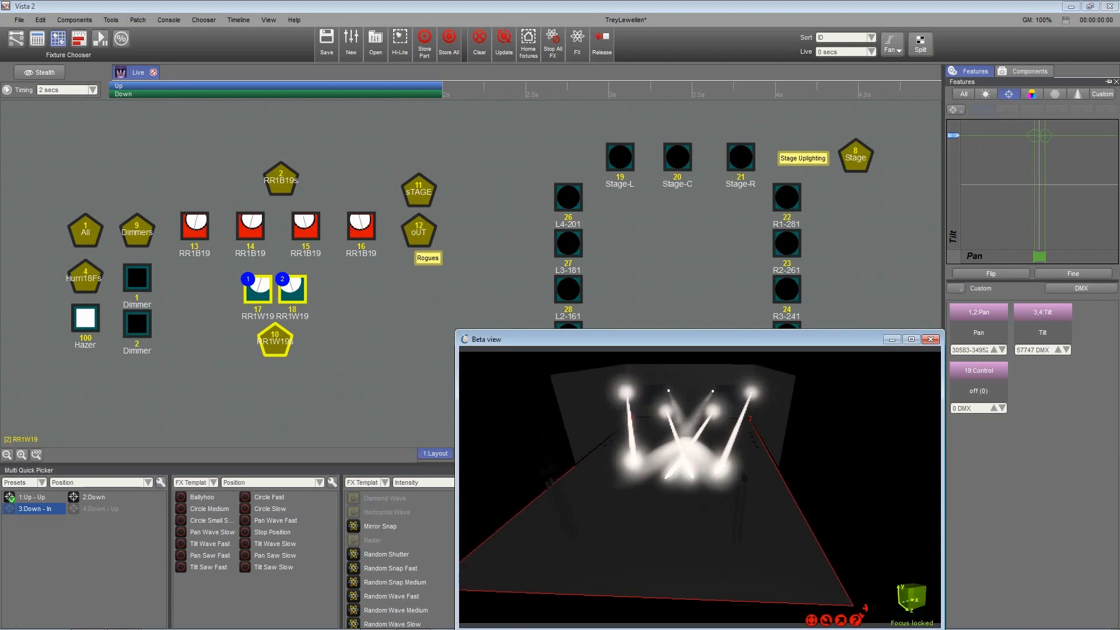
pyautogui.moveTo(649, 415); pyautogui.dragTo(649, 427, button='middle')
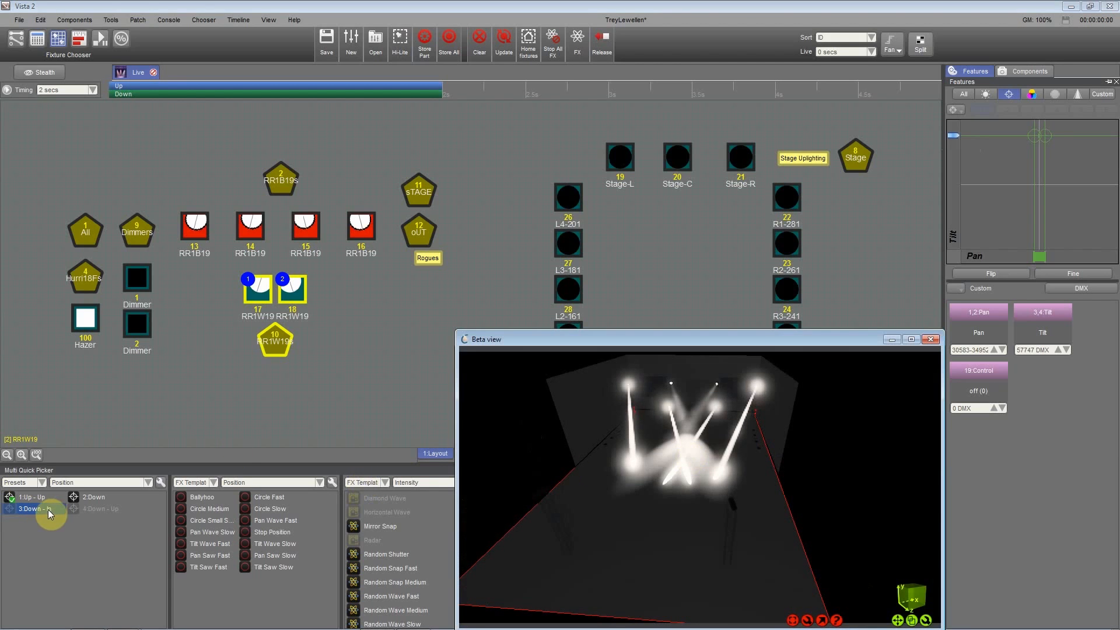
# Step: Select the sTAGE, oUT and RR1W19s groups together and update the Down - In preset with Replace, setting Fixtures and Output to All
pyautogui.click(361, 346)
pyautogui.click(423, 197)
pyautogui.click(423, 229)
pyautogui.click(269, 351)
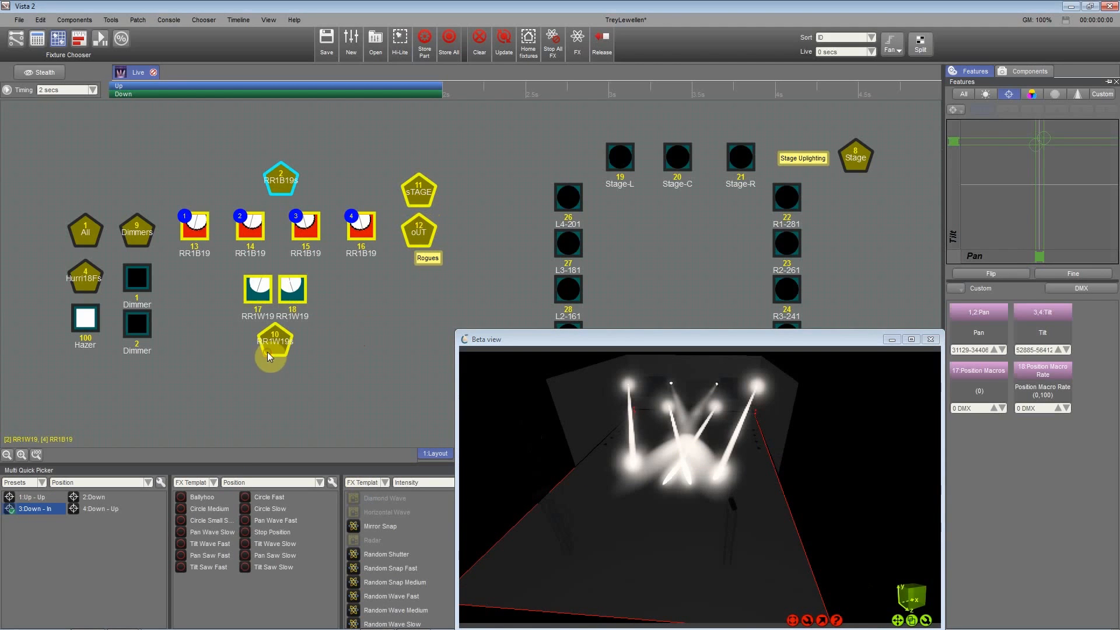
pyautogui.rightClick(23, 509)
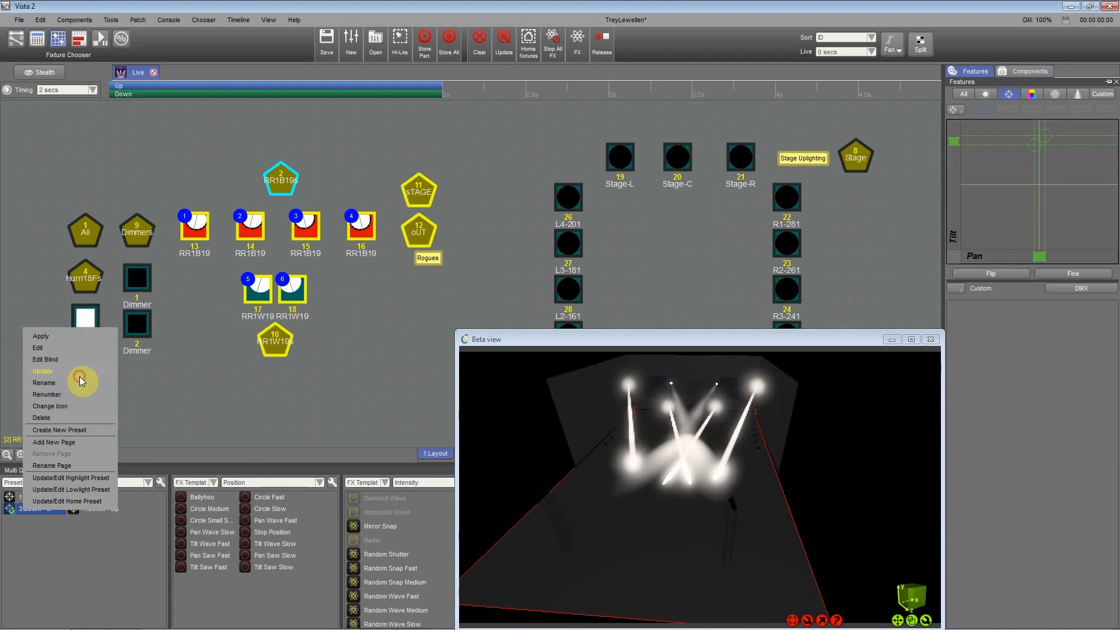
pyautogui.click(85, 372)
pyautogui.moveTo(627, 256); pyautogui.dragTo(552, 178)
pyautogui.click(526, 220)
pyautogui.click(524, 229)
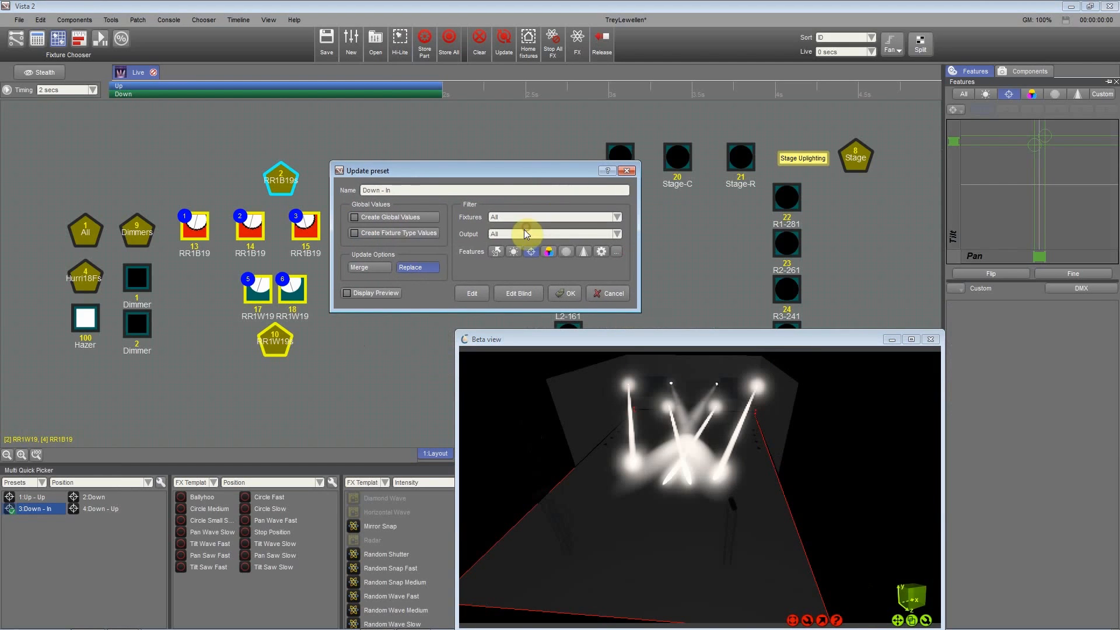
pyautogui.click(562, 293)
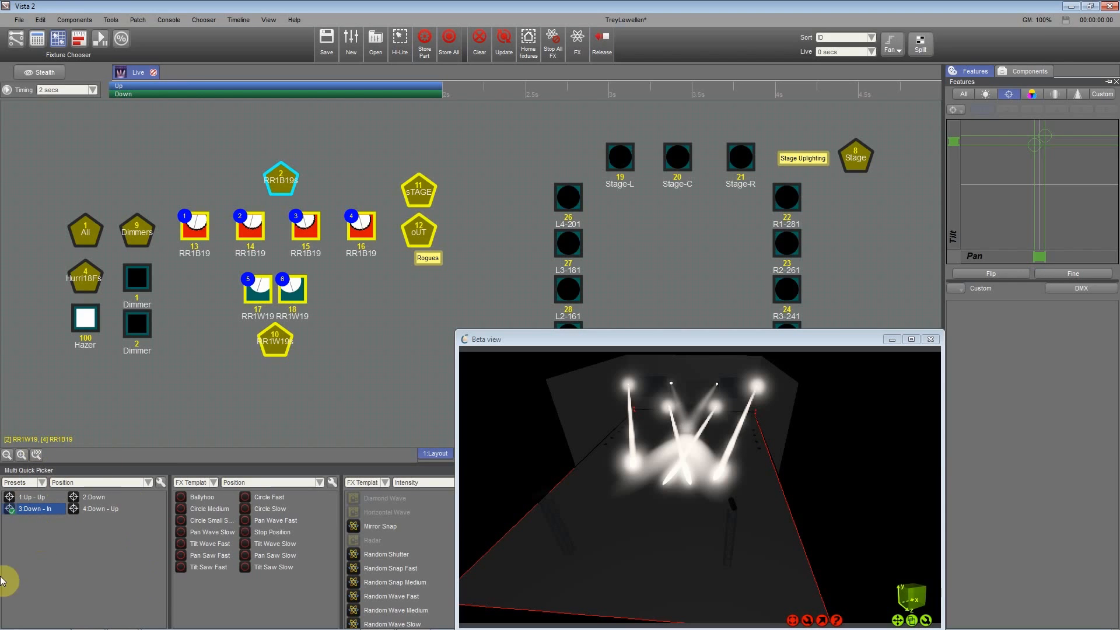
# Step: Apply the Down - Up and Down - In presets alternately to compare their beam positions in Beta view
pyautogui.click(96, 510)
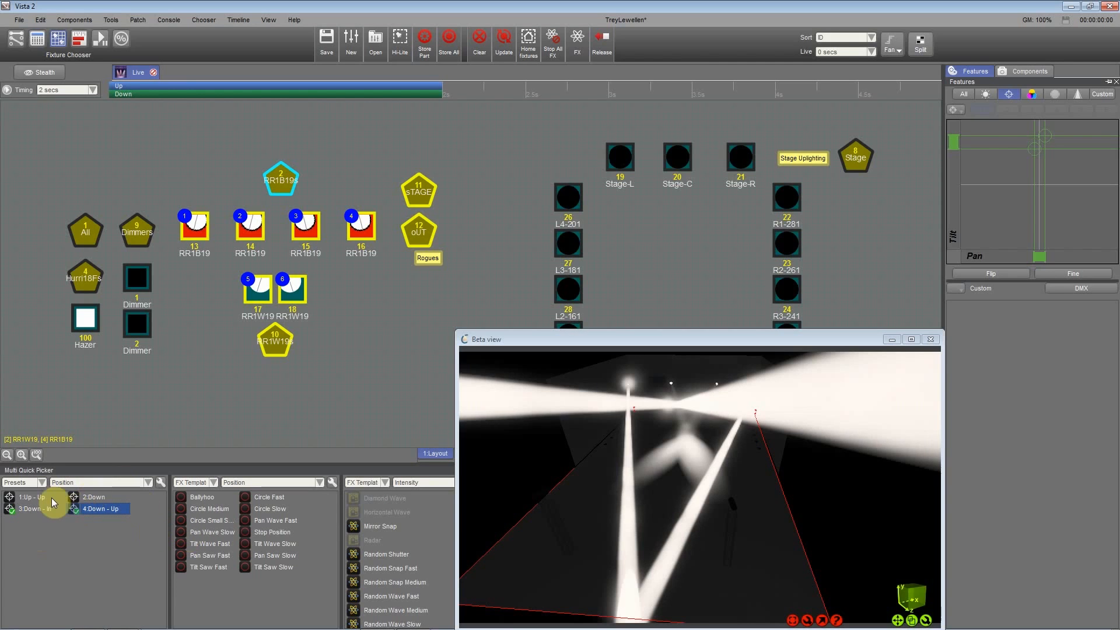
pyautogui.click(32, 509)
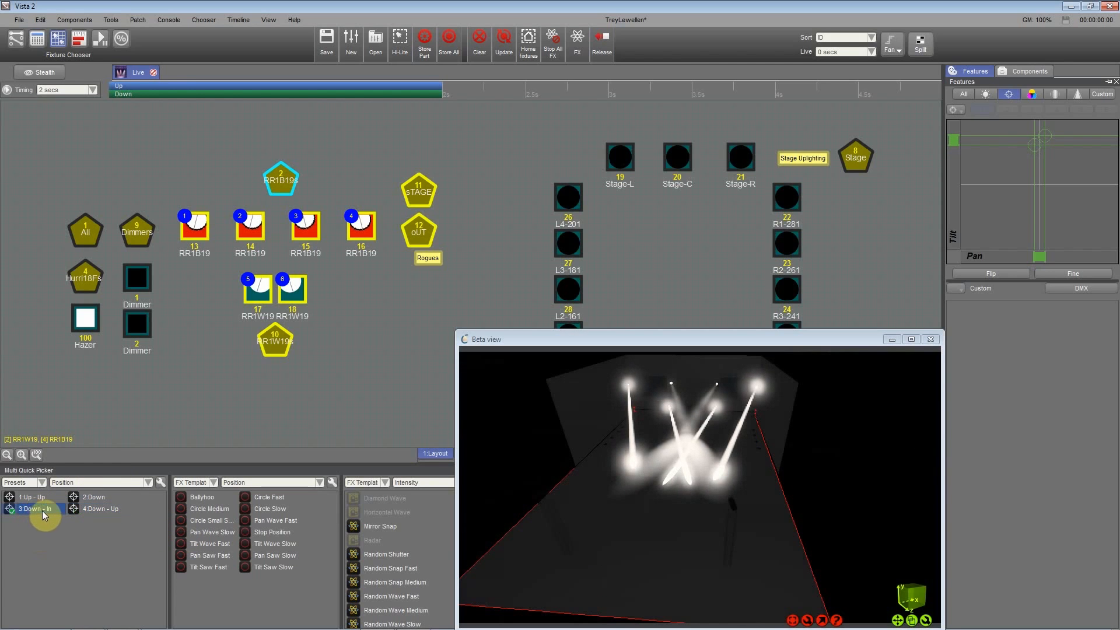
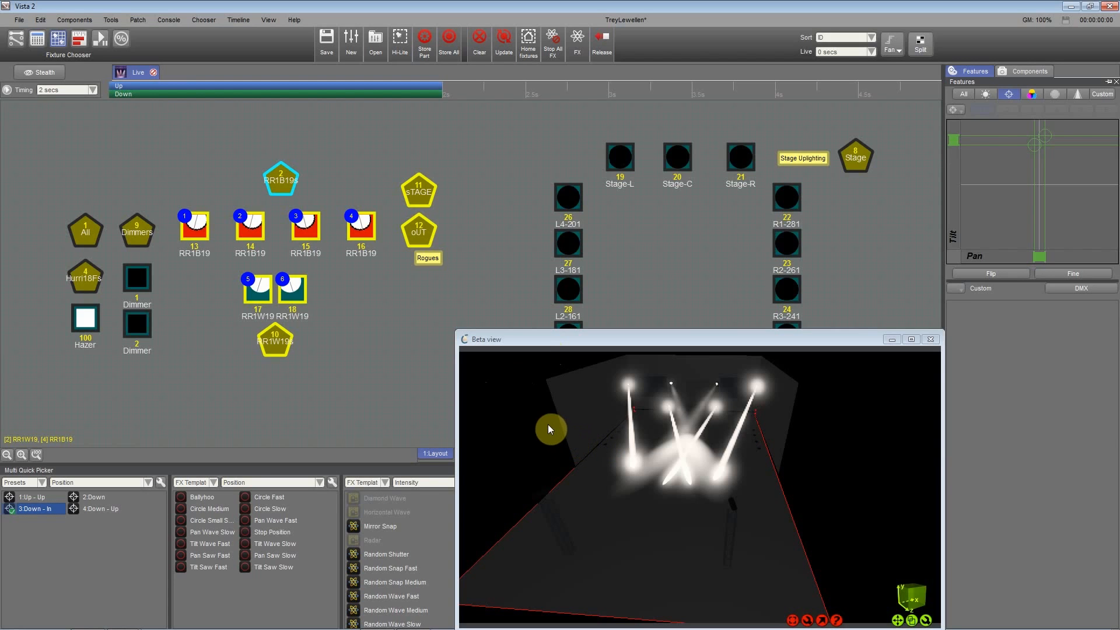
pyautogui.click(103, 509)
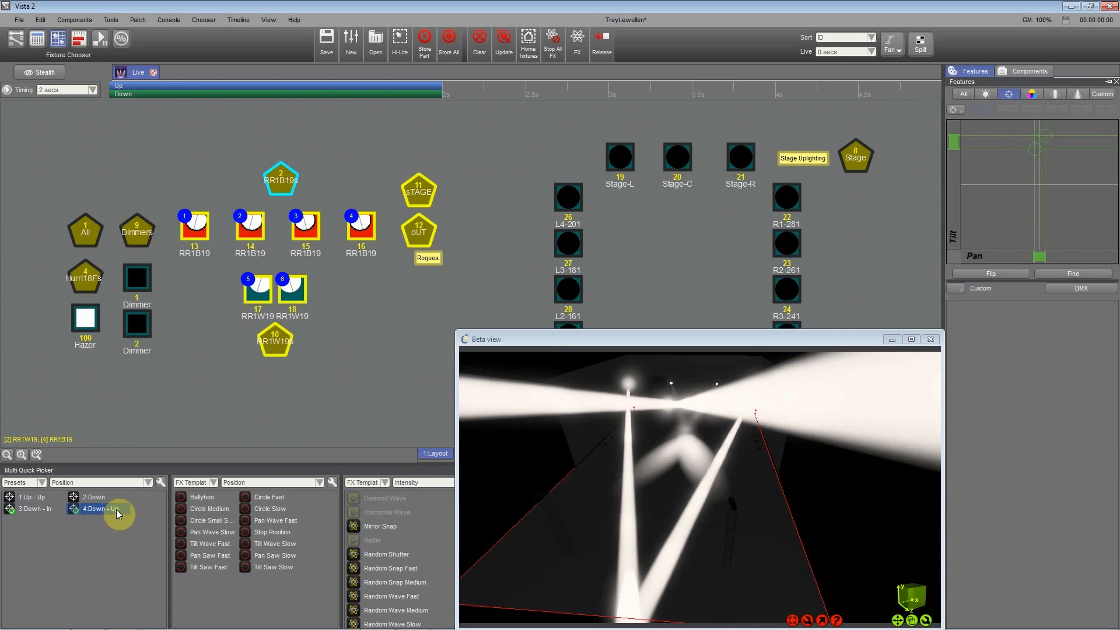
pyautogui.click(47, 509)
pyautogui.click(107, 507)
pyautogui.click(33, 510)
# Step: Delete the Down - Up position preset
pyautogui.click(112, 509)
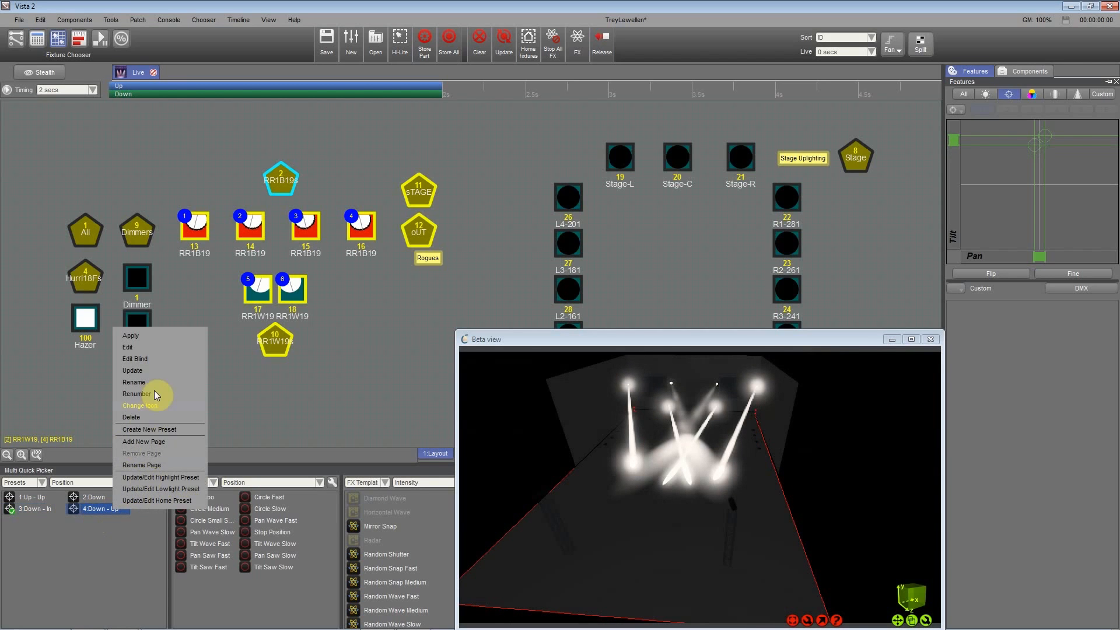
pyautogui.click(133, 417)
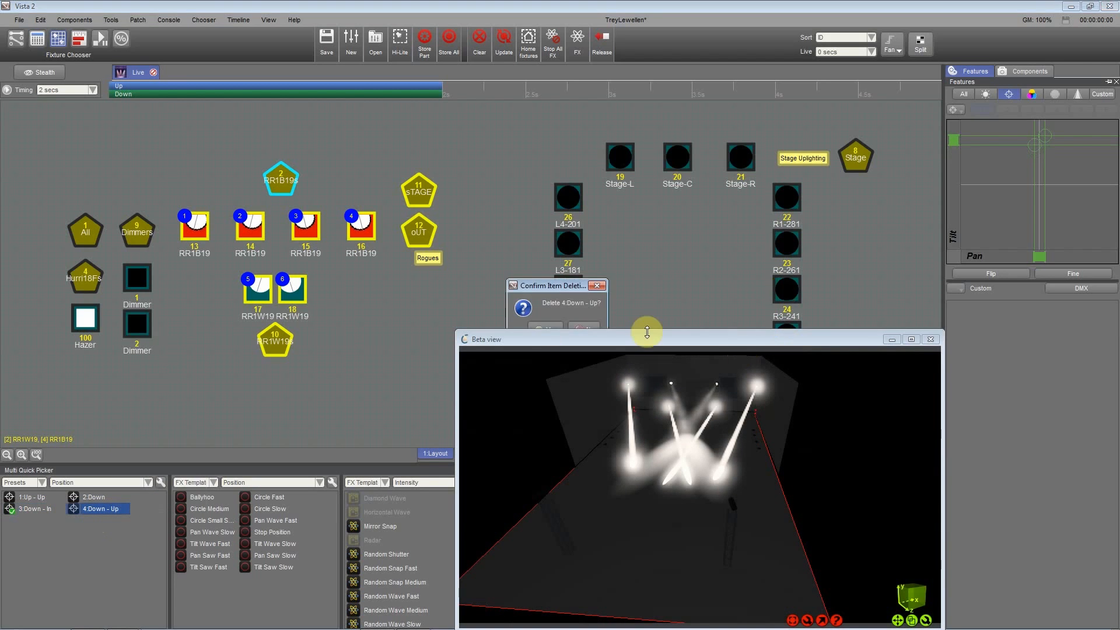
pyautogui.click(553, 327)
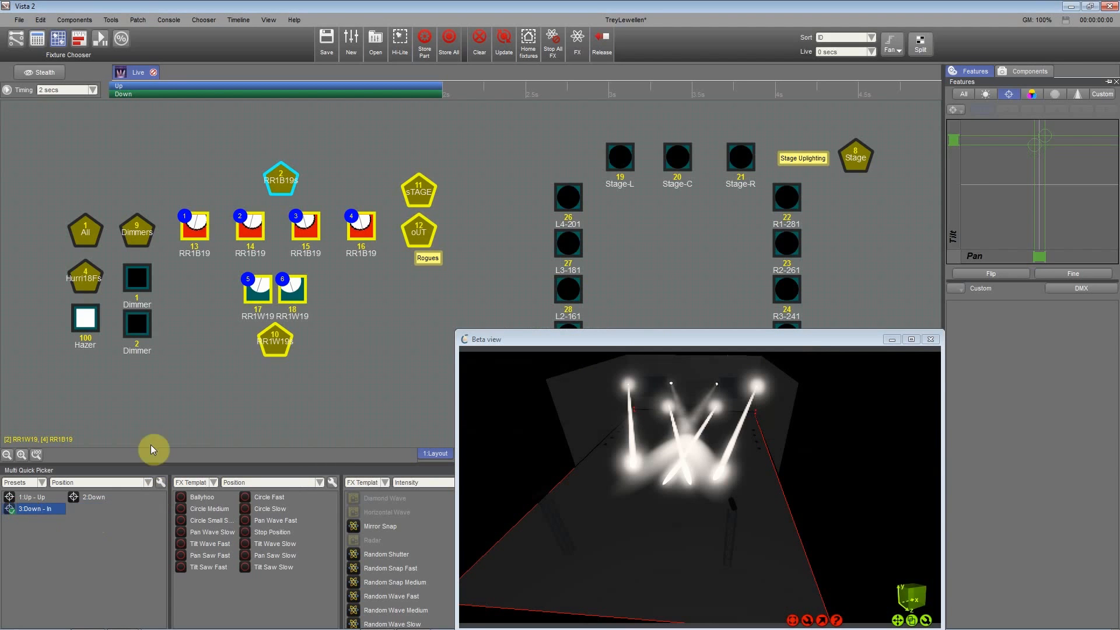
# Step: Tilt all six selected Rogues from the Down - In position so their beams point upward, and inspect them in Beta view
pyautogui.moveTo(988, 140); pyautogui.dragTo(988, 162)
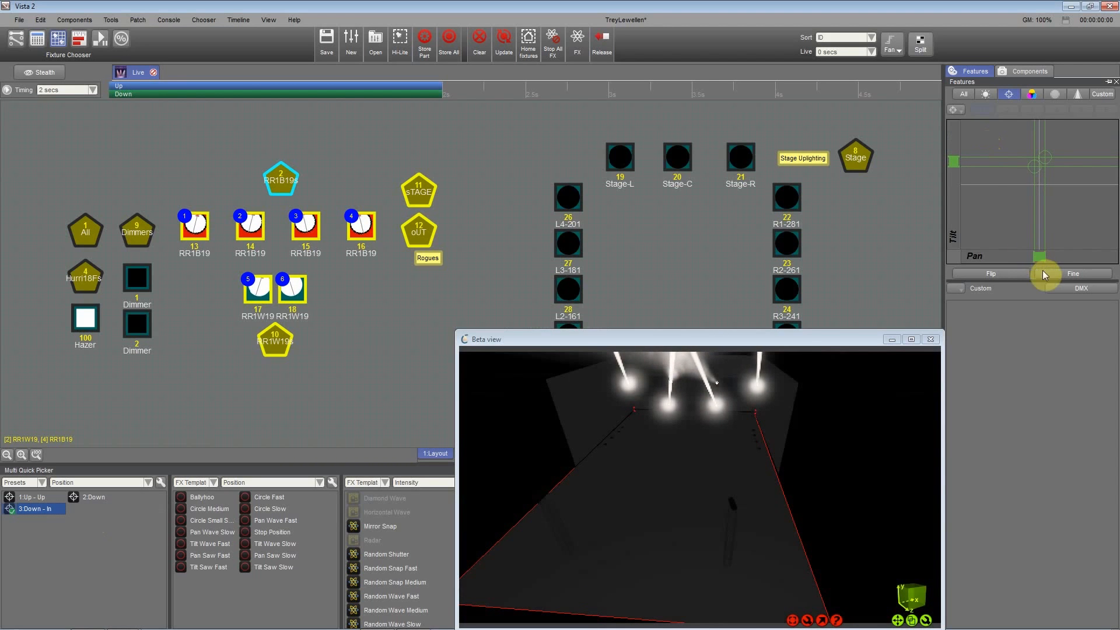
pyautogui.moveTo(671, 485); pyautogui.dragTo(705, 472, button='right')
pyautogui.scroll(-3, 652, 443)
pyautogui.scroll(5, 646, 430)
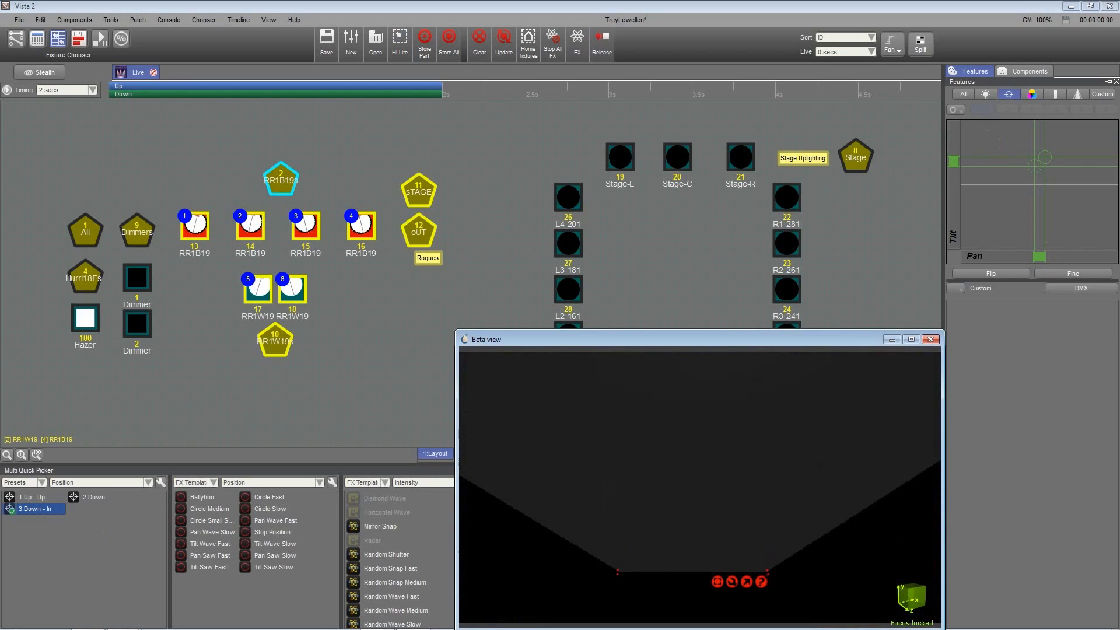
pyautogui.scroll(4, 694, 419)
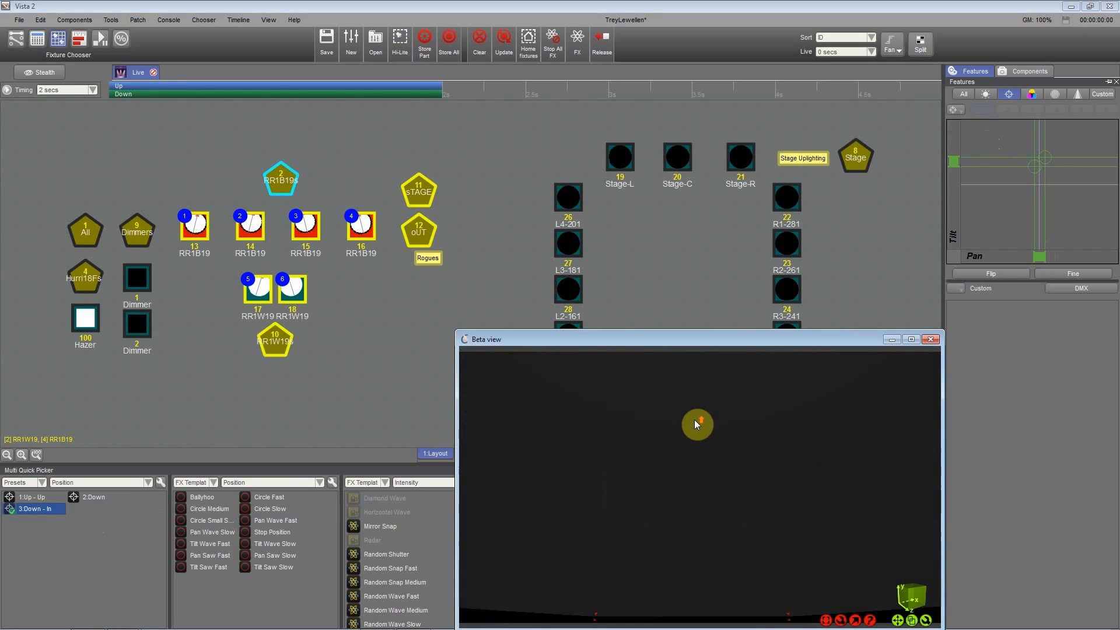
# Step: Create a position preset named "Up - In" from the six selected Rogues, with the Fixtures and Output filters set to All
pyautogui.scroll(-2, 695, 420)
pyautogui.scroll(-1, 698, 423)
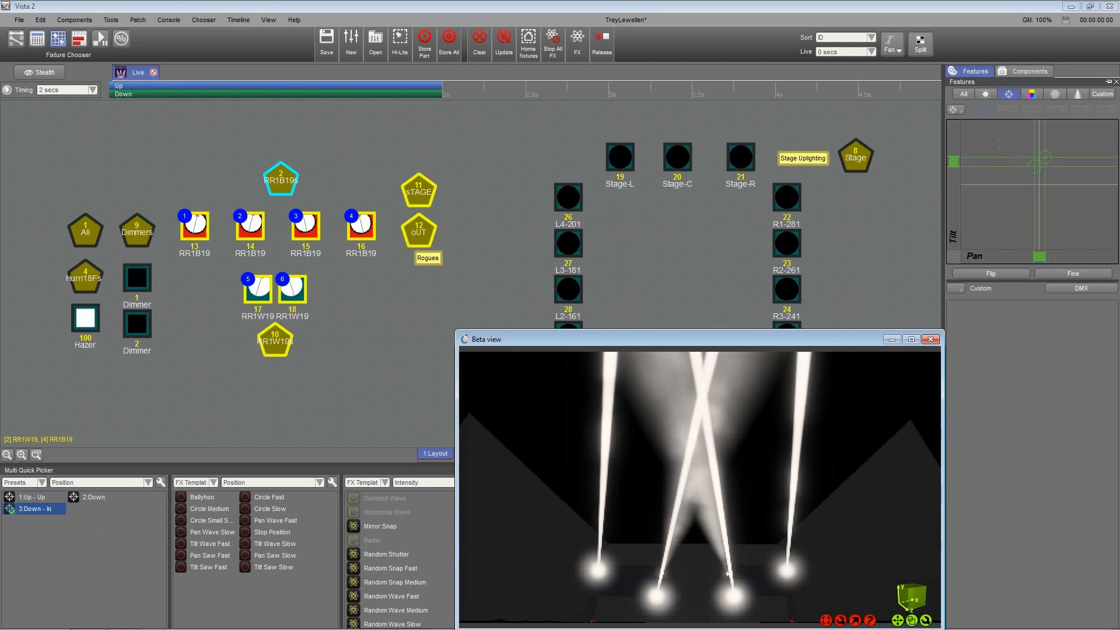
pyautogui.moveTo(697, 424); pyautogui.dragTo(699, 443, button='right')
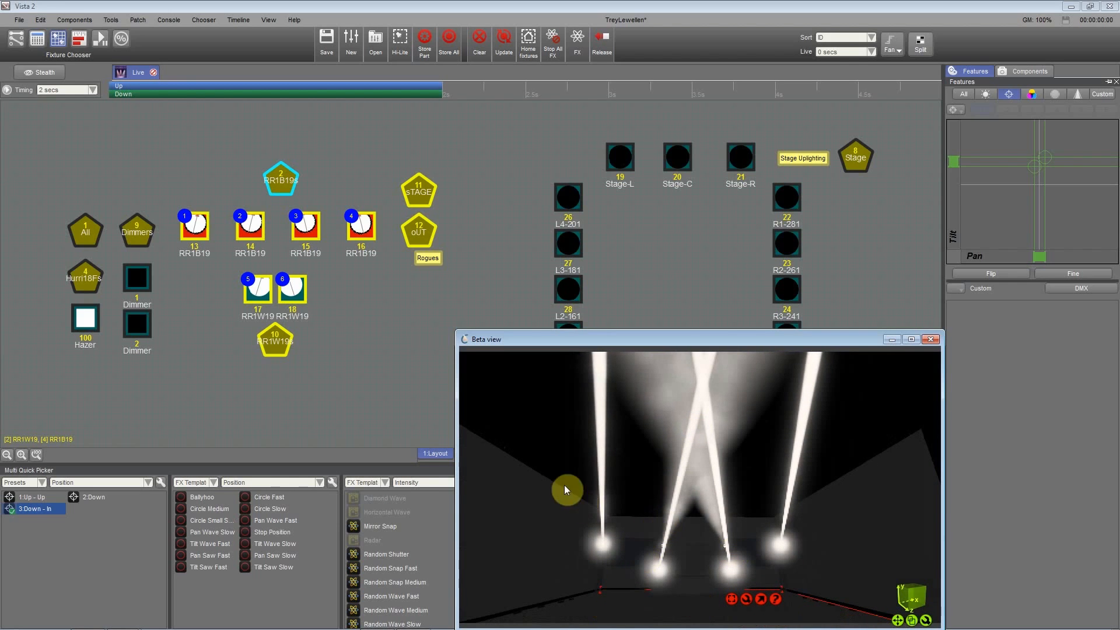
pyautogui.rightClick(86, 514)
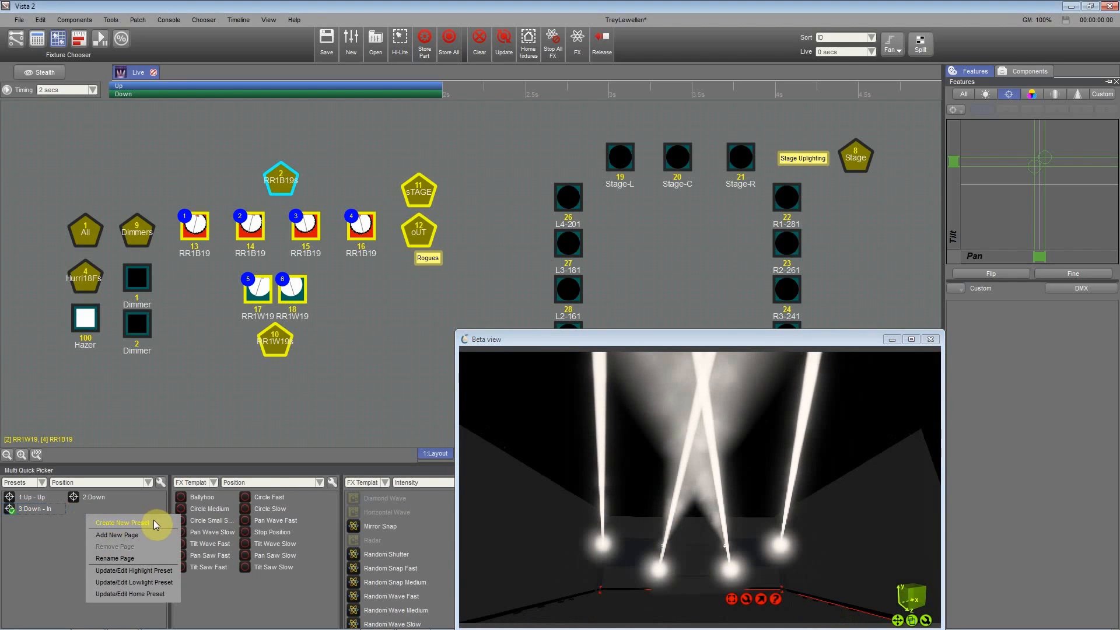
pyautogui.click(153, 520)
pyautogui.moveTo(544, 252); pyautogui.dragTo(429, 149)
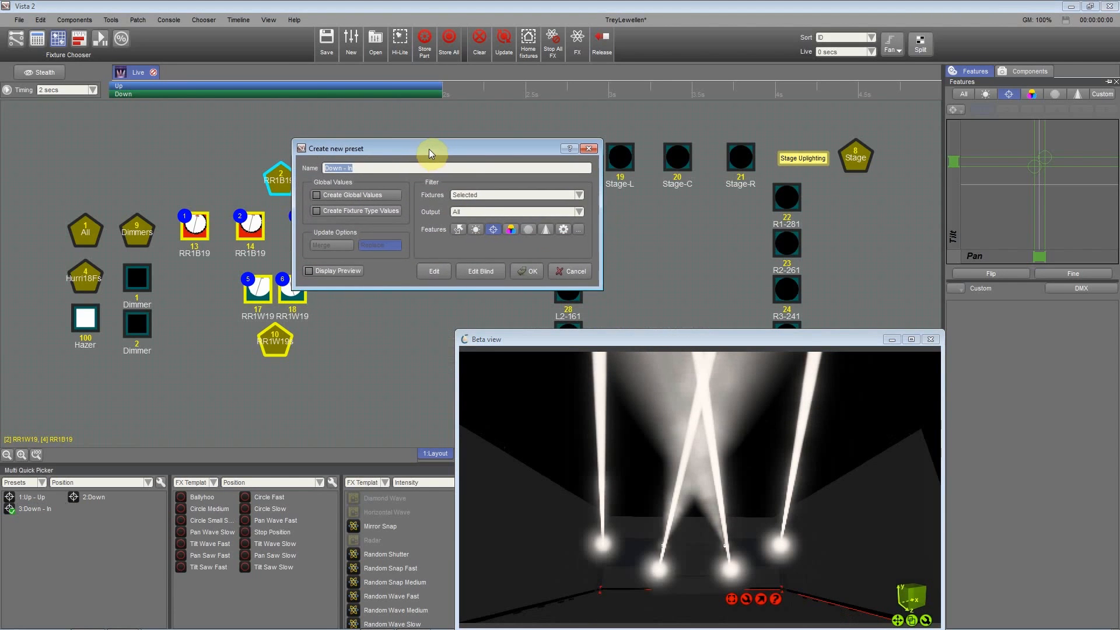
pyautogui.write('Up - In')
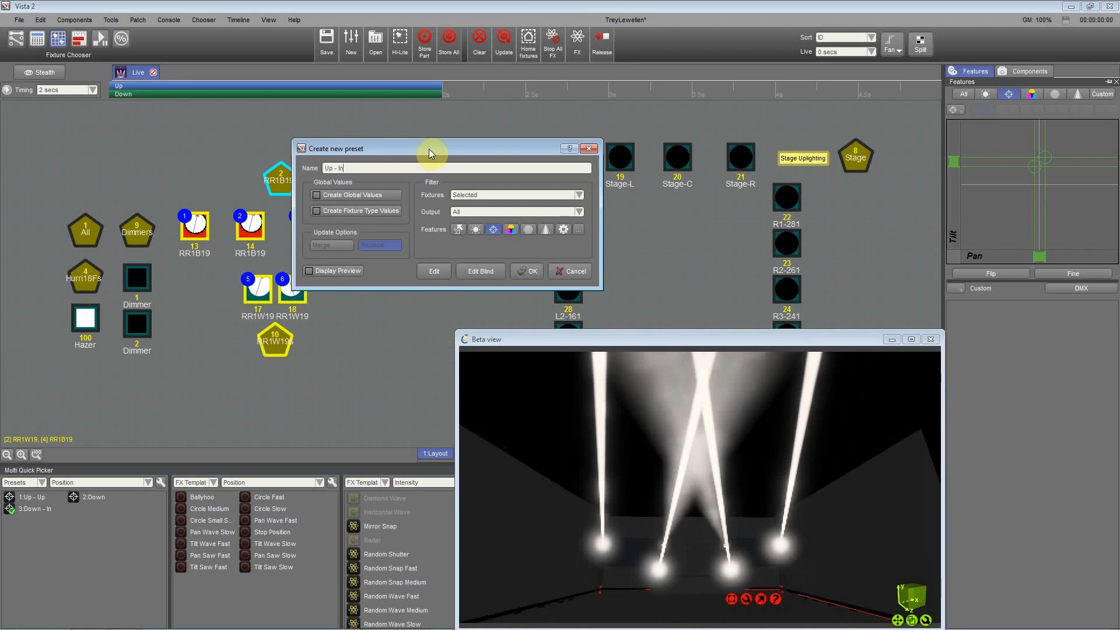
pyautogui.click(460, 213)
pyautogui.click(478, 228)
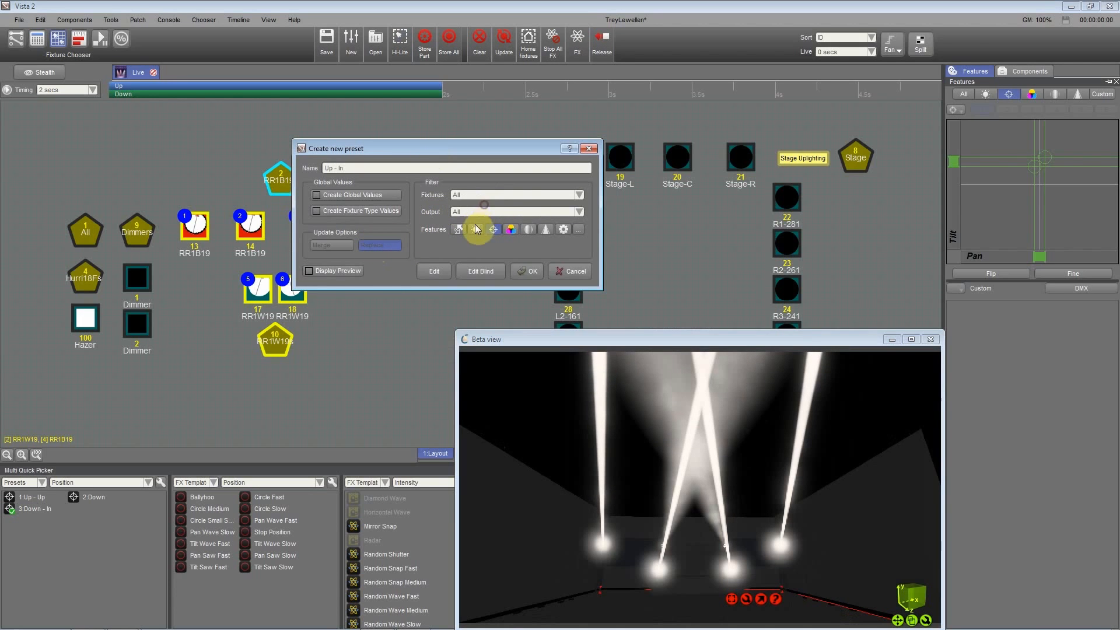
pyautogui.click(529, 271)
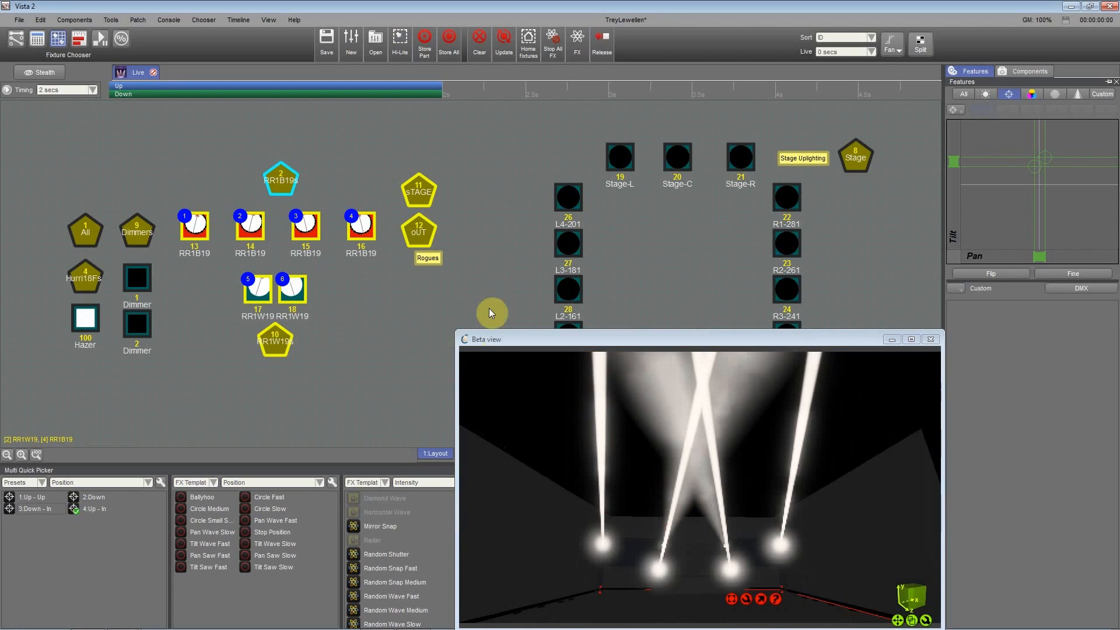
# Step: Apply the Up - Up preset to all six Rogues and spread their pan slightly using Fan from centre
pyautogui.moveTo(1039, 253); pyautogui.dragTo(1044, 256)
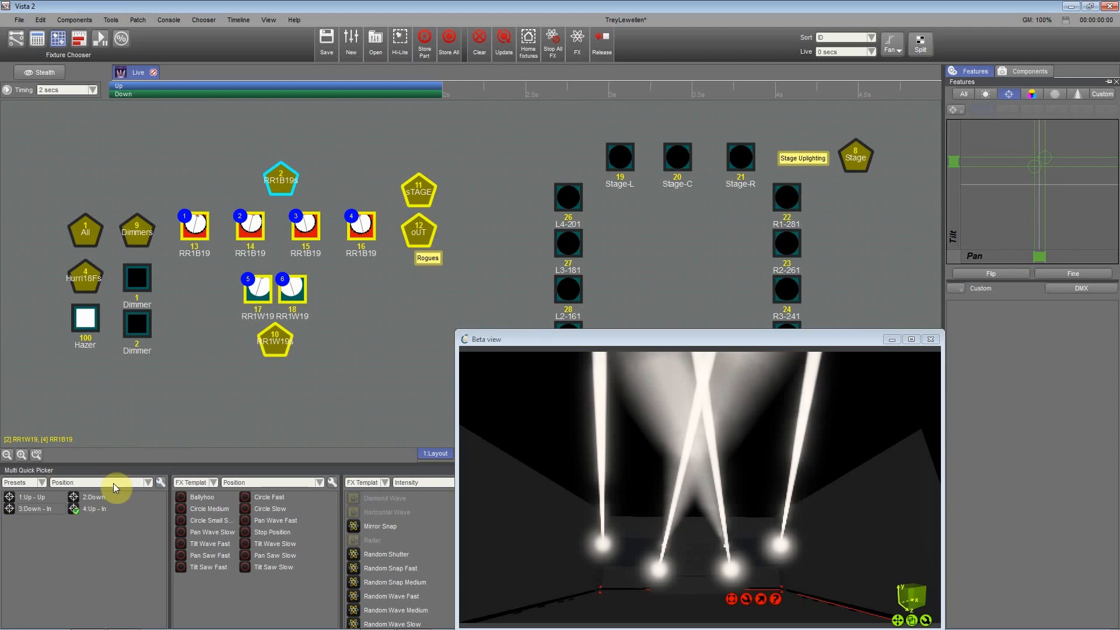
pyautogui.click(28, 498)
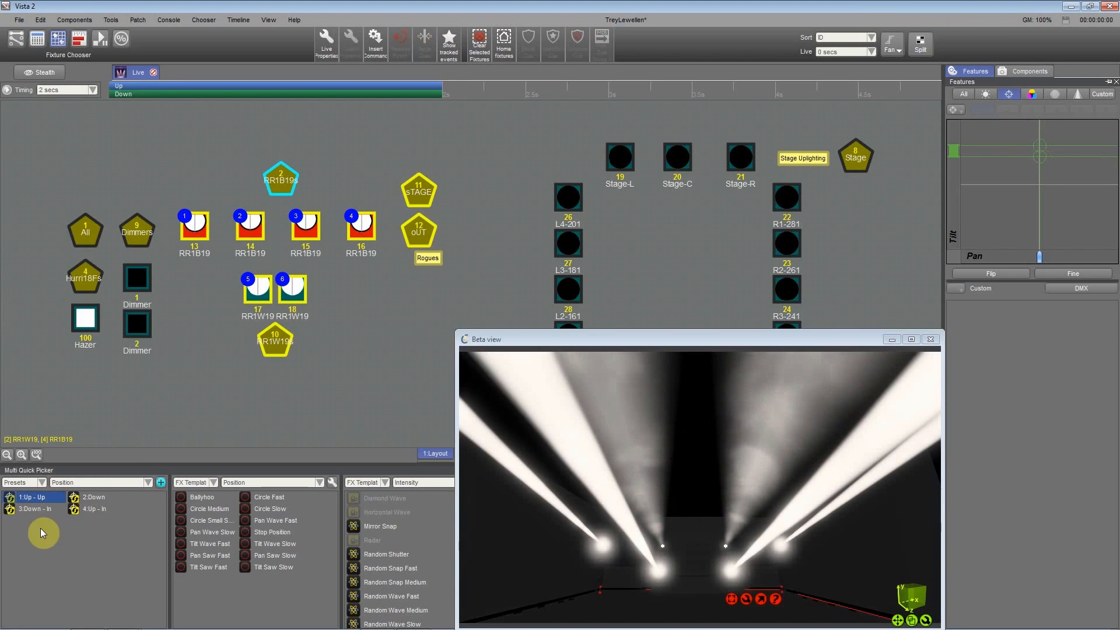
pyautogui.moveTo(1040, 255); pyautogui.dragTo(1033, 251)
pyautogui.click(892, 44)
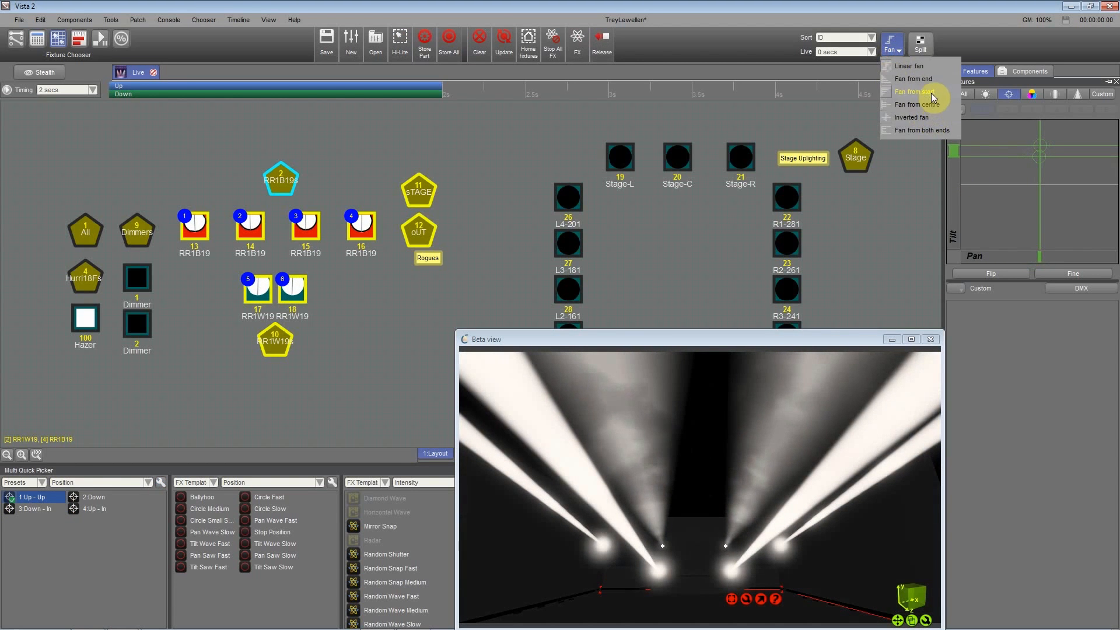
pyautogui.click(945, 107)
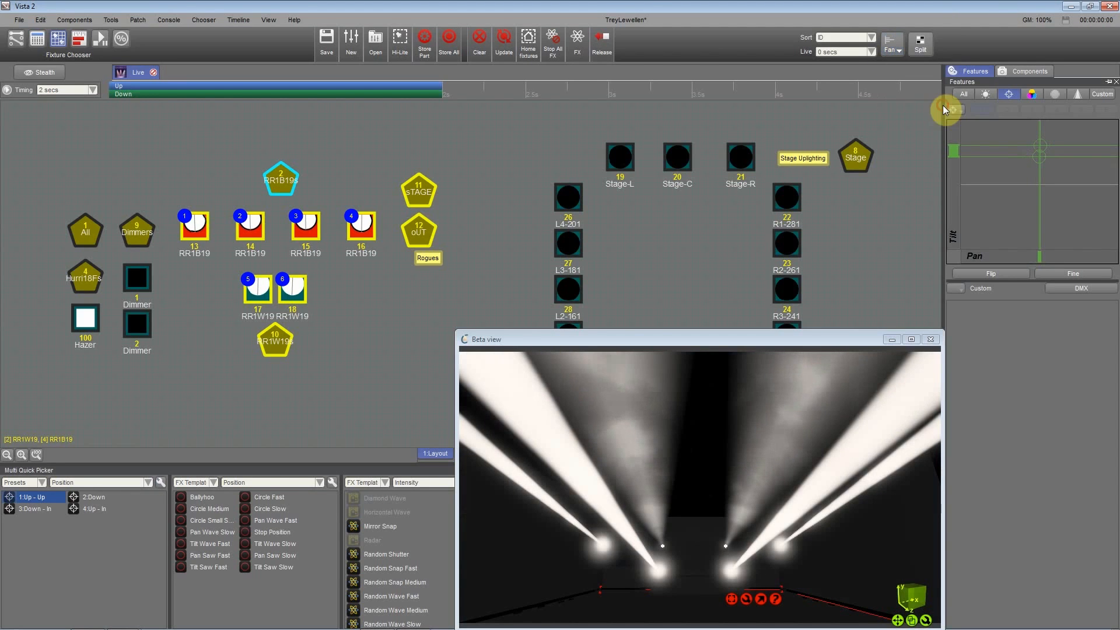
pyautogui.moveTo(1033, 259); pyautogui.dragTo(1040, 262)
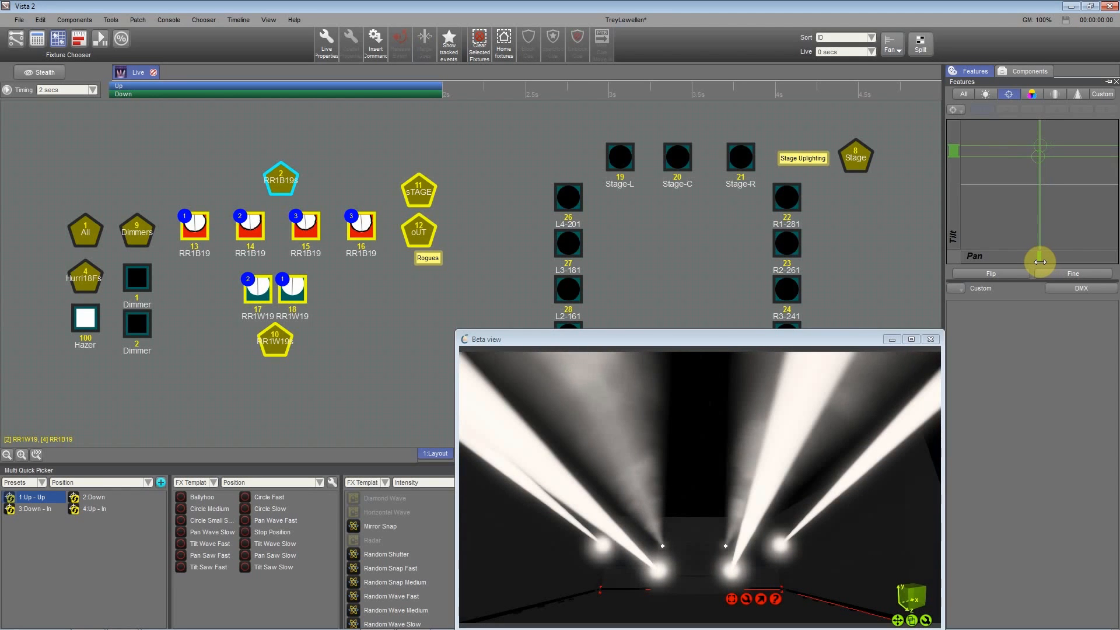
# Step: Clear the selection and reselect all six Rogues individually, starting with fixtures 17 and 18, to check their fan order
pyautogui.click(425, 345)
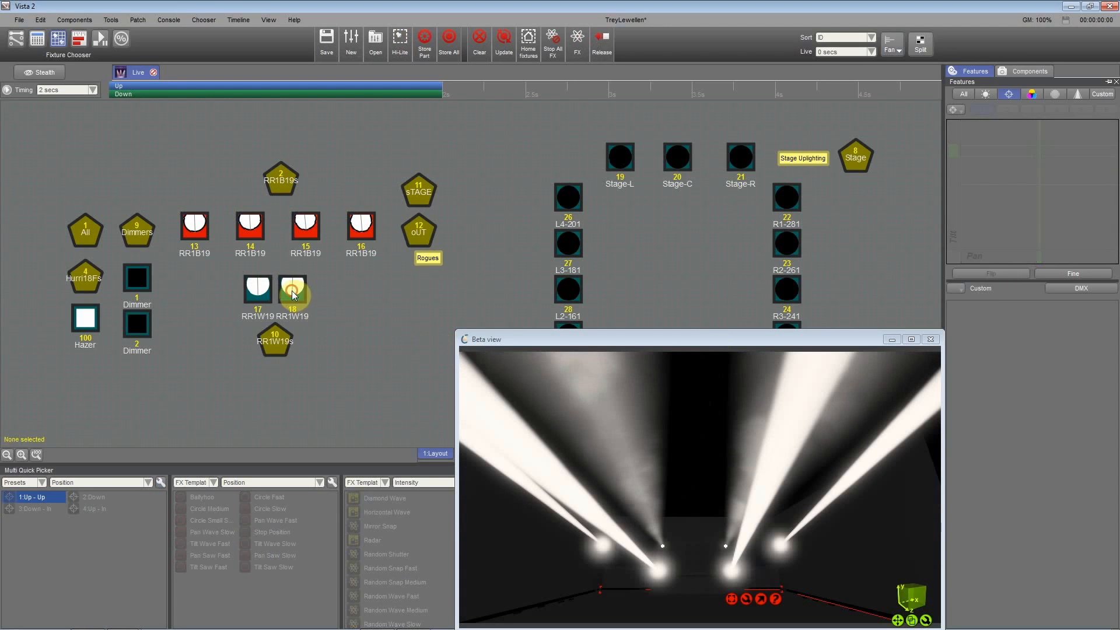
pyautogui.click(260, 298)
pyautogui.click(293, 293)
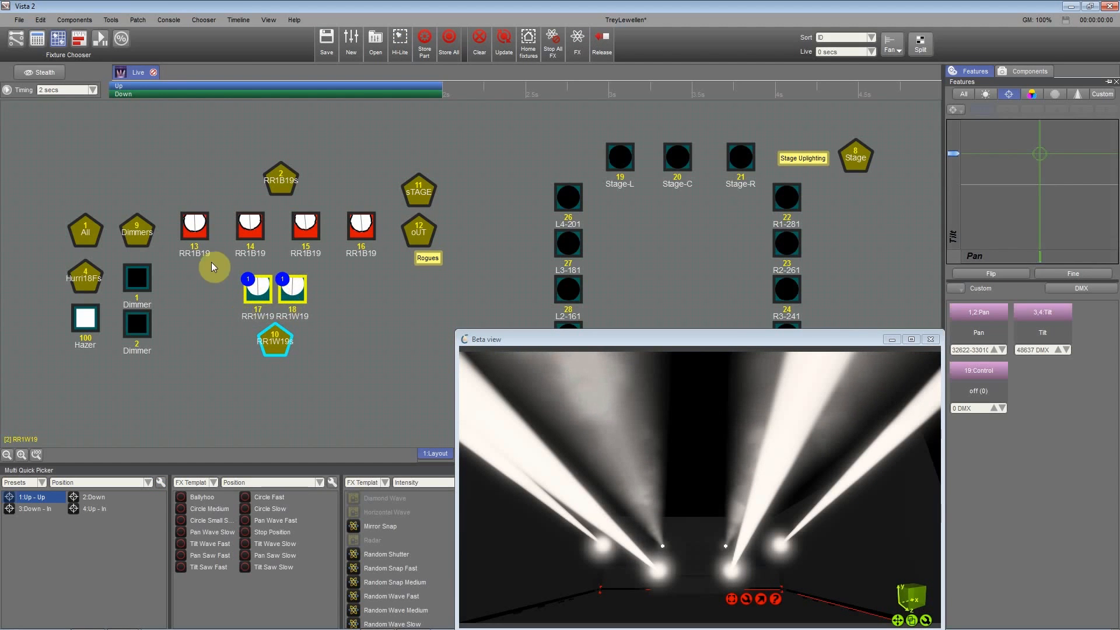
pyautogui.click(196, 236)
pyautogui.click(302, 226)
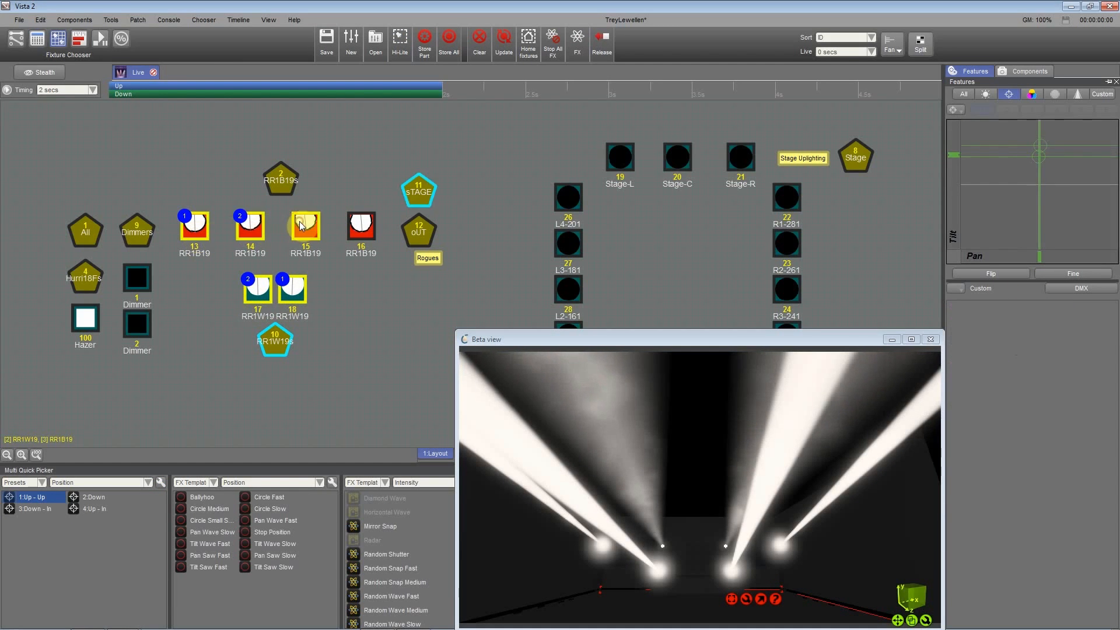
pyautogui.click(358, 226)
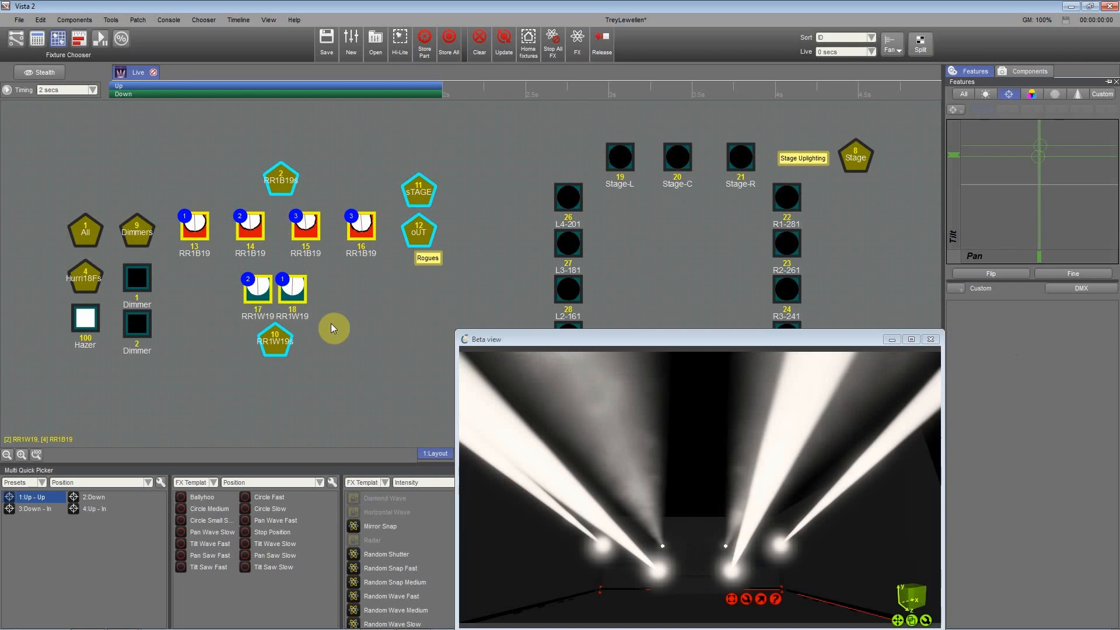
# Step: Remove fixtures 17 and 18 from the selection and set the fixture sort order to Selection
pyautogui.click(261, 294)
pyautogui.click(293, 290)
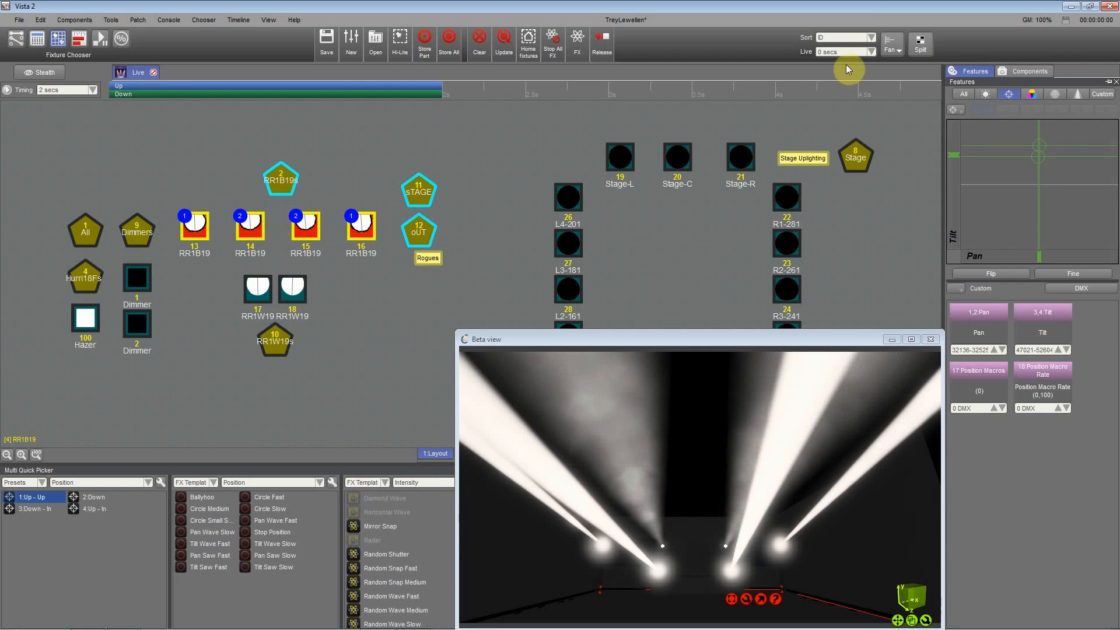
pyautogui.click(854, 39)
pyautogui.click(832, 26)
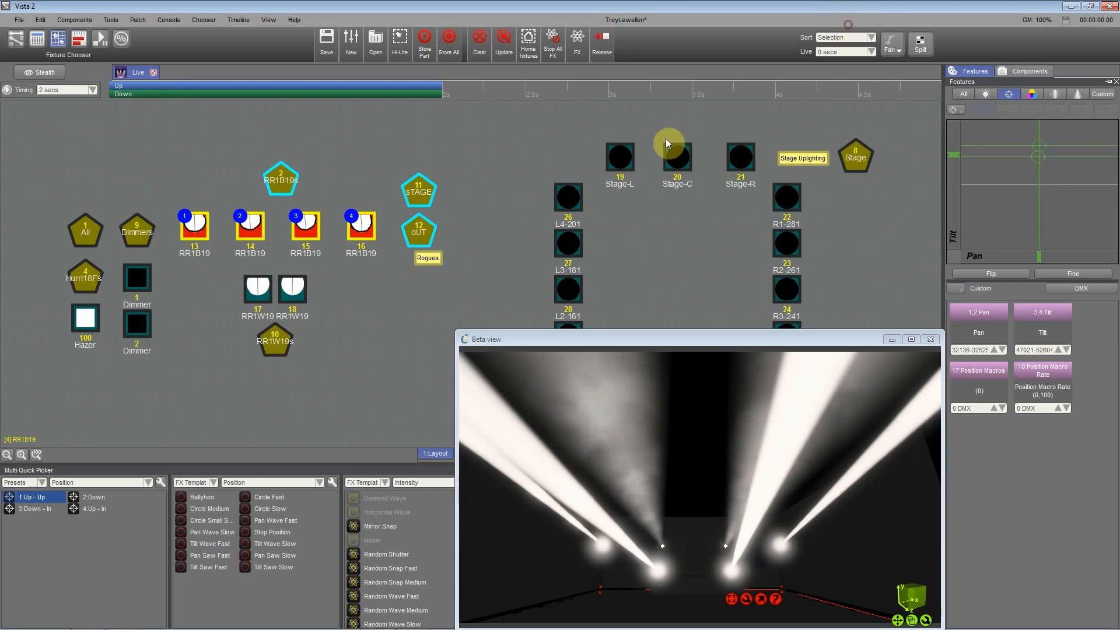
# Step: Reselect the Rogues in selection order: the RR1B19s group first, followed by fixtures 17 and 18
pyautogui.click(323, 300)
pyautogui.click(196, 227)
pyautogui.click(236, 229)
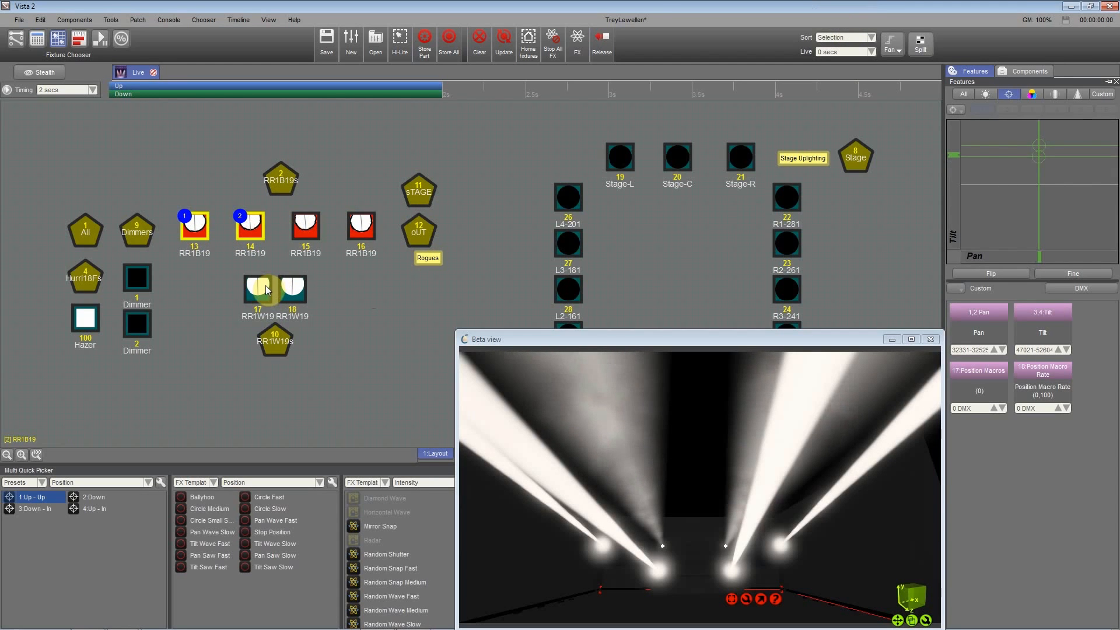
pyautogui.click(311, 264)
pyautogui.click(195, 226)
pyautogui.click(359, 222)
pyautogui.click(389, 204)
pyautogui.click(278, 182)
pyautogui.click(257, 288)
pyautogui.click(292, 288)
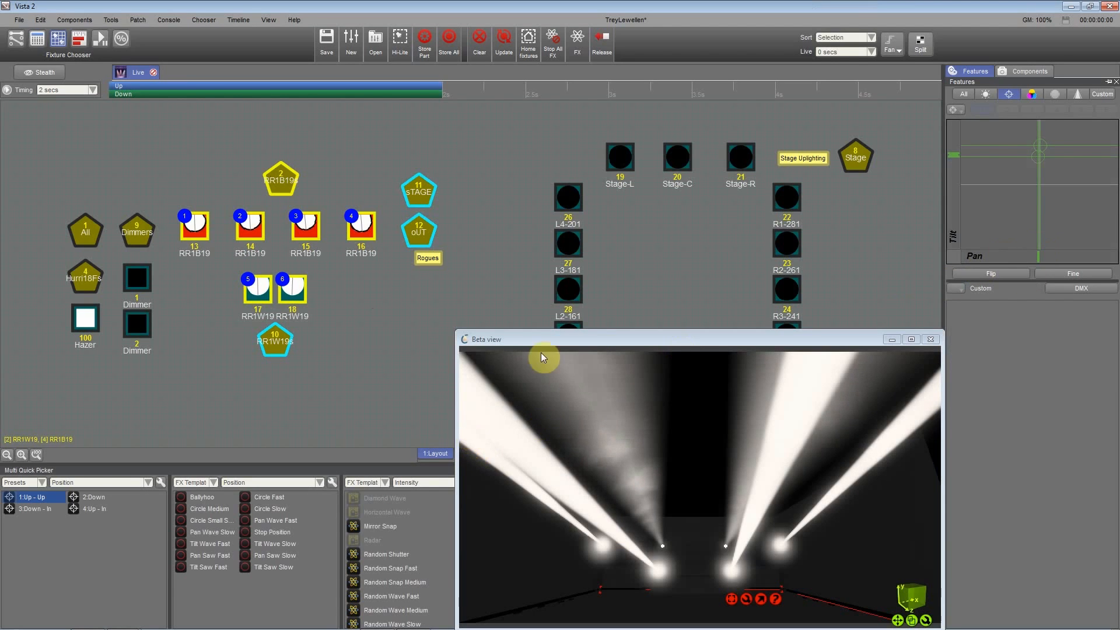
# Step: Set the fixture sort order to Position and include the RR1W19s group in the selection
pyautogui.click(863, 45)
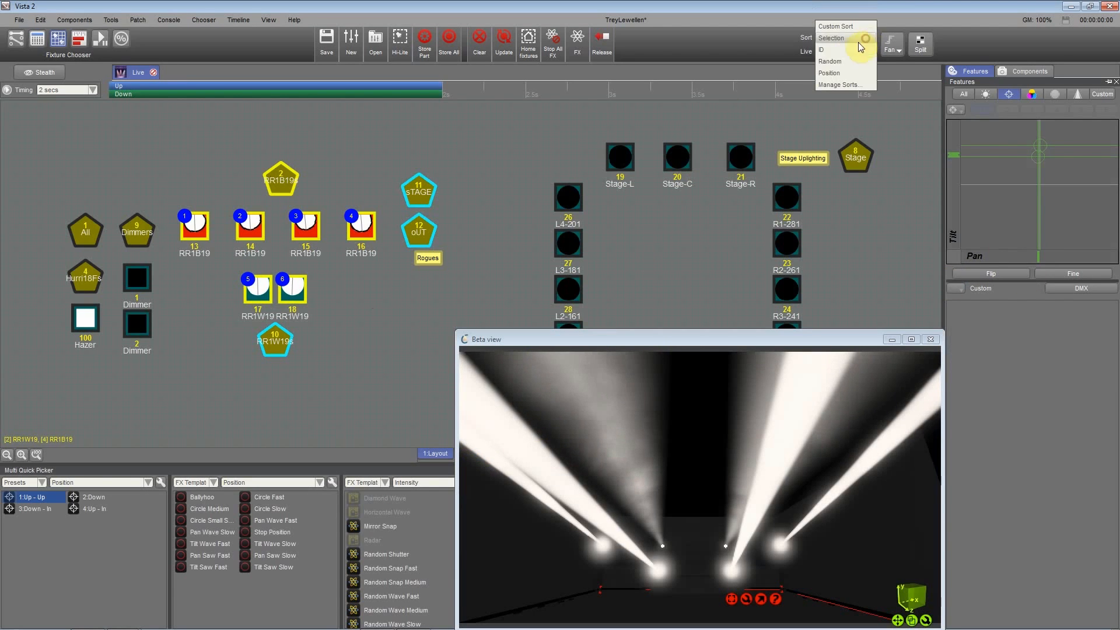
pyautogui.click(846, 73)
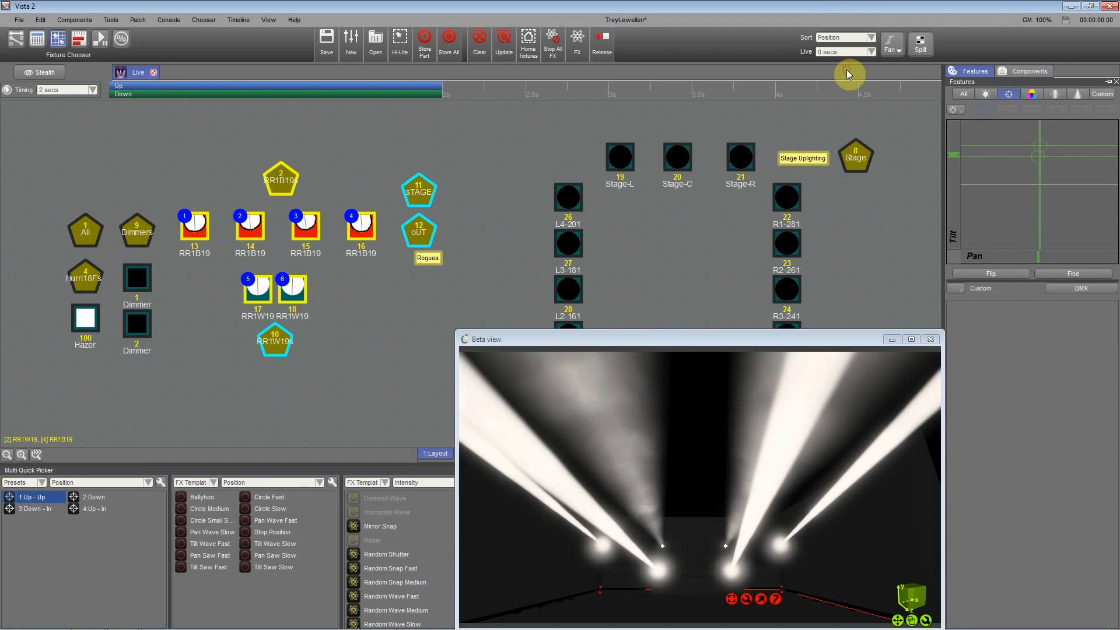
pyautogui.click(279, 345)
pyautogui.click(279, 346)
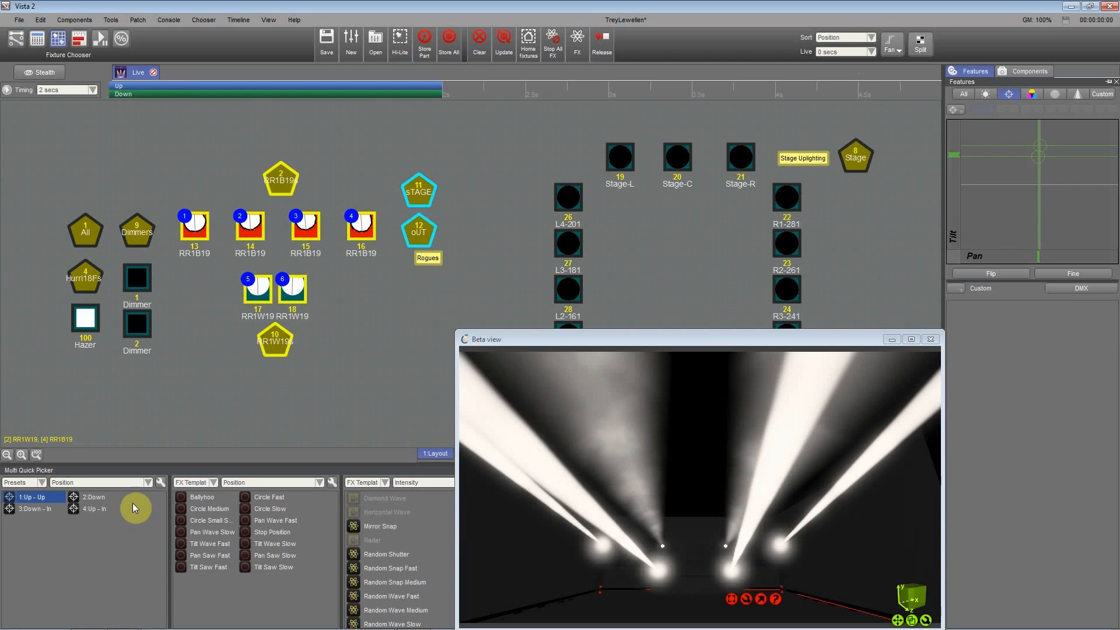
# Step: Try fanning and shifting the pan of all six Rogues while viewing them from above, and undo both pan changes
pyautogui.click(61, 512)
pyautogui.moveTo(1037, 257)
pyautogui.mouseDown()
pyautogui.moveTo(1050, 260)
pyautogui.moveTo(1033, 263)
pyautogui.mouseUp()
pyautogui.moveTo(807, 502); pyautogui.dragTo(799, 575, button='right')
pyautogui.scroll(-3, 725, 493)
pyautogui.moveTo(725, 493); pyautogui.dragTo(722, 497, button='right')
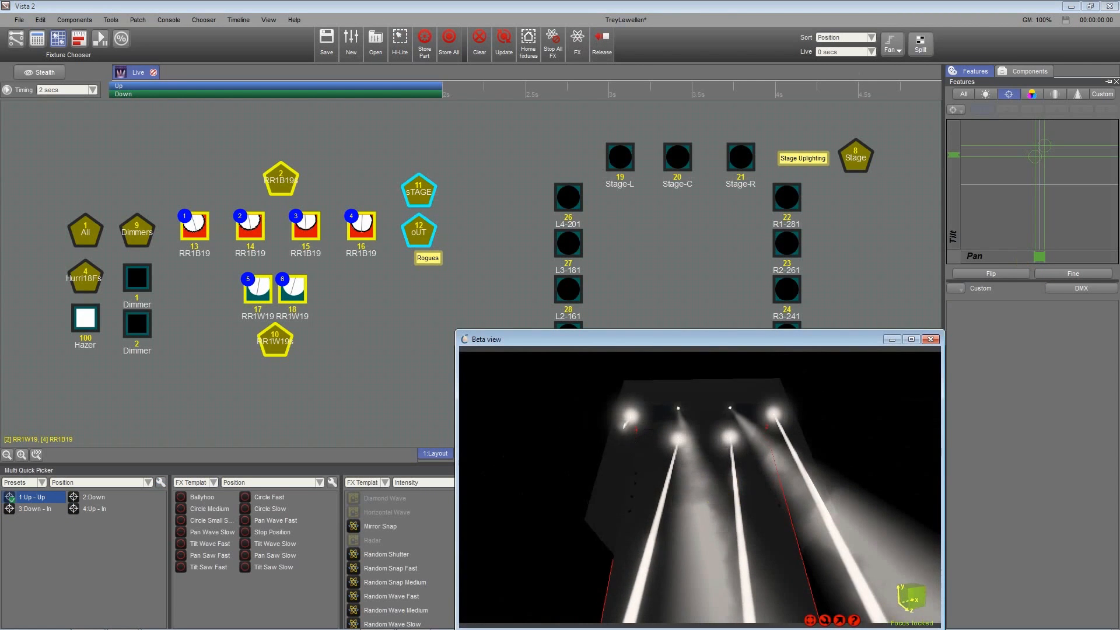
pyautogui.moveTo(1045, 258); pyautogui.dragTo(1050, 263)
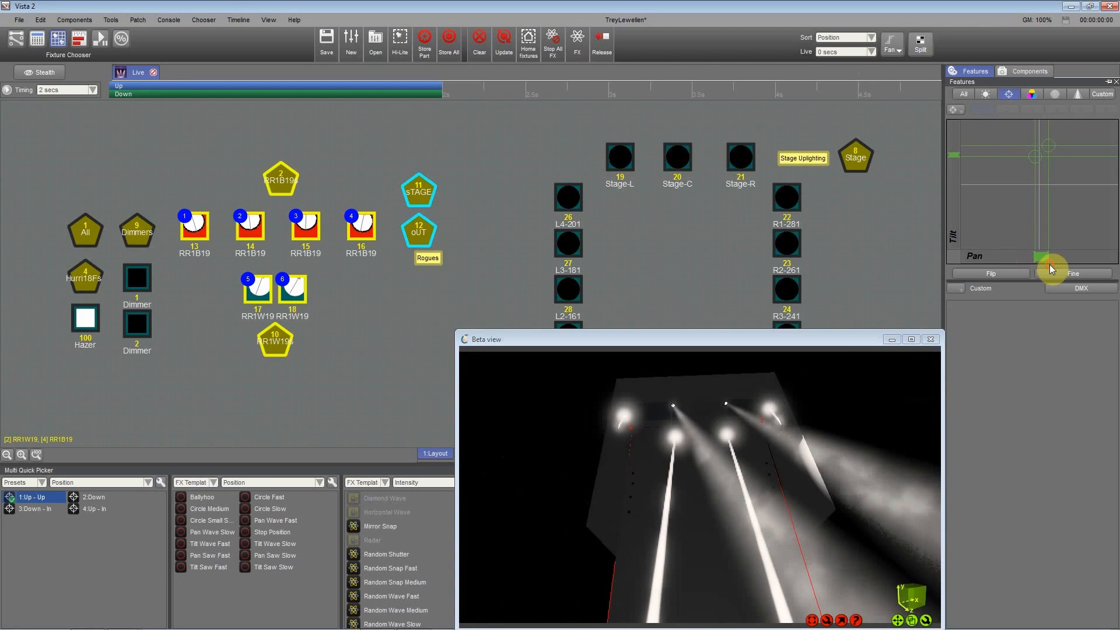
pyautogui.click(330, 325)
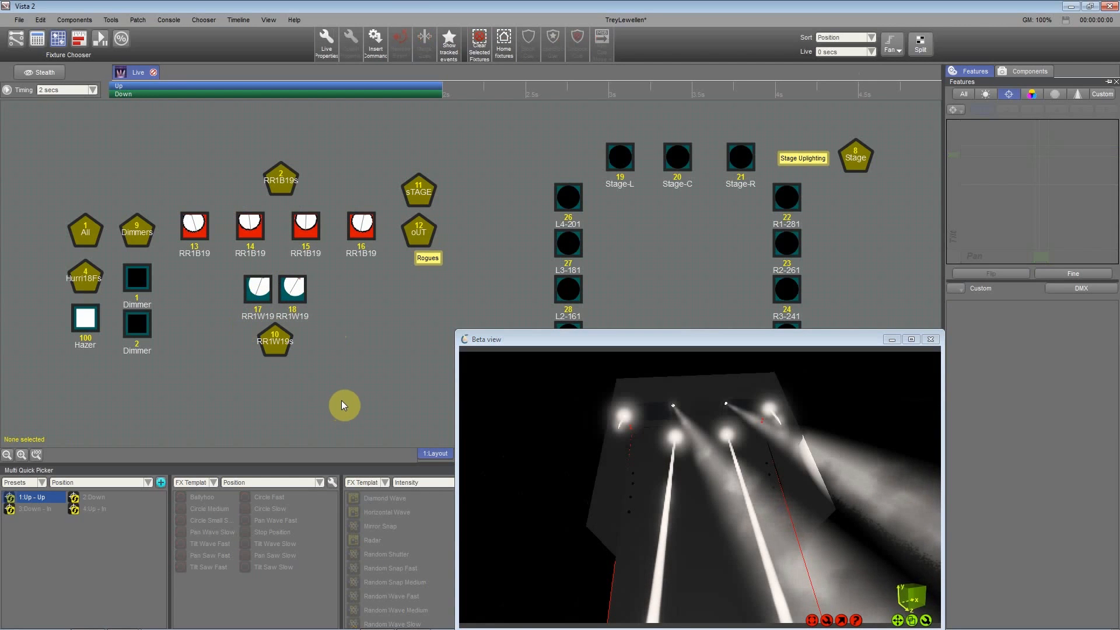
pyautogui.hotkey('ctrl', 'z')
pyautogui.hotkey('ctrl', 'z')
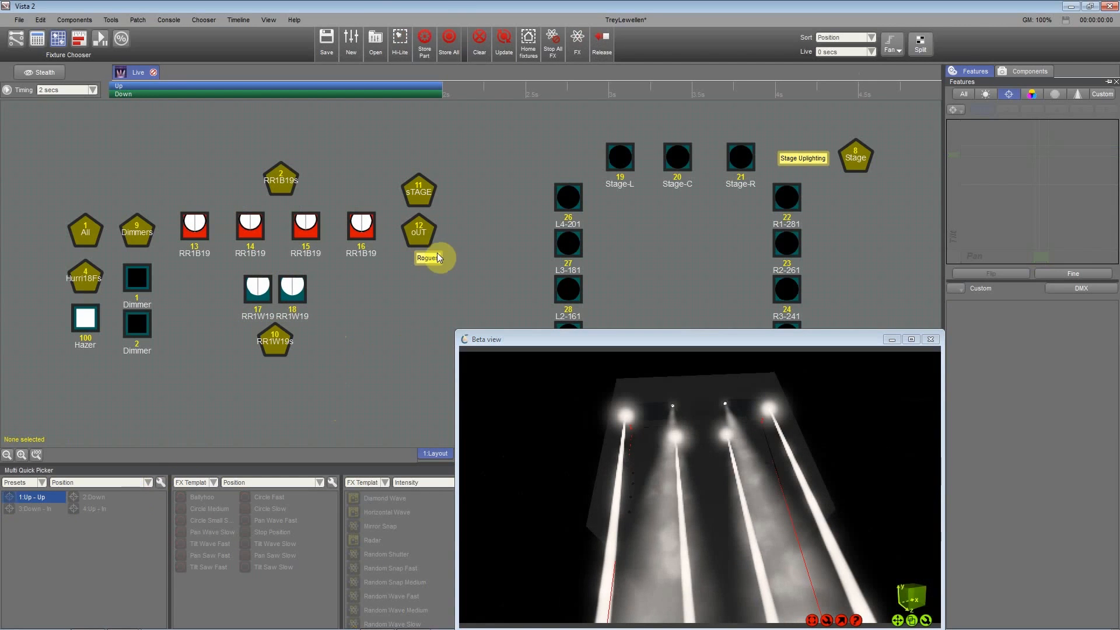
# Step: Select the RR1B19s group, apply the Up - In preset, and view its beams from the front in Beta view
pyautogui.click(282, 181)
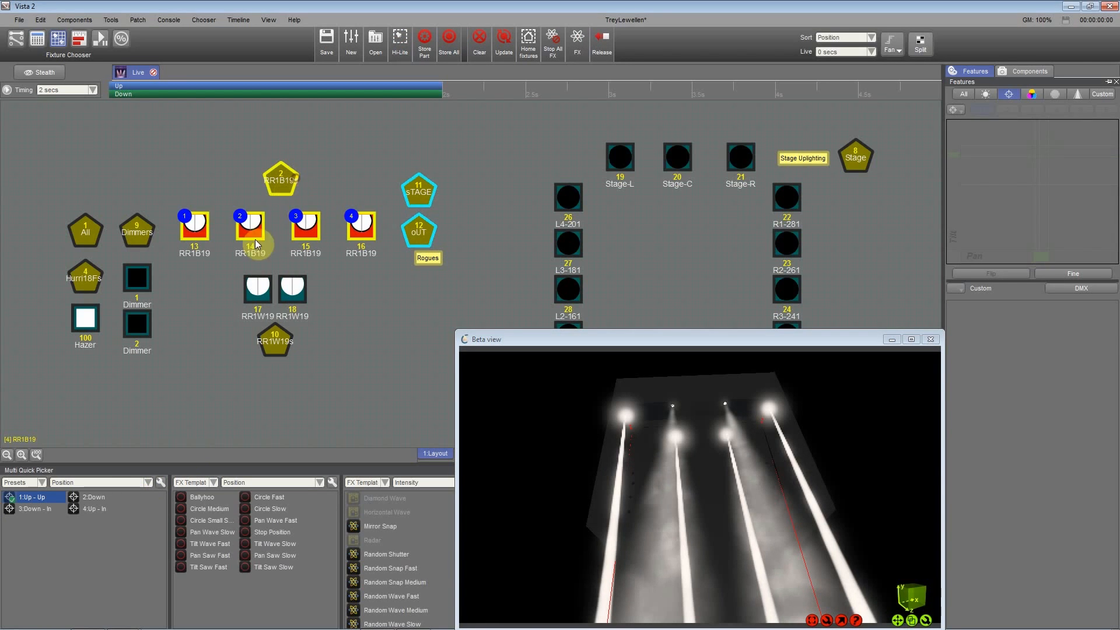
pyautogui.click(99, 507)
pyautogui.moveTo(688, 496); pyautogui.dragTo(700, 408)
pyautogui.moveTo(695, 454); pyautogui.dragTo(686, 521)
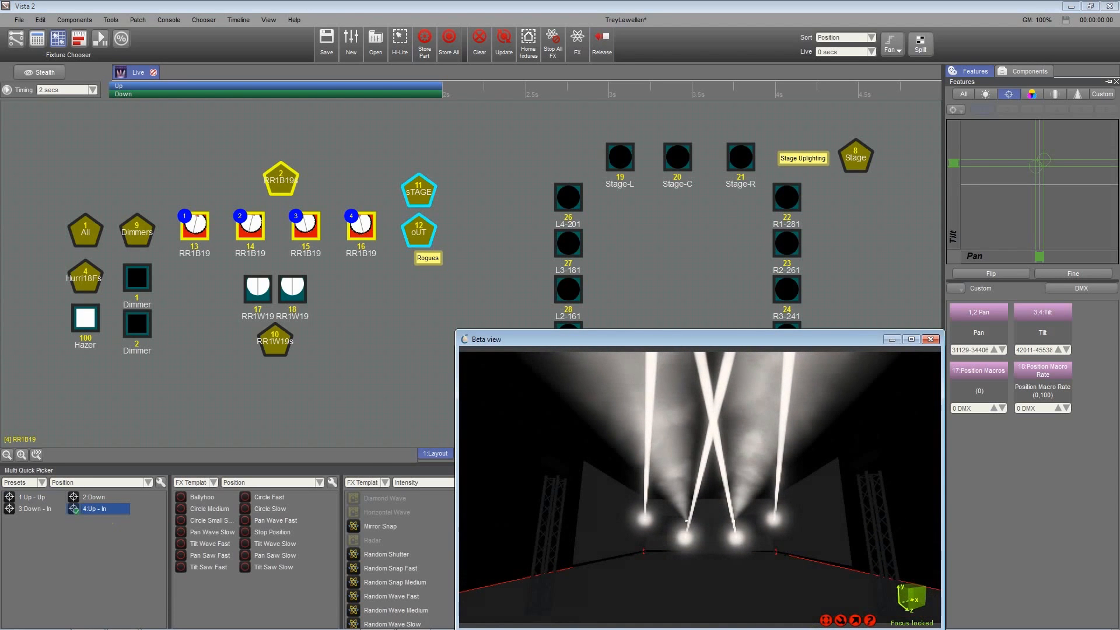
# Step: Show the position values in Units and inspect the pan and tilt of fixtures 14, 15, 16 and 13 individually
pyautogui.click(332, 303)
pyautogui.click(251, 226)
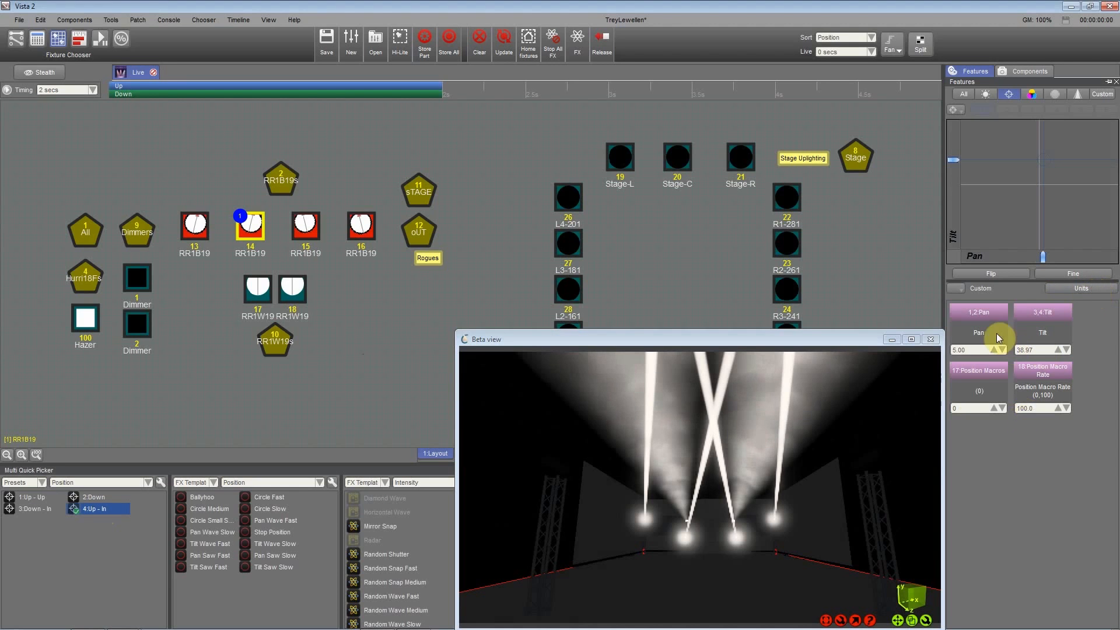
pyautogui.click(304, 226)
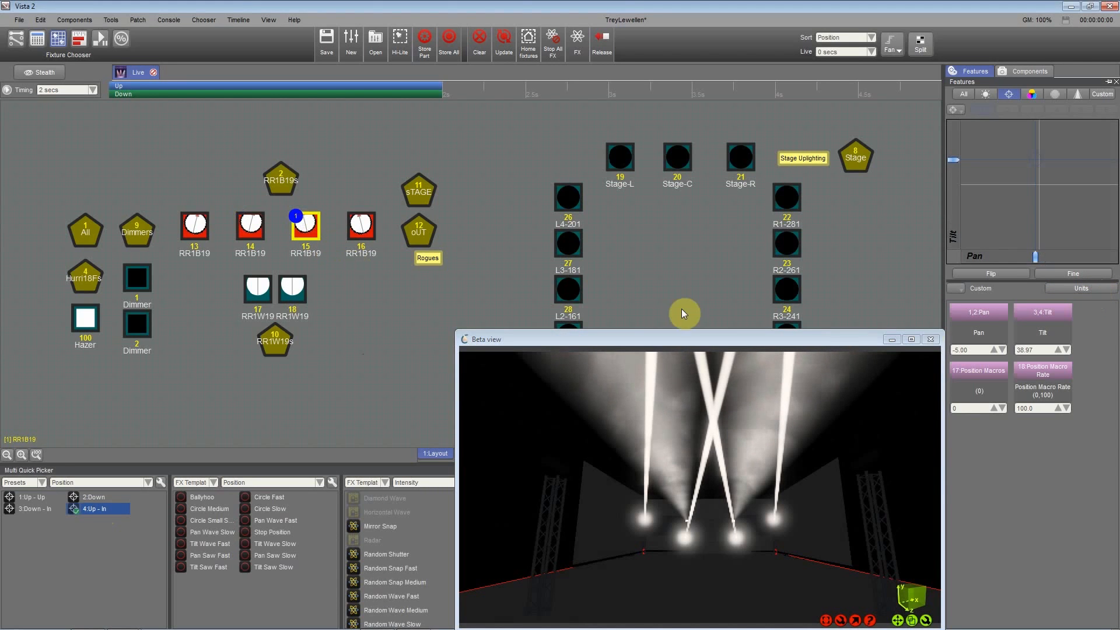
pyautogui.click(258, 232)
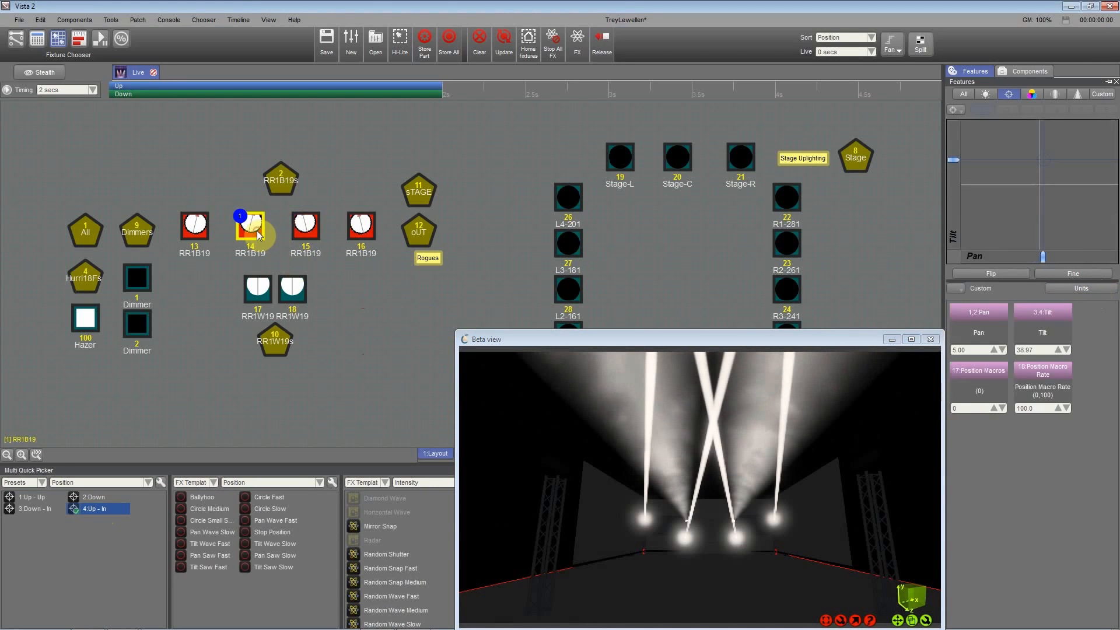
pyautogui.click(355, 242)
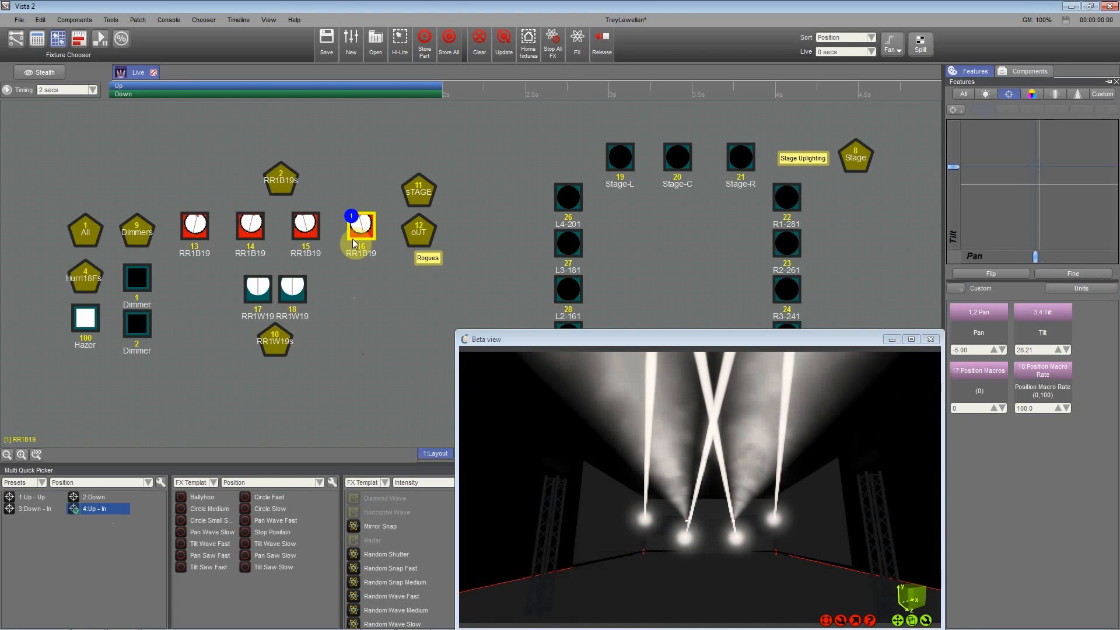
pyautogui.click(204, 226)
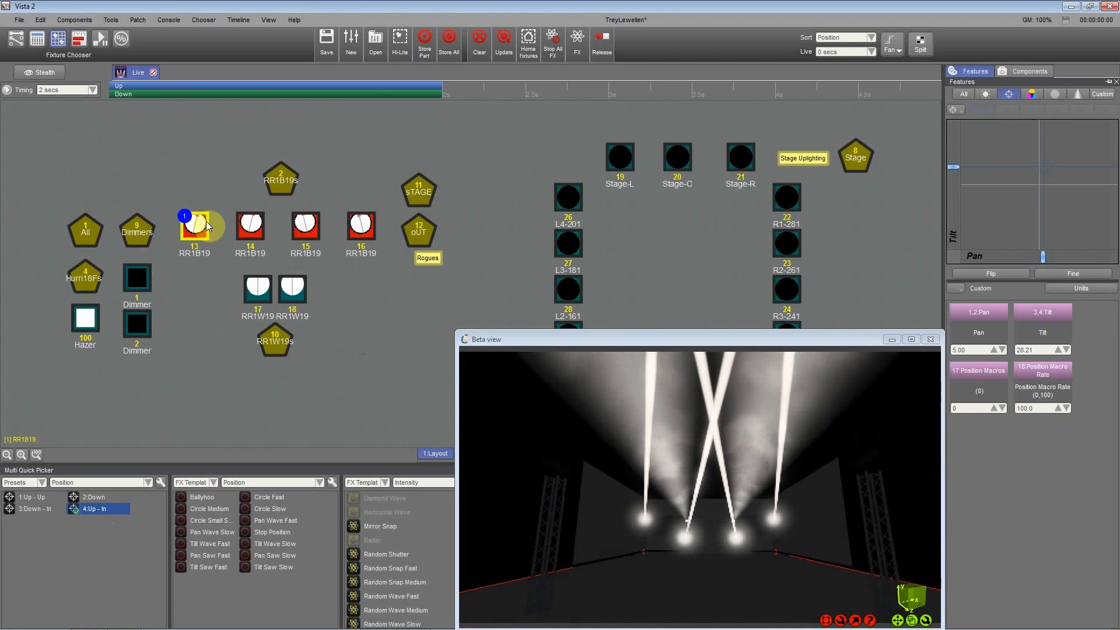
pyautogui.click(357, 319)
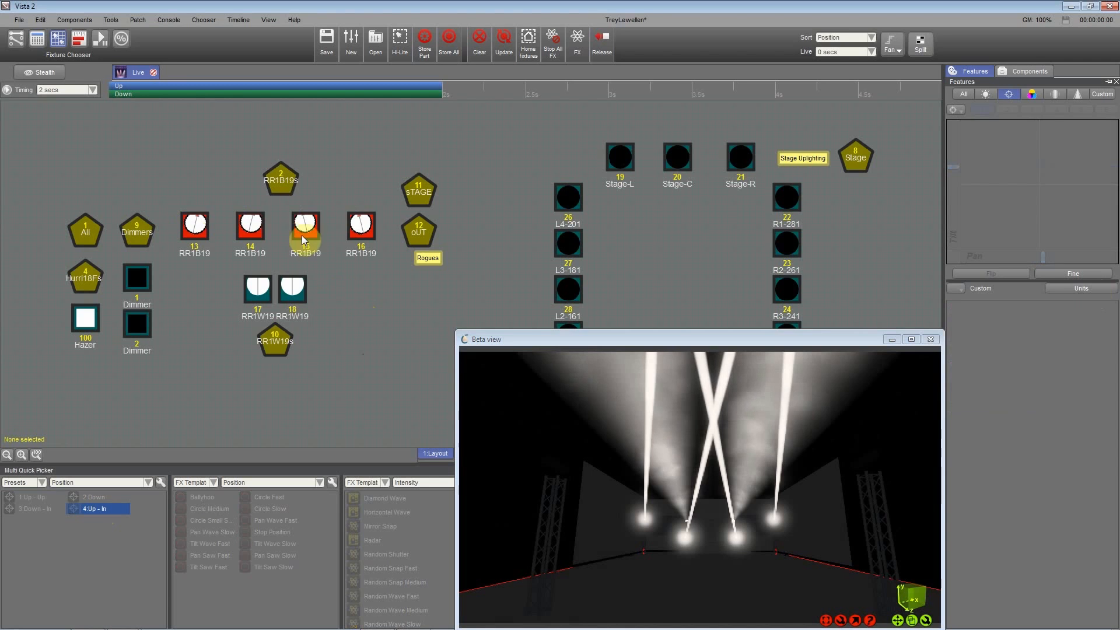
# Step: Check the pan and tilt values of the sTAGE group and of fixtures 18 and 17 individually
pyautogui.click(421, 187)
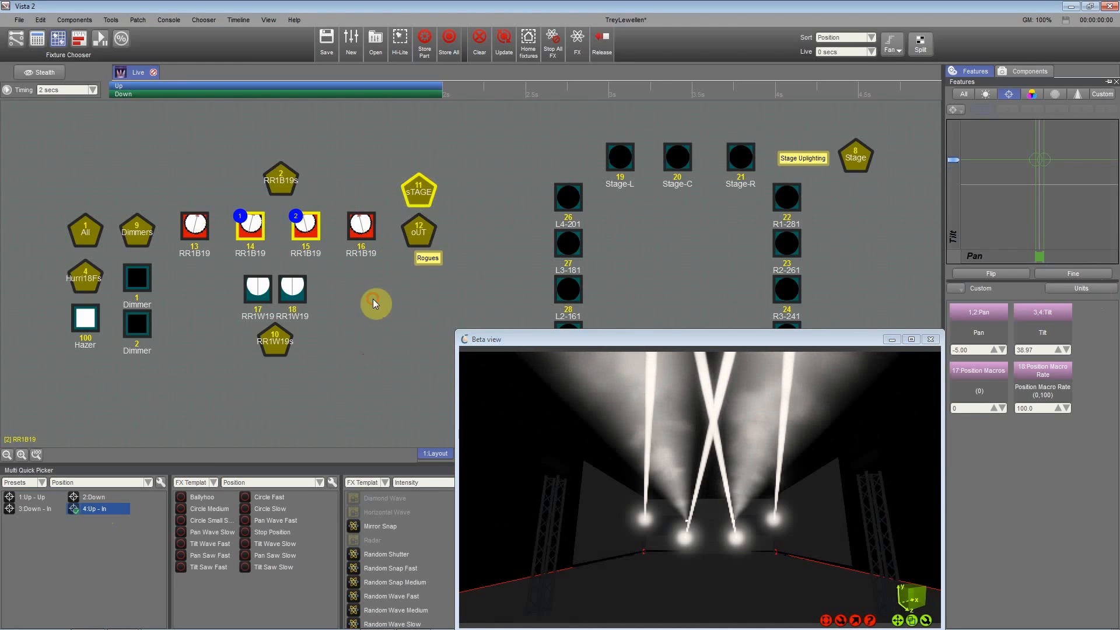
pyautogui.click(293, 296)
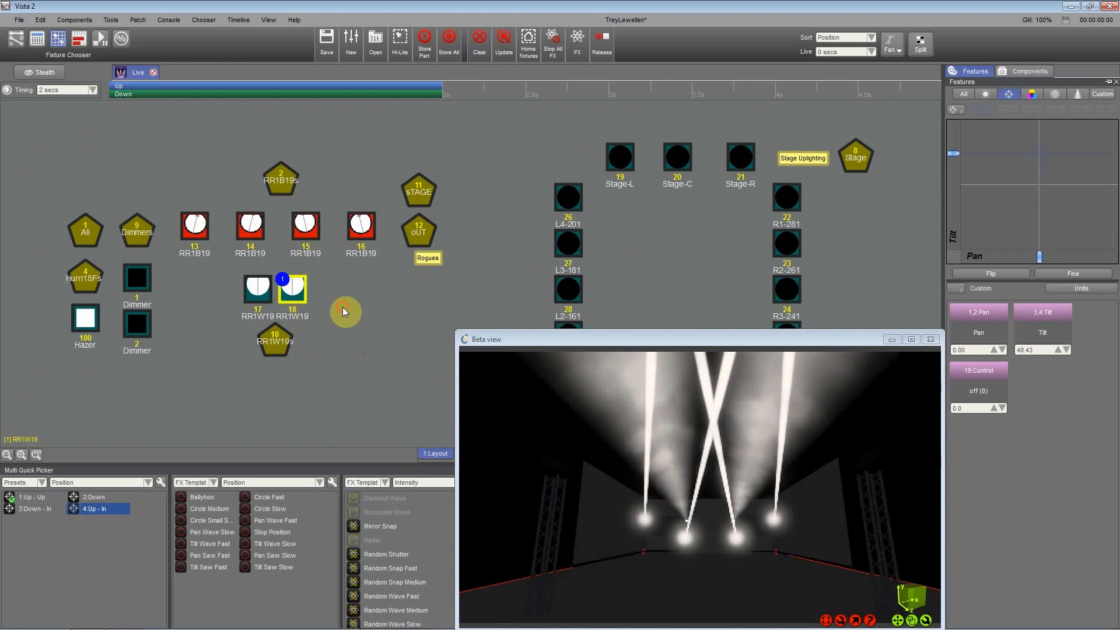
pyautogui.click(344, 312)
pyautogui.click(266, 290)
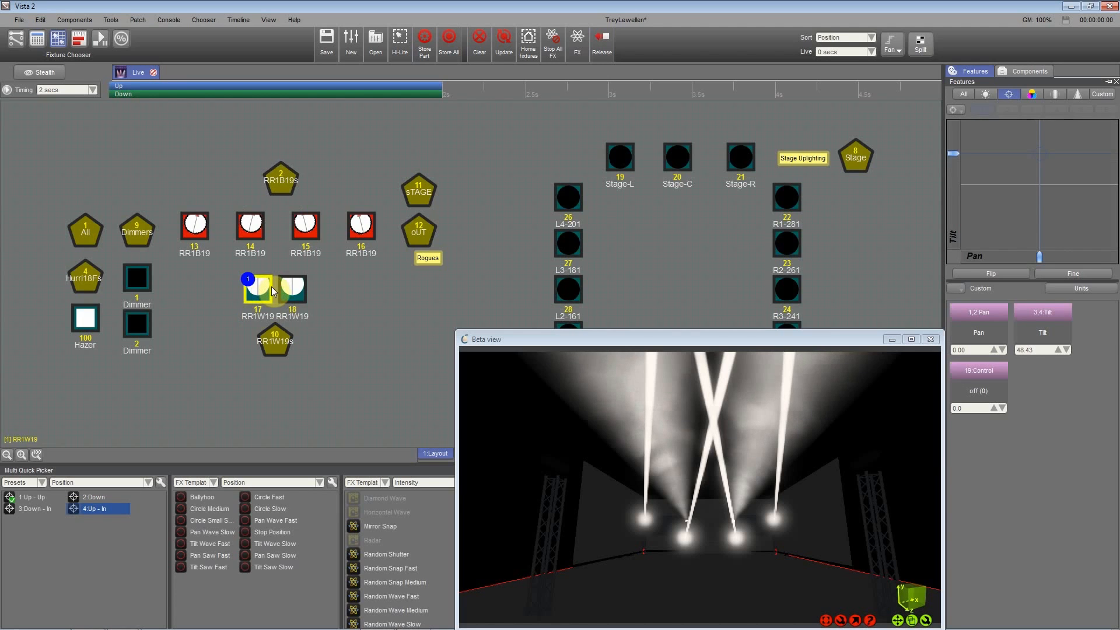
pyautogui.click(339, 286)
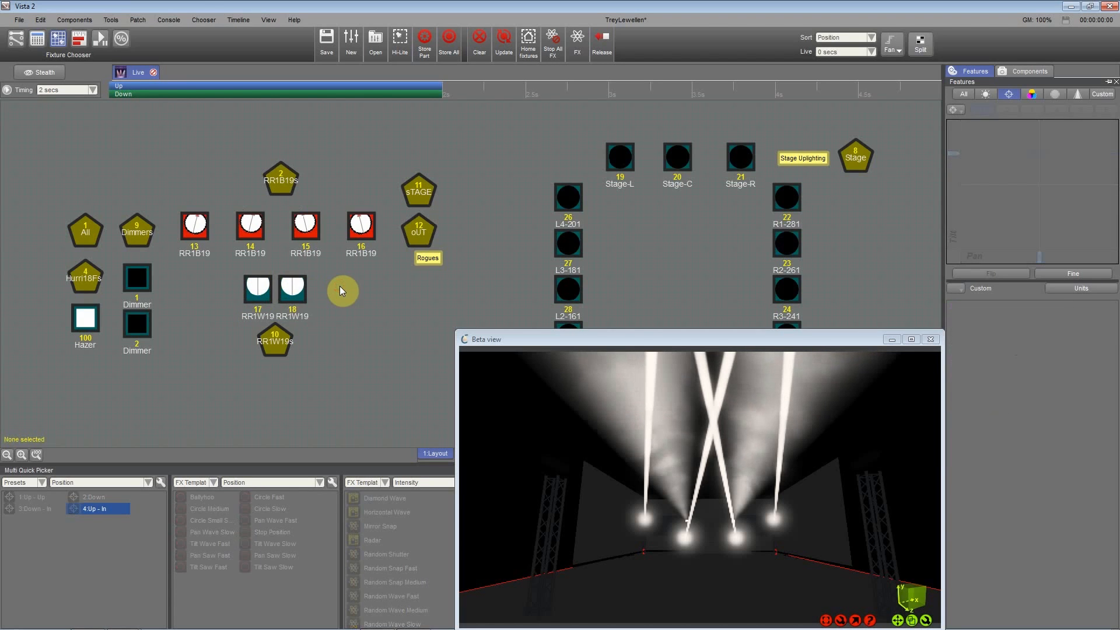
# Step: Compare the six Rogues' beams in the Down, Up - In and Down - In position presets, ending on Up - Up
pyautogui.click(32, 497)
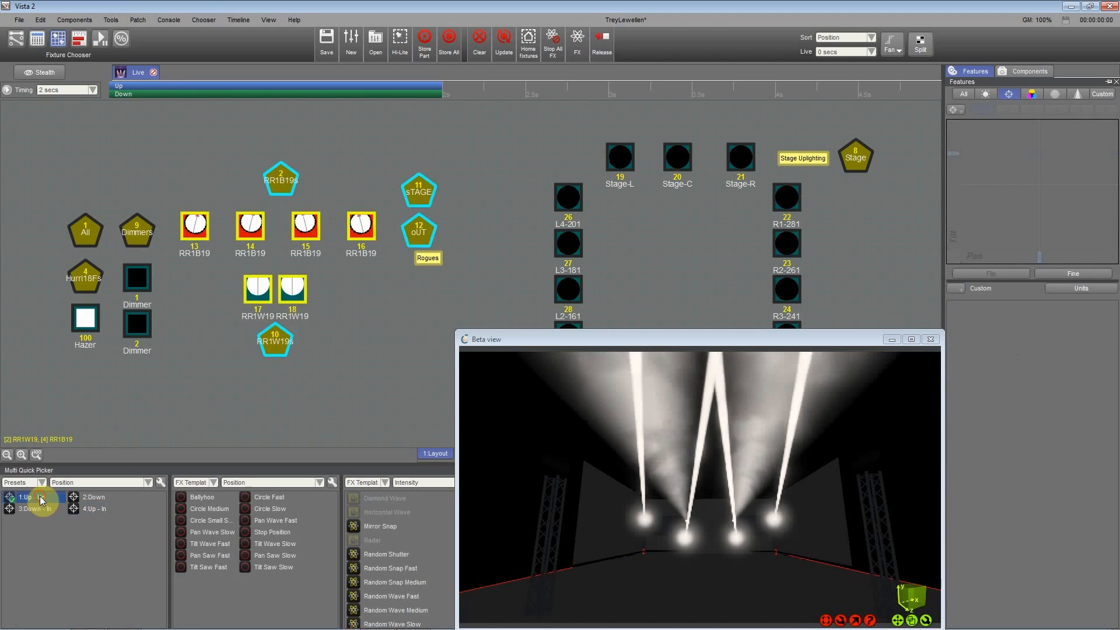
pyautogui.click(88, 499)
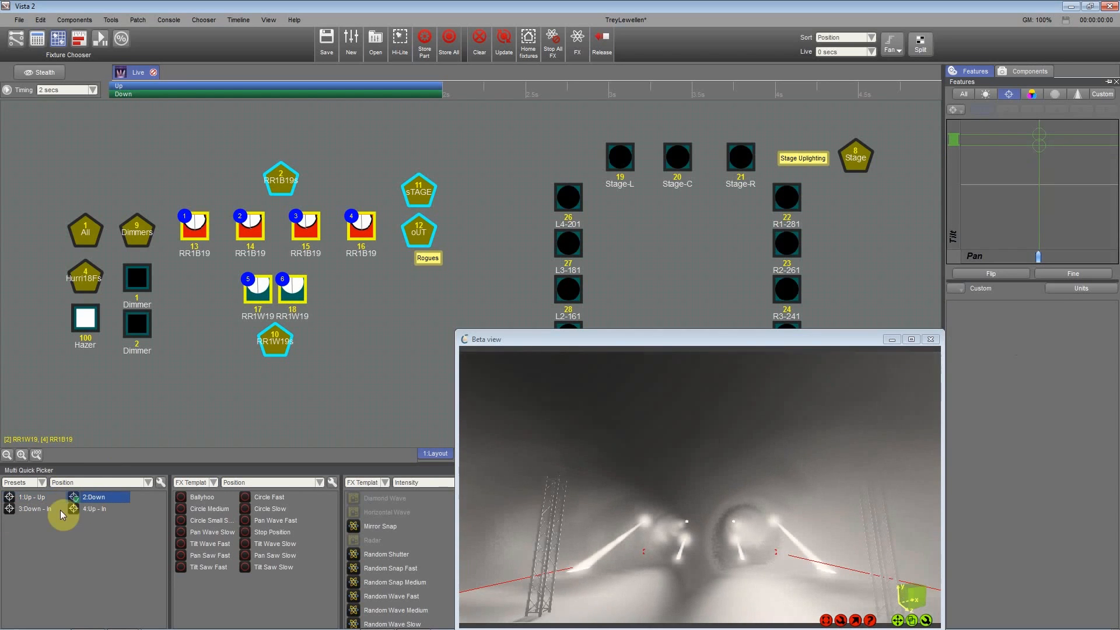
pyautogui.click(93, 510)
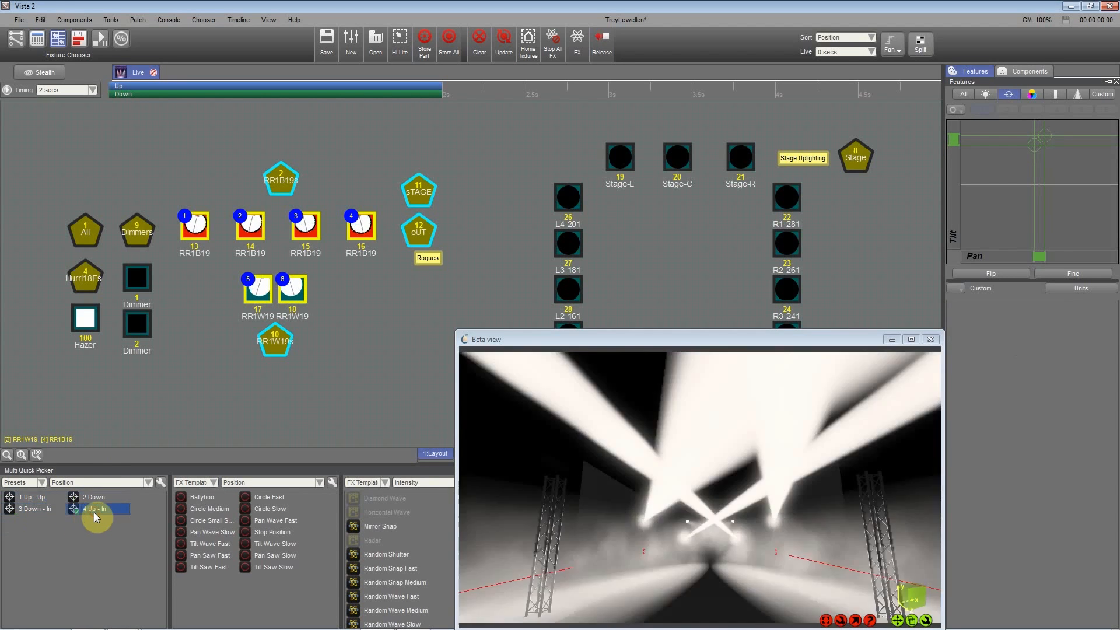
pyautogui.click(40, 510)
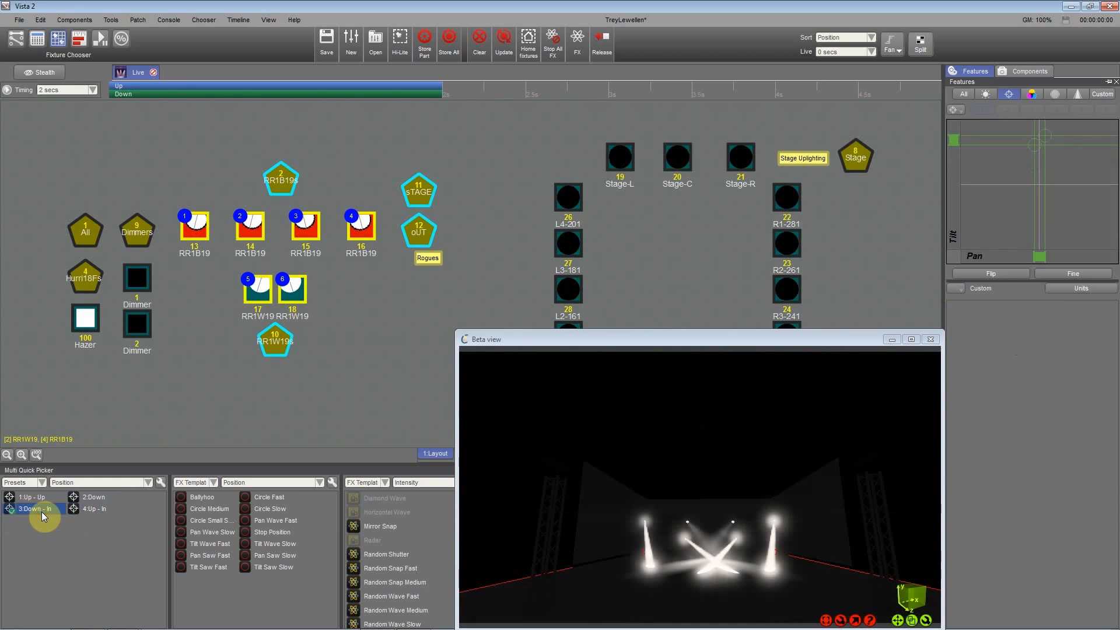
pyautogui.click(88, 507)
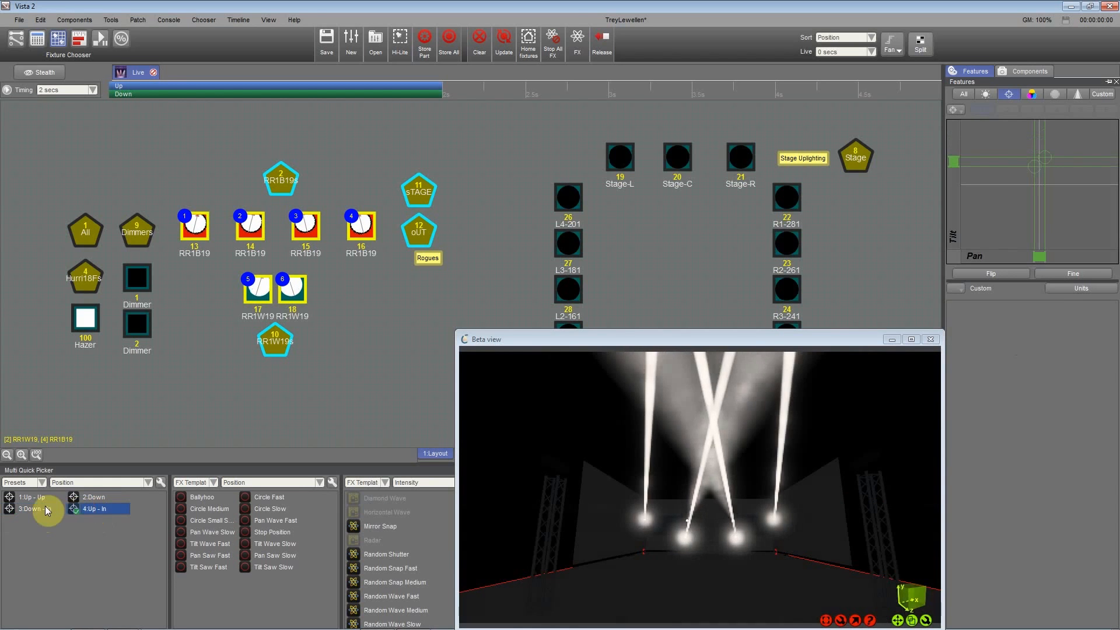
pyautogui.click(36, 510)
pyautogui.click(89, 508)
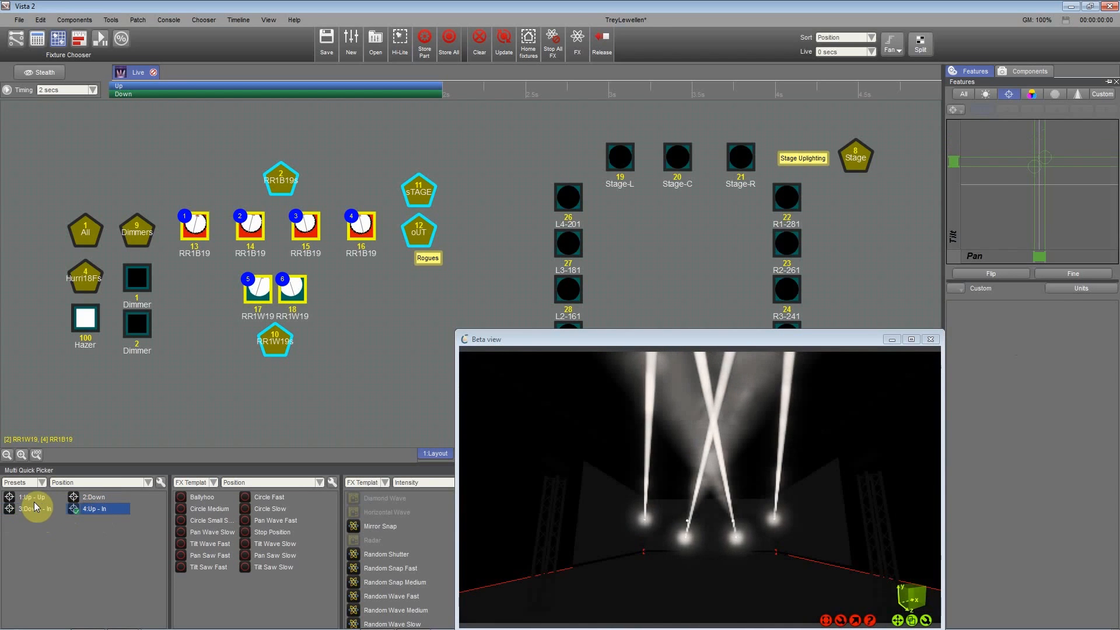
pyautogui.click(39, 499)
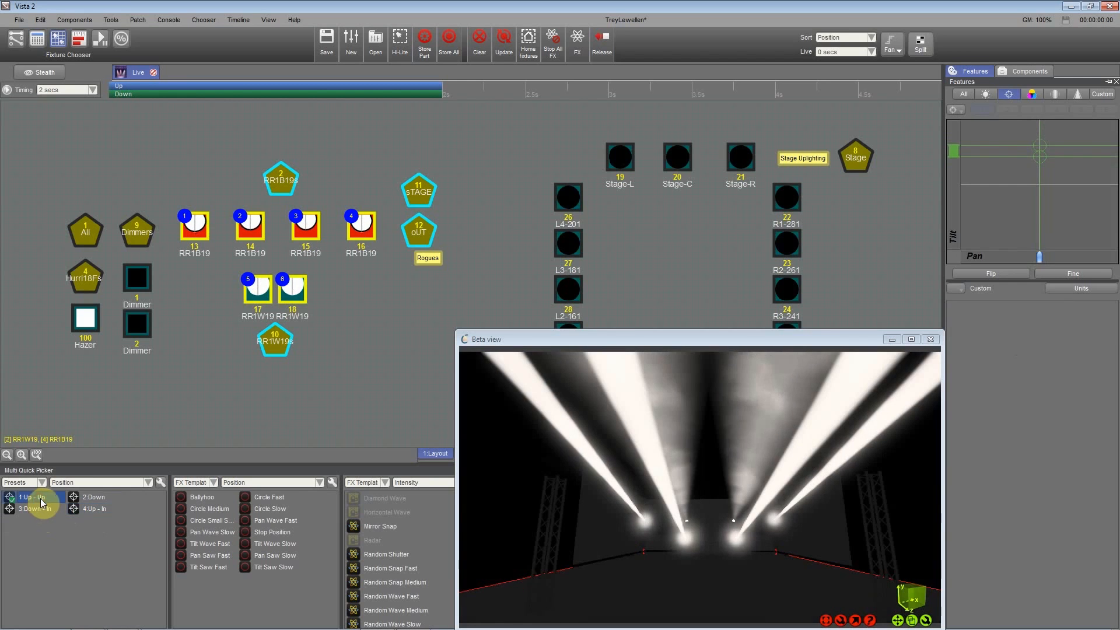
# Step: Recall the Up - Up preset for the Rogues and set the pan of fixtures 13 and 14 to -1.48
pyautogui.click(281, 258)
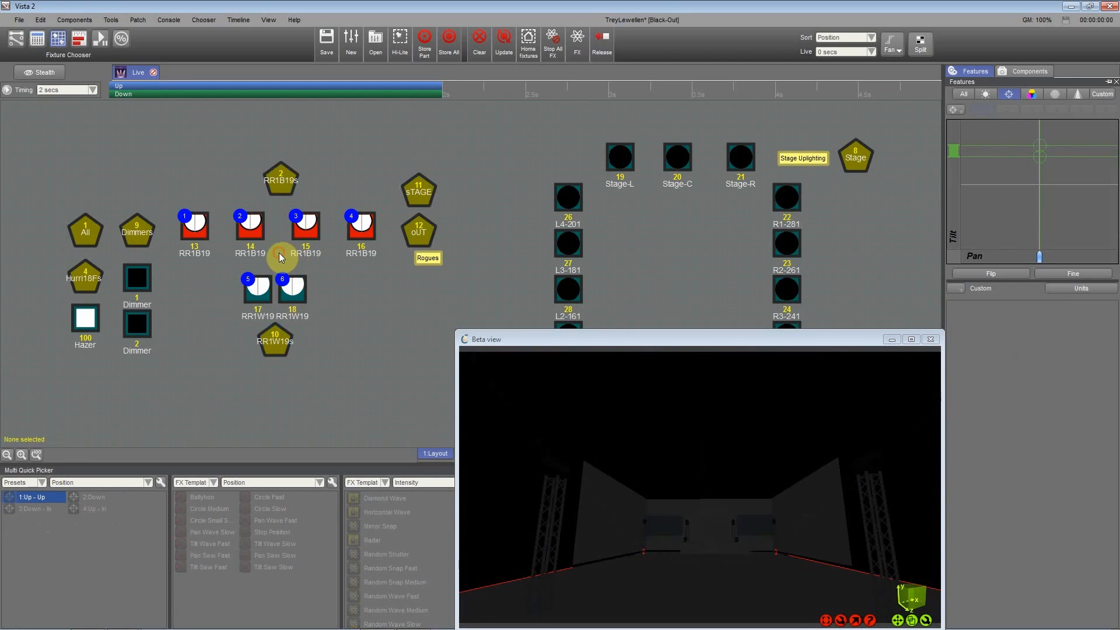
pyautogui.click(278, 171)
pyautogui.click(119, 446)
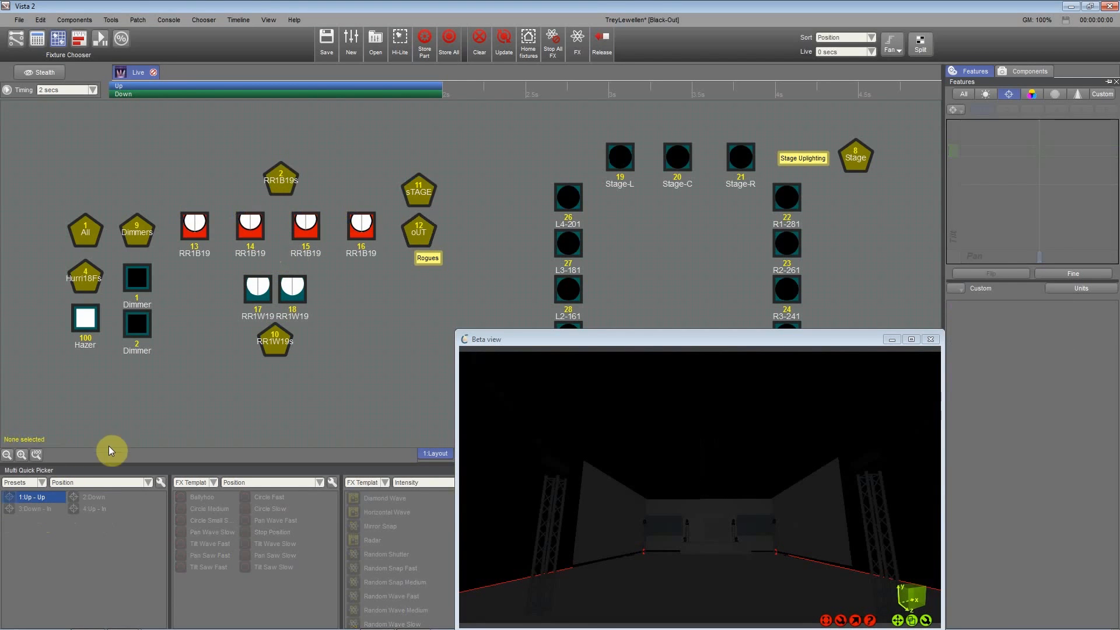
pyautogui.click(50, 497)
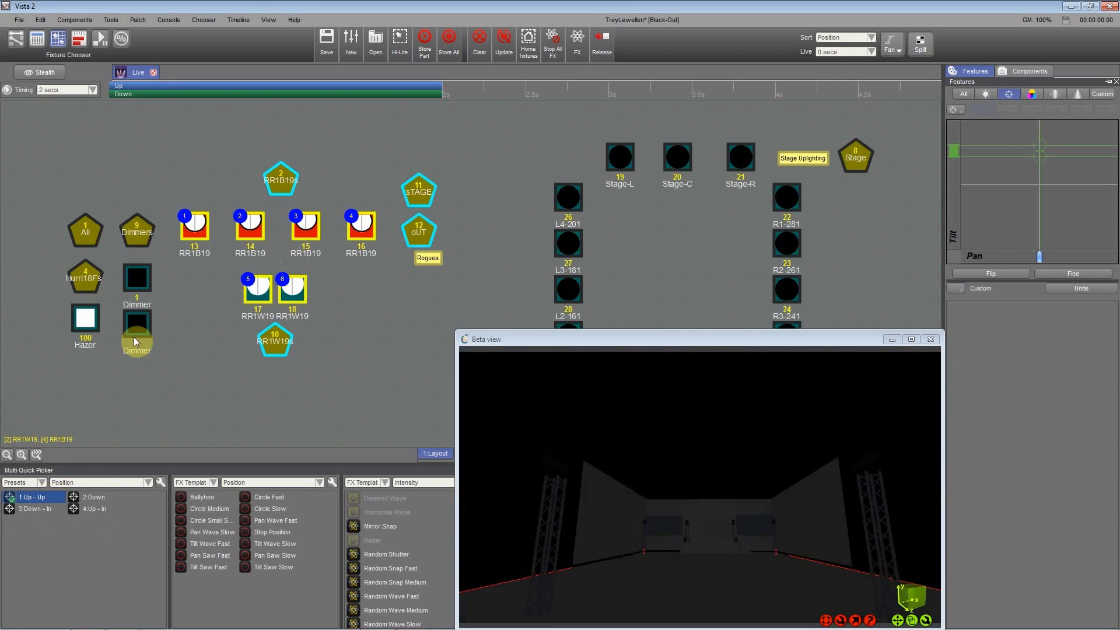
pyautogui.moveTo(246, 271); pyautogui.dragTo(214, 225)
pyautogui.click(1037, 253)
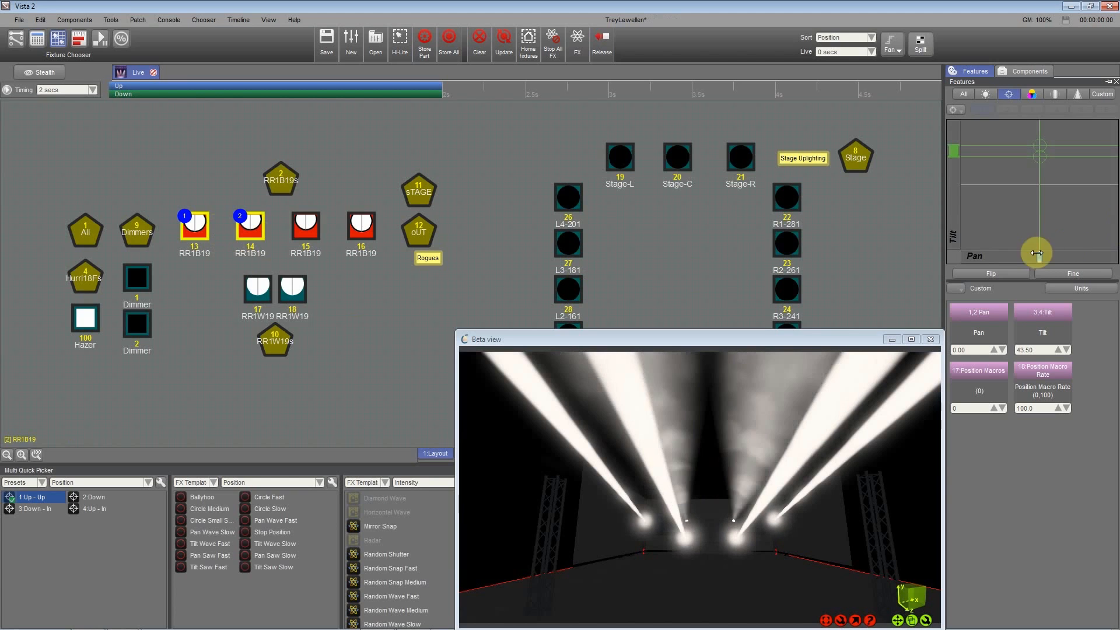
pyautogui.moveTo(1038, 257); pyautogui.dragTo(1038, 257)
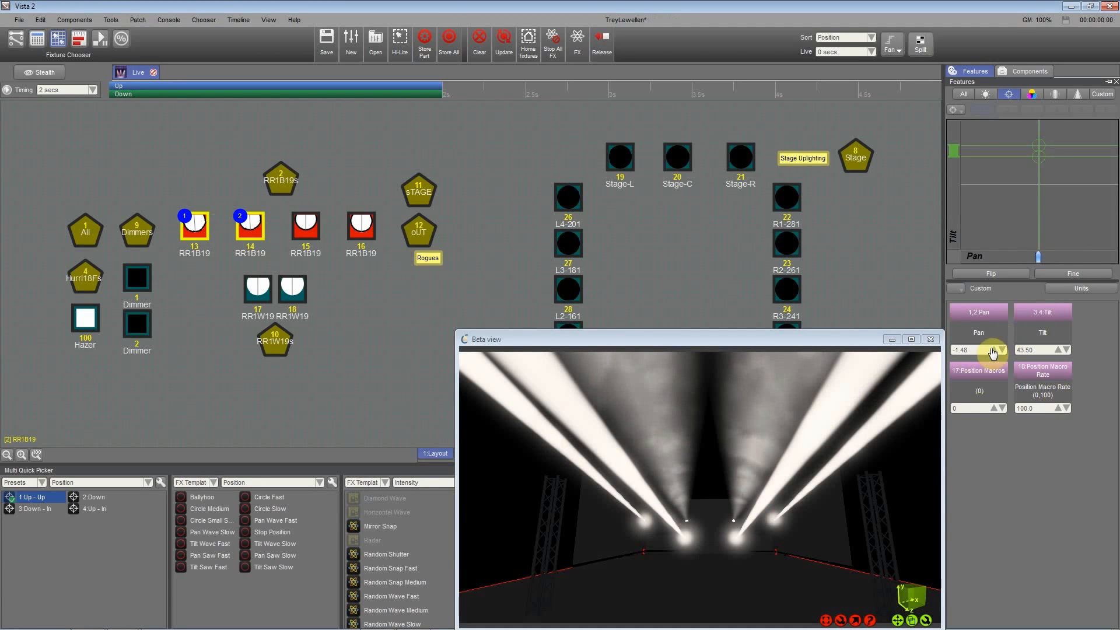
pyautogui.moveTo(688, 509)
pyautogui.mouseDown(button='right')
pyautogui.moveTo(735, 501)
pyautogui.moveTo(695, 500)
pyautogui.moveTo(689, 482)
pyautogui.moveTo(682, 502)
pyautogui.mouseUp(button='right')
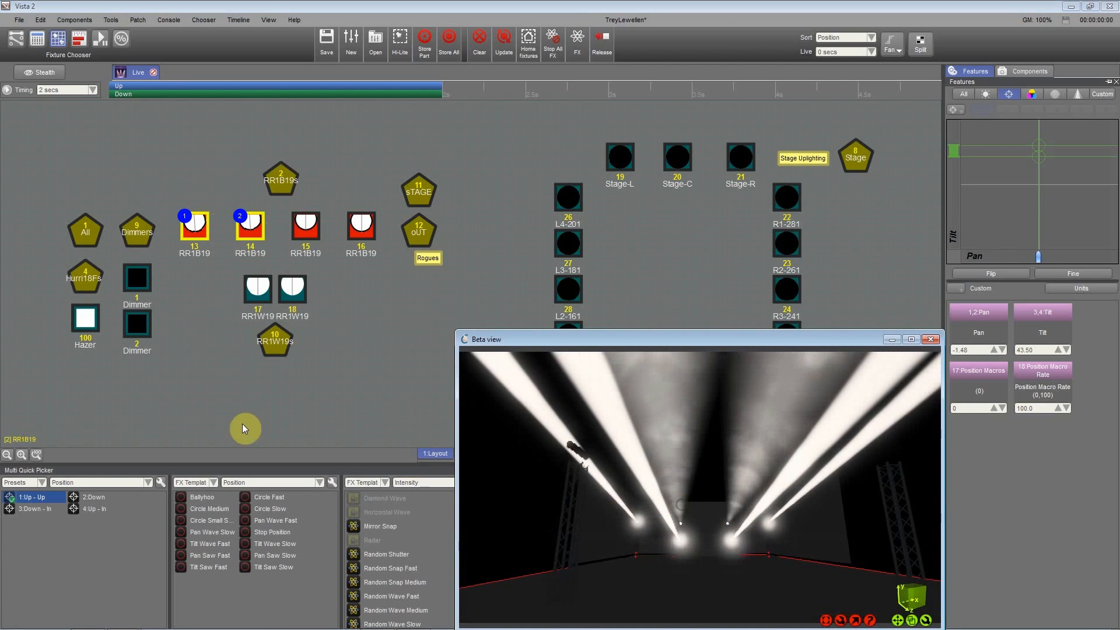
pyautogui.click(186, 349)
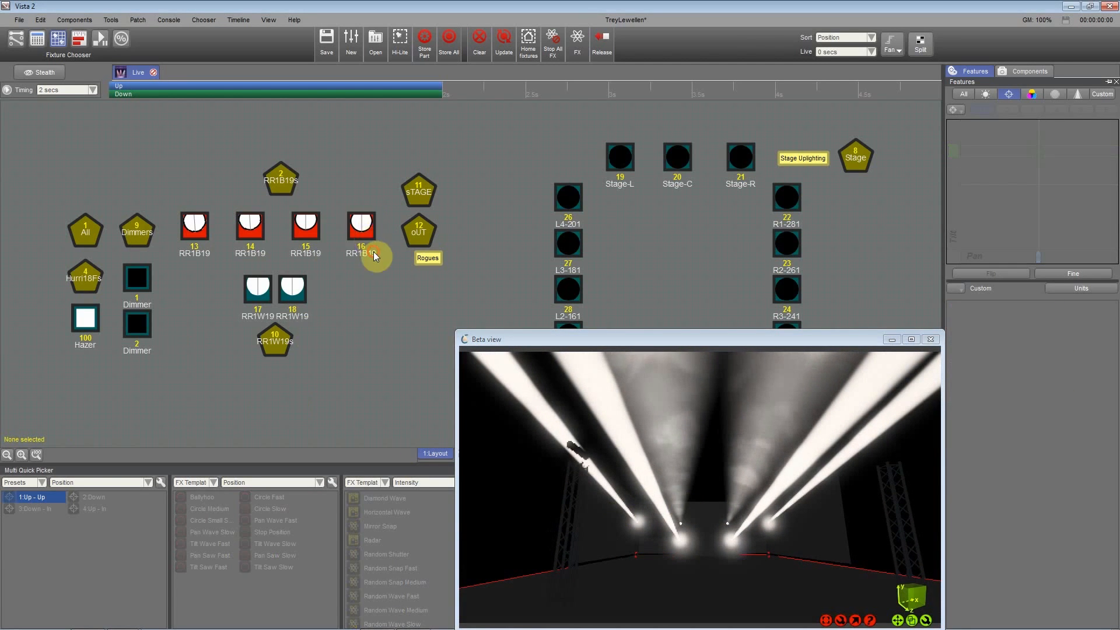
# Step: Set the pan of fixtures 15 and 16 to 1.48 and view the beams from above in Beta
pyautogui.moveTo(373, 253); pyautogui.dragTo(315, 217)
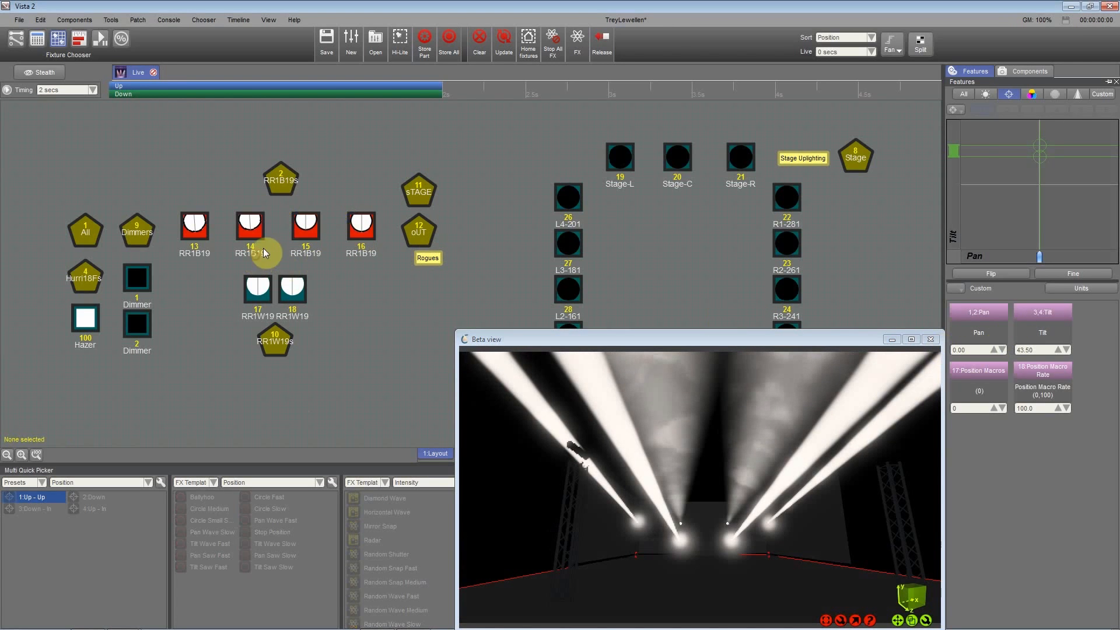
pyautogui.moveTo(265, 248); pyautogui.dragTo(198, 223)
pyautogui.moveTo(380, 280); pyautogui.dragTo(287, 210)
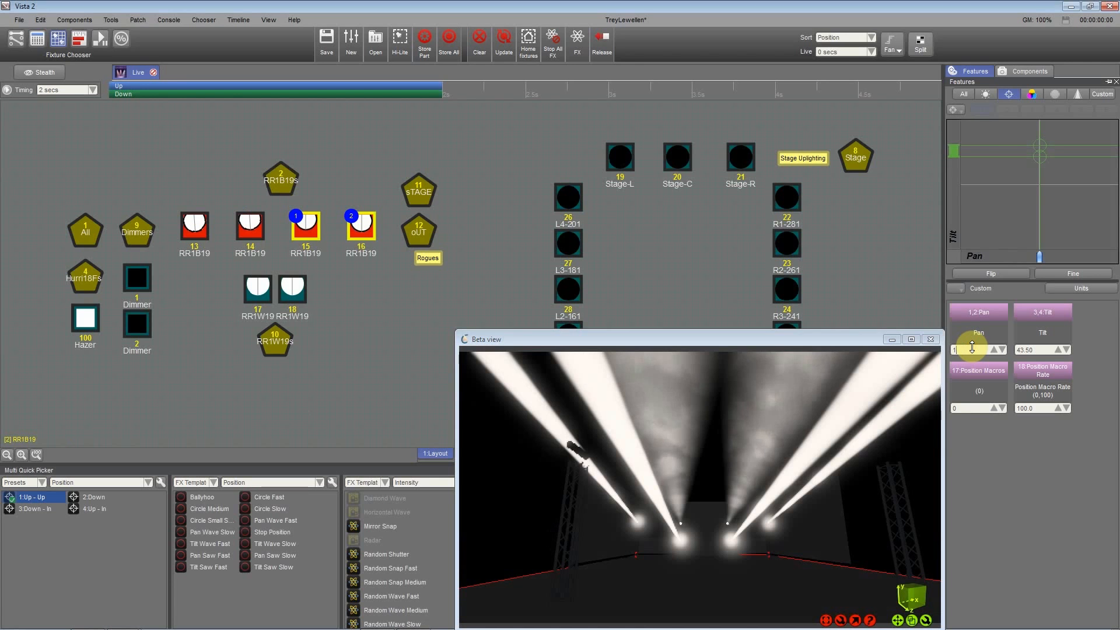
pyautogui.press('Return')
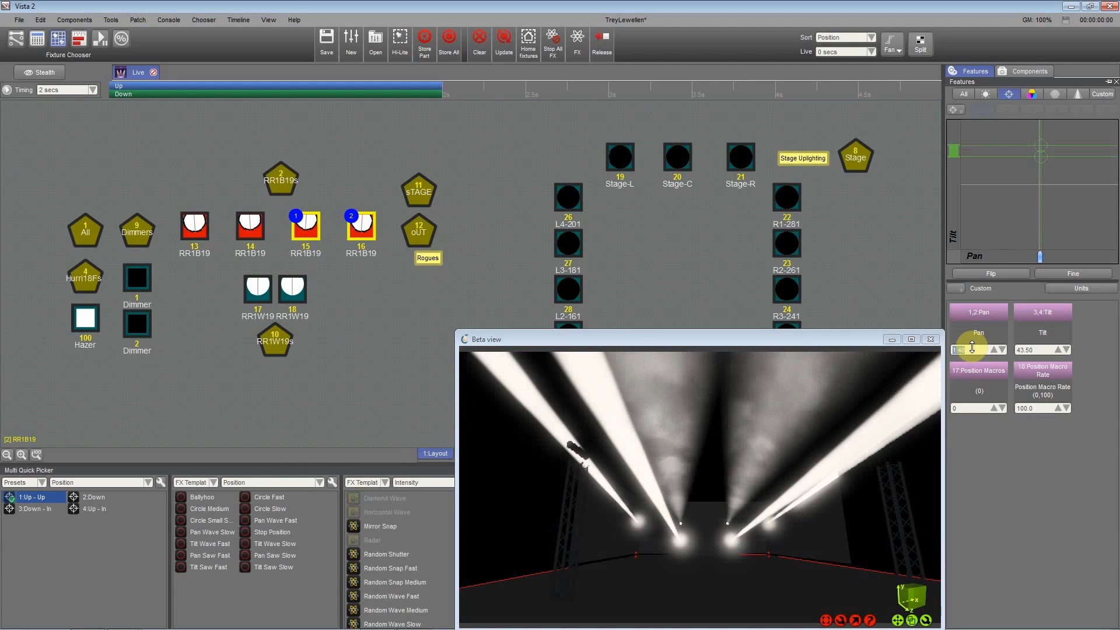
pyautogui.moveTo(776, 443); pyautogui.dragTo(694, 458, button='right')
pyautogui.moveTo(701, 467); pyautogui.dragTo(691, 502, button='middle')
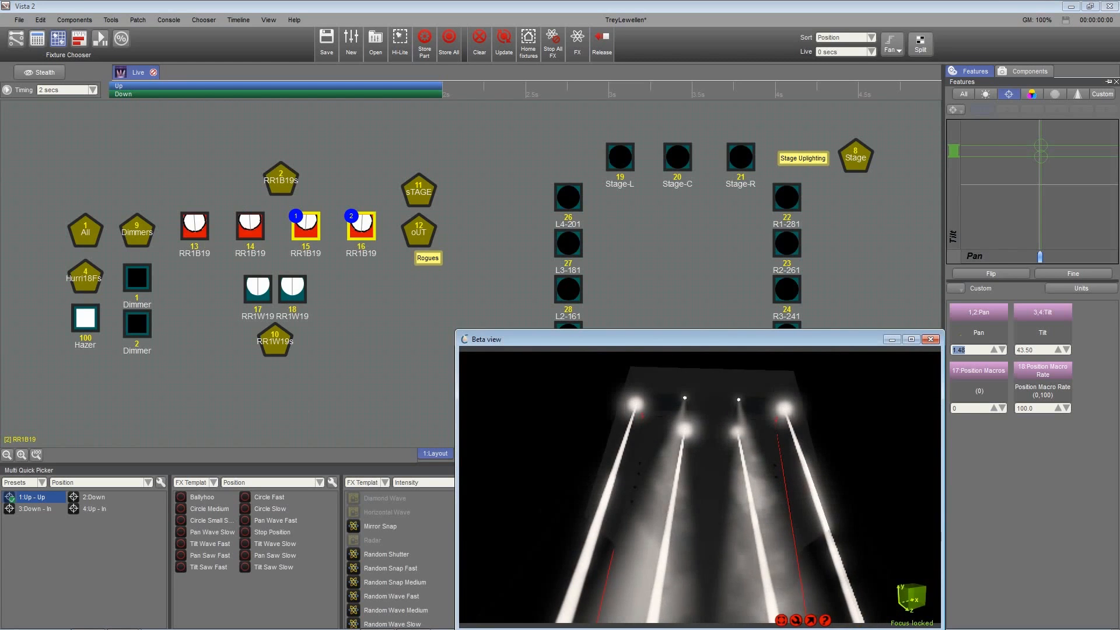
pyautogui.moveTo(743, 429); pyautogui.dragTo(761, 442)
# Step: Fan the pan of the two RR1W19 fixtures outward, with fixture 17 at -3.70
pyautogui.click(275, 340)
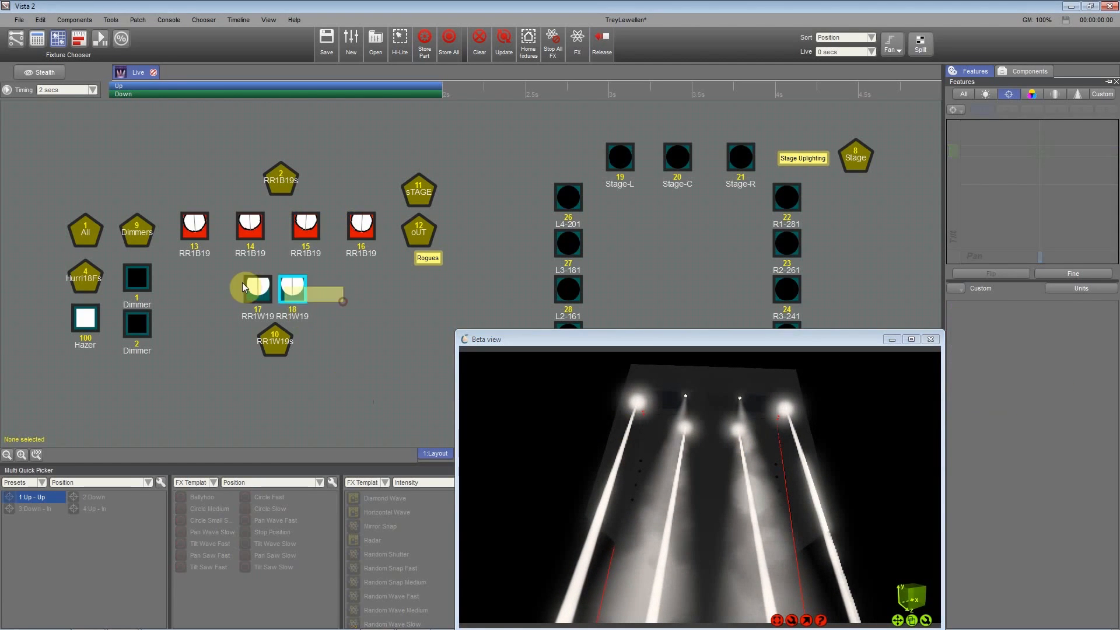
pyautogui.click(1041, 257)
pyautogui.moveTo(1044, 258); pyautogui.dragTo(1041, 261)
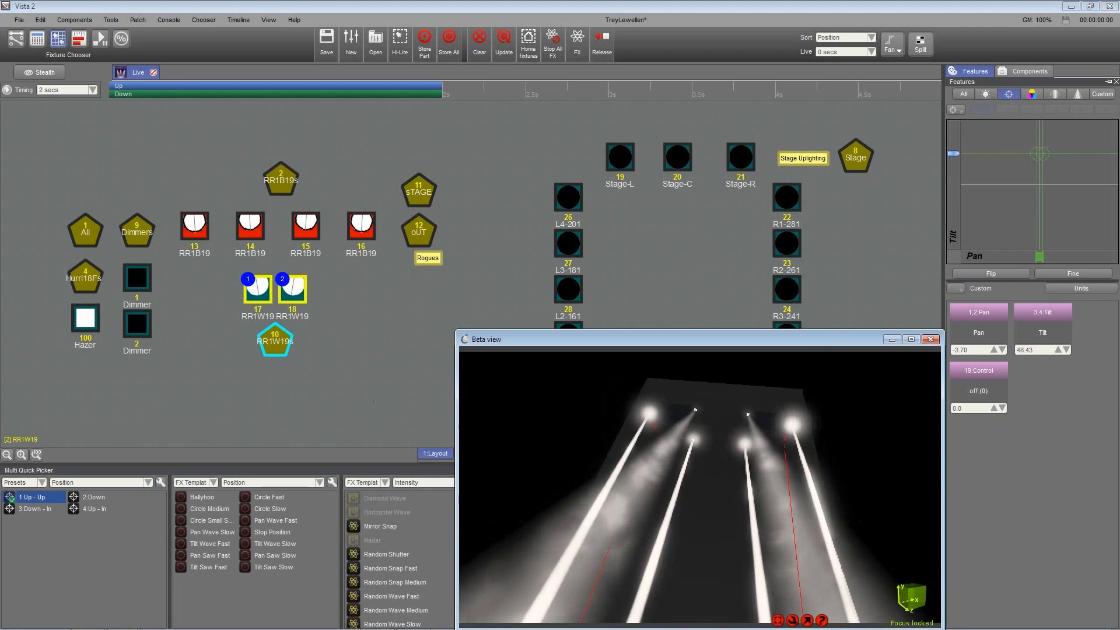
pyautogui.click(299, 388)
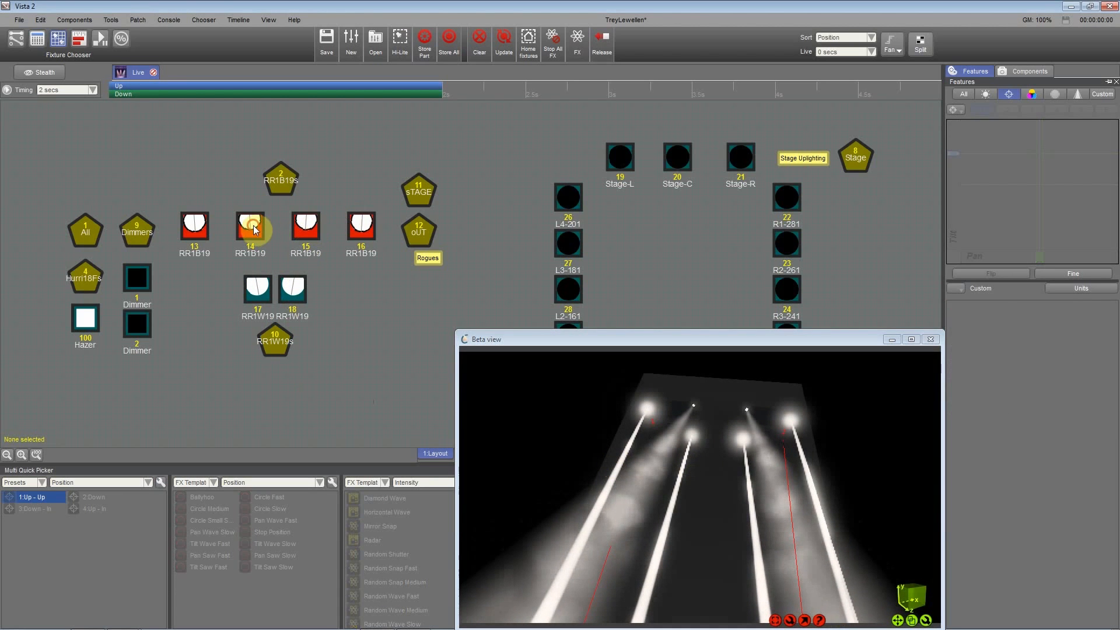
# Step: Set the pan of fixture 14 to -3.70 and of fixture 15 to 3.70, and view the beams from the front
pyautogui.click(253, 229)
pyautogui.click(305, 226)
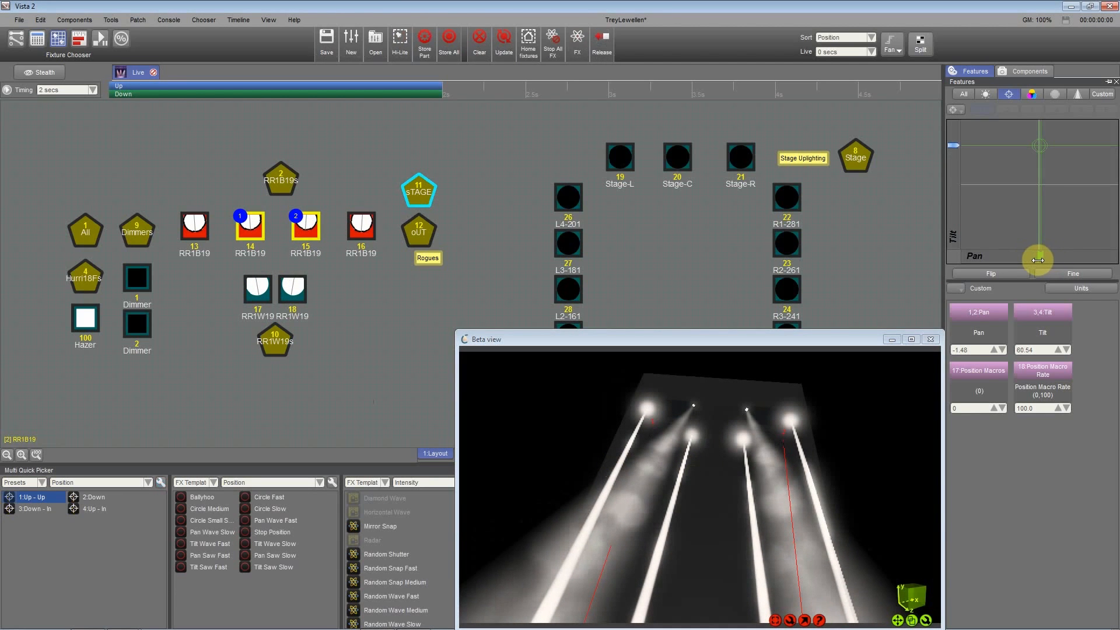
pyautogui.moveTo(1038, 260); pyautogui.dragTo(1036, 259)
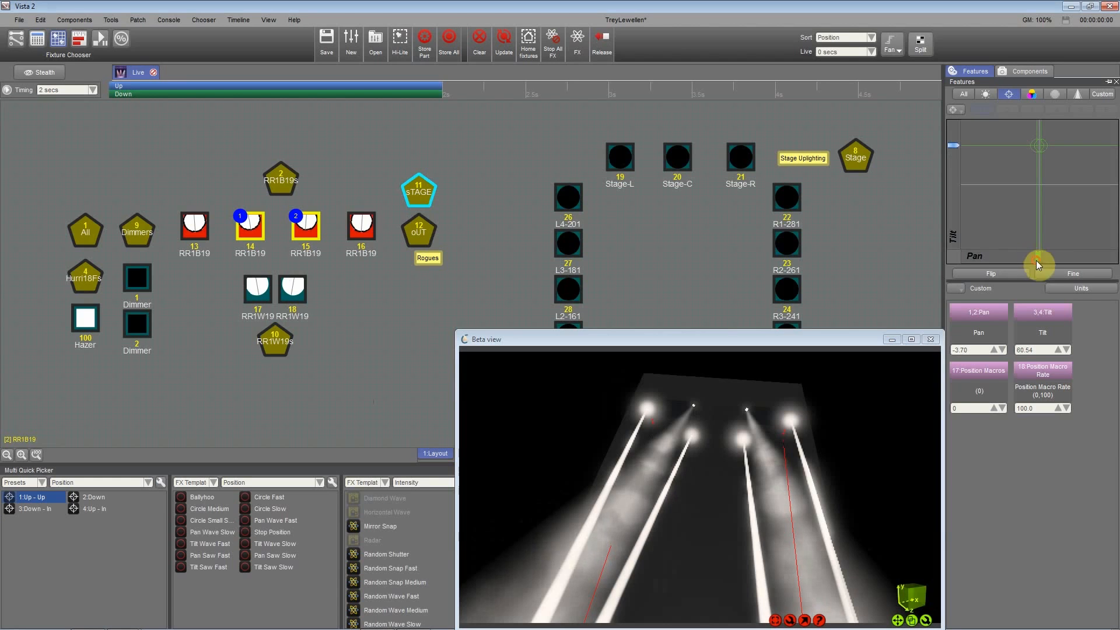
pyautogui.click(315, 229)
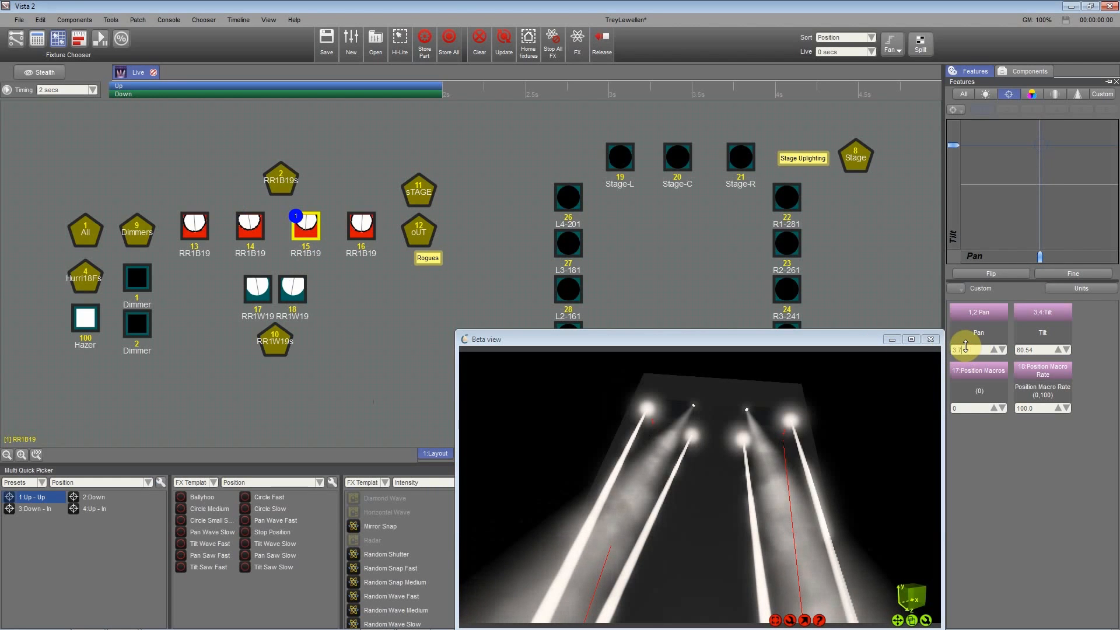
pyautogui.press('Return')
pyautogui.moveTo(913, 596); pyautogui.dragTo(912, 569)
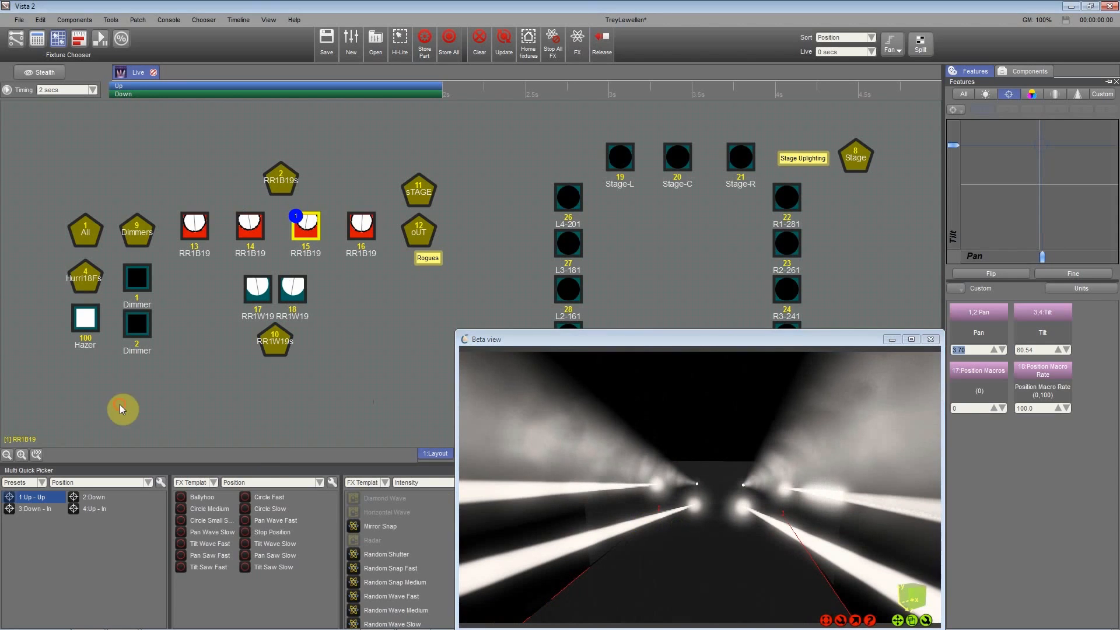
pyautogui.click(417, 233)
pyautogui.click(421, 224)
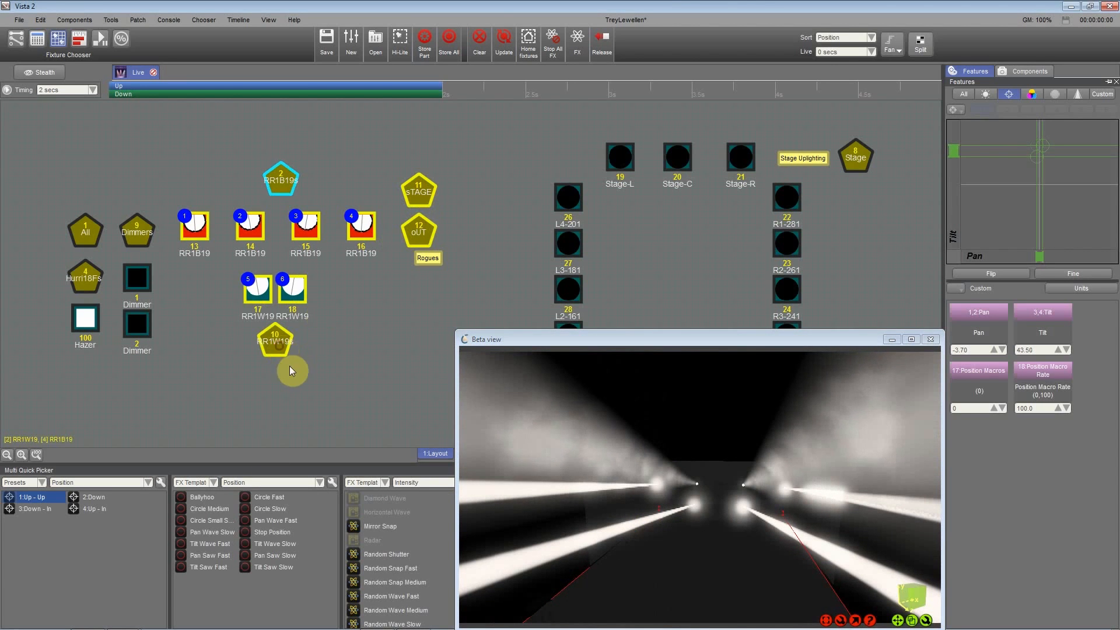
pyautogui.click(1062, 232)
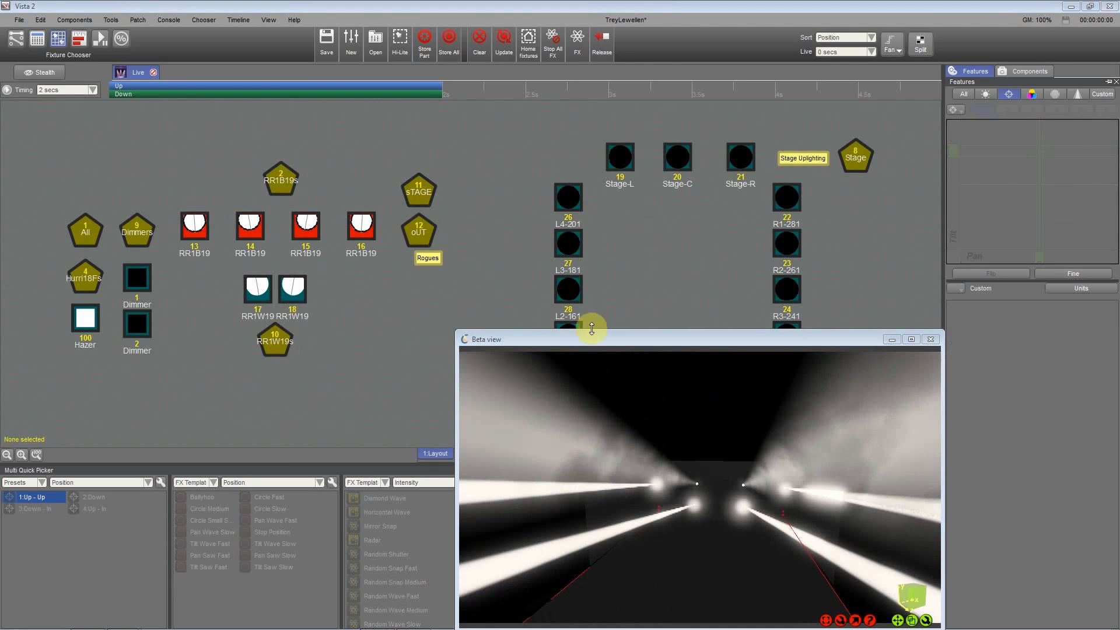
pyautogui.click(351, 365)
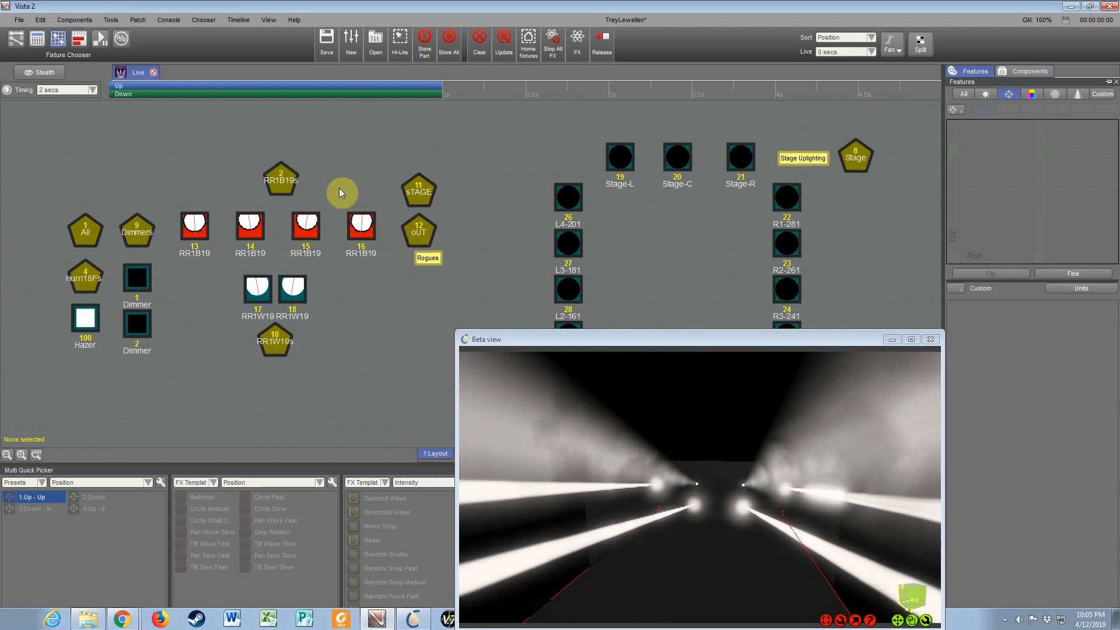
pyautogui.click(404, 355)
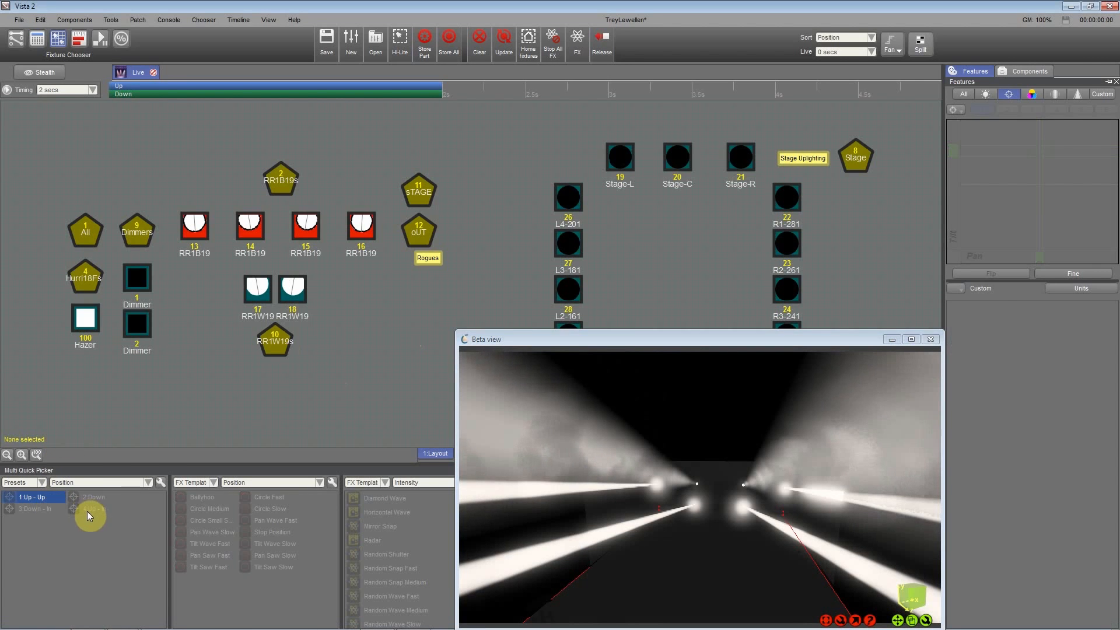
# Step: Select all RR1B19 and RR1W19 fixtures and store their current position as a new preset named "Up - Out"
pyautogui.click(280, 178)
pyautogui.click(290, 342)
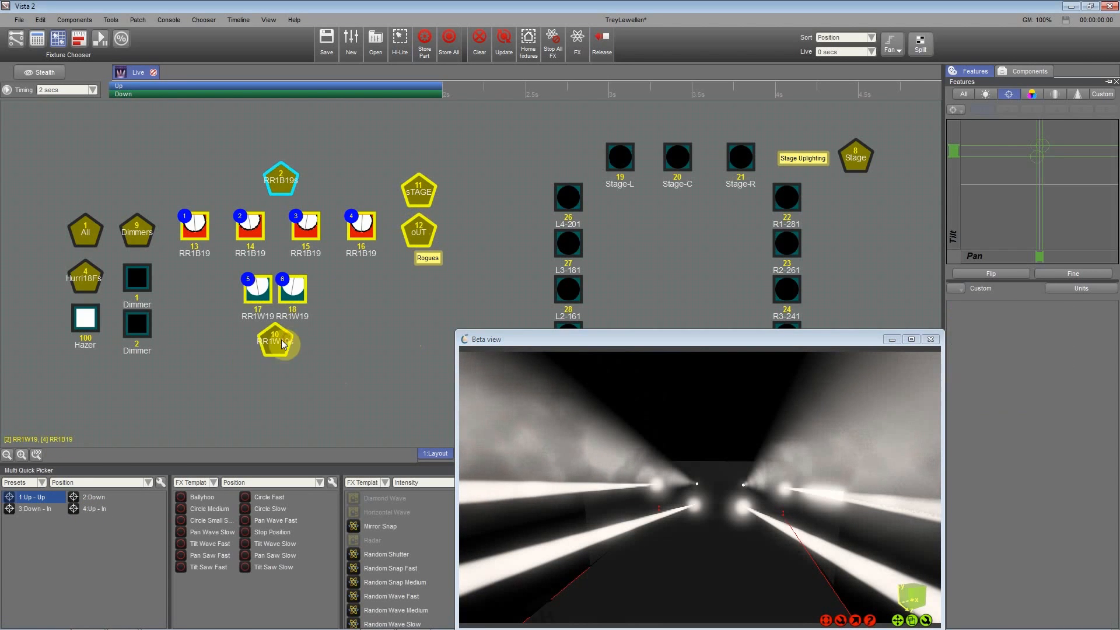
pyautogui.click(640, 525)
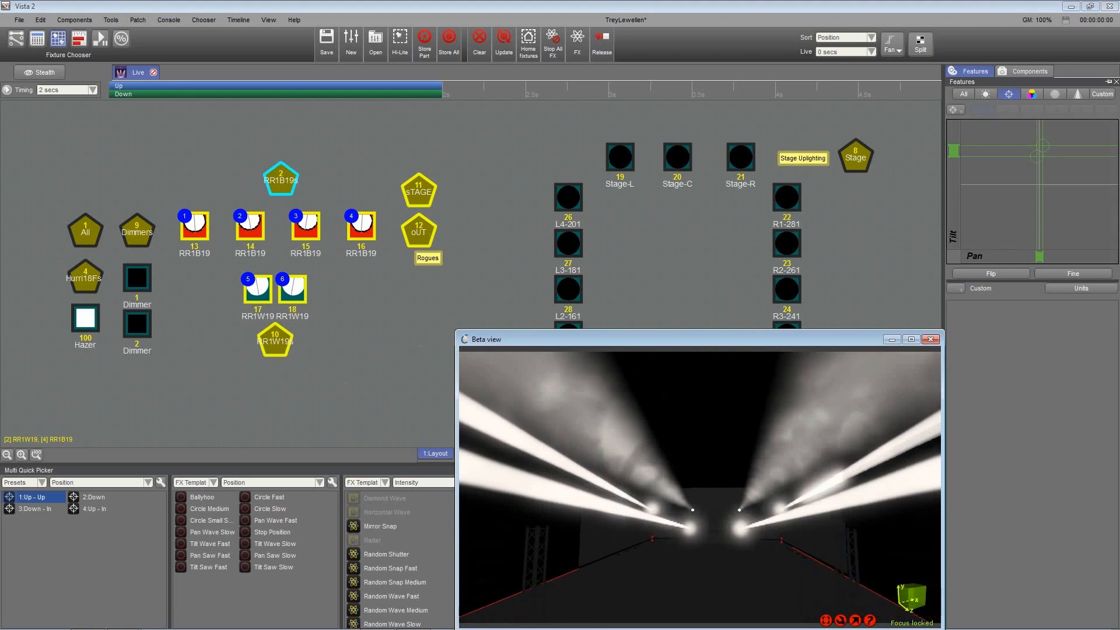
pyautogui.rightClick(70, 544)
pyautogui.click(123, 467)
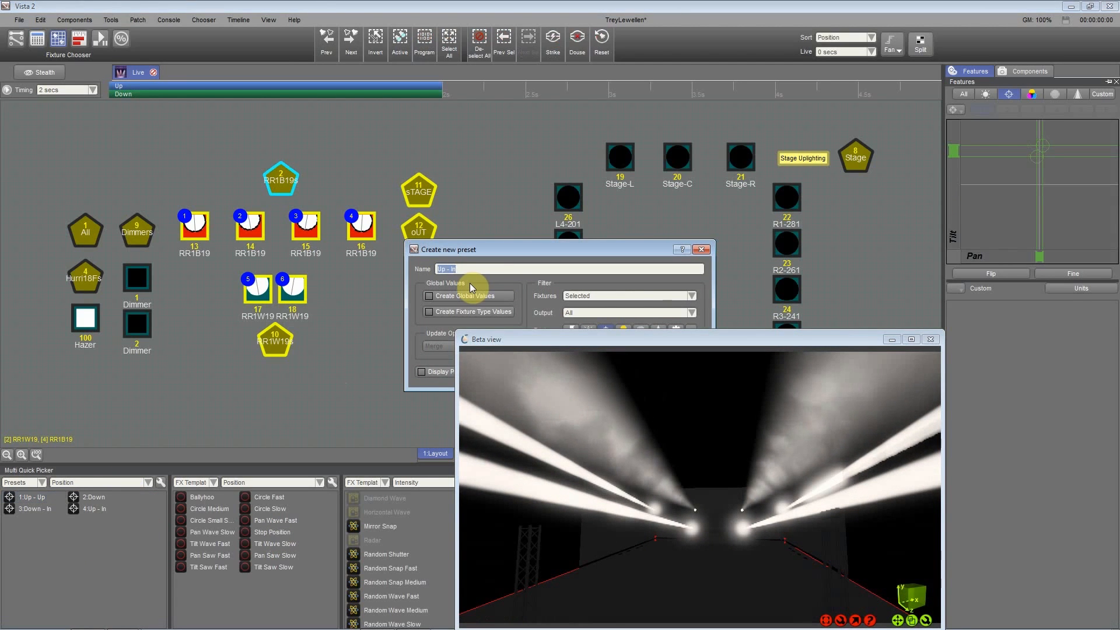
pyautogui.write('U')
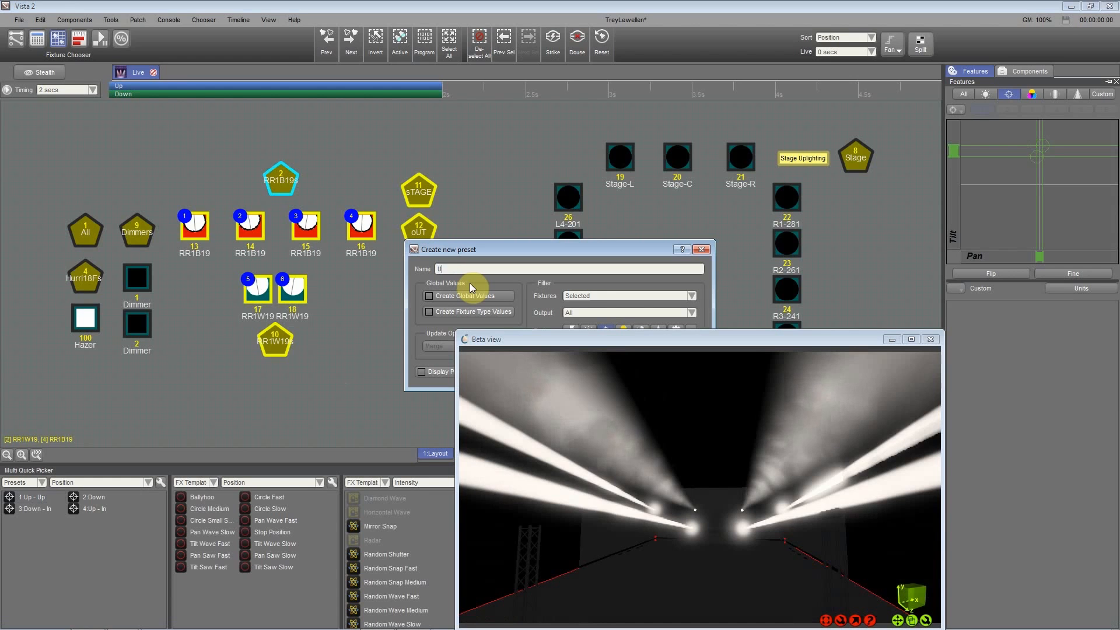
pyautogui.write('P')
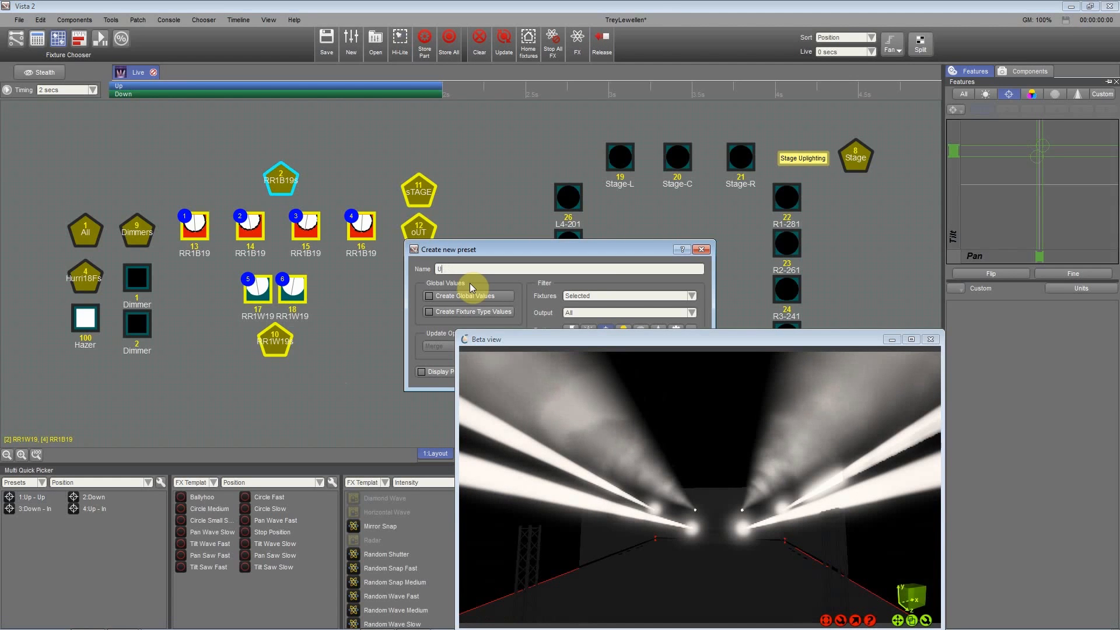
pyautogui.write(' - Out')
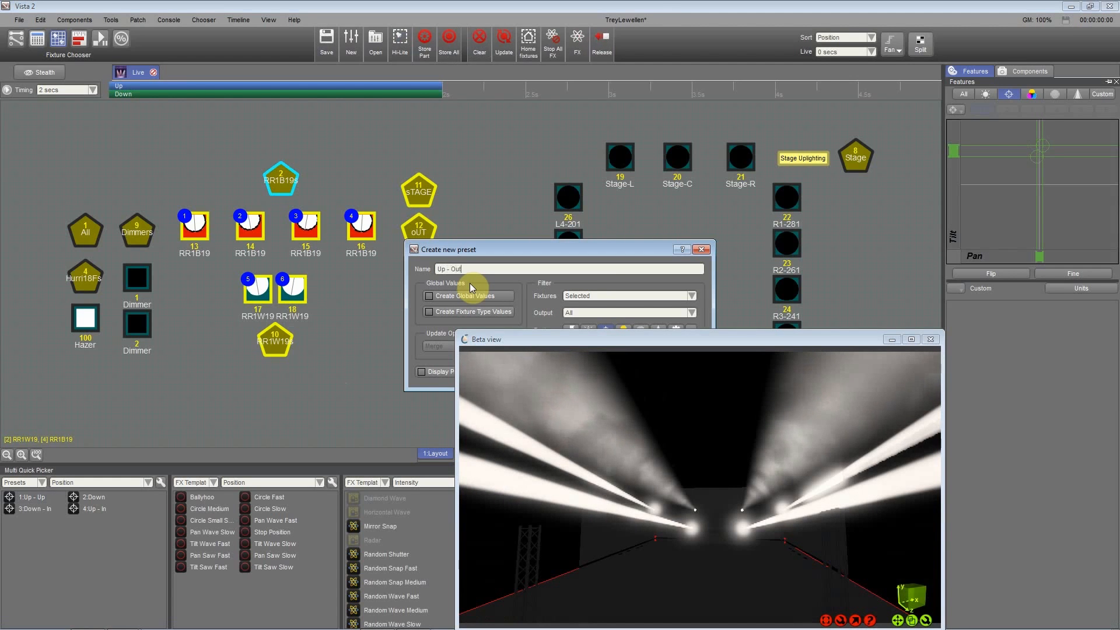
pyautogui.press('Return')
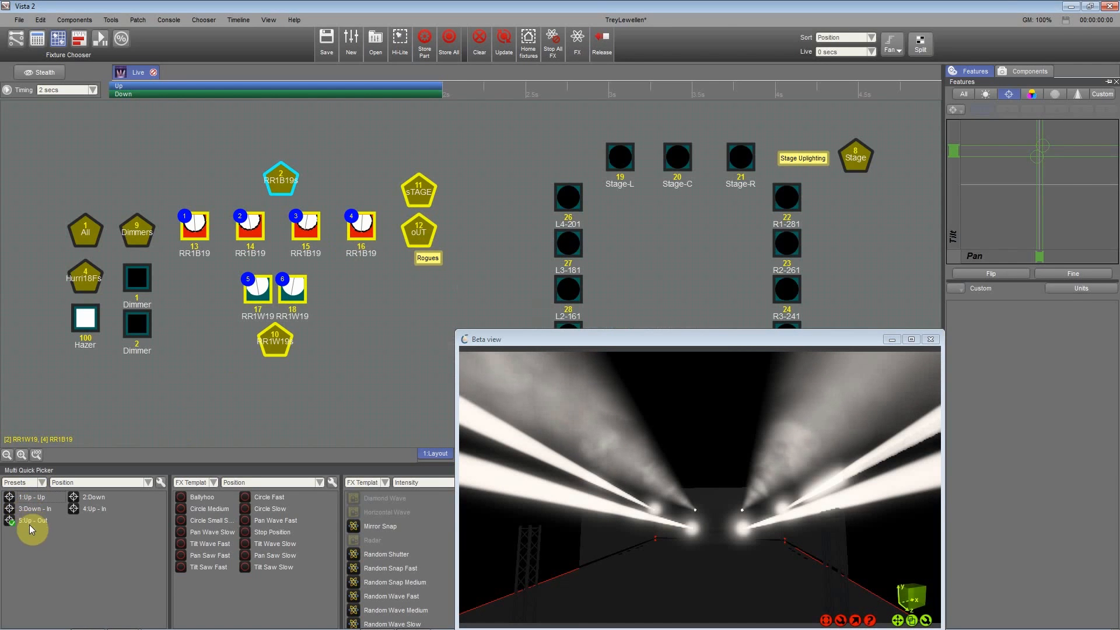
# Step: Tilt the Rogues' beams down to the floor and store a position preset named "Down - Out" with the fixture filter set to All
pyautogui.moveTo(954, 153); pyautogui.dragTo(961, 139)
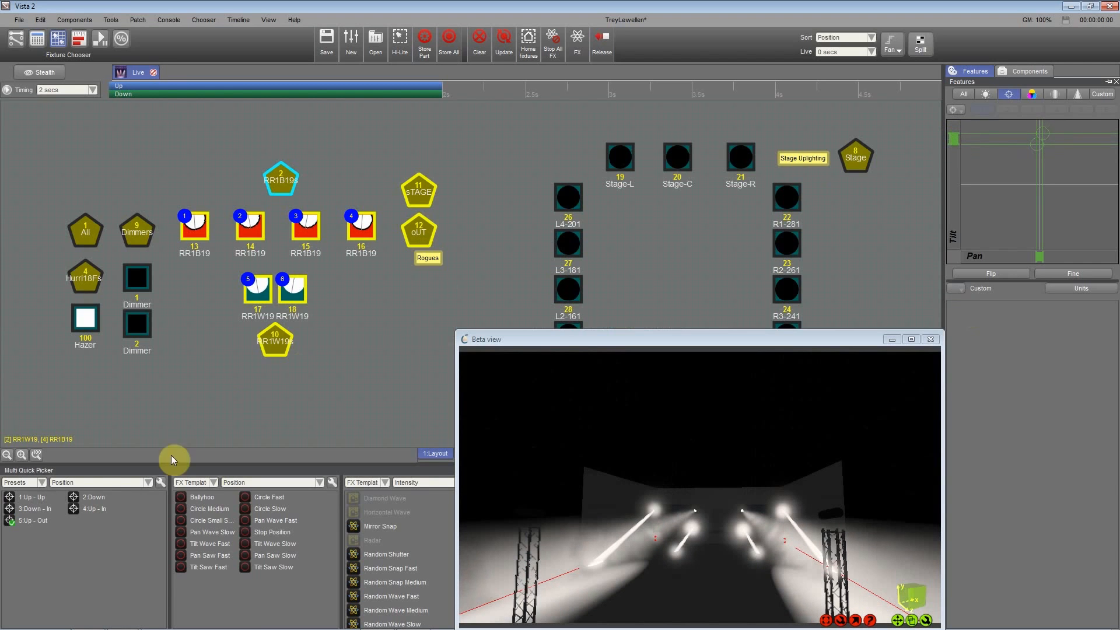
pyautogui.rightClick(74, 528)
pyautogui.click(128, 529)
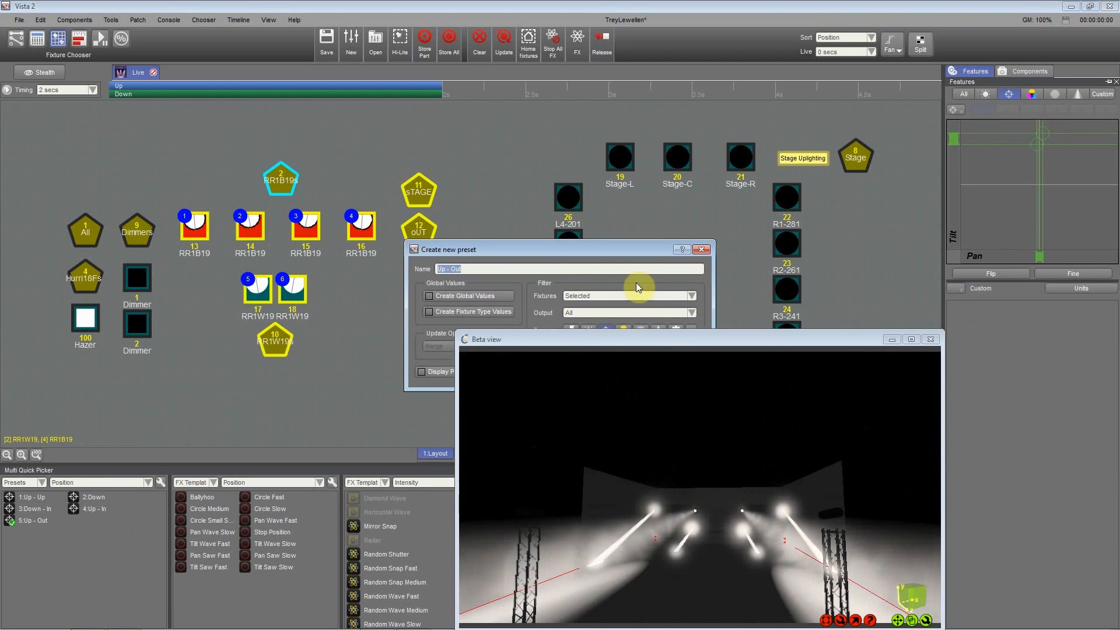
pyautogui.moveTo(530, 251); pyautogui.dragTo(461, 177)
pyautogui.write('Down')
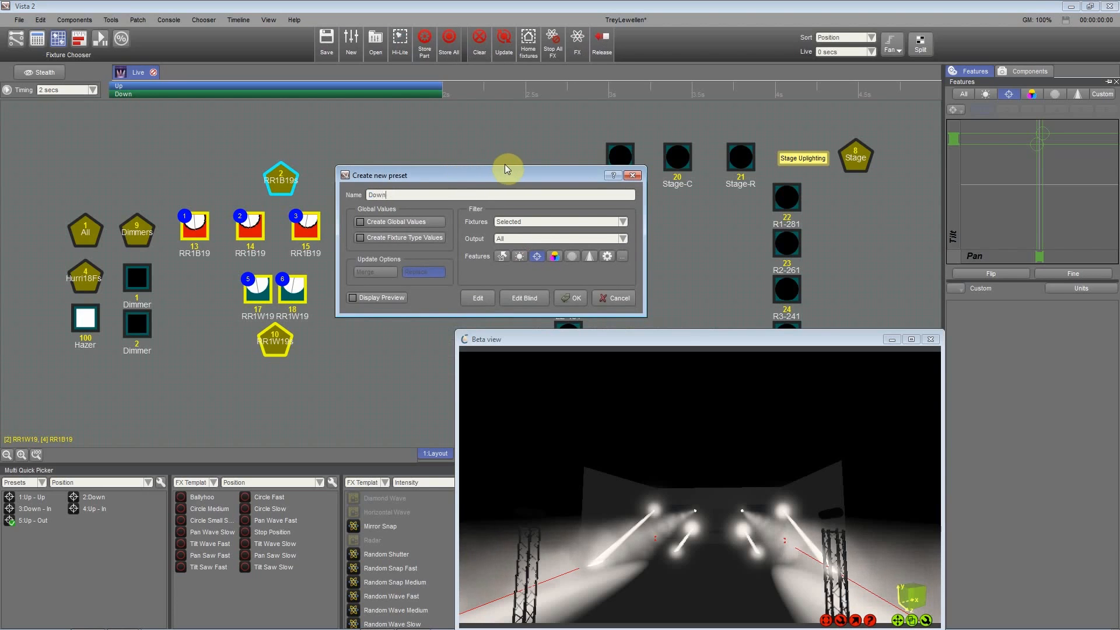
pyautogui.write(' - Out')
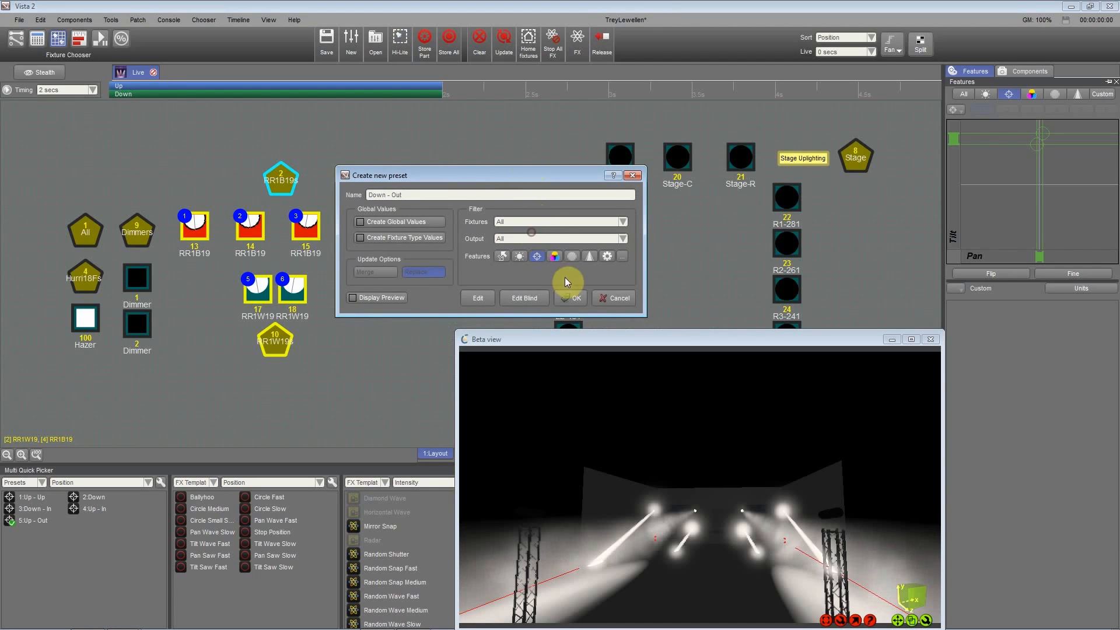
pyautogui.click(572, 298)
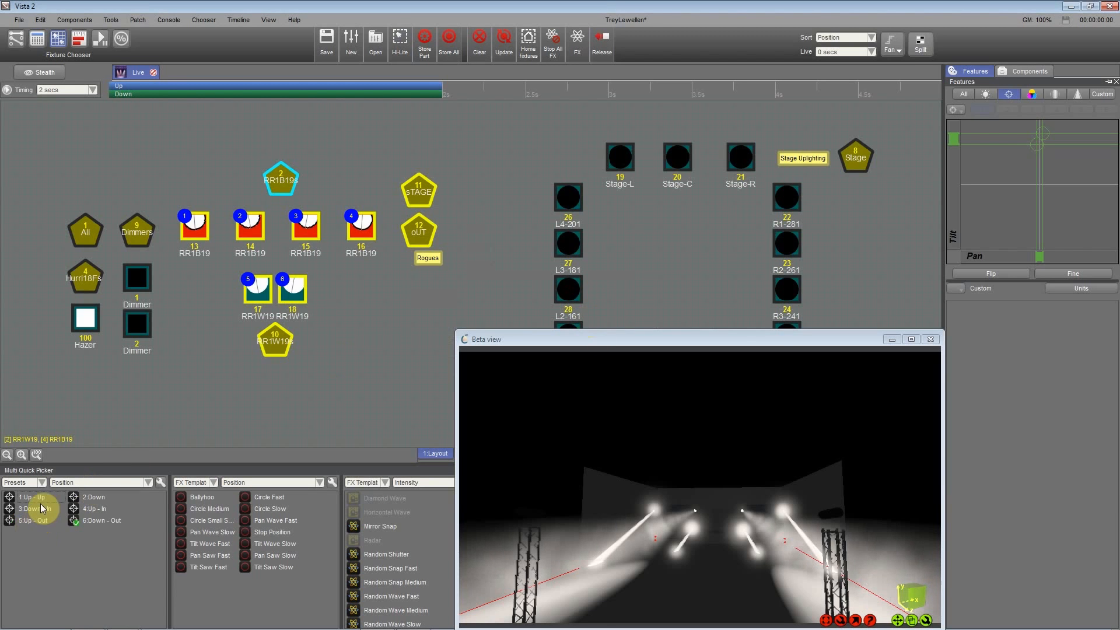
# Step: Enlarge the Beta view window and recall the Up - Up preset for the Rogues
pyautogui.click(61, 499)
pyautogui.moveTo(694, 328); pyautogui.dragTo(863, 333)
pyautogui.moveTo(634, 320); pyautogui.dragTo(392, 200)
pyautogui.click(74, 350)
pyautogui.click(22, 501)
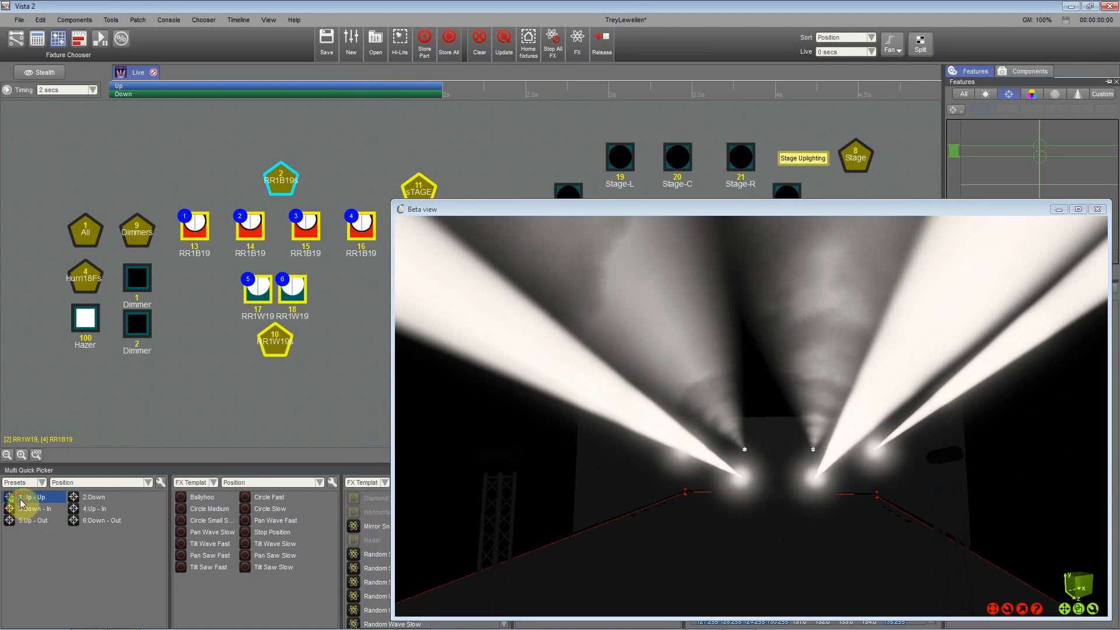
# Step: Compare the Down and Up - Up presets from a wider, angled viewpoint in the Beta view
pyautogui.click(93, 499)
pyautogui.click(748, 437)
pyautogui.scroll(-4, 746, 432)
pyautogui.moveTo(743, 433); pyautogui.dragTo(733, 430)
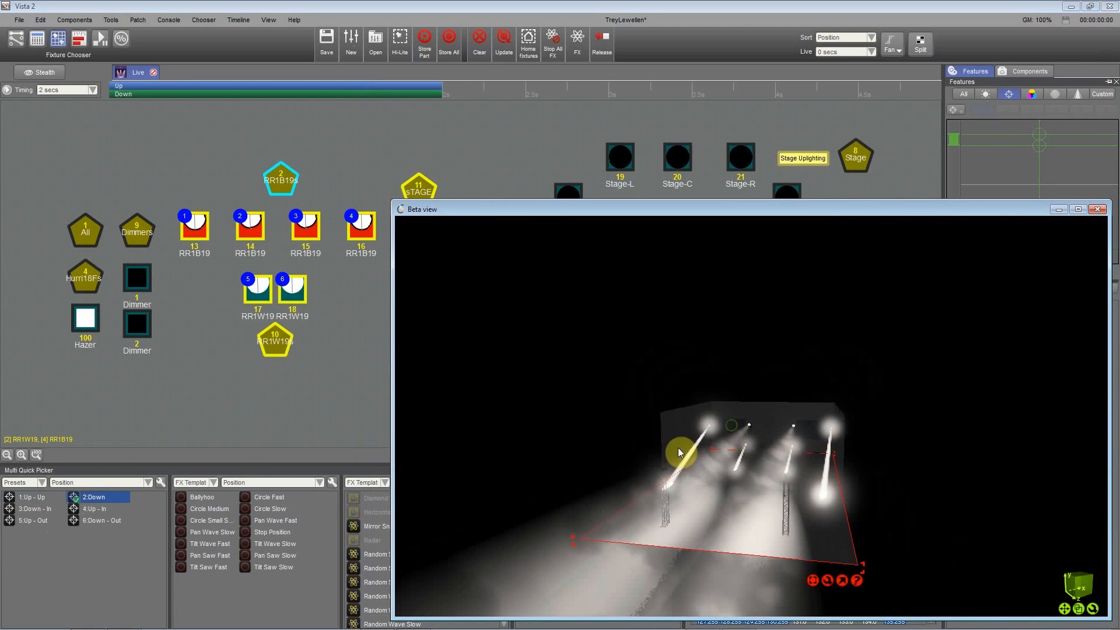
pyautogui.click(33, 497)
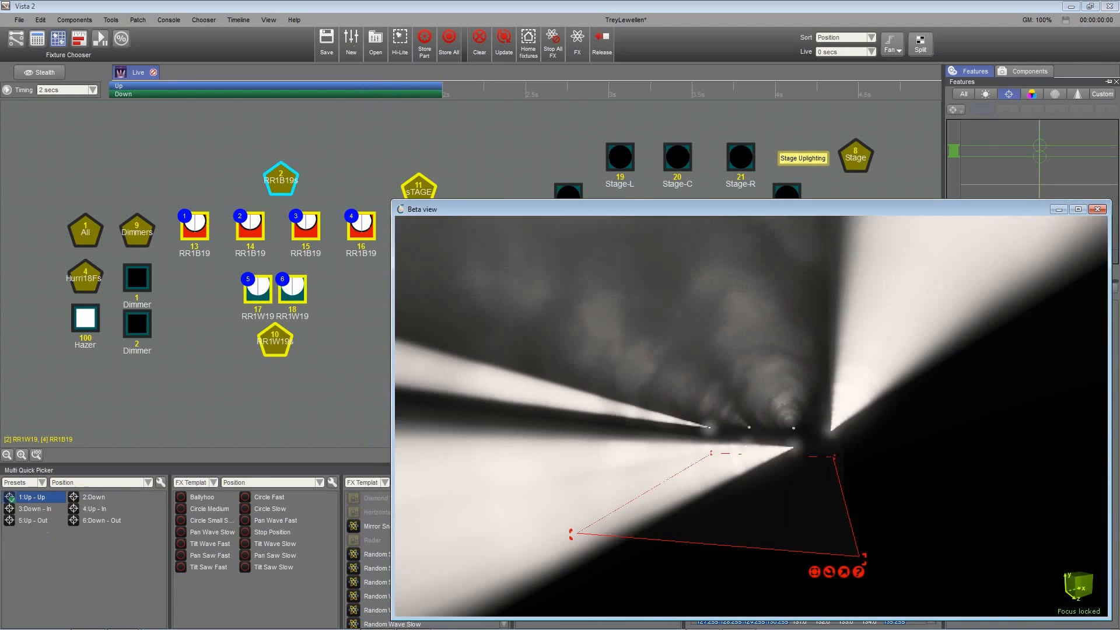
pyautogui.moveTo(748, 433); pyautogui.dragTo(613, 427)
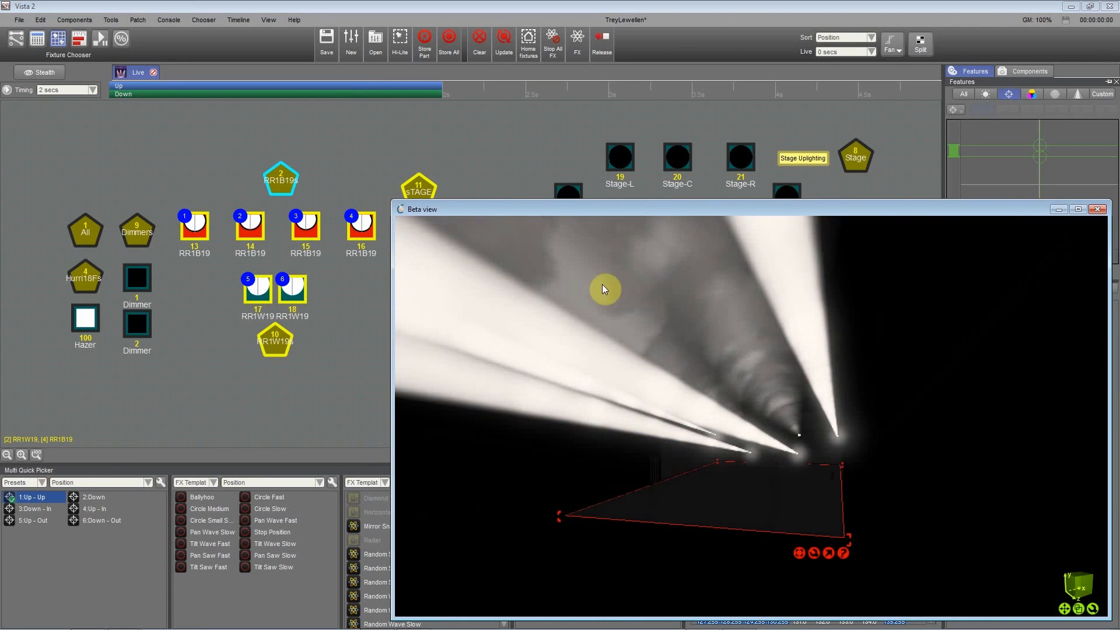
# Step: Set the colour of the selected Rogues to red
pyautogui.click(1037, 96)
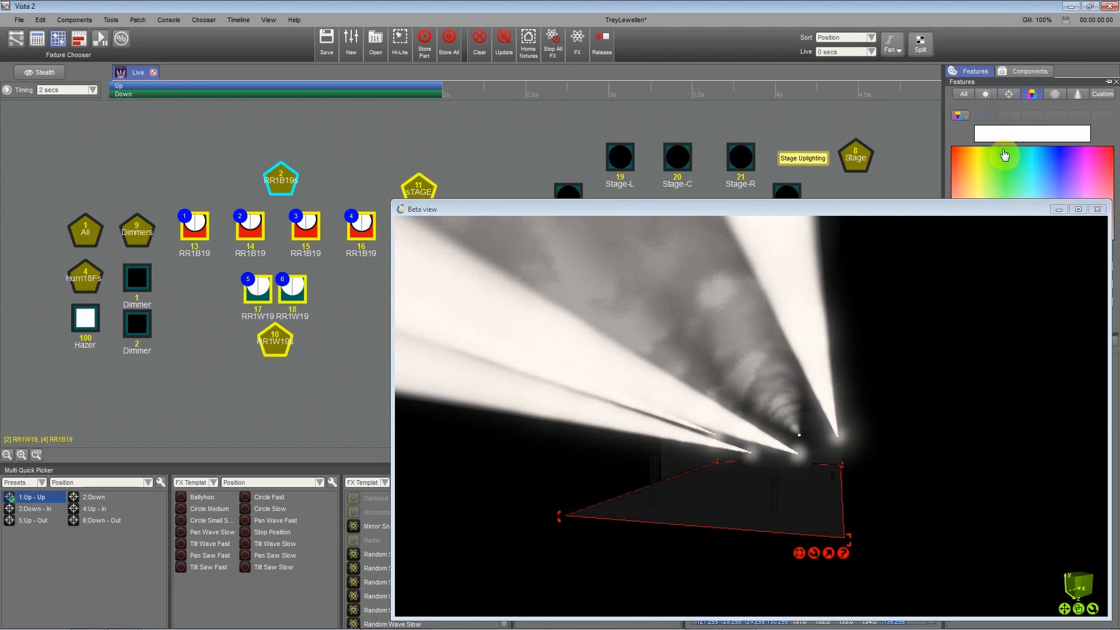
pyautogui.click(1002, 149)
pyautogui.moveTo(1000, 151); pyautogui.dragTo(953, 149)
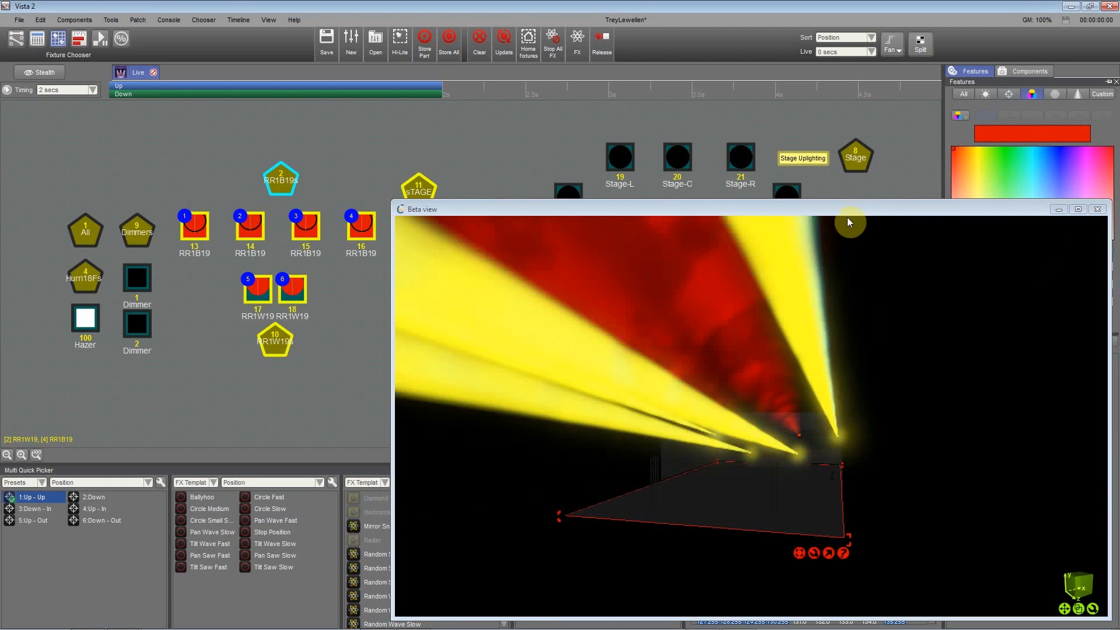
# Step: Check the Down, Down - In, Up - In, Up - Out and Down - Out presets one after another on the red beams
pyautogui.click(84, 501)
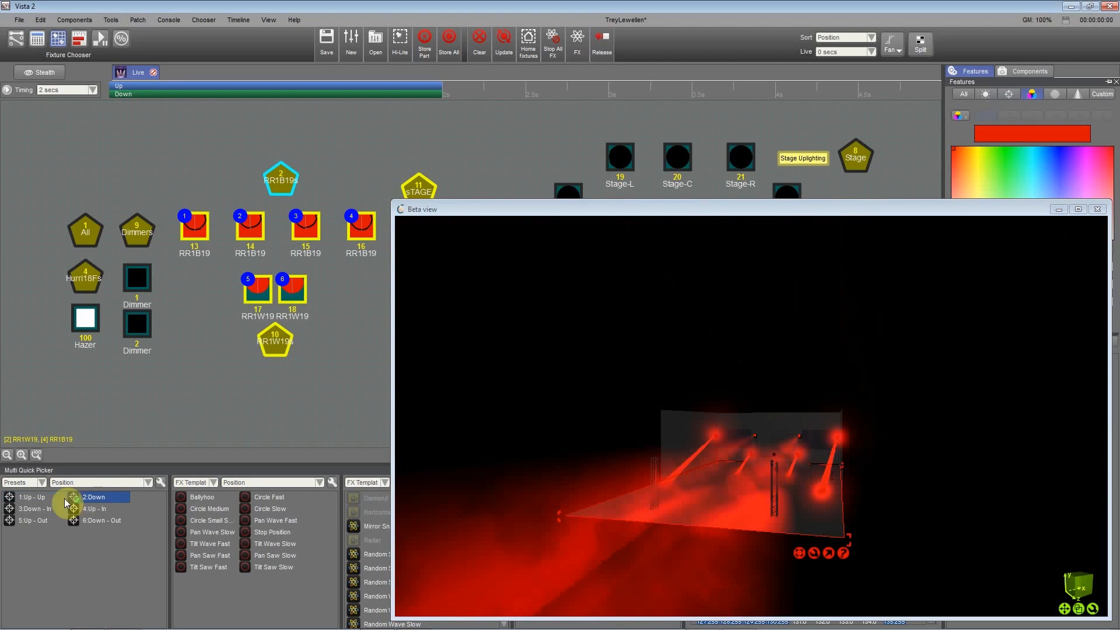
pyautogui.click(38, 509)
pyautogui.click(91, 511)
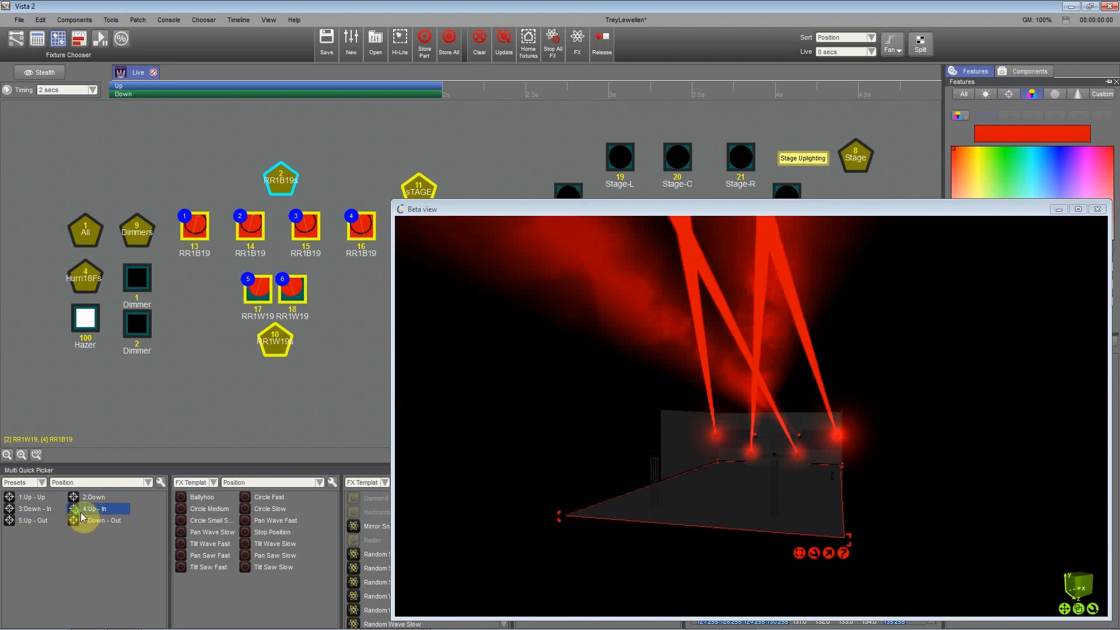
pyautogui.click(39, 520)
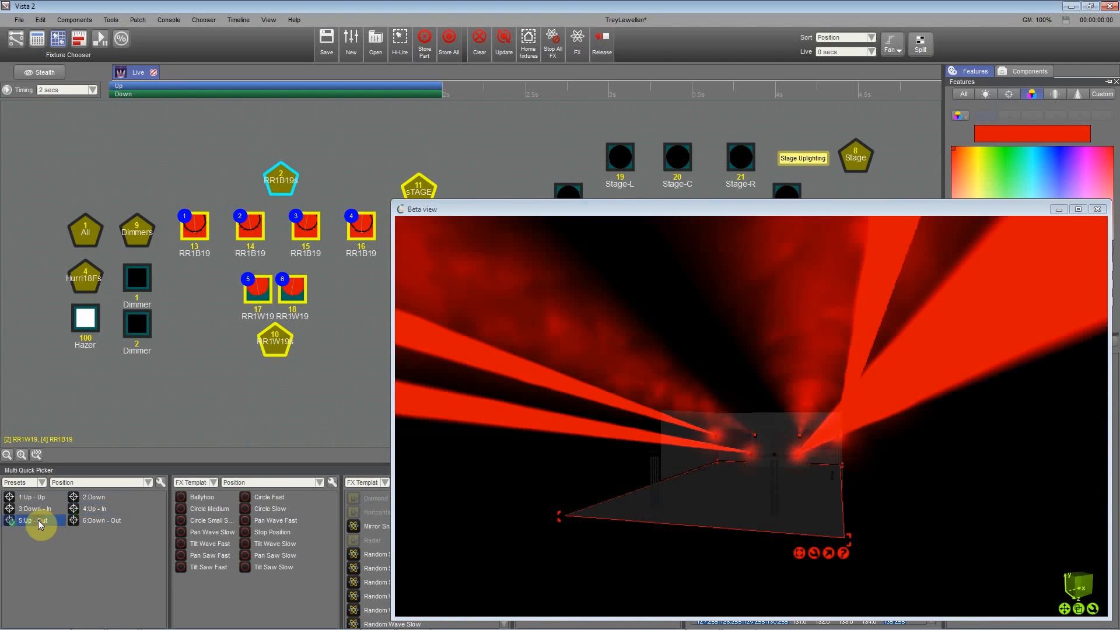
pyautogui.click(90, 520)
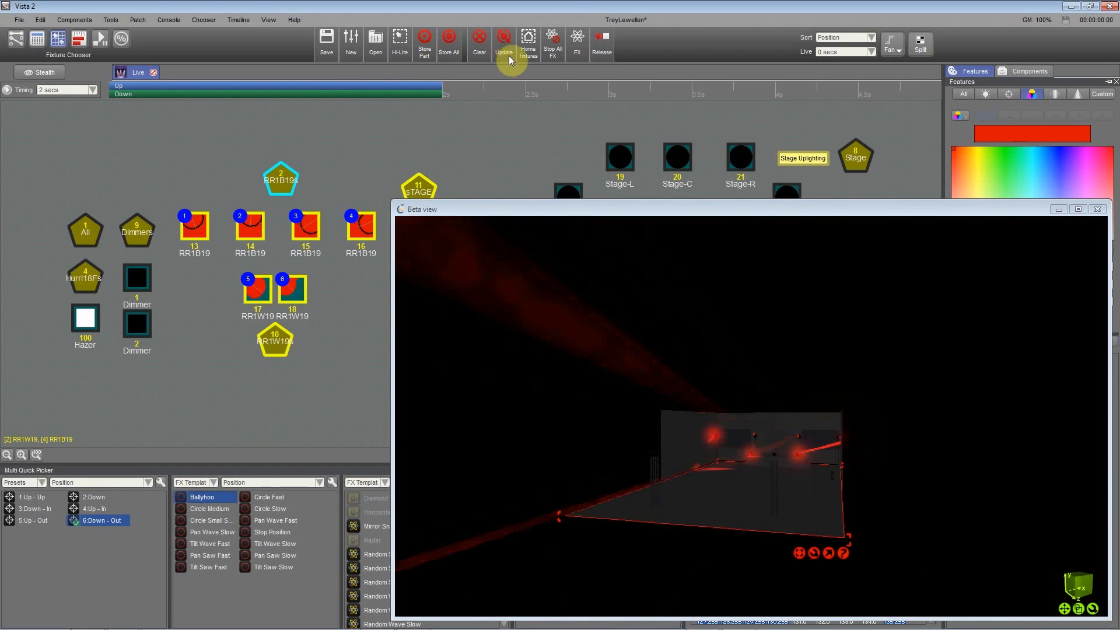
# Step: Try the Pan Wave Fast effect from the Down - In position, starting it under blackout, and end it by recalling Up - In
pyautogui.click(45, 520)
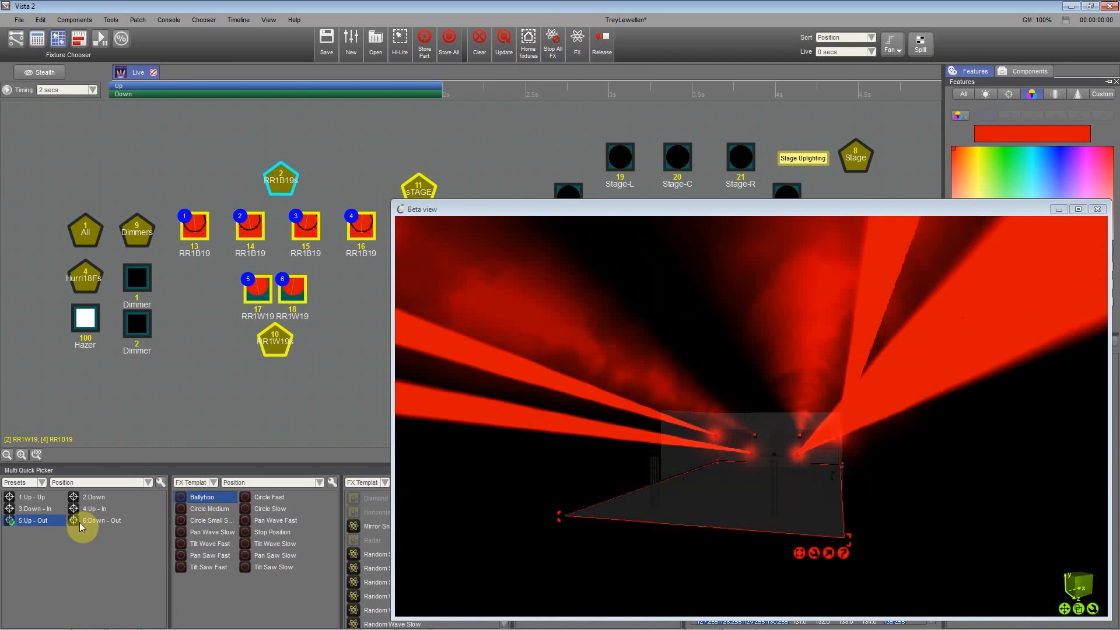
pyautogui.hotkey('ctrl', 'b')
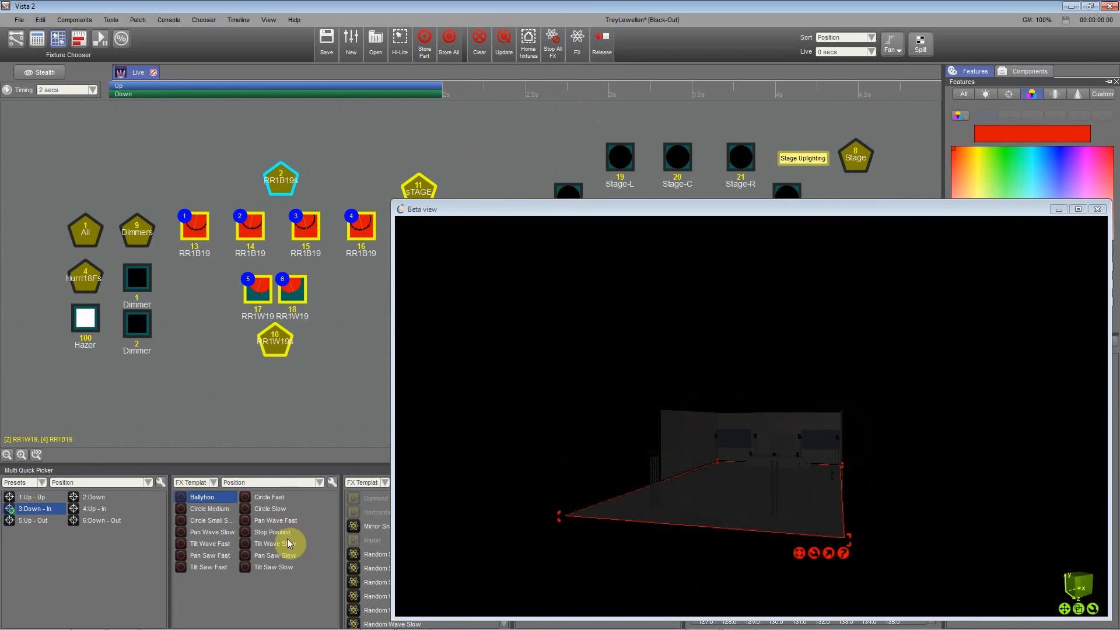
pyautogui.click(275, 521)
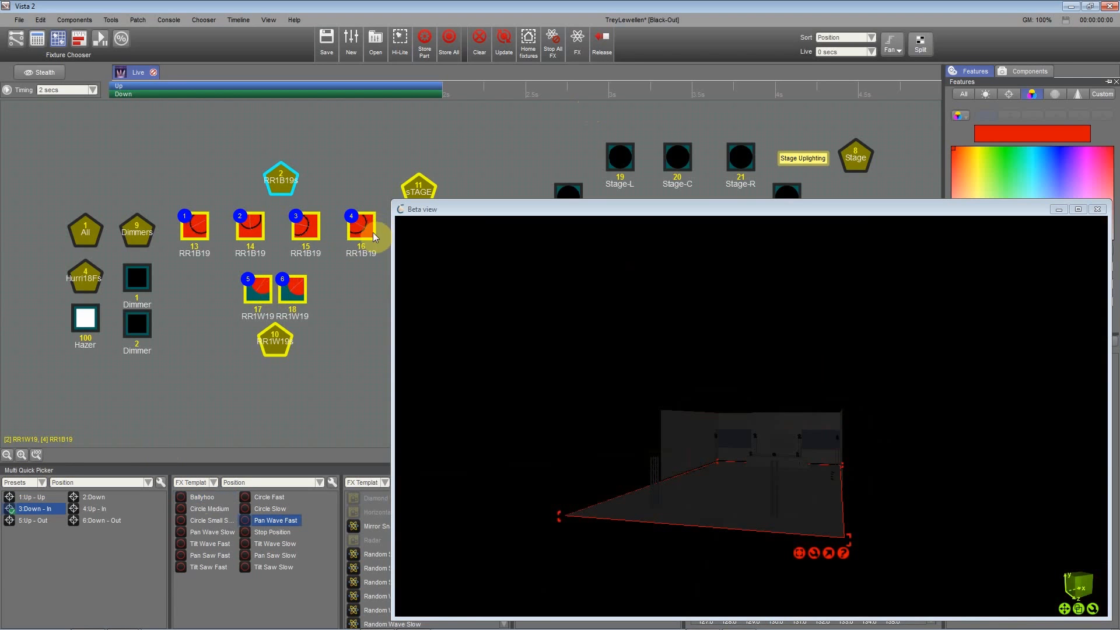
pyautogui.hotkey('ctrl', 'b')
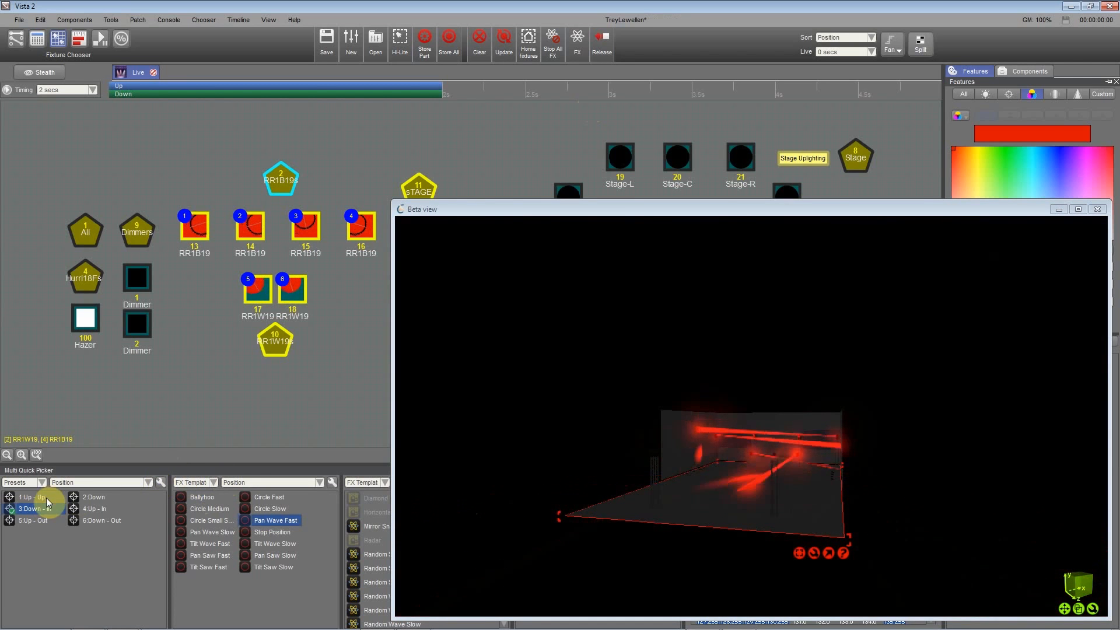
pyautogui.click(90, 508)
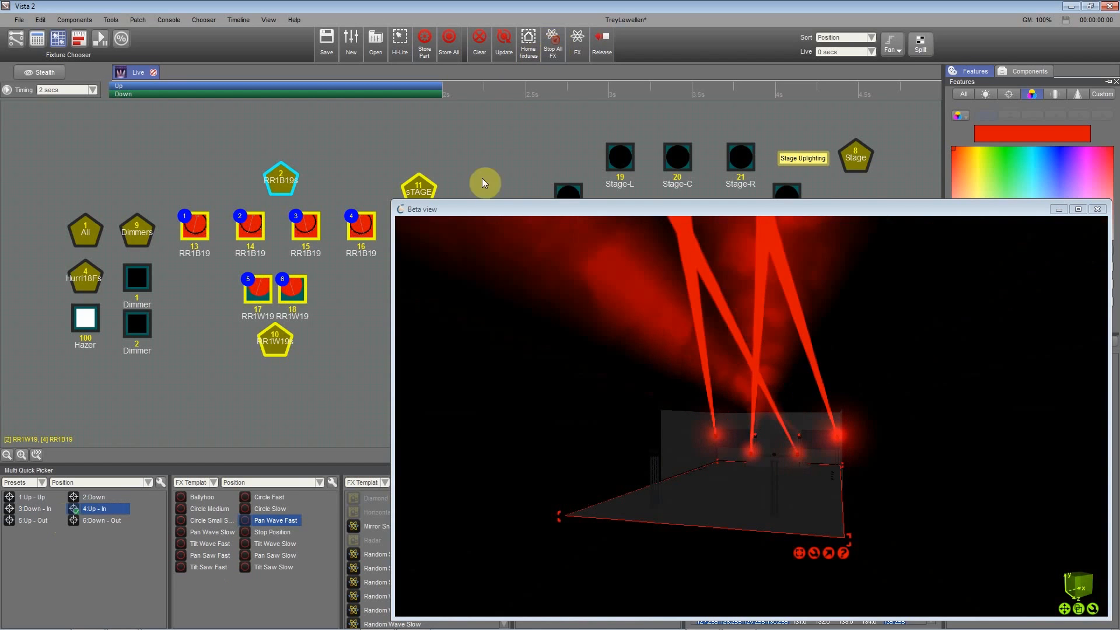
# Step: Apply the Tilt Wave Fast effect, replace it with the position presets ending on Down - Out, and view the beams from the front
pyautogui.click(204, 544)
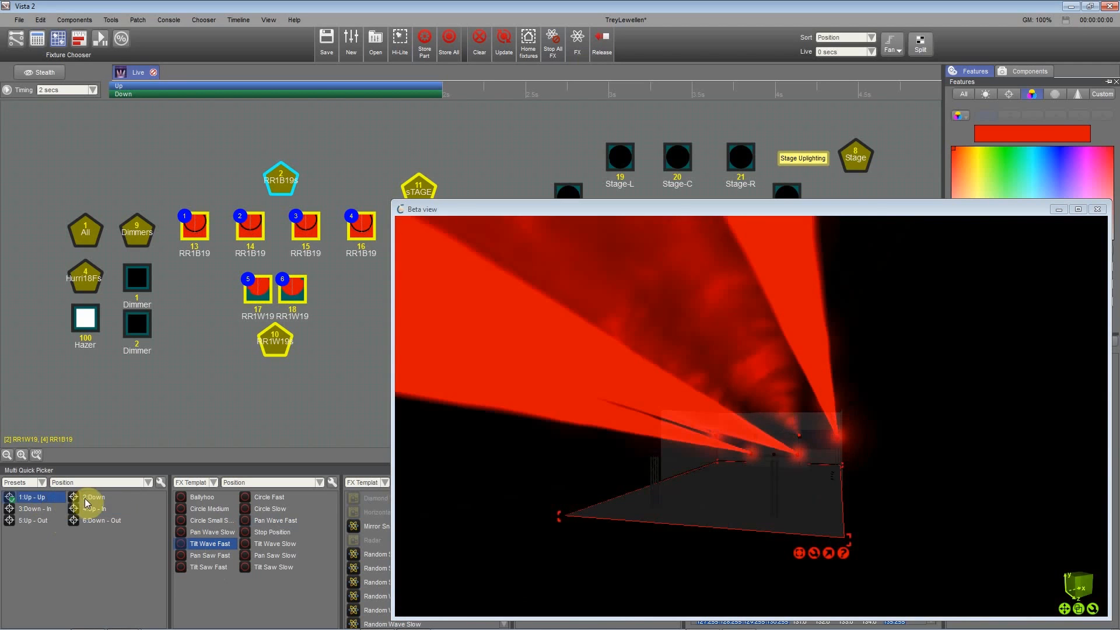
pyautogui.click(88, 499)
pyautogui.click(35, 520)
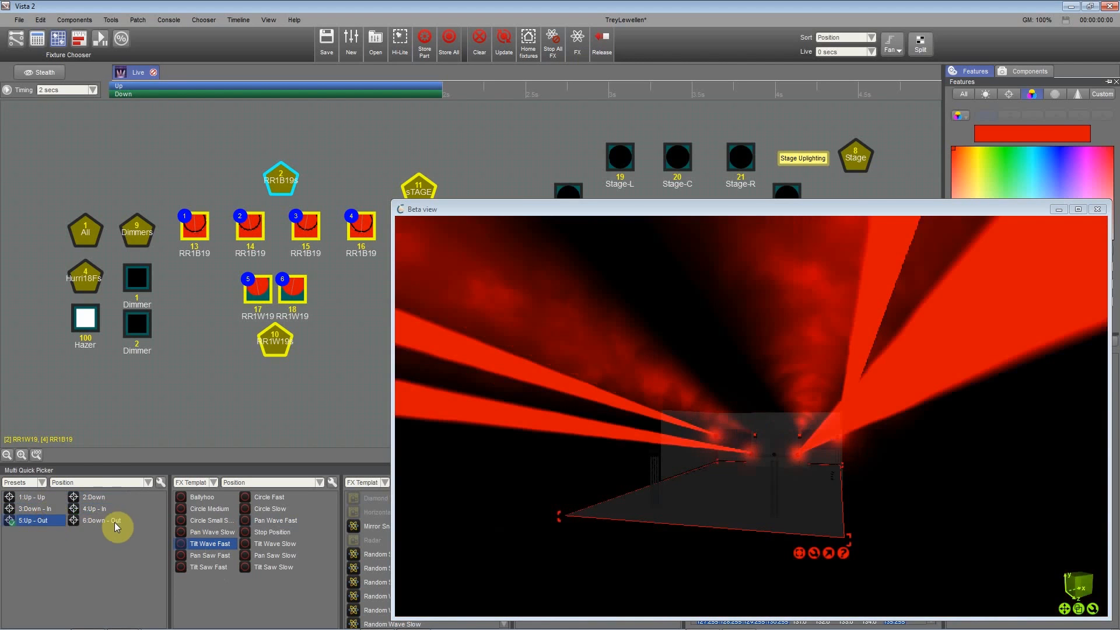
pyautogui.click(114, 520)
pyautogui.moveTo(665, 427)
pyautogui.mouseDown(button='right')
pyautogui.moveTo(680, 423)
pyautogui.moveTo(683, 458)
pyautogui.moveTo(671, 435)
pyautogui.moveTo(727, 437)
pyautogui.moveTo(762, 474)
pyautogui.moveTo(799, 455)
pyautogui.moveTo(752, 496)
pyautogui.moveTo(709, 458)
pyautogui.moveTo(747, 475)
pyautogui.moveTo(675, 418)
pyautogui.moveTo(695, 444)
pyautogui.moveTo(732, 438)
pyautogui.moveTo(711, 464)
pyautogui.moveTo(747, 455)
pyautogui.moveTo(671, 418)
pyautogui.mouseUp(button='right')
# Step: Try adjusting the intensity of the two dimmers, return it to 0, and deselect them
pyautogui.click(136, 234)
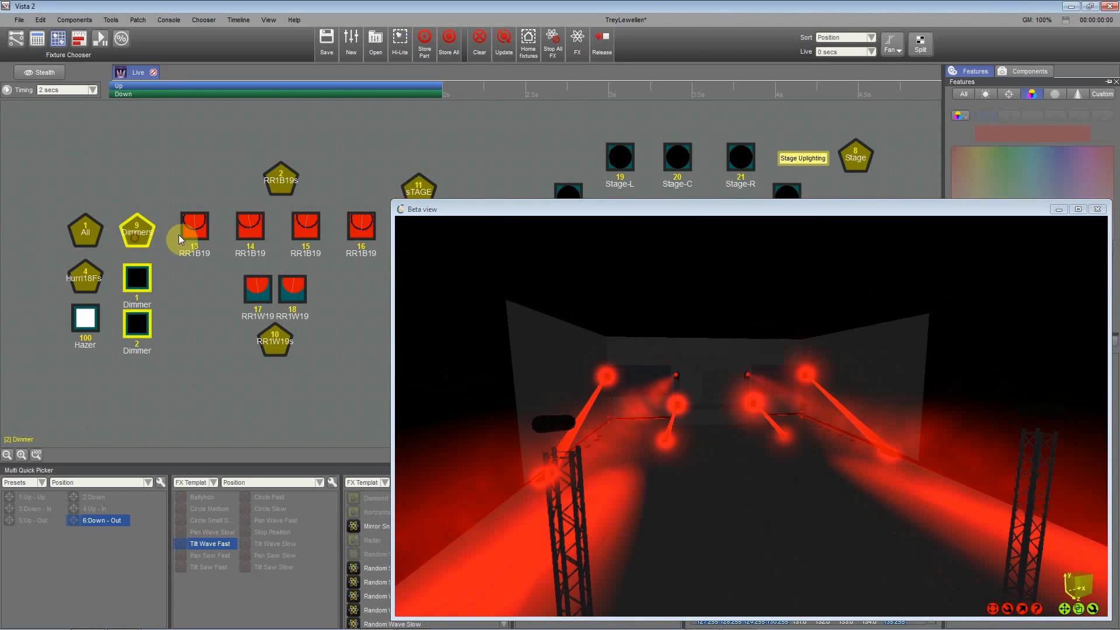
pyautogui.click(964, 94)
pyautogui.moveTo(972, 128)
pyautogui.mouseDown()
pyautogui.moveTo(1117, 119)
pyautogui.moveTo(972, 127)
pyautogui.mouseUp()
pyautogui.moveTo(1021, 127); pyautogui.dragTo(1, 141)
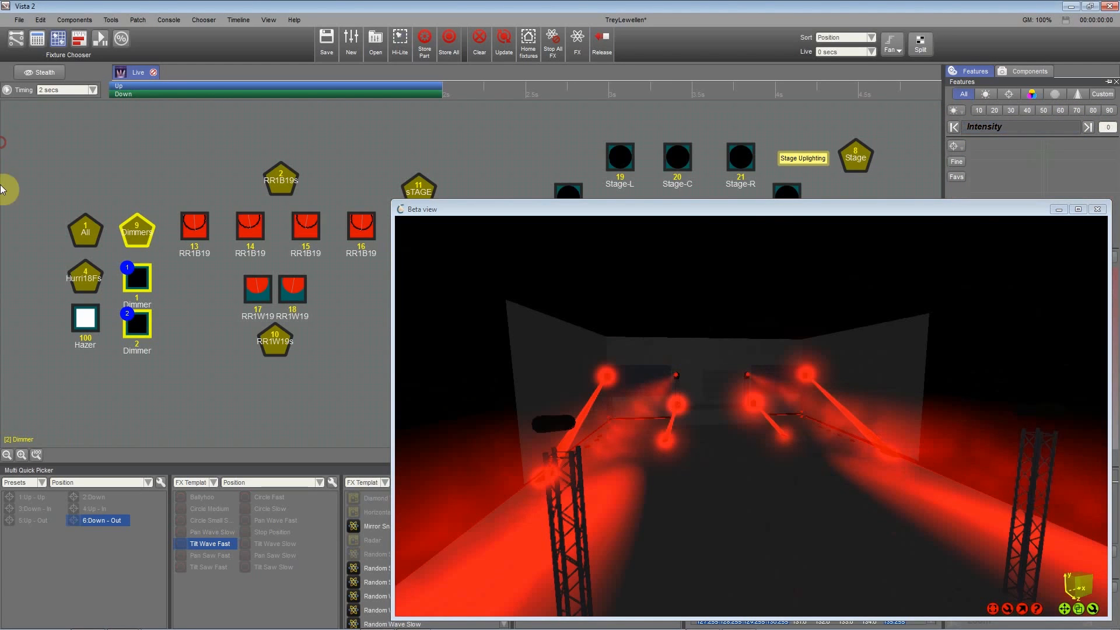
pyautogui.click(245, 398)
# Step: Reposition the Beta view window slightly and examine the Down - Out beams from above
pyautogui.moveTo(975, 207)
pyautogui.mouseDown()
pyautogui.moveTo(971, 184)
pyautogui.moveTo(983, 216)
pyautogui.mouseUp()
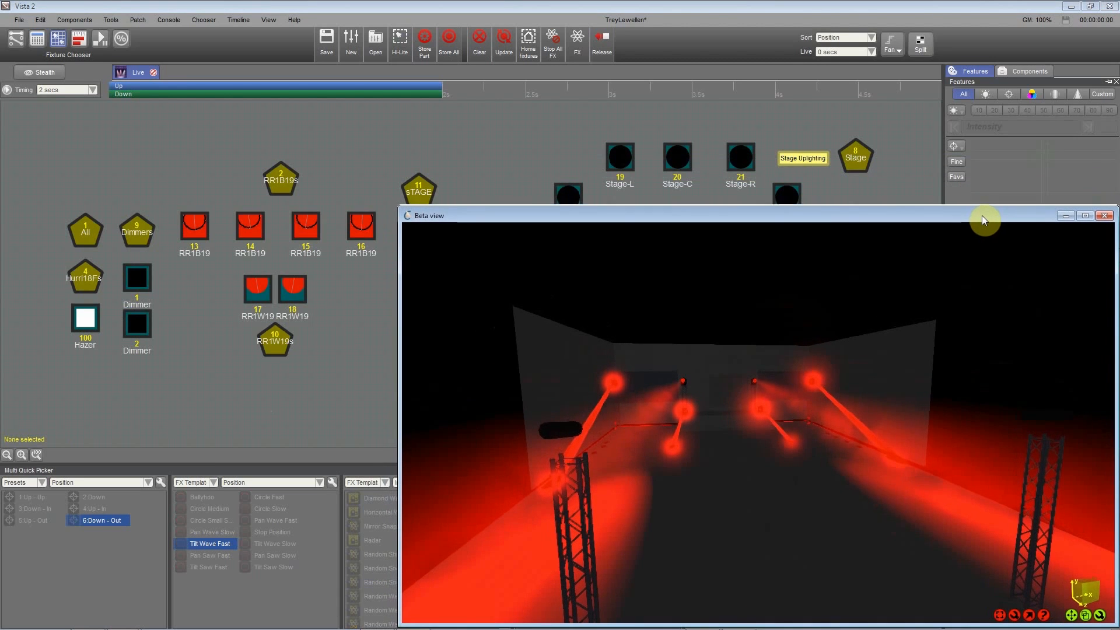
pyautogui.moveTo(694, 316); pyautogui.dragTo(669, 317)
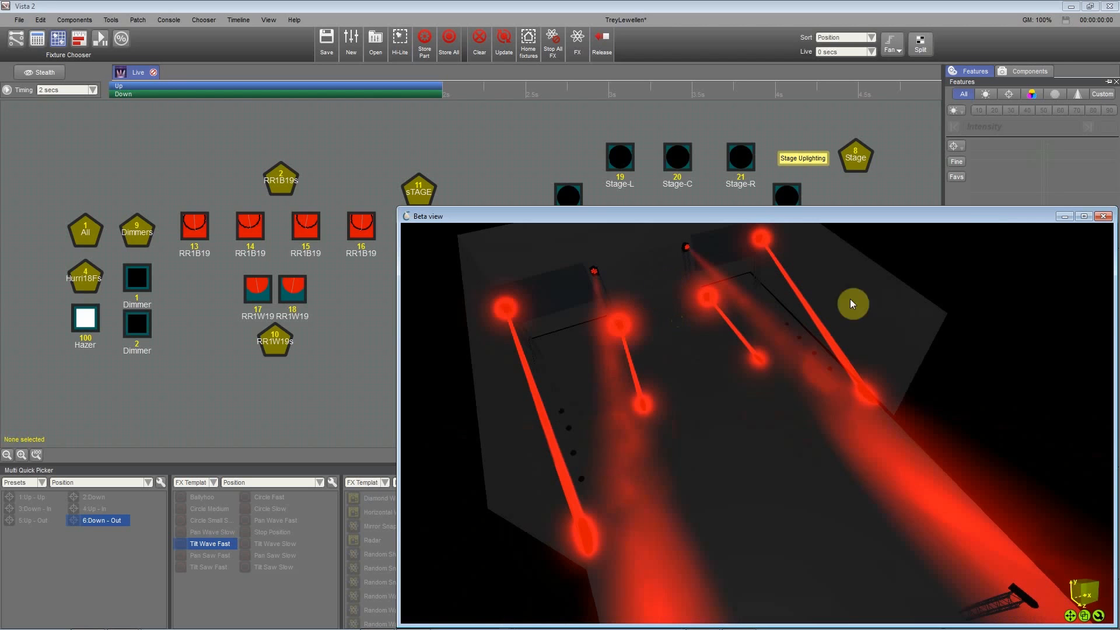
pyautogui.moveTo(708, 350); pyautogui.dragTo(707, 377)
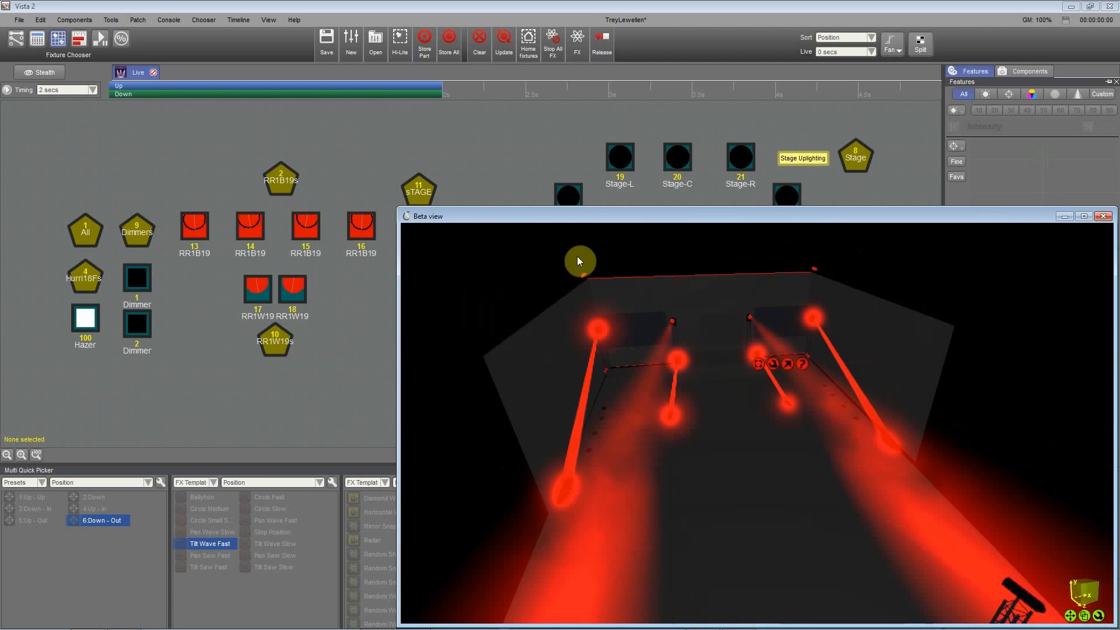
pyautogui.moveTo(489, 255); pyautogui.dragTo(1020, 447)
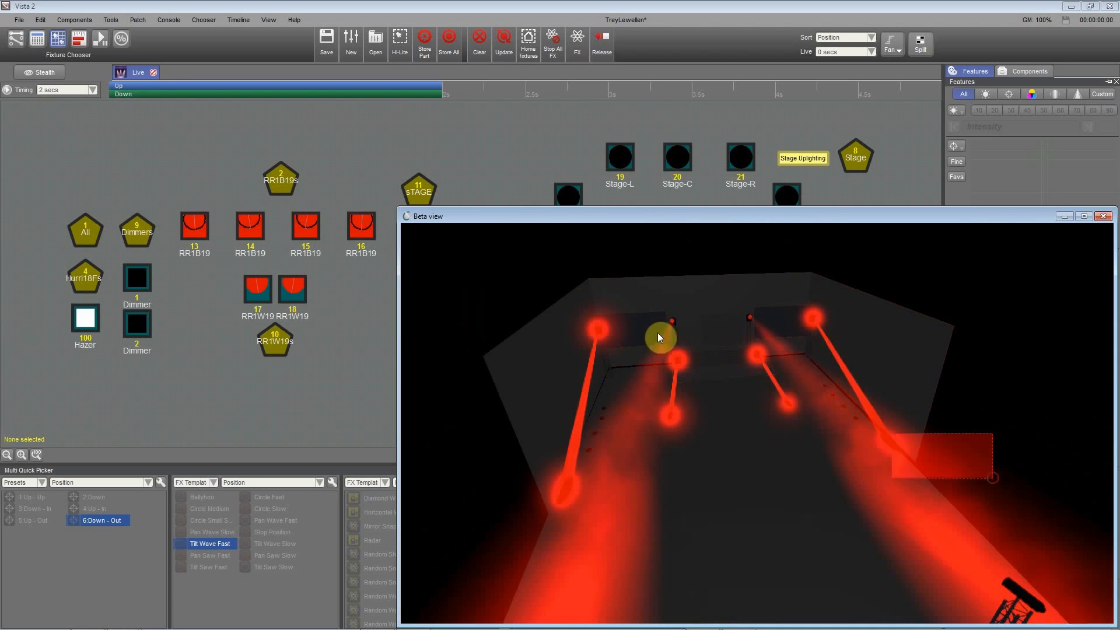
pyautogui.click(610, 387)
pyautogui.click(497, 506)
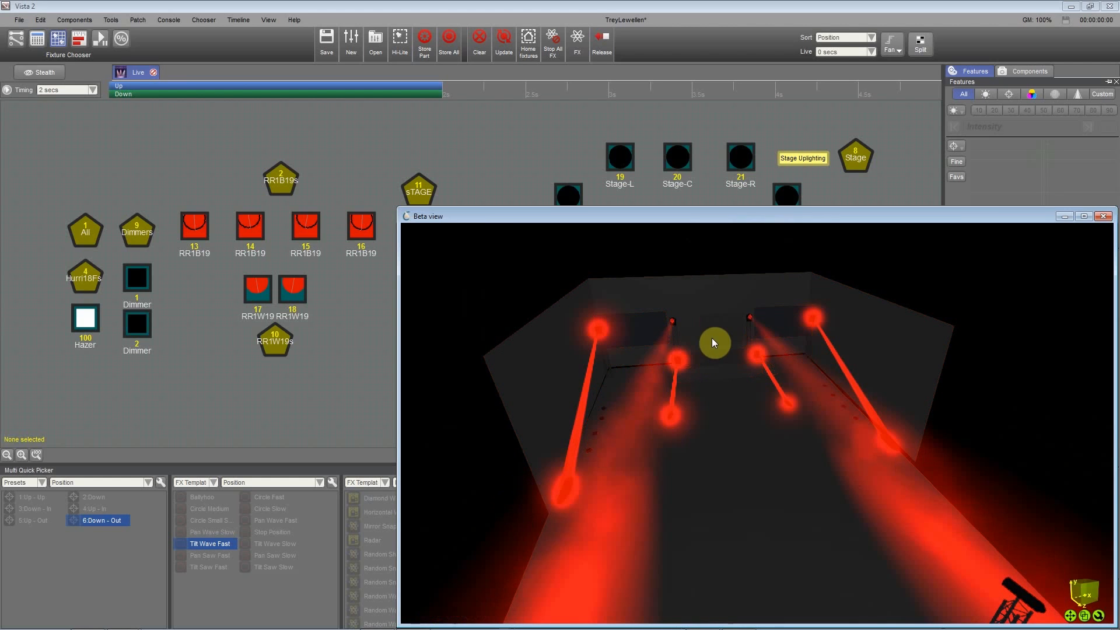
pyautogui.click(918, 334)
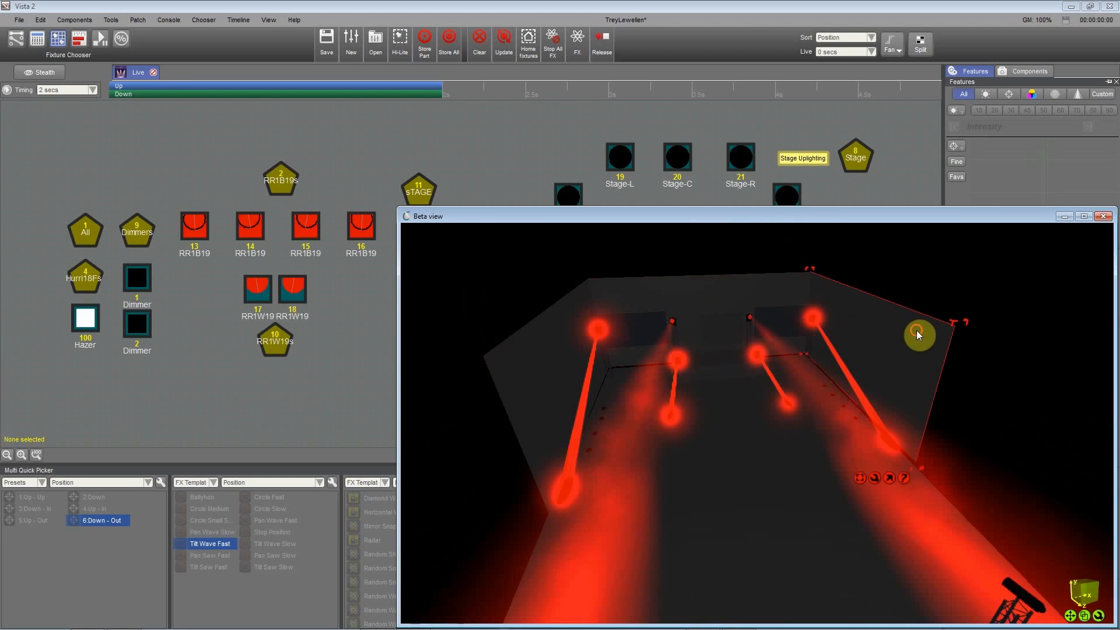
pyautogui.click(339, 310)
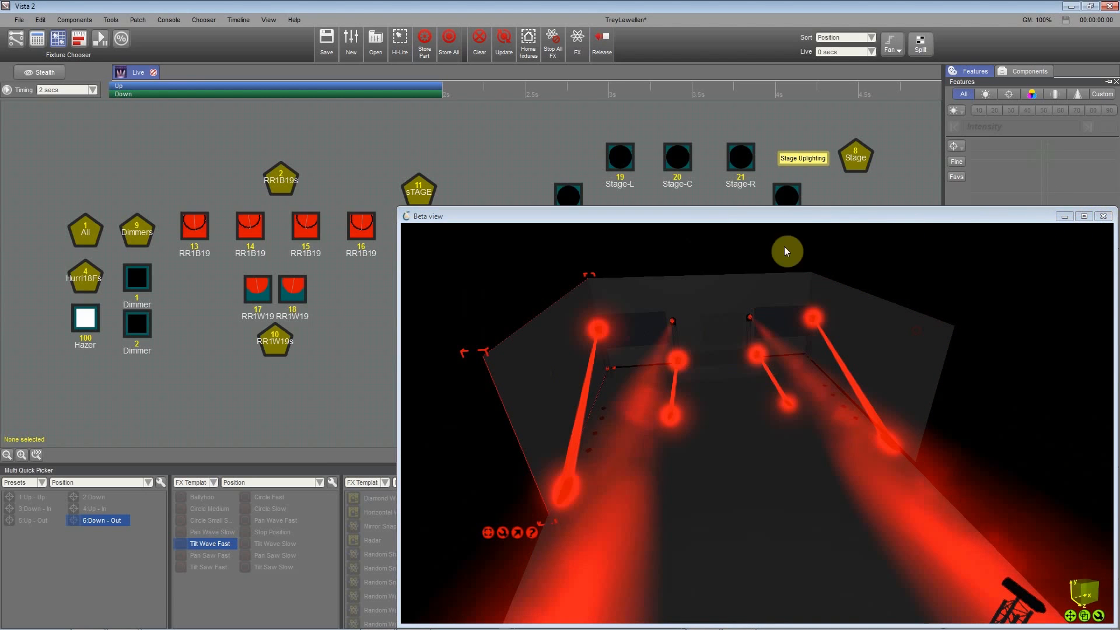
# Step: Clear the Live edits, and shrink the Beta view window and place it over the upper part of the fixture layout
pyautogui.click(153, 73)
pyautogui.click(509, 273)
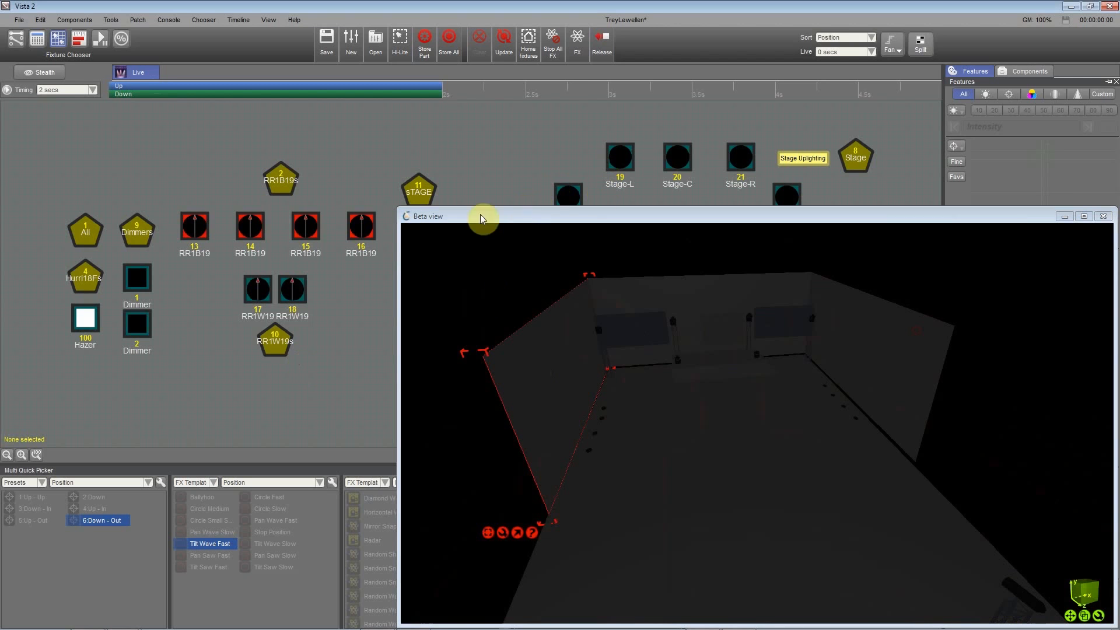
pyautogui.moveTo(396, 212); pyautogui.dragTo(513, 367)
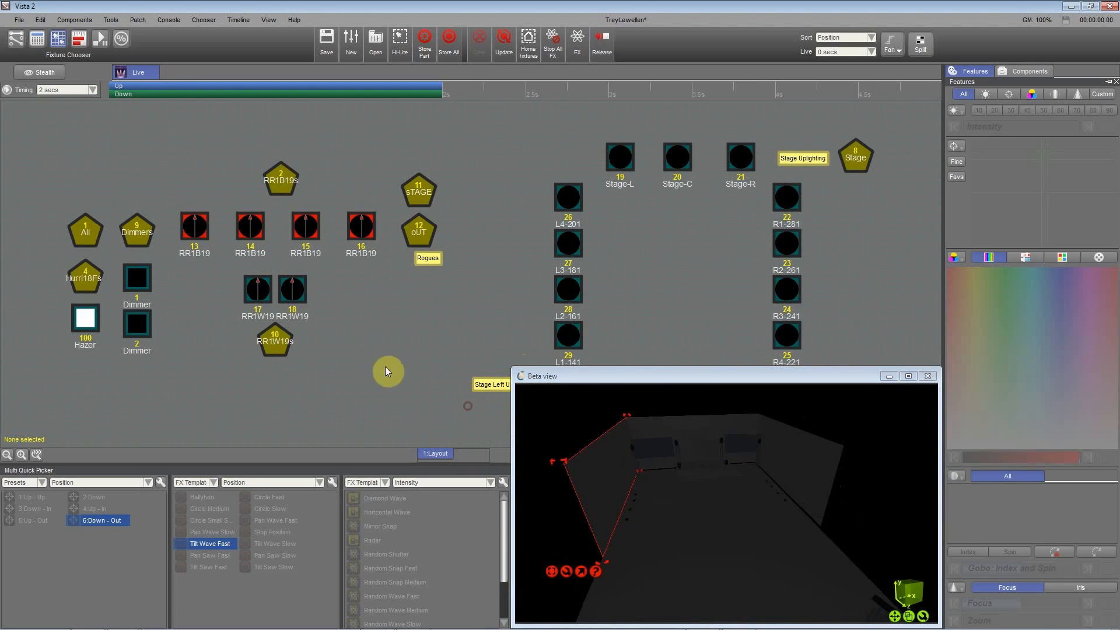
pyautogui.moveTo(865, 382); pyautogui.dragTo(813, 375)
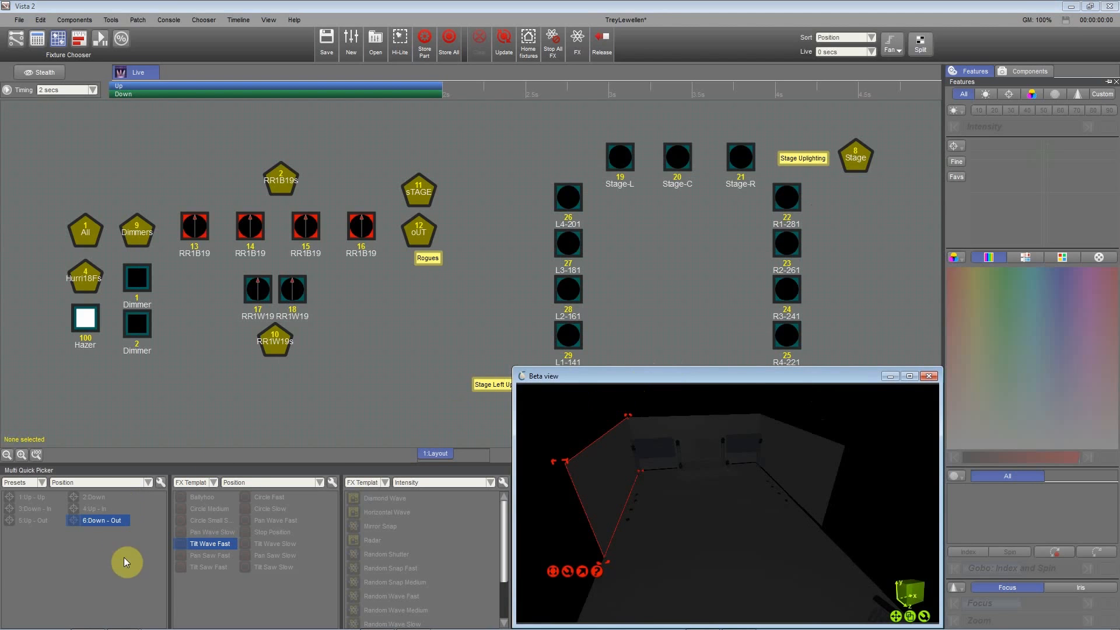
pyautogui.click(225, 597)
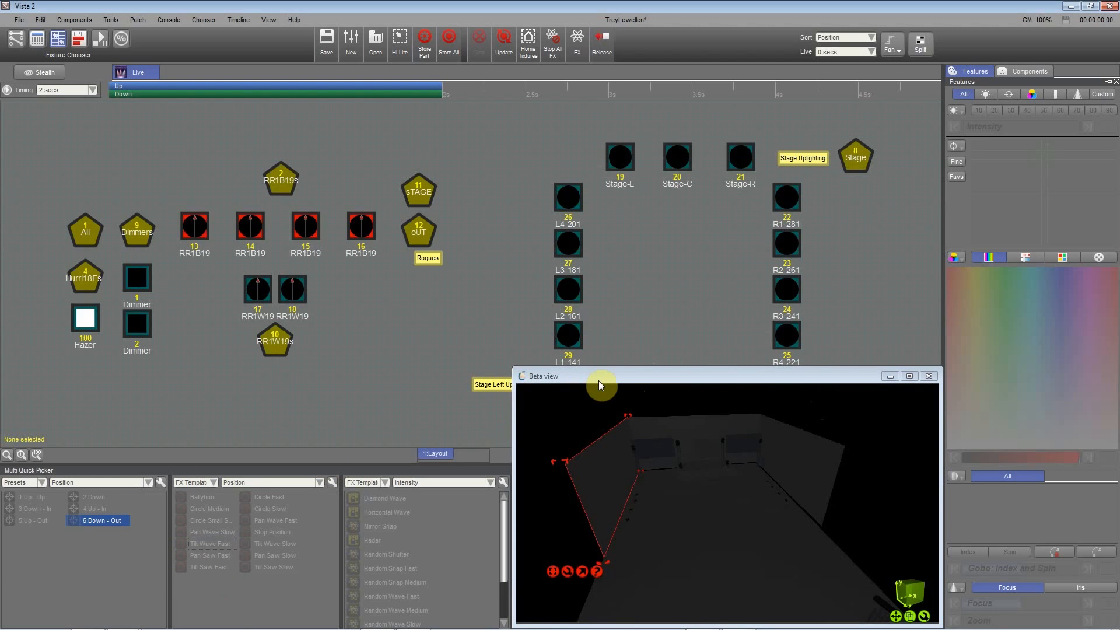
pyautogui.moveTo(598, 380); pyautogui.dragTo(85, 305)
pyautogui.moveTo(274, 274); pyautogui.dragTo(638, 151)
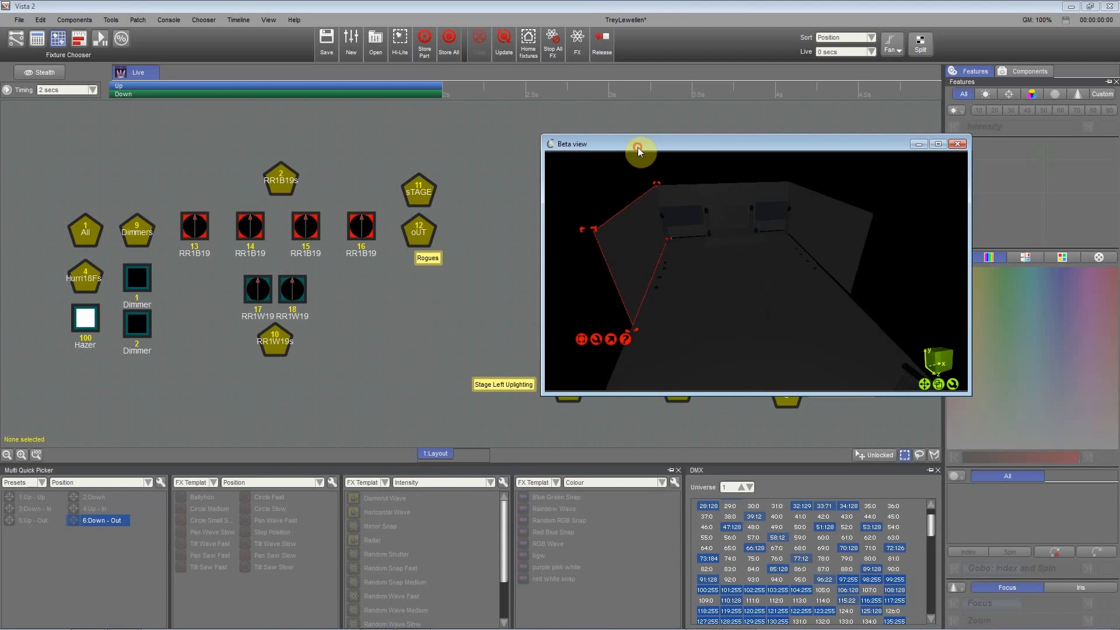
pyautogui.click(474, 473)
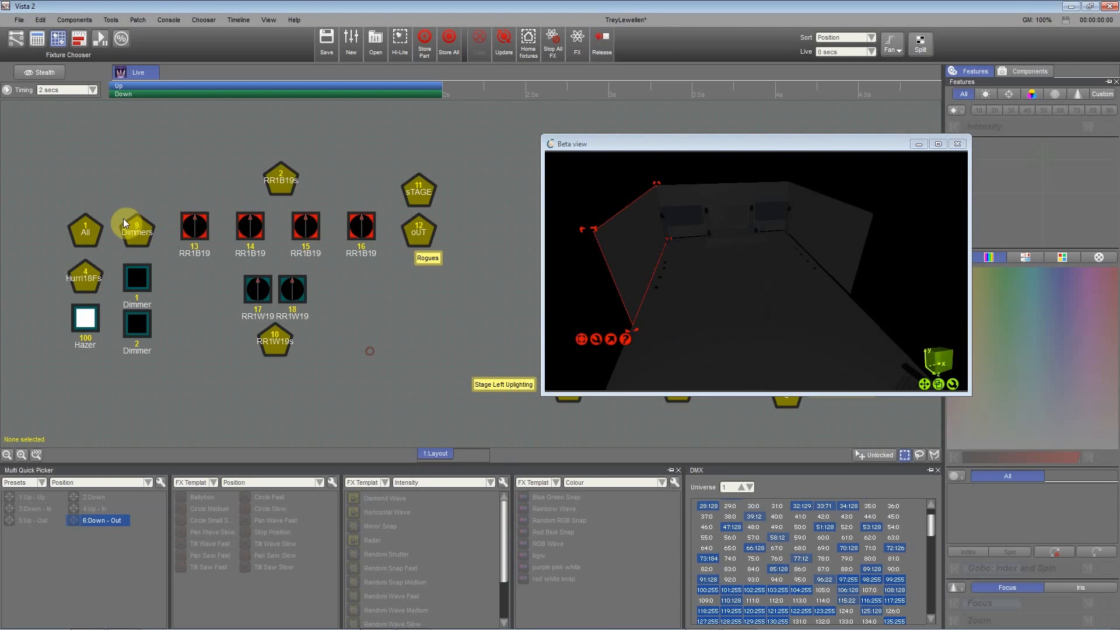
# Step: Bring the All group to full intensity and apply the Twinkle intensity effect to it
pyautogui.click(85, 230)
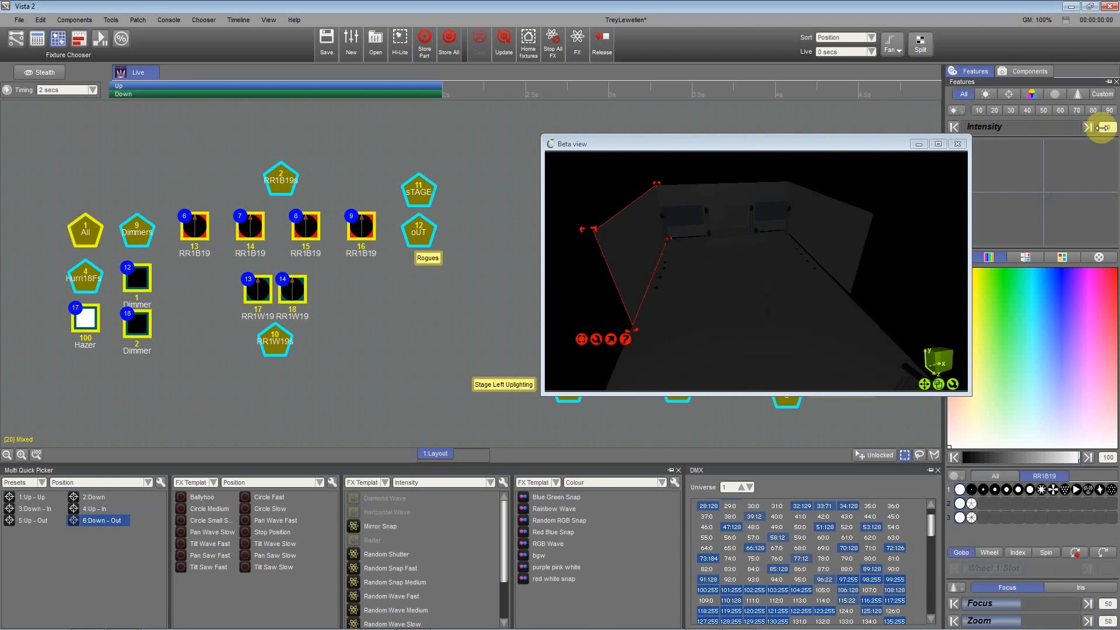
pyautogui.click(1087, 128)
pyautogui.scroll(-2, 496, 522)
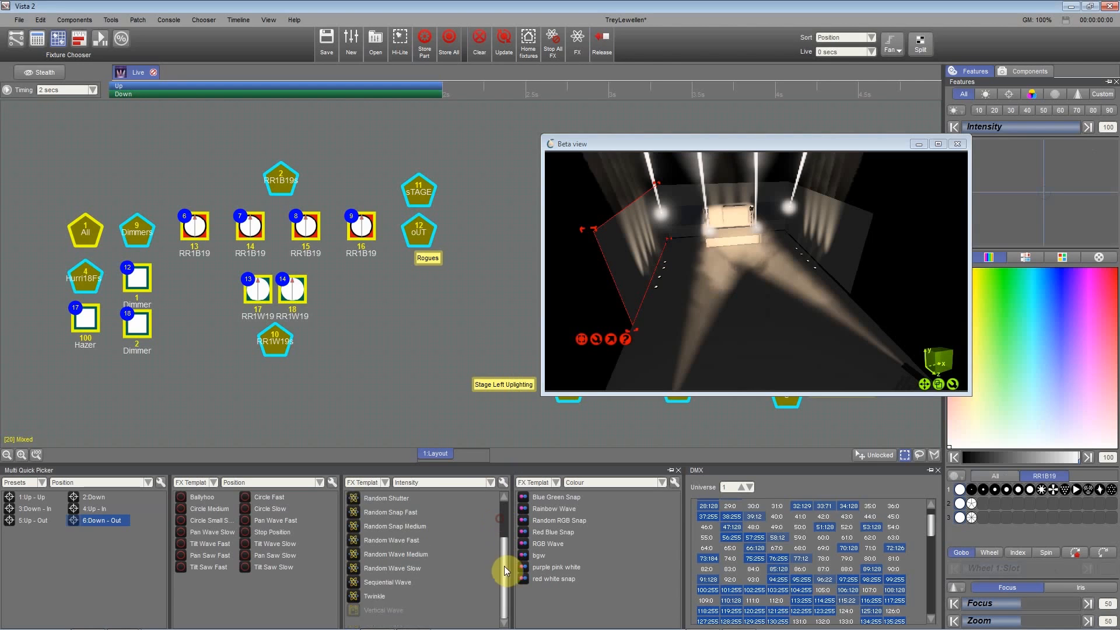
pyautogui.click(374, 596)
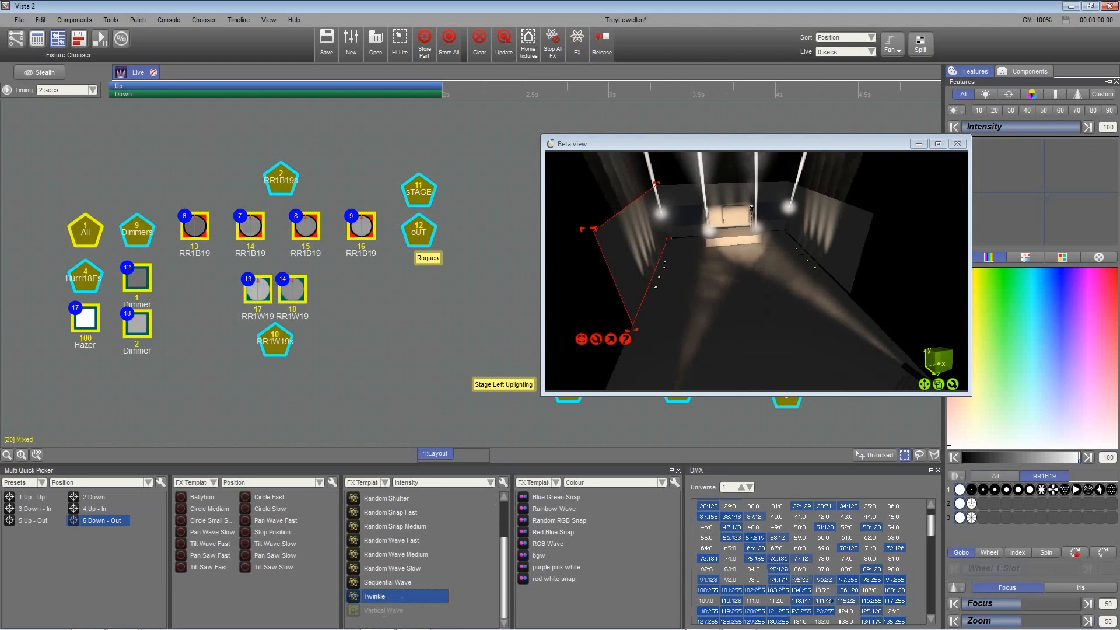
# Step: Open the Twinkle effect in the SmartFX editor and set its first step to 6% and its second step to 50%
pyautogui.moveTo(350, 0); pyautogui.dragTo(236, 114)
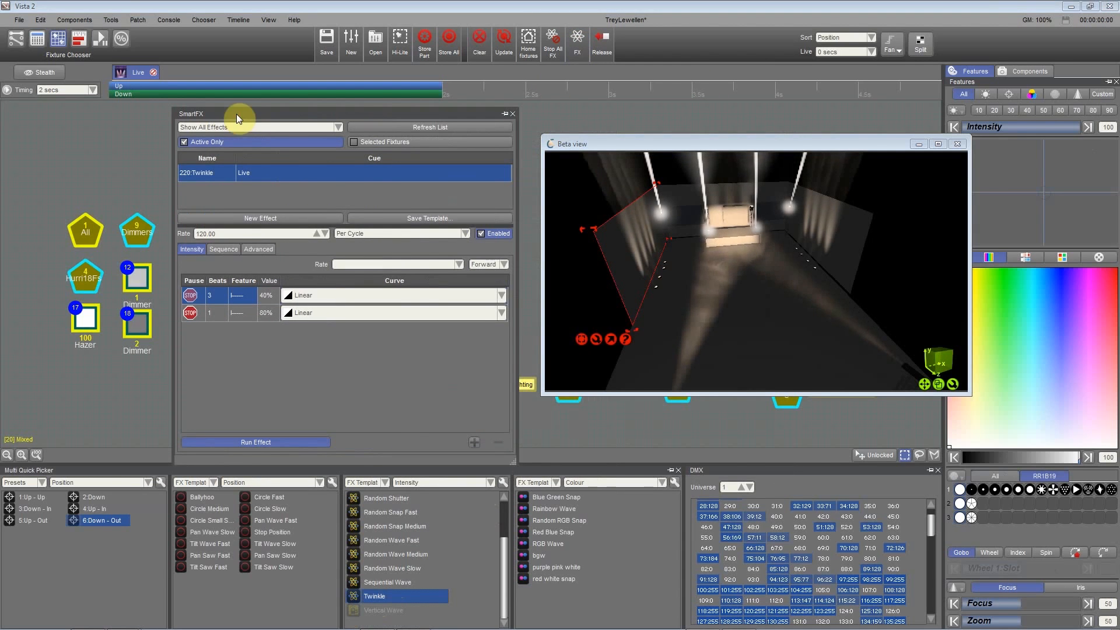
pyautogui.click(978, 111)
pyautogui.click(233, 313)
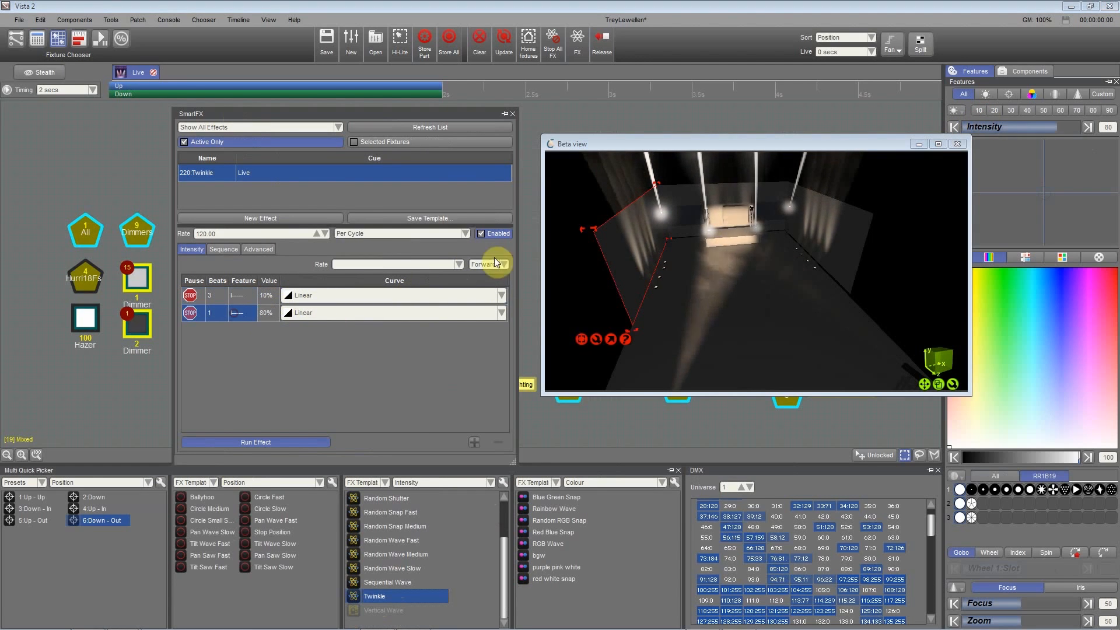
pyautogui.click(1015, 111)
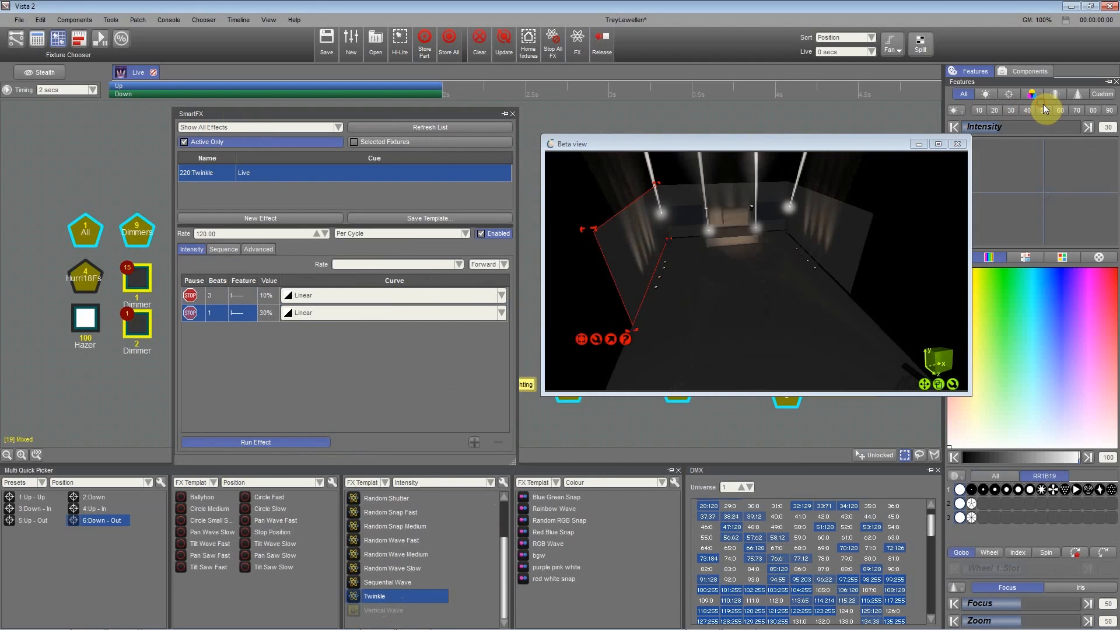
pyautogui.click(1044, 110)
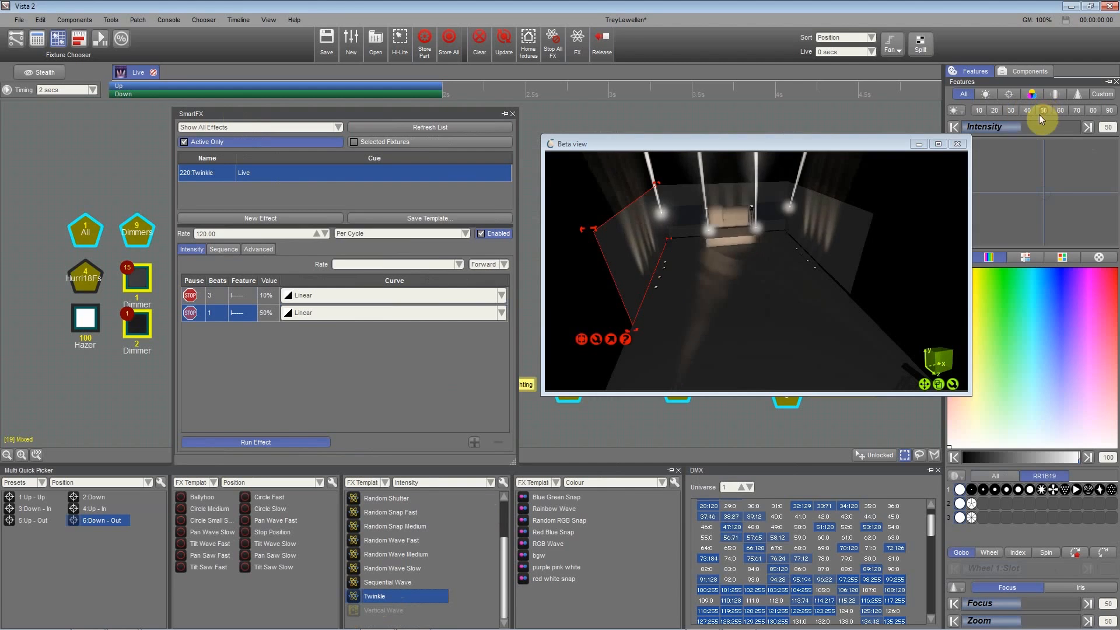
pyautogui.click(248, 296)
pyautogui.moveTo(982, 126); pyautogui.dragTo(978, 125)
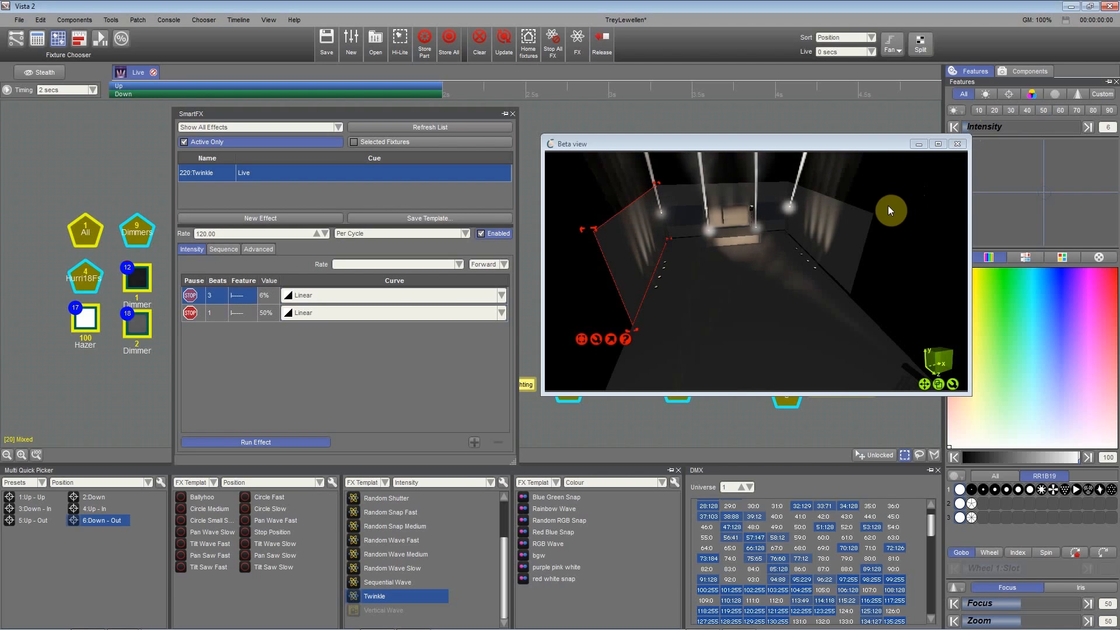
# Step: Try 3% as the intensity of the Twinkle effect's first step, and return it to 6%
pyautogui.click(209, 311)
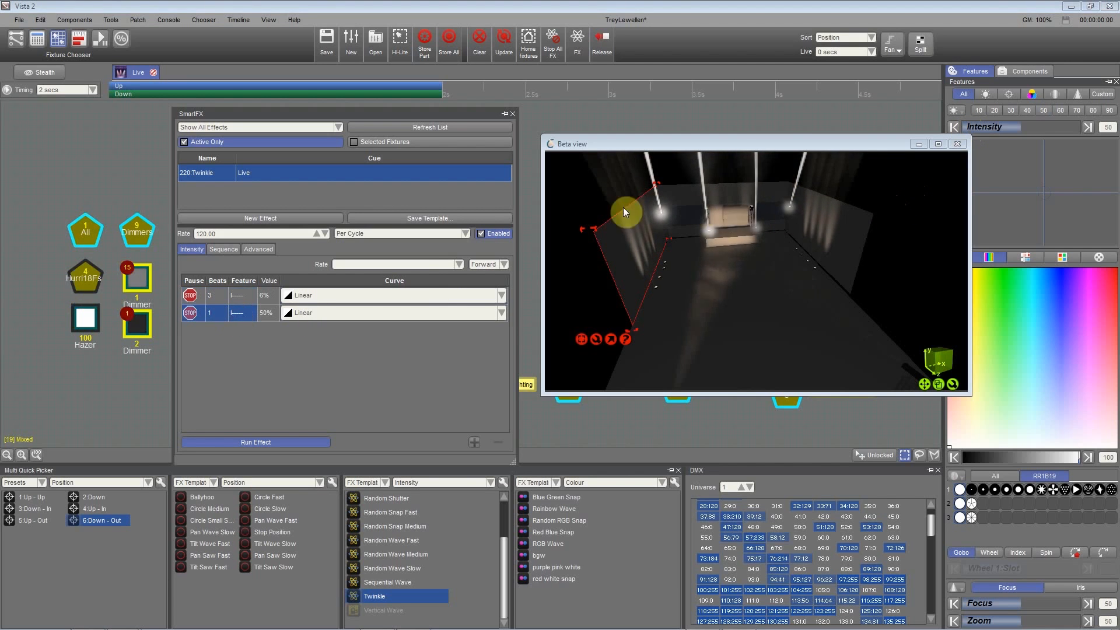
pyautogui.click(266, 297)
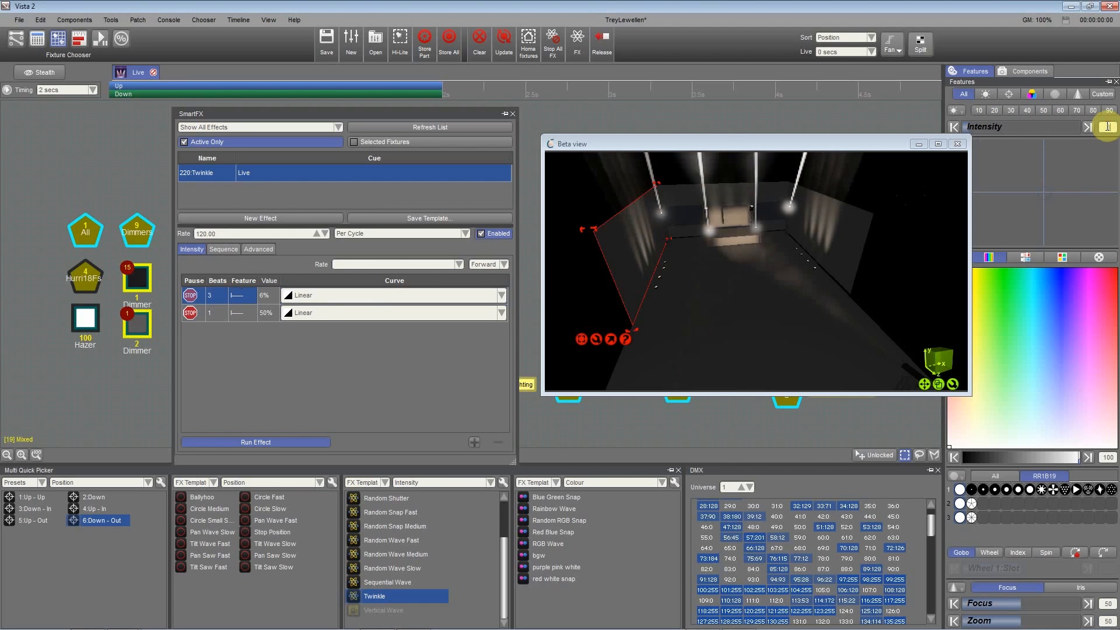
pyautogui.write('3')
pyautogui.press('Return')
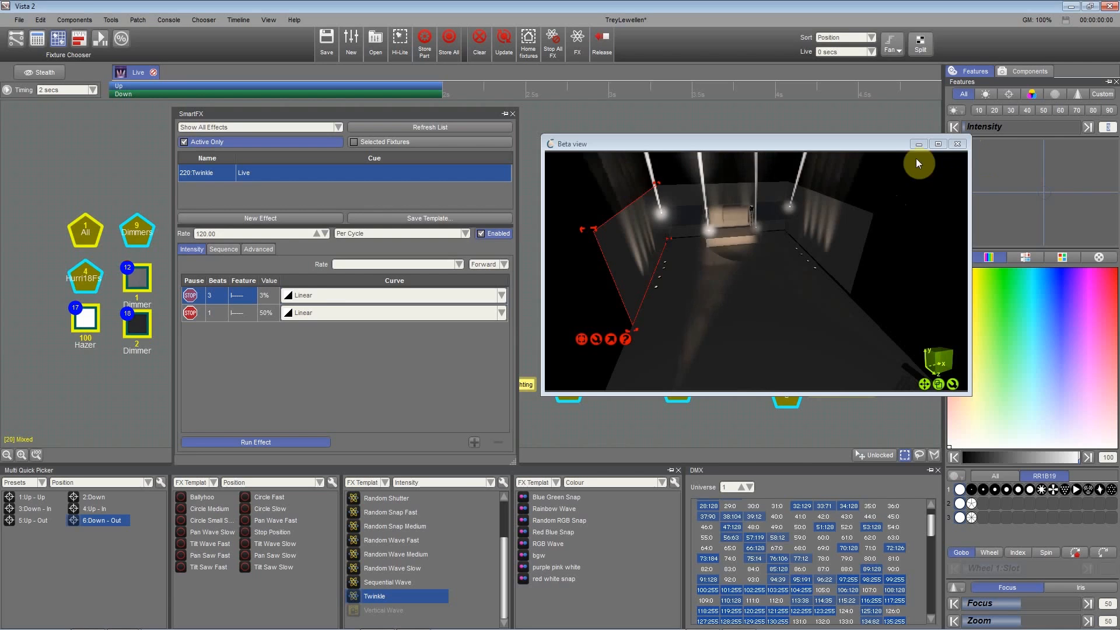
pyautogui.click(1096, 127)
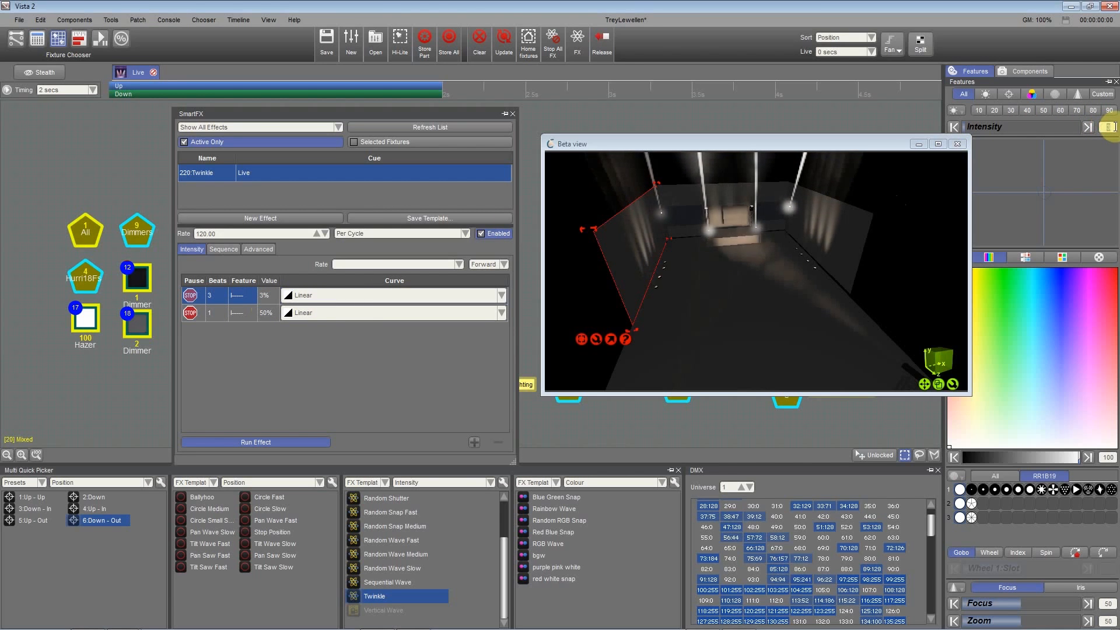
pyautogui.click(925, 185)
# Step: Set the Twinkle effect's second step to 70% and recall the Down position preset
pyautogui.click(260, 315)
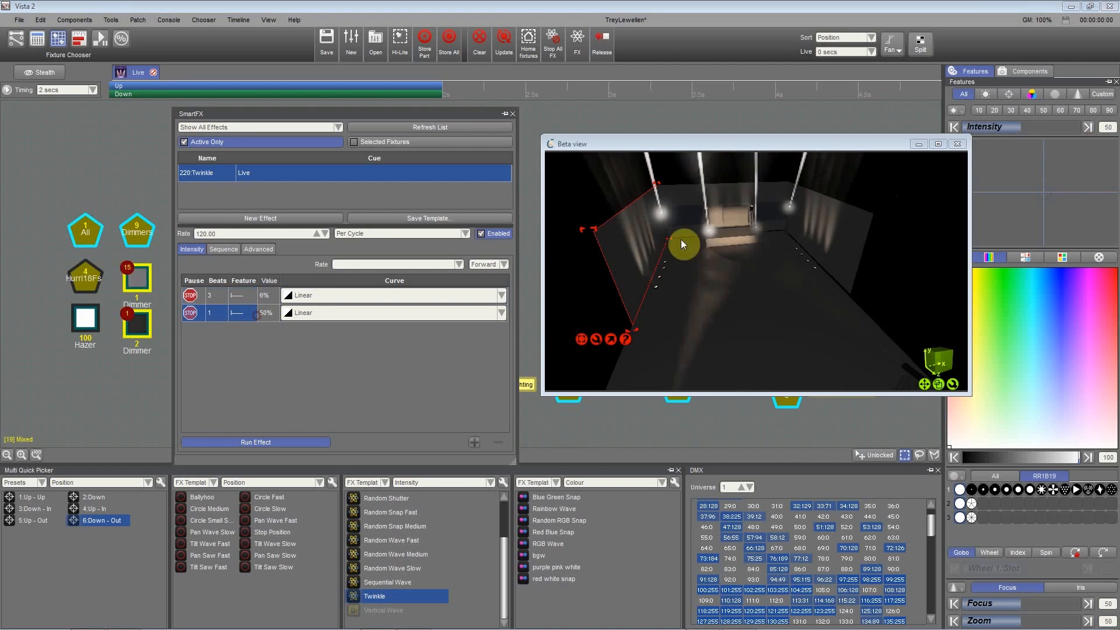
pyautogui.moveTo(1071, 125); pyautogui.dragTo(1054, 124)
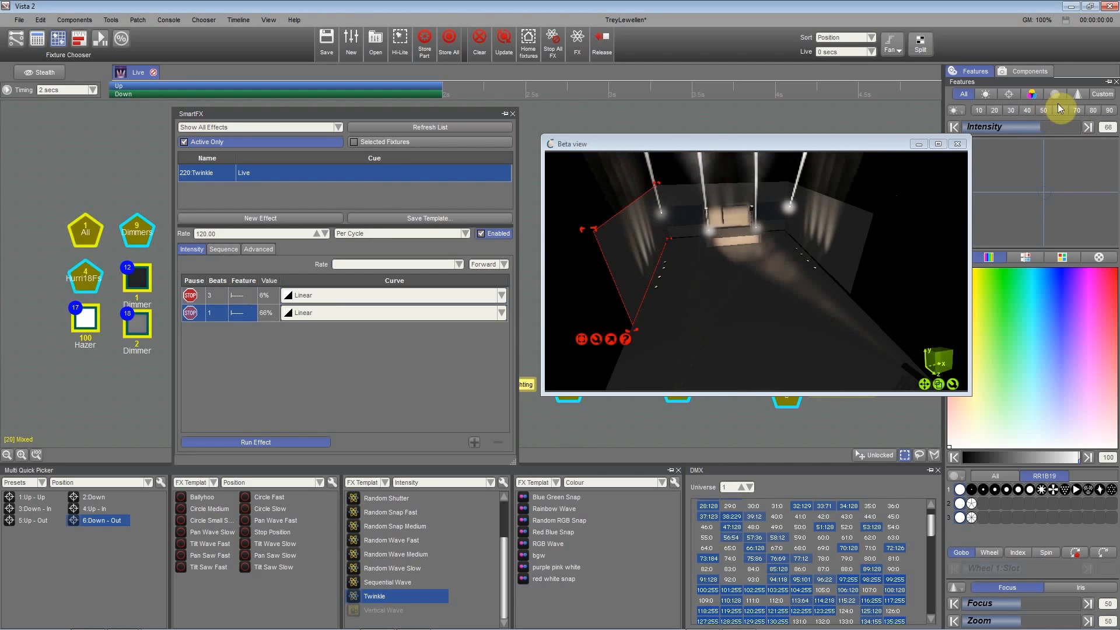
pyautogui.click(1077, 110)
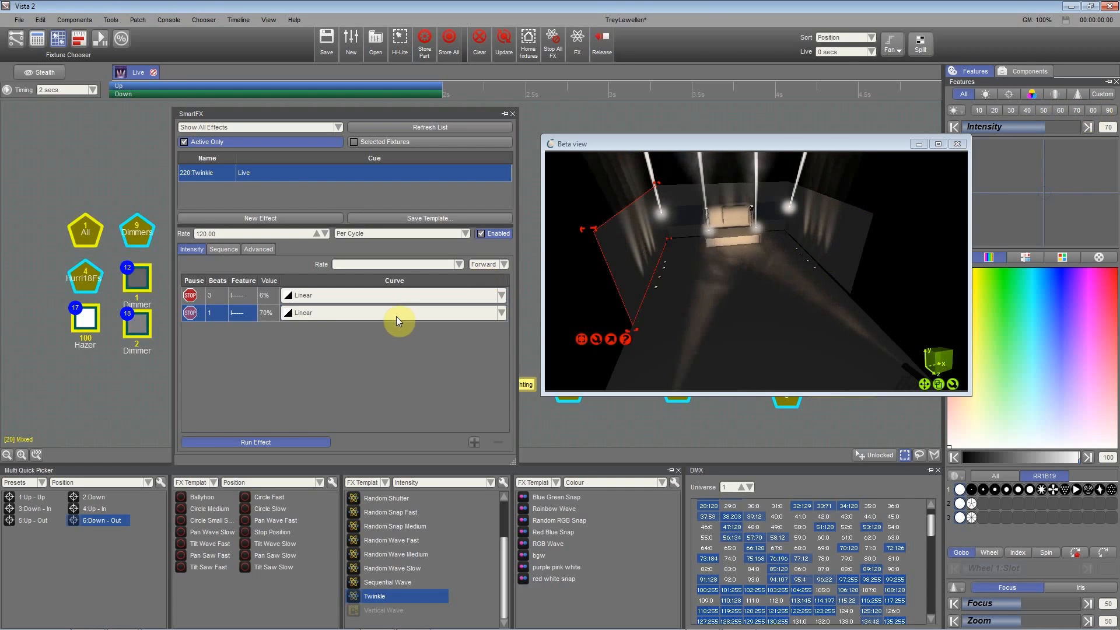
pyautogui.click(86, 500)
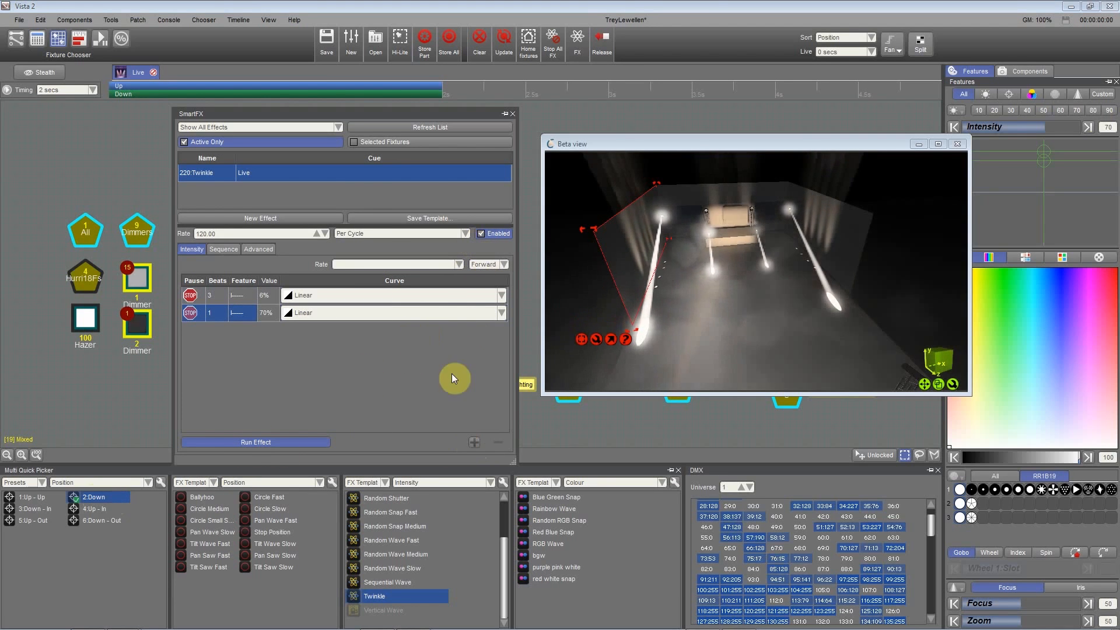
# Step: Save the modified effect as a template named "Twinkle Better :)" in the User Library
pyautogui.moveTo(510, 466); pyautogui.dragTo(482, 465)
pyautogui.click(292, 450)
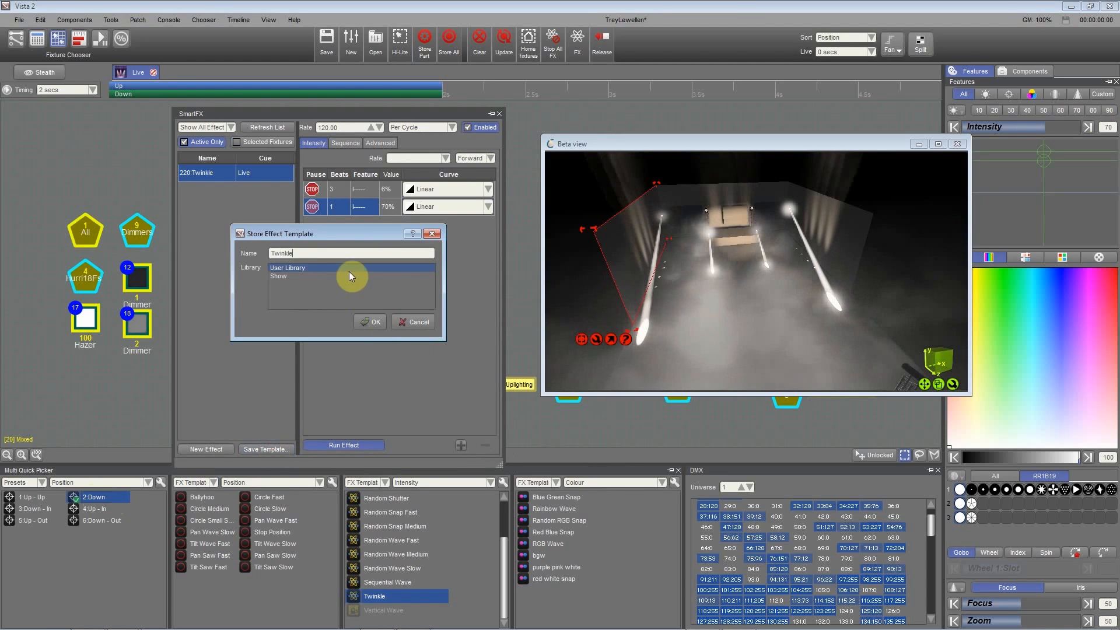
pyautogui.click(308, 254)
pyautogui.write('Better')
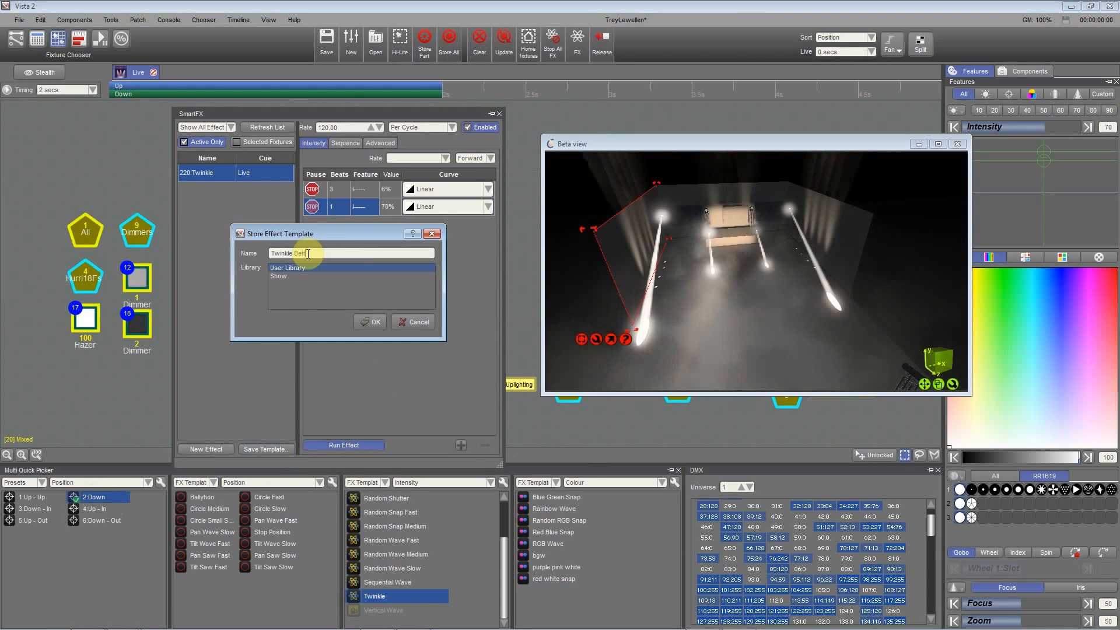
pyautogui.write(' :)')
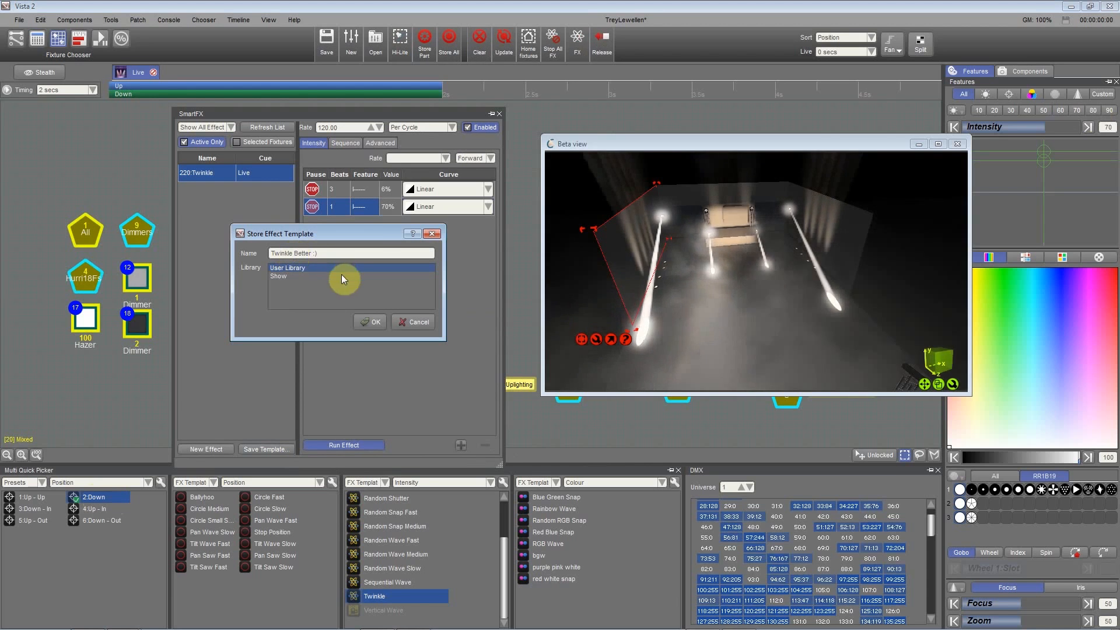
pyautogui.click(370, 322)
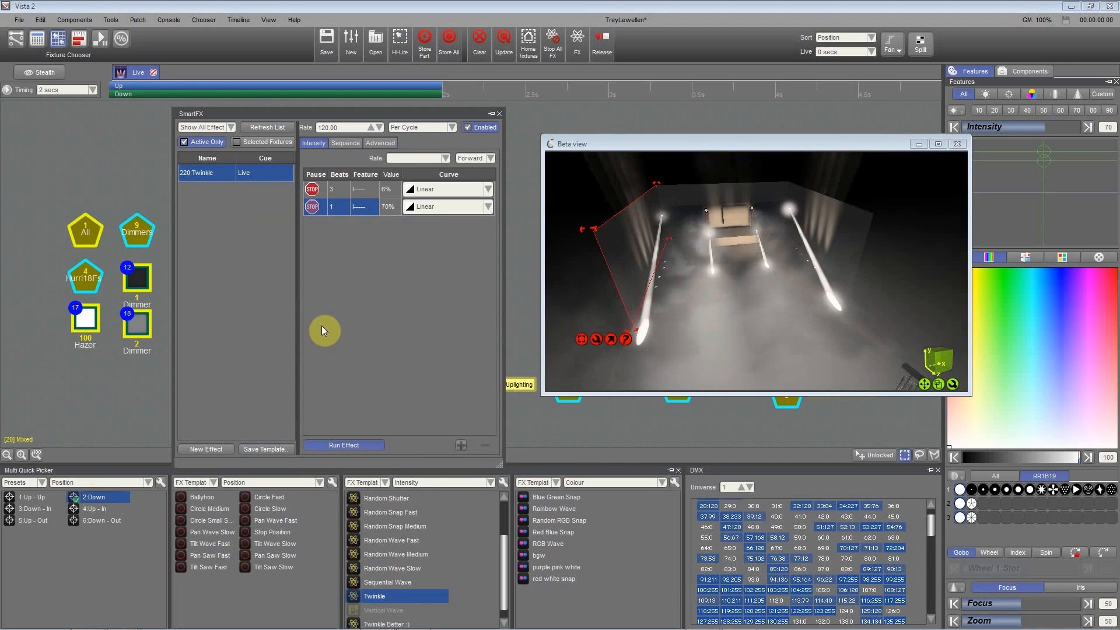
# Step: Compare the original Twinkle with Twinkle Better :) by applying each in turn, and close the SmartFX editor
pyautogui.click(503, 622)
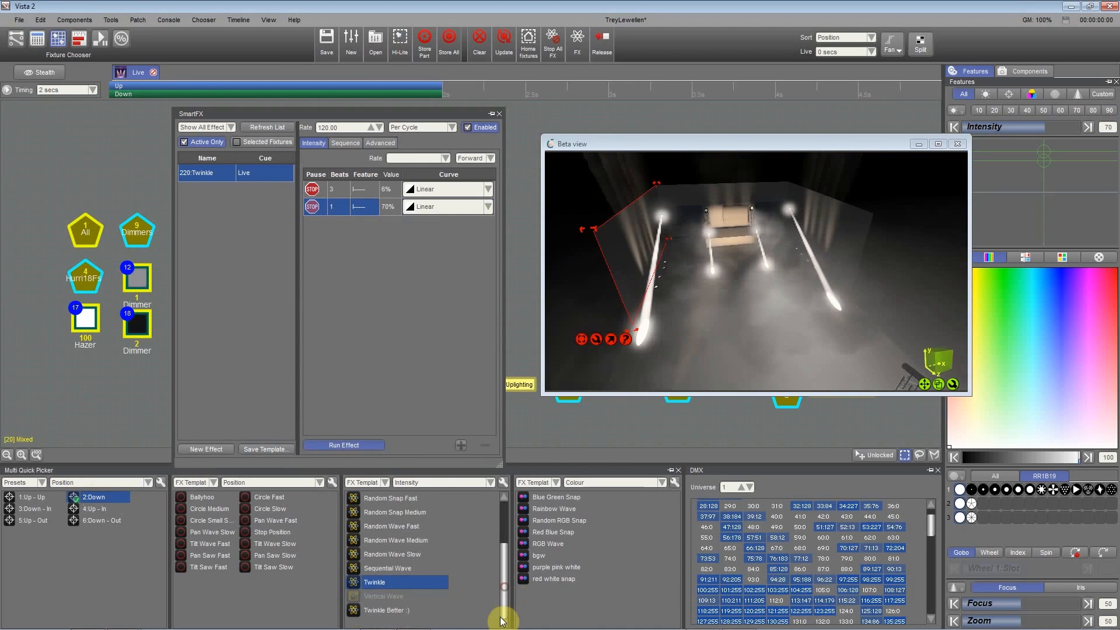
pyautogui.click(382, 583)
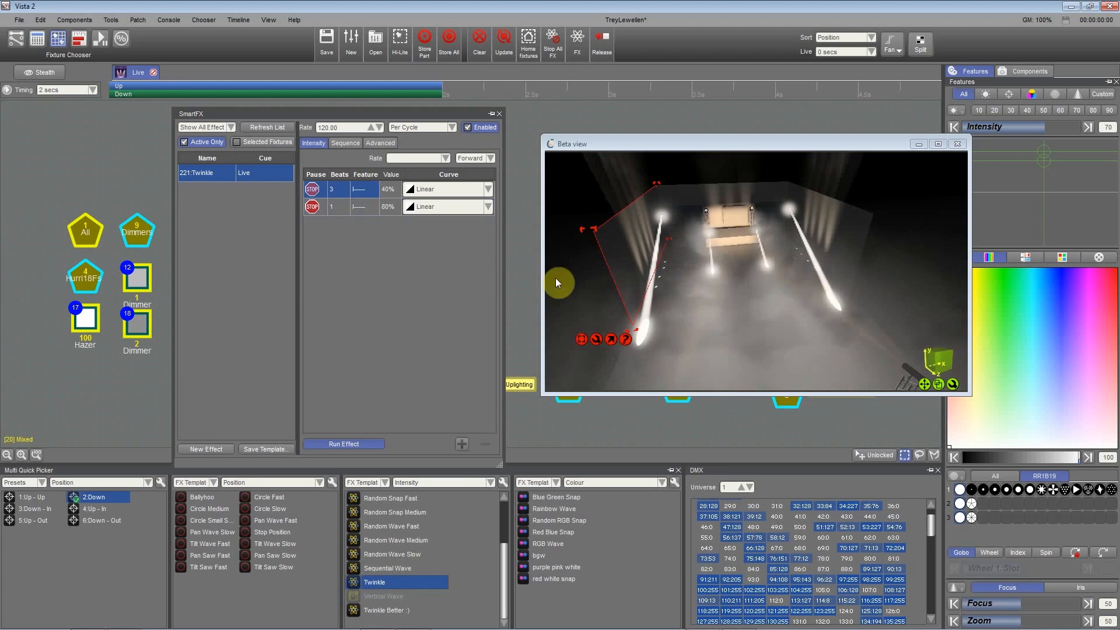
pyautogui.click(383, 611)
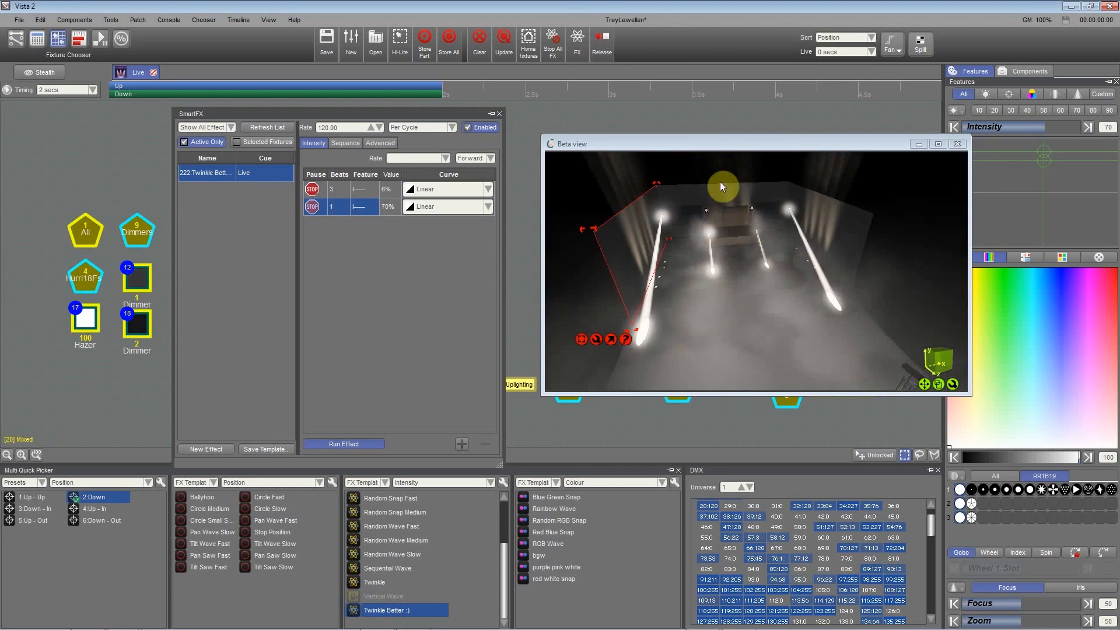
pyautogui.click(499, 114)
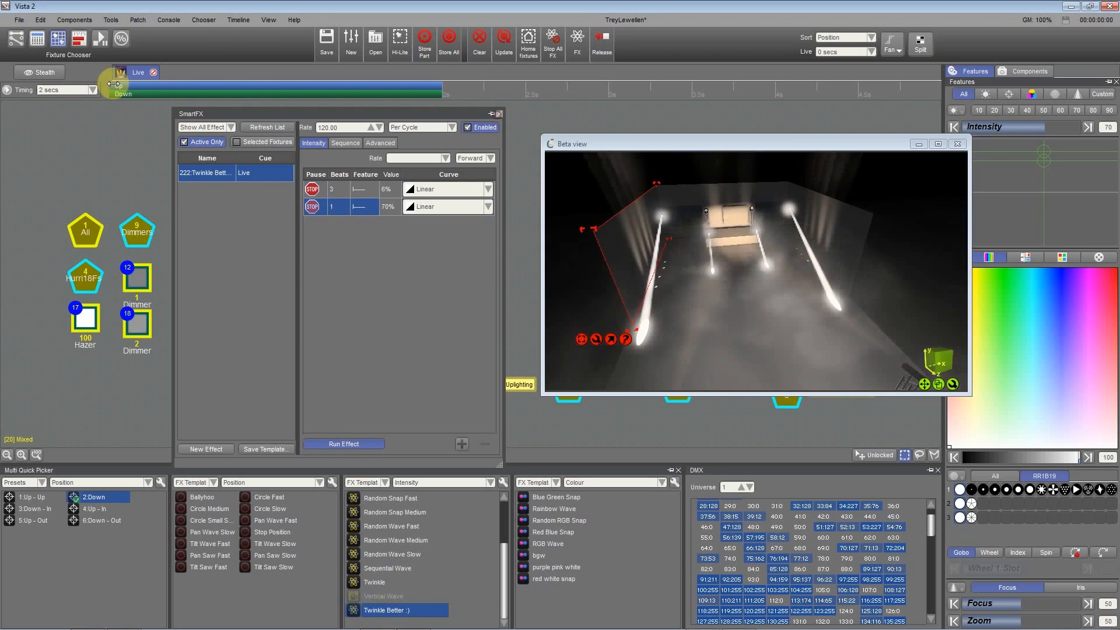
# Step: Examine the twinkling beams in the Beta view from several angles and distances
pyautogui.scroll(4, 670, 334)
pyautogui.moveTo(710, 310); pyautogui.dragTo(758, 247, button='middle')
pyautogui.scroll(-4, 760, 246)
pyautogui.scroll(6, 766, 245)
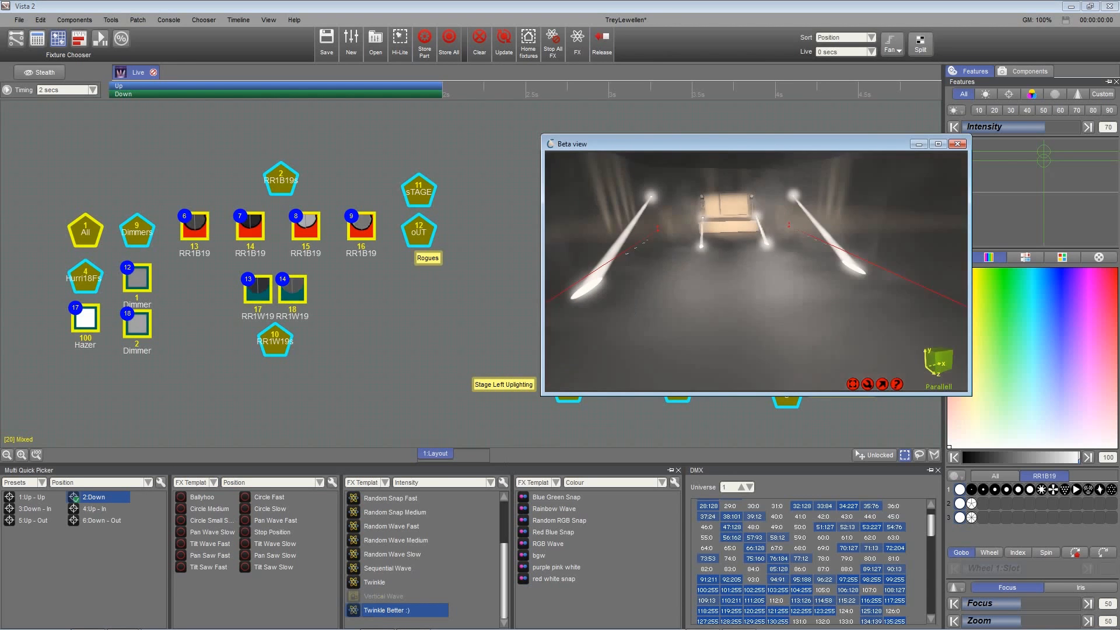
pyautogui.scroll(-8, 750, 223)
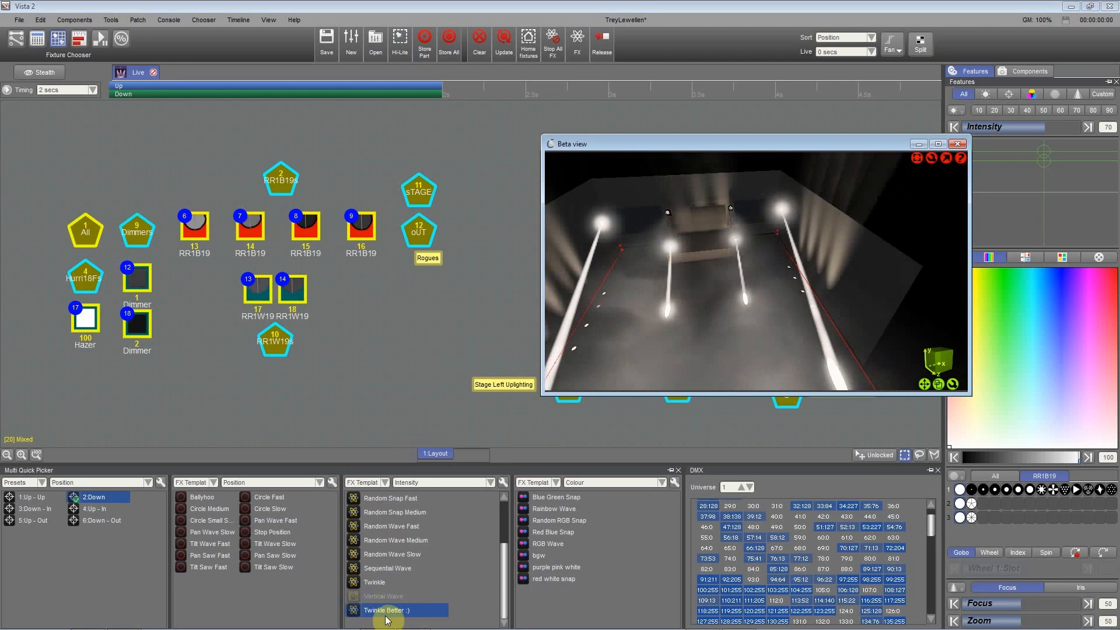
pyautogui.moveTo(685, 303); pyautogui.dragTo(618, 274)
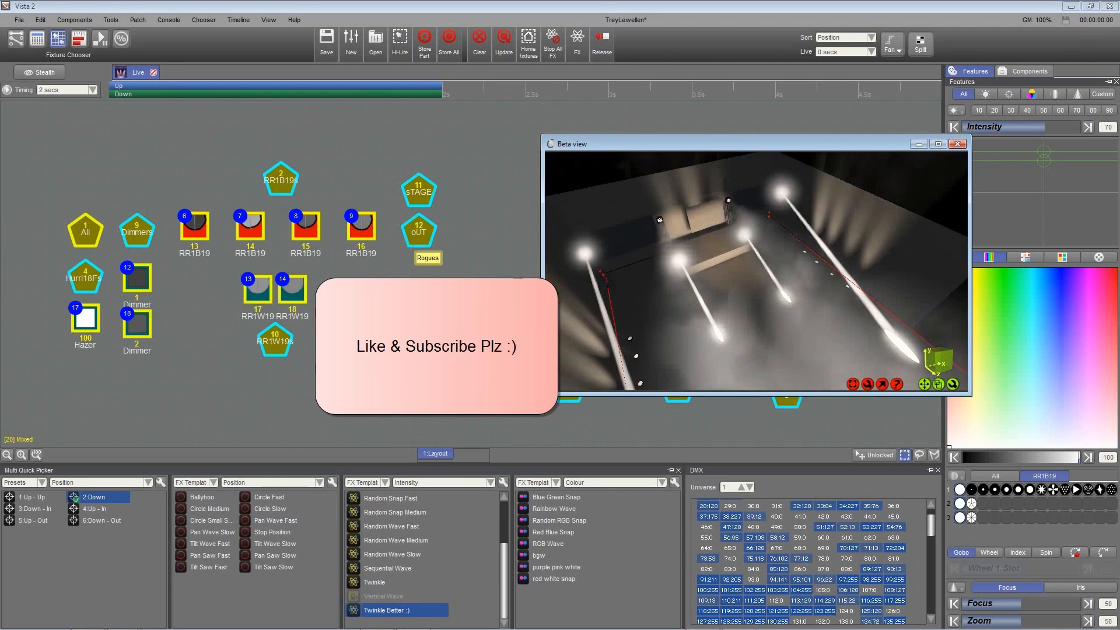